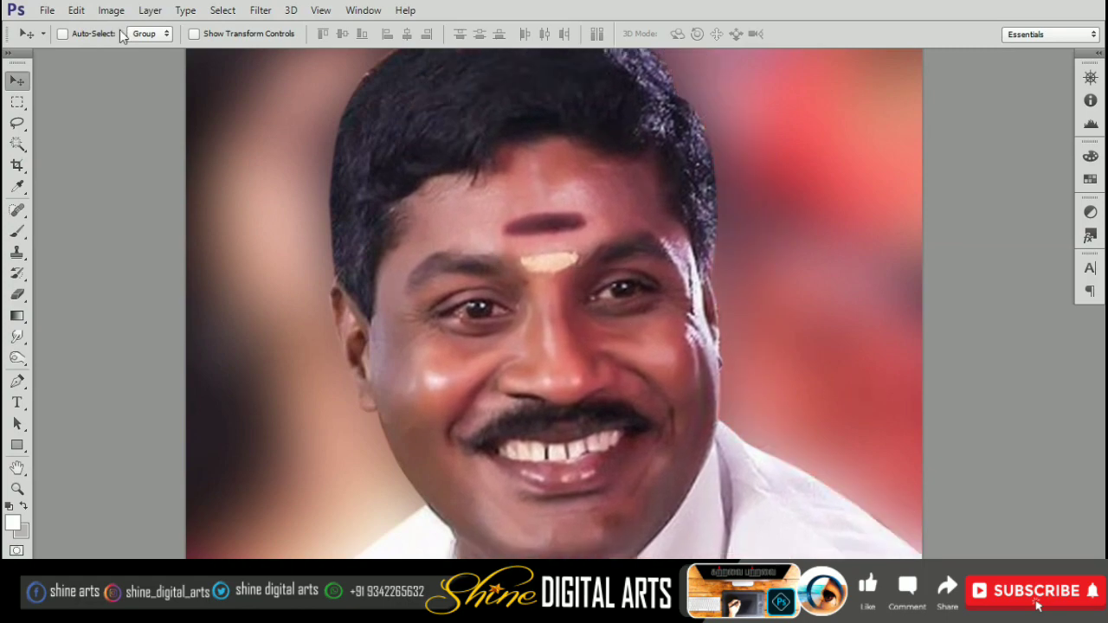
- Select the portrait's highlights with Color Range
{"action": "left_click", "coordinate": [222, 9]}
{"action": "left_click", "coordinate": [283, 151]}
{"action": "left_click", "coordinate": [857, 44]}
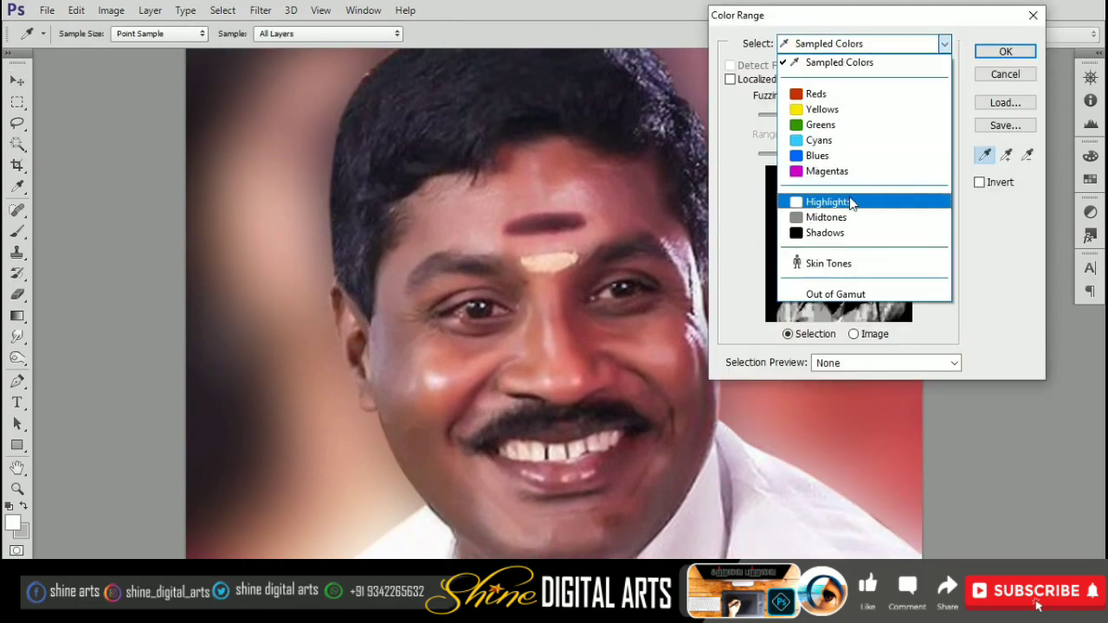
{"action": "left_click", "coordinate": [852, 202]}
{"action": "left_click", "coordinate": [1005, 51]}
{"action": "scroll", "coordinate": [592, 227], "scroll_direction": "down", "scroll_amount": 2}
- Feather the highlight selection, brighten it with Levels, then deselect
{"action": "key", "text": "m"}
{"action": "right_click", "coordinate": [594, 233]}
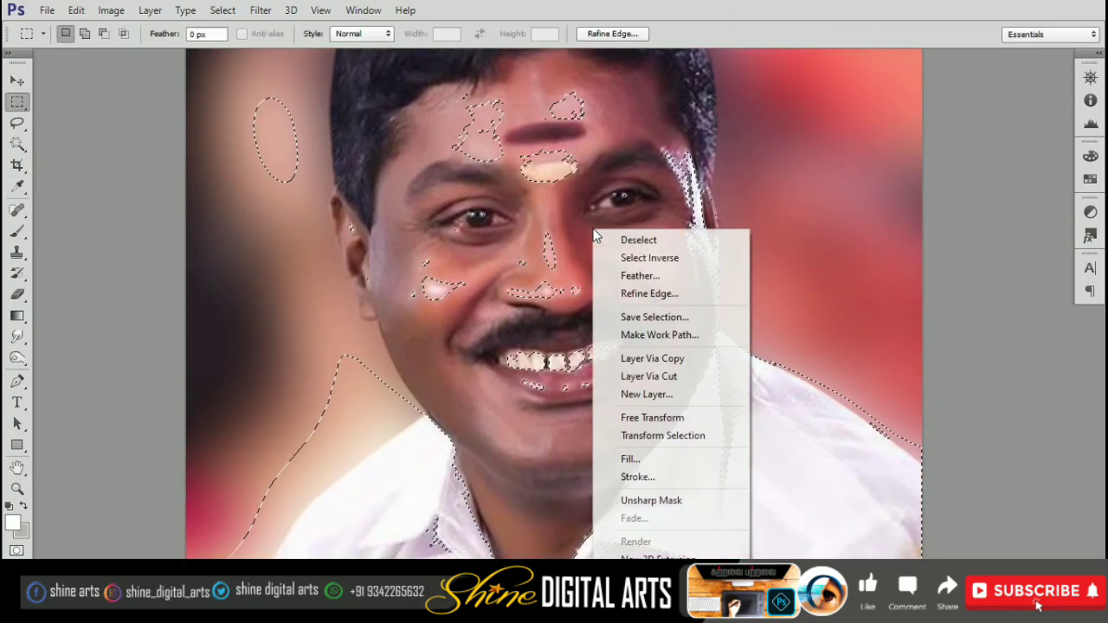
{"action": "left_click", "coordinate": [640, 275]}
{"action": "key", "text": "Return"}
{"action": "key", "text": "i"}
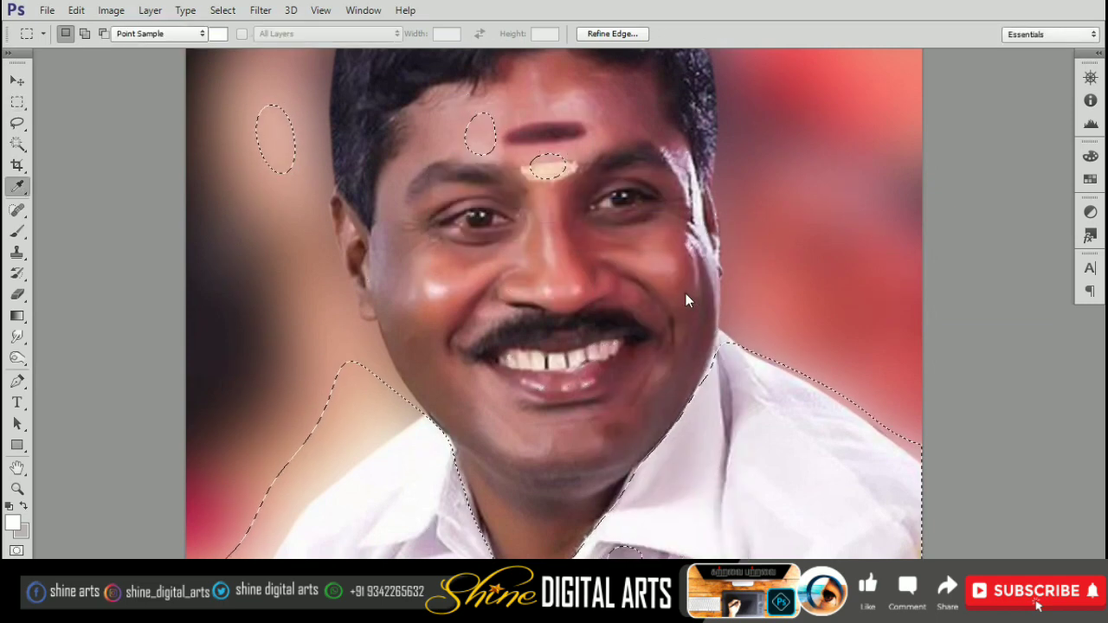
{"action": "key", "text": "ctrl+l"}
{"action": "left_click_drag", "start_coordinate": [999, 251], "coordinate": [980, 253]}
{"action": "key", "text": "Return"}
{"action": "key", "text": "m"}
{"action": "key", "text": "ctrl+d"}
{"action": "key", "text": "v"}
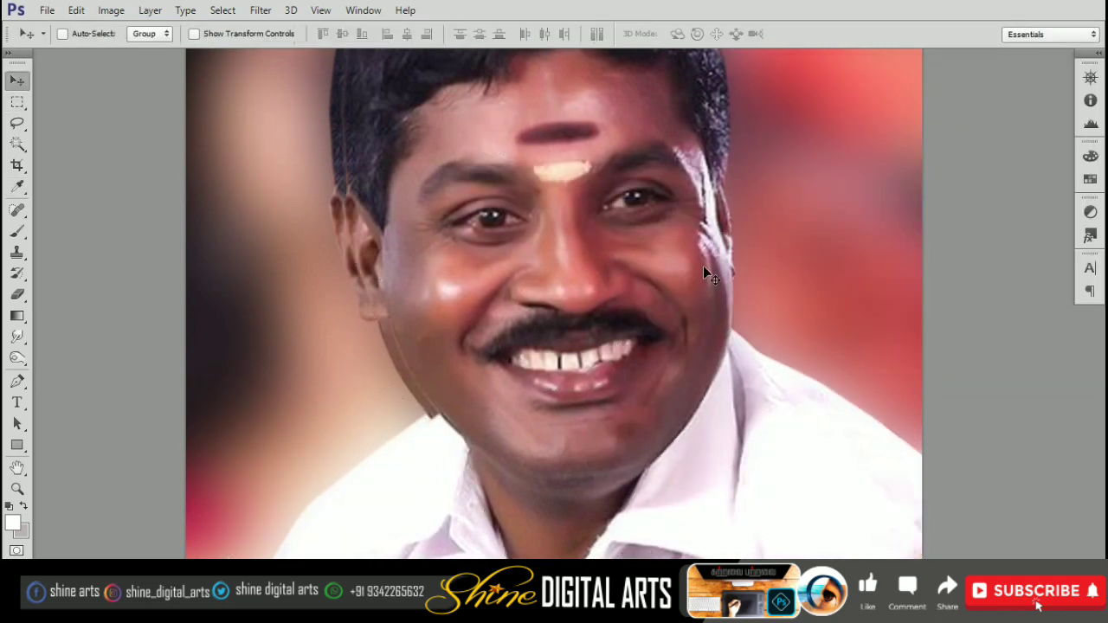
- Select the portrait's shadows with Color Range
{"action": "left_click", "coordinate": [222, 9]}
{"action": "left_click", "coordinate": [257, 151]}
{"action": "left_click", "coordinate": [861, 43]}
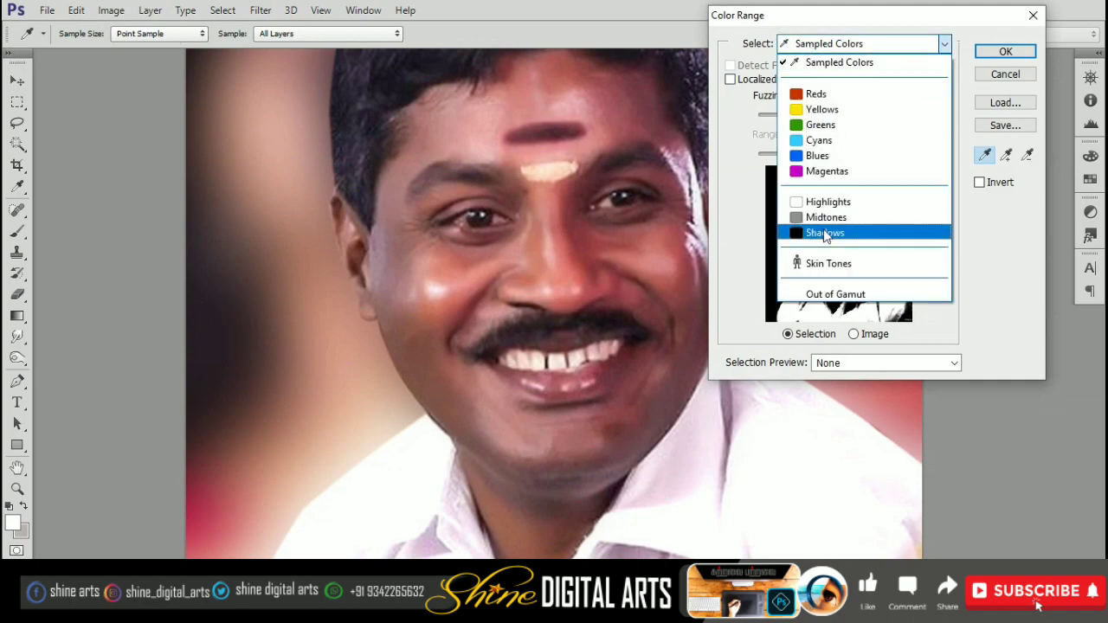
{"action": "left_click", "coordinate": [824, 233]}
{"action": "left_click", "coordinate": [1004, 51]}
- Feather the shadow selection by 50 px
{"action": "key", "text": "m"}
{"action": "right_click", "coordinate": [578, 220]}
{"action": "left_click", "coordinate": [642, 269]}
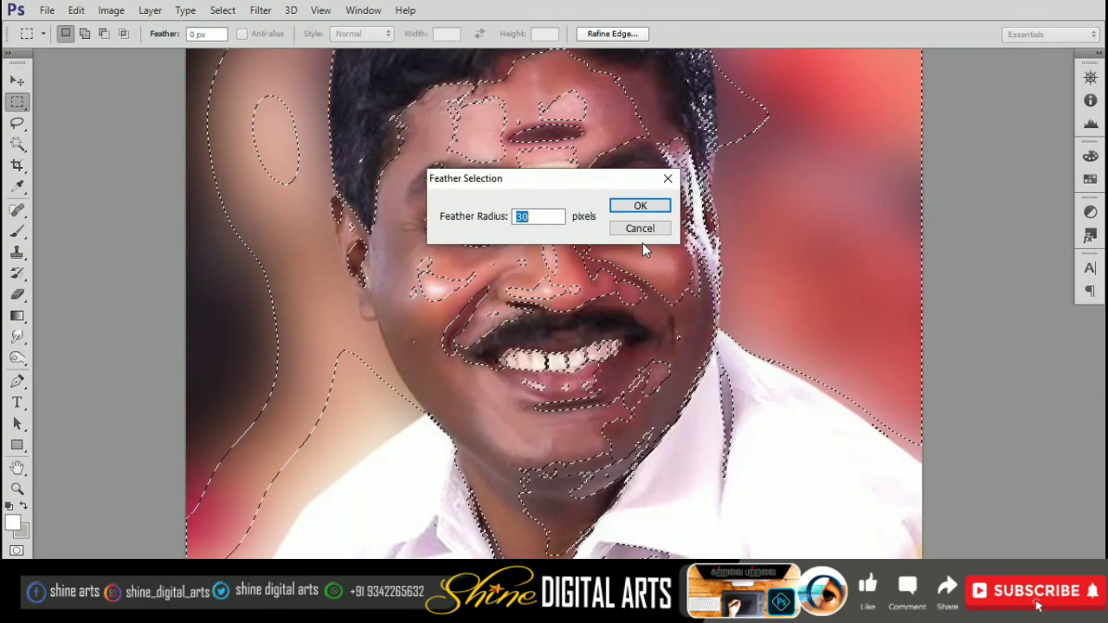
{"action": "type", "text": "50"}
{"action": "key", "text": "Return"}
- Adjust shadow Levels to black point 31, white point 240, gamma 1.34
{"action": "key", "text": "ctrl+l"}
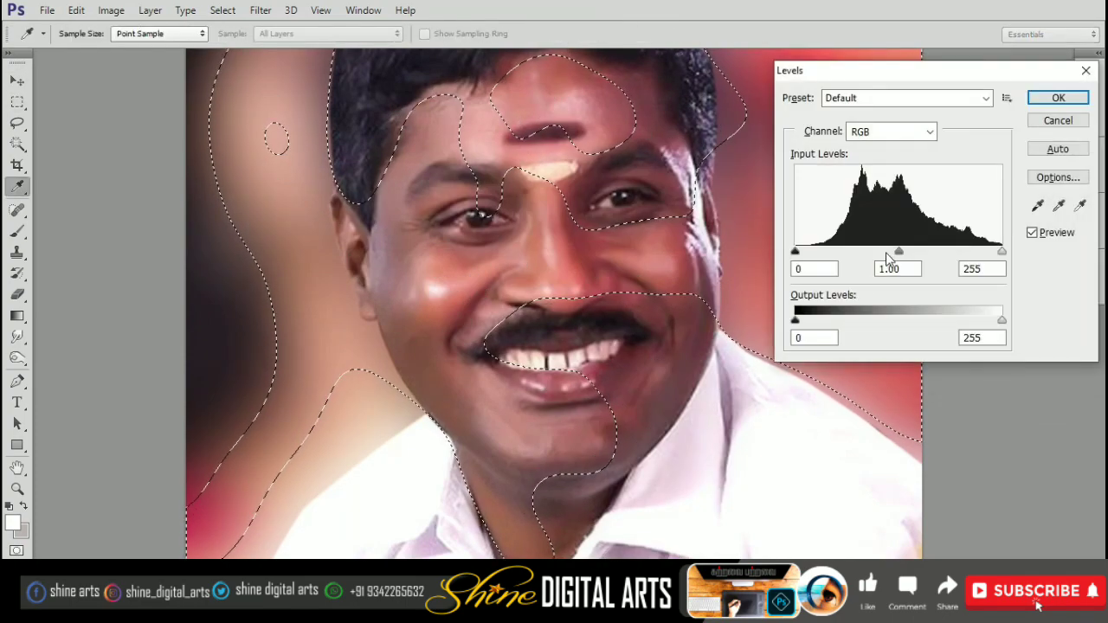
{"action": "left_click_drag", "start_coordinate": [897, 252], "coordinate": [868, 252]}
{"action": "left_click_drag", "start_coordinate": [795, 252], "coordinate": [819, 251]}
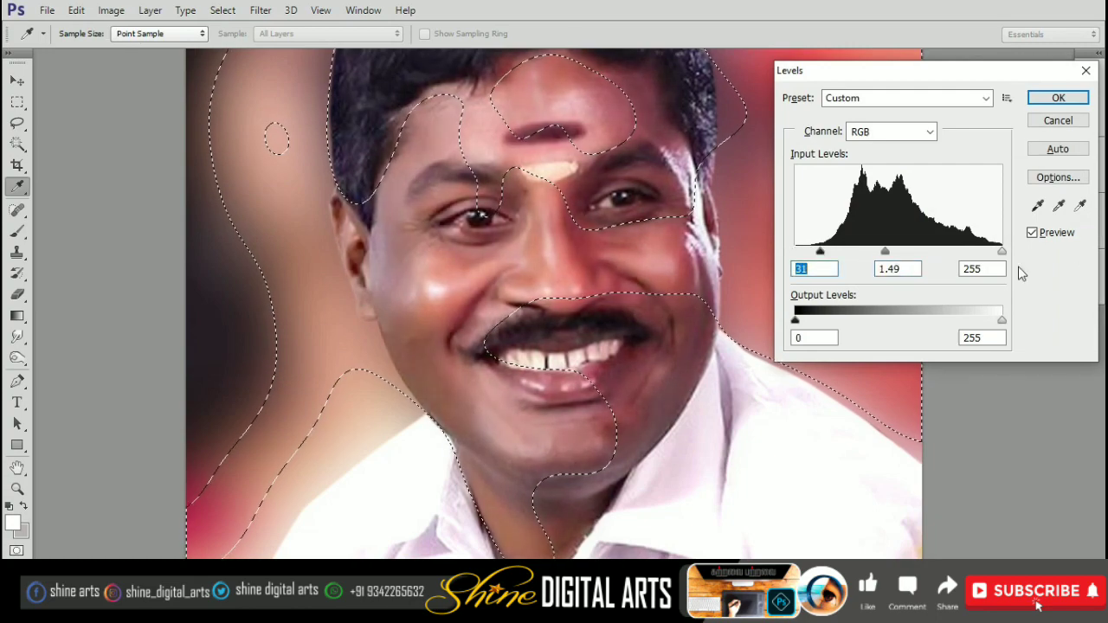
{"action": "left_click_drag", "start_coordinate": [1001, 252], "coordinate": [989, 252]}
{"action": "left_click_drag", "start_coordinate": [880, 252], "coordinate": [889, 253]}
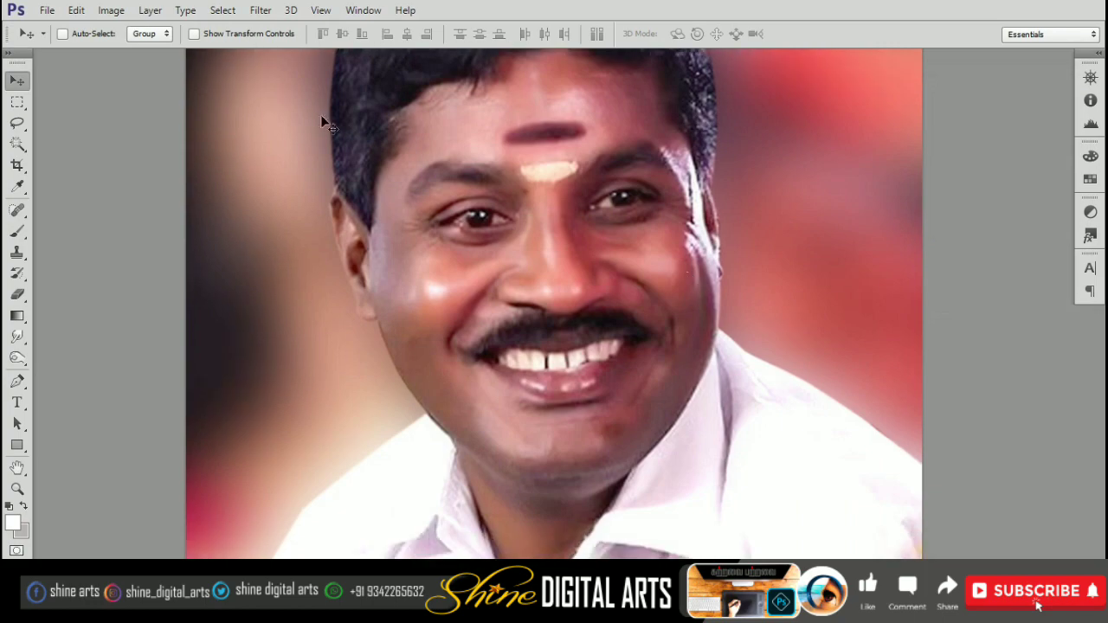
- Select the shadows again with Color Range
{"action": "left_click", "coordinate": [260, 9]}
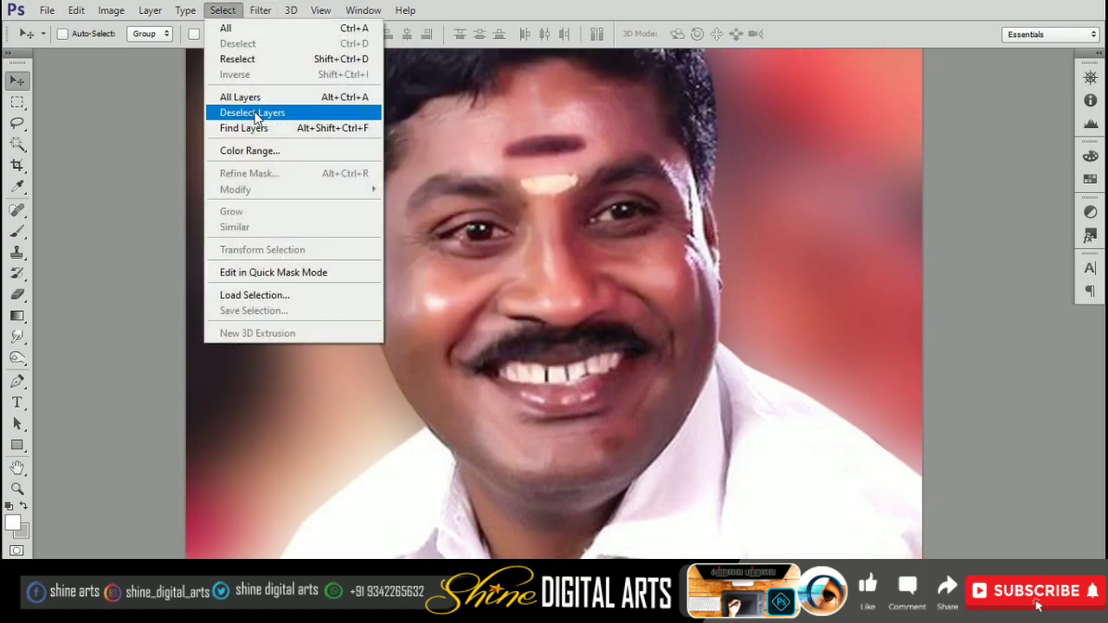
{"action": "left_click", "coordinate": [249, 150]}
{"action": "left_click", "coordinate": [865, 43]}
{"action": "left_click", "coordinate": [829, 232]}
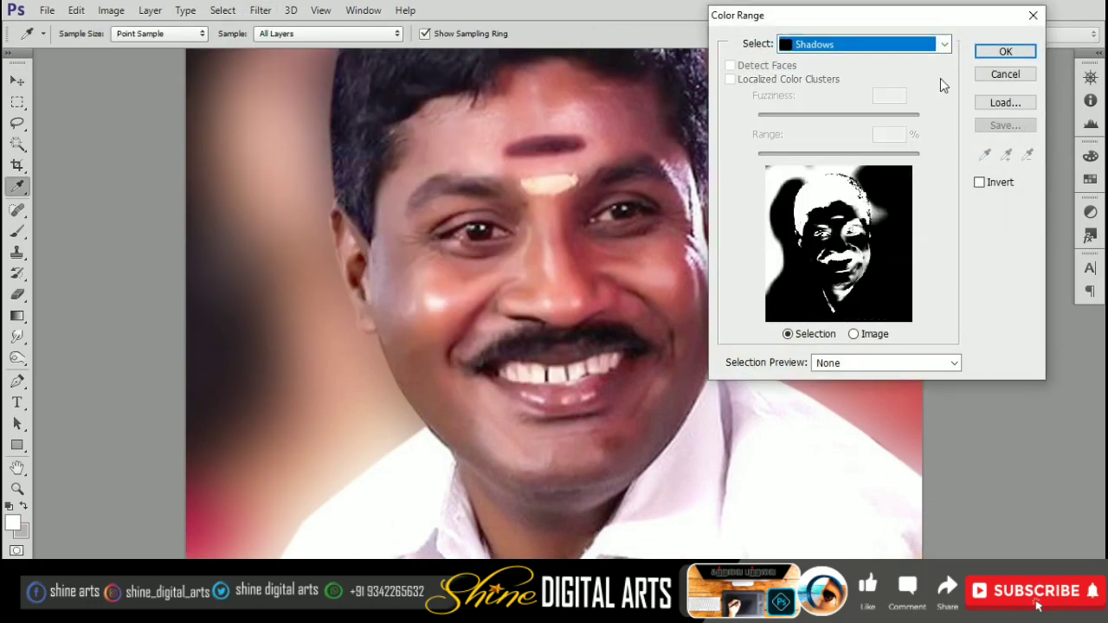
{"action": "left_click", "coordinate": [1004, 51]}
- Feather the shadow selection and lower the Levels white point to 224
{"action": "right_click", "coordinate": [576, 247]}
{"action": "left_click", "coordinate": [606, 291]}
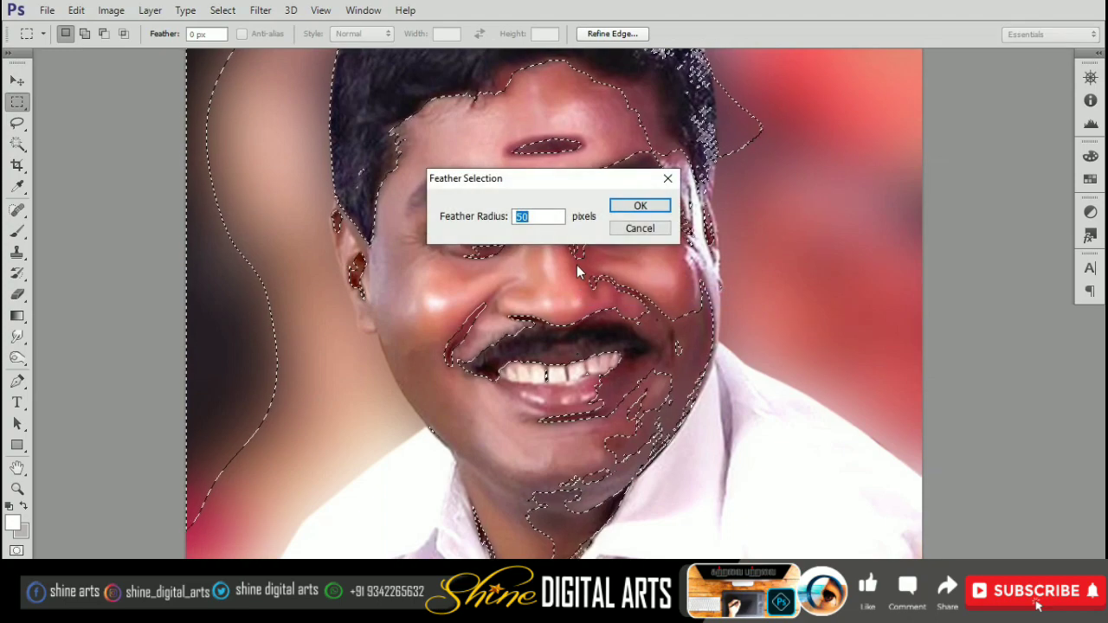
{"action": "key", "text": "Return"}
{"action": "key", "text": "ctrl+l"}
{"action": "left_click_drag", "start_coordinate": [1001, 251], "coordinate": [978, 253]}
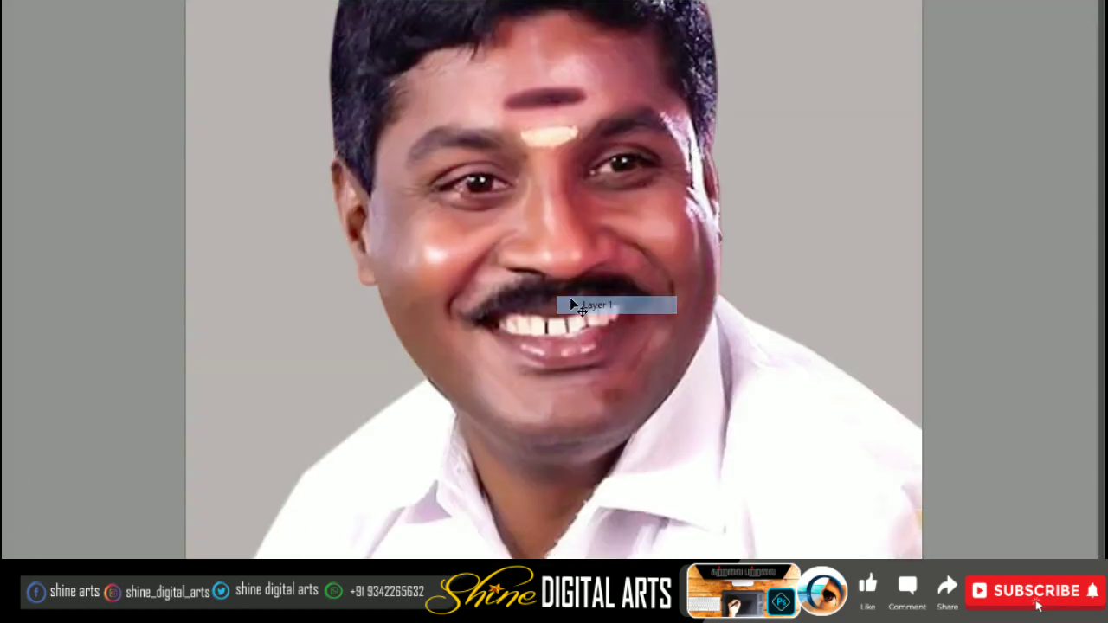
- Slightly boost the portrait's saturation with Hue/Saturation
{"action": "key", "text": "ctrl+b"}
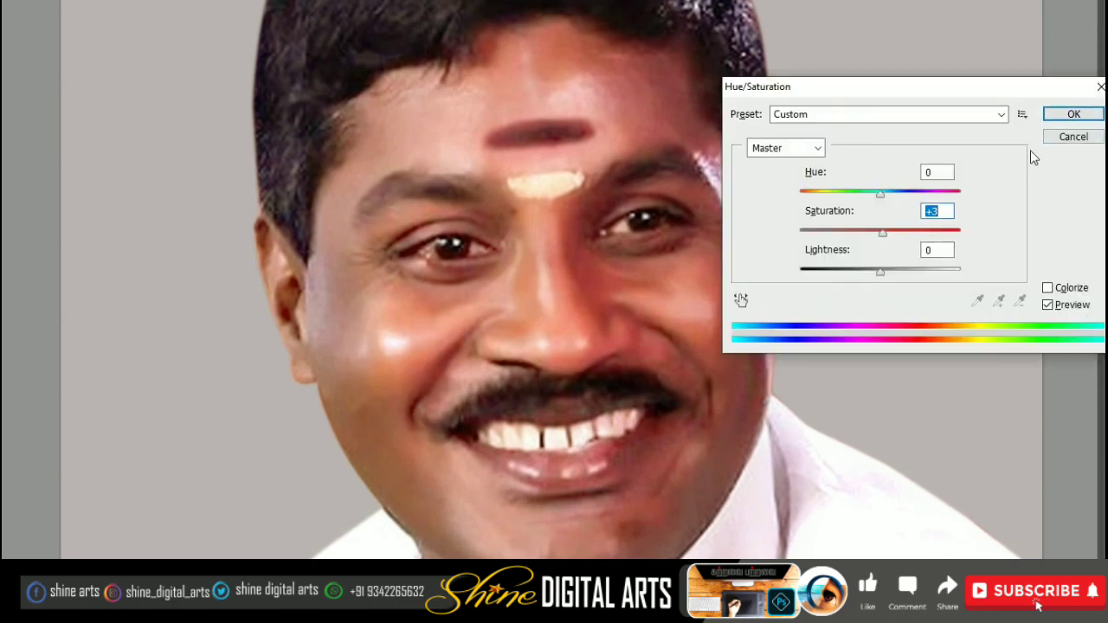
{"action": "left_click", "coordinate": [1073, 115]}
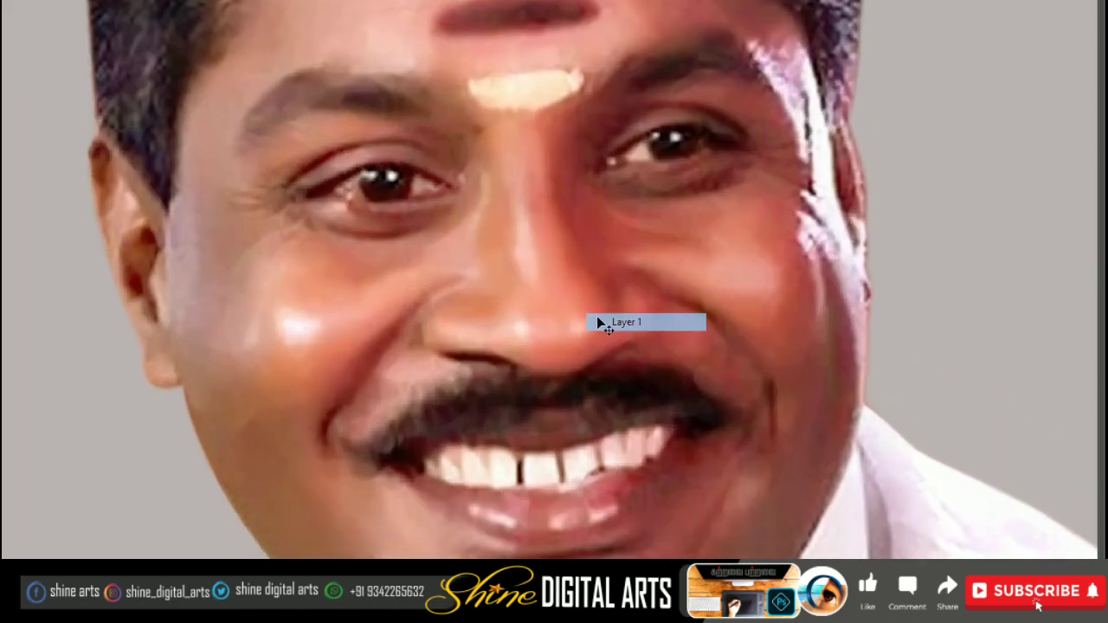
{"action": "scroll", "coordinate": [596, 317], "scroll_direction": "down", "scroll_amount": 1}
{"action": "scroll", "coordinate": [586, 306], "scroll_direction": "down", "scroll_amount": 1}
{"action": "scroll", "coordinate": [586, 307], "scroll_direction": "up", "scroll_amount": 3}
{"action": "scroll", "coordinate": [587, 307], "scroll_direction": "up", "scroll_amount": 3}
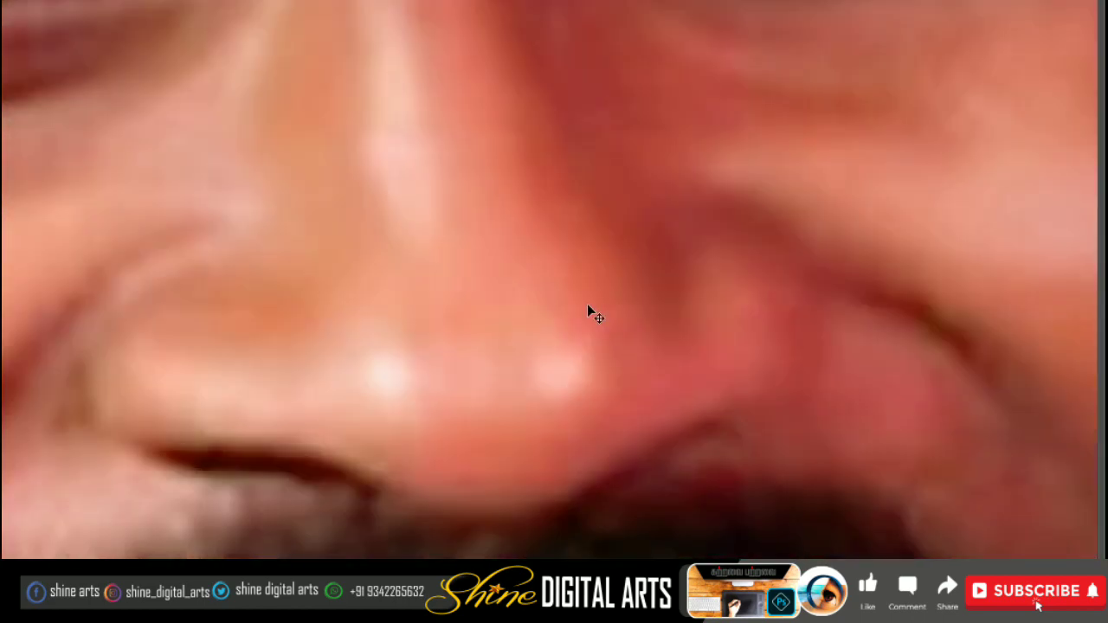
{"action": "scroll", "coordinate": [571, 292], "scroll_direction": "down", "scroll_amount": 3}
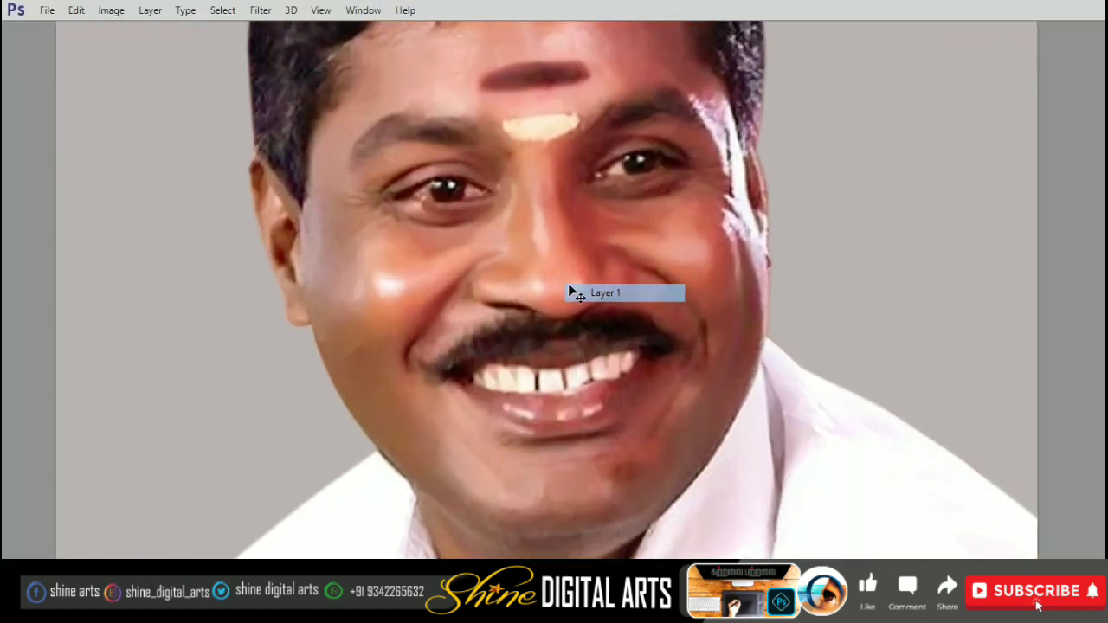
- Shift the highlights' Yellow–Blue Color Balance to -5
{"action": "key", "text": "ctrl+b"}
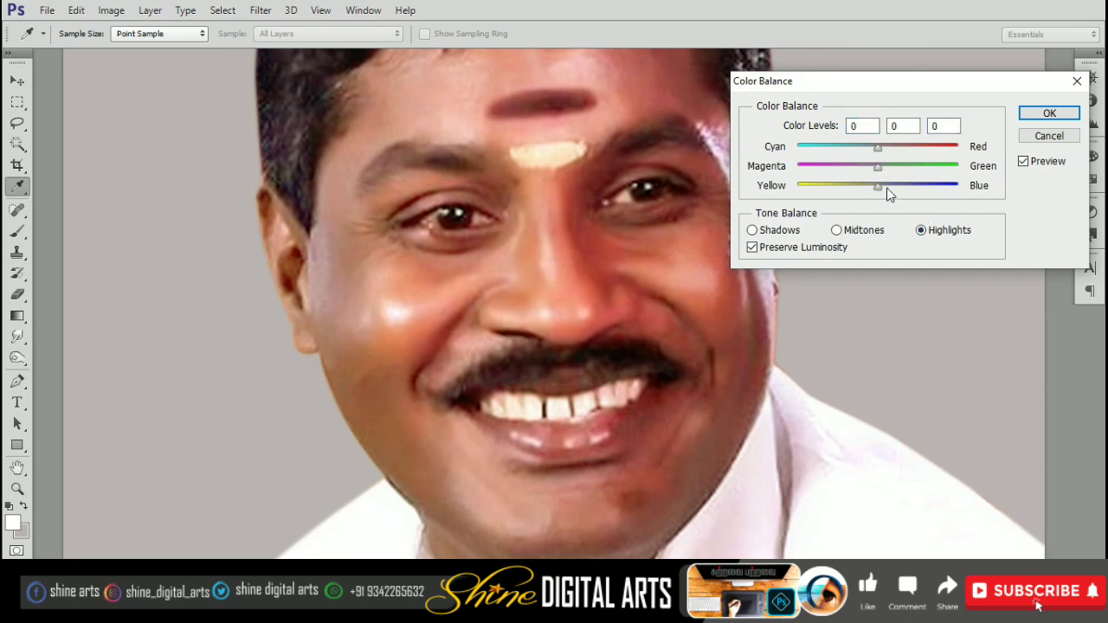
{"action": "left_click", "coordinate": [887, 187]}
{"action": "left_click_drag", "start_coordinate": [890, 187], "coordinate": [874, 187]}
{"action": "key", "text": "Return"}
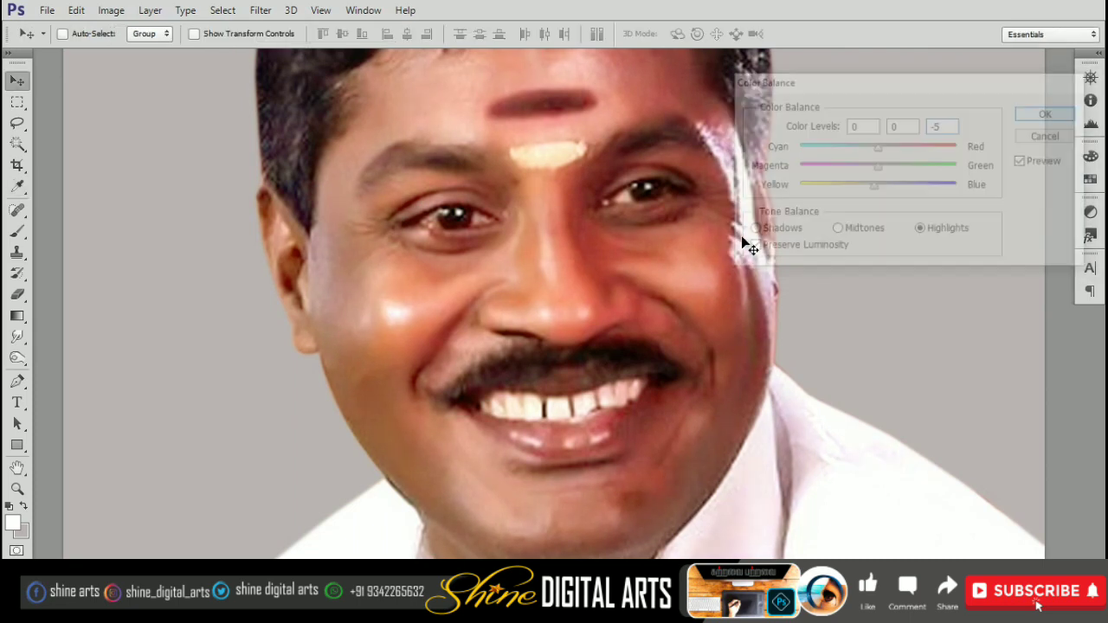
{"action": "scroll", "coordinate": [599, 318], "scroll_direction": "up", "scroll_amount": 2}
{"action": "right_click", "coordinate": [586, 315]}
{"action": "left_click", "coordinate": [586, 317]}
- Append the Special Effect Brushes set to the brush presets
{"action": "left_click", "coordinate": [17, 336]}
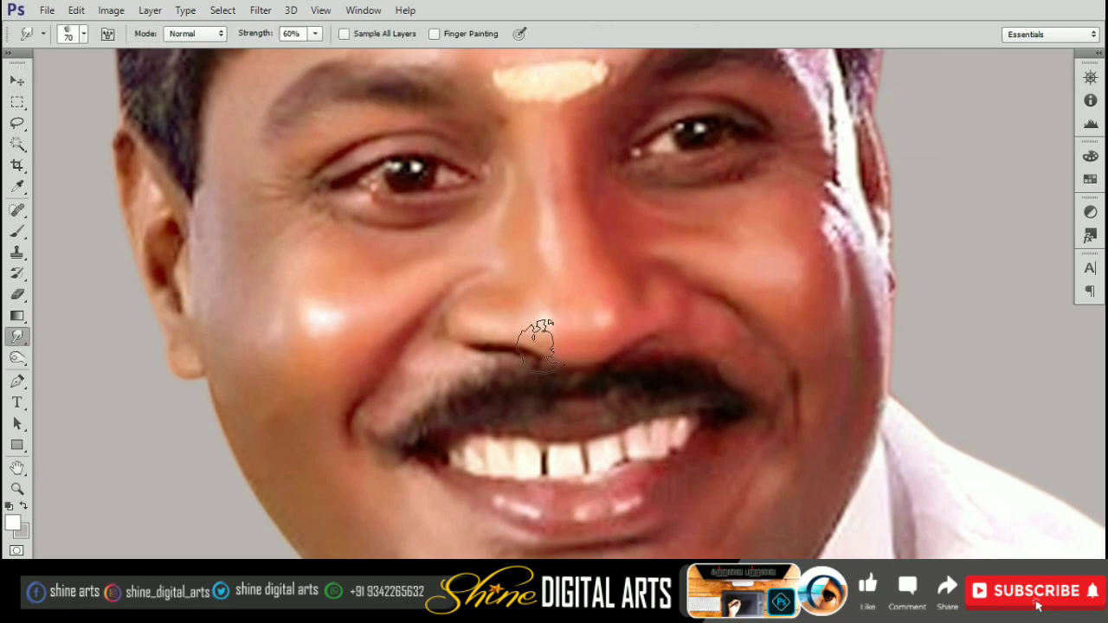
{"action": "key", "text": "F5"}
{"action": "right_click", "coordinate": [650, 117]}
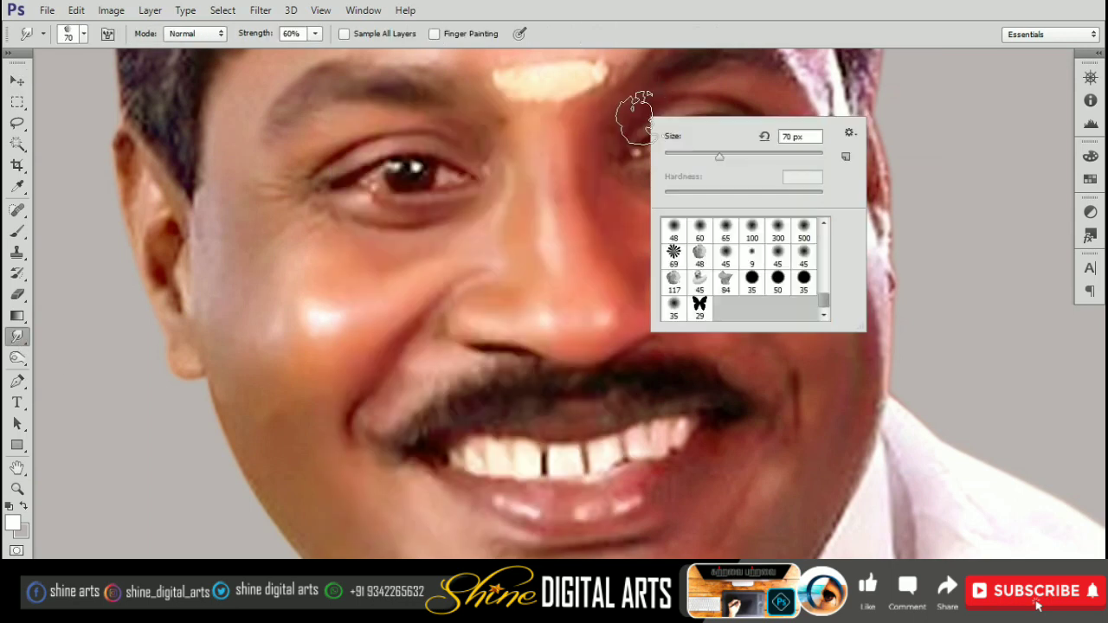
{"action": "left_click", "coordinate": [848, 132]}
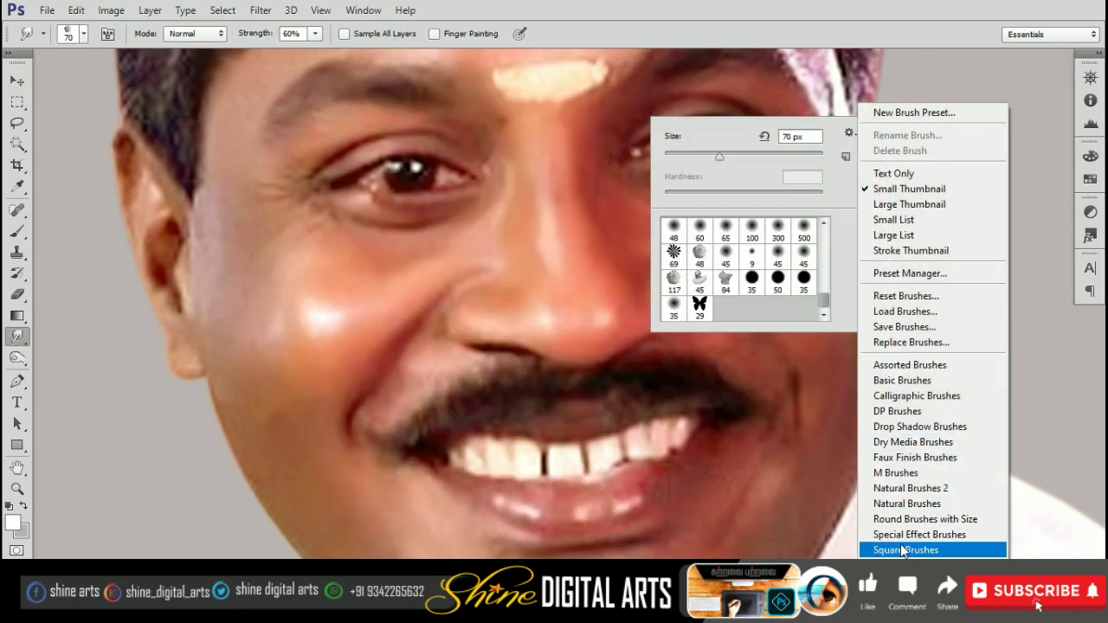
{"action": "left_click", "coordinate": [900, 534]}
{"action": "left_click", "coordinate": [626, 230]}
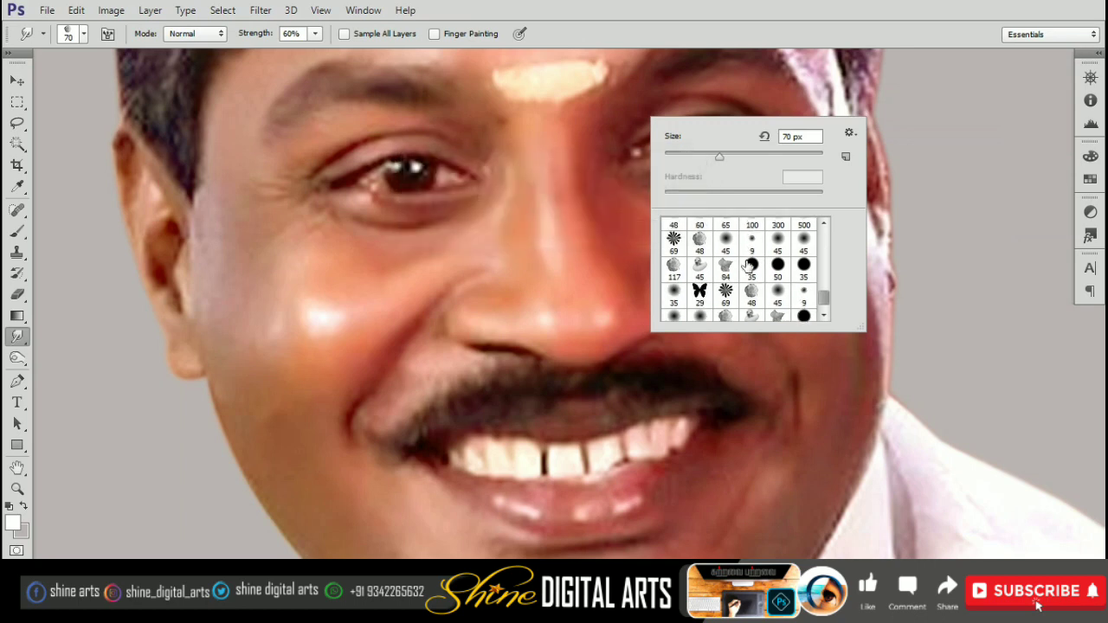
- Enable Transfer and turn off Spacing for the 48 px smudge tip
{"action": "left_click", "coordinate": [845, 153]}
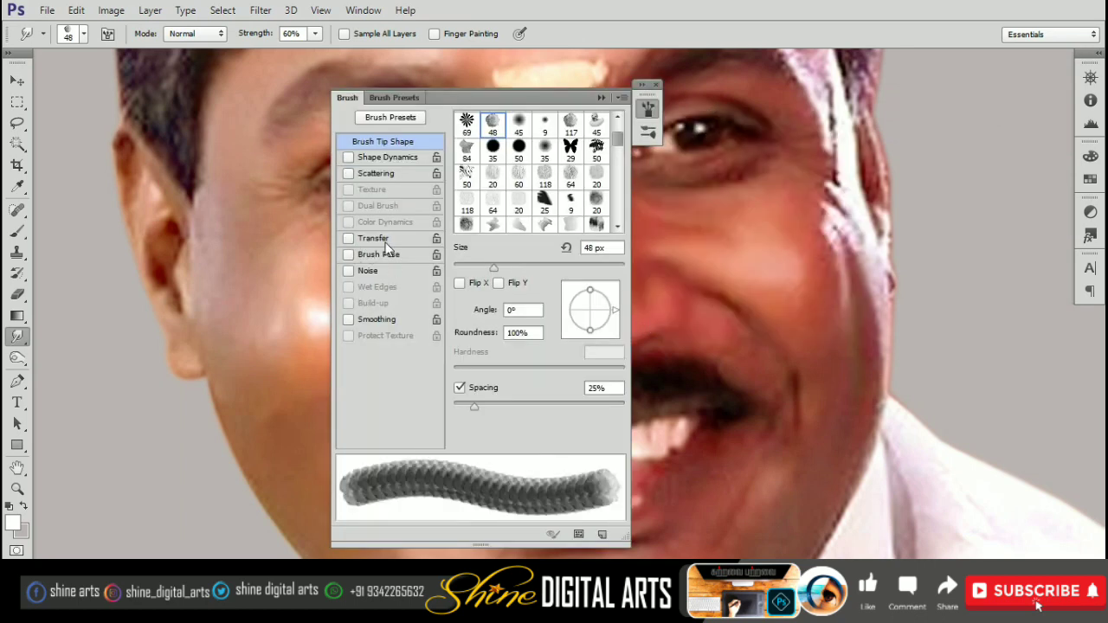
{"action": "left_click", "coordinate": [380, 239]}
{"action": "left_click", "coordinate": [385, 143]}
{"action": "left_click", "coordinate": [458, 388]}
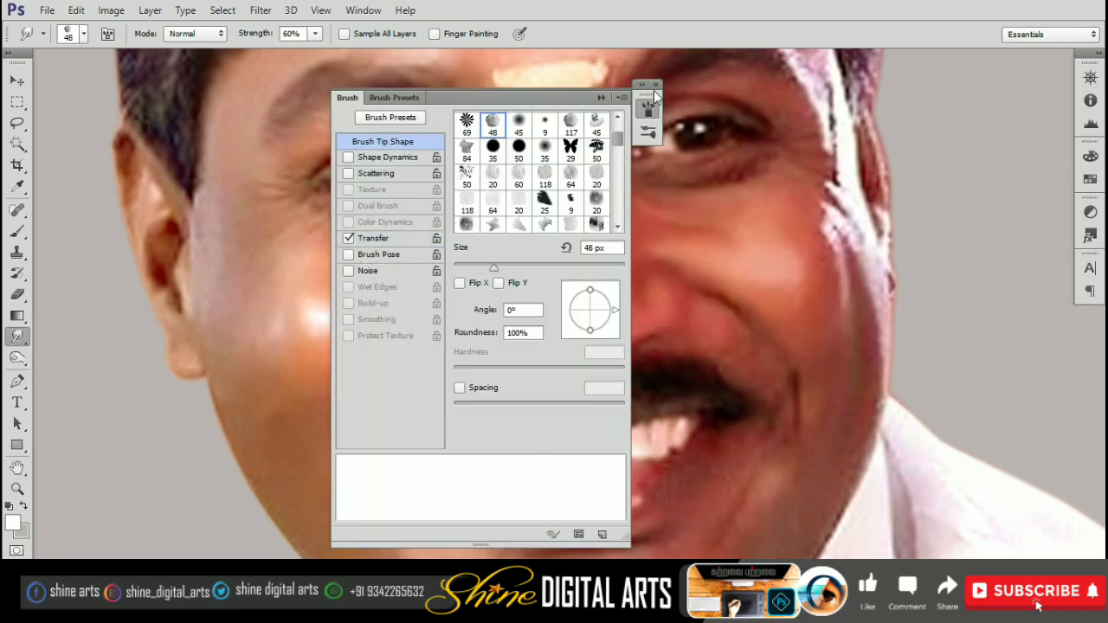
{"action": "left_click", "coordinate": [655, 84]}
{"action": "scroll", "coordinate": [557, 320], "scroll_direction": "up", "scroll_amount": 2}
{"action": "scroll", "coordinate": [574, 453], "scroll_direction": "up", "scroll_amount": 1}
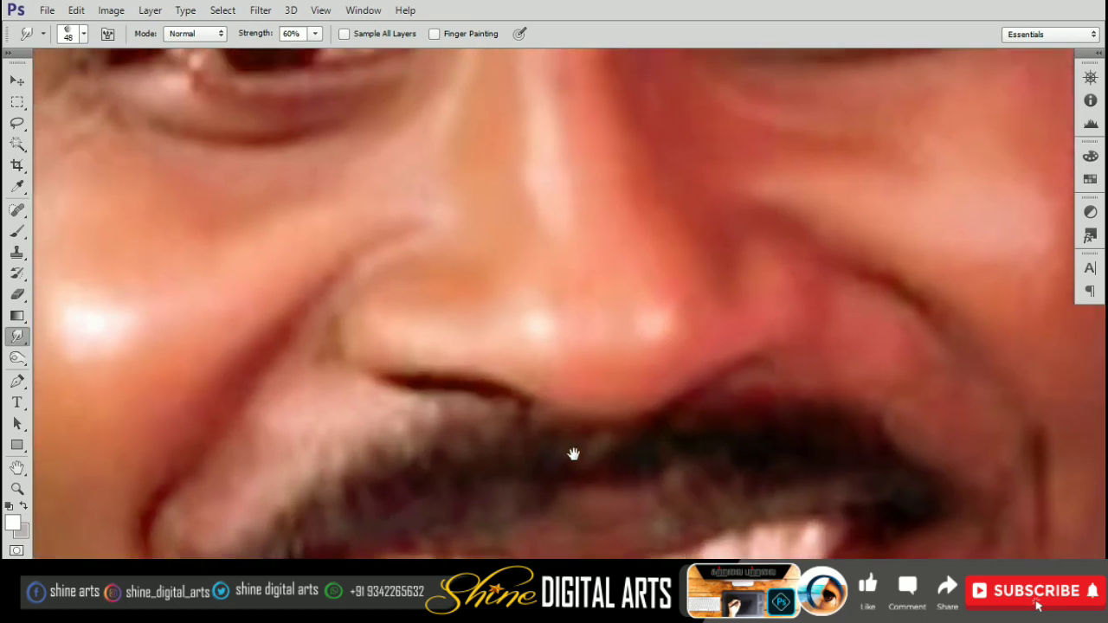
{"action": "scroll", "coordinate": [438, 331], "scroll_direction": "up", "scroll_amount": 2}
{"action": "scroll", "coordinate": [468, 285], "scroll_direction": "up", "scroll_amount": 3}
{"action": "scroll", "coordinate": [433, 303], "scroll_direction": "down", "scroll_amount": 2}
{"action": "scroll", "coordinate": [804, 524], "scroll_direction": "down", "scroll_amount": 3}
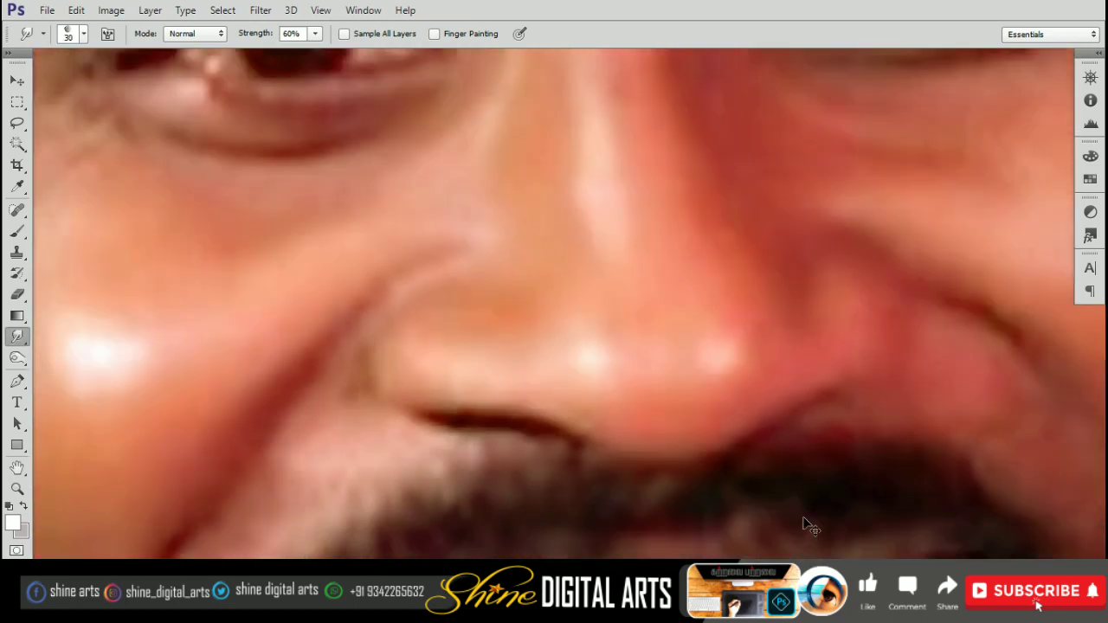
{"action": "scroll", "coordinate": [989, 487], "scroll_direction": "down", "scroll_amount": 2}
- Apply Unsharp Mask with 249% amount, 1.0 px radius and threshold 0
{"action": "key", "text": "v"}
{"action": "left_click", "coordinate": [260, 9]}
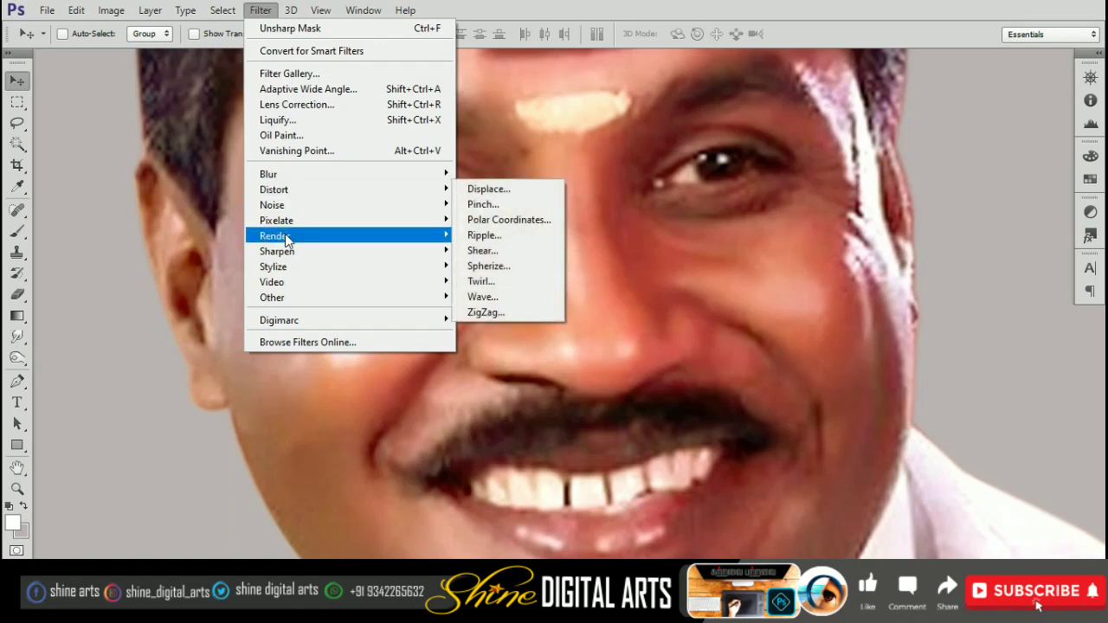
{"action": "left_click", "coordinate": [519, 311]}
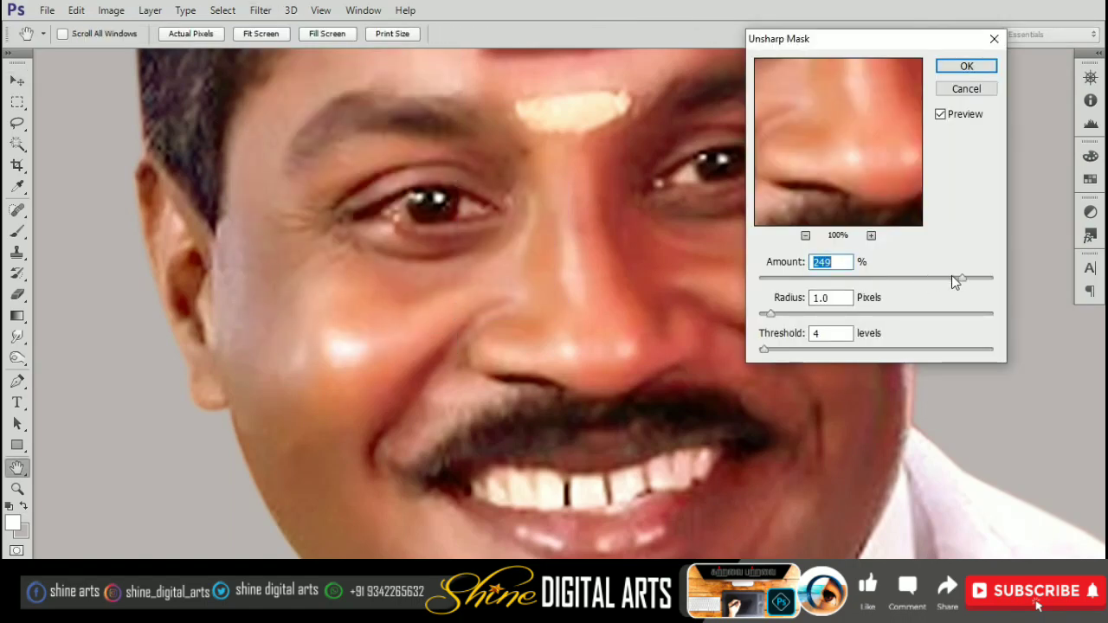
{"action": "left_click_drag", "start_coordinate": [763, 350], "coordinate": [758, 349]}
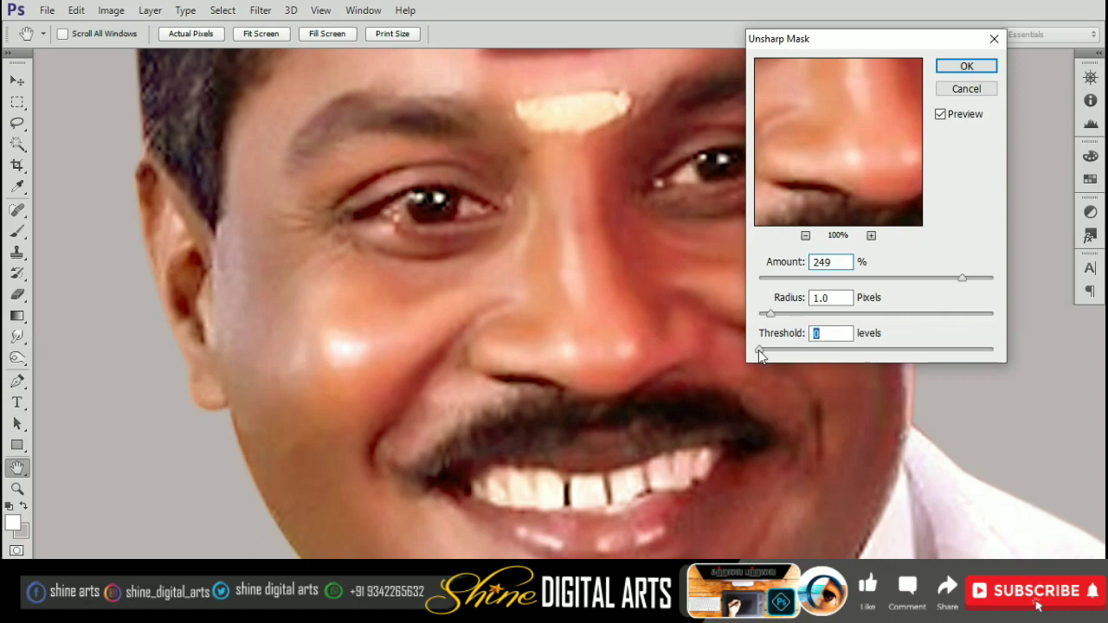
{"action": "left_click", "coordinate": [966, 67]}
{"action": "left_click", "coordinate": [554, 349], "text": "ctrl"}
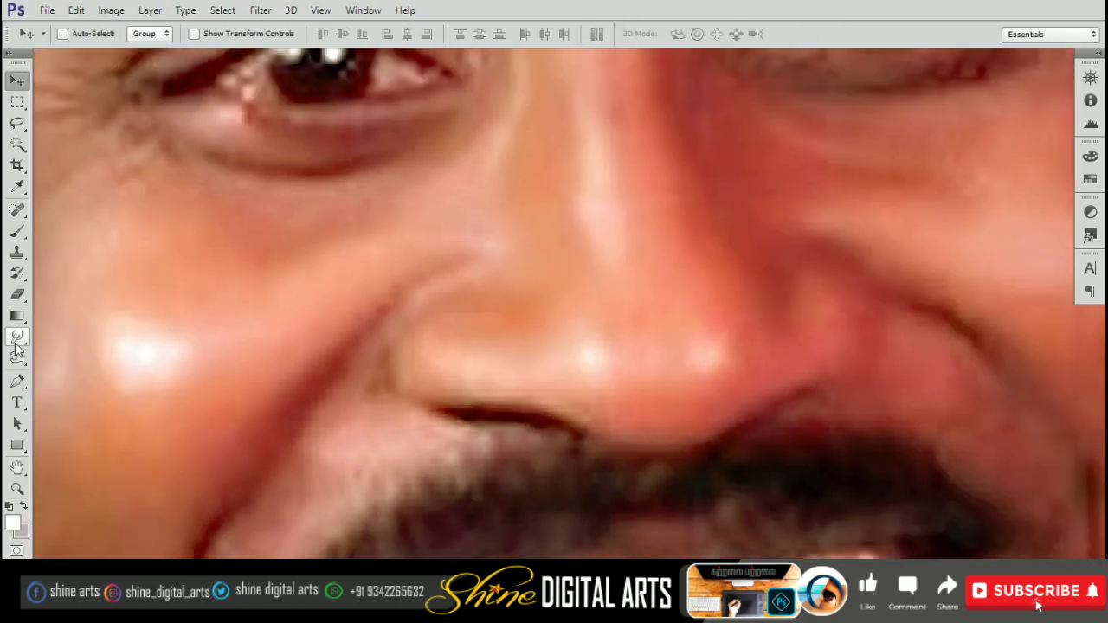
- Smudge the side and bridge of the nose at 60% strength, varying brush size
{"action": "left_click", "coordinate": [16, 339]}
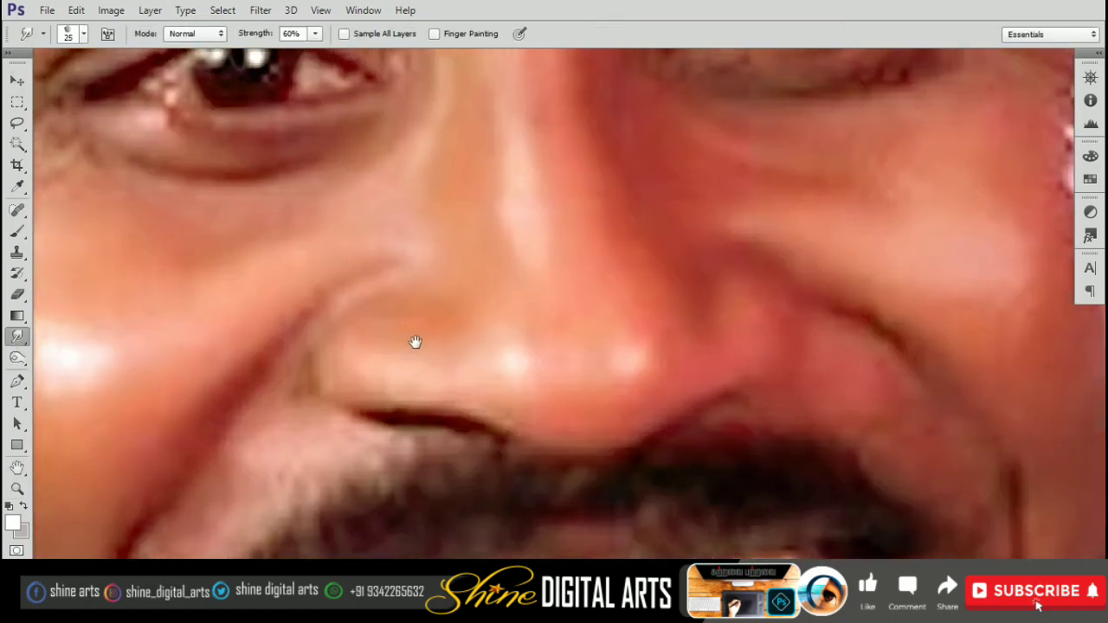
{"action": "left_click_drag", "start_coordinate": [414, 342], "coordinate": [437, 348]}
{"action": "key", "text": "bracketleft"}
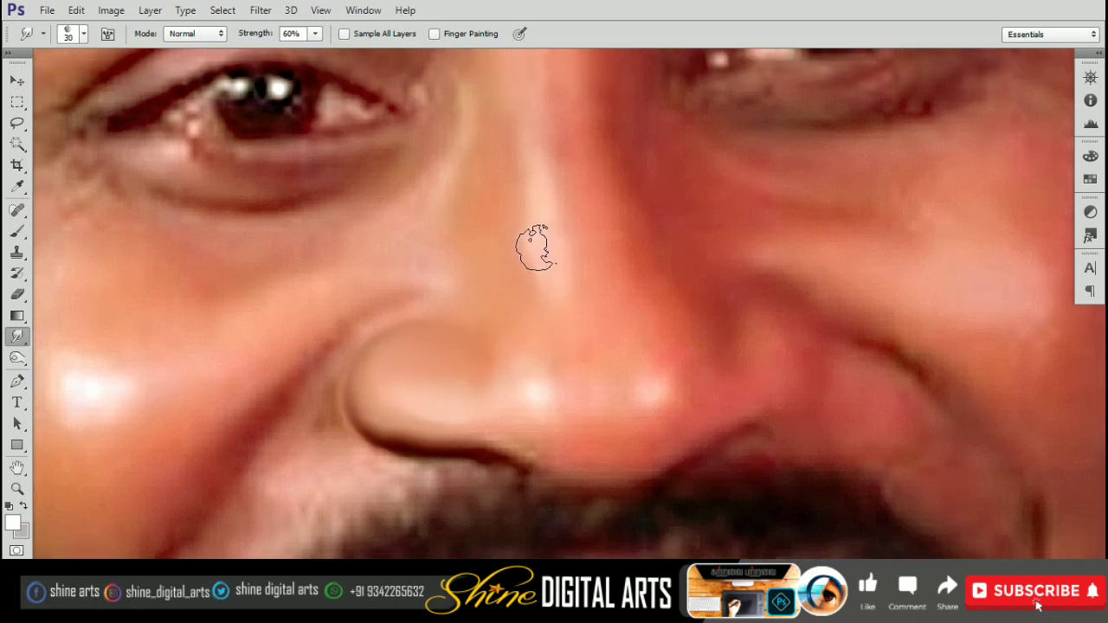
{"action": "key", "text": "bracketright"}
{"action": "scroll", "coordinate": [531, 249], "scroll_direction": "up", "scroll_amount": 2}
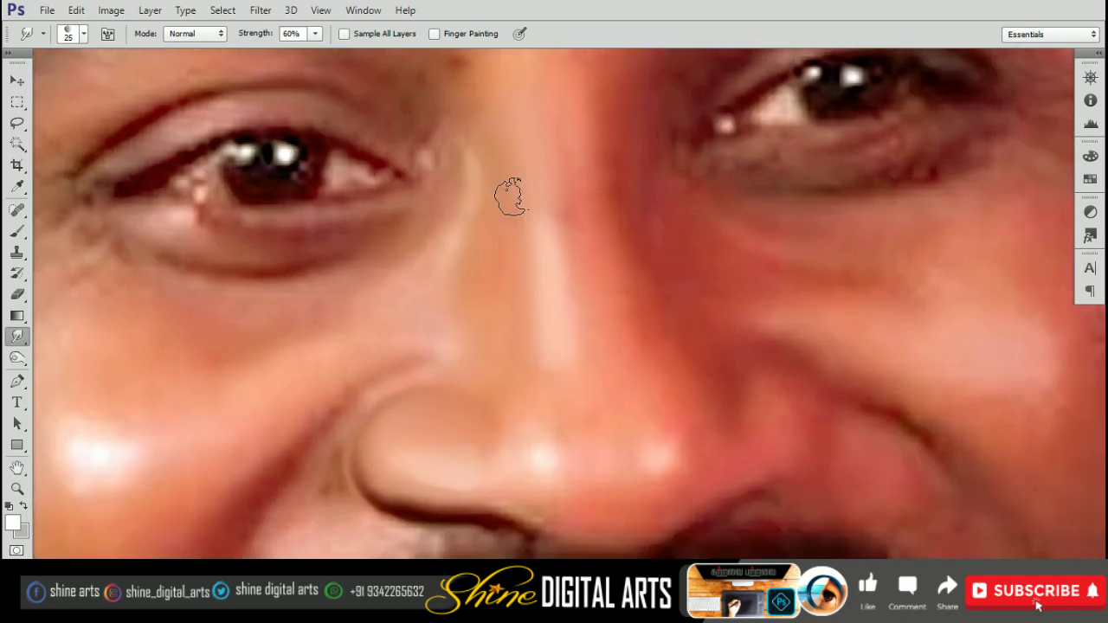
{"action": "scroll", "coordinate": [496, 264], "scroll_direction": "down", "scroll_amount": 2}
{"action": "key", "text": "bracketright"}
{"action": "key", "text": "bracketright"}
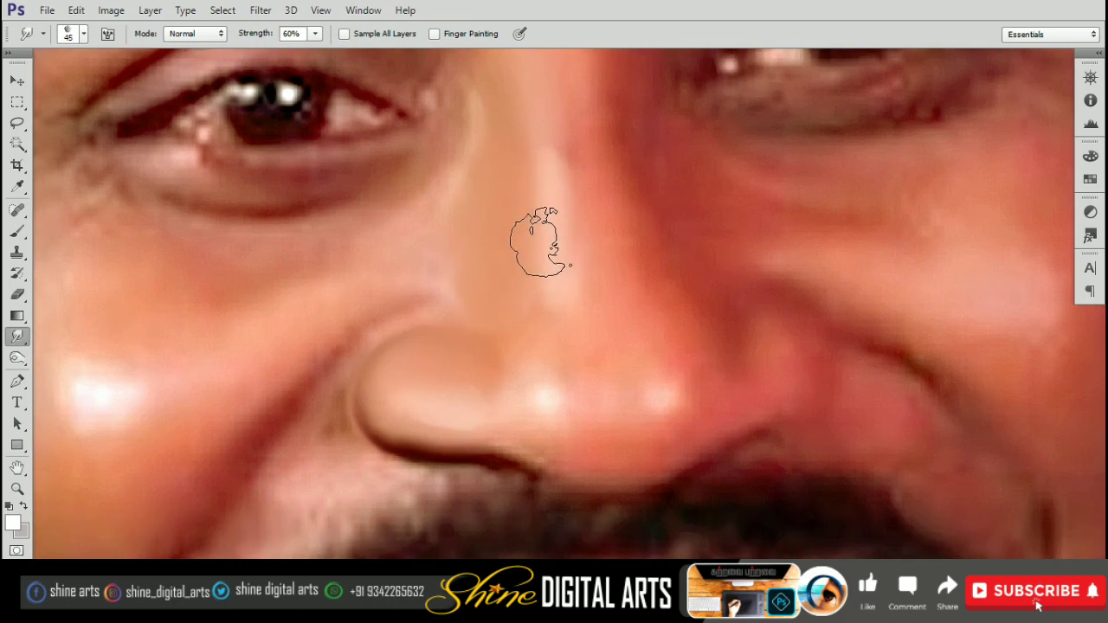
{"action": "key", "text": "bracketleft"}
{"action": "scroll", "coordinate": [519, 251], "scroll_direction": "right", "scroll_amount": 2}
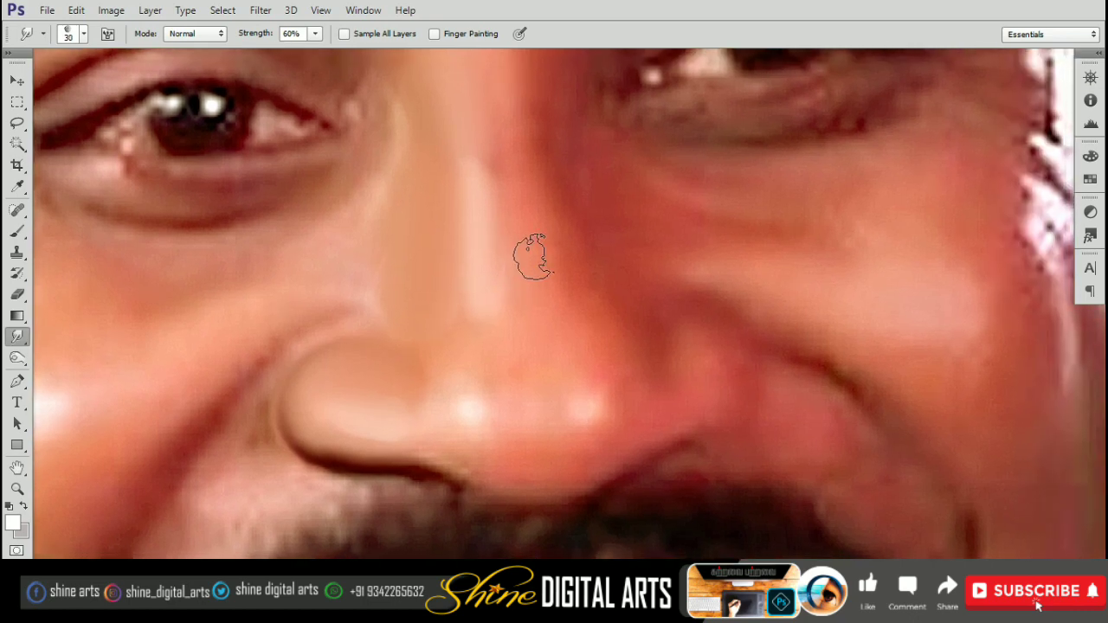
{"action": "key", "text": "bracketright"}
{"action": "scroll", "coordinate": [530, 182], "scroll_direction": "up", "scroll_amount": 3}
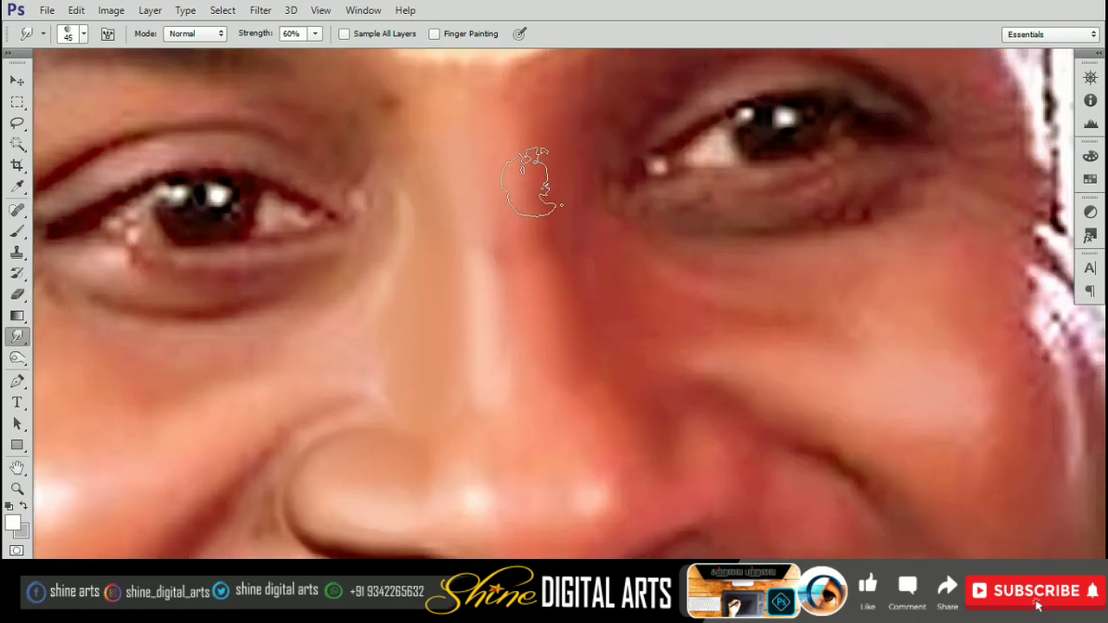
{"action": "key", "text": "bracketright"}
{"action": "scroll", "coordinate": [583, 144], "scroll_direction": "up", "scroll_amount": 2}
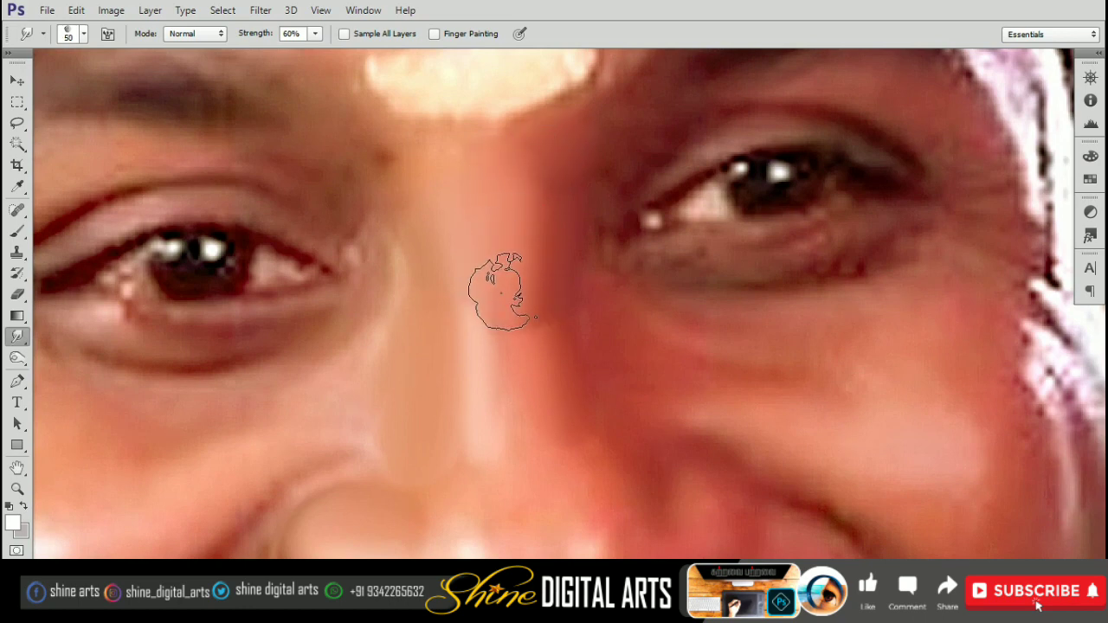
{"action": "scroll", "coordinate": [468, 251], "scroll_direction": "down", "scroll_amount": 3}
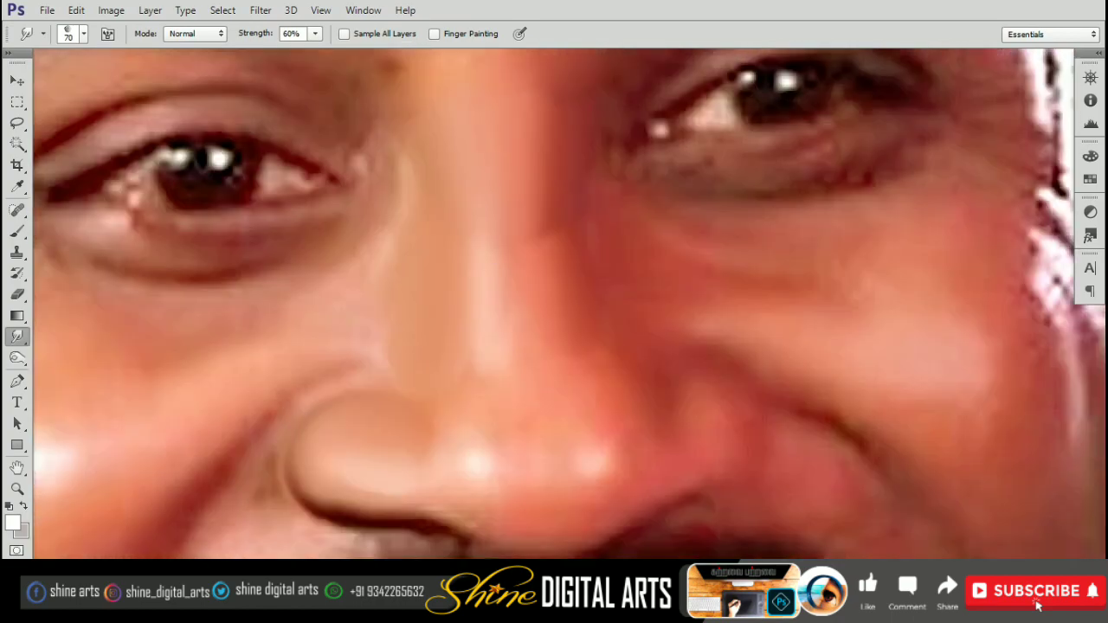
{"action": "scroll", "coordinate": [485, 229], "scroll_direction": "down", "scroll_amount": 1}
{"action": "scroll", "coordinate": [584, 252], "scroll_direction": "down", "scroll_amount": 1}
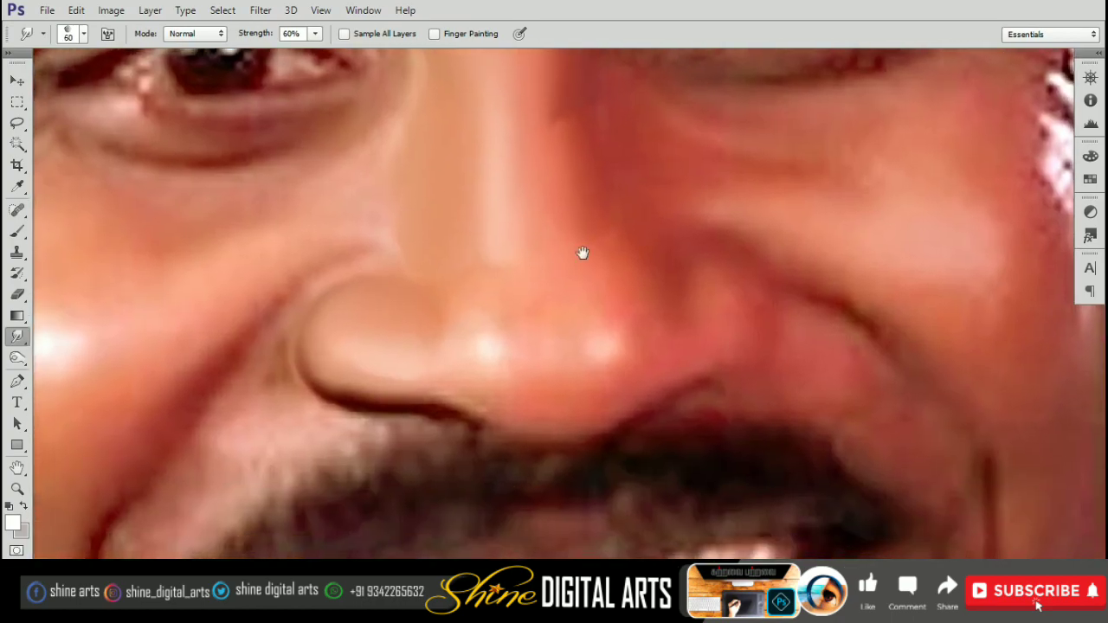
{"action": "scroll", "coordinate": [590, 247], "scroll_direction": "down", "scroll_amount": 2}
{"action": "scroll", "coordinate": [590, 247], "scroll_direction": "up", "scroll_amount": 3}
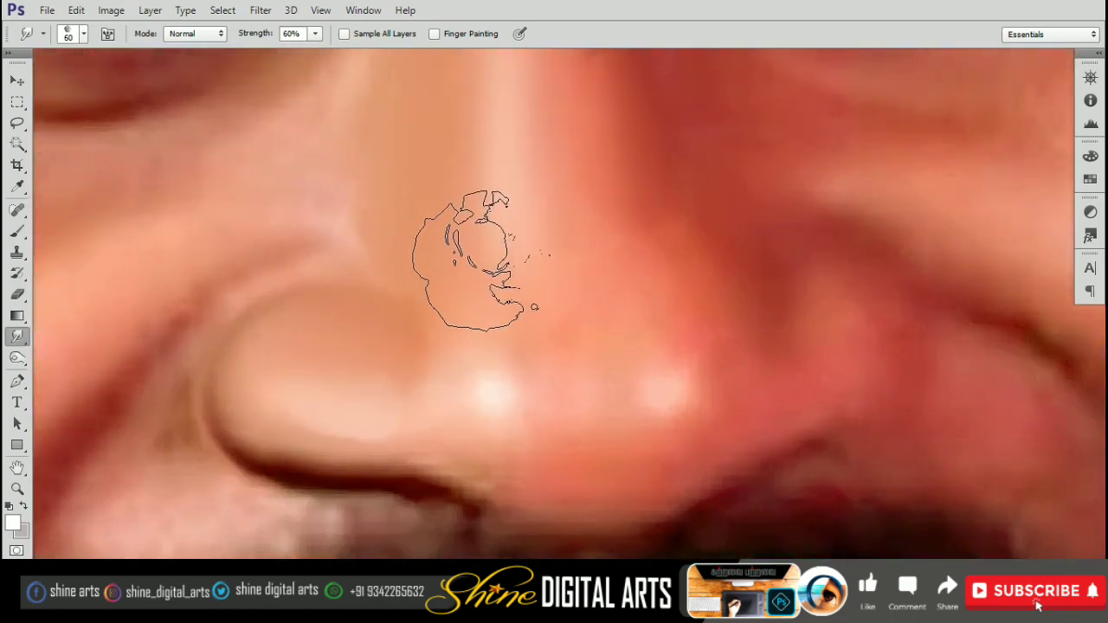
- Continue smoothing the upper nose bridge near the eye with smaller brushes
{"action": "key", "text": "["}
{"action": "scroll", "coordinate": [471, 229], "scroll_direction": "up", "scroll_amount": 2}
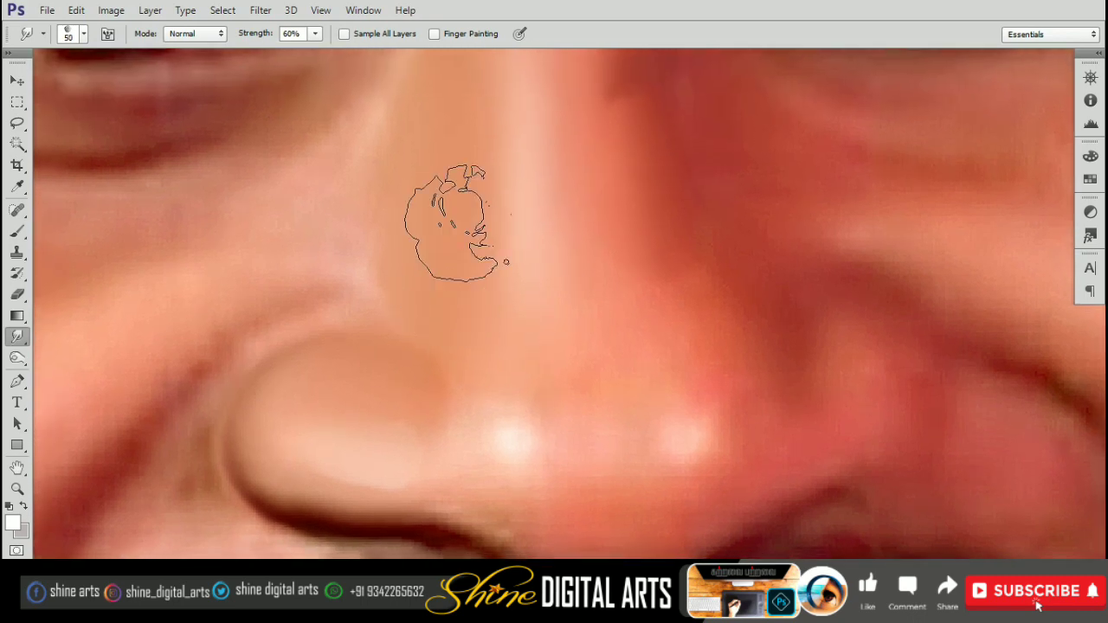
{"action": "left_click_drag", "start_coordinate": [459, 207], "coordinate": [468, 282]}
{"action": "key", "text": "["}
{"action": "scroll", "coordinate": [507, 211], "scroll_direction": "up", "scroll_amount": 1}
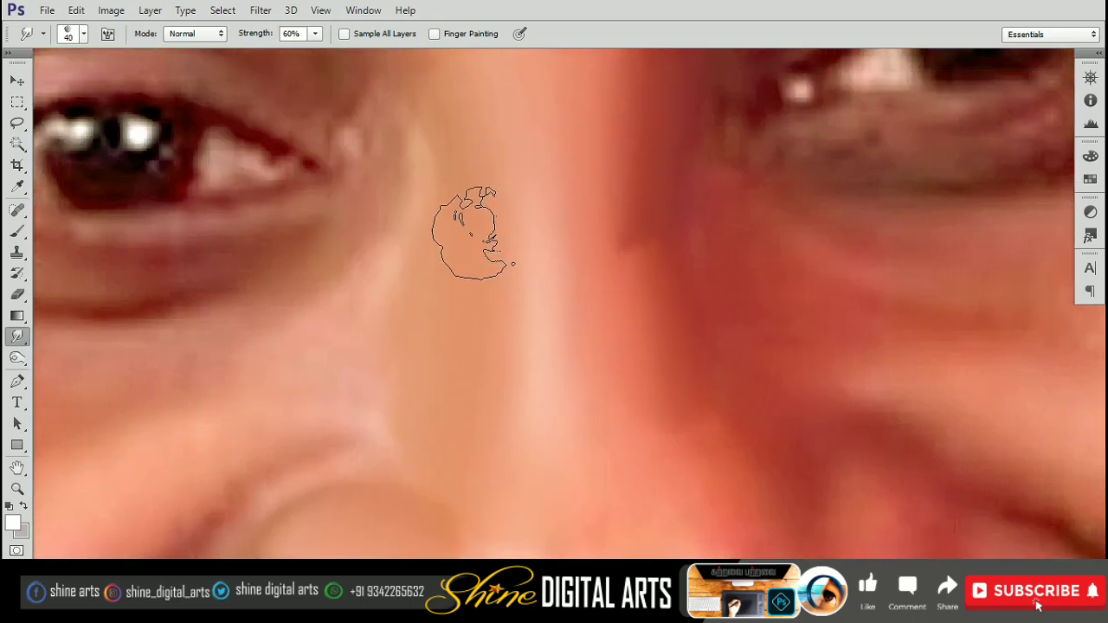
{"action": "scroll", "coordinate": [470, 234], "scroll_direction": "up", "scroll_amount": 1}
{"action": "scroll", "coordinate": [526, 232], "scroll_direction": "down", "scroll_amount": 1}
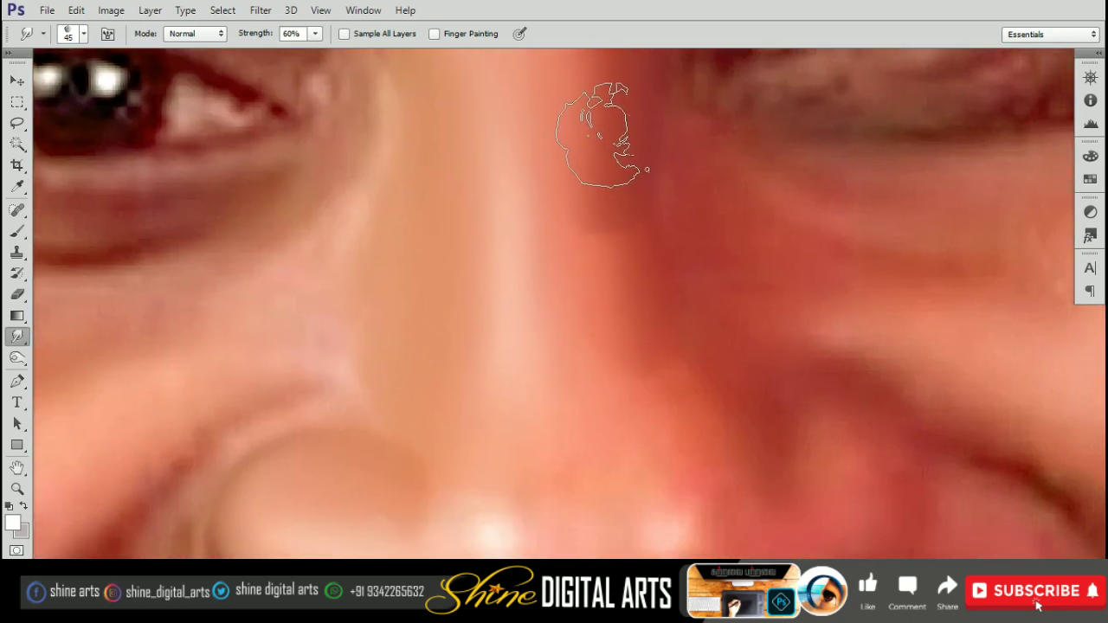
{"action": "key", "text": "]"}
{"action": "scroll", "coordinate": [593, 212], "scroll_direction": "up", "scroll_amount": 2}
{"action": "scroll", "coordinate": [593, 217], "scroll_direction": "down", "scroll_amount": 2}
{"action": "scroll", "coordinate": [589, 191], "scroll_direction": "down", "scroll_amount": 2}
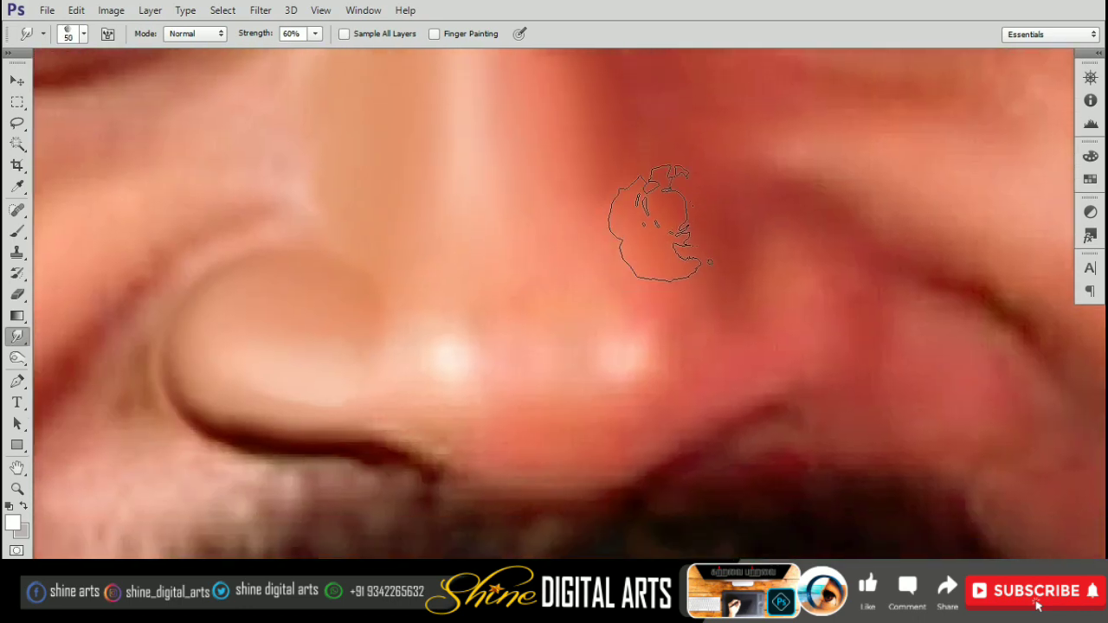
{"action": "key", "text": "bracketleft"}
{"action": "key", "text": "bracketleft"}
{"action": "scroll", "coordinate": [675, 180], "scroll_direction": "down", "scroll_amount": 2}
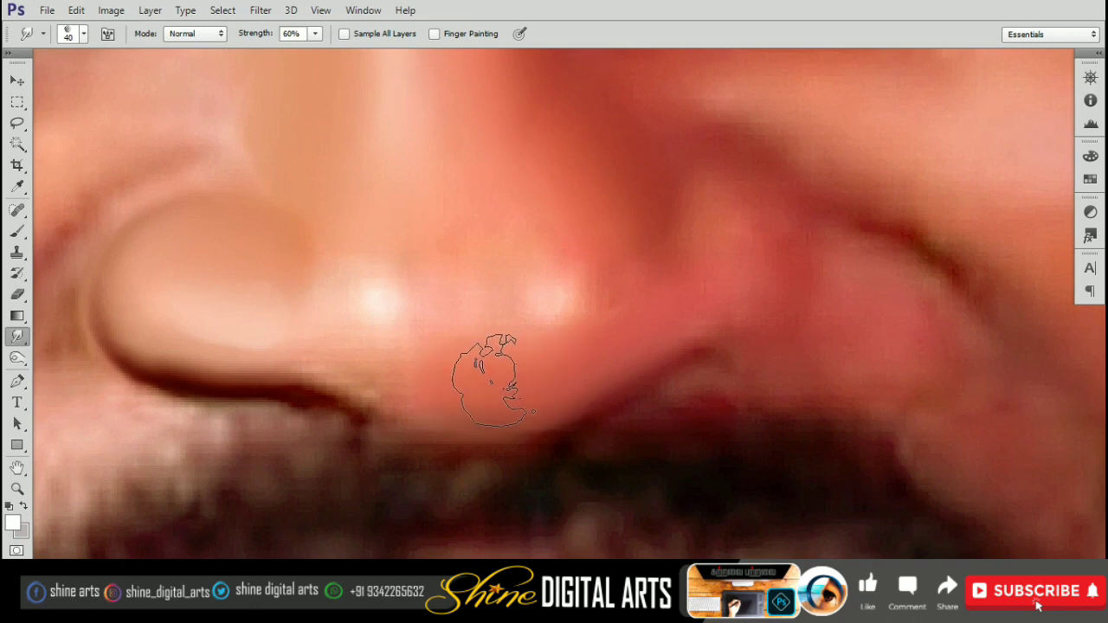
{"action": "scroll", "coordinate": [588, 377], "scroll_direction": "down", "scroll_amount": 1}
{"action": "scroll", "coordinate": [566, 403], "scroll_direction": "up", "scroll_amount": 1}
{"action": "key", "text": "bracketleft"}
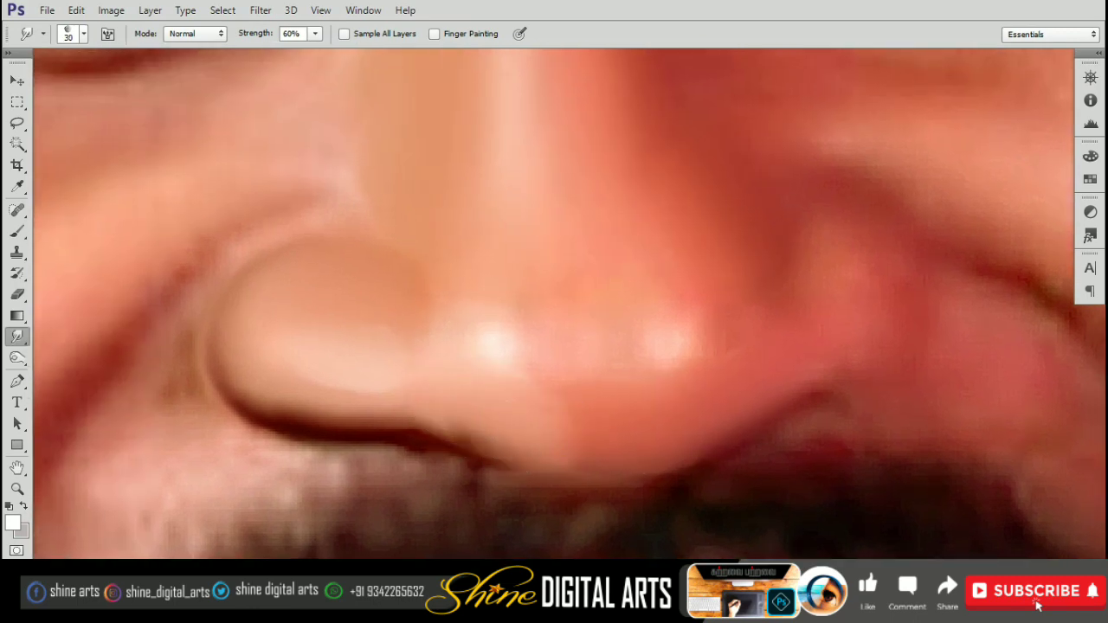
{"action": "key", "text": "bracketright"}
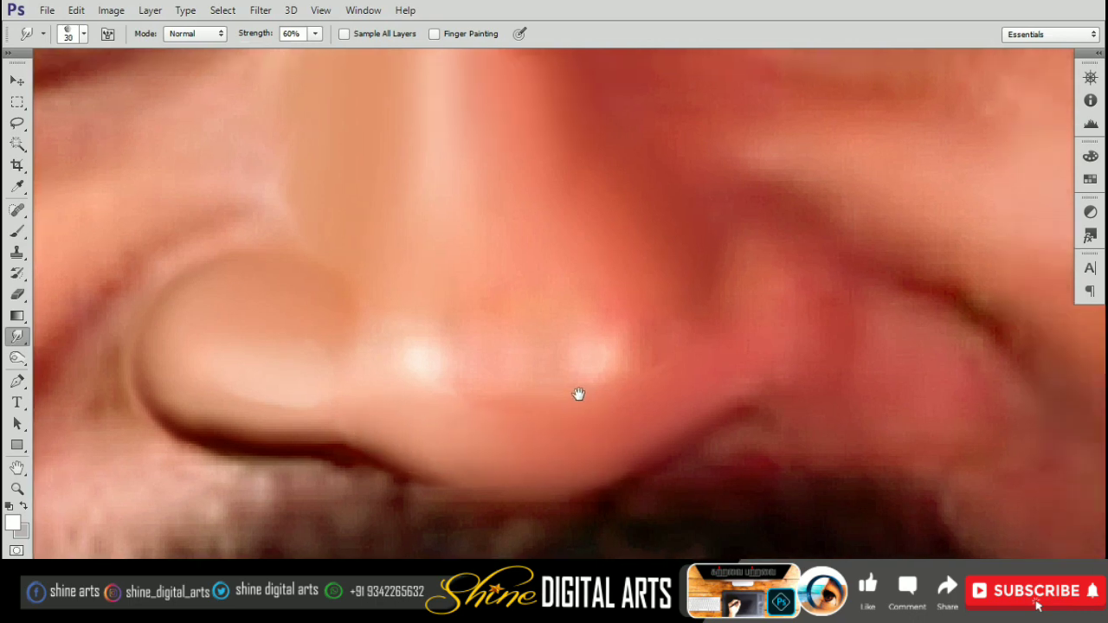
{"action": "key", "text": "bracketright"}
{"action": "key", "text": "bracketright"}
{"action": "key", "text": "bracketright"}
{"action": "key", "text": "bracketright"}
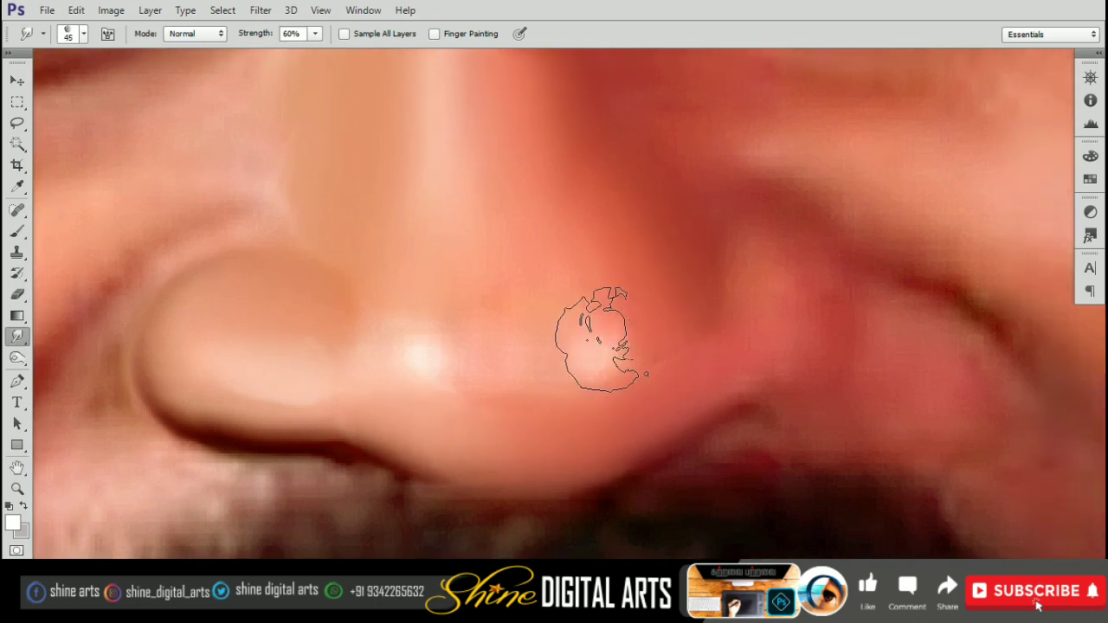
{"action": "key", "text": "bracketright"}
{"action": "key", "text": "bracketright"}
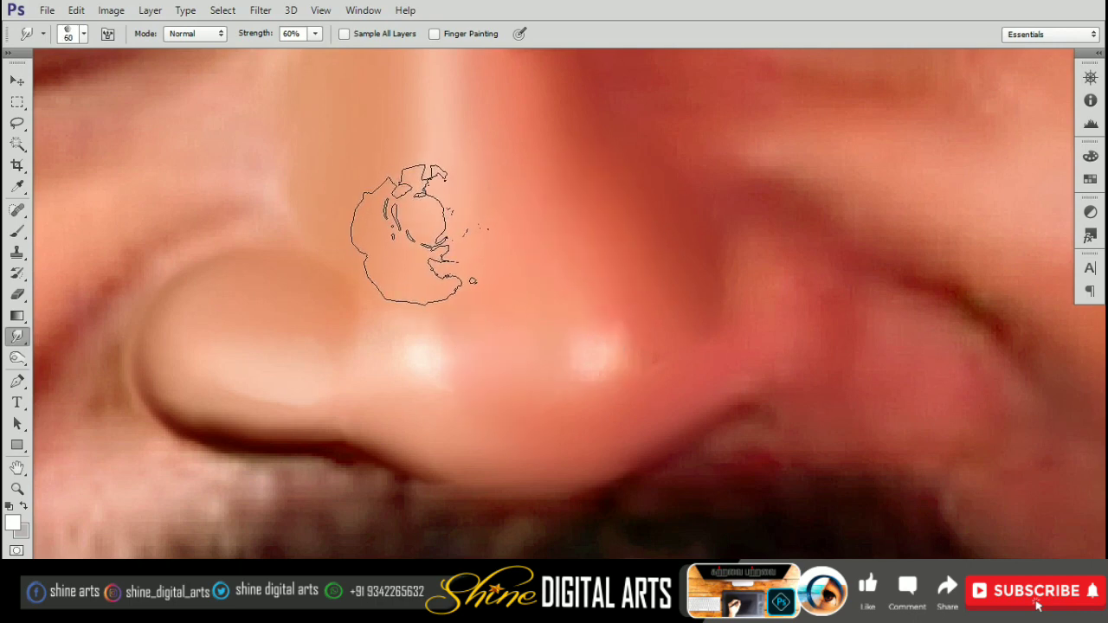
{"action": "key", "text": "bracketleft"}
{"action": "key", "text": "bracketleft"}
{"action": "key", "text": "bracketleft"}
{"action": "key", "text": "bracketright"}
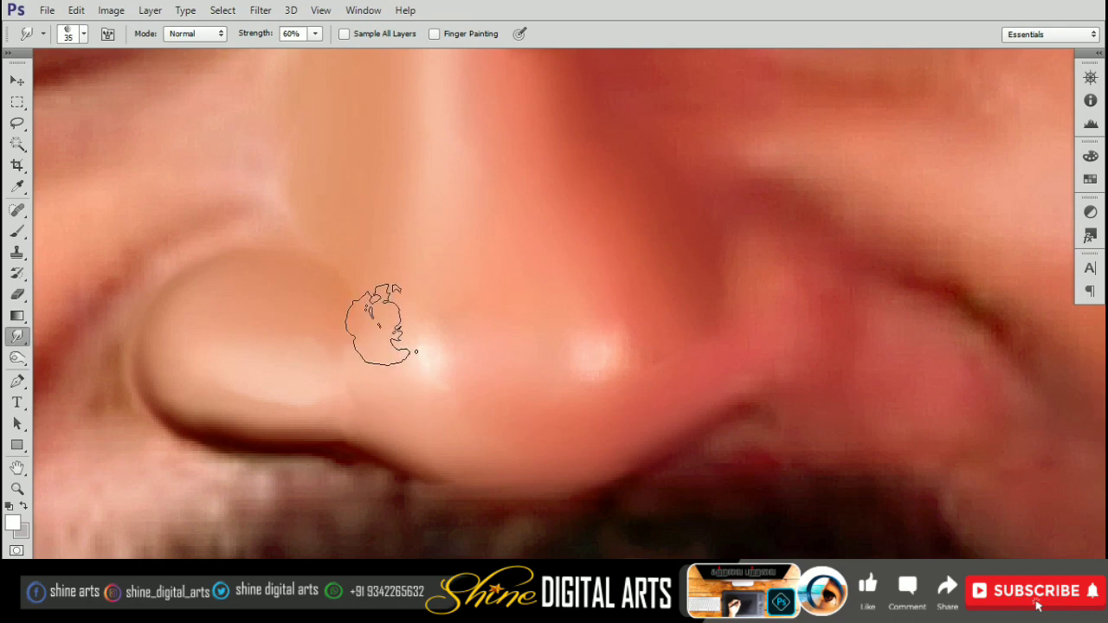
- Soften and blend the bright nose-tip highlight into the surrounding skin
{"action": "left_click_drag", "start_coordinate": [381, 359], "coordinate": [424, 339]}
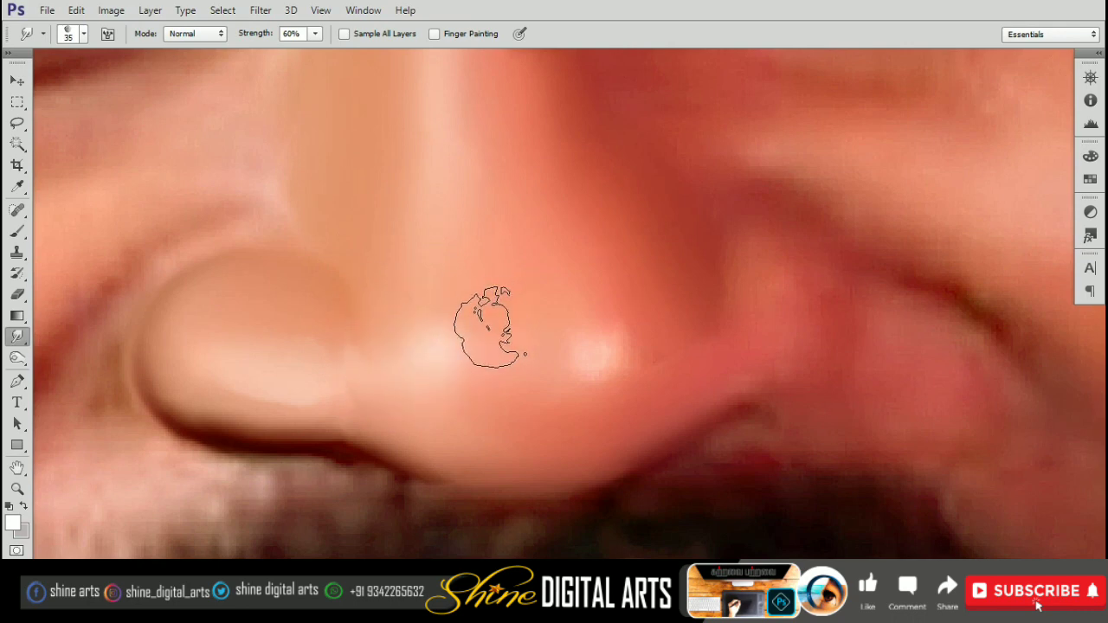
{"action": "key", "text": "bracketleft"}
{"action": "left_click_drag", "start_coordinate": [595, 341], "coordinate": [588, 359]}
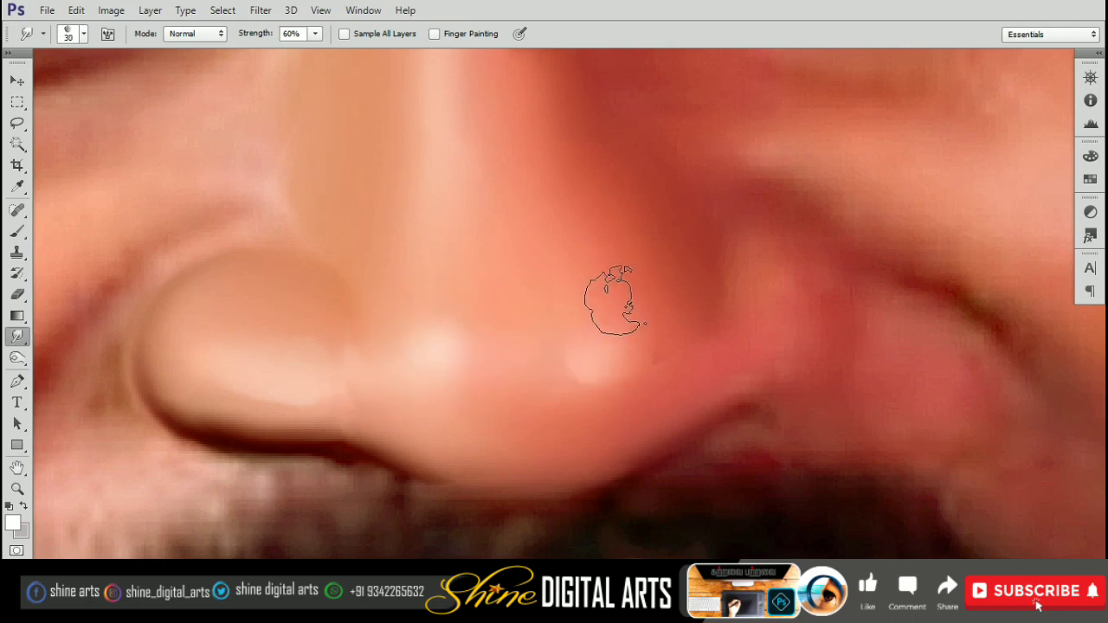
{"action": "key", "text": "bracketright"}
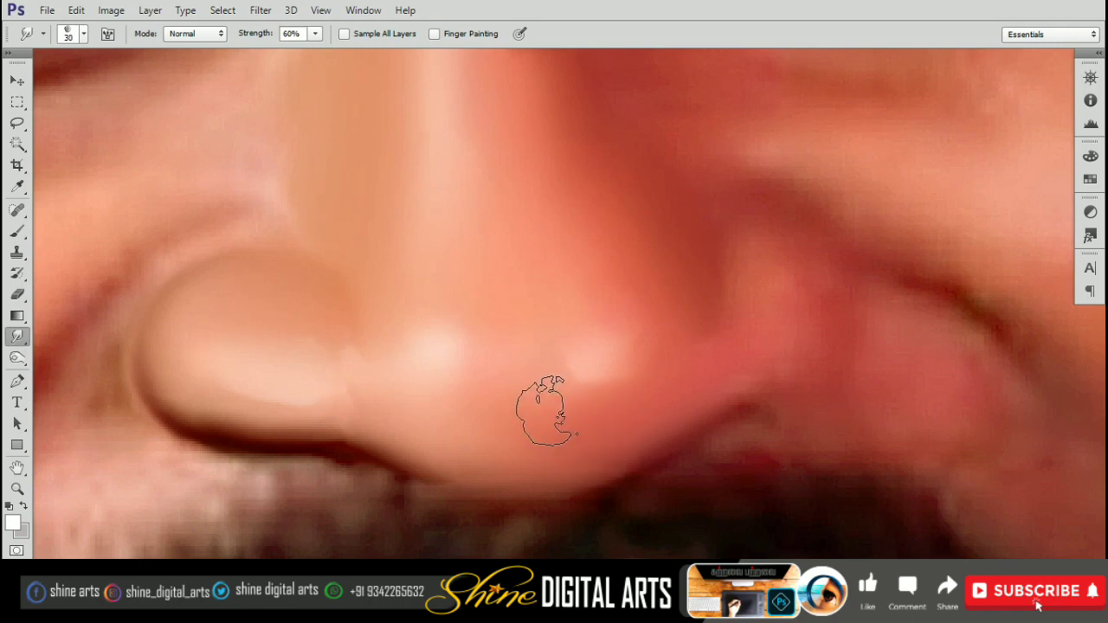
{"action": "key", "text": "bracketright"}
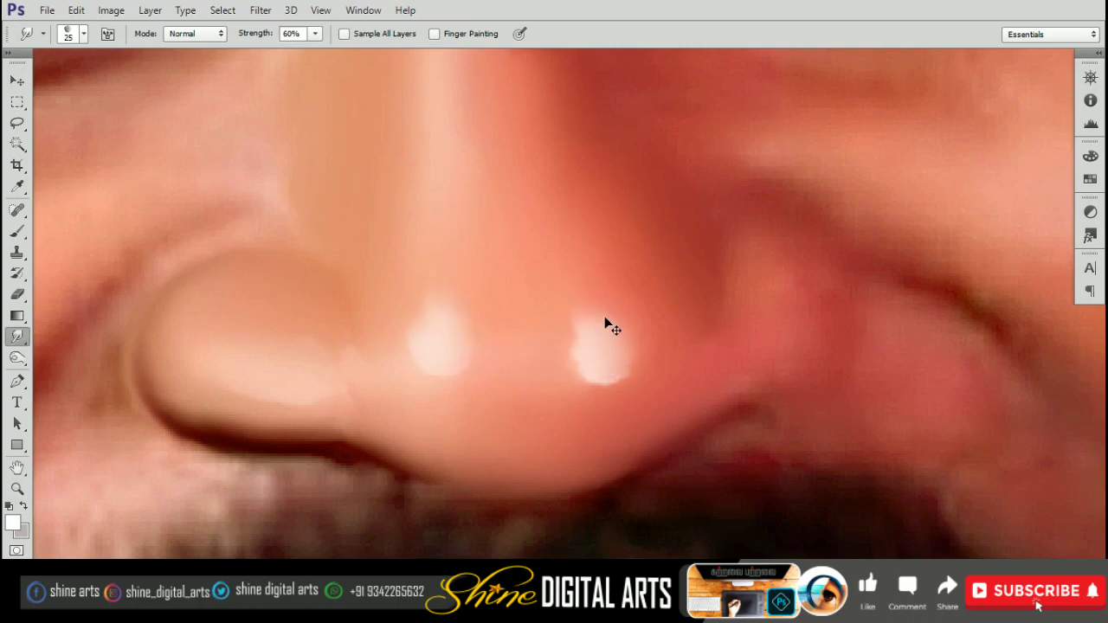
- Smudge the skin along the nose-lip edge with a smaller brush
{"action": "left_click_drag", "start_coordinate": [604, 322], "coordinate": [597, 317]}
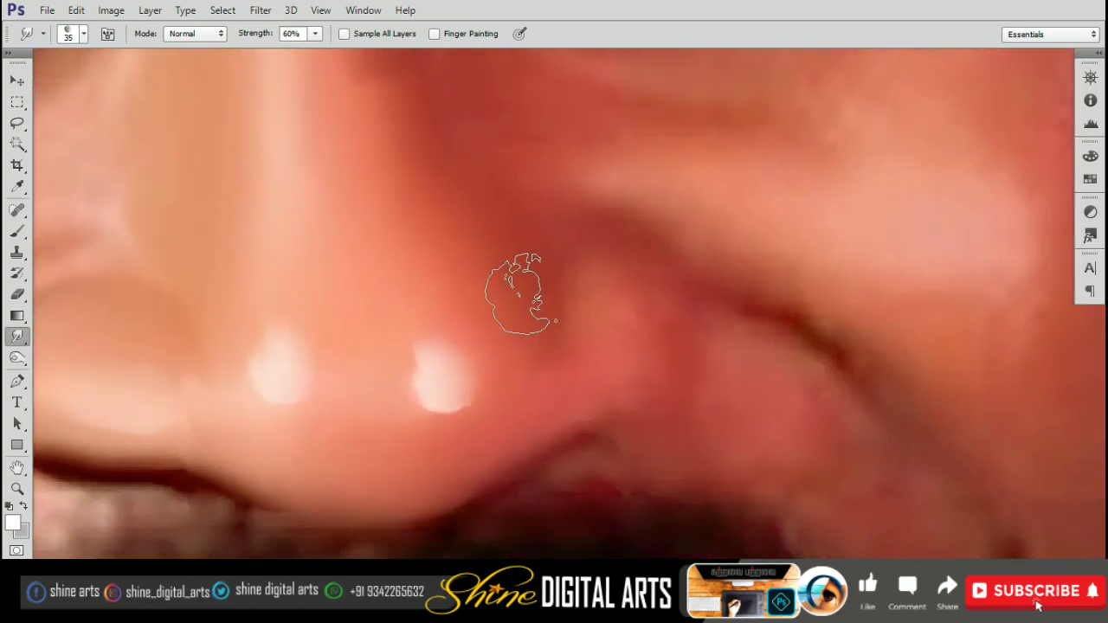
{"action": "scroll", "coordinate": [571, 329], "scroll_direction": "down", "scroll_amount": 2}
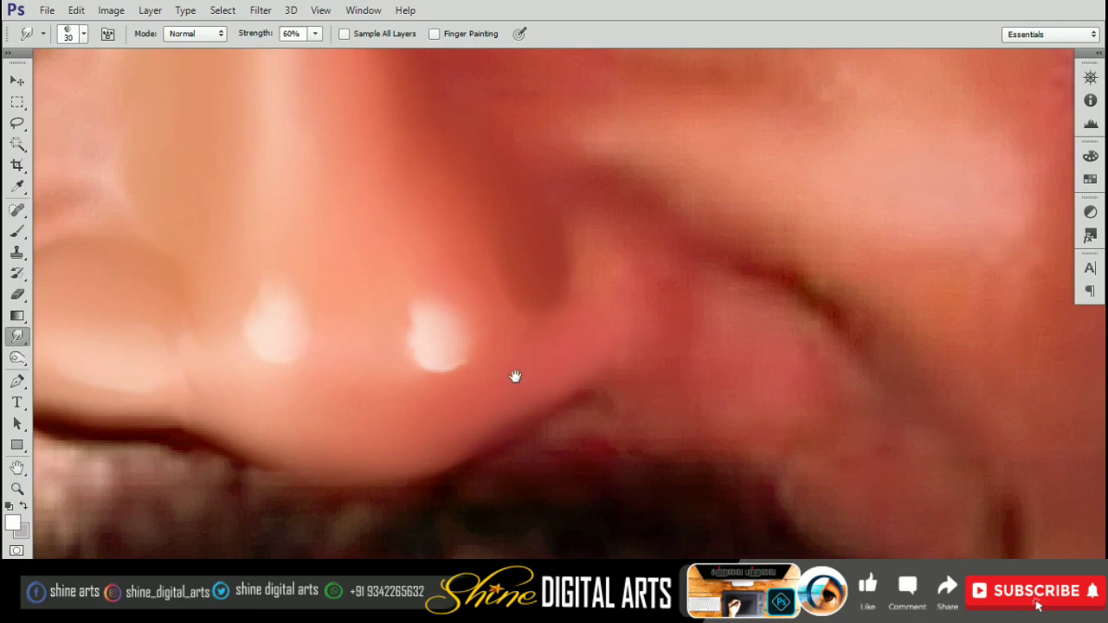
{"action": "left_click_drag", "start_coordinate": [515, 376], "coordinate": [595, 351]}
{"action": "key", "text": "bracketleft"}
{"action": "left_click_drag", "start_coordinate": [666, 353], "coordinate": [606, 383]}
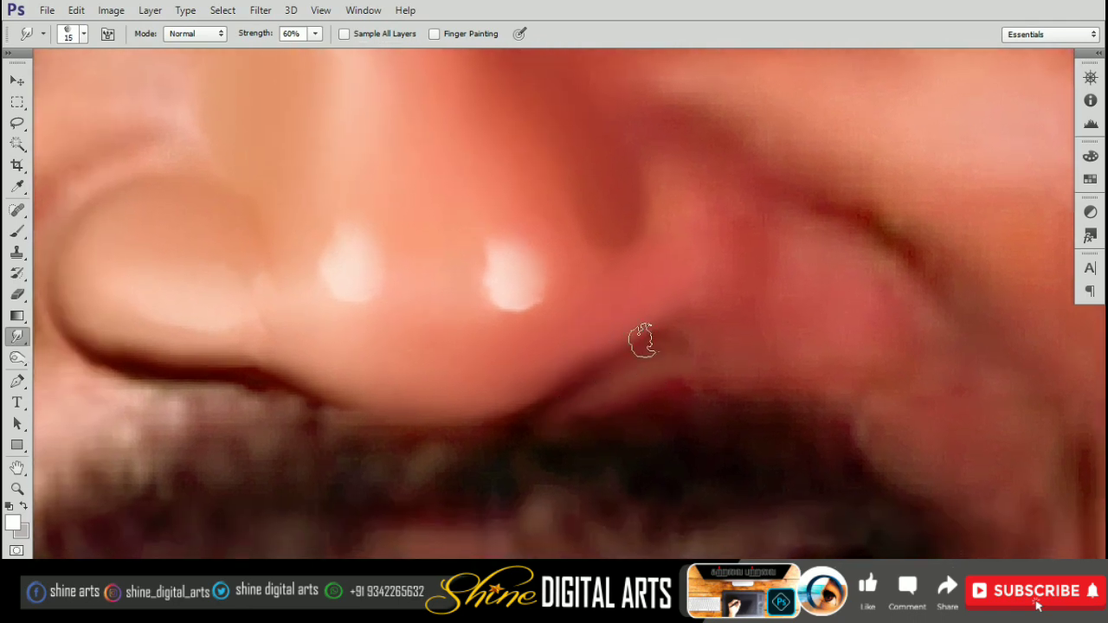
{"action": "scroll", "coordinate": [555, 379], "scroll_direction": "down", "scroll_amount": 2}
{"action": "scroll", "coordinate": [563, 374], "scroll_direction": "left", "scroll_amount": 2}
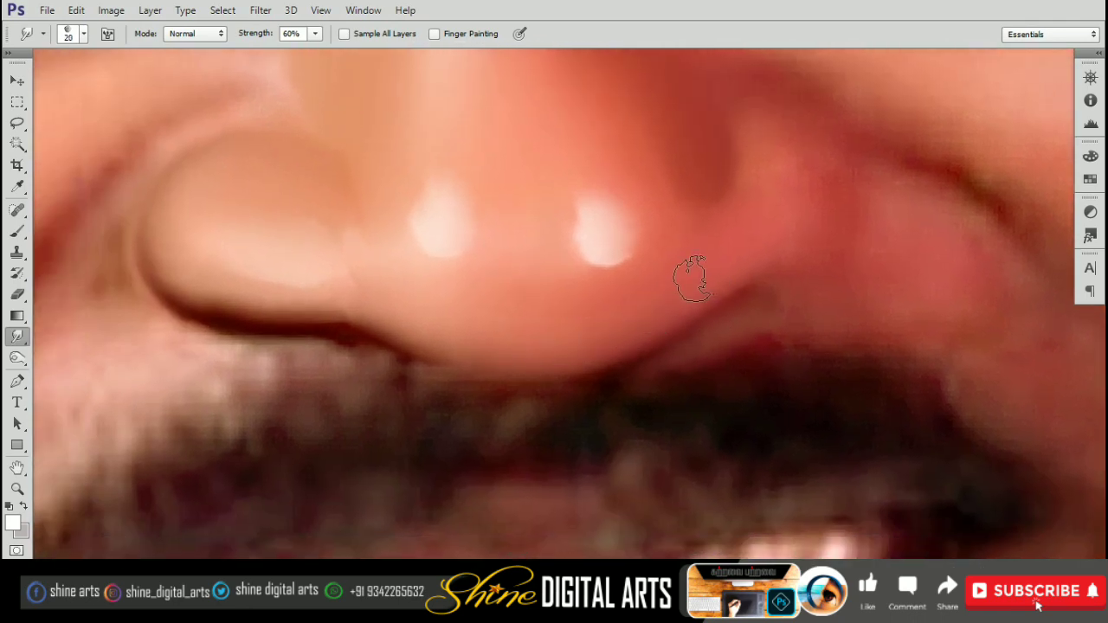
{"action": "scroll", "coordinate": [463, 327], "scroll_direction": "left", "scroll_amount": 2}
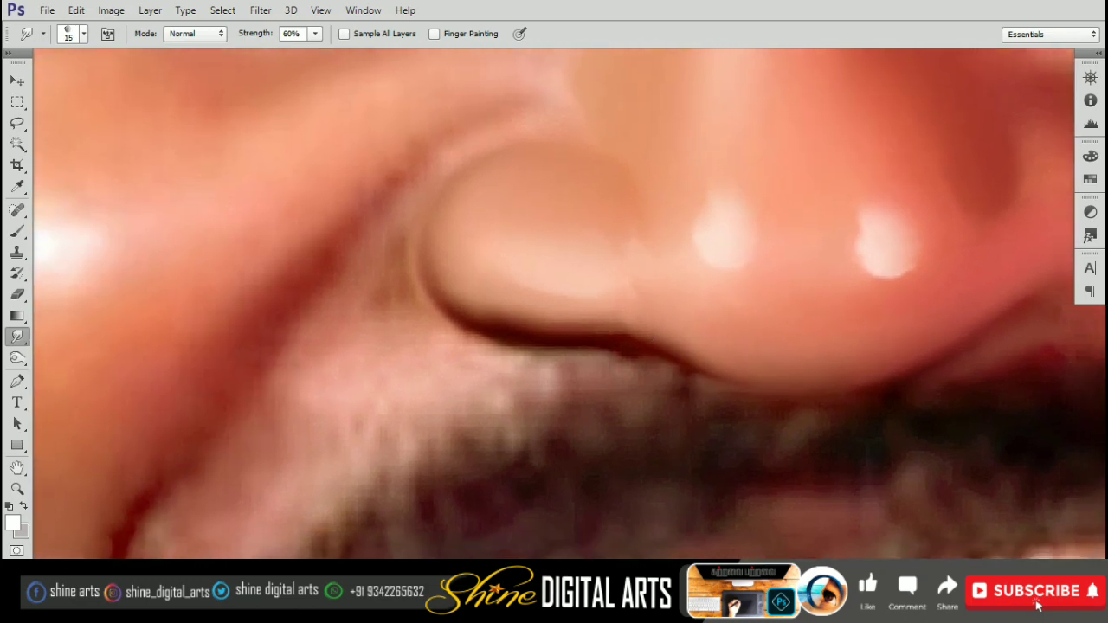
- Soften the dark crease under the nose and beside the nostril
{"action": "left_click_drag", "start_coordinate": [473, 345], "coordinate": [654, 365]}
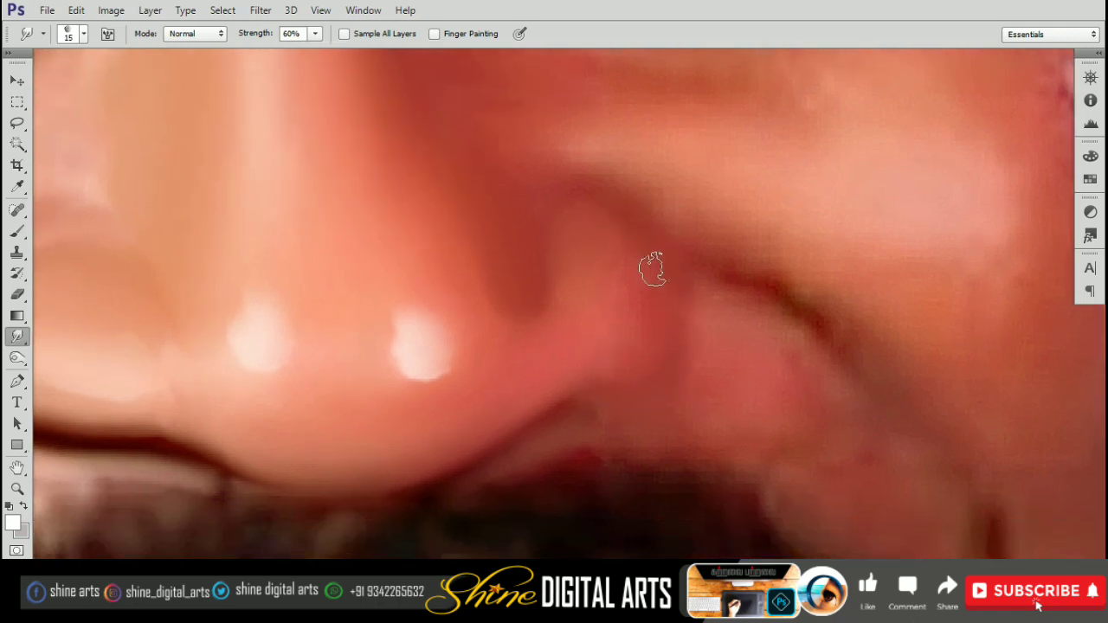
{"action": "key", "text": "bracketright"}
{"action": "mouse_move", "coordinate": [656, 277]}
{"action": "left_mouse_down"}
{"action": "mouse_move", "coordinate": [628, 255]}
{"action": "mouse_move", "coordinate": [632, 284]}
{"action": "mouse_move", "coordinate": [582, 251]}
{"action": "left_mouse_up"}
{"action": "key", "text": "bracketleft"}
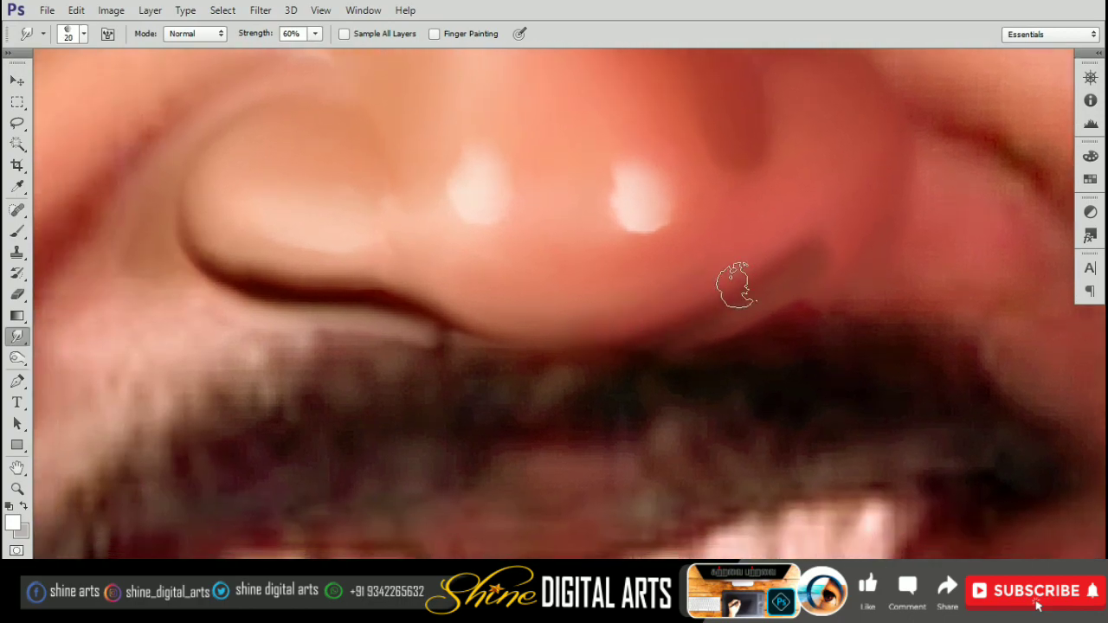
- Set the Smudge strength to 65% and size the brush for the nose area
{"action": "scroll", "coordinate": [747, 296], "scroll_direction": "down", "scroll_amount": 5}
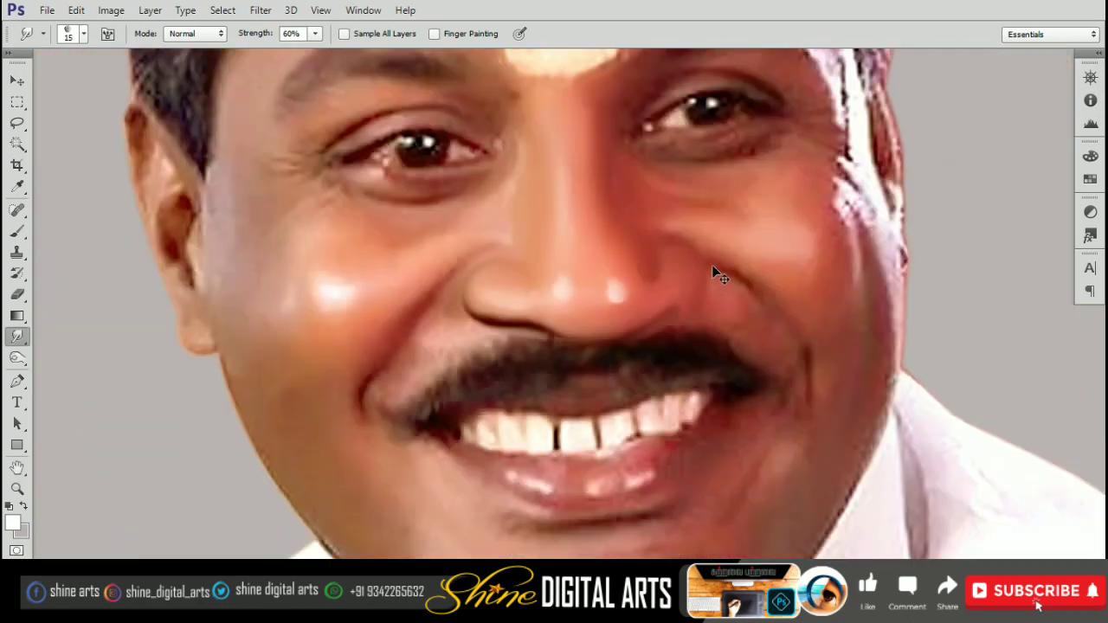
{"action": "scroll", "coordinate": [717, 268], "scroll_direction": "up", "scroll_amount": 5}
{"action": "scroll", "coordinate": [698, 469], "scroll_direction": "up", "scroll_amount": 3}
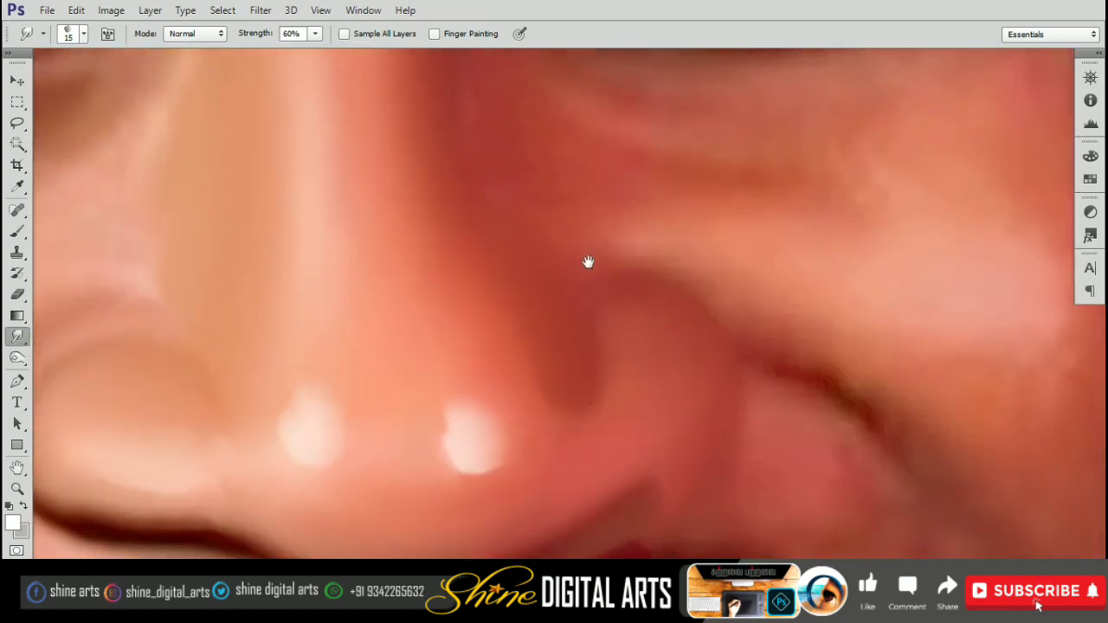
{"action": "key", "text": "bracketleft"}
{"action": "key", "text": "bracketleft"}
{"action": "type", "text": "65"}
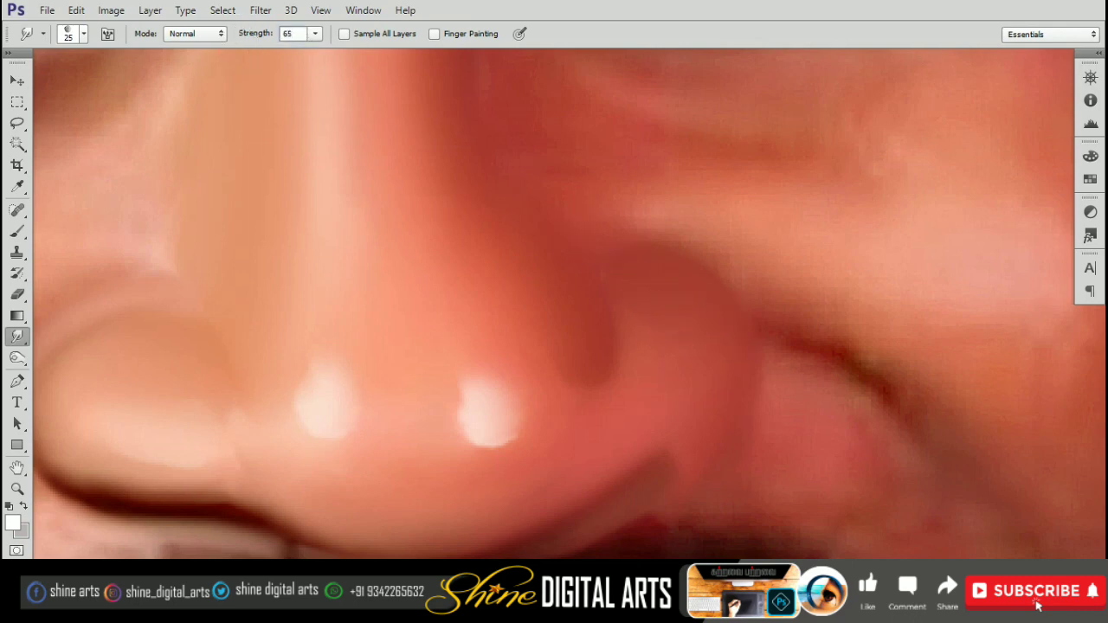
{"action": "key", "text": "Return"}
{"action": "scroll", "coordinate": [665, 252], "scroll_direction": "down", "scroll_amount": 3}
{"action": "key", "text": "bracketright"}
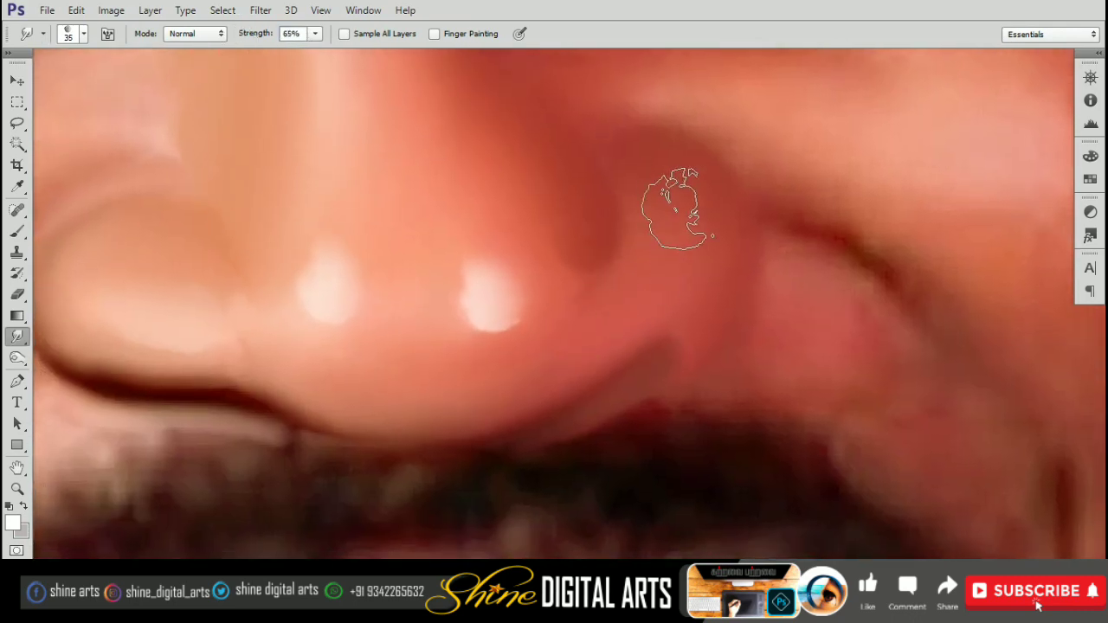
- Smudge the nose tip and lower nostril rim into the skin above the mustache, varying brush size
{"action": "left_click_drag", "start_coordinate": [507, 370], "coordinate": [627, 340]}
{"action": "key", "text": "bracketleft"}
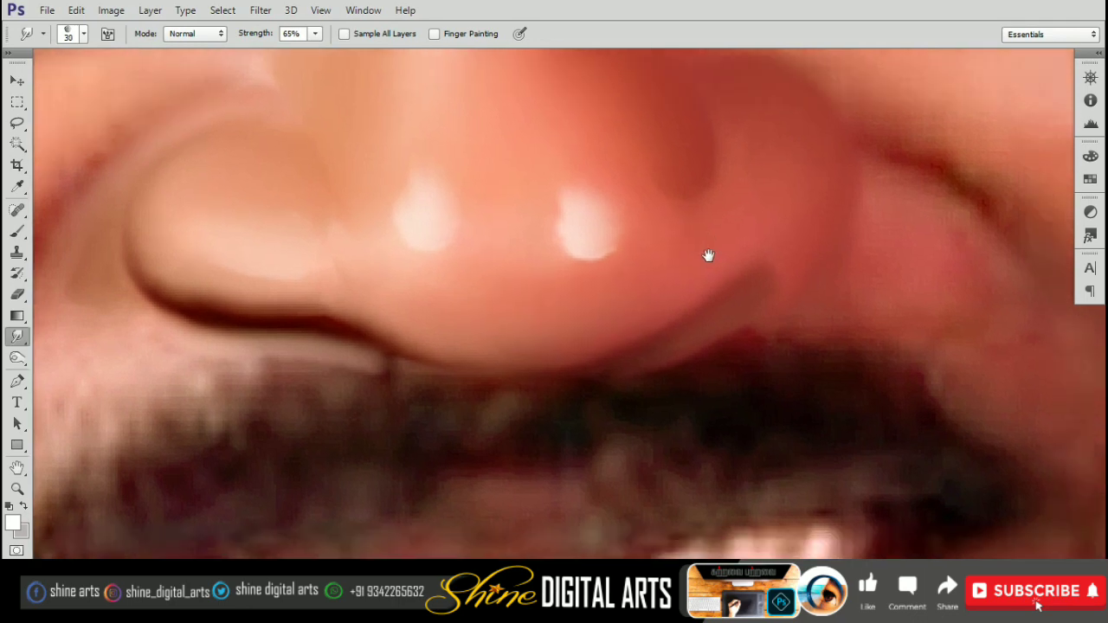
{"action": "left_click_drag", "start_coordinate": [707, 252], "coordinate": [725, 307]}
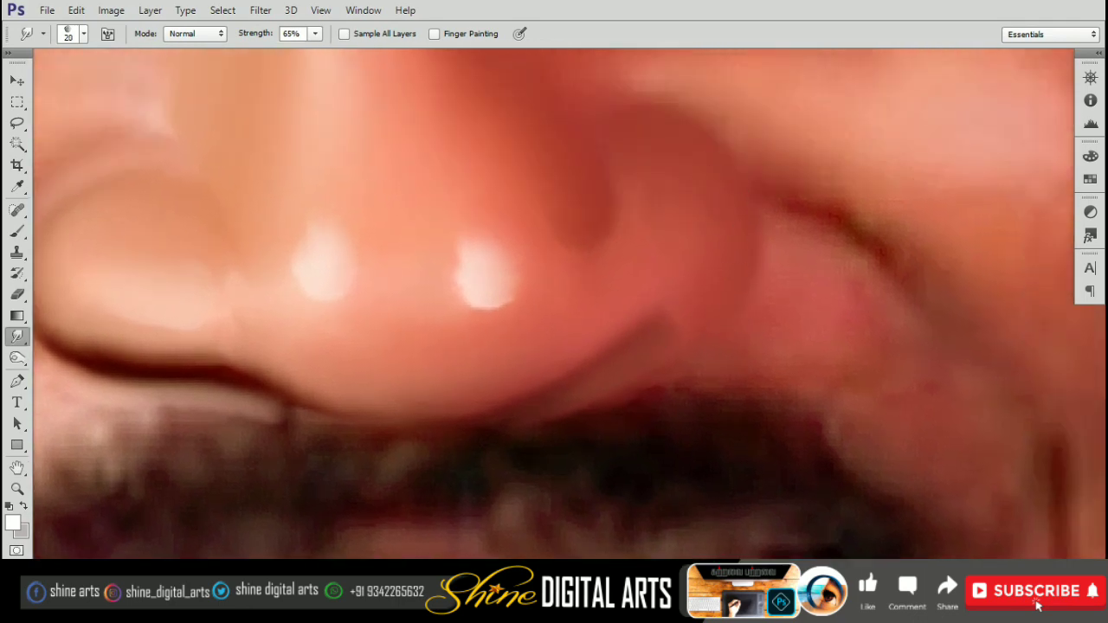
{"action": "key", "text": "bracketleft"}
{"action": "scroll", "coordinate": [557, 395], "scroll_direction": "down", "scroll_amount": 3}
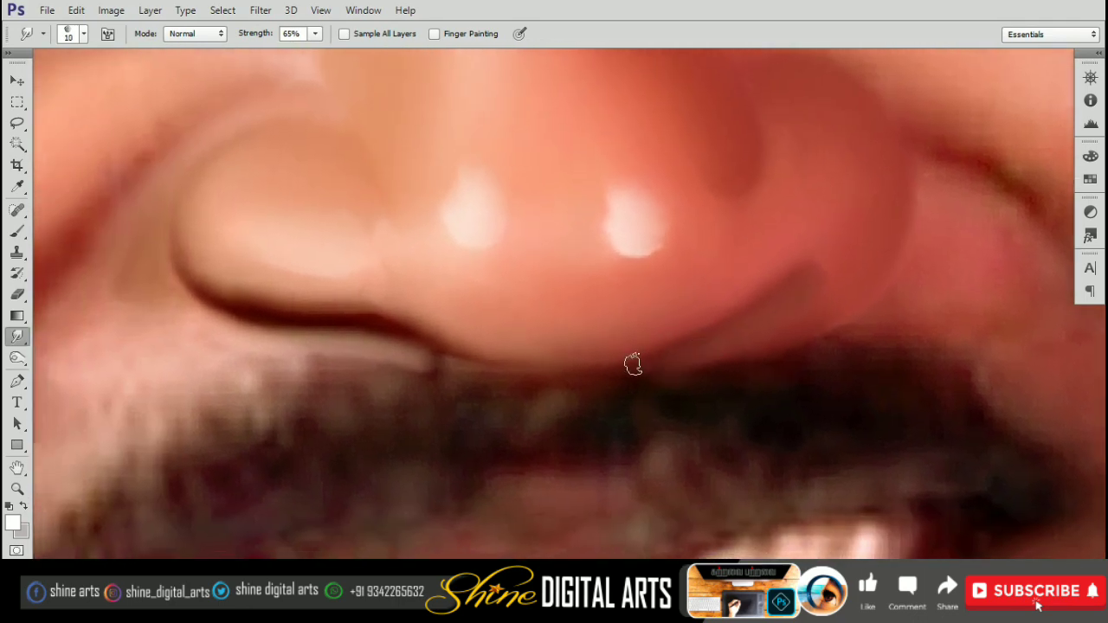
{"action": "scroll", "coordinate": [633, 364], "scroll_direction": "down", "scroll_amount": 2}
{"action": "scroll", "coordinate": [655, 338], "scroll_direction": "up", "scroll_amount": 2}
{"action": "scroll", "coordinate": [606, 364], "scroll_direction": "up", "scroll_amount": 4}
{"action": "left_click_drag", "start_coordinate": [605, 348], "coordinate": [682, 362]}
{"action": "key", "text": "bracketright"}
{"action": "key", "text": "bracketright"}
{"action": "key", "text": "bracketright"}
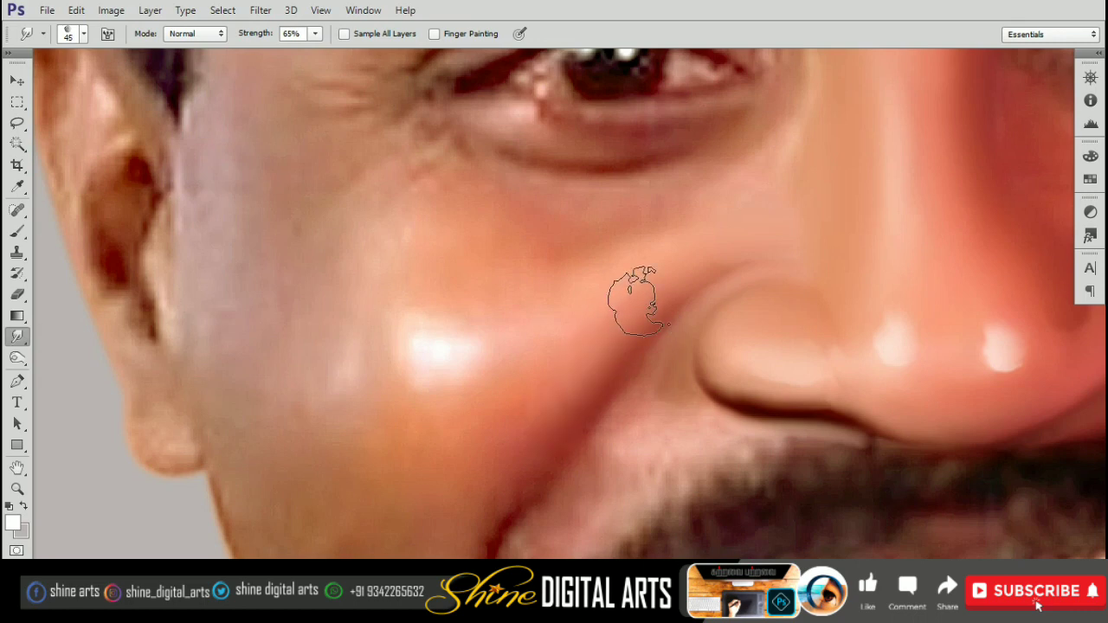
- Smudge the under-eye and upper-cheek skin beside the nose, resizing the brush as needed
{"action": "key", "text": "bracketright"}
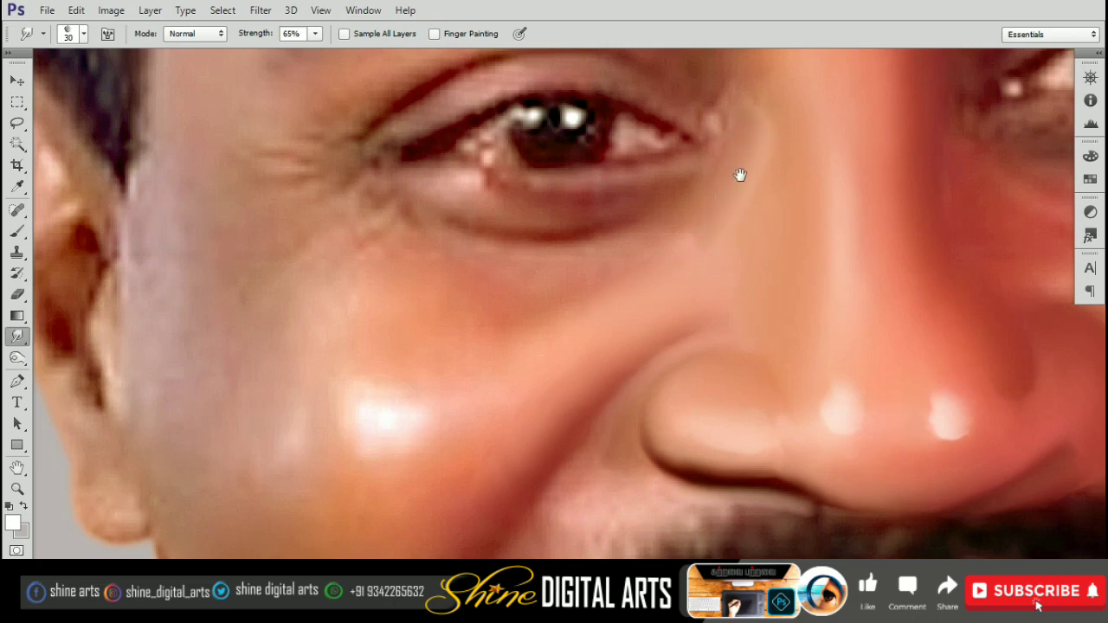
{"action": "key", "text": "bracketleft"}
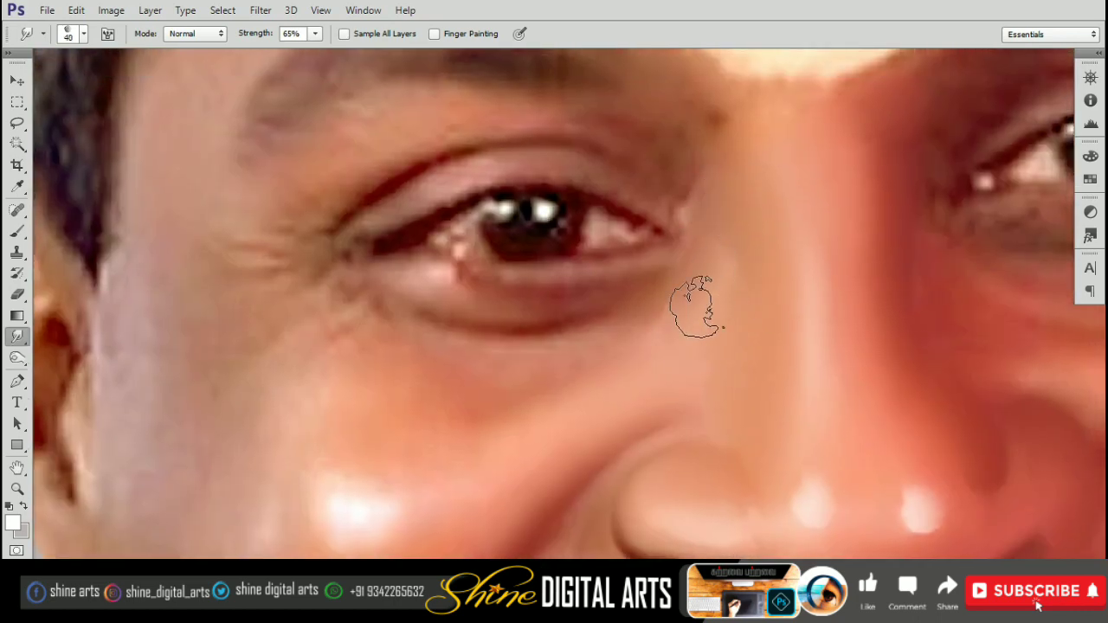
{"action": "key", "text": "bracketright"}
{"action": "mouse_move", "coordinate": [689, 370]}
{"action": "left_mouse_down"}
{"action": "mouse_move", "coordinate": [668, 284]}
{"action": "mouse_move", "coordinate": [688, 319]}
{"action": "mouse_move", "coordinate": [633, 344]}
{"action": "mouse_move", "coordinate": [553, 234]}
{"action": "left_mouse_up"}
- Trace a closed Pen path along the nose crease and cheek, then convert it to a selection
{"action": "key", "text": "p"}
{"action": "left_click_drag", "start_coordinate": [636, 293], "coordinate": [642, 298]}
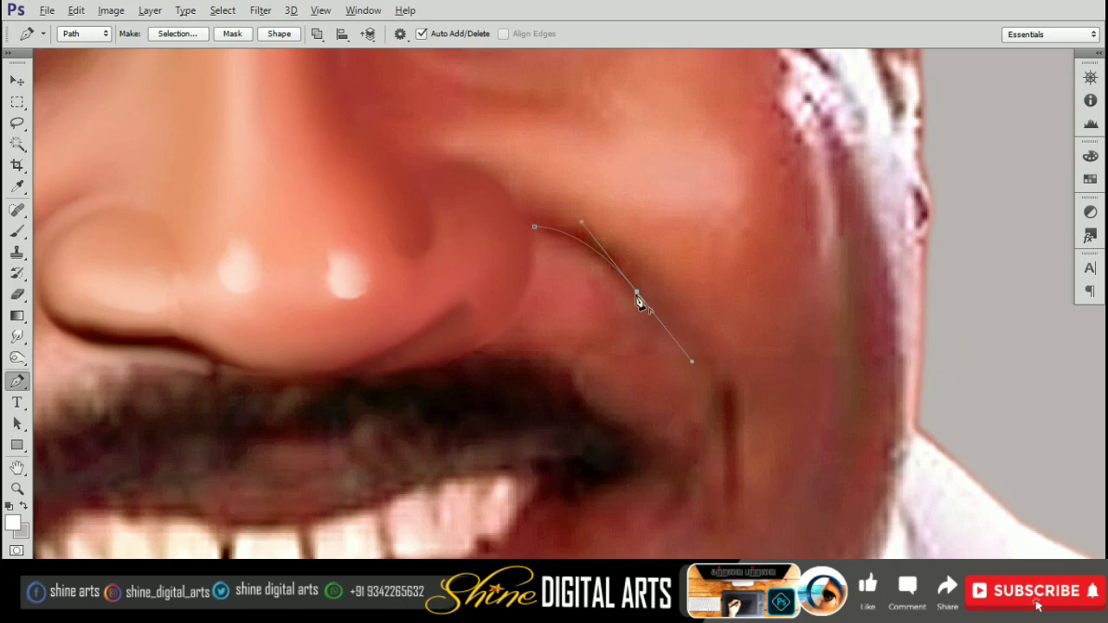
{"action": "scroll", "coordinate": [732, 321], "scroll_direction": "down", "scroll_amount": 3}
{"action": "left_click_drag", "start_coordinate": [690, 255], "coordinate": [728, 350]}
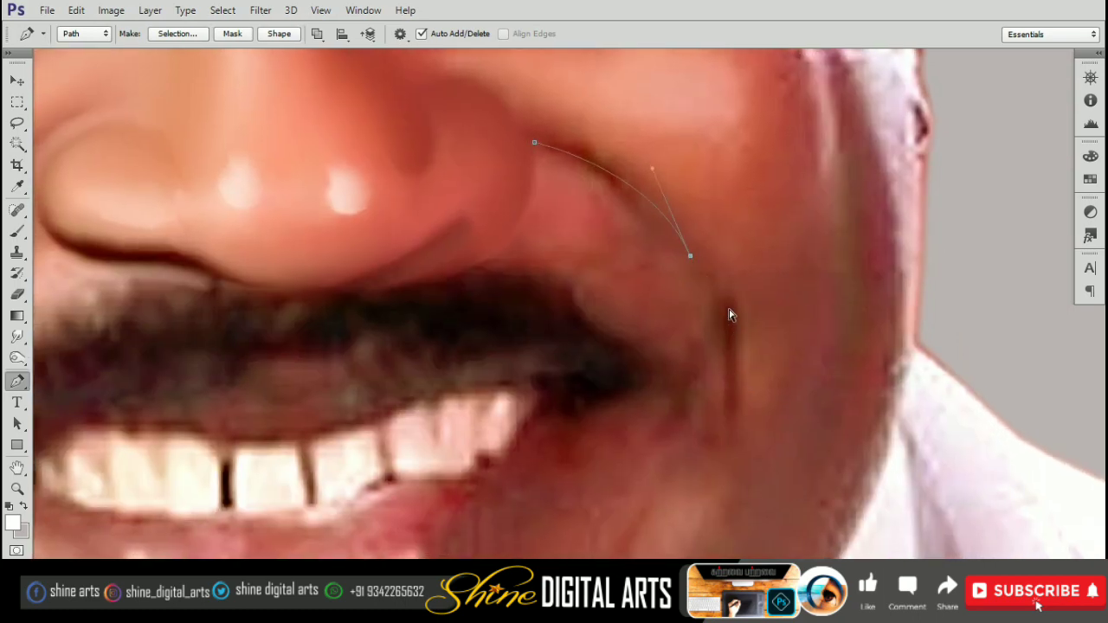
{"action": "scroll", "coordinate": [804, 377], "scroll_direction": "up", "scroll_amount": 5}
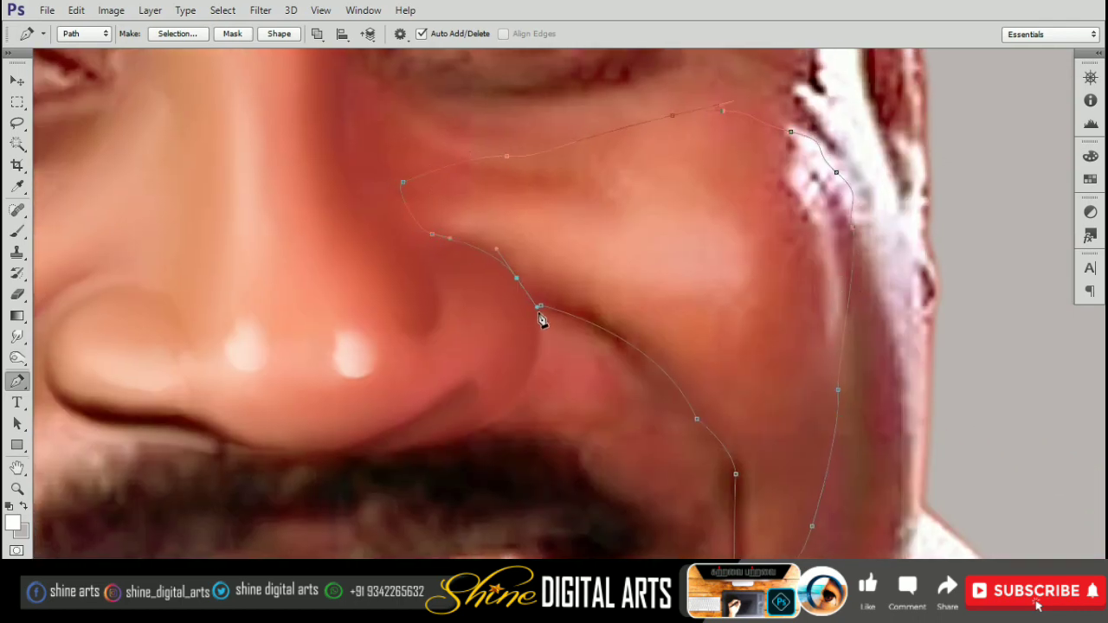
{"action": "left_click", "coordinate": [539, 308]}
{"action": "key", "text": "ctrl+Return"}
- Feather the cheek selection by 1.5 pixels and return to a 50 px Smudge brush
{"action": "key", "text": "m"}
{"action": "right_click", "coordinate": [589, 249]}
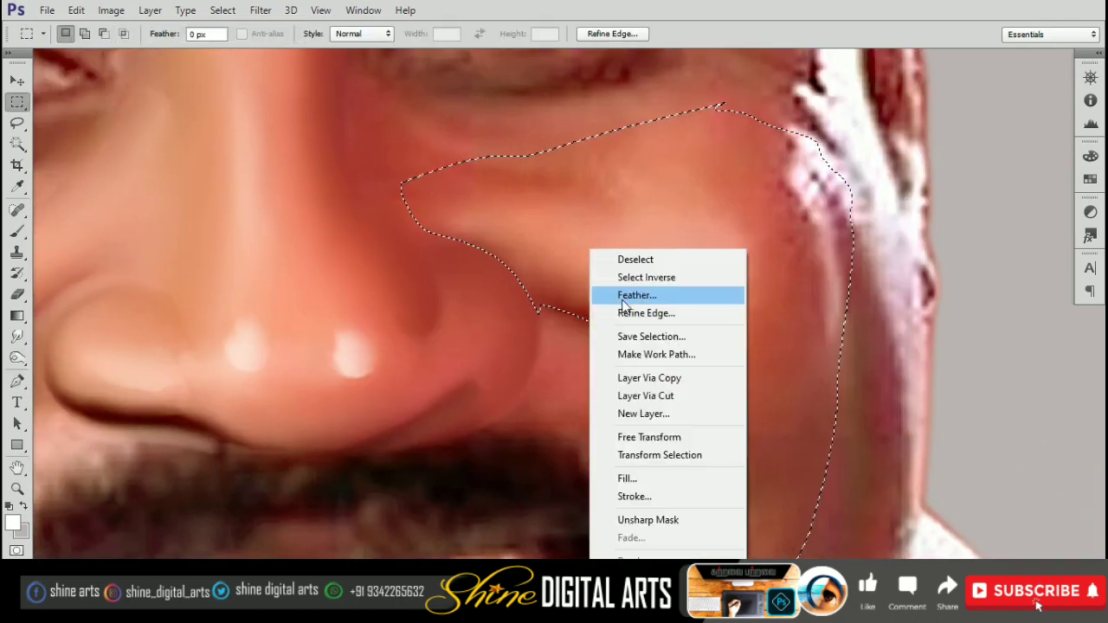
{"action": "left_click", "coordinate": [636, 295]}
{"action": "type", "text": "1.5"}
{"action": "key", "text": "Return"}
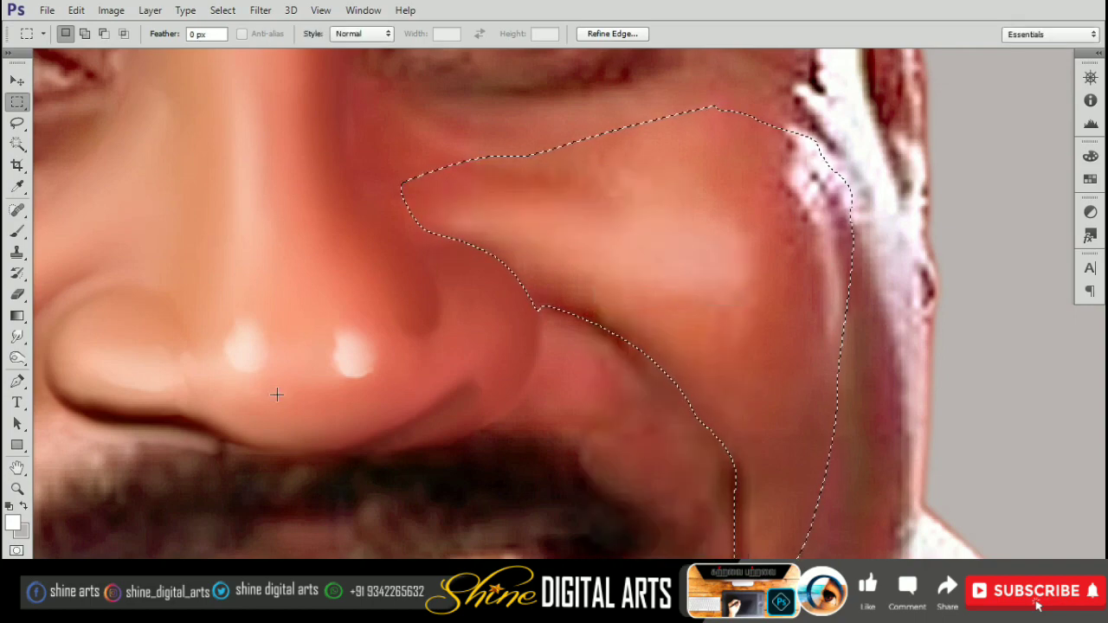
{"action": "left_click", "coordinate": [17, 336]}
{"action": "key", "text": "ctrl+plus"}
{"action": "scroll", "coordinate": [698, 321], "scroll_direction": "up", "scroll_amount": 3}
- Smudge the selected cheek skin along the nose edge, enlarging and shrinking the brush
{"action": "key", "text": "bracketright"}
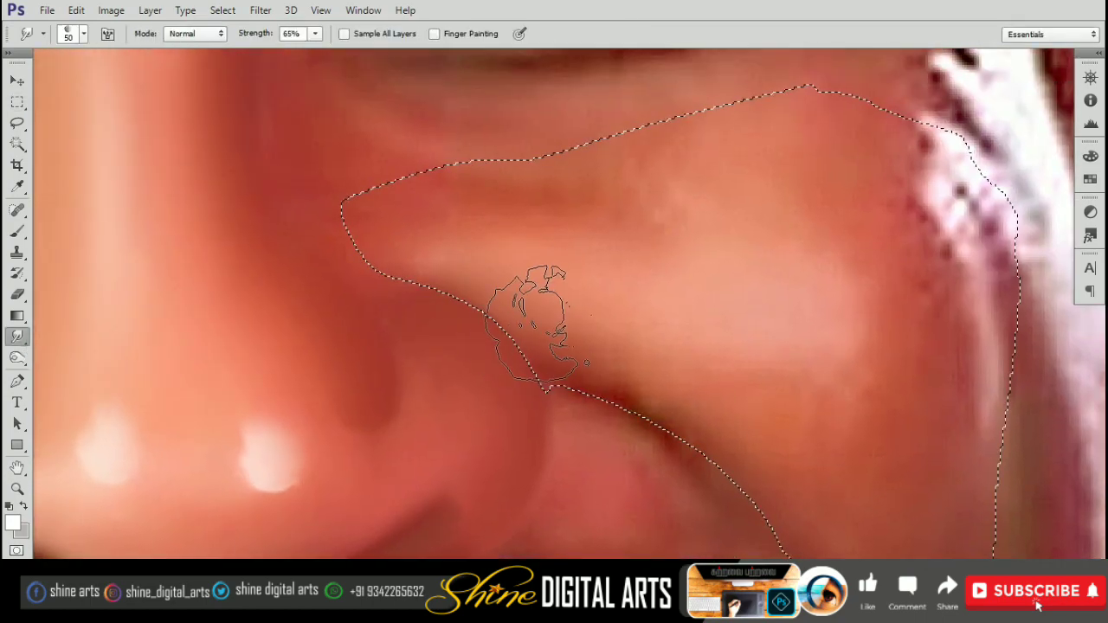
{"action": "left_click_drag", "start_coordinate": [455, 277], "coordinate": [270, 155]}
{"action": "key", "text": "bracketright"}
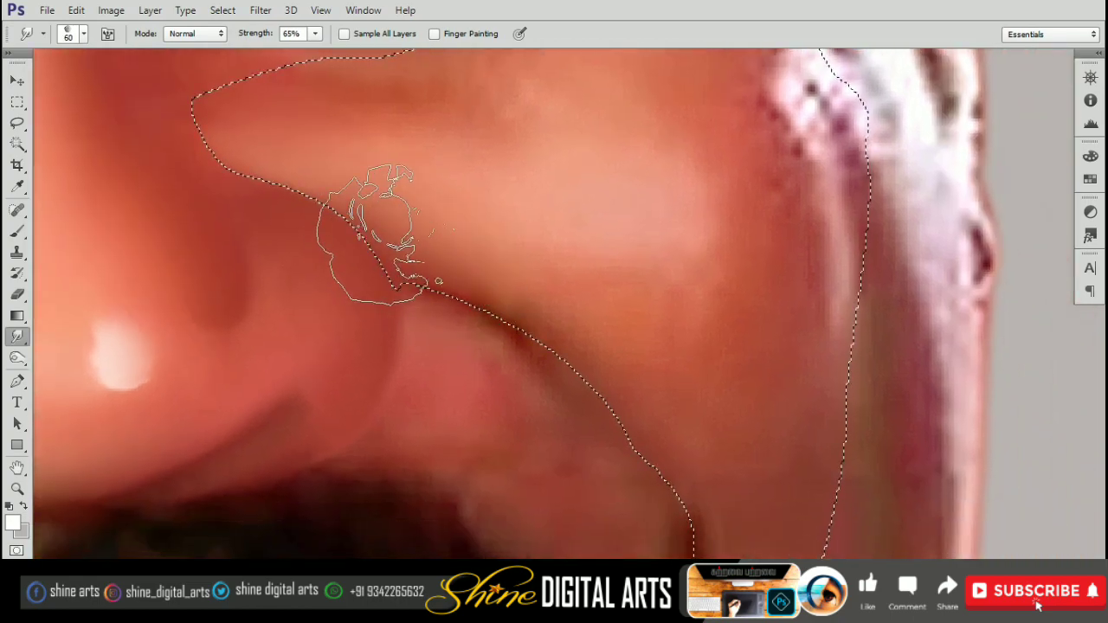
{"action": "left_click_drag", "start_coordinate": [519, 266], "coordinate": [408, 222]}
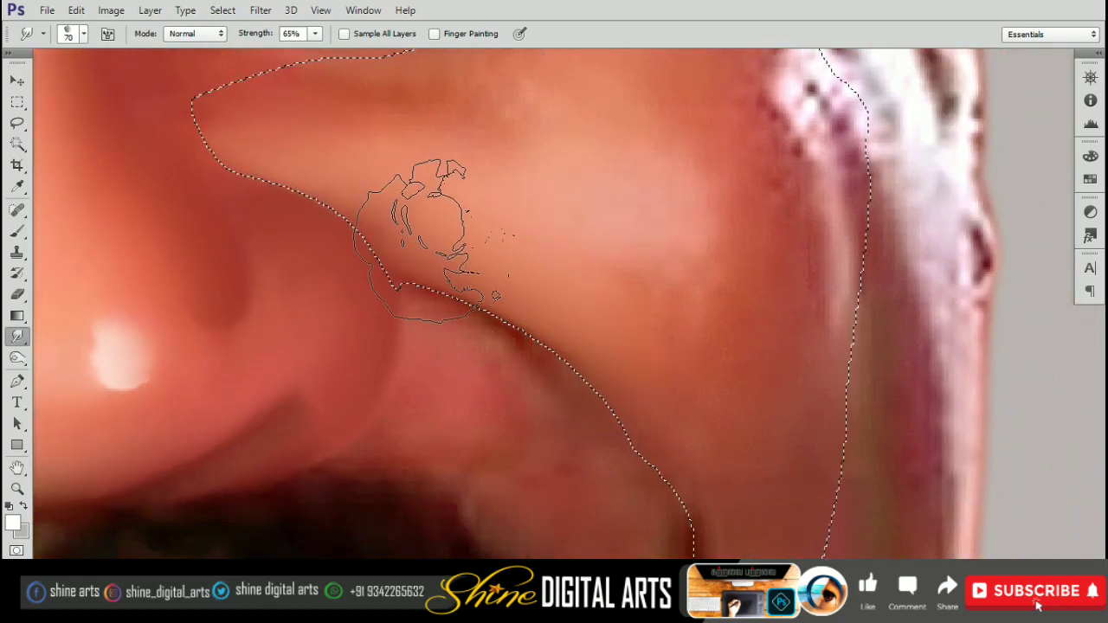
{"action": "key", "text": "bracketright"}
{"action": "left_click_drag", "start_coordinate": [581, 304], "coordinate": [426, 173]}
{"action": "key", "text": "bracketleft"}
{"action": "mouse_move", "coordinate": [519, 321]}
{"action": "left_mouse_down"}
{"action": "mouse_move", "coordinate": [507, 272]}
{"action": "mouse_move", "coordinate": [395, 248]}
{"action": "mouse_move", "coordinate": [338, 161]}
{"action": "mouse_move", "coordinate": [358, 190]}
{"action": "mouse_move", "coordinate": [321, 185]}
{"action": "left_mouse_up"}
- Move back onto the cheek and vary the brush size between 20 and 70 px
{"action": "key", "text": "bracketleft"}
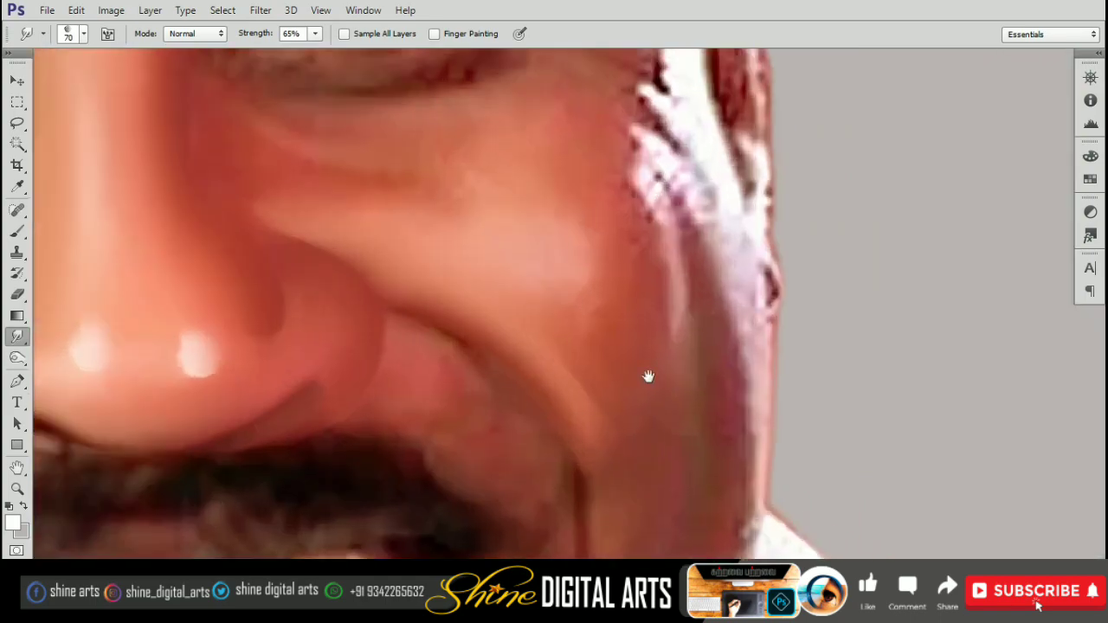
{"action": "left_click_drag", "start_coordinate": [648, 376], "coordinate": [598, 358]}
{"action": "key", "text": "bracketright"}
{"action": "key", "text": "bracketright"}
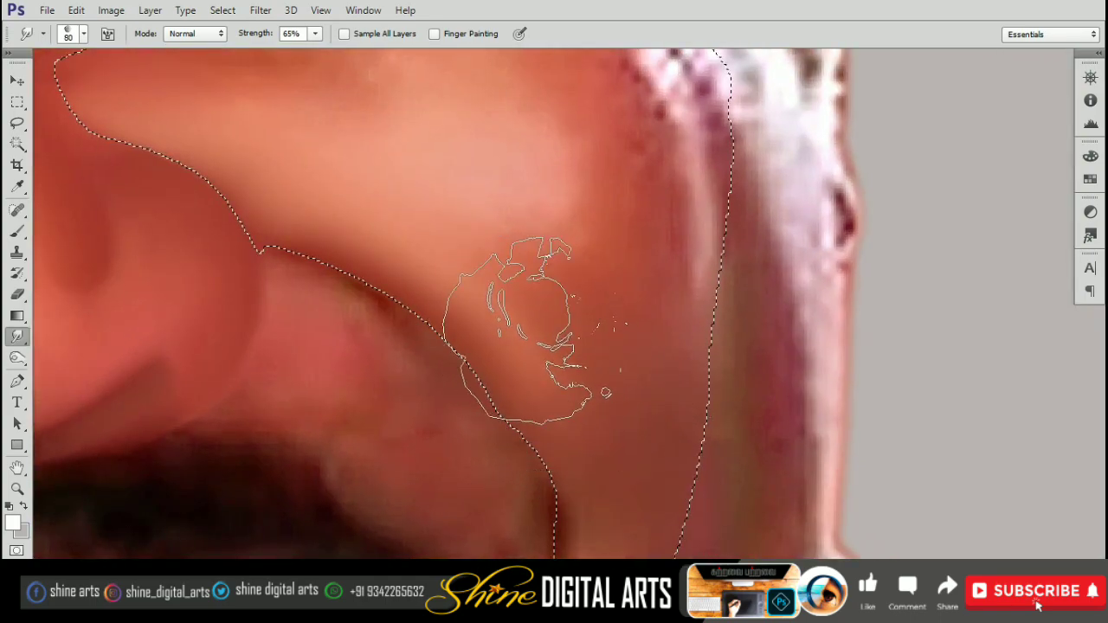
{"action": "key", "text": "bracketleft"}
{"action": "key", "text": "bracketleft"}
{"action": "key", "text": "bracketleft"}
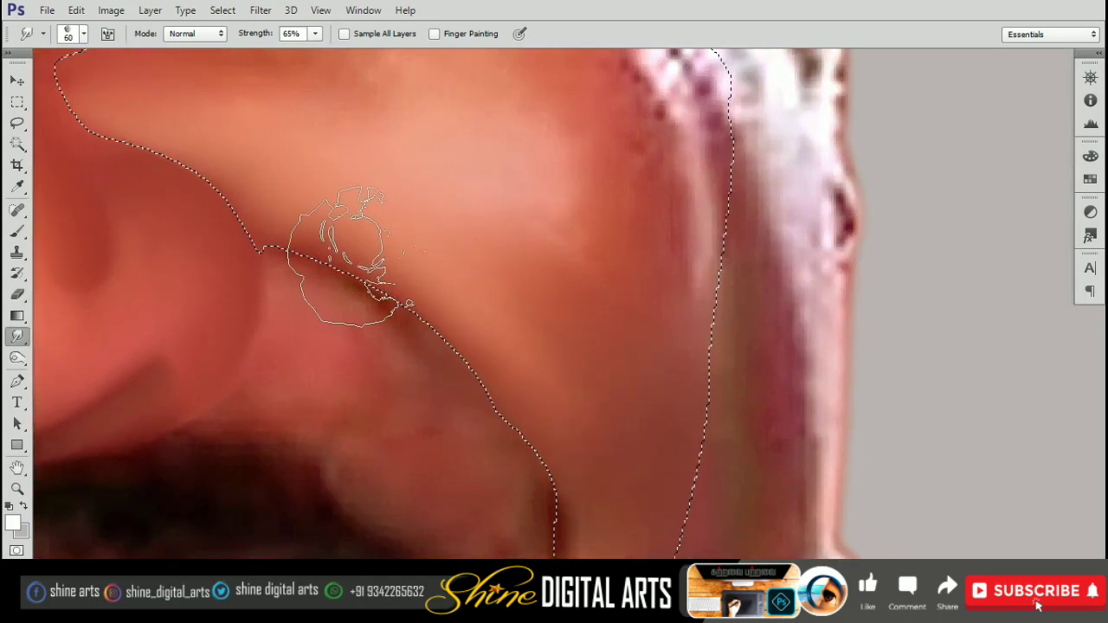
{"action": "key", "text": "bracketleft"}
{"action": "key", "text": "bracketleft"}
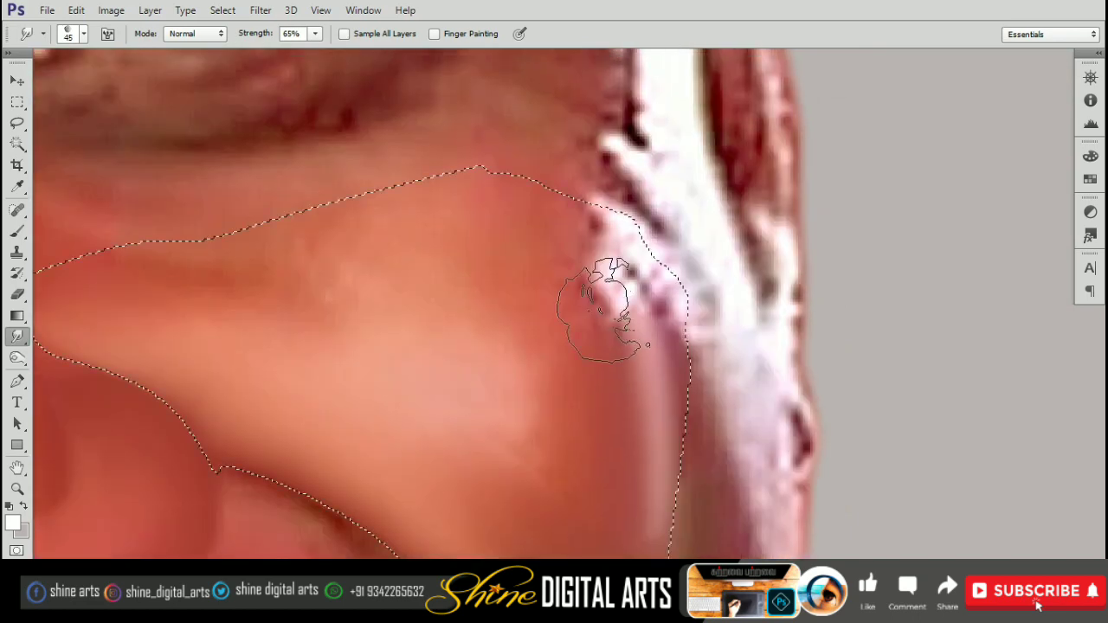
{"action": "key", "text": "bracketleft"}
{"action": "key", "text": "bracketleft"}
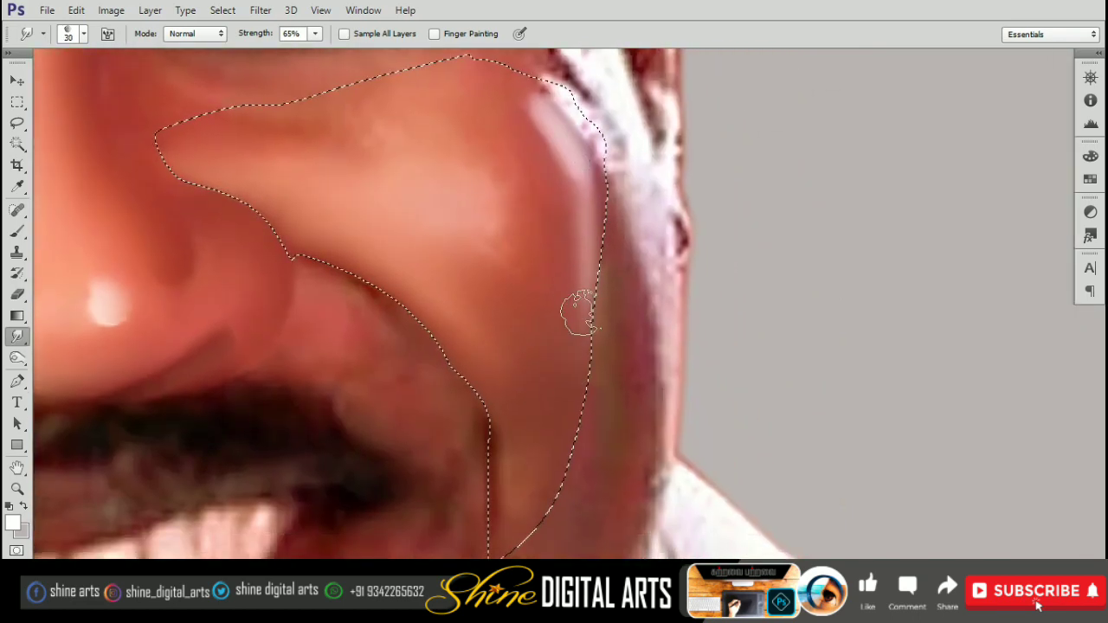
{"action": "key", "text": "bracketright"}
{"action": "key", "text": "bracketright"}
{"action": "key", "text": "bracketright"}
{"action": "key", "text": "bracketleft"}
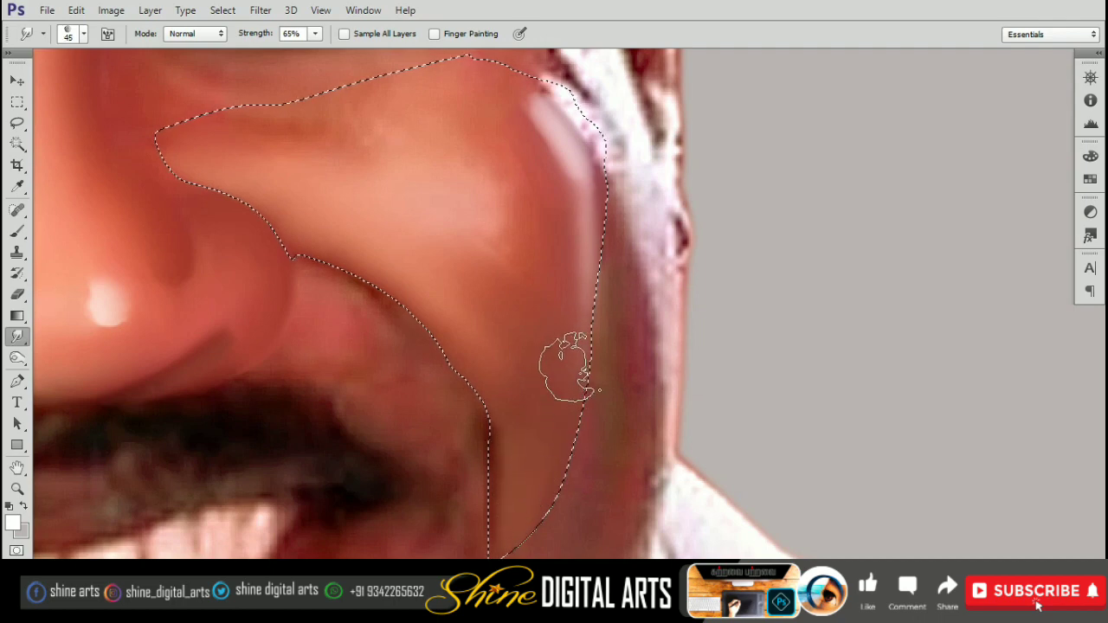
{"action": "scroll", "coordinate": [556, 366], "scroll_direction": "up", "scroll_amount": 3}
{"action": "key", "text": "bracketright"}
{"action": "key", "text": "bracketright"}
{"action": "key", "text": "bracketright"}
{"action": "key", "text": "bracketleft"}
{"action": "key", "text": "bracketleft"}
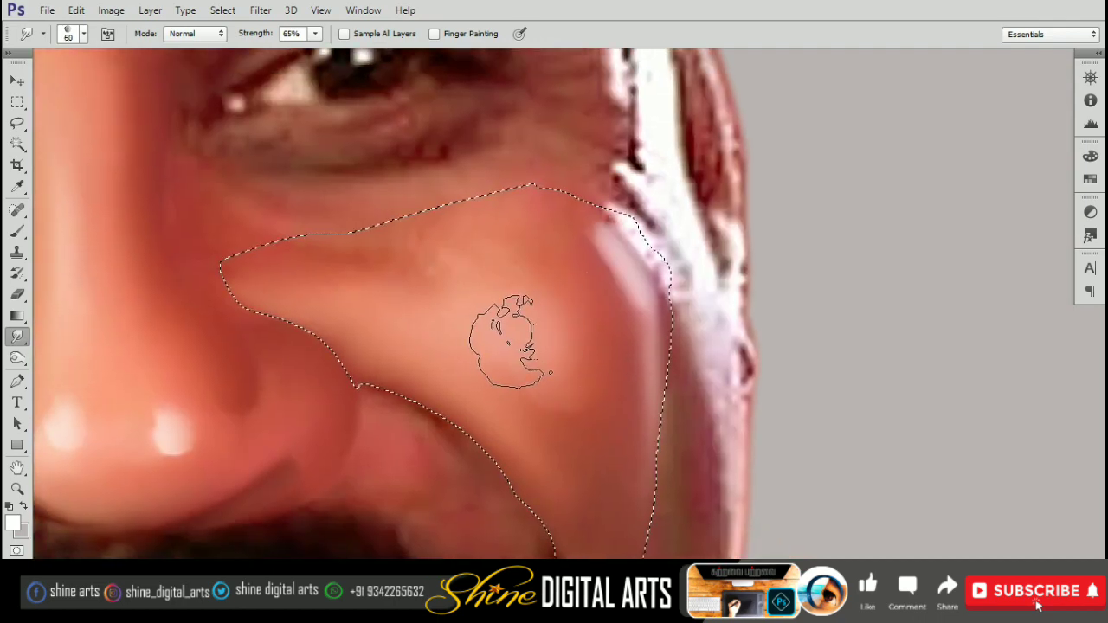
- Smooth the cheek inside the selection with circular strokes and blend the cheek highlight
{"action": "left_click_drag", "start_coordinate": [507, 334], "coordinate": [523, 445]}
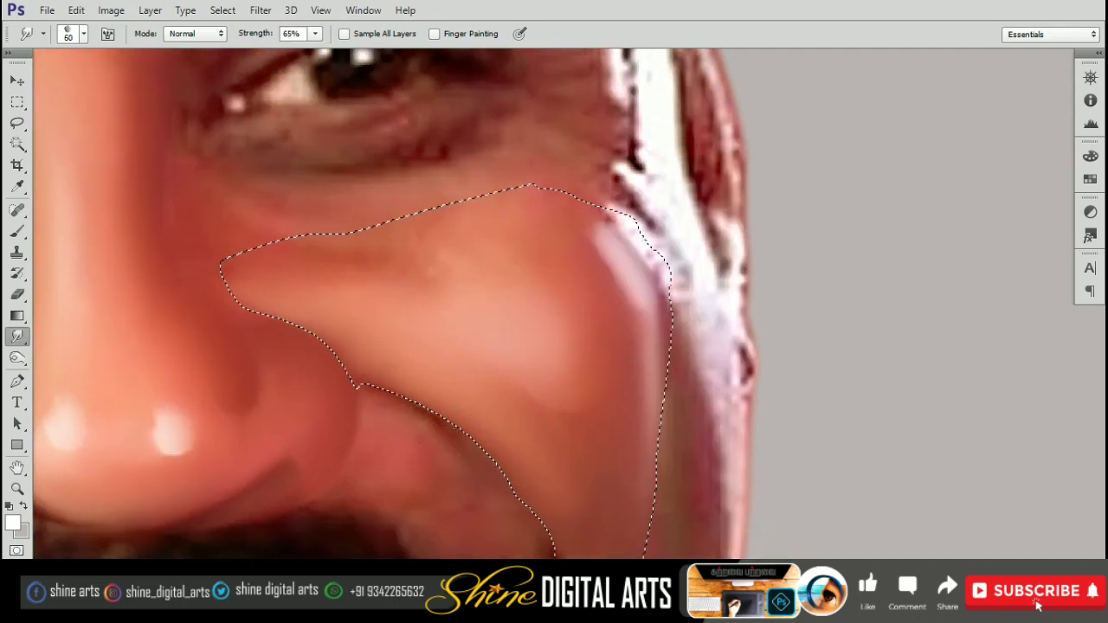
{"action": "key", "text": "bracketleft"}
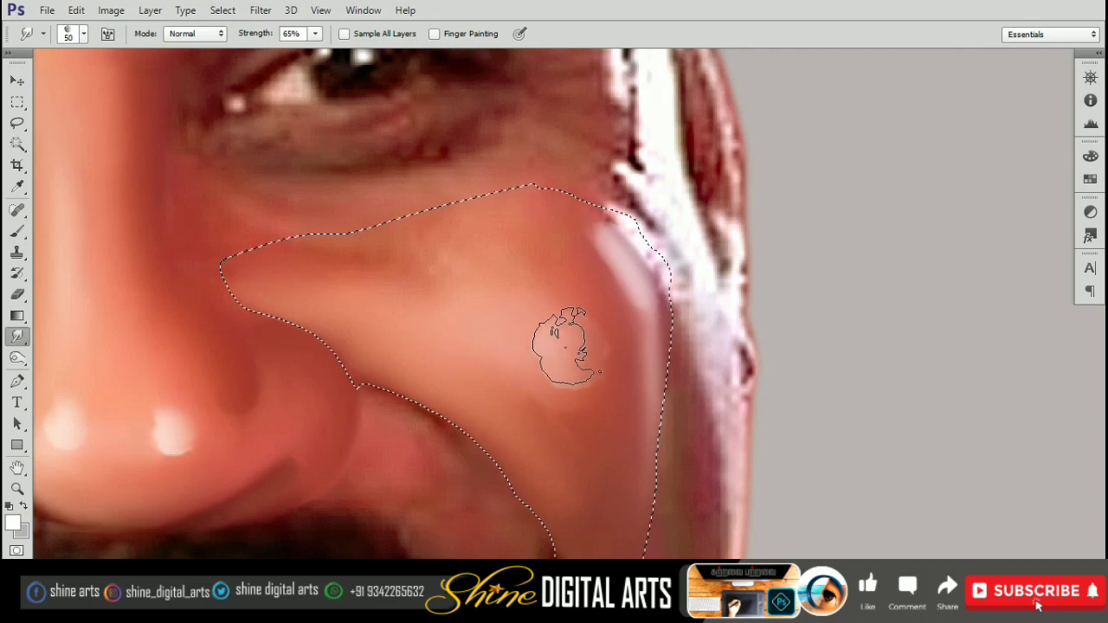
{"action": "mouse_move", "coordinate": [565, 346]}
{"action": "left_mouse_down"}
{"action": "mouse_move", "coordinate": [531, 358]}
{"action": "mouse_move", "coordinate": [527, 334]}
{"action": "mouse_move", "coordinate": [477, 321]}
{"action": "mouse_move", "coordinate": [556, 340]}
{"action": "left_mouse_up"}
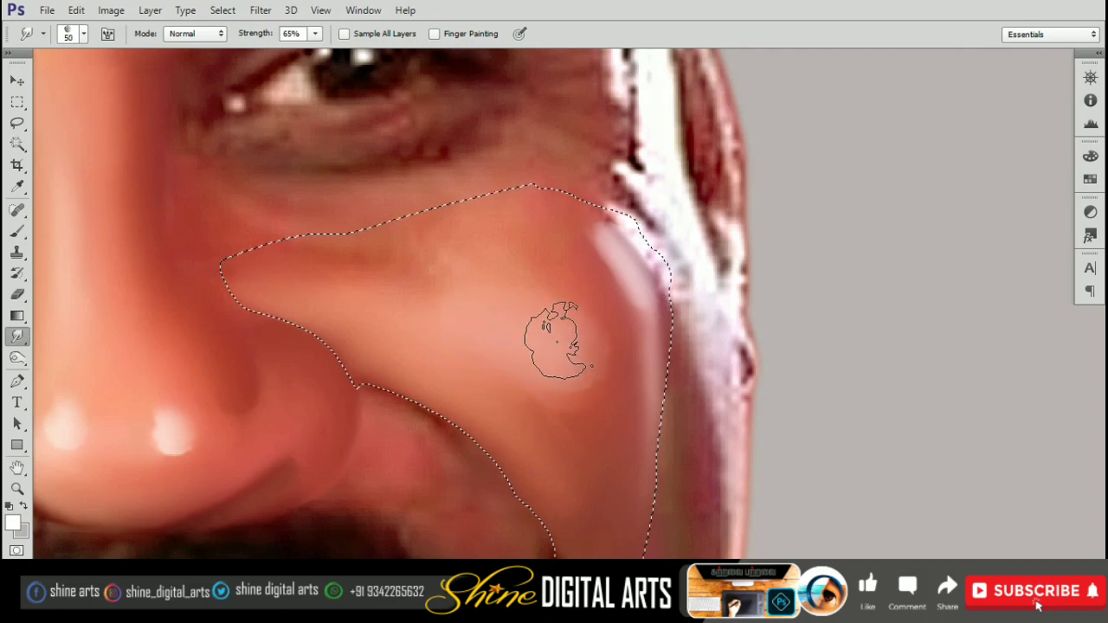
{"action": "scroll", "coordinate": [458, 319], "scroll_direction": "down", "scroll_amount": 3}
{"action": "scroll", "coordinate": [605, 229], "scroll_direction": "up", "scroll_amount": 3}
{"action": "scroll", "coordinate": [687, 366], "scroll_direction": "up", "scroll_amount": 1}
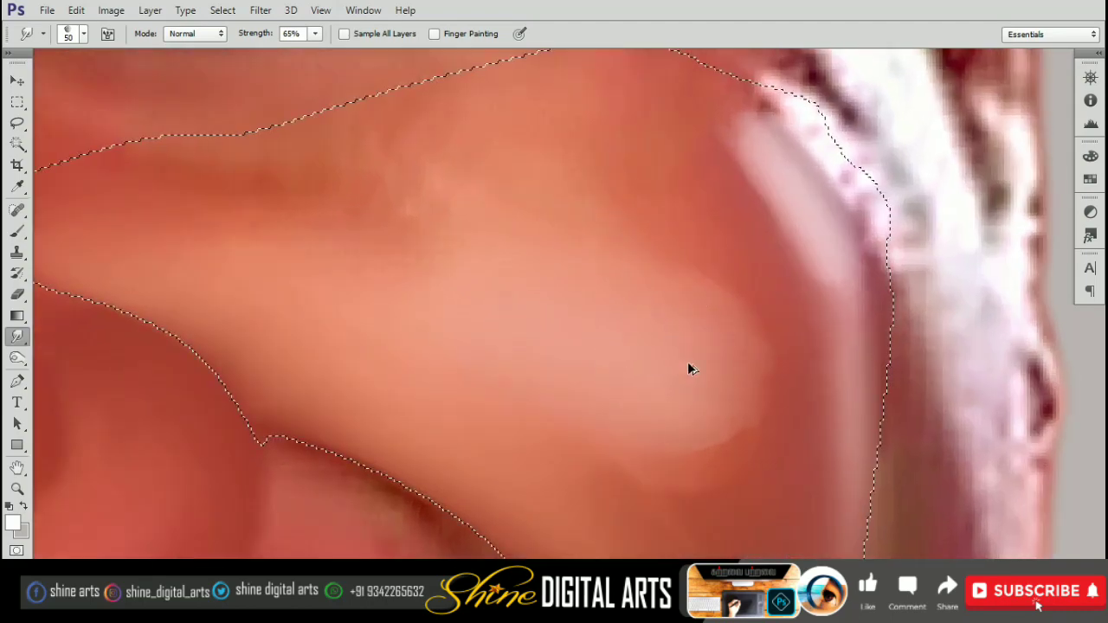
{"action": "scroll", "coordinate": [684, 398], "scroll_direction": "up", "scroll_amount": 1}
{"action": "key", "text": "bracketleft"}
{"action": "mouse_move", "coordinate": [667, 395]}
{"action": "left_mouse_down"}
{"action": "mouse_move", "coordinate": [680, 385]}
{"action": "mouse_move", "coordinate": [557, 347]}
{"action": "mouse_move", "coordinate": [655, 370]}
{"action": "left_mouse_up"}
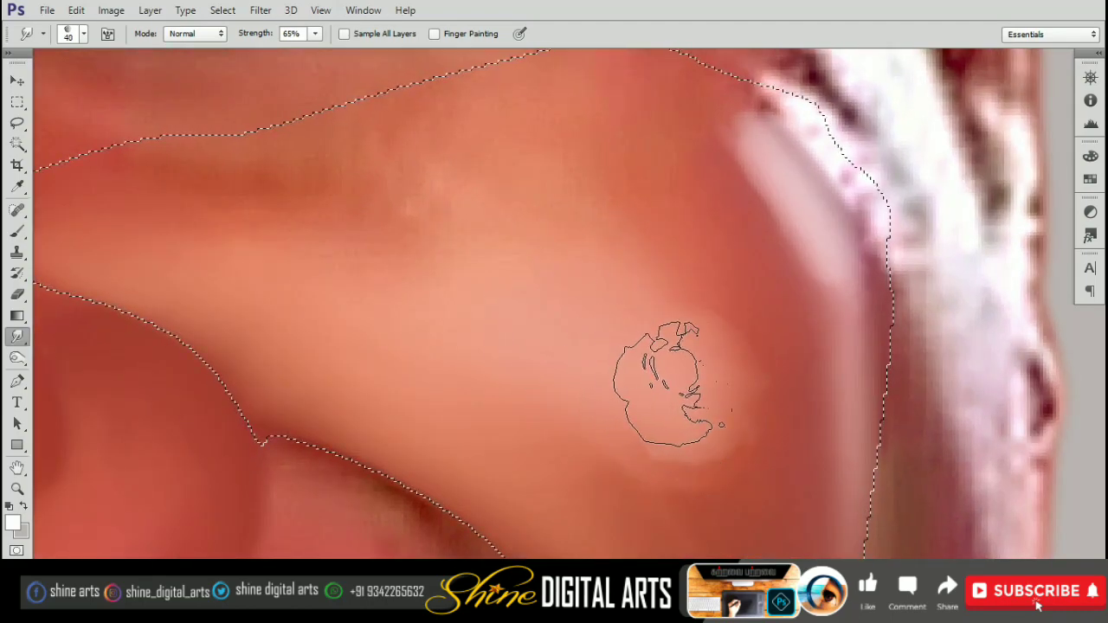
- Blend the highlight edge and lower cheek with a finer brush, then view the whole face
{"action": "key", "text": "bracketleft"}
{"action": "key", "text": "bracketleft"}
{"action": "left_click_drag", "start_coordinate": [701, 402], "coordinate": [650, 314]}
{"action": "key", "text": "bracketleft"}
{"action": "key", "text": "bracketleft"}
{"action": "key", "text": "bracketleft"}
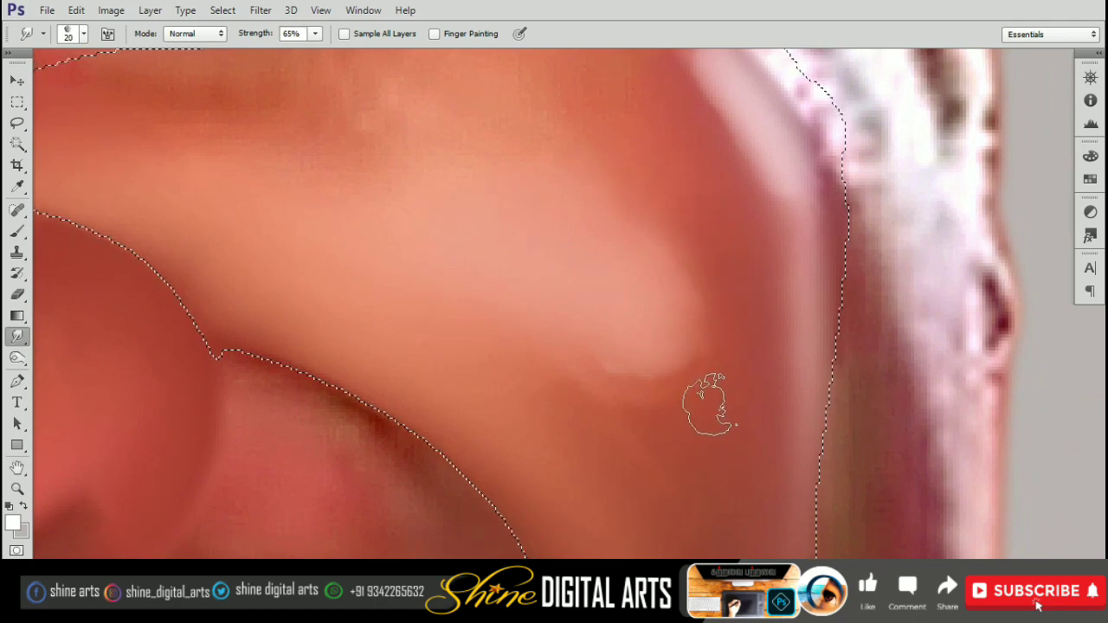
{"action": "key", "text": "bracketright"}
{"action": "key", "text": "bracketright"}
{"action": "key", "text": "bracketright"}
{"action": "key", "text": "bracketright"}
{"action": "key", "text": "bracketright"}
{"action": "key", "text": "bracketright"}
{"action": "left_click_drag", "start_coordinate": [576, 408], "coordinate": [519, 296]}
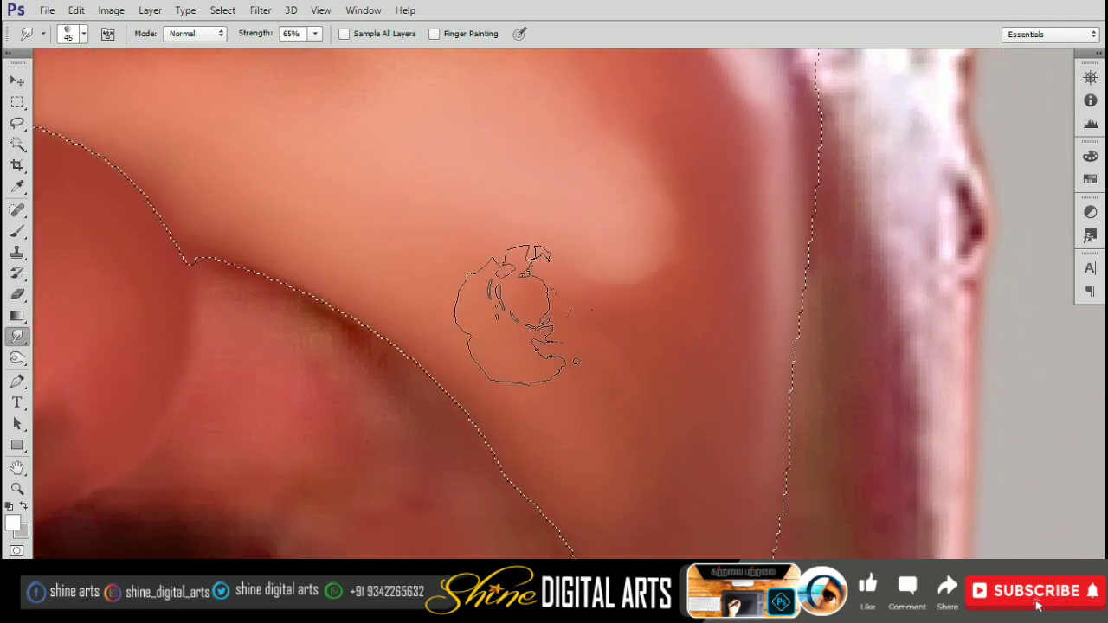
{"action": "left_click_drag", "start_coordinate": [588, 459], "coordinate": [563, 385]}
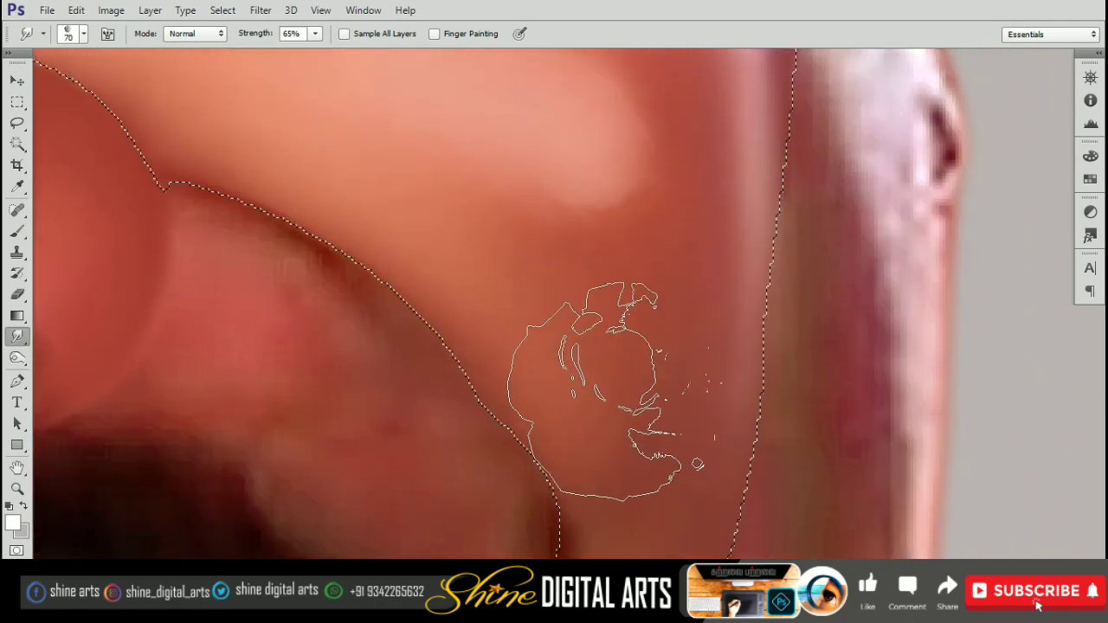
{"action": "key", "text": "bracketleft"}
- Fit the face in view and set a smaller Smudge brush for the right under-eye cheek
{"action": "key", "text": "ctrl+0"}
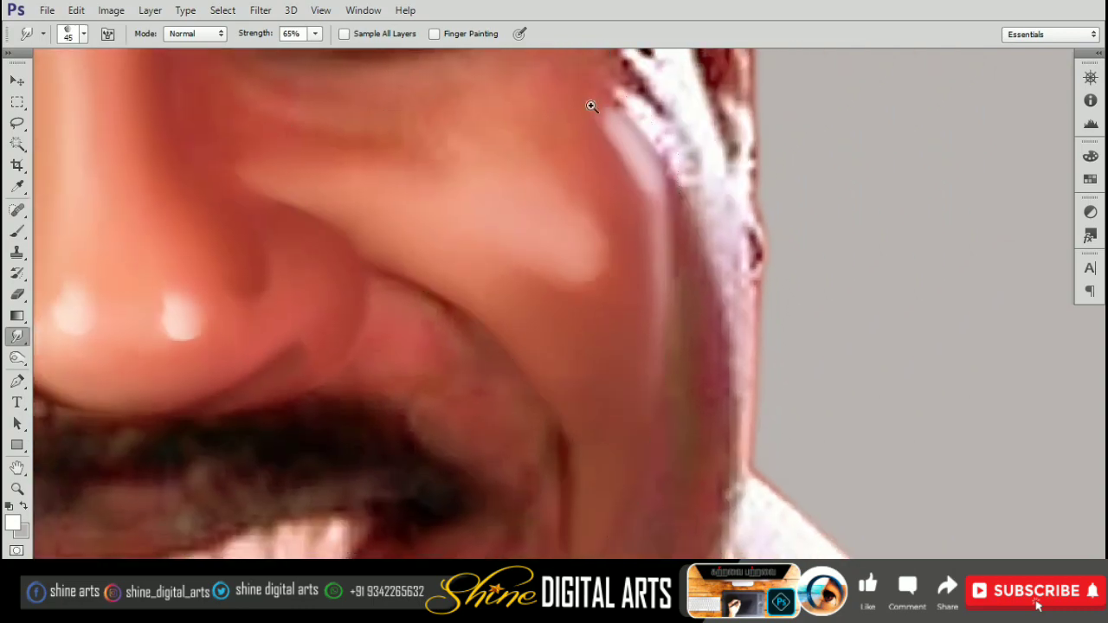
{"action": "scroll", "coordinate": [658, 316], "scroll_direction": "up", "scroll_amount": 2}
{"action": "key", "text": "bracketleft"}
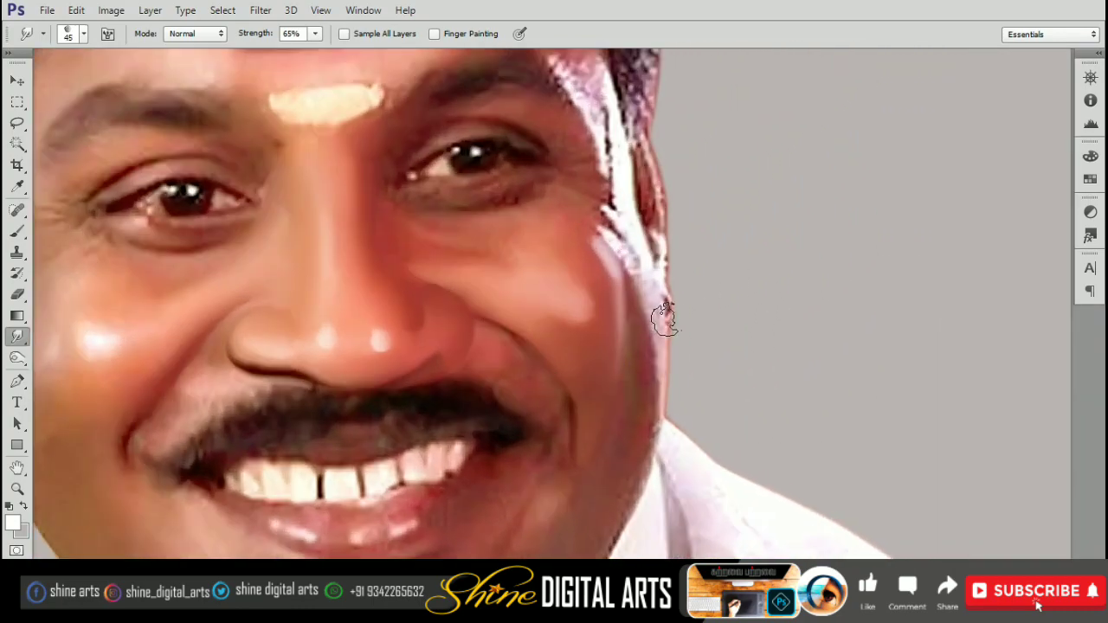
{"action": "scroll", "coordinate": [684, 294], "scroll_direction": "down", "scroll_amount": 1}
{"action": "scroll", "coordinate": [712, 277], "scroll_direction": "up", "scroll_amount": 3}
{"action": "key", "text": "bracketright"}
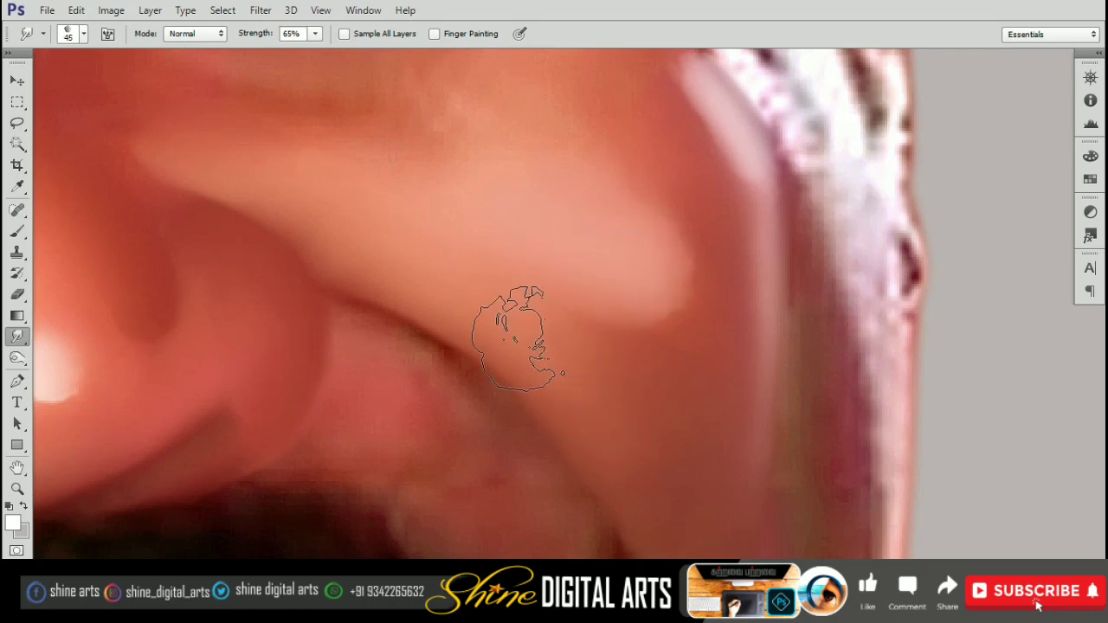
{"action": "scroll", "coordinate": [515, 337], "scroll_direction": "up", "scroll_amount": 3}
{"action": "key", "text": "bracketleft"}
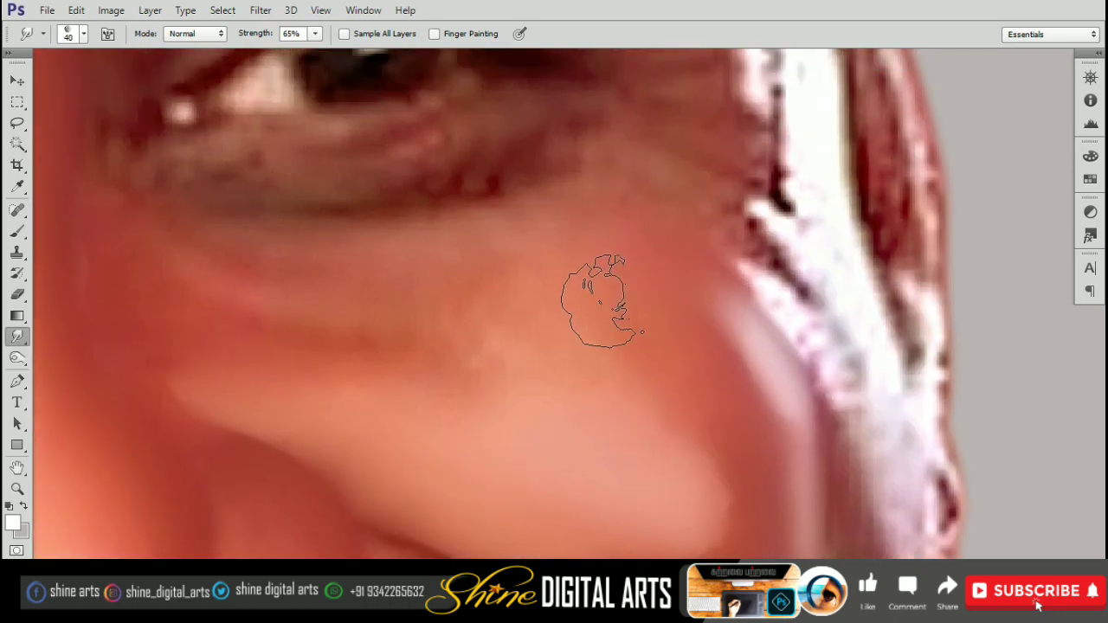
- Pan across the right cheek and shrink the brush for the lower cheek skin
{"action": "scroll", "coordinate": [602, 303], "scroll_direction": "left", "scroll_amount": 5}
{"action": "key", "text": "bracketright"}
{"action": "key", "text": "bracketright"}
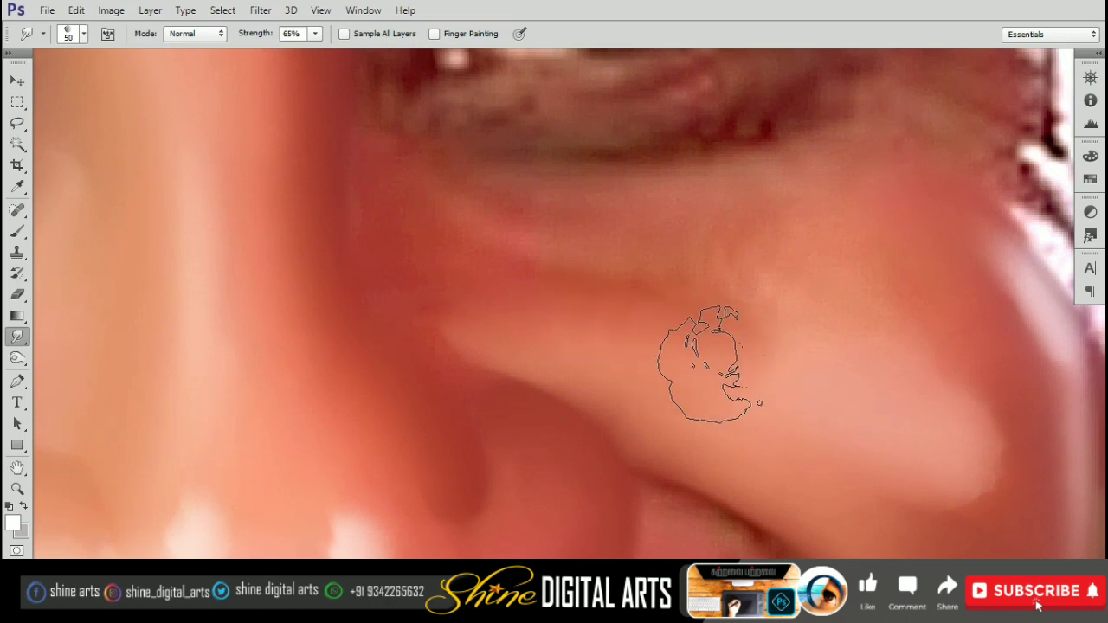
{"action": "key", "text": "bracketleft"}
{"action": "key", "text": "bracketleft"}
{"action": "key", "text": "bracketleft"}
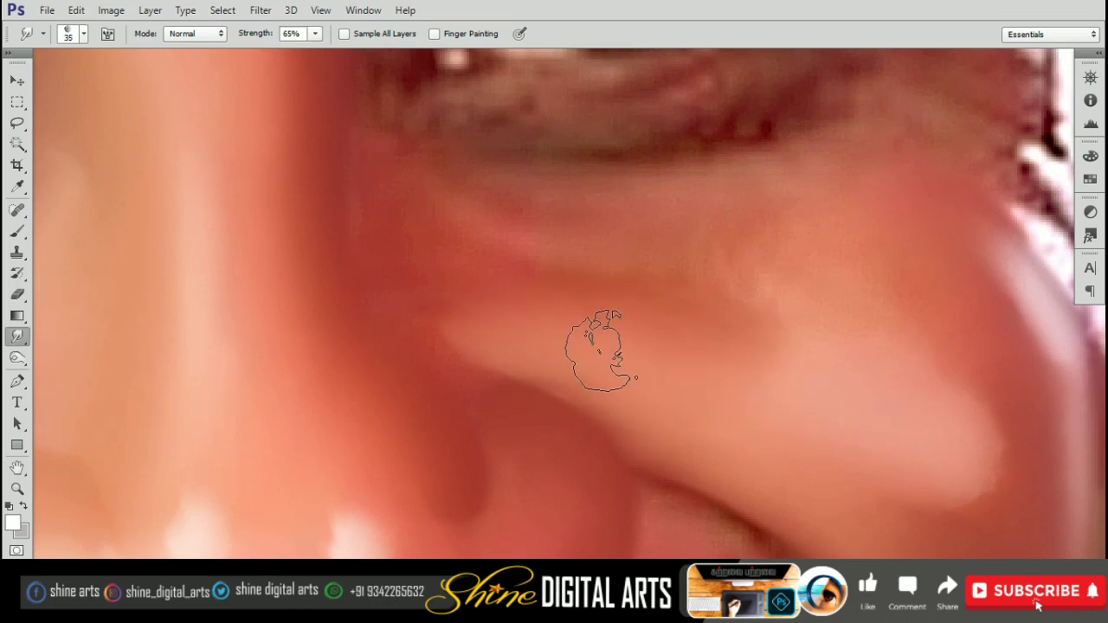
{"action": "scroll", "coordinate": [601, 350], "scroll_direction": "up", "scroll_amount": 3}
{"action": "scroll", "coordinate": [563, 338], "scroll_direction": "left", "scroll_amount": 3}
{"action": "key", "text": "bracketleft"}
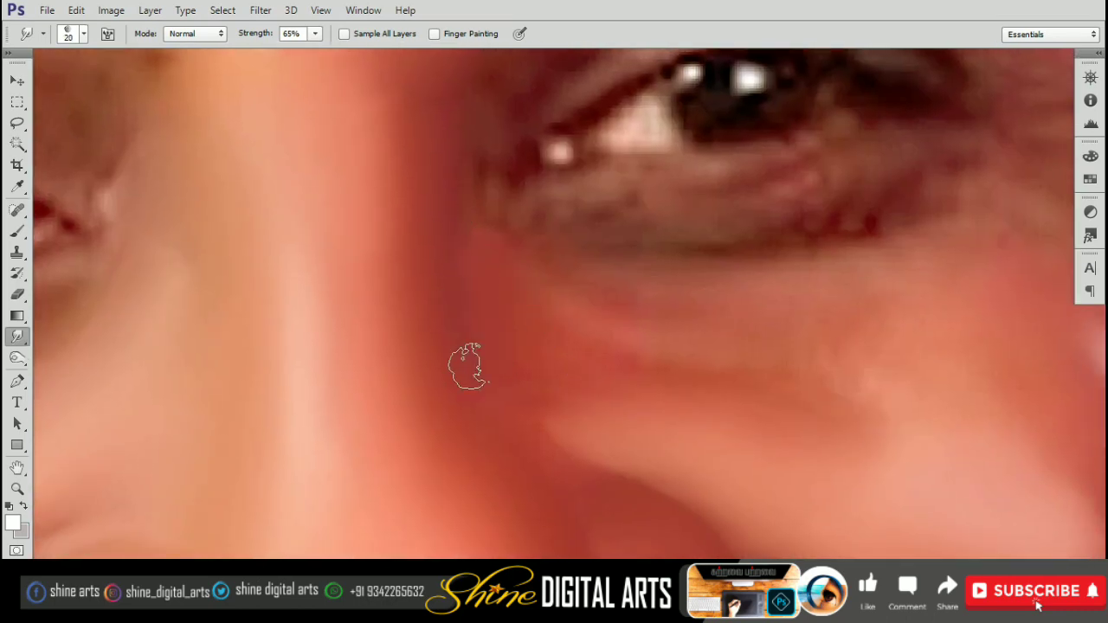
{"action": "left_click_drag", "start_coordinate": [454, 266], "coordinate": [439, 199]}
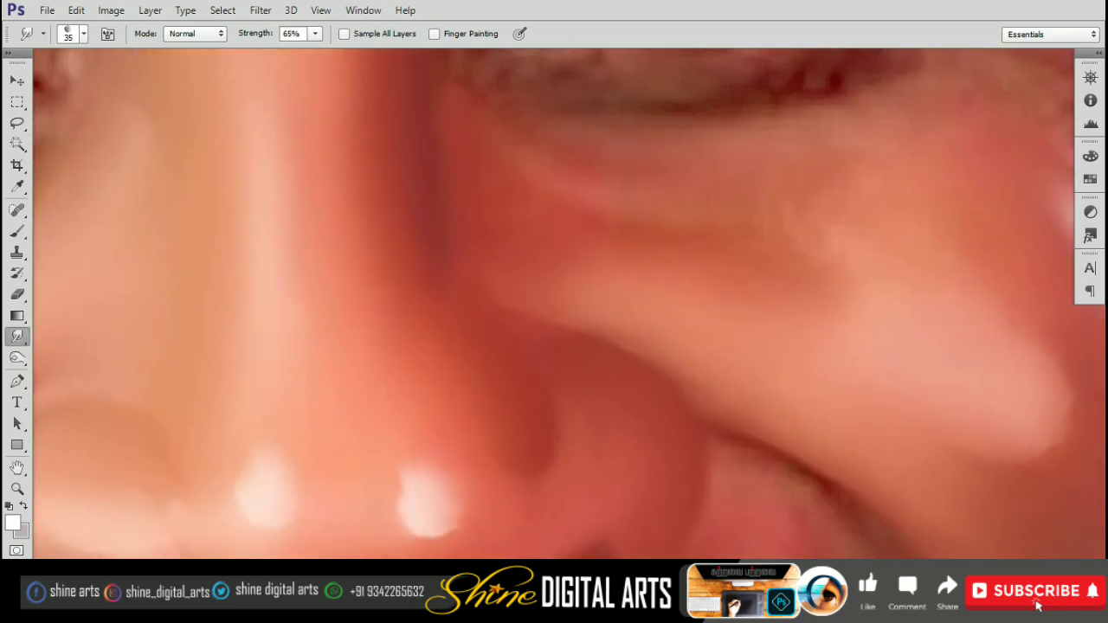
- Smudge the skin beneath the eye into the cheek, alternating brush sizes
{"action": "scroll", "coordinate": [554, 294], "scroll_direction": "up", "scroll_amount": 3}
{"action": "key", "text": "bracketleft"}
{"action": "key", "text": "bracketleft"}
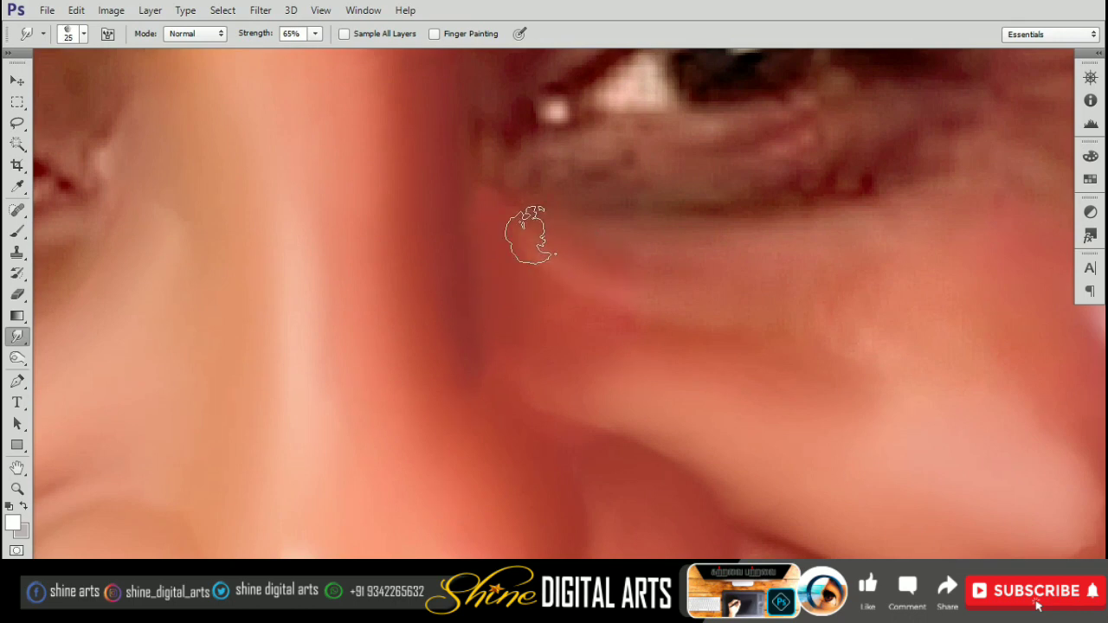
{"action": "scroll", "coordinate": [492, 272], "scroll_direction": "down", "scroll_amount": 2}
{"action": "key", "text": "bracketright"}
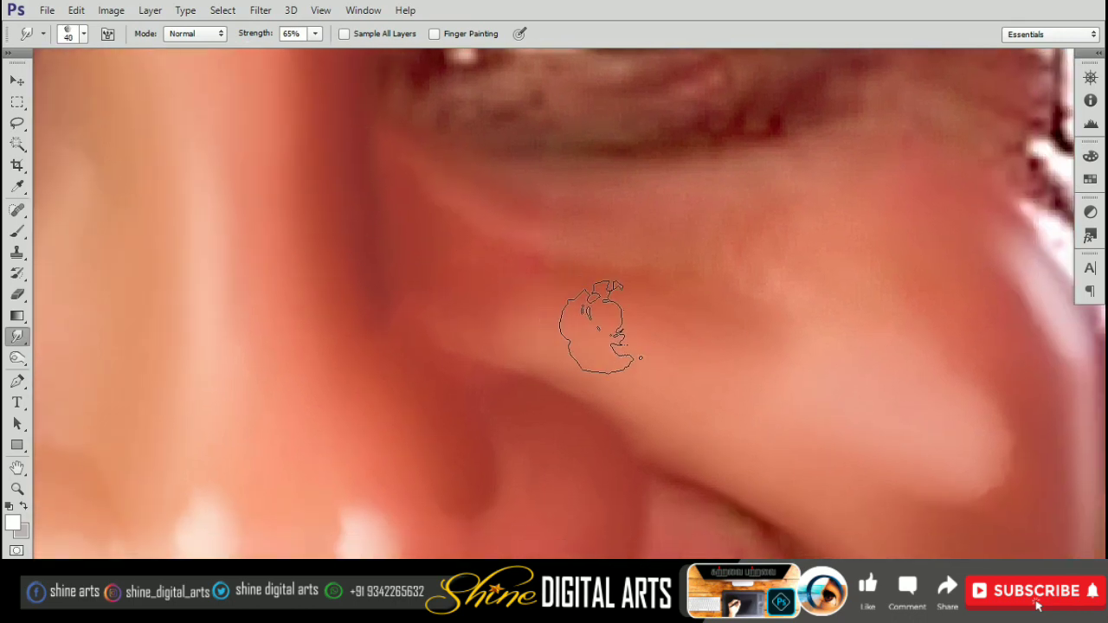
{"action": "key", "text": "bracketleft"}
{"action": "scroll", "coordinate": [518, 357], "scroll_direction": "down", "scroll_amount": 2}
{"action": "key", "text": "bracketleft"}
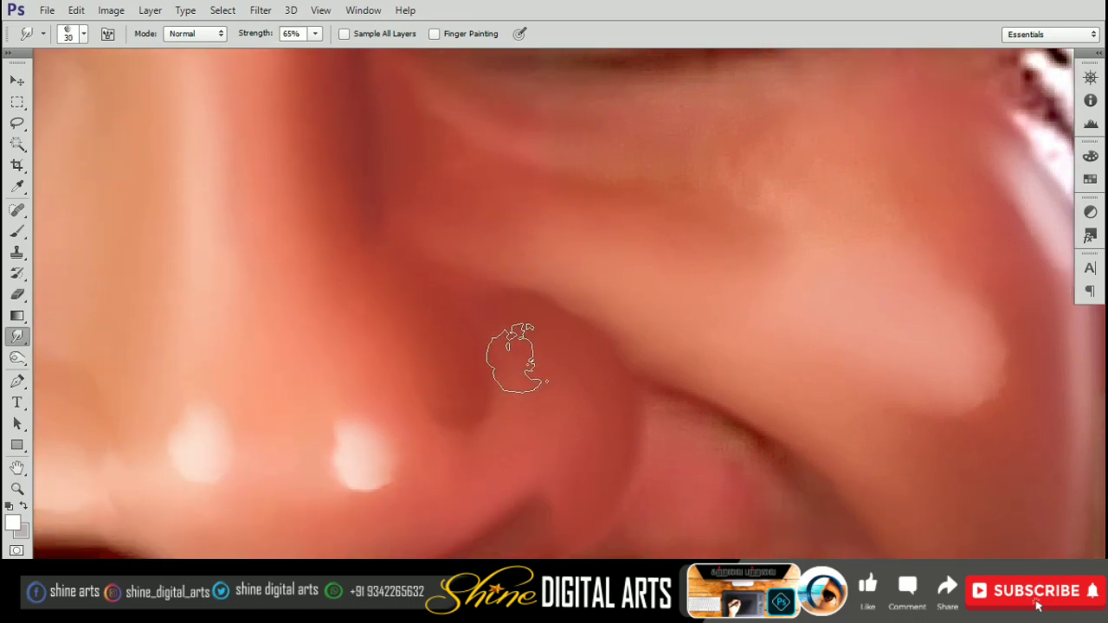
{"action": "scroll", "coordinate": [517, 353], "scroll_direction": "down", "scroll_amount": 2}
{"action": "key", "text": "bracketright"}
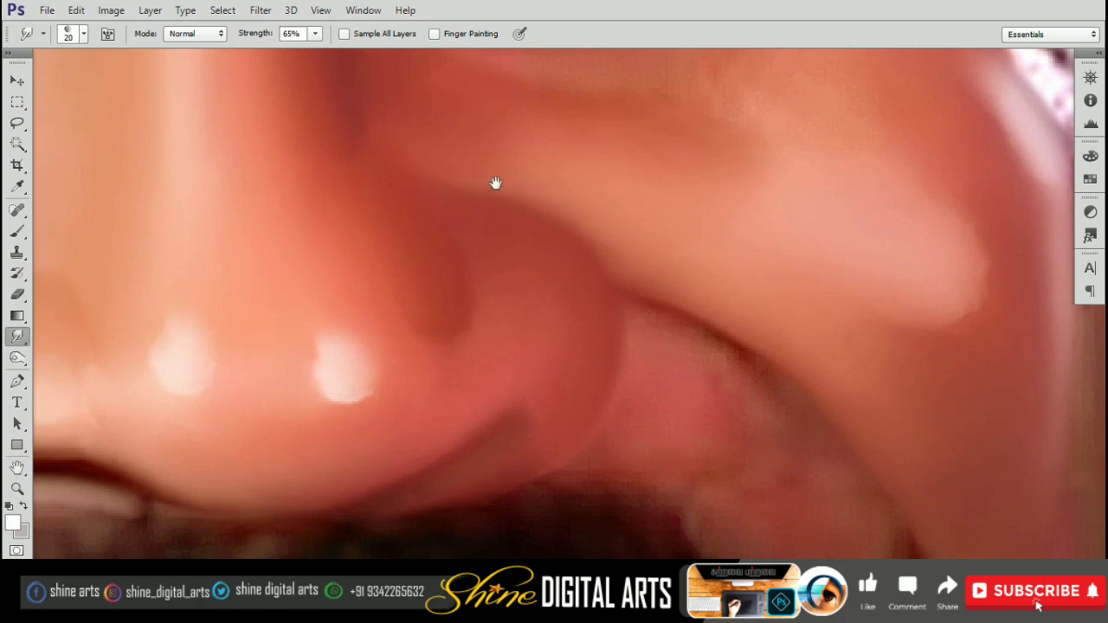
- Check the whole face at fit-to-screen view and fine-tune the brush size
{"action": "key", "text": "ctrl+0"}
{"action": "scroll", "coordinate": [628, 324], "scroll_direction": "up", "scroll_amount": 5}
{"action": "scroll", "coordinate": [545, 329], "scroll_direction": "up", "scroll_amount": 3}
{"action": "key", "text": "bracketright"}
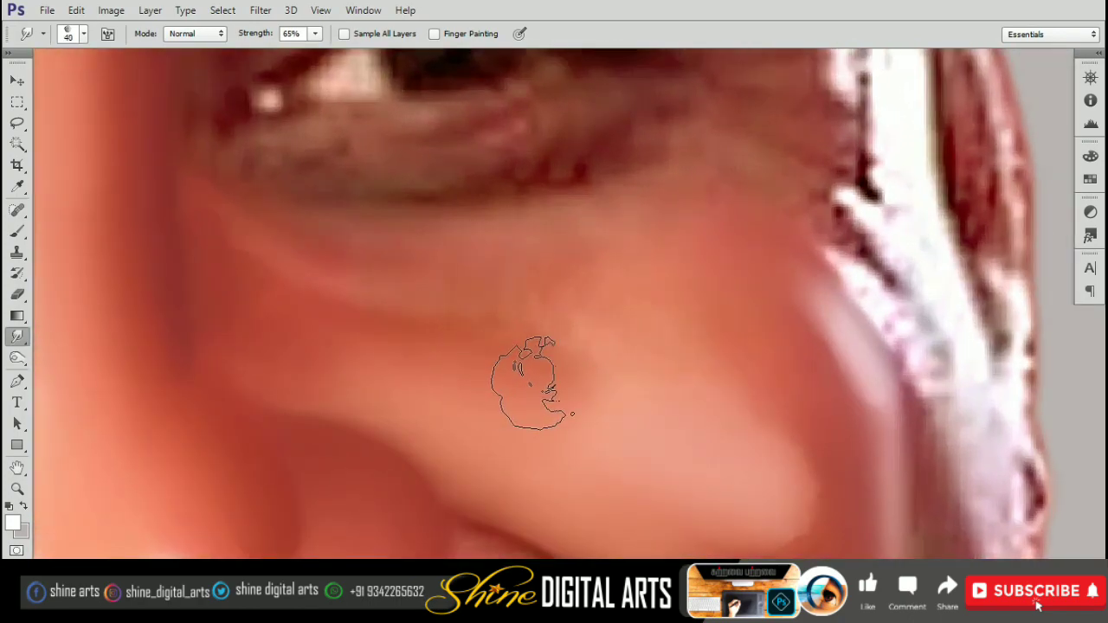
{"action": "key", "text": "bracketleft"}
{"action": "key", "text": "bracketleft"}
{"action": "key", "text": "bracketleft"}
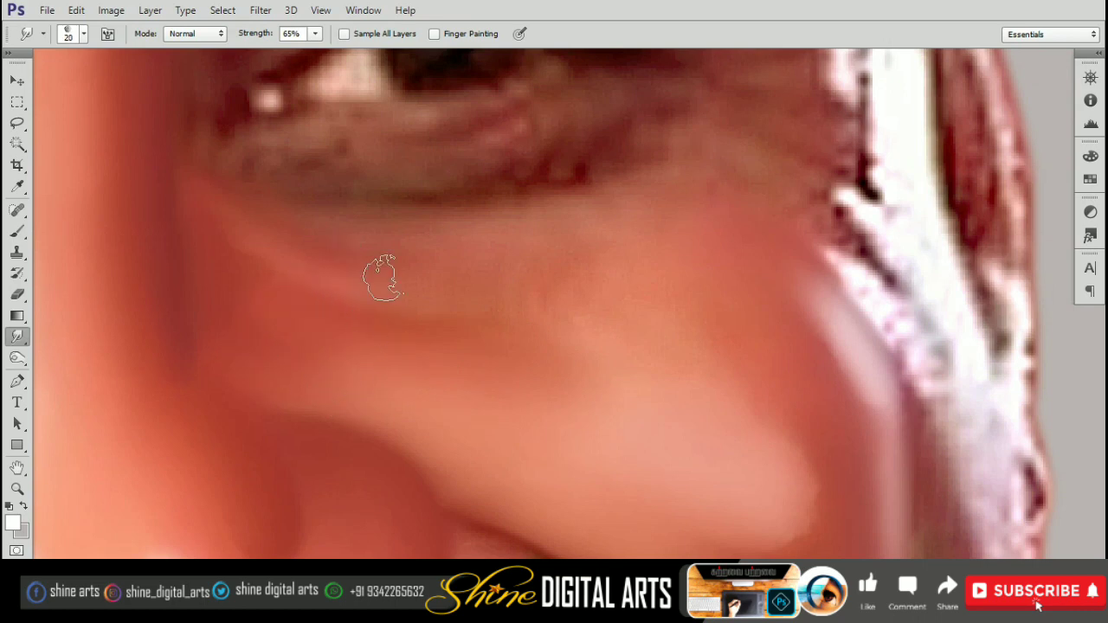
- Smooth the cheek below the eye toward the ear edge with a progressively larger brush
{"action": "left_click_drag", "start_coordinate": [346, 275], "coordinate": [378, 347]}
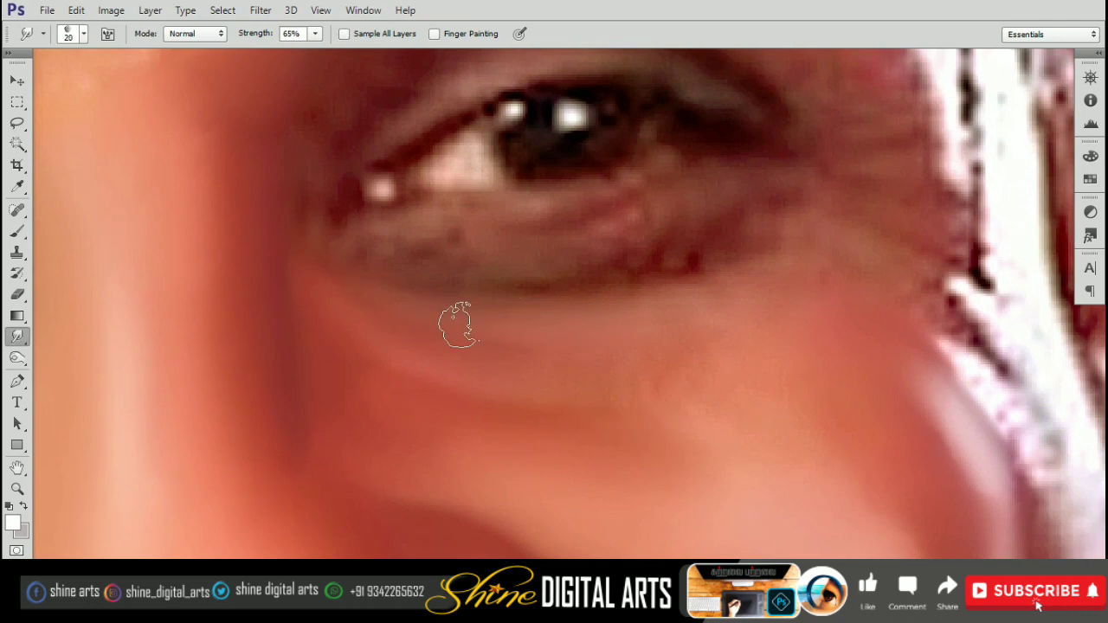
{"action": "left_click_drag", "start_coordinate": [500, 323], "coordinate": [381, 155]}
{"action": "left_click_drag", "start_coordinate": [545, 277], "coordinate": [539, 228]}
{"action": "key", "text": "bracketright"}
{"action": "key", "text": "bracketright"}
{"action": "key", "text": "bracketright"}
{"action": "mouse_move", "coordinate": [574, 292]}
{"action": "left_mouse_down"}
{"action": "mouse_move", "coordinate": [625, 268]}
{"action": "mouse_move", "coordinate": [591, 173]}
{"action": "left_mouse_up"}
{"action": "key", "text": "bracketright"}
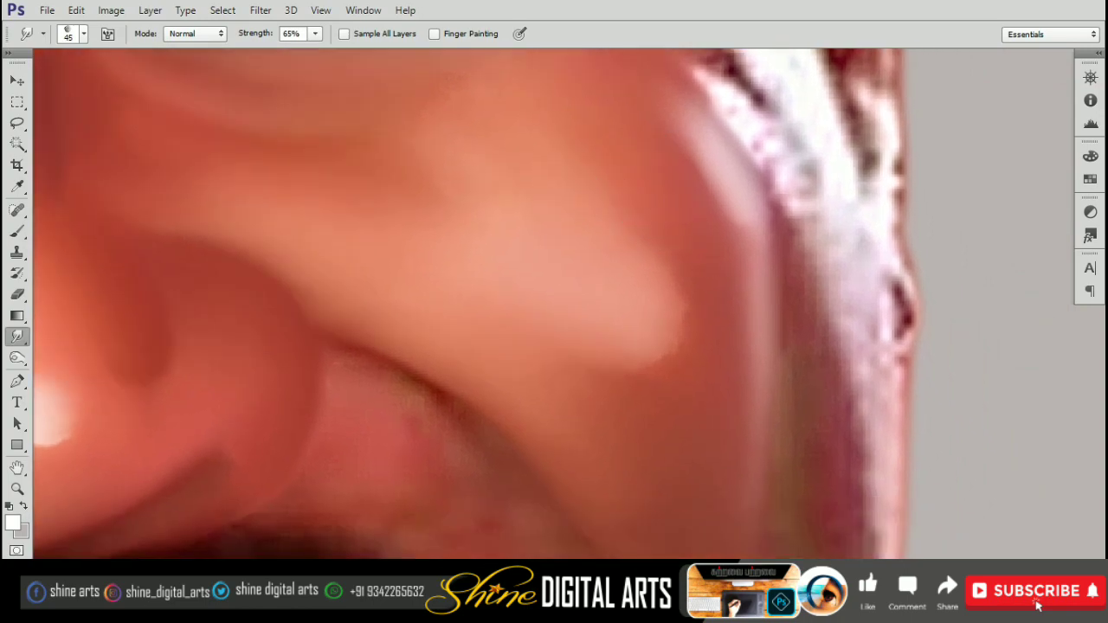
{"action": "key", "text": "bracketright"}
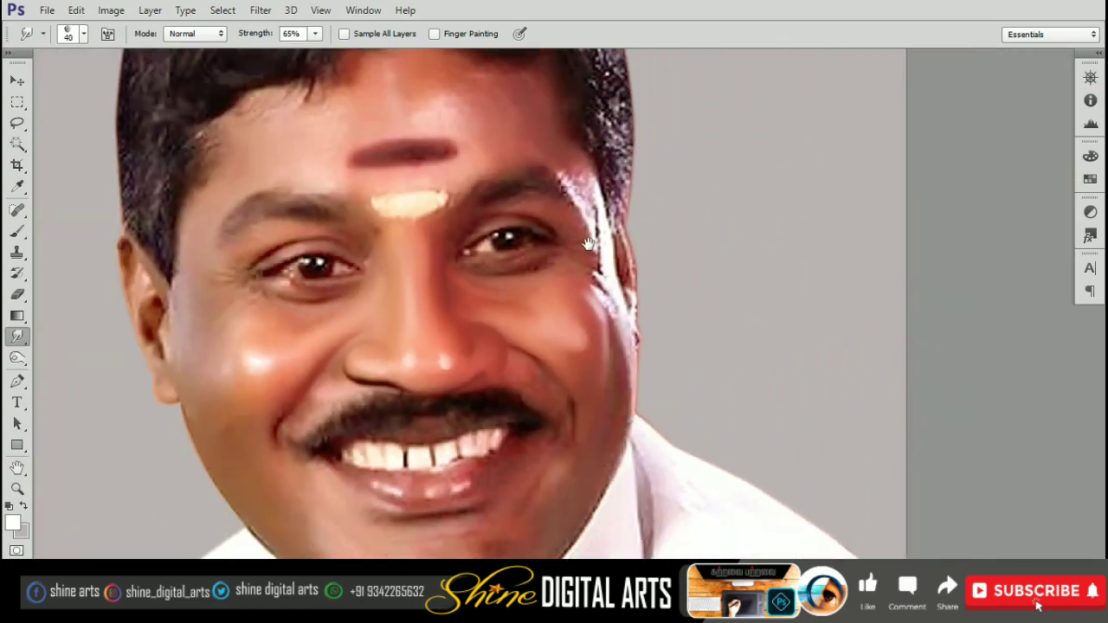
- Adjust the Smudge brush size and bring the eyebrow and forehead into view
{"action": "scroll", "coordinate": [539, 309], "scroll_direction": "down", "scroll_amount": 10}
{"action": "scroll", "coordinate": [698, 244], "scroll_direction": "up", "scroll_amount": 5}
{"action": "scroll", "coordinate": [722, 302], "scroll_direction": "up", "scroll_amount": 3}
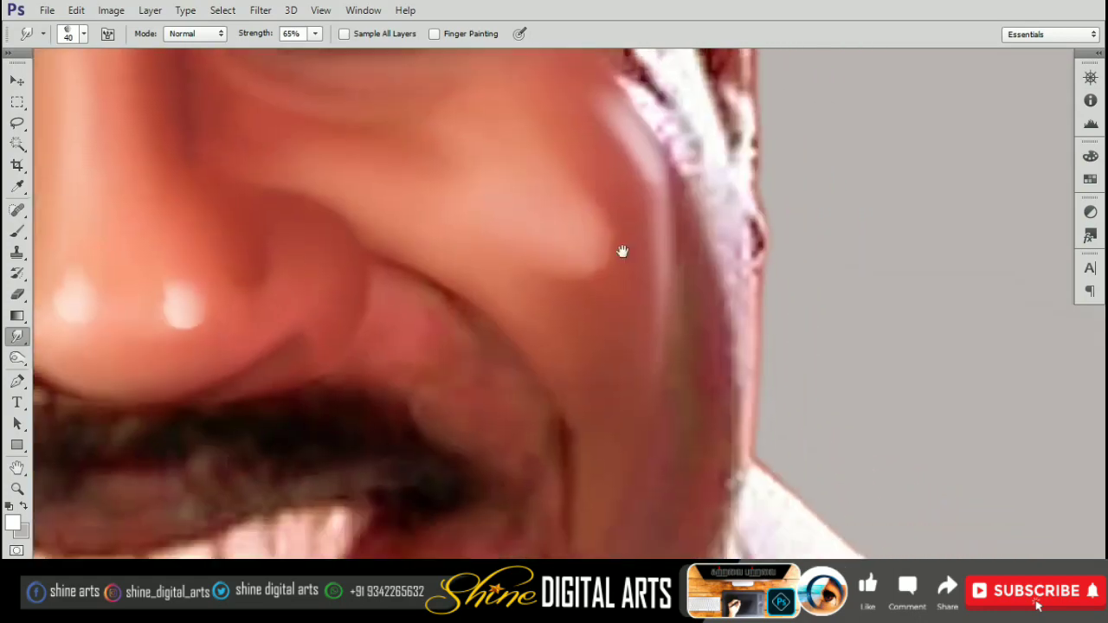
{"action": "key", "text": "bracketright"}
{"action": "scroll", "coordinate": [595, 282], "scroll_direction": "up", "scroll_amount": 5}
{"action": "key", "text": "bracketleft"}
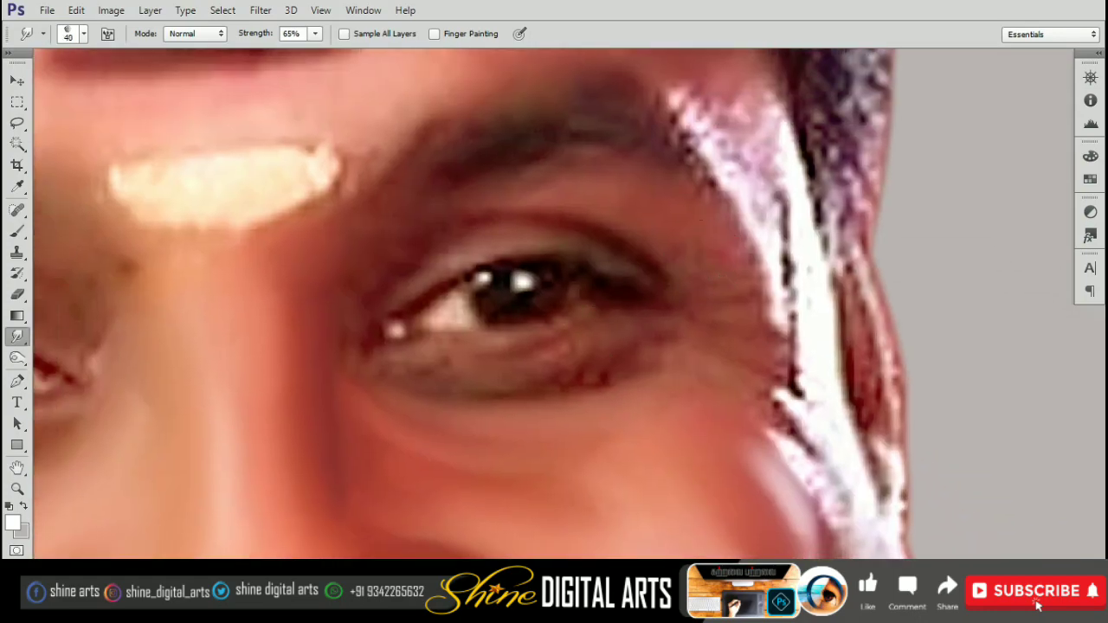
{"action": "key", "text": "bracketleft"}
{"action": "key", "text": "bracketleft"}
{"action": "key", "text": "bracketleft"}
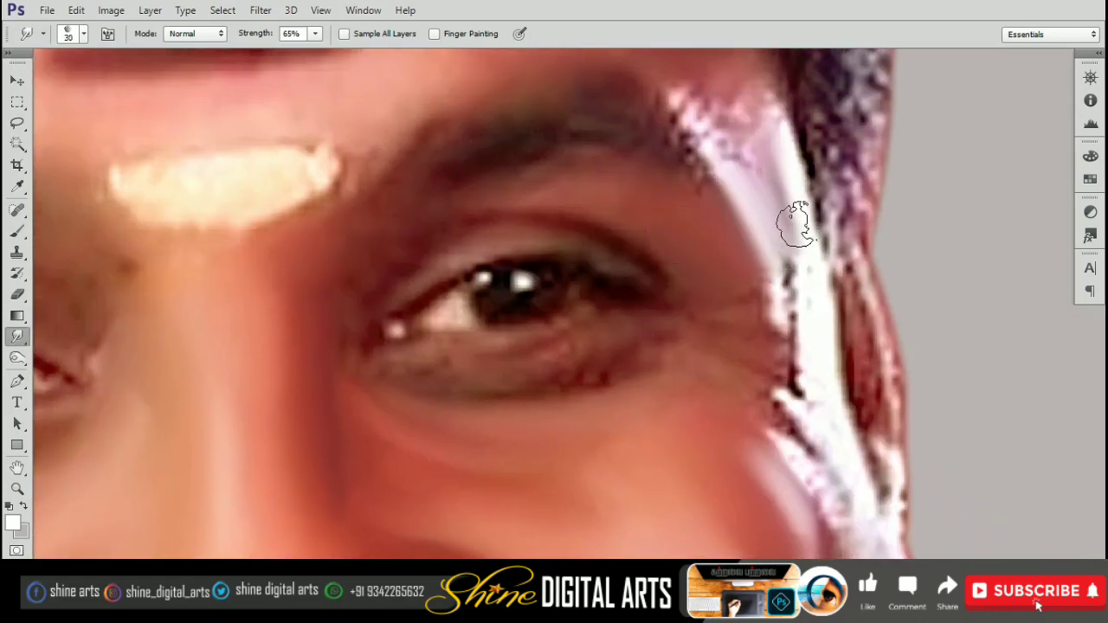
{"action": "mouse_move", "coordinate": [779, 139]}
{"action": "left_mouse_down"}
{"action": "mouse_move", "coordinate": [795, 284]}
{"action": "mouse_move", "coordinate": [735, 257]}
{"action": "mouse_move", "coordinate": [699, 216]}
{"action": "mouse_move", "coordinate": [724, 292]}
{"action": "left_mouse_up"}
- Smooth the speckled temple skin beside the eyebrow and the cheek edge down toward the neck
{"action": "key", "text": "bracketright"}
{"action": "key", "text": "bracketleft"}
{"action": "left_click_drag", "start_coordinate": [833, 499], "coordinate": [702, 183]}
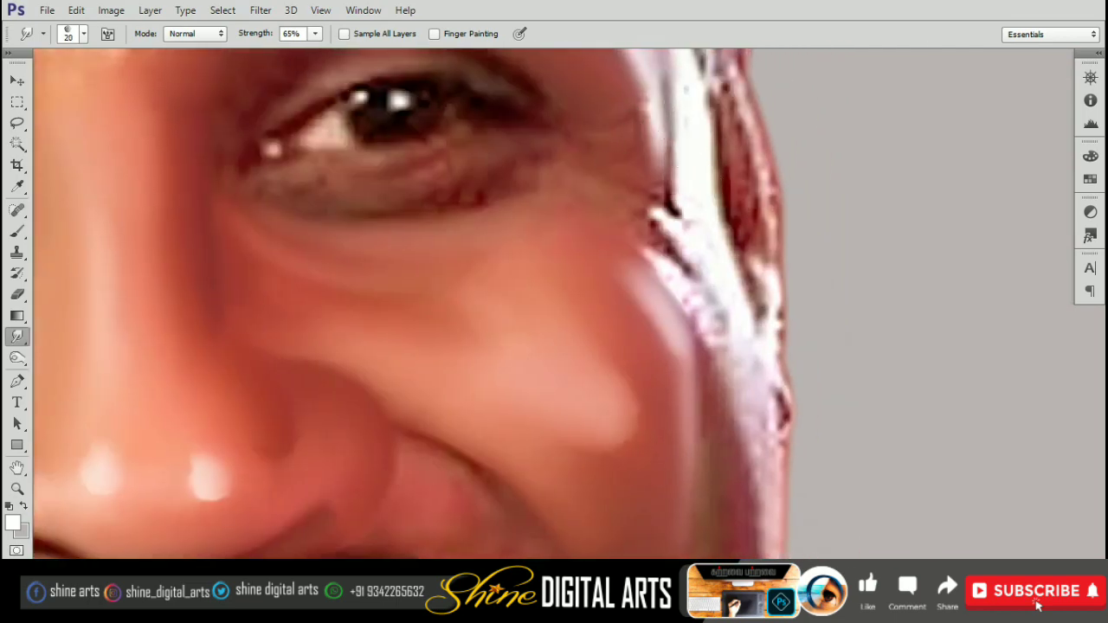
{"action": "key", "text": "bracketright"}
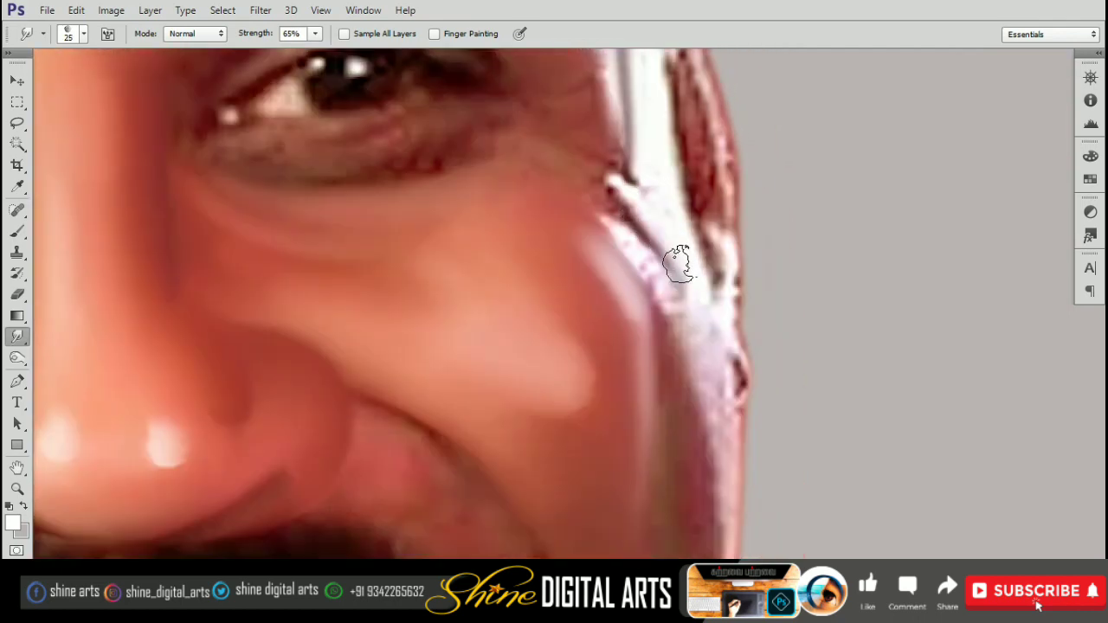
{"action": "scroll", "coordinate": [675, 292], "scroll_direction": "down", "scroll_amount": 3}
{"action": "key", "text": "bracketright"}
{"action": "key", "text": "bracketright"}
{"action": "key", "text": "bracketright"}
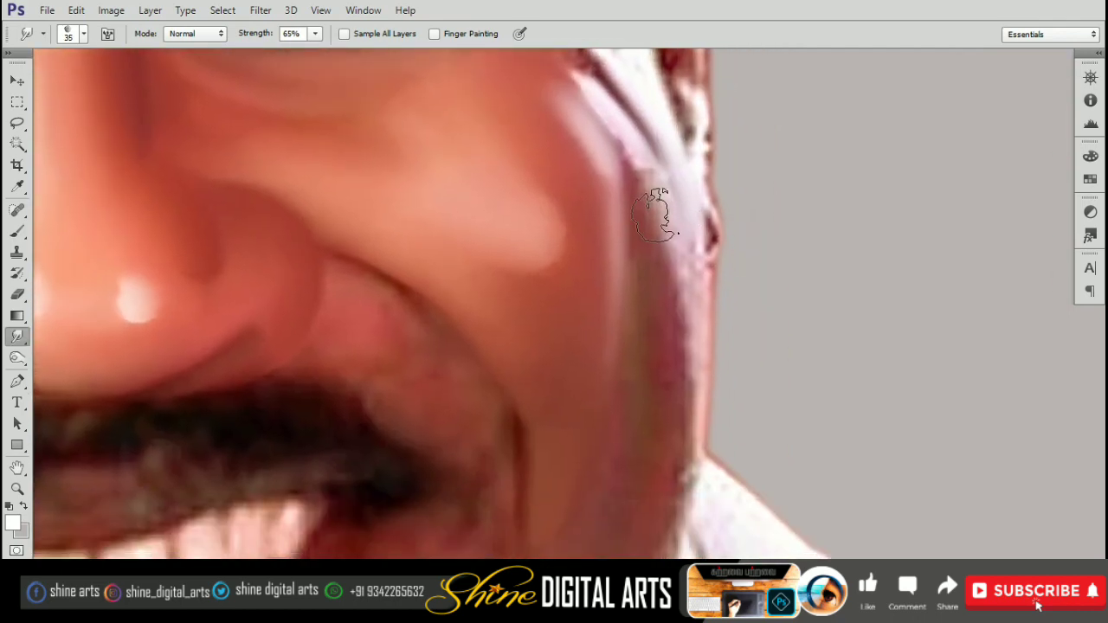
{"action": "key", "text": "bracketright"}
{"action": "mouse_move", "coordinate": [645, 179]}
{"action": "left_mouse_down"}
{"action": "mouse_move", "coordinate": [659, 253]}
{"action": "mouse_move", "coordinate": [654, 224]}
{"action": "left_mouse_up"}
- Smudge the upper cheek beside the nose with a slightly enlarged brush
{"action": "key", "text": "bracketright"}
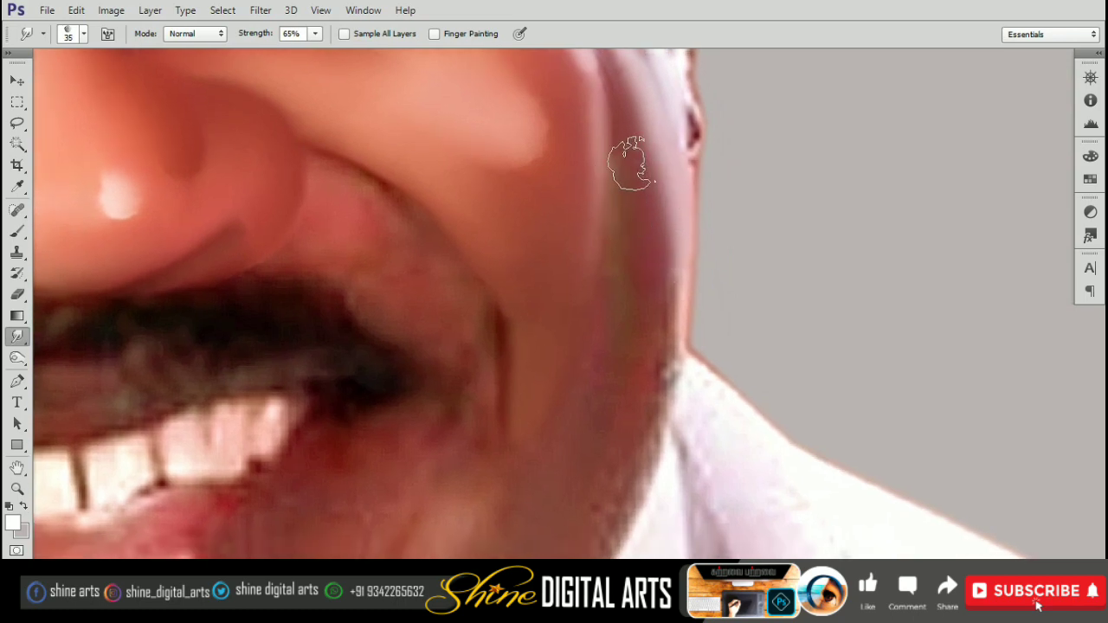
{"action": "key", "text": "bracketleft"}
{"action": "left_click_drag", "start_coordinate": [629, 149], "coordinate": [653, 253]}
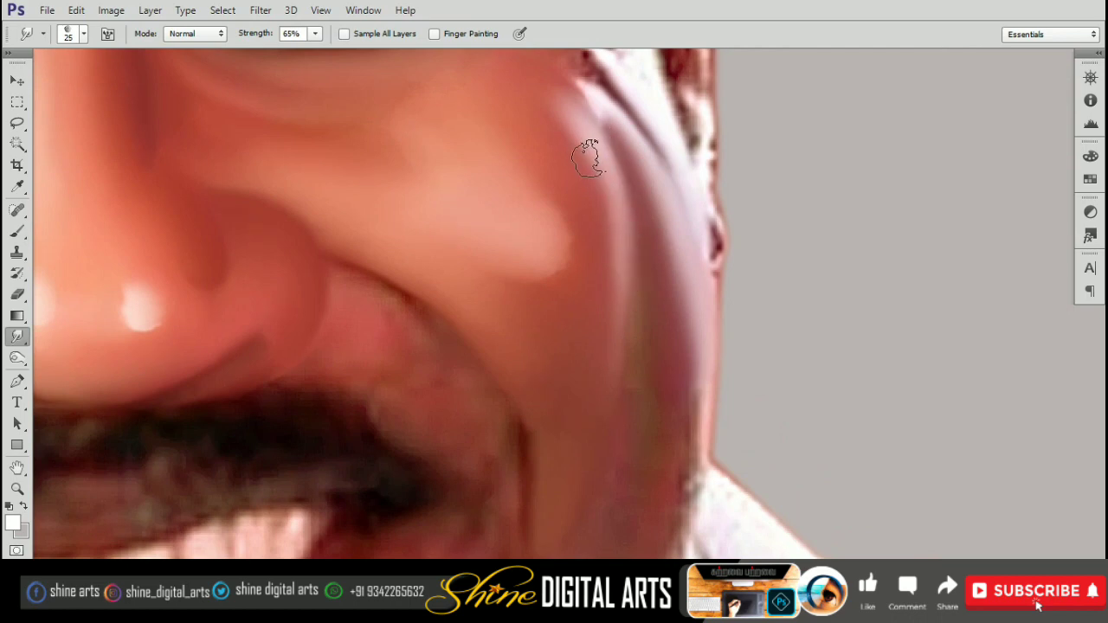
{"action": "key", "text": "bracketright"}
{"action": "scroll", "coordinate": [639, 234], "scroll_direction": "down", "scroll_amount": 3}
{"action": "key", "text": "bracketright"}
{"action": "key", "text": "bracketright"}
- Smudge the lower cheek and jaw edge down toward the chin, fine-tuning brush size
{"action": "left_click_drag", "start_coordinate": [641, 195], "coordinate": [653, 125]}
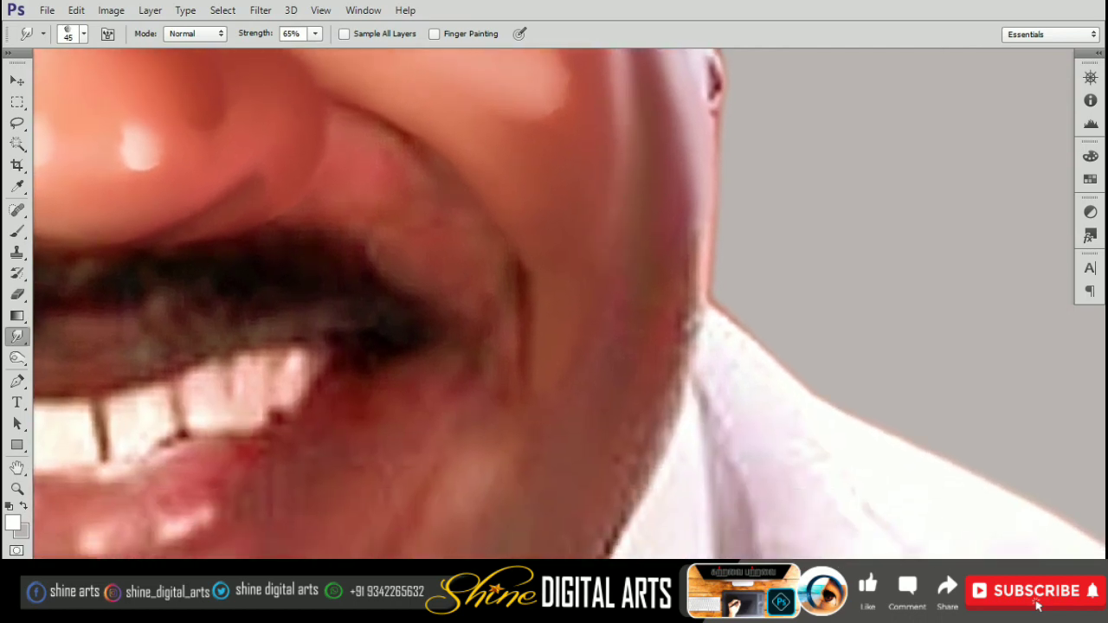
{"action": "scroll", "coordinate": [679, 203], "scroll_direction": "down", "scroll_amount": 3}
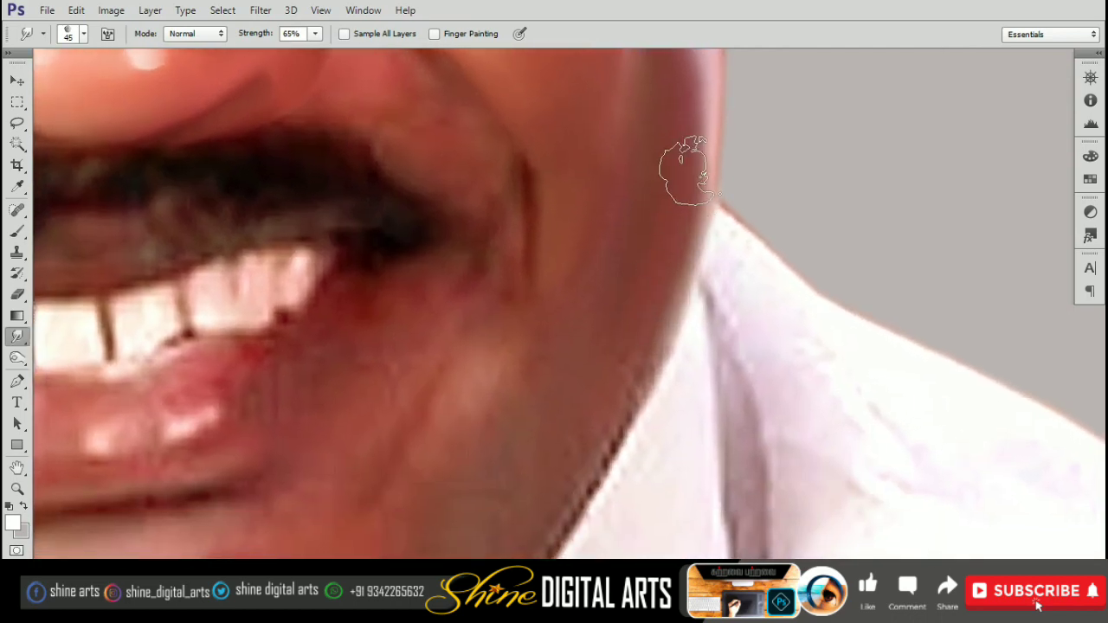
{"action": "scroll", "coordinate": [633, 245], "scroll_direction": "down", "scroll_amount": 2}
{"action": "key", "text": "bracketright"}
{"action": "key", "text": "bracketright"}
{"action": "key", "text": "bracketleft"}
{"action": "scroll", "coordinate": [584, 302], "scroll_direction": "down", "scroll_amount": 3}
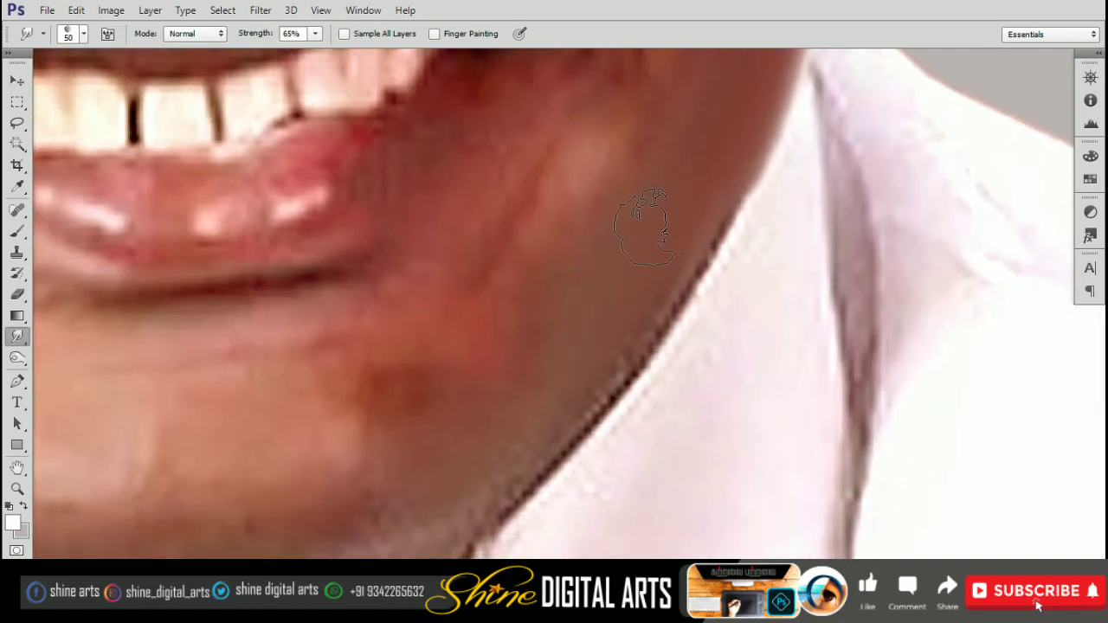
{"action": "scroll", "coordinate": [674, 216], "scroll_direction": "up", "scroll_amount": 2}
{"action": "scroll", "coordinate": [630, 285], "scroll_direction": "up", "scroll_amount": 1}
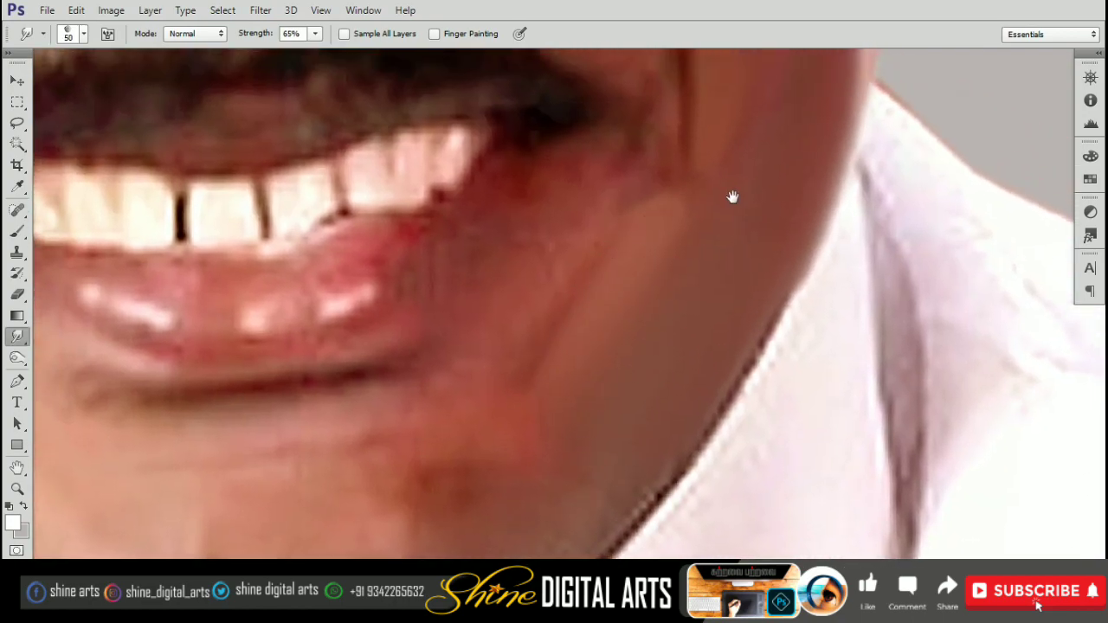
{"action": "scroll", "coordinate": [732, 192], "scroll_direction": "up", "scroll_amount": 3}
{"action": "scroll", "coordinate": [660, 191], "scroll_direction": "down", "scroll_amount": 1}
{"action": "key", "text": "bracketleft"}
{"action": "key", "text": "bracketleft"}
{"action": "key", "text": "bracketleft"}
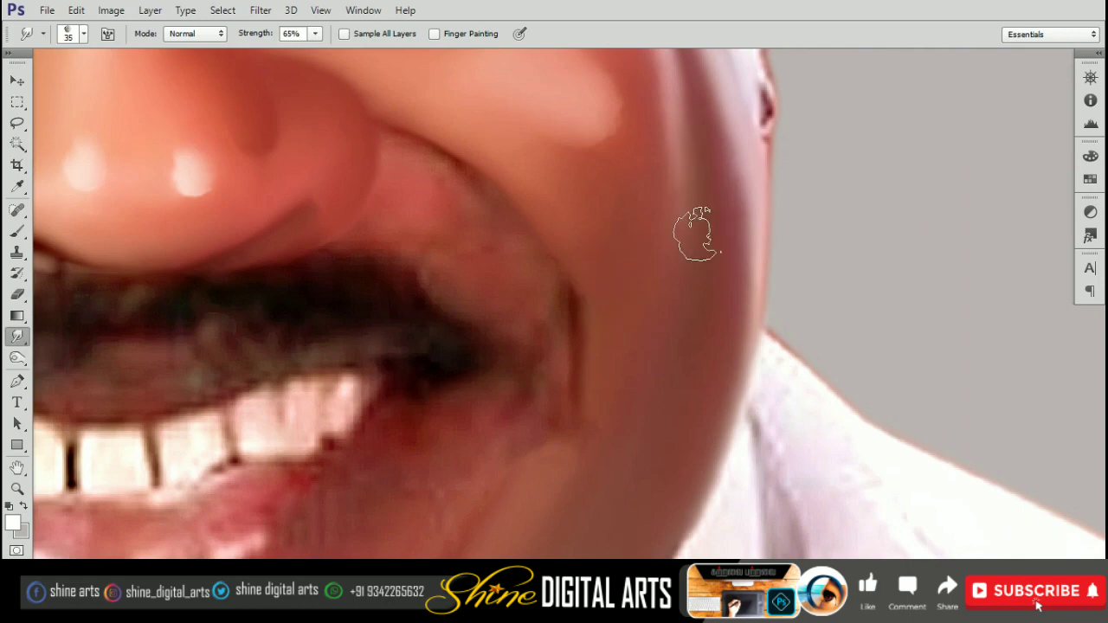
{"action": "scroll", "coordinate": [699, 235], "scroll_direction": "up", "scroll_amount": 2}
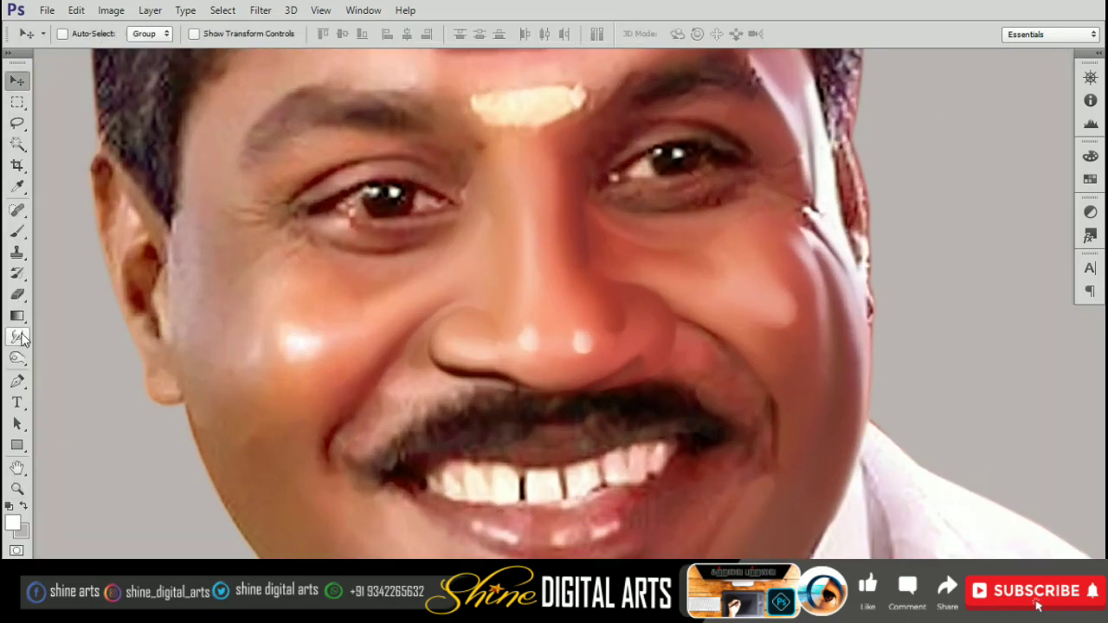
- Reselect the Smudge tool and smooth the cheek and nose crease with a smaller brush
{"action": "left_click", "coordinate": [21, 337]}
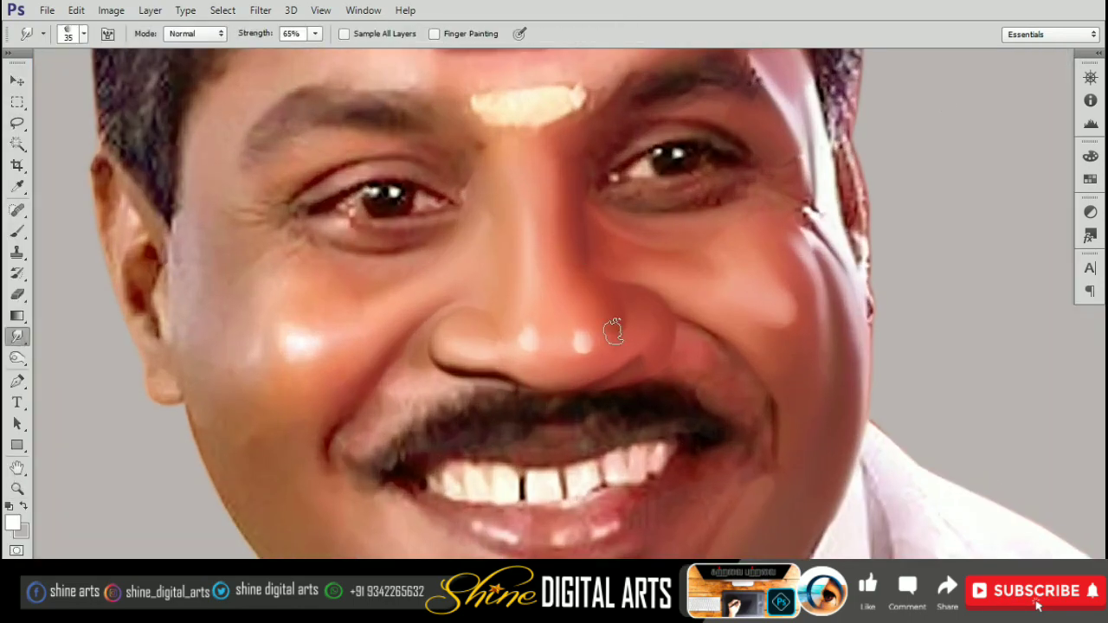
{"action": "scroll", "coordinate": [610, 294], "scroll_direction": "up", "scroll_amount": 3}
{"action": "scroll", "coordinate": [615, 331], "scroll_direction": "down", "scroll_amount": 1}
{"action": "scroll", "coordinate": [614, 329], "scroll_direction": "down", "scroll_amount": 2}
{"action": "scroll", "coordinate": [613, 327], "scroll_direction": "up", "scroll_amount": 3}
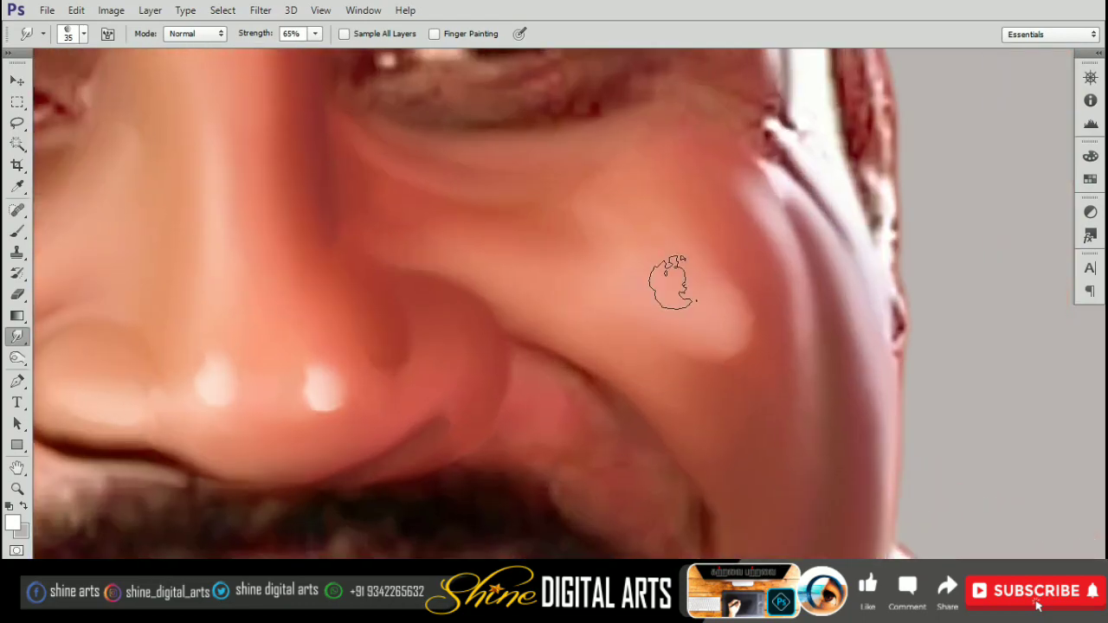
{"action": "key", "text": "bracketleft"}
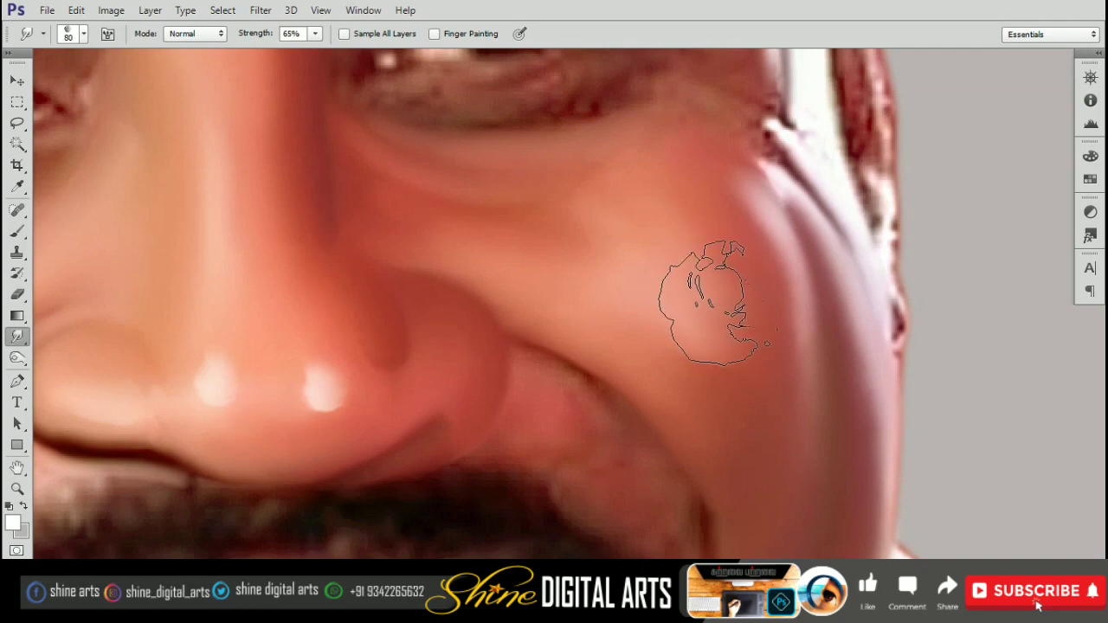
{"action": "key", "text": "bracketleft"}
{"action": "key", "text": "bracketleft"}
{"action": "mouse_move", "coordinate": [708, 295]}
{"action": "left_mouse_down"}
{"action": "mouse_move", "coordinate": [655, 314]}
{"action": "mouse_move", "coordinate": [777, 163]}
{"action": "left_mouse_up"}
{"action": "key", "text": "bracketleft"}
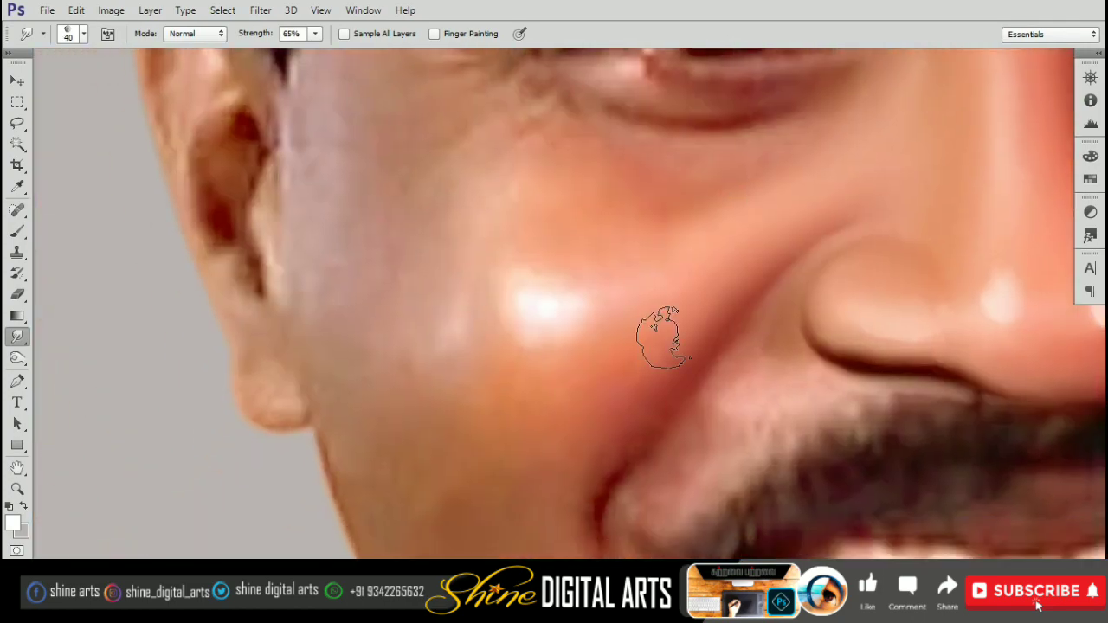
{"action": "key", "text": "bracketleft"}
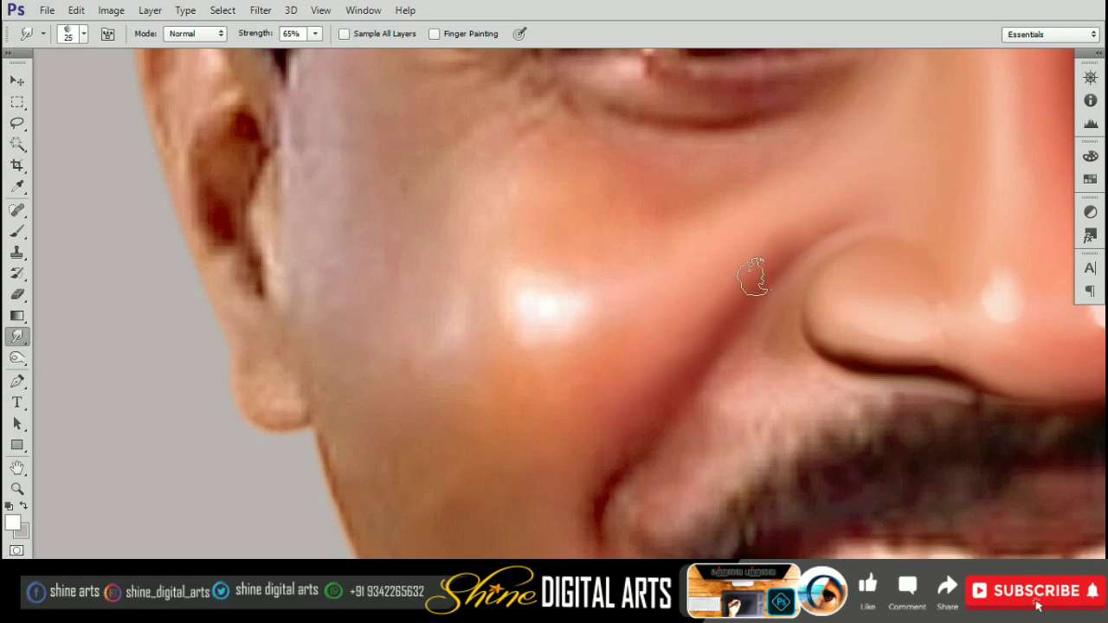
- Smooth the jagged jawline edge and the cheek beside the moustache
{"action": "mouse_move", "coordinate": [716, 309]}
{"action": "left_mouse_down"}
{"action": "mouse_move", "coordinate": [655, 334]}
{"action": "mouse_move", "coordinate": [703, 302]}
{"action": "mouse_move", "coordinate": [666, 386]}
{"action": "left_mouse_up"}
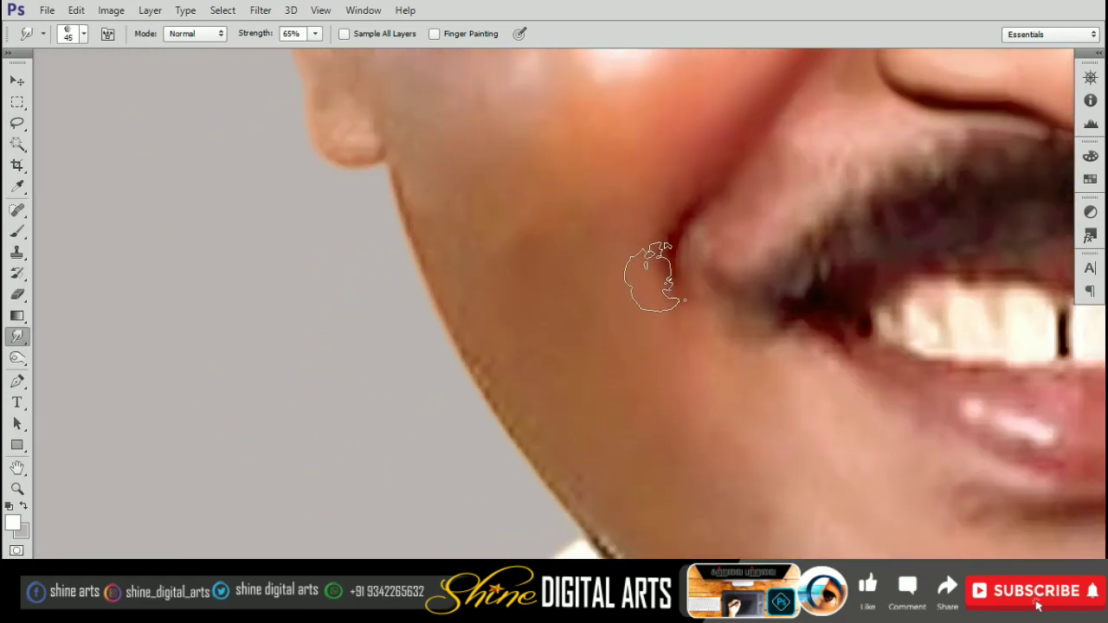
{"action": "key", "text": "bracketleft"}
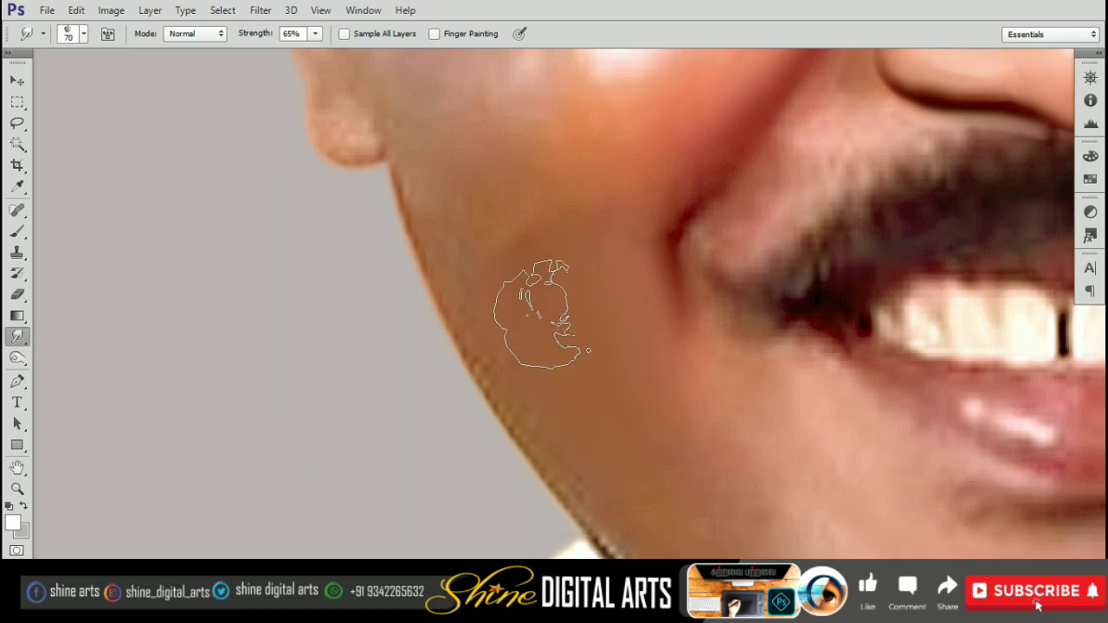
{"action": "left_click_drag", "start_coordinate": [508, 334], "coordinate": [540, 418]}
{"action": "mouse_move", "coordinate": [534, 363]}
{"action": "left_mouse_down"}
{"action": "mouse_move", "coordinate": [559, 441]}
{"action": "mouse_move", "coordinate": [482, 321]}
{"action": "left_mouse_up"}
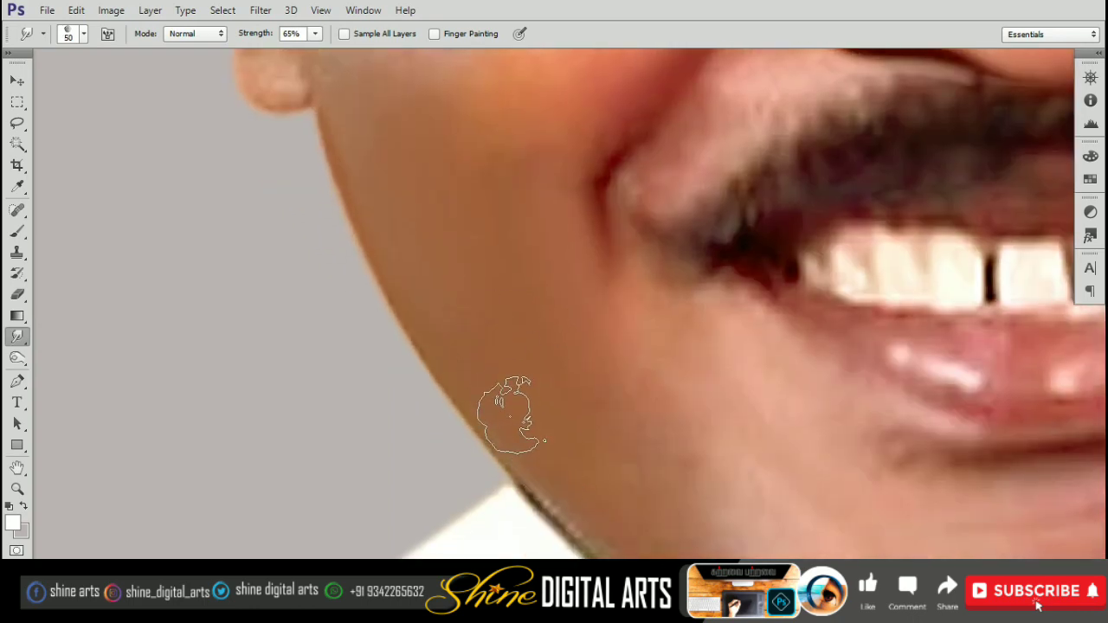
{"action": "mouse_move", "coordinate": [433, 247]}
{"action": "left_mouse_down"}
{"action": "mouse_move", "coordinate": [606, 347]}
{"action": "mouse_move", "coordinate": [588, 390]}
{"action": "left_mouse_up"}
{"action": "key", "text": "bracketleft"}
{"action": "left_click_drag", "start_coordinate": [653, 232], "coordinate": [578, 293]}
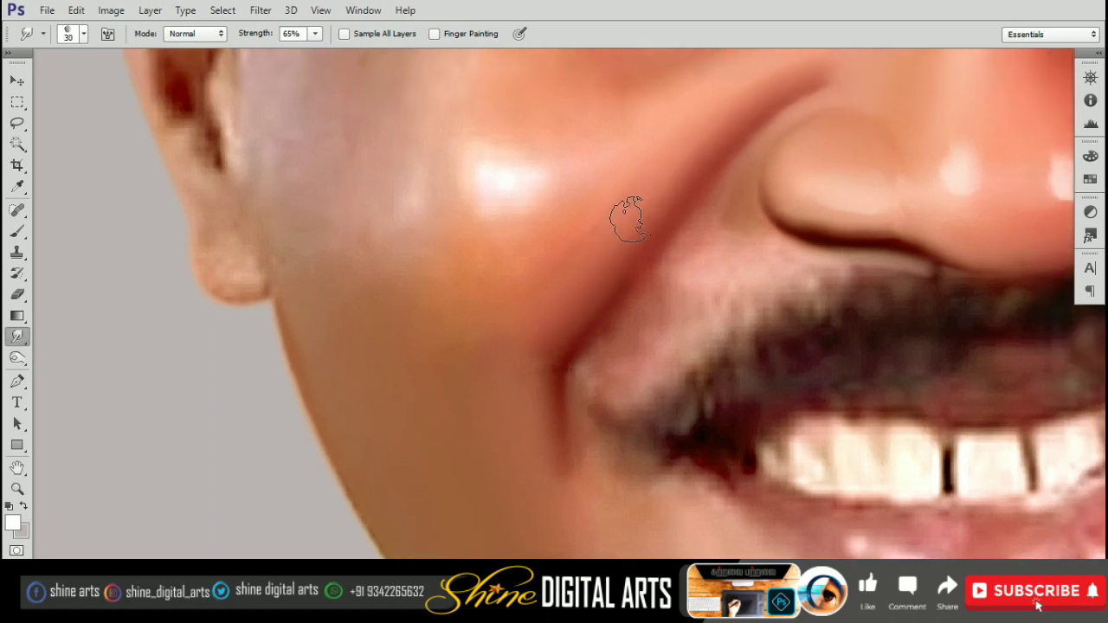
- Blend the cheek crease and across the cheek, nudging brush size up and down
{"action": "key", "text": "bracketright"}
{"action": "left_click_drag", "start_coordinate": [628, 220], "coordinate": [571, 272]}
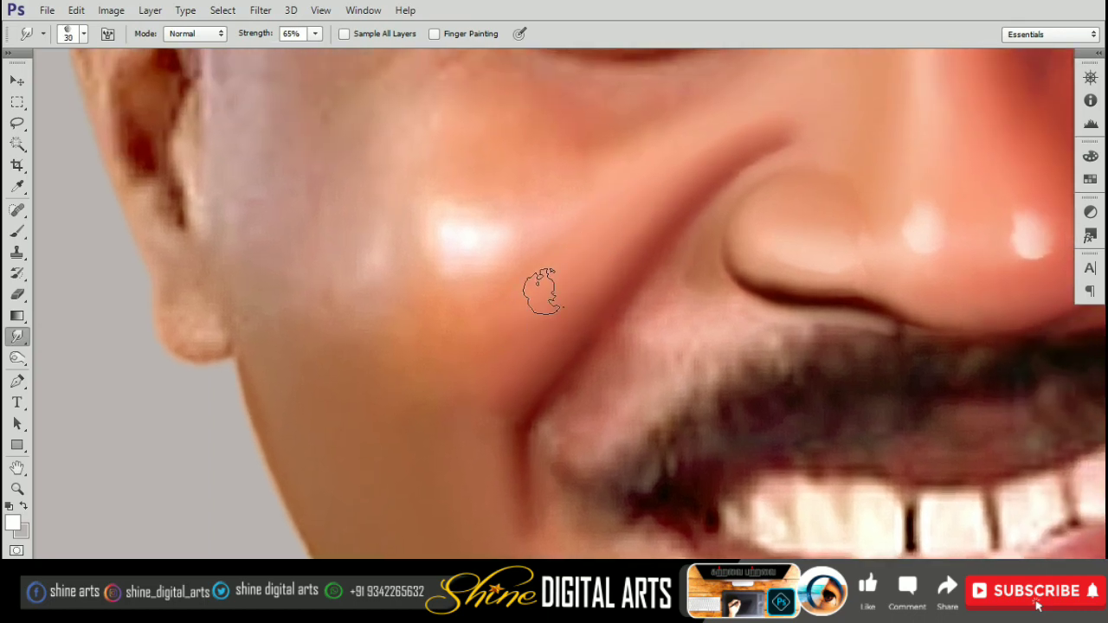
{"action": "key", "text": "bracketright"}
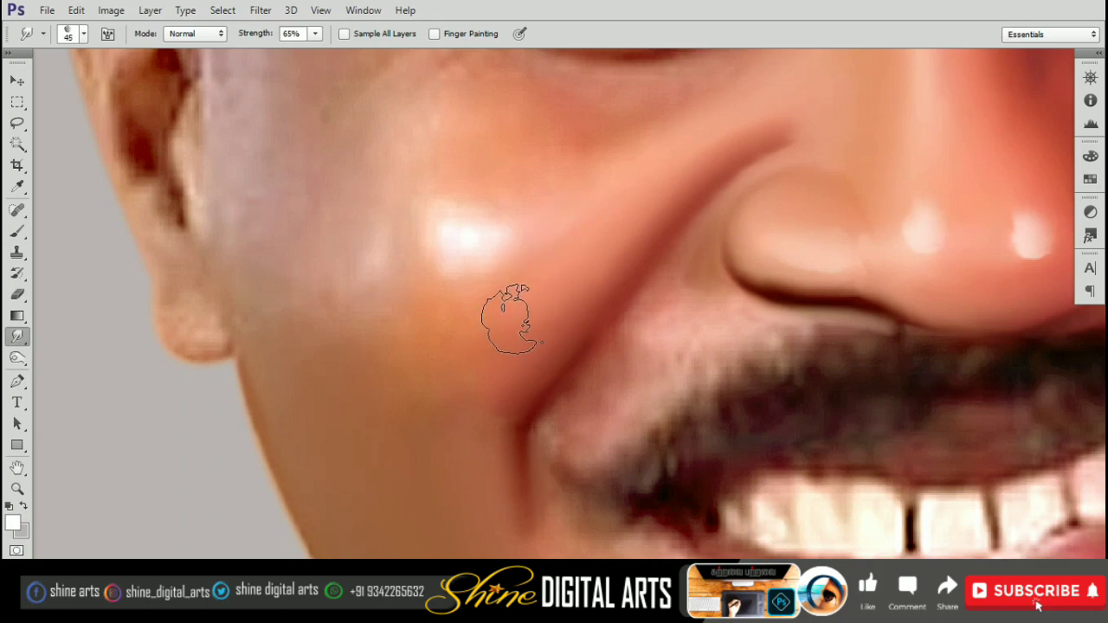
{"action": "key", "text": "bracketleft"}
{"action": "left_click_drag", "start_coordinate": [577, 357], "coordinate": [516, 338]}
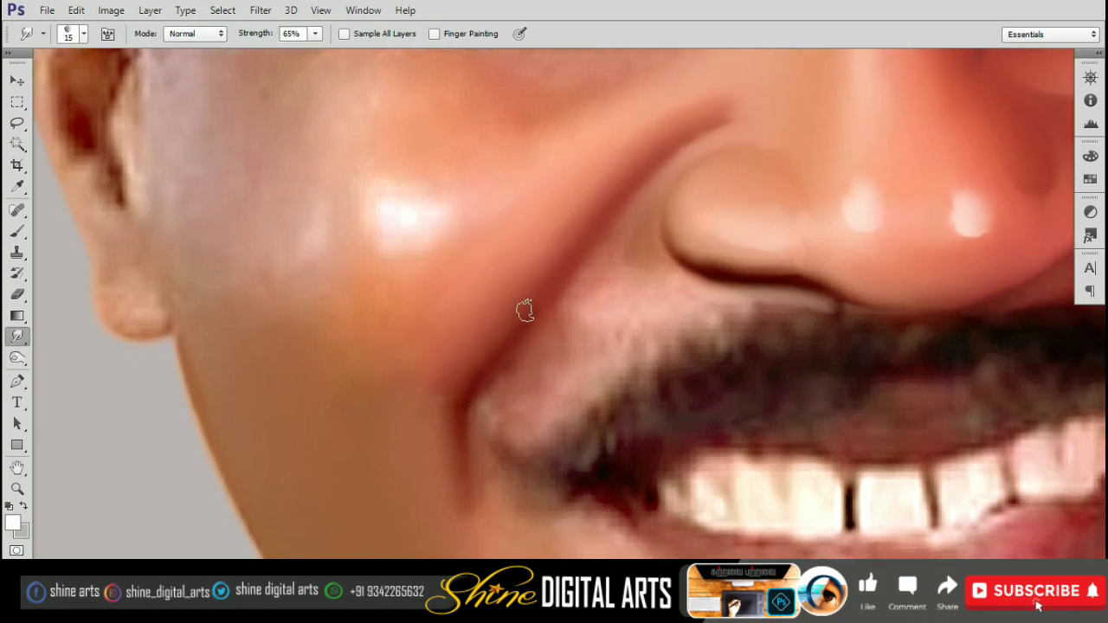
{"action": "scroll", "coordinate": [524, 314], "scroll_direction": "down", "scroll_amount": 2}
{"action": "scroll", "coordinate": [606, 203], "scroll_direction": "down", "scroll_amount": 2}
{"action": "scroll", "coordinate": [507, 302], "scroll_direction": "up", "scroll_amount": 3}
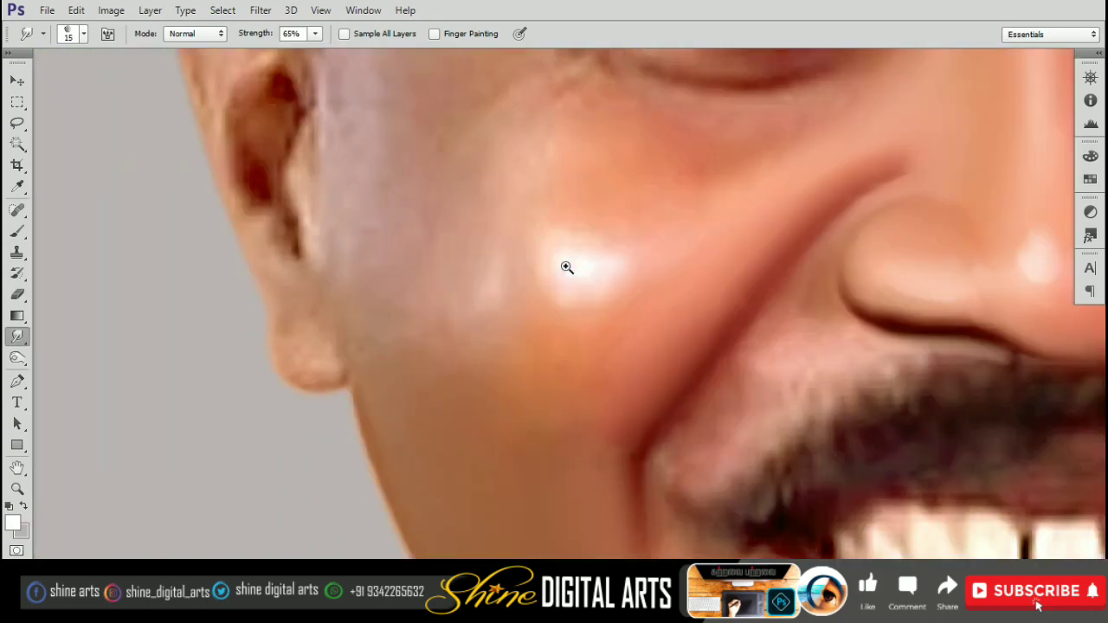
{"action": "scroll", "coordinate": [566, 267], "scroll_direction": "up", "scroll_amount": 2}
- Smudge the outer cheek beside the ear up toward the eye with a brush up to 100
{"action": "key", "text": "bracketright"}
{"action": "scroll", "coordinate": [506, 257], "scroll_direction": "down", "scroll_amount": 1}
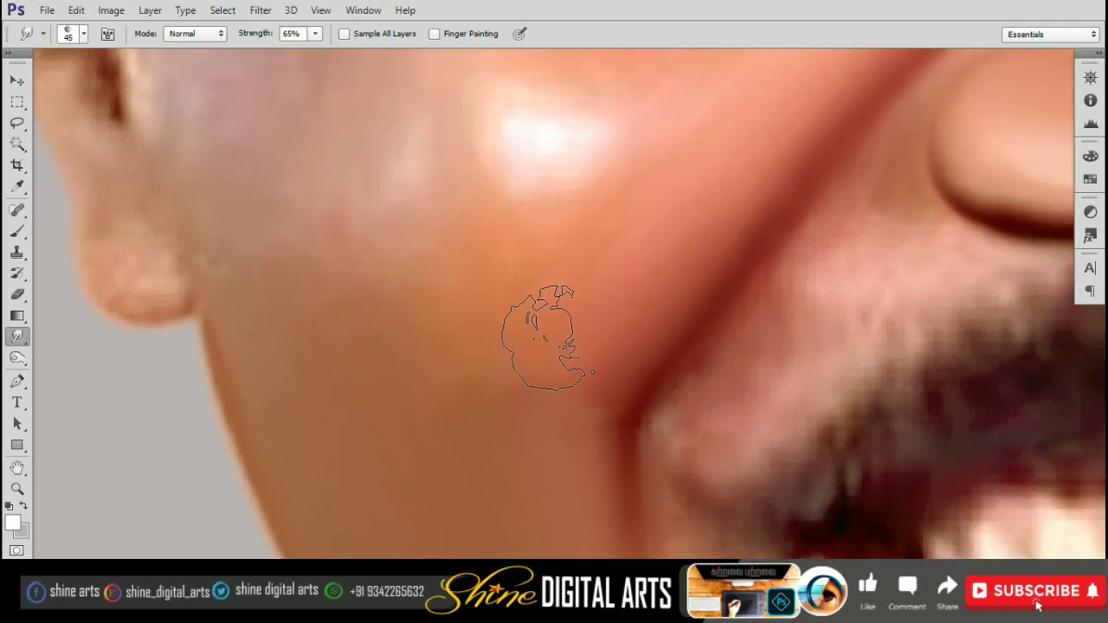
{"action": "key", "text": "bracketright"}
{"action": "key", "text": "bracketright"}
{"action": "key", "text": "bracketright"}
{"action": "key", "text": "bracketright"}
{"action": "key", "text": "bracketright"}
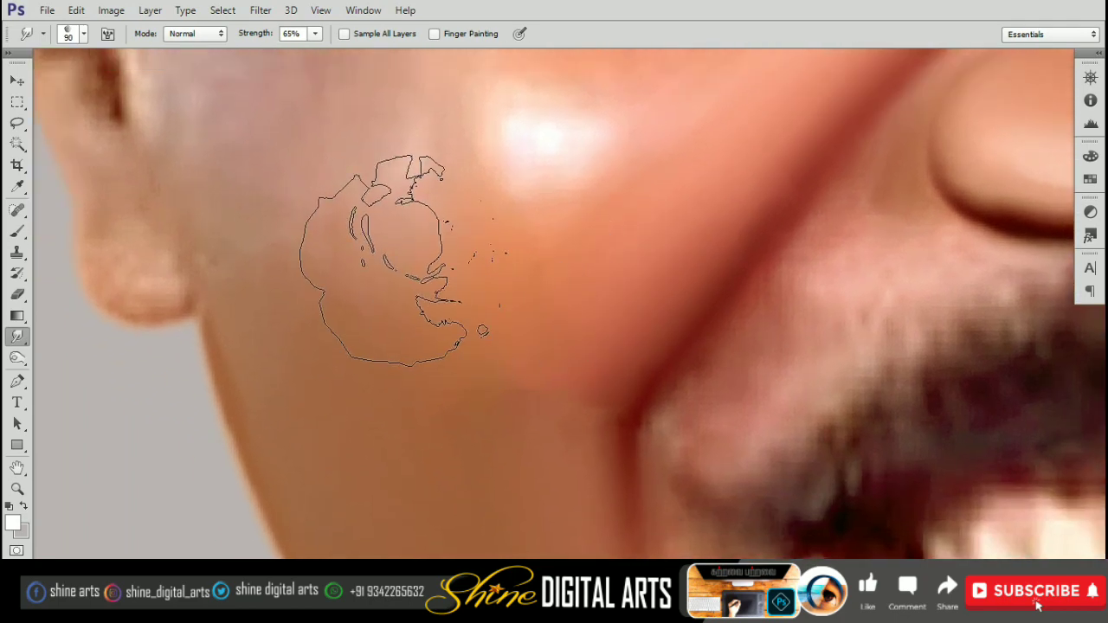
{"action": "scroll", "coordinate": [421, 251], "scroll_direction": "down", "scroll_amount": 3}
{"action": "scroll", "coordinate": [455, 312], "scroll_direction": "up", "scroll_amount": 2}
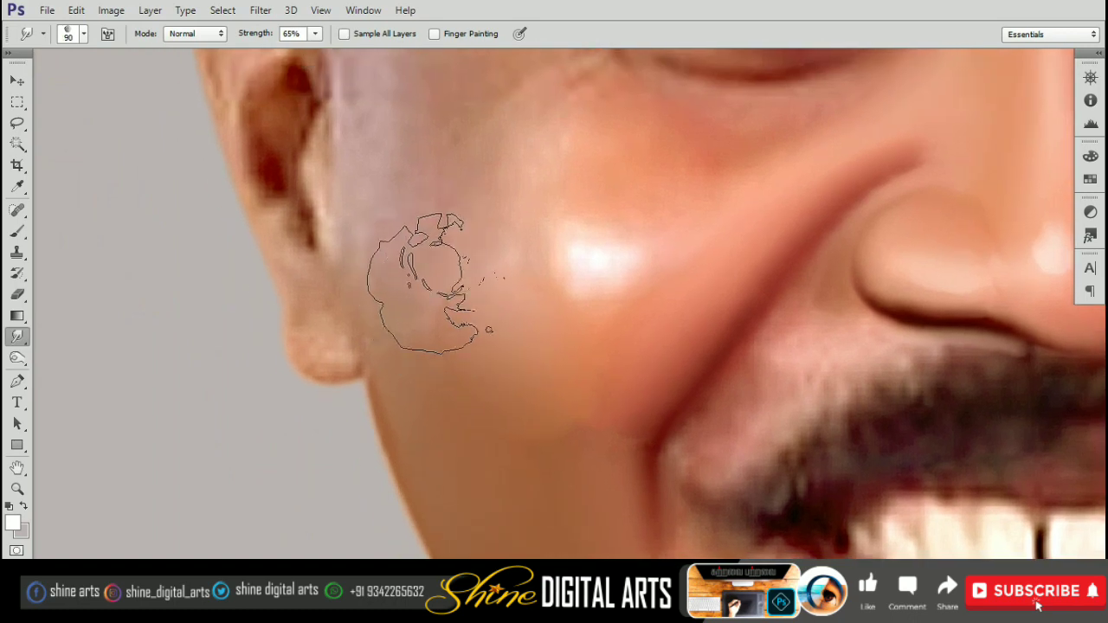
{"action": "key", "text": "bracketleft"}
{"action": "key", "text": "bracketleft"}
{"action": "key", "text": "bracketleft"}
{"action": "key", "text": "bracketleft"}
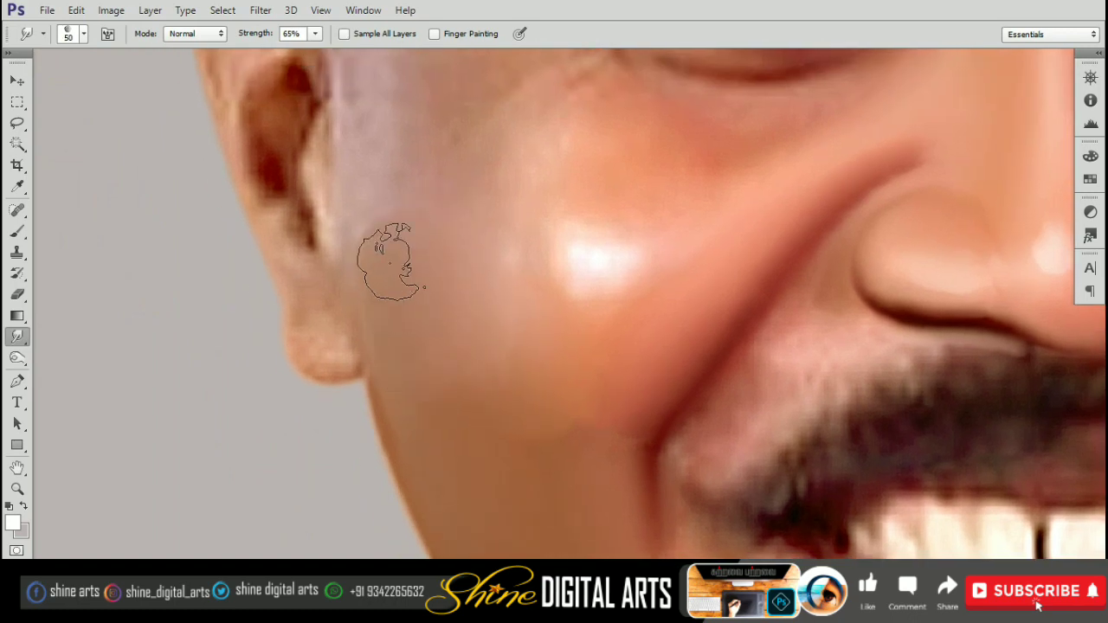
{"action": "scroll", "coordinate": [442, 321], "scroll_direction": "down", "scroll_amount": 1}
{"action": "key", "text": "bracketright"}
{"action": "key", "text": "bracketright"}
{"action": "key", "text": "bracketright"}
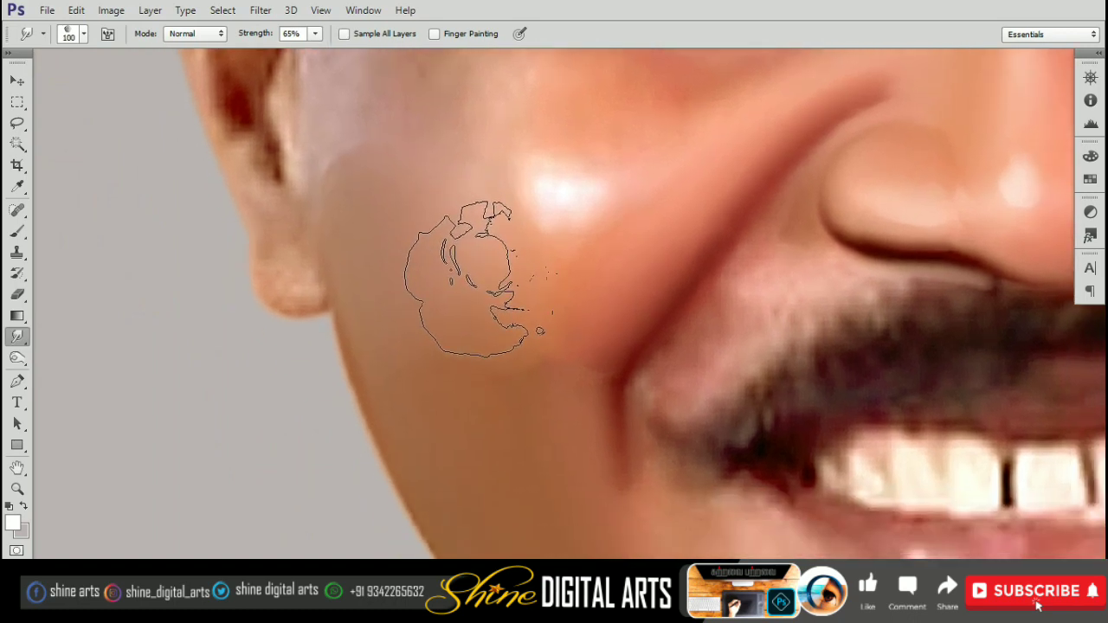
{"action": "key", "text": "bracketleft"}
{"action": "scroll", "coordinate": [428, 316], "scroll_direction": "down", "scroll_amount": 2}
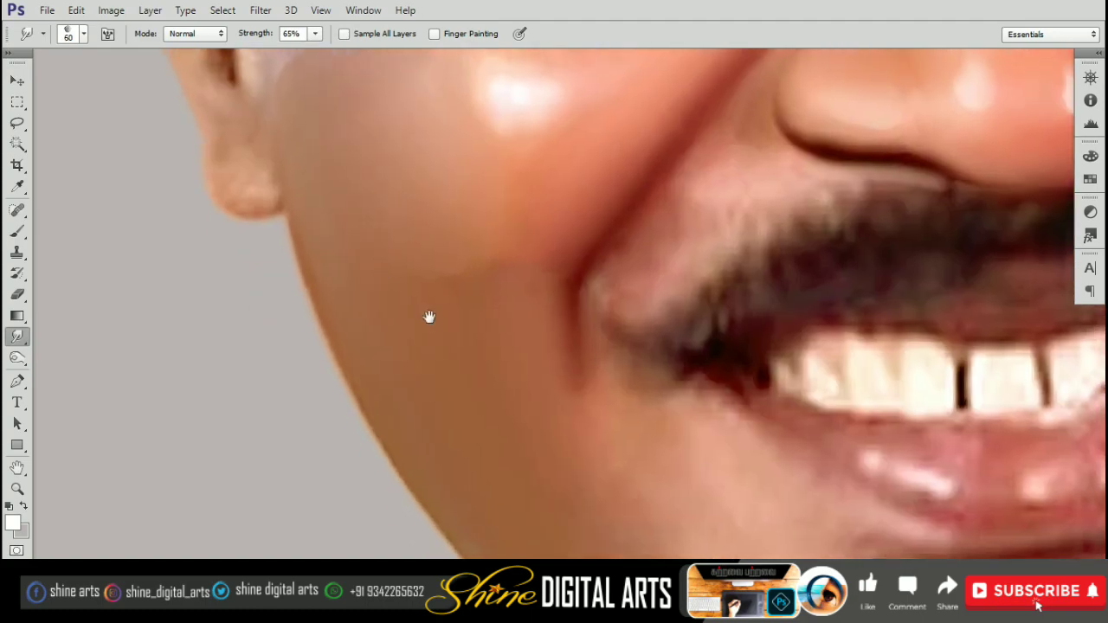
{"action": "scroll", "coordinate": [487, 324], "scroll_direction": "down", "scroll_amount": 1}
{"action": "scroll", "coordinate": [495, 230], "scroll_direction": "down", "scroll_amount": 2}
{"action": "scroll", "coordinate": [504, 278], "scroll_direction": "up", "scroll_amount": 4}
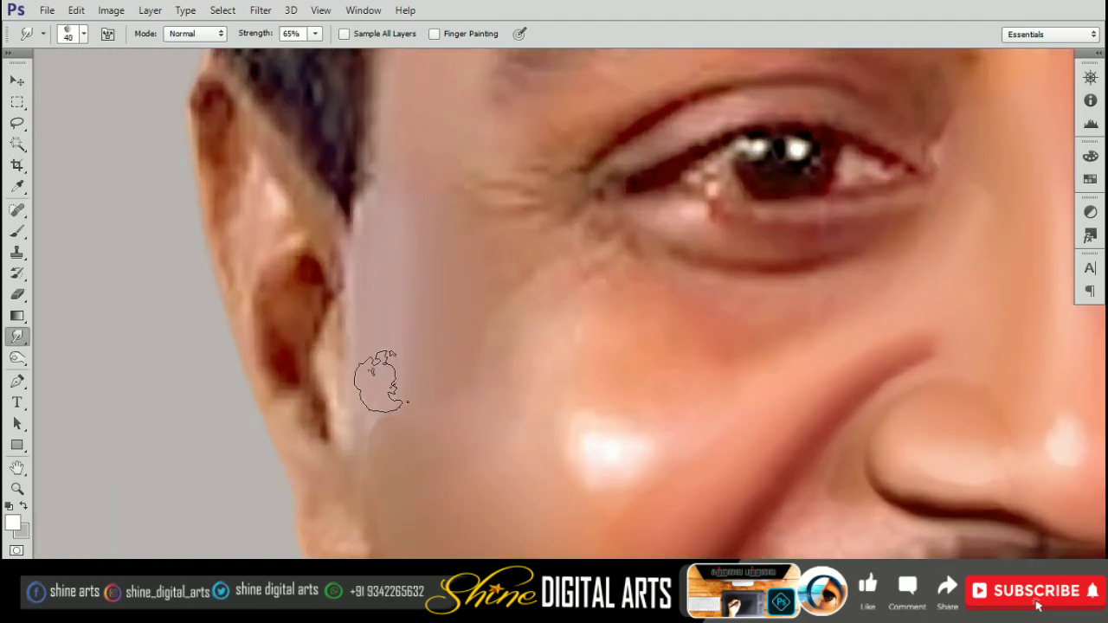
- Smudge the temple and the skin beside the eye, adjusting brush size as needed
{"action": "scroll", "coordinate": [377, 297], "scroll_direction": "up", "scroll_amount": 3}
{"action": "key", "text": "bracketright"}
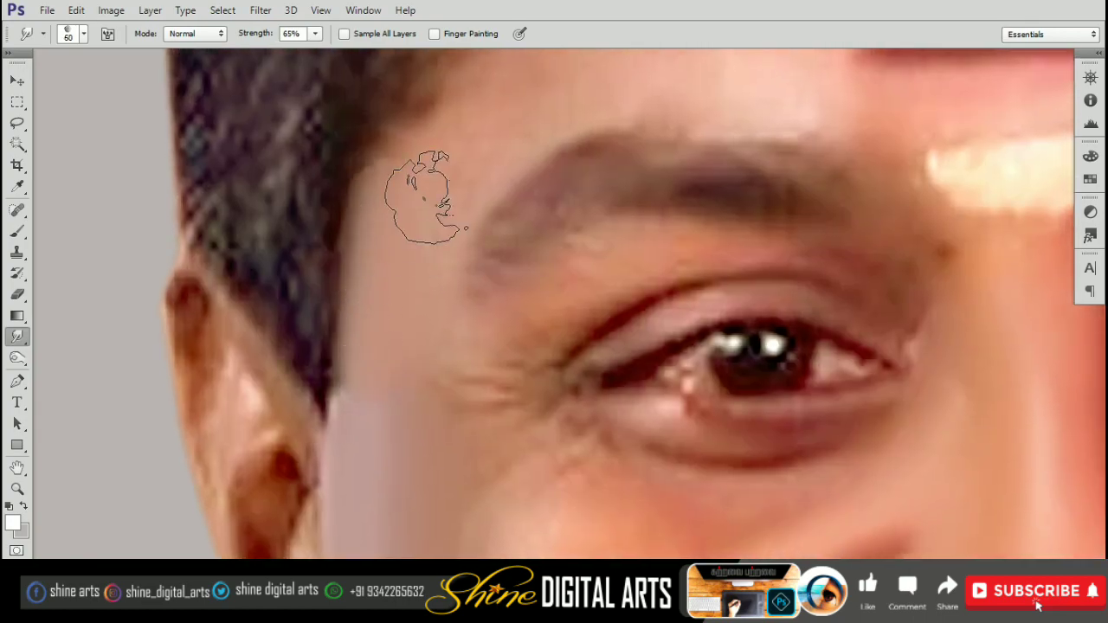
{"action": "scroll", "coordinate": [363, 424], "scroll_direction": "up", "scroll_amount": 3}
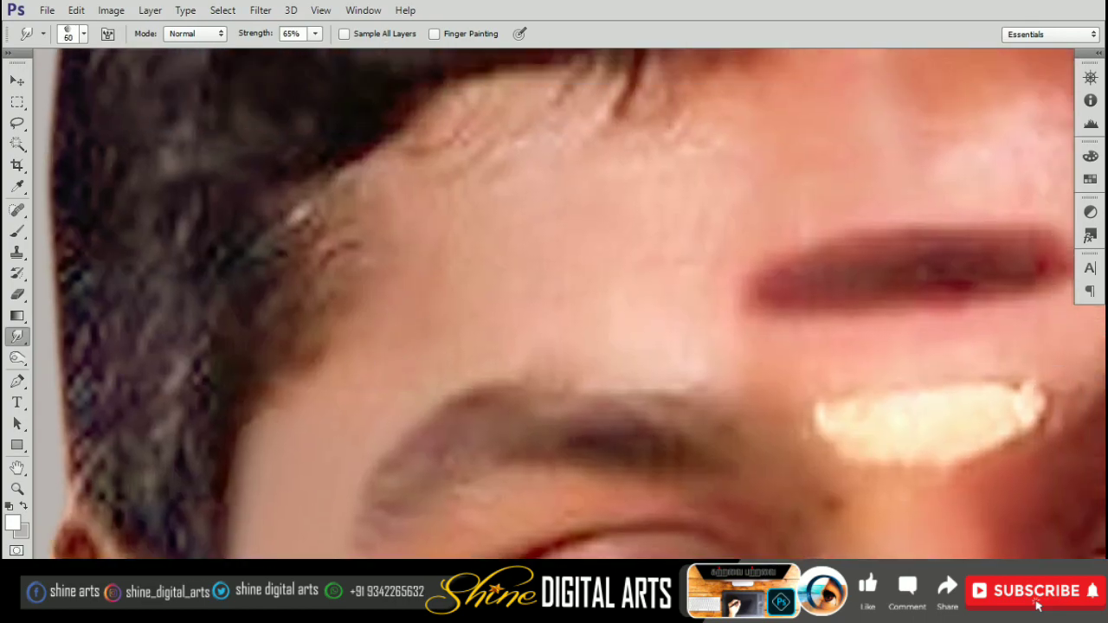
{"action": "scroll", "coordinate": [401, 331], "scroll_direction": "down", "scroll_amount": 2}
{"action": "key", "text": "bracketleft"}
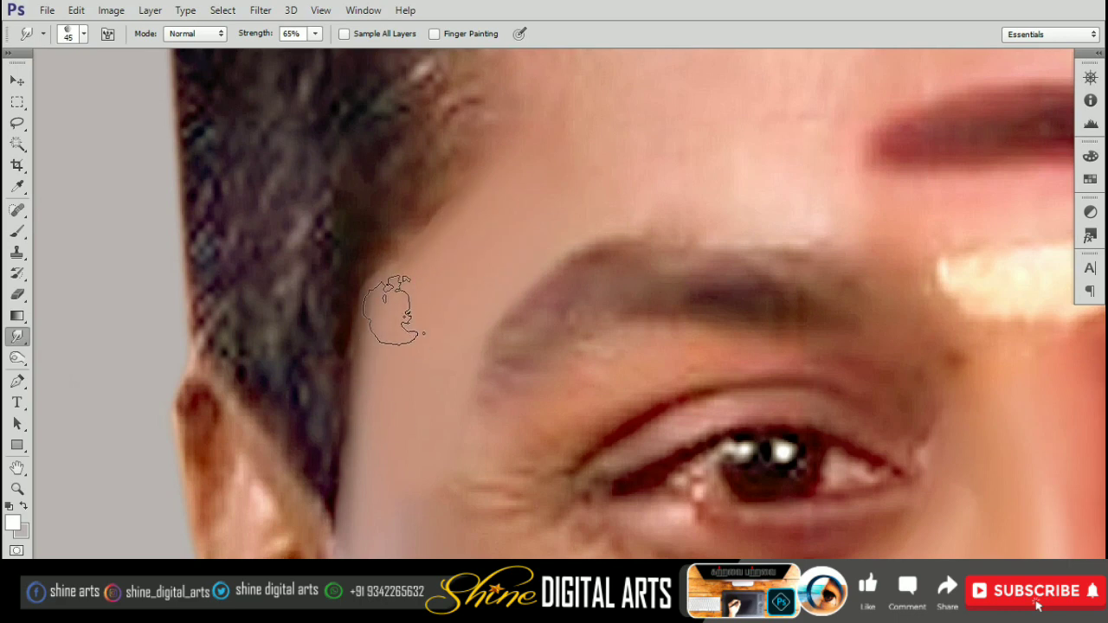
{"action": "left_click_drag", "start_coordinate": [467, 287], "coordinate": [494, 175]}
{"action": "key", "text": "bracketright"}
{"action": "key", "text": "bracketright"}
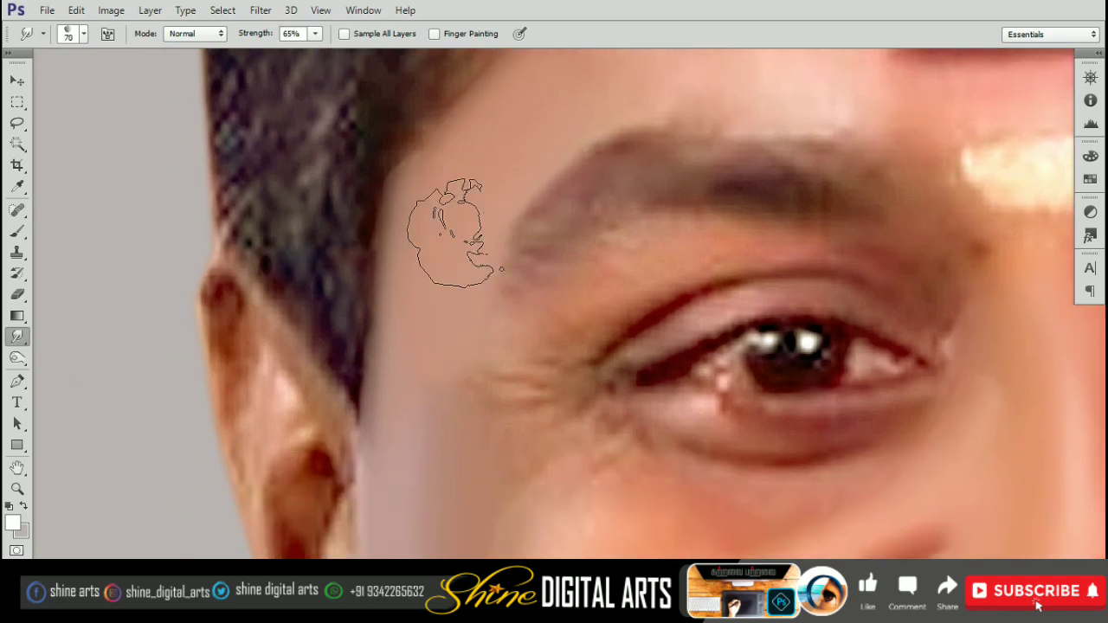
{"action": "scroll", "coordinate": [398, 297], "scroll_direction": "down", "scroll_amount": 2}
{"action": "key", "text": "bracketleft"}
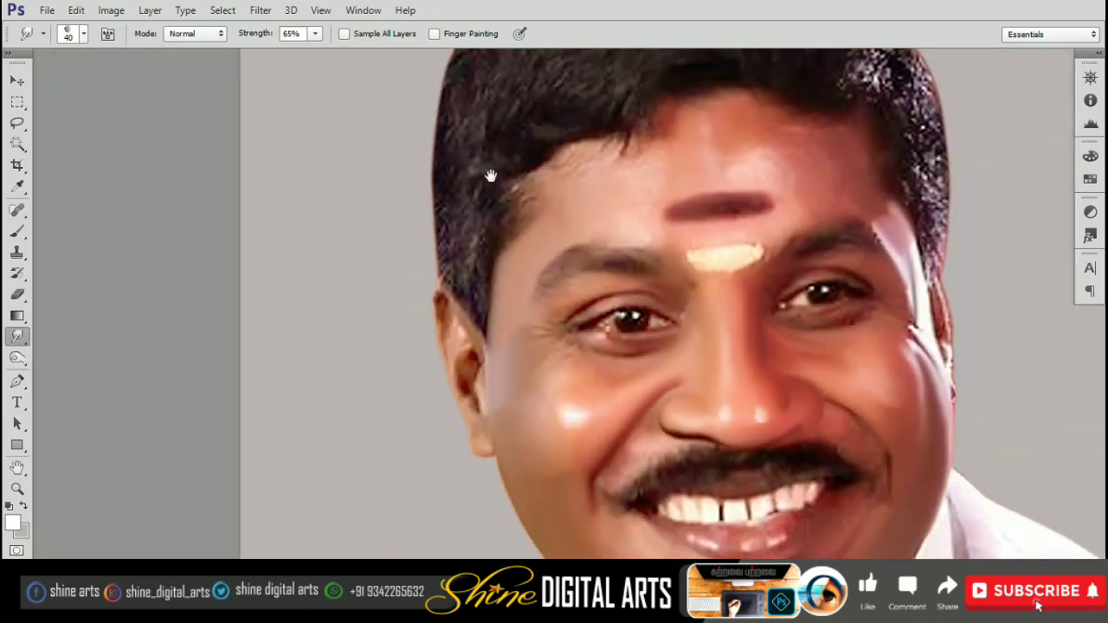
{"action": "mouse_move", "coordinate": [398, 281]}
{"action": "left_mouse_down"}
{"action": "mouse_move", "coordinate": [470, 271]}
{"action": "mouse_move", "coordinate": [508, 153]}
{"action": "left_mouse_up"}
{"action": "key", "text": "bracketright"}
{"action": "key", "text": "bracketleft"}
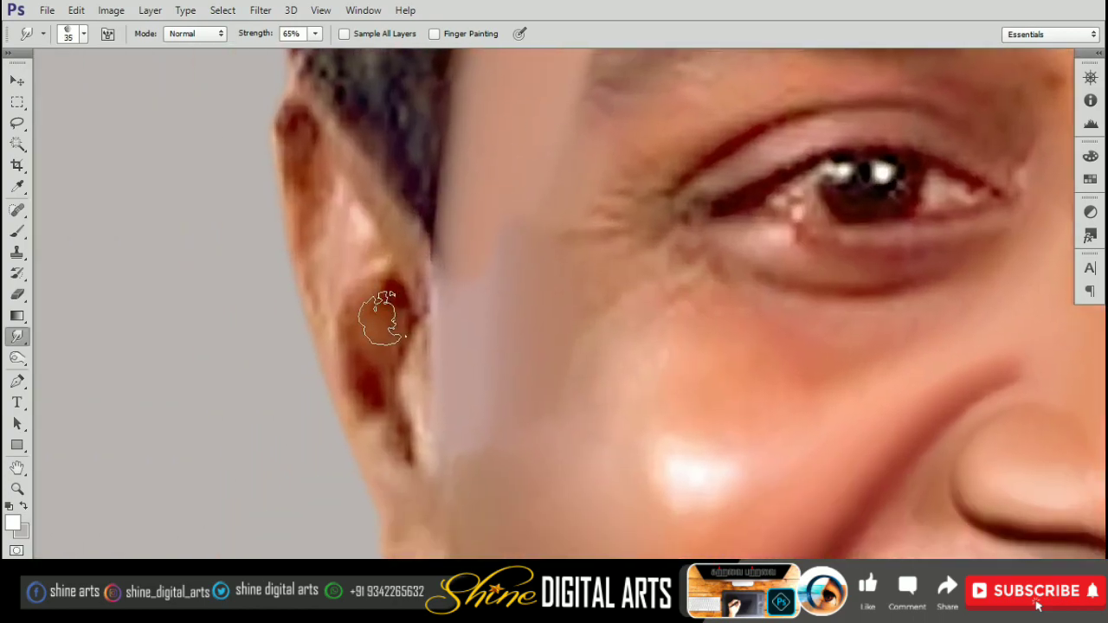
- Smooth the ear's inner folds and rim down toward the earlobe with a smaller brush
{"action": "key", "text": "bracketleft"}
{"action": "key", "text": "bracketleft"}
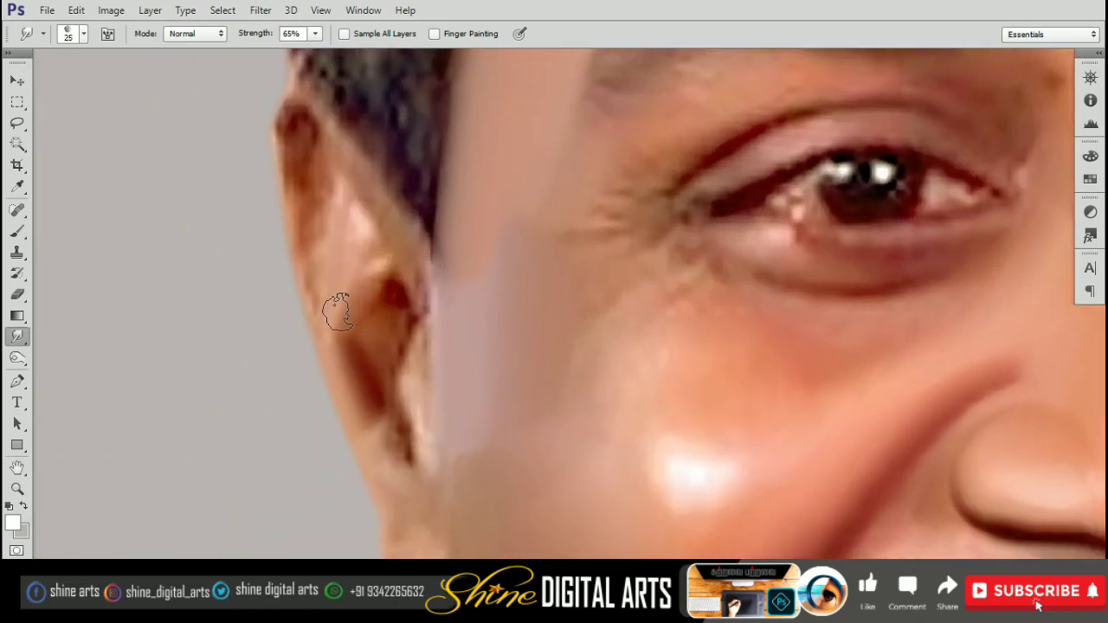
{"action": "left_click_drag", "start_coordinate": [338, 311], "coordinate": [349, 381]}
{"action": "key", "text": "bracketleft"}
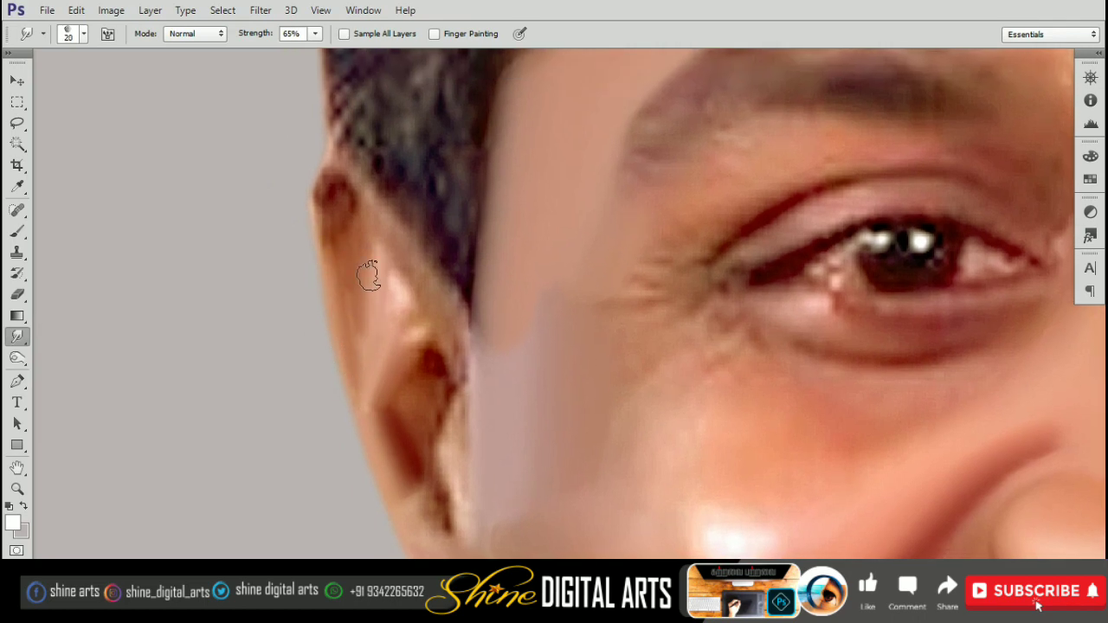
{"action": "left_click_drag", "start_coordinate": [389, 241], "coordinate": [385, 292]}
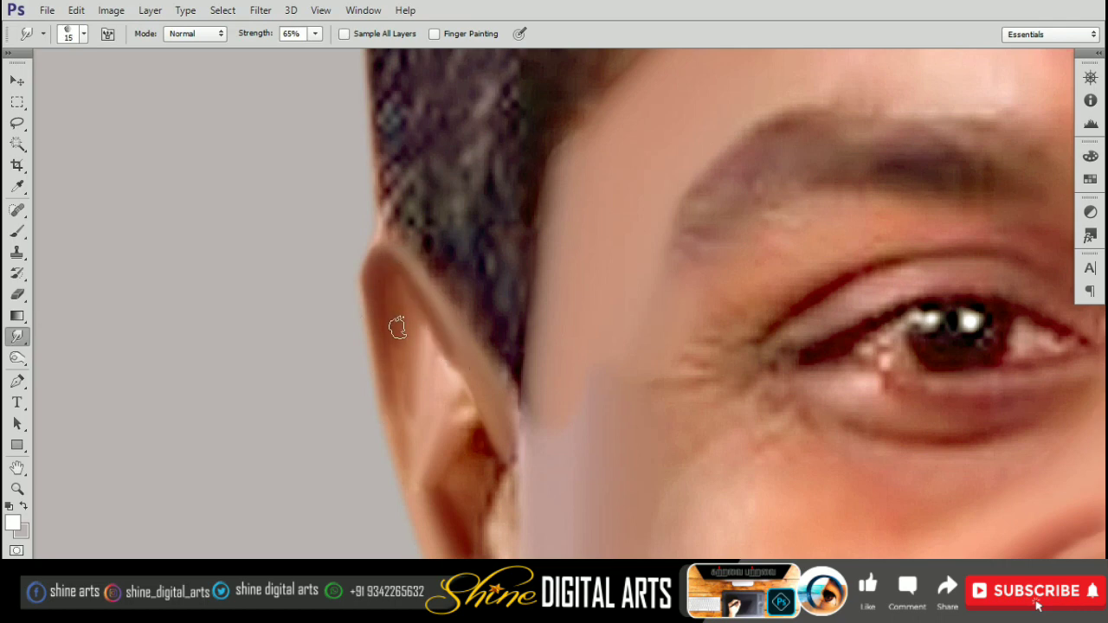
{"action": "left_click_drag", "start_coordinate": [470, 436], "coordinate": [449, 325]}
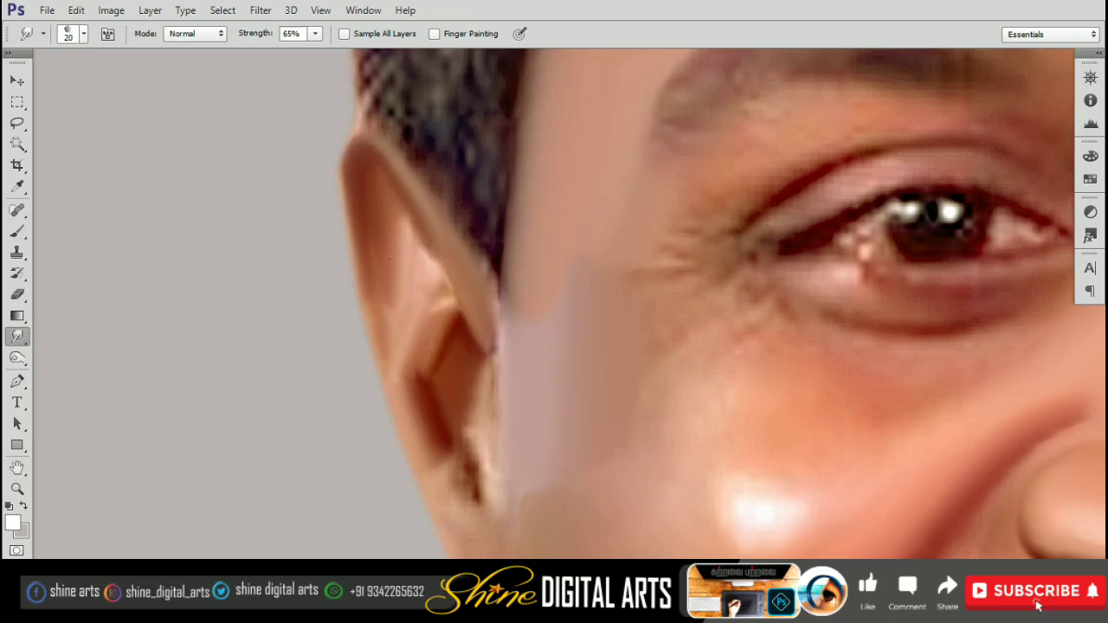
{"action": "key", "text": "bracketright"}
{"action": "left_click_drag", "start_coordinate": [473, 418], "coordinate": [443, 326]}
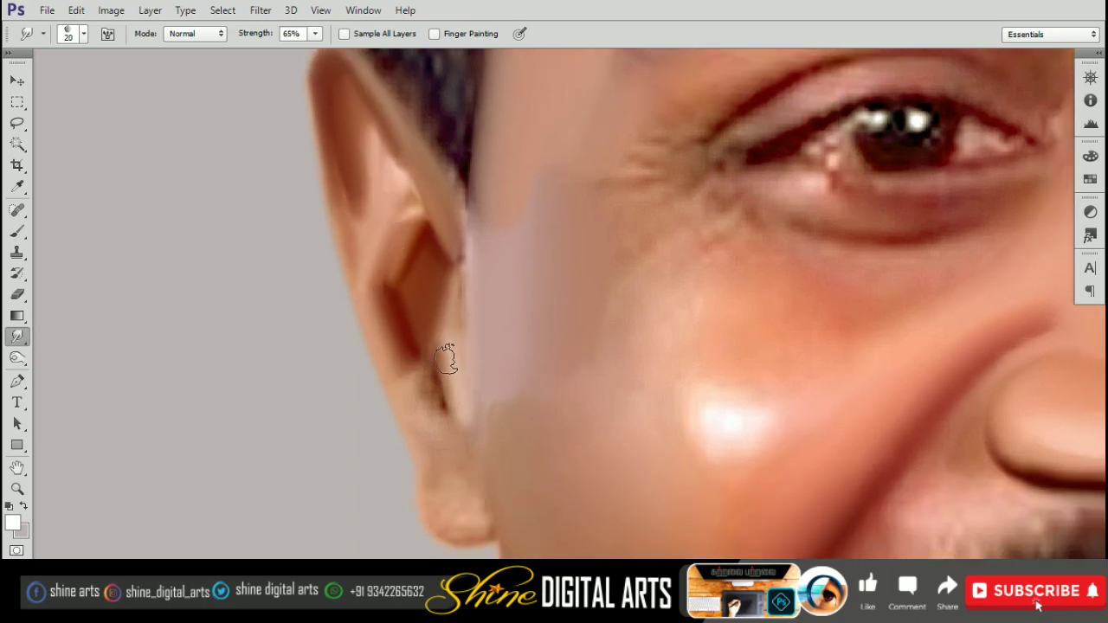
{"action": "key", "text": "bracketright"}
{"action": "scroll", "coordinate": [421, 332], "scroll_direction": "down", "scroll_amount": 3}
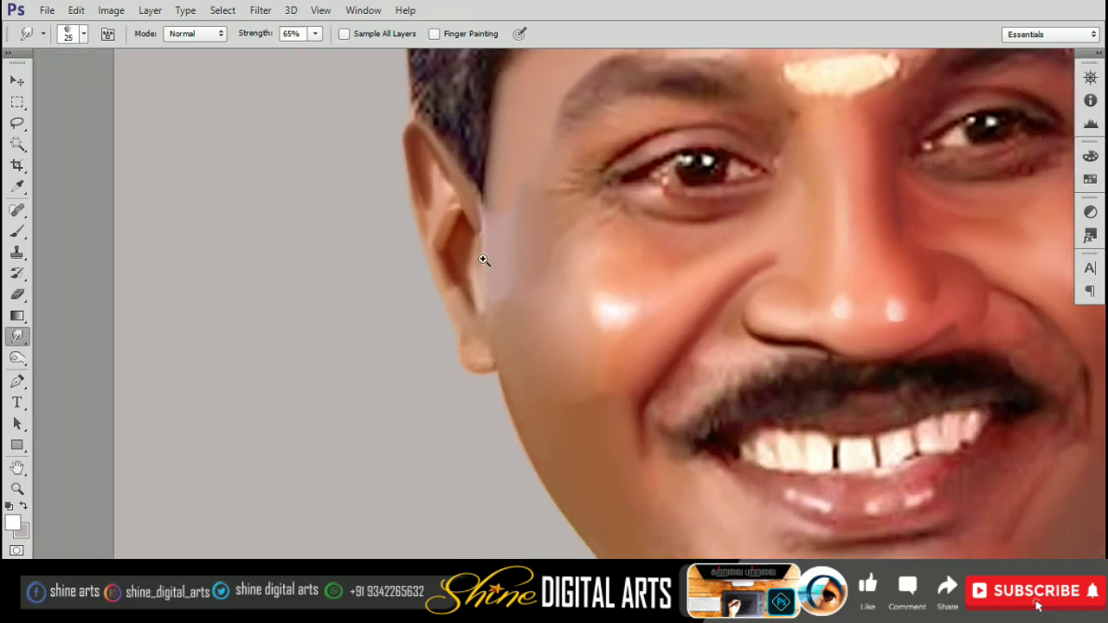
{"action": "left_click_drag", "start_coordinate": [473, 227], "coordinate": [482, 259]}
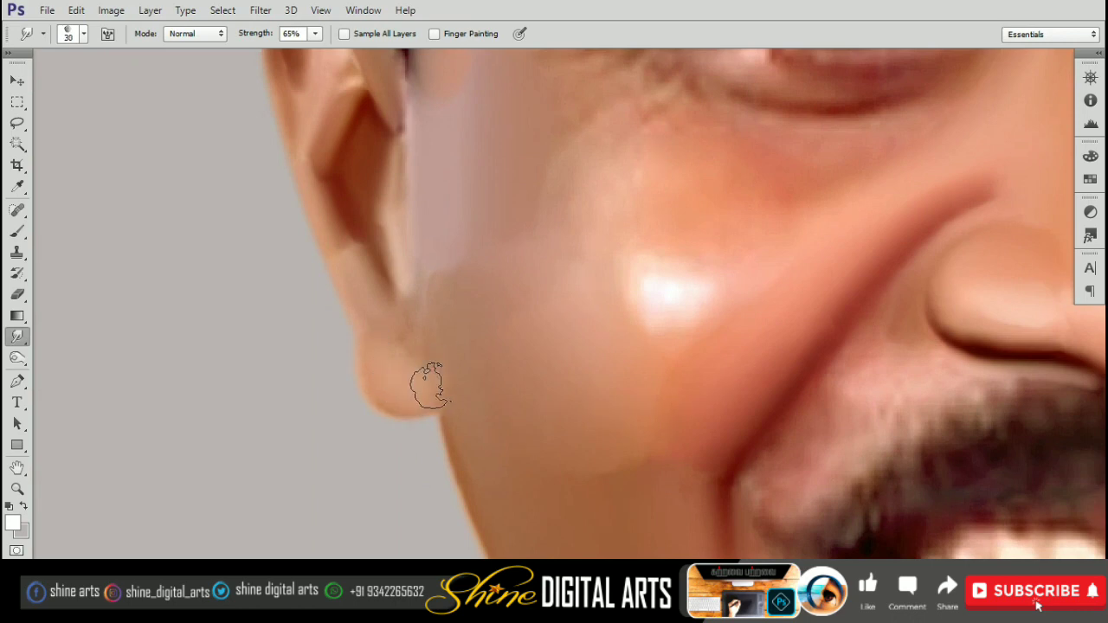
- Smudge the lower cheek and push the cheek highlight toward the upper right
{"action": "key", "text": "]"}
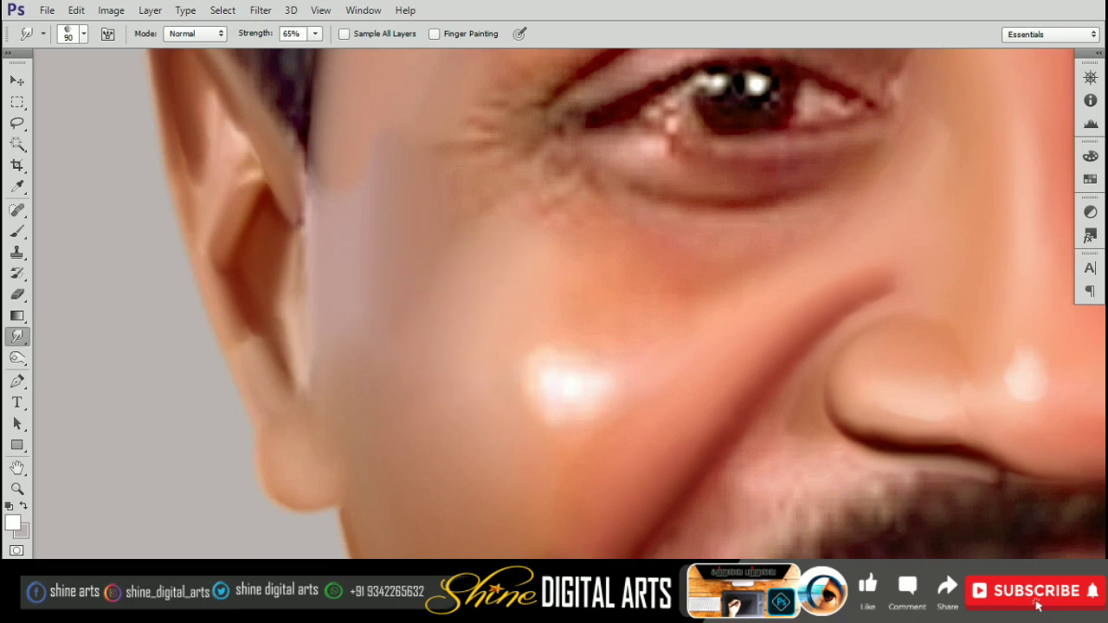
{"action": "key", "text": "]"}
{"action": "key", "text": "]"}
{"action": "left_click_drag", "start_coordinate": [398, 320], "coordinate": [372, 221]}
{"action": "key", "text": "]"}
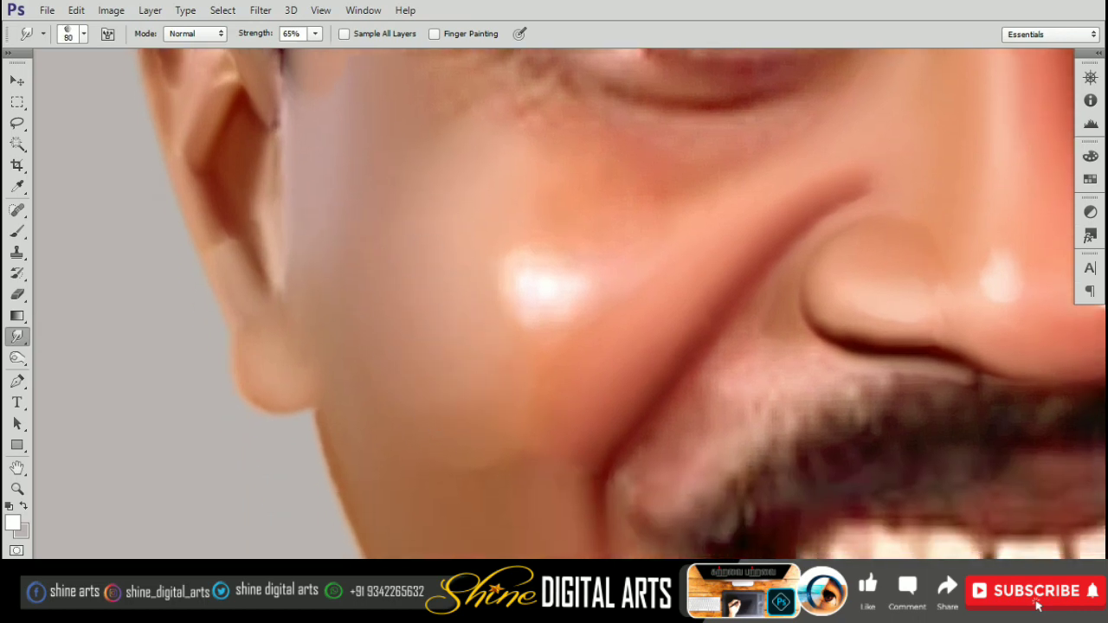
{"action": "left_click_drag", "start_coordinate": [458, 389], "coordinate": [398, 320]}
{"action": "key", "text": "["}
{"action": "key", "text": "["}
{"action": "key", "text": "["}
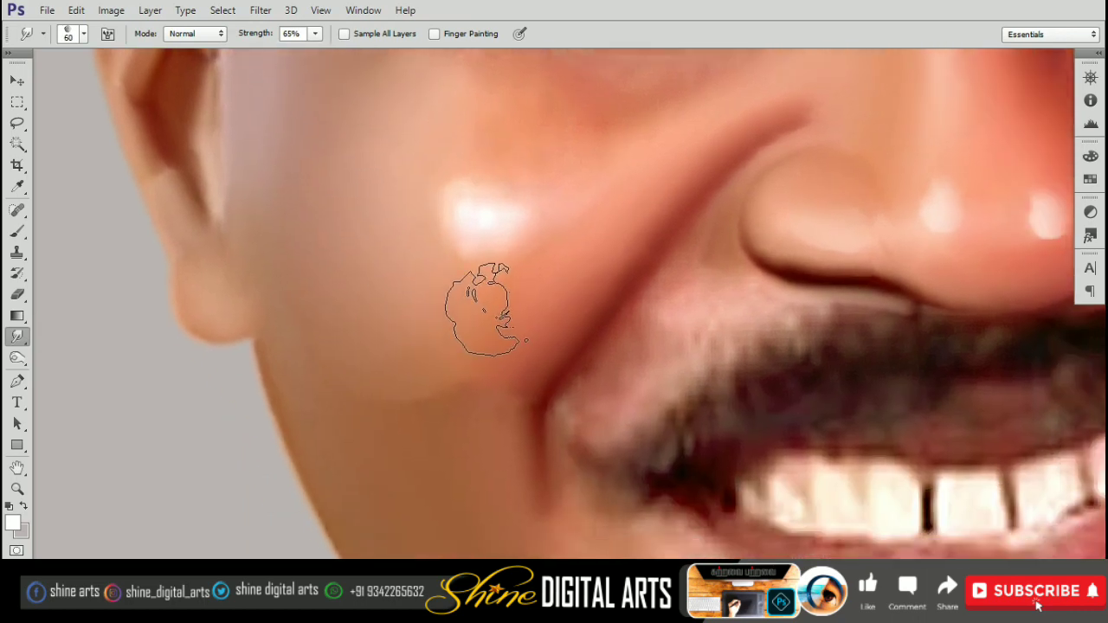
{"action": "key", "text": "]"}
{"action": "key", "text": "]"}
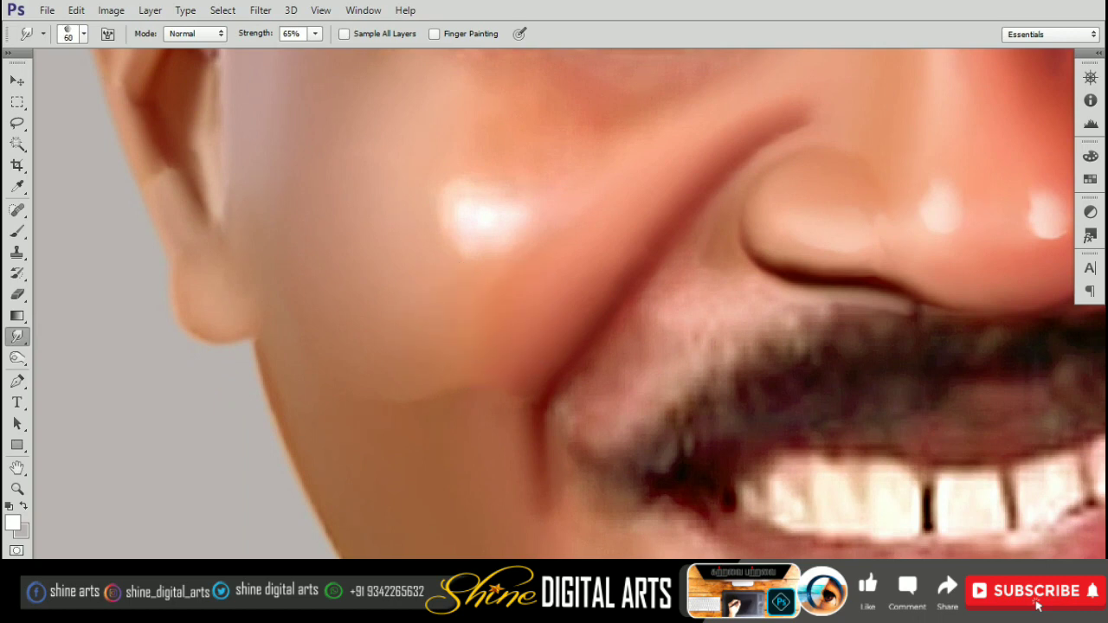
{"action": "left_click_drag", "start_coordinate": [545, 240], "coordinate": [545, 320]}
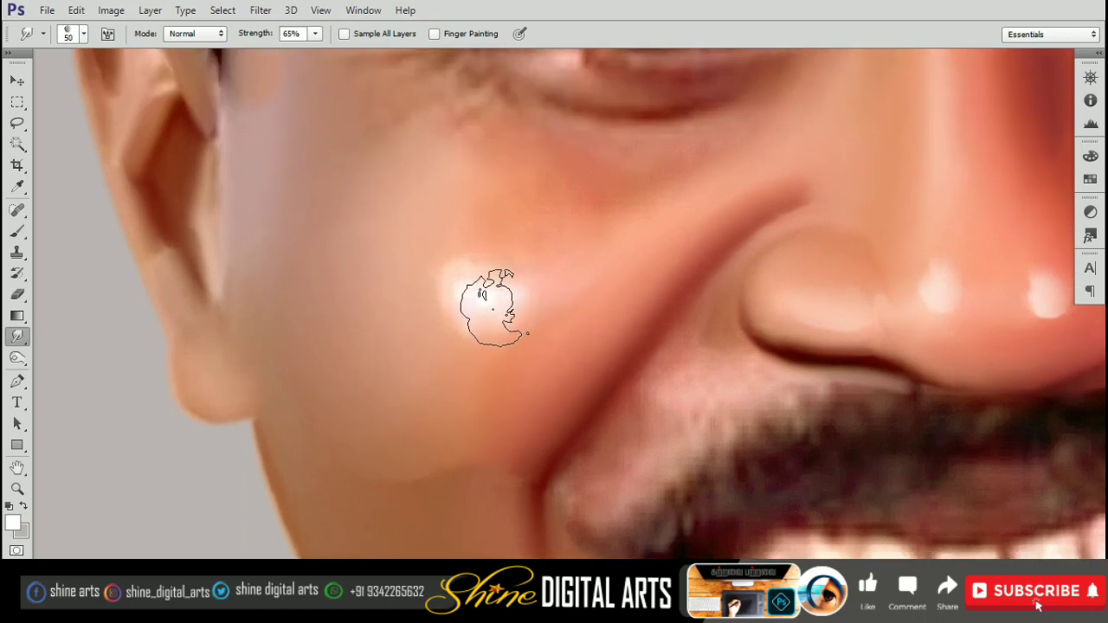
{"action": "key", "text": "]"}
{"action": "key", "text": "]"}
{"action": "key", "text": "]"}
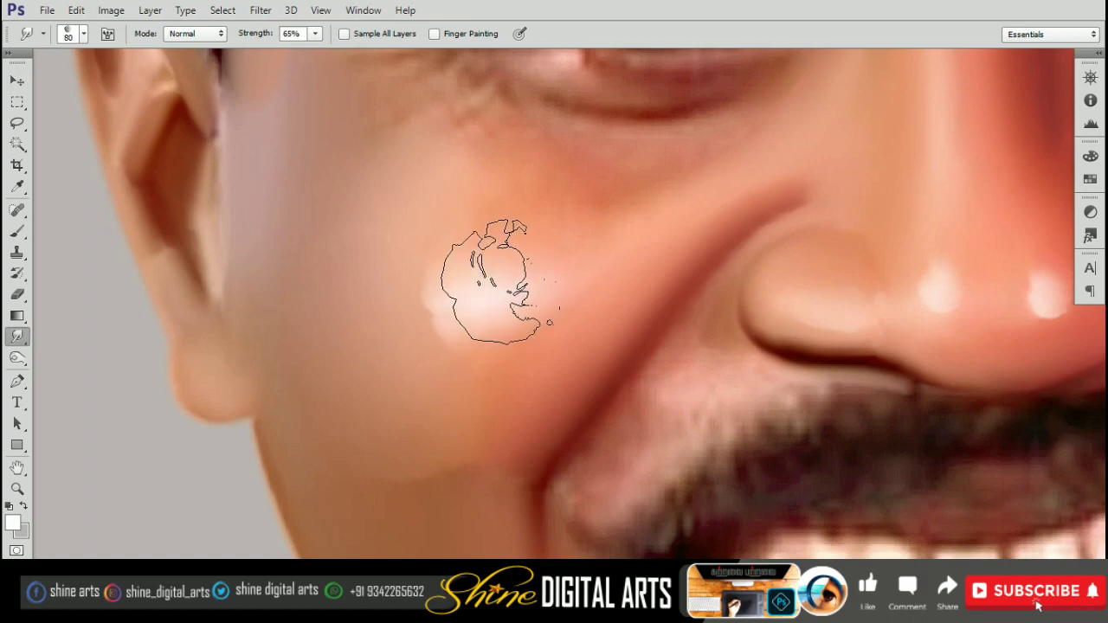
{"action": "key", "text": "["}
{"action": "key", "text": "["}
{"action": "left_click_drag", "start_coordinate": [507, 279], "coordinate": [539, 277]}
- Check the whole face, then refine the cheek highlight with brush sizes up to 90 px
{"action": "key", "text": "ctrl+0"}
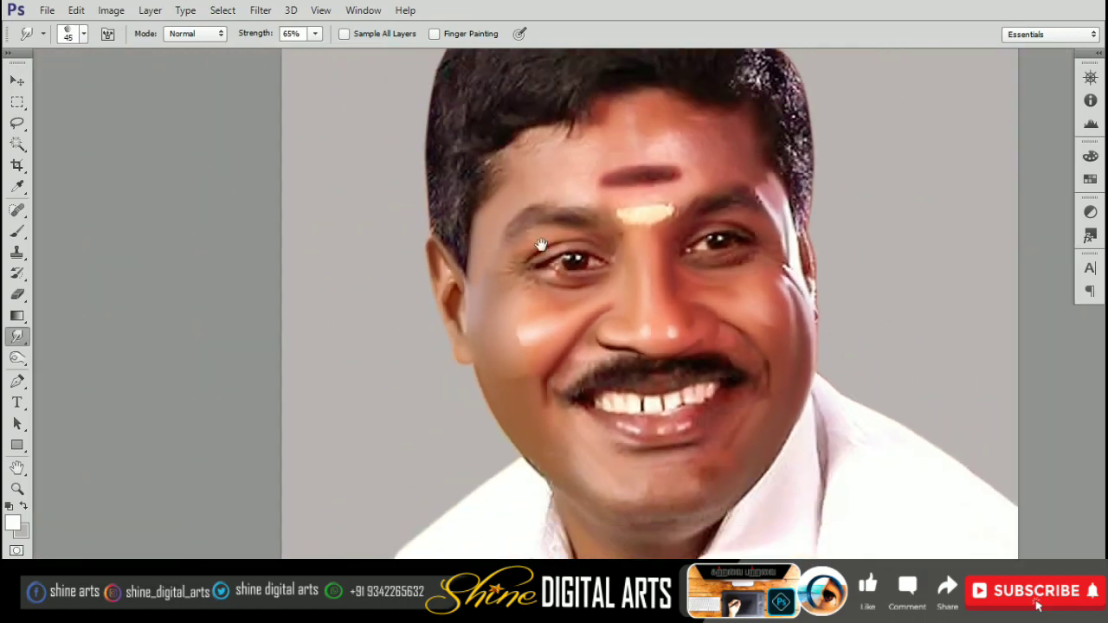
{"action": "key", "text": "ctrl+plus"}
{"action": "key", "text": "ctrl+plus"}
{"action": "key", "text": "]"}
{"action": "key", "text": "]"}
{"action": "key", "text": "]"}
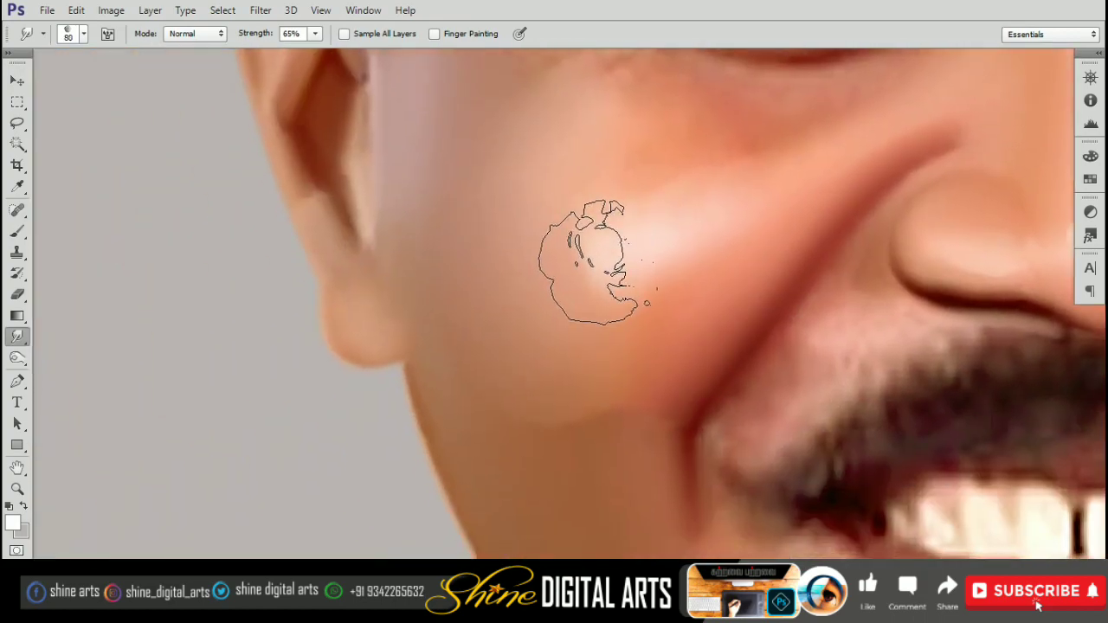
{"action": "key", "text": "]"}
{"action": "key", "text": "]"}
{"action": "key", "text": "]"}
{"action": "key", "text": "["}
{"action": "key", "text": "["}
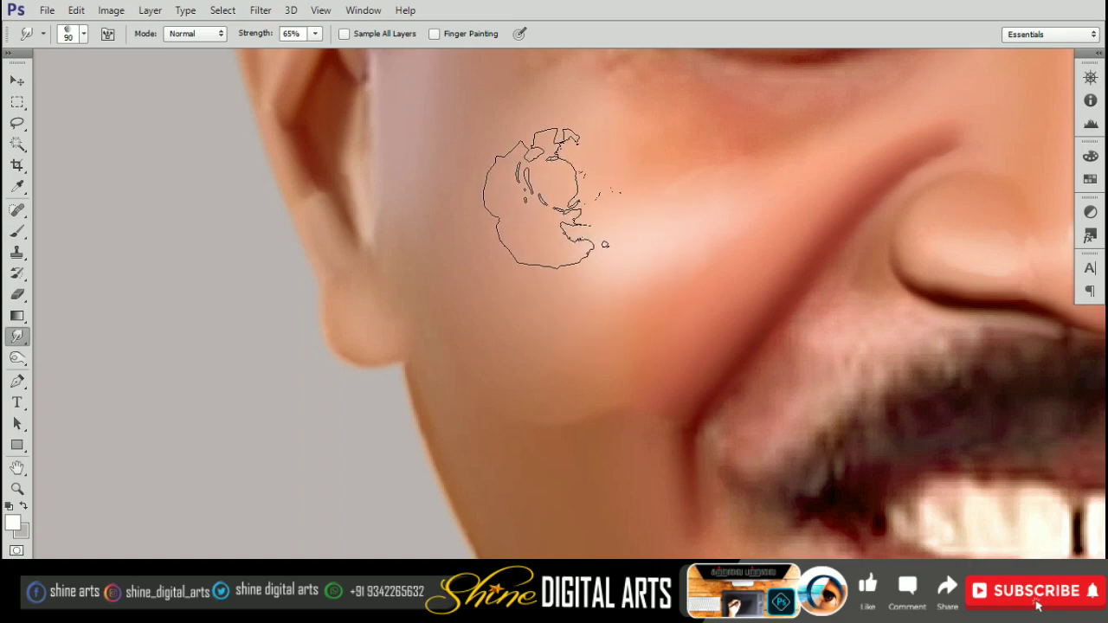
{"action": "key", "text": "["}
{"action": "key", "text": "["}
{"action": "key", "text": "["}
{"action": "scroll", "coordinate": [524, 248], "scroll_direction": "up", "scroll_amount": 2}
{"action": "scroll", "coordinate": [484, 234], "scroll_direction": "up", "scroll_amount": 5}
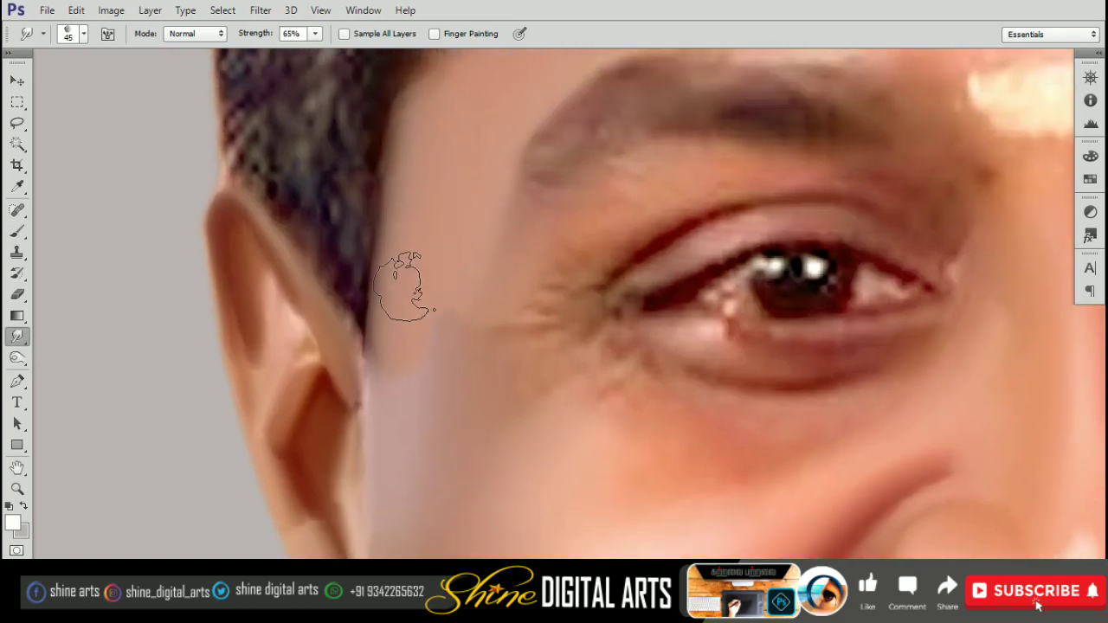
{"action": "key", "text": "ctrl+minus"}
{"action": "scroll", "coordinate": [519, 260], "scroll_direction": "down", "scroll_amount": 5}
{"action": "mouse_move", "coordinate": [536, 291]}
{"action": "left_mouse_down"}
{"action": "mouse_move", "coordinate": [529, 202]}
{"action": "mouse_move", "coordinate": [549, 289]}
{"action": "left_mouse_up"}
{"action": "scroll", "coordinate": [507, 285], "scroll_direction": "up", "scroll_amount": 3}
- Trace a closed Pen path around the nostril-to-mustache fold and convert it to a selection
{"action": "key", "text": "p"}
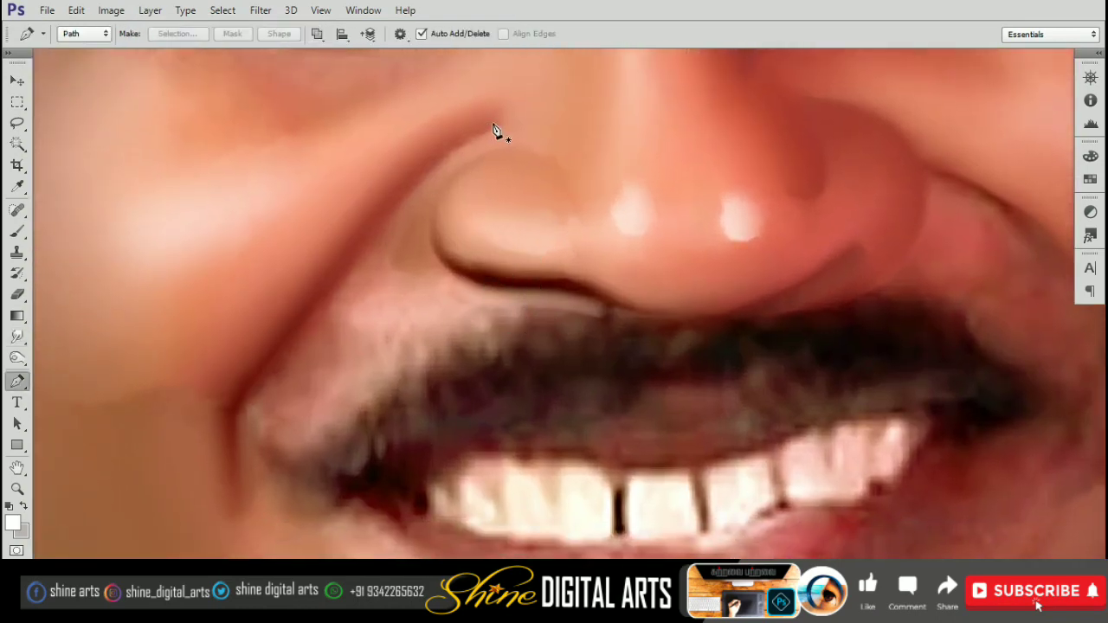
{"action": "scroll", "coordinate": [433, 173], "scroll_direction": "down", "scroll_amount": 3}
{"action": "left_click", "coordinate": [375, 212]}
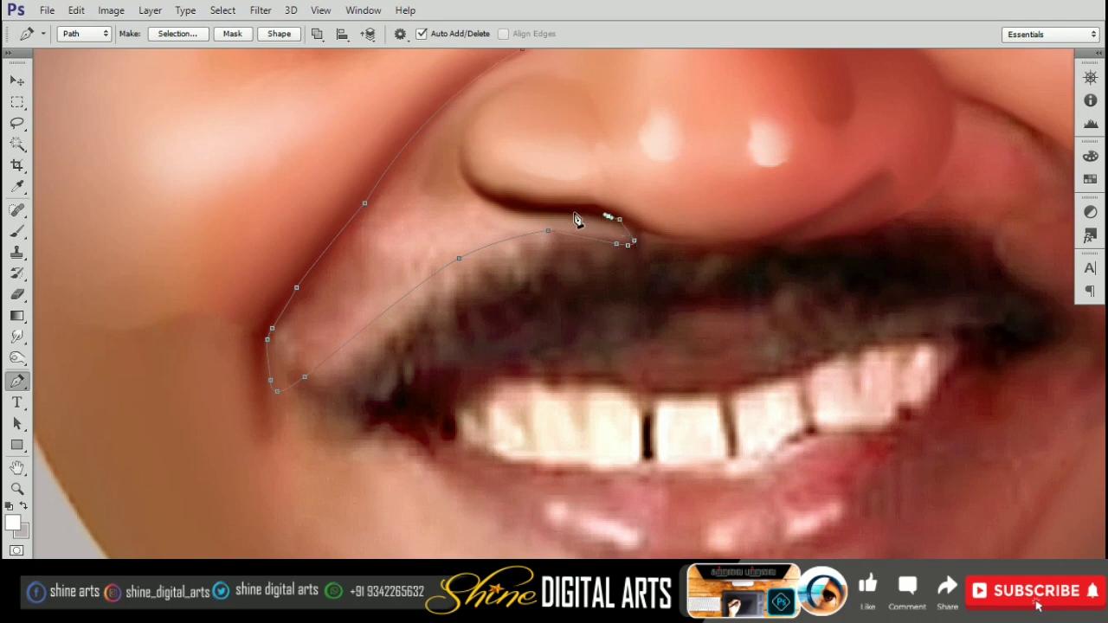
{"action": "left_click_drag", "start_coordinate": [464, 112], "coordinate": [488, 61]}
{"action": "scroll", "coordinate": [484, 97], "scroll_direction": "up", "scroll_amount": 1}
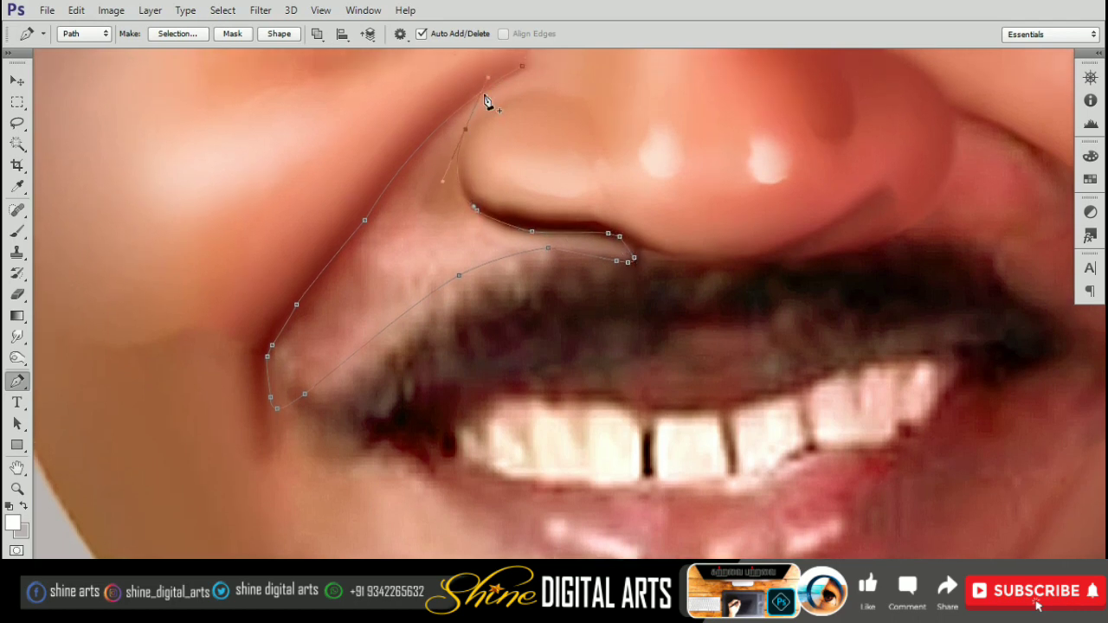
{"action": "left_click", "coordinate": [522, 66]}
{"action": "key", "text": "ctrl+Return"}
- Feather the fold selection twice to soften its edges
{"action": "key", "text": "m"}
{"action": "right_click", "coordinate": [468, 250]}
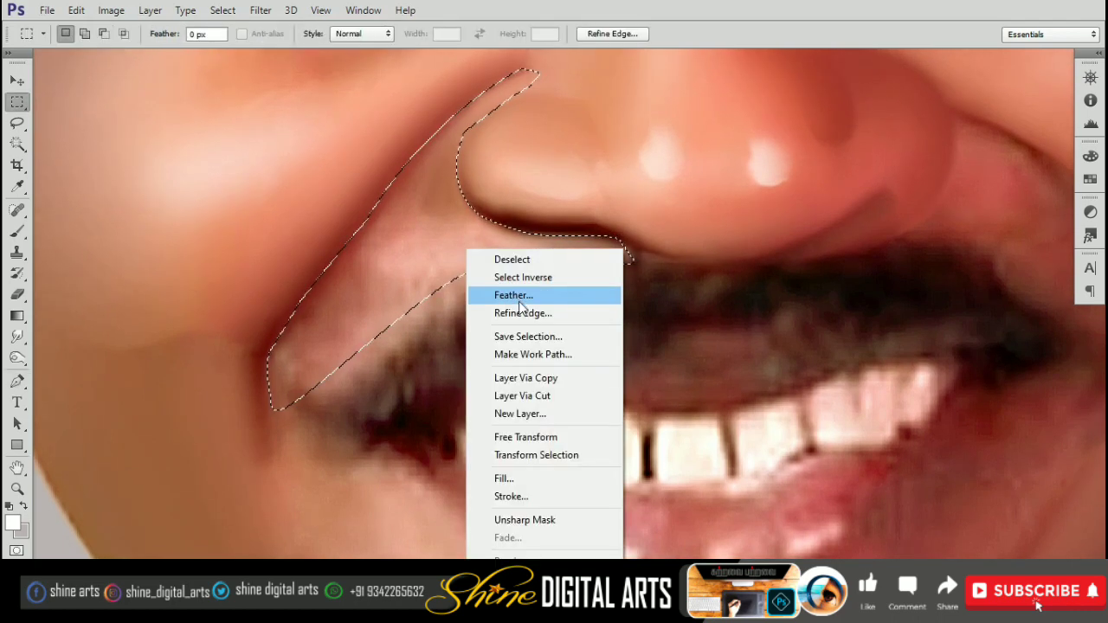
{"action": "left_click", "coordinate": [520, 299]}
{"action": "key", "text": "Return"}
{"action": "right_click", "coordinate": [534, 250]}
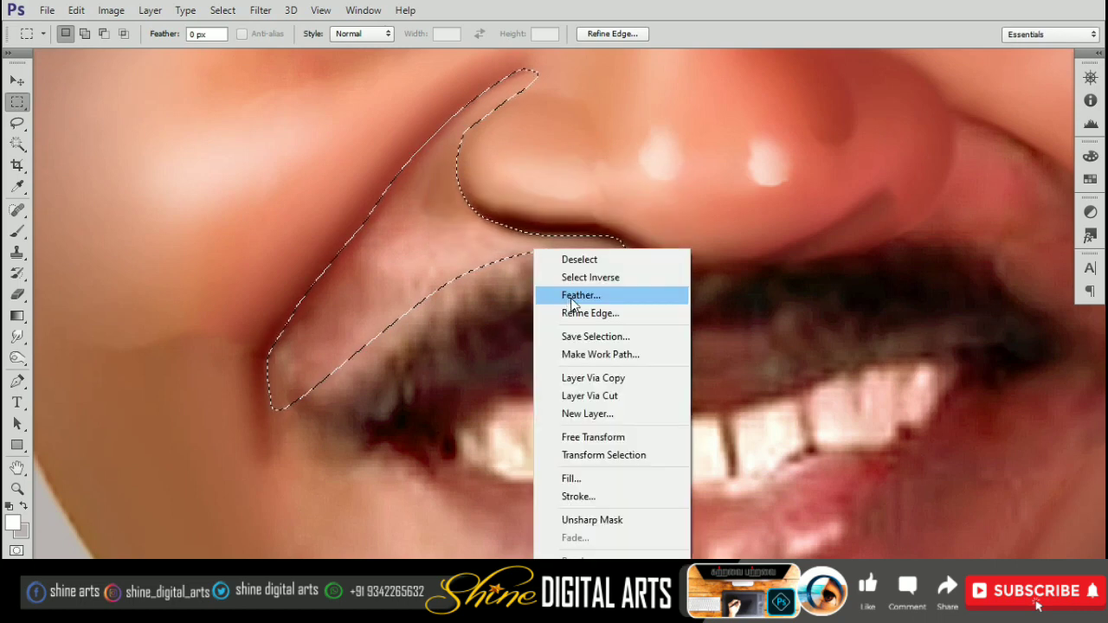
{"action": "left_click", "coordinate": [571, 295]}
{"action": "key", "text": "Return"}
- Zoom in and smudge the skin inside the selected fold with the Smudge tool
{"action": "key", "text": "r"}
{"action": "key", "text": "ctrl+plus"}
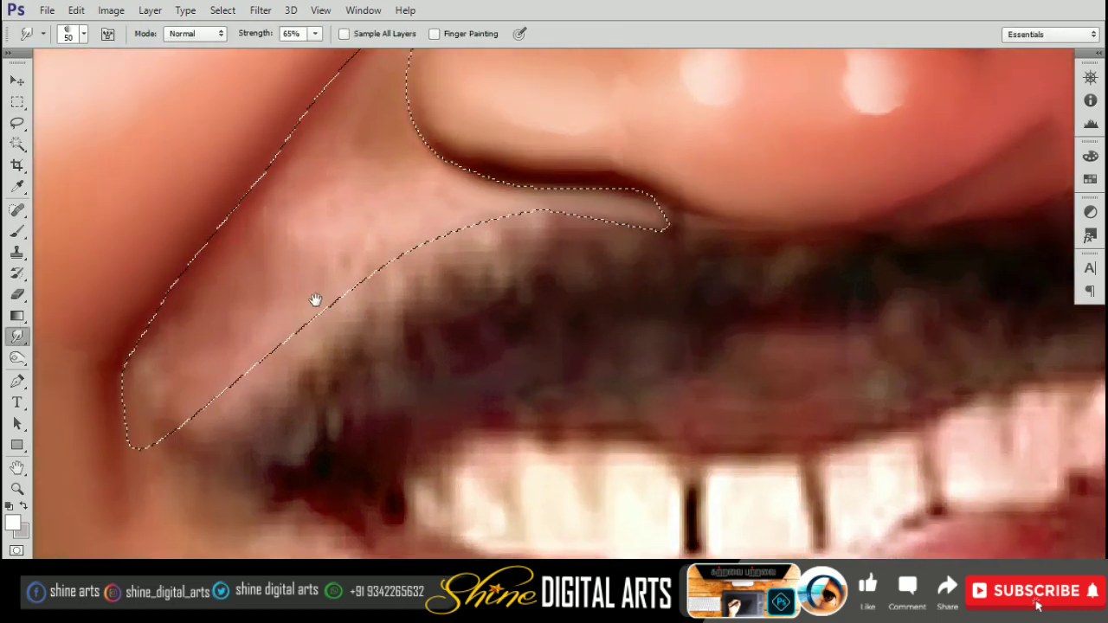
{"action": "left_click_drag", "start_coordinate": [315, 299], "coordinate": [421, 306]}
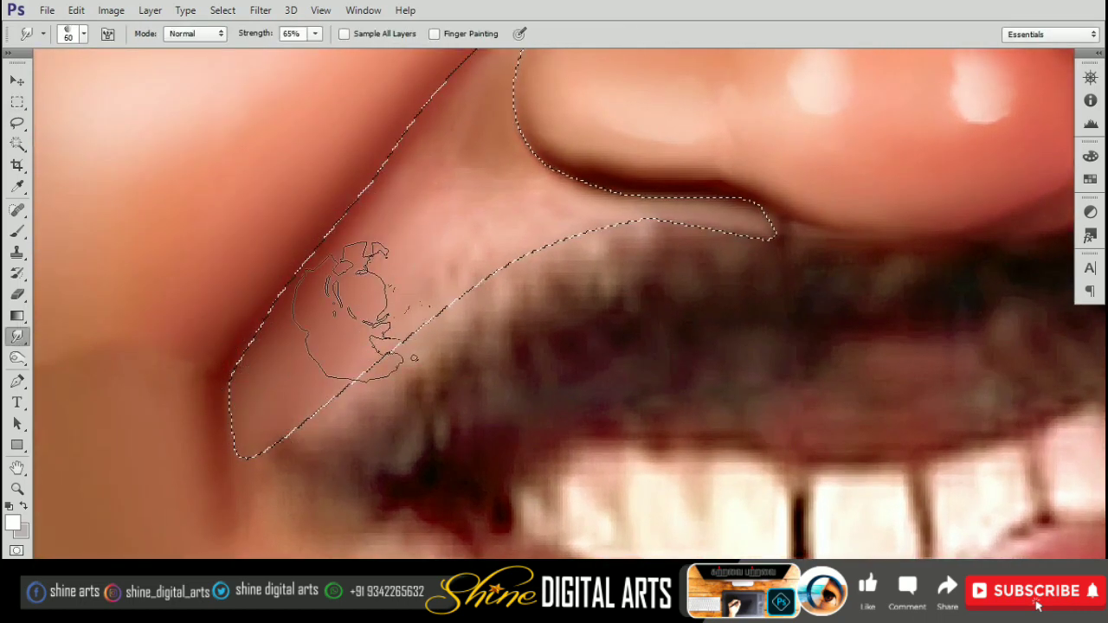
{"action": "left_click_drag", "start_coordinate": [351, 312], "coordinate": [294, 437]}
{"action": "key", "text": "bracketleft"}
{"action": "key", "text": "bracketleft"}
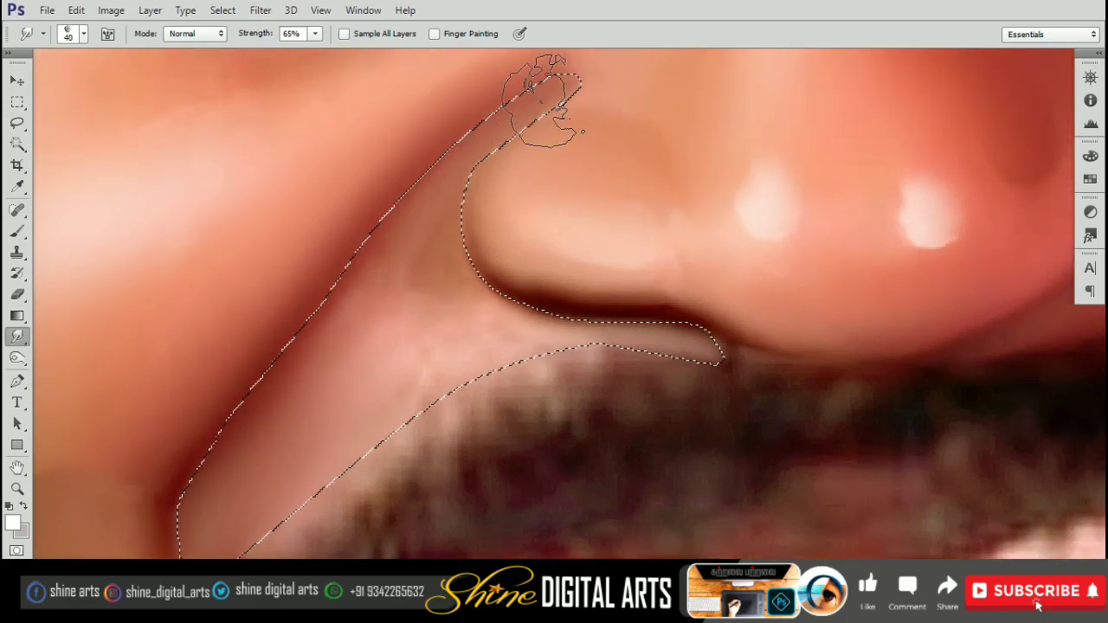
{"action": "key", "text": "bracketright"}
{"action": "mouse_move", "coordinate": [384, 321]}
{"action": "left_mouse_down"}
{"action": "mouse_move", "coordinate": [290, 415]}
{"action": "mouse_move", "coordinate": [438, 263]}
{"action": "left_mouse_up"}
{"action": "key", "text": "bracketright"}
{"action": "key", "text": "bracketright"}
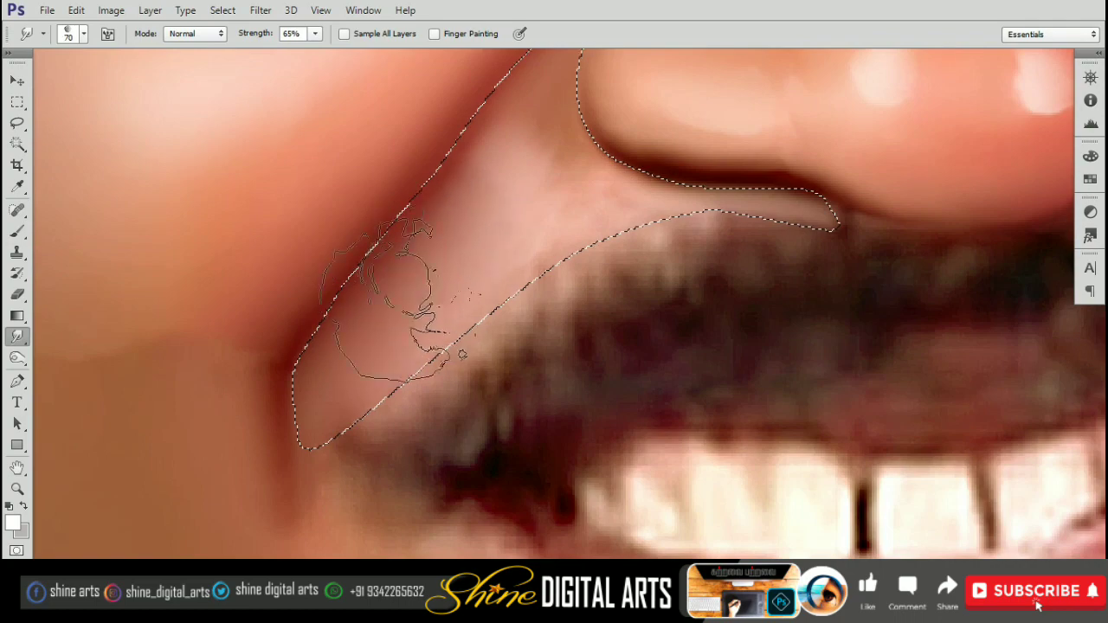
{"action": "left_click_drag", "start_coordinate": [385, 302], "coordinate": [329, 389]}
{"action": "key", "text": "bracketleft"}
{"action": "key", "text": "bracketleft"}
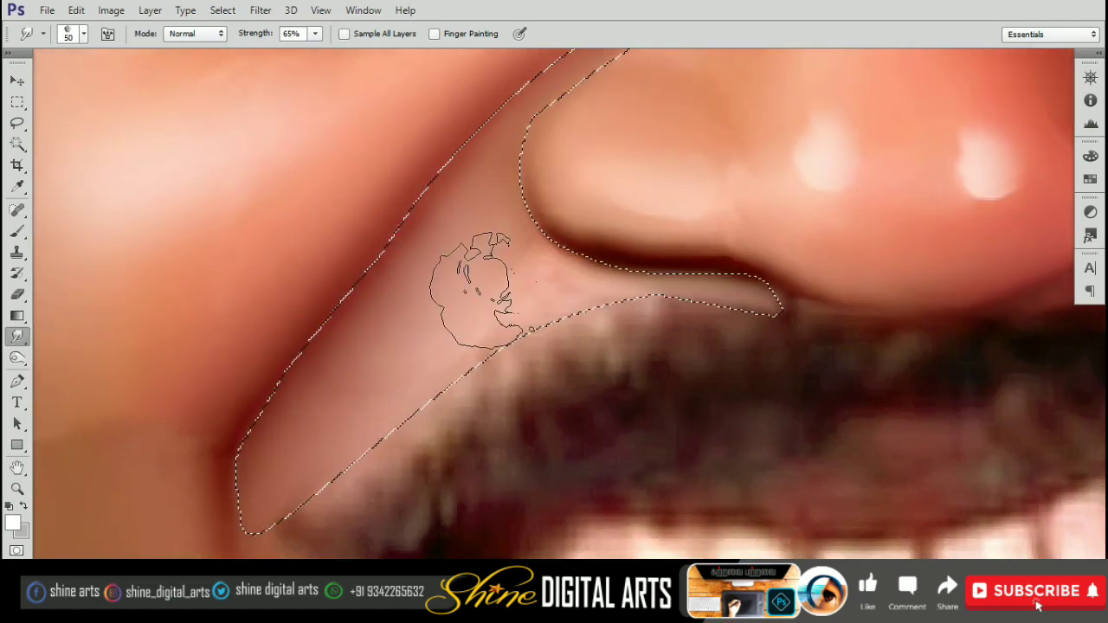
{"action": "left_click_drag", "start_coordinate": [475, 290], "coordinate": [426, 261]}
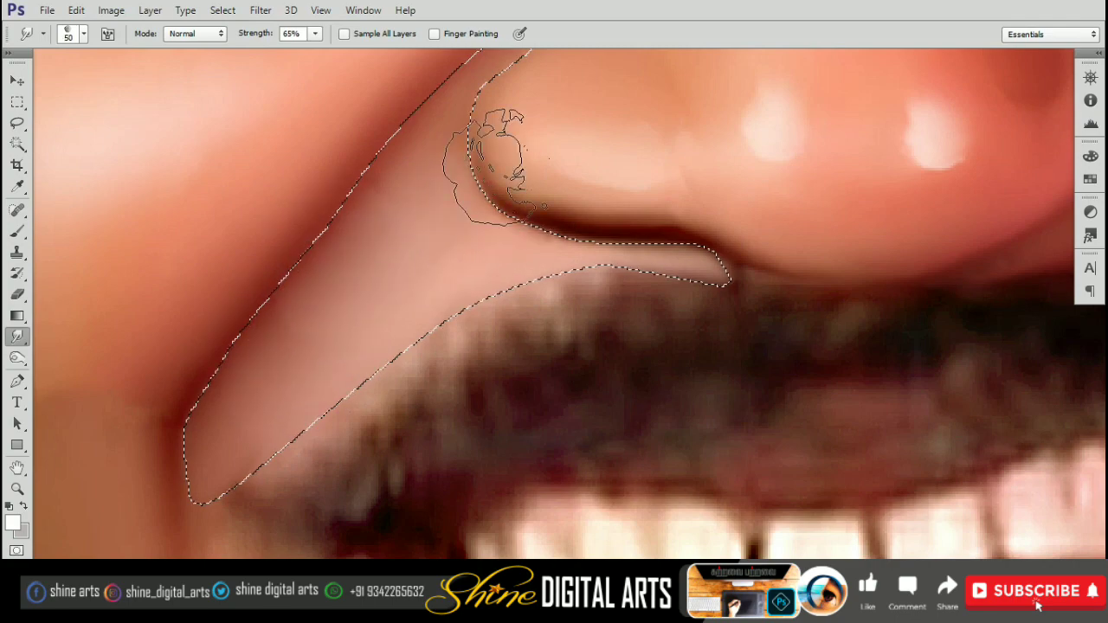
- Finish blending the fold beside the nose with a progressively smaller brush
{"action": "scroll", "coordinate": [493, 165], "scroll_direction": "up", "scroll_amount": 2}
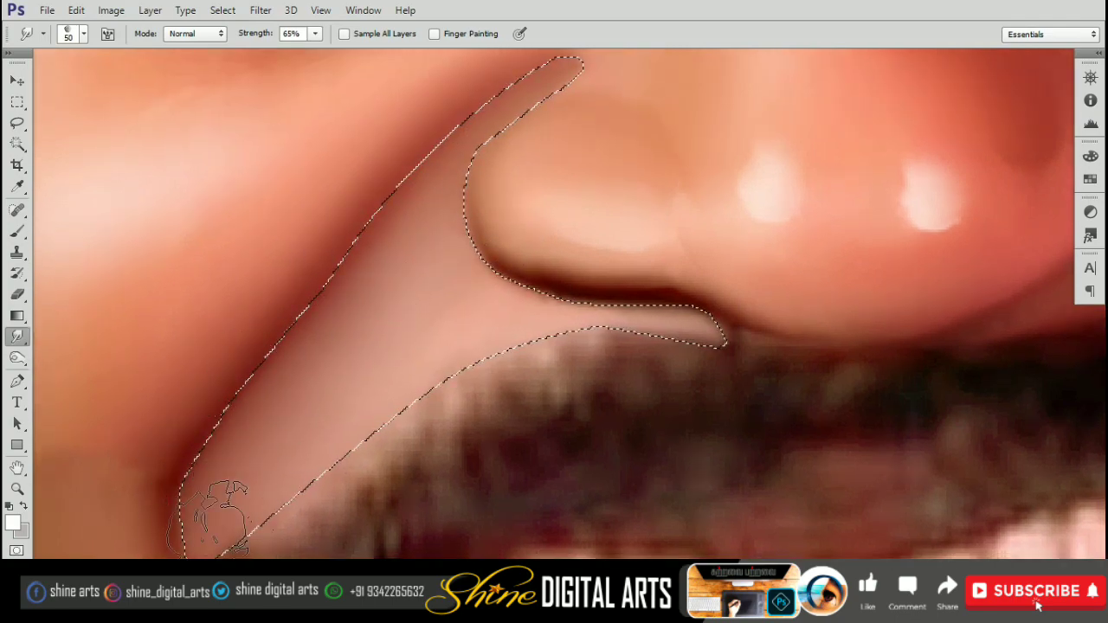
{"action": "scroll", "coordinate": [453, 247], "scroll_direction": "down", "scroll_amount": 3}
{"action": "scroll", "coordinate": [559, 289], "scroll_direction": "down", "scroll_amount": 3}
{"action": "scroll", "coordinate": [671, 308], "scroll_direction": "down", "scroll_amount": 2}
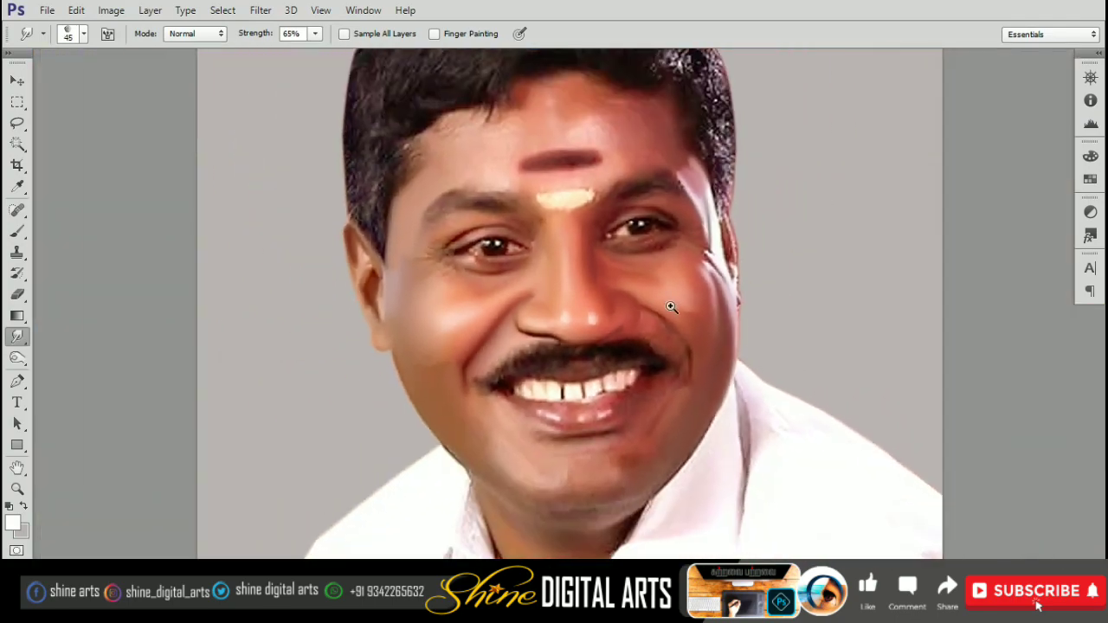
{"action": "scroll", "coordinate": [671, 307], "scroll_direction": "up", "scroll_amount": 4}
{"action": "scroll", "coordinate": [609, 319], "scroll_direction": "up", "scroll_amount": 1}
{"action": "key", "text": "bracketleft"}
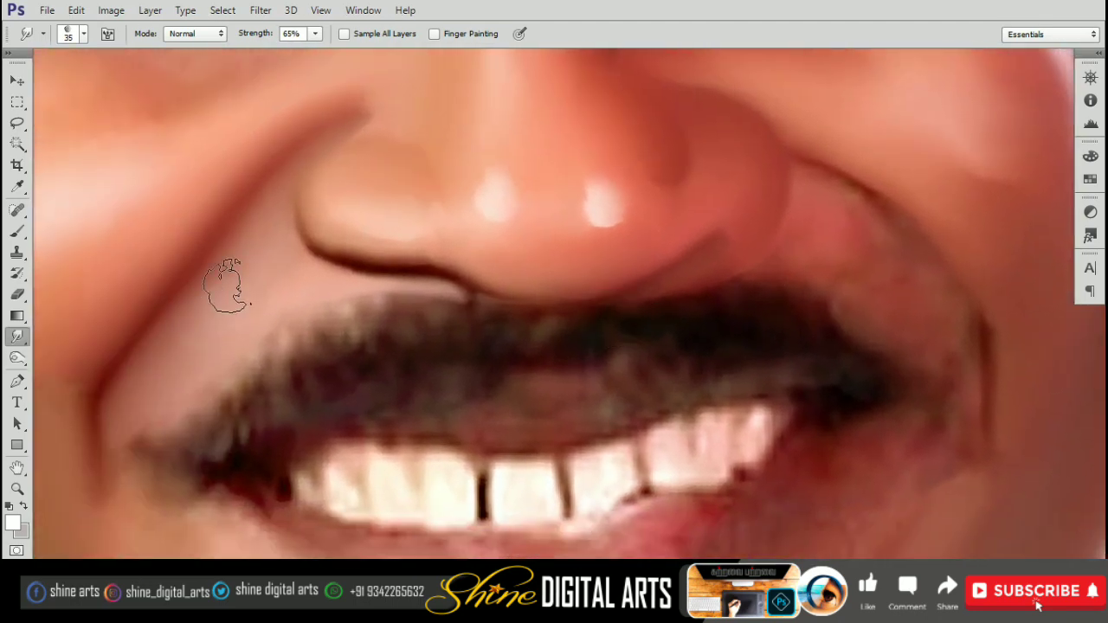
{"action": "key", "text": "bracketleft"}
{"action": "scroll", "coordinate": [250, 329], "scroll_direction": "down", "scroll_amount": 1}
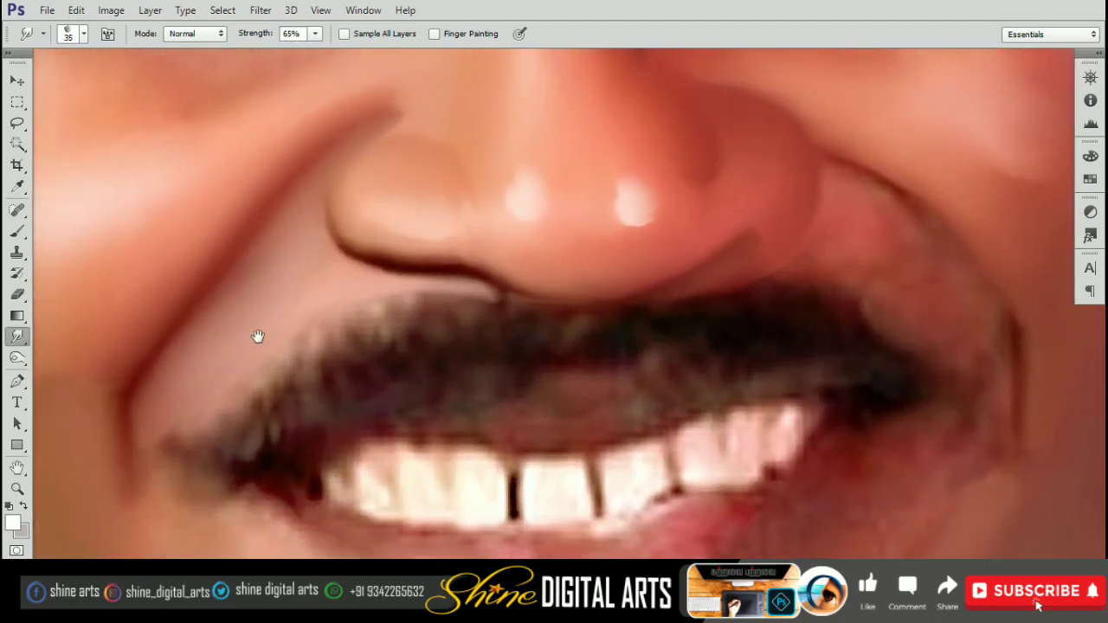
{"action": "scroll", "coordinate": [244, 316], "scroll_direction": "up", "scroll_amount": 1}
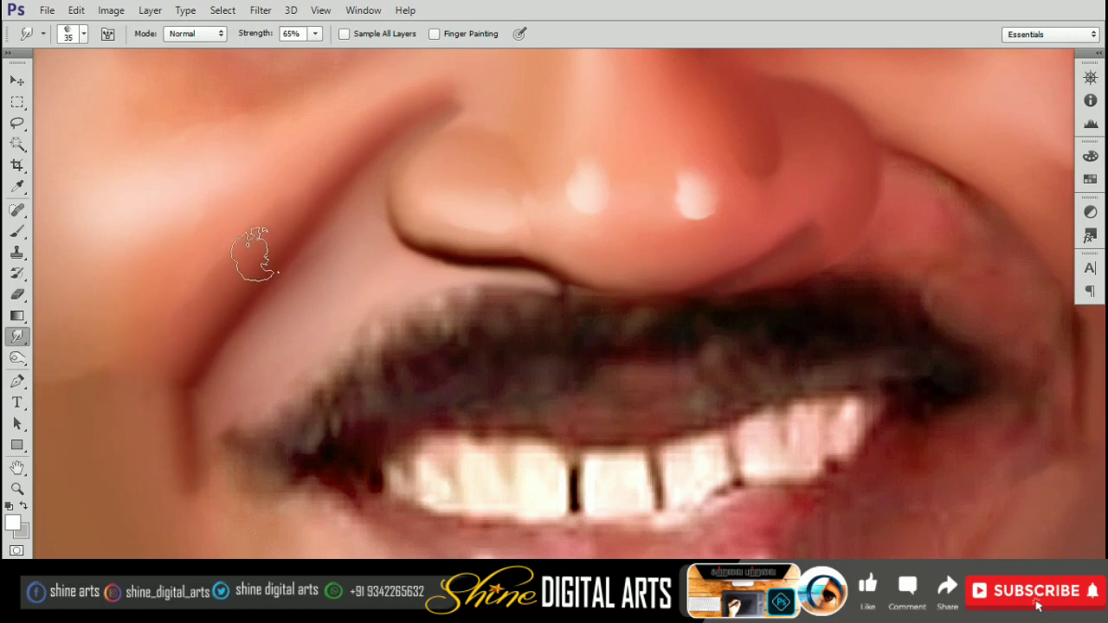
{"action": "scroll", "coordinate": [383, 173], "scroll_direction": "down", "scroll_amount": 3}
{"action": "scroll", "coordinate": [631, 297], "scroll_direction": "up", "scroll_amount": 3}
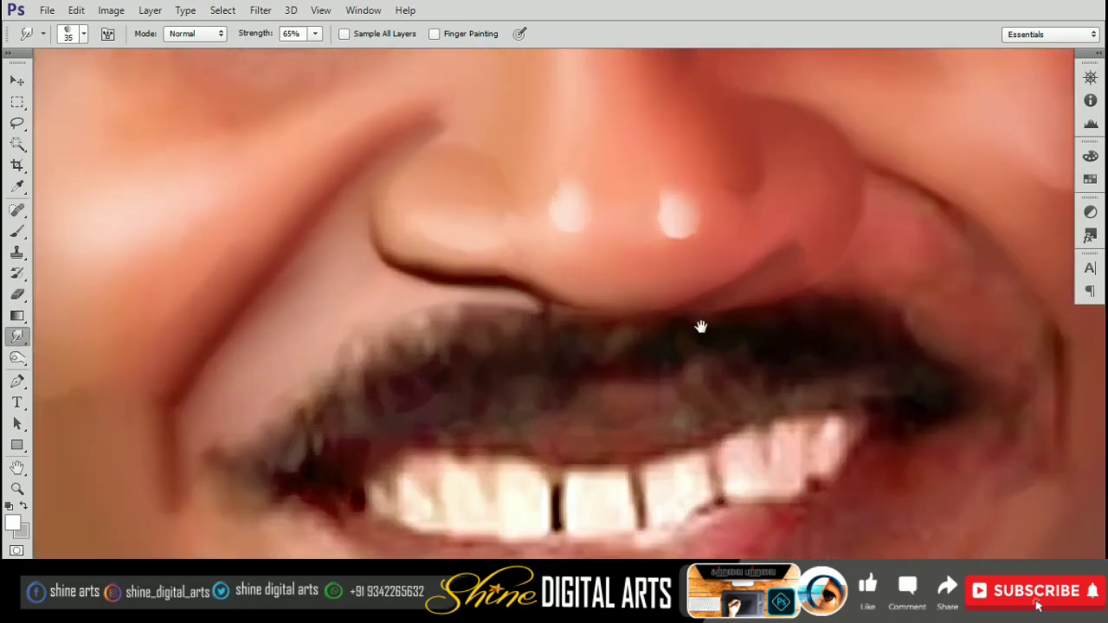
{"action": "scroll", "coordinate": [701, 327], "scroll_direction": "up", "scroll_amount": 2}
- Outline the smile crease beside the nose and mouth corner with a closed Pen path
{"action": "scroll", "coordinate": [623, 267], "scroll_direction": "up", "scroll_amount": 2}
{"action": "key", "text": "p"}
{"action": "left_click", "coordinate": [487, 147]}
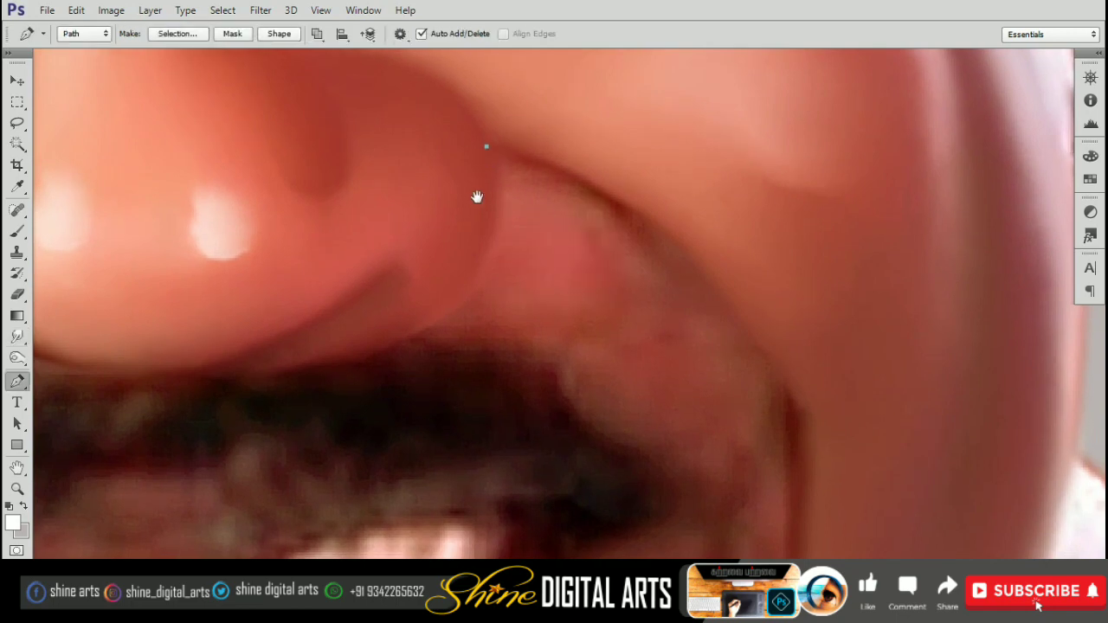
{"action": "left_click_drag", "start_coordinate": [477, 196], "coordinate": [568, 110]}
{"action": "left_click", "coordinate": [494, 259]}
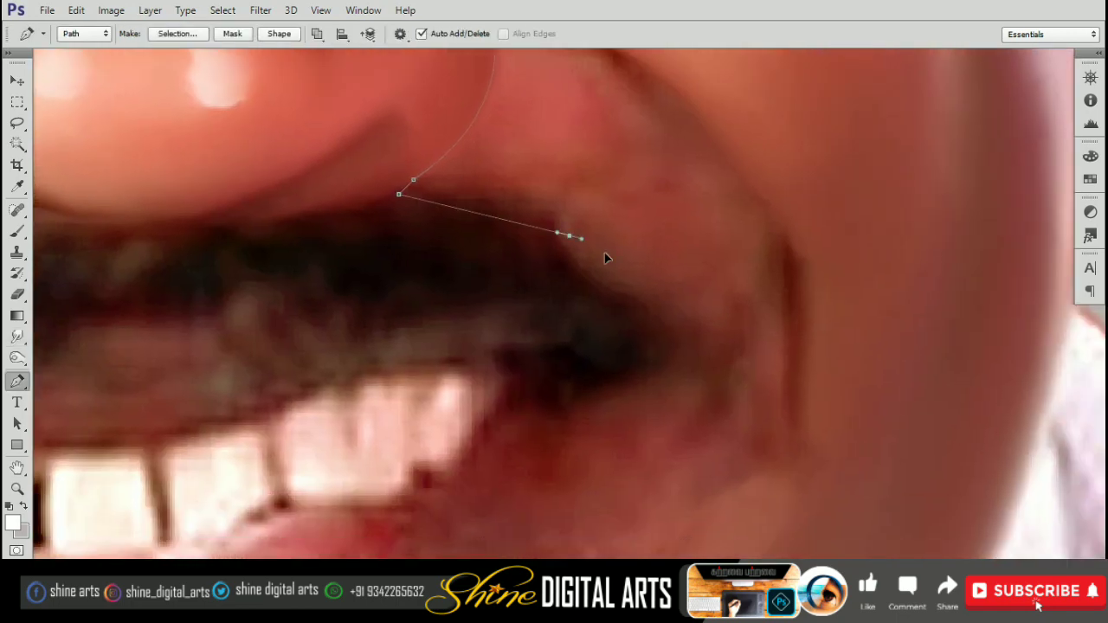
{"action": "left_click_drag", "start_coordinate": [566, 247], "coordinate": [628, 312]}
{"action": "scroll", "coordinate": [569, 286], "scroll_direction": "down", "scroll_amount": 1}
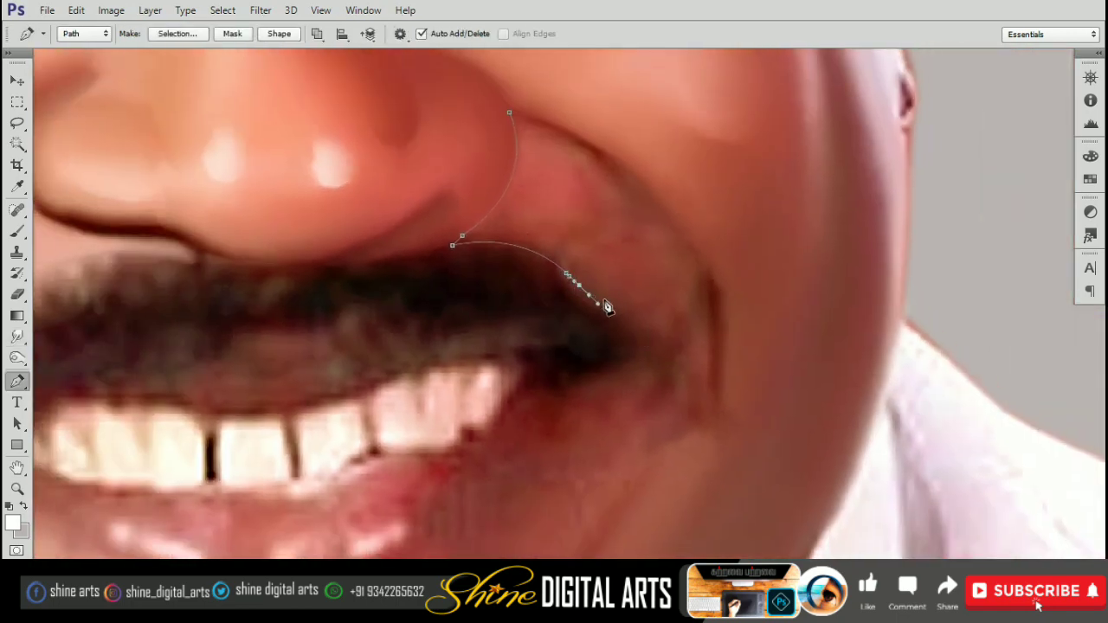
{"action": "scroll", "coordinate": [640, 346], "scroll_direction": "down", "scroll_amount": 1}
{"action": "scroll", "coordinate": [606, 329], "scroll_direction": "down", "scroll_amount": 1}
{"action": "scroll", "coordinate": [591, 321], "scroll_direction": "down", "scroll_amount": 1}
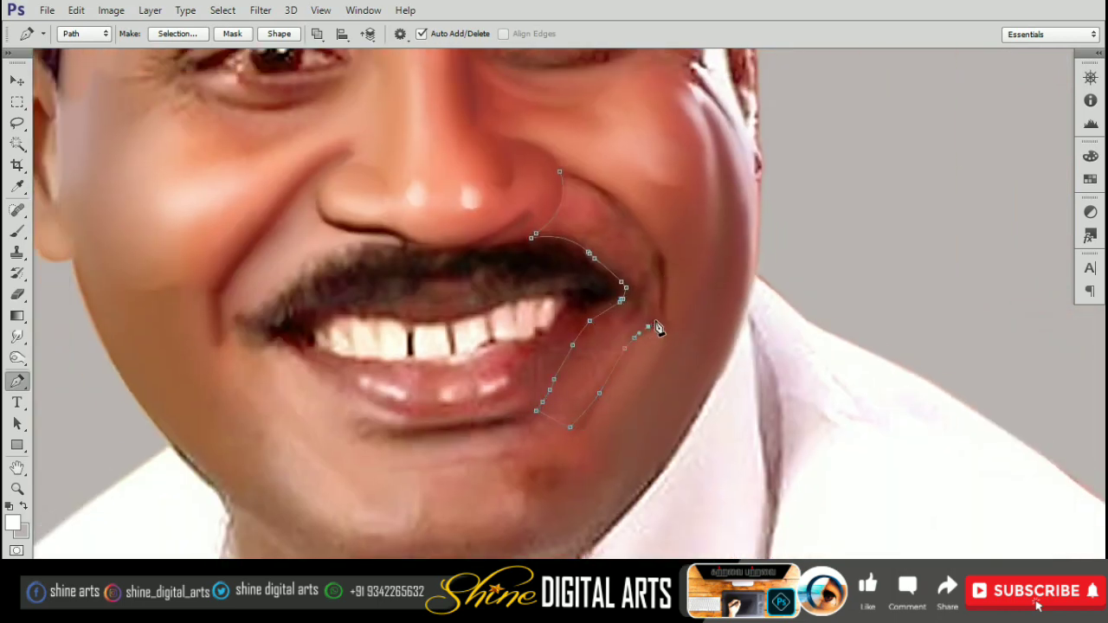
{"action": "left_click", "coordinate": [664, 262]}
{"action": "left_click_drag", "start_coordinate": [596, 207], "coordinate": [611, 260]}
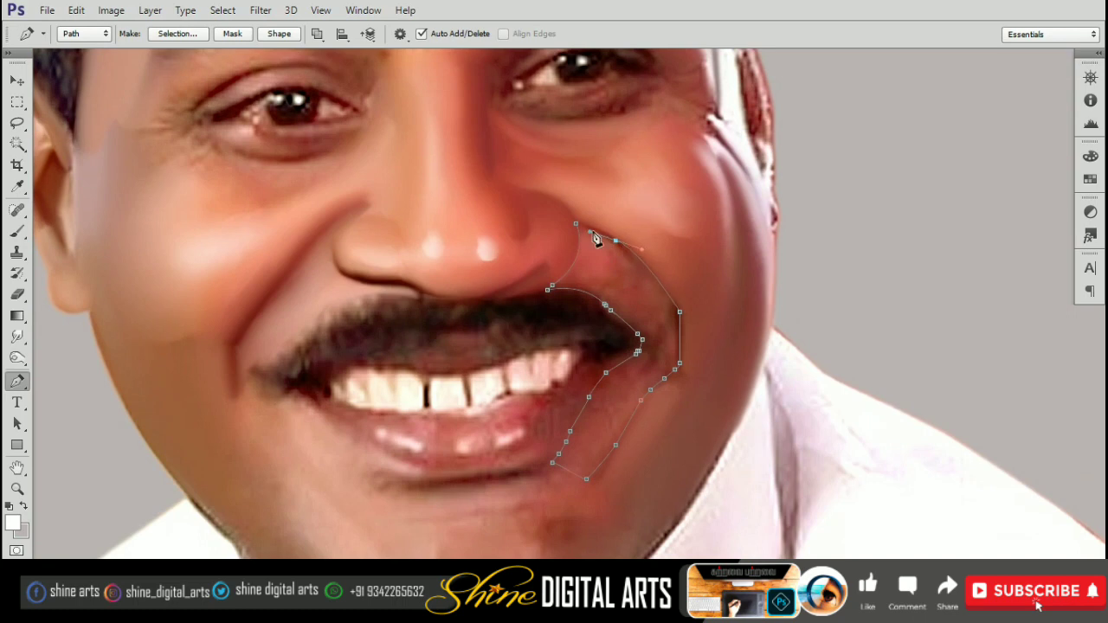
- Load the crease path as a selection feathered by 1 px
{"action": "key", "text": "ctrl+Return"}
{"action": "key", "text": "m"}
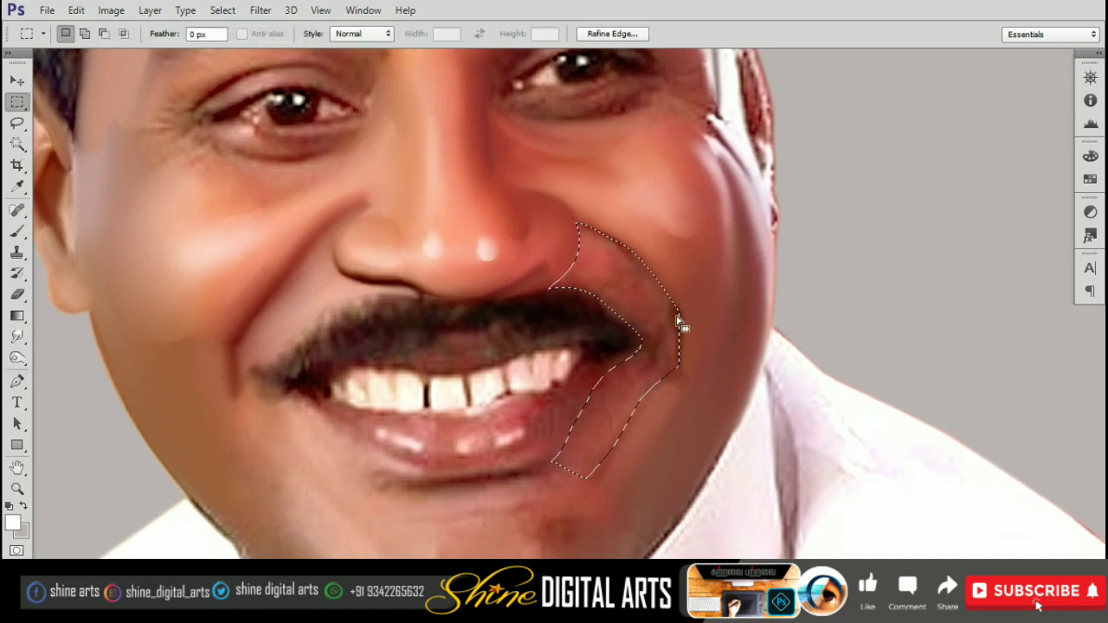
{"action": "right_click", "coordinate": [678, 252]}
{"action": "left_click", "coordinate": [704, 292]}
{"action": "type", "text": "1.8"}
{"action": "key", "text": "Return"}
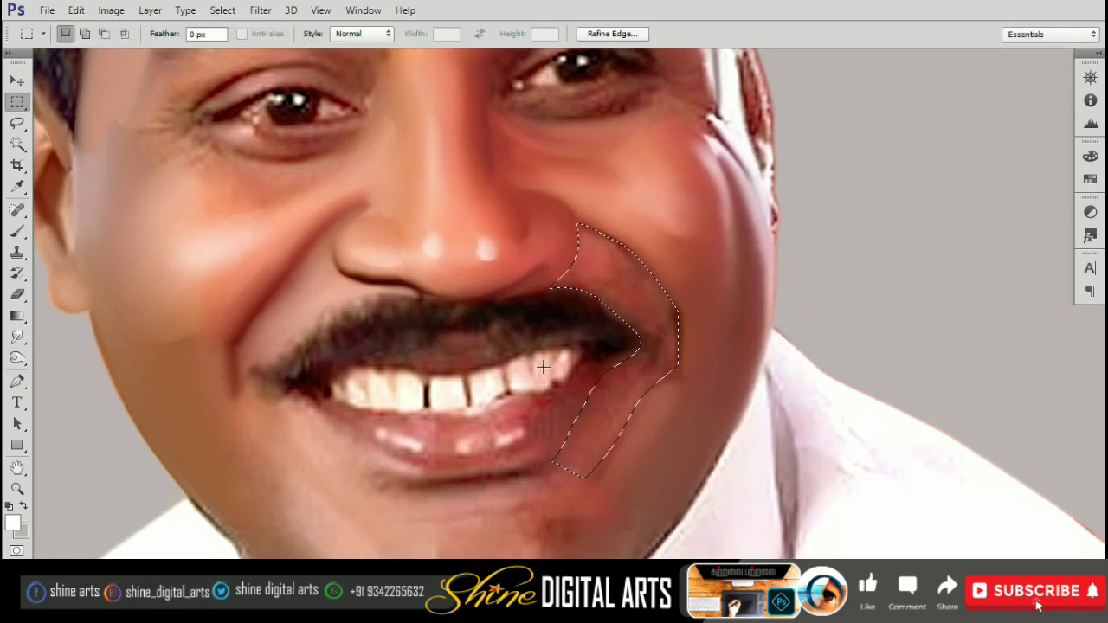
{"action": "key", "text": "r"}
{"action": "scroll", "coordinate": [606, 312], "scroll_direction": "up", "scroll_amount": 1}
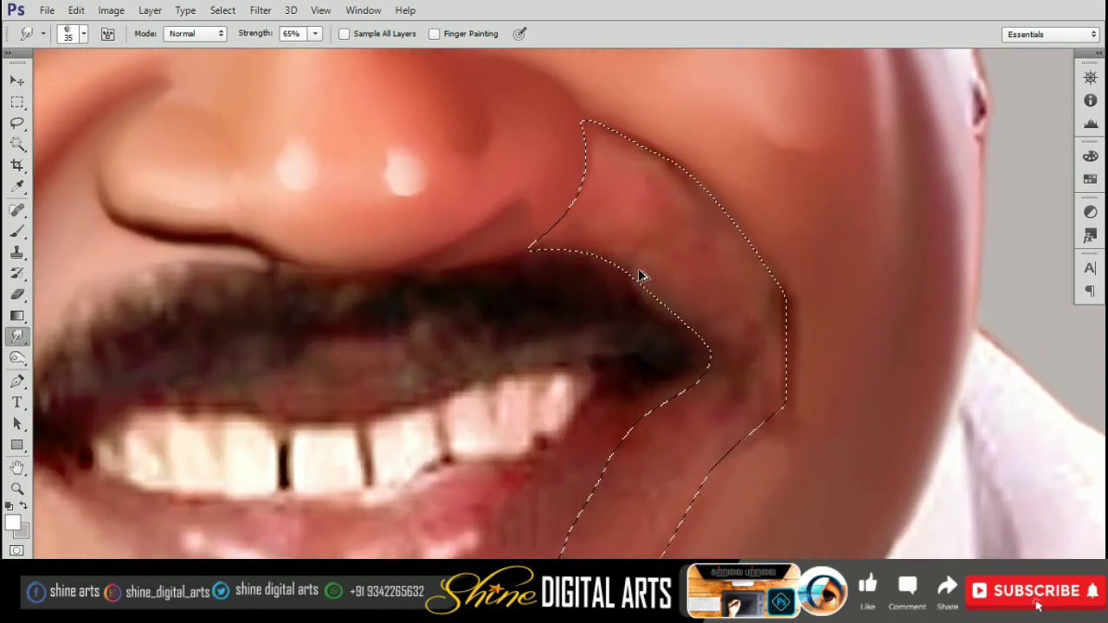
- Reapply the feather to the crease selection before smudging
{"action": "scroll", "coordinate": [611, 294], "scroll_direction": "up", "scroll_amount": 1}
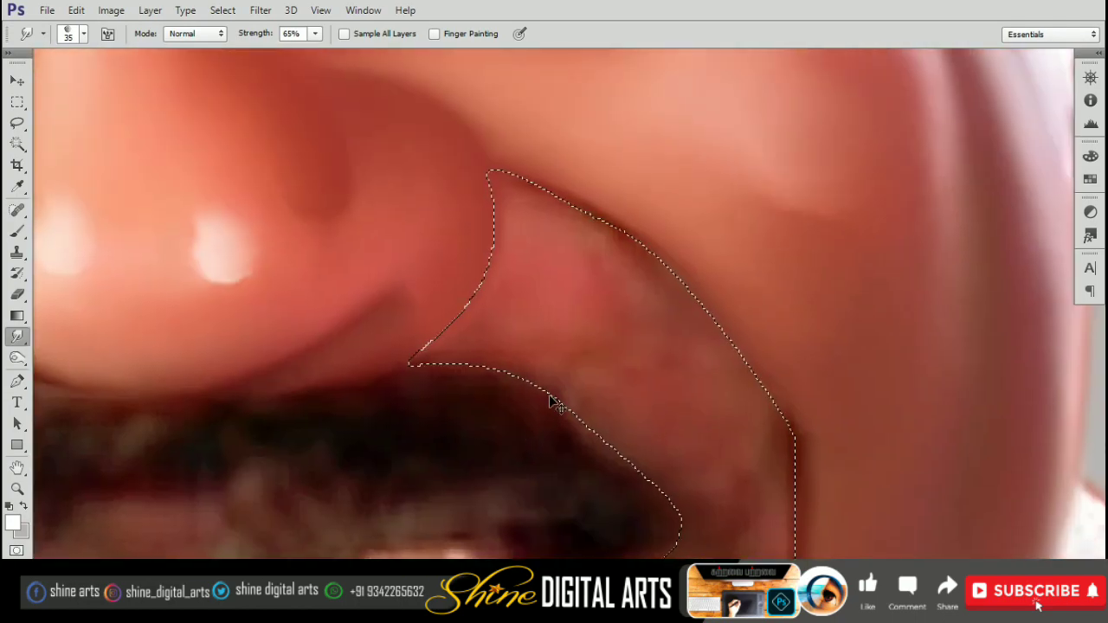
{"action": "key", "text": "m"}
{"action": "right_click", "coordinate": [572, 250]}
{"action": "left_click", "coordinate": [611, 296]}
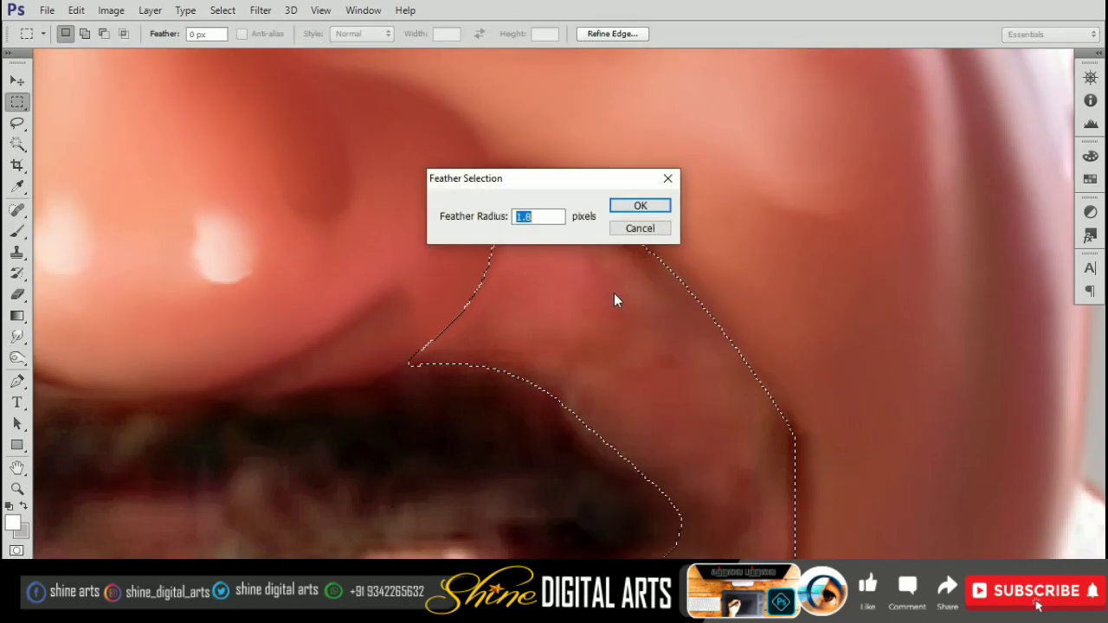
{"action": "key", "text": "Return"}
{"action": "key", "text": "r"}
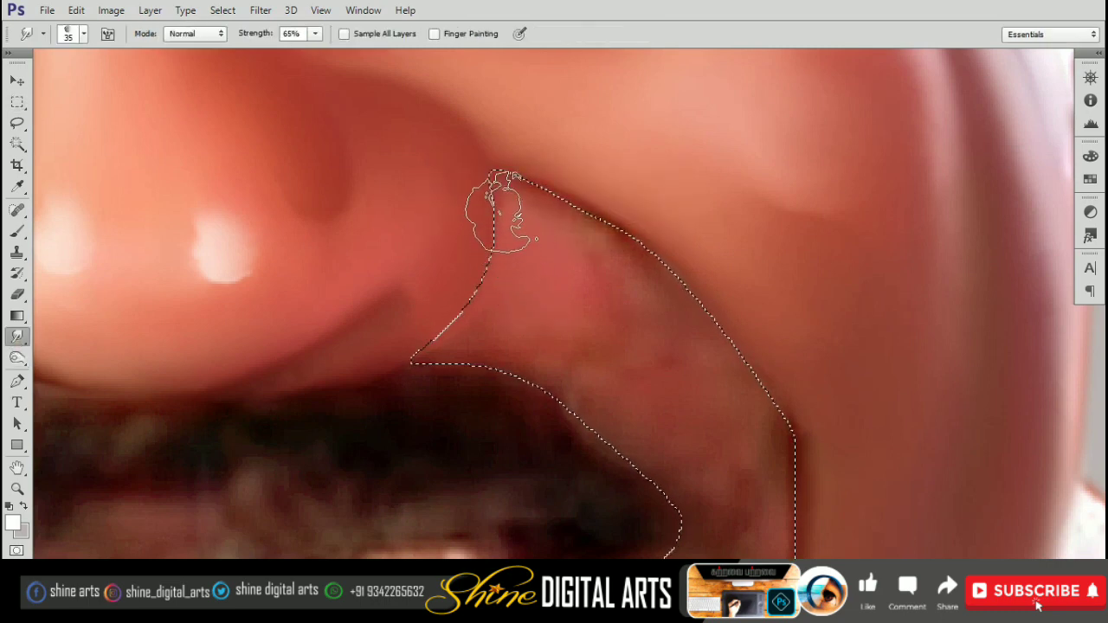
- Smudge along the selected crease beside the mouth corner, varying the brush size
{"action": "left_click_drag", "start_coordinate": [580, 349], "coordinate": [525, 297]}
{"action": "key", "text": "bracketright"}
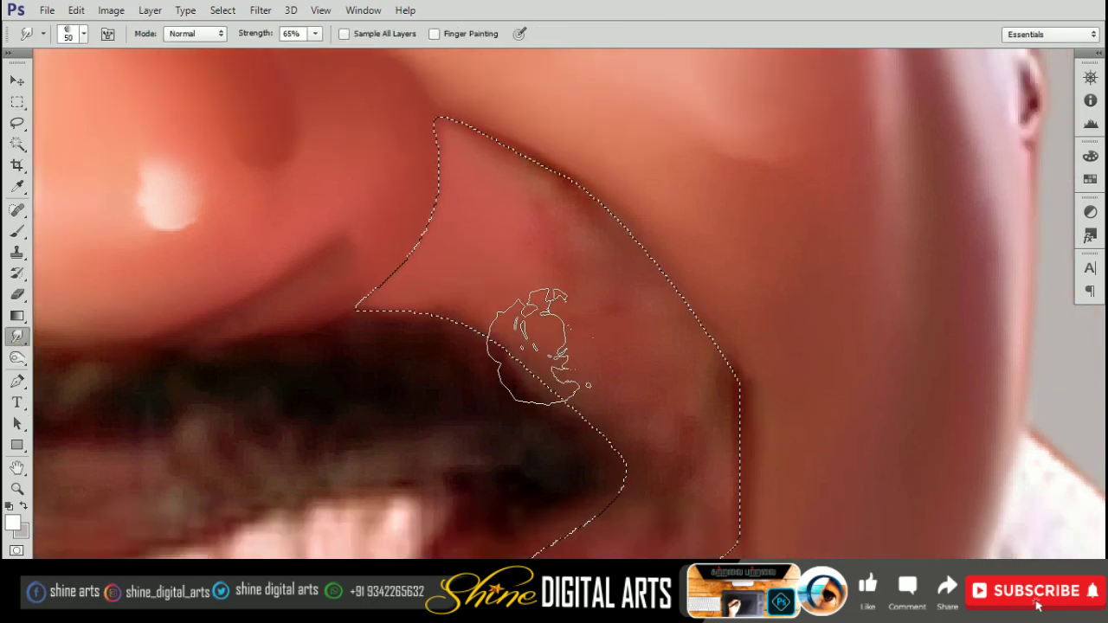
{"action": "key", "text": "bracketleft"}
{"action": "mouse_move", "coordinate": [603, 290]}
{"action": "left_mouse_down"}
{"action": "mouse_move", "coordinate": [541, 169]}
{"action": "mouse_move", "coordinate": [589, 298]}
{"action": "mouse_move", "coordinate": [531, 185]}
{"action": "left_mouse_up"}
{"action": "key", "text": "bracketright"}
{"action": "key", "text": "bracketright"}
{"action": "key", "text": "bracketleft"}
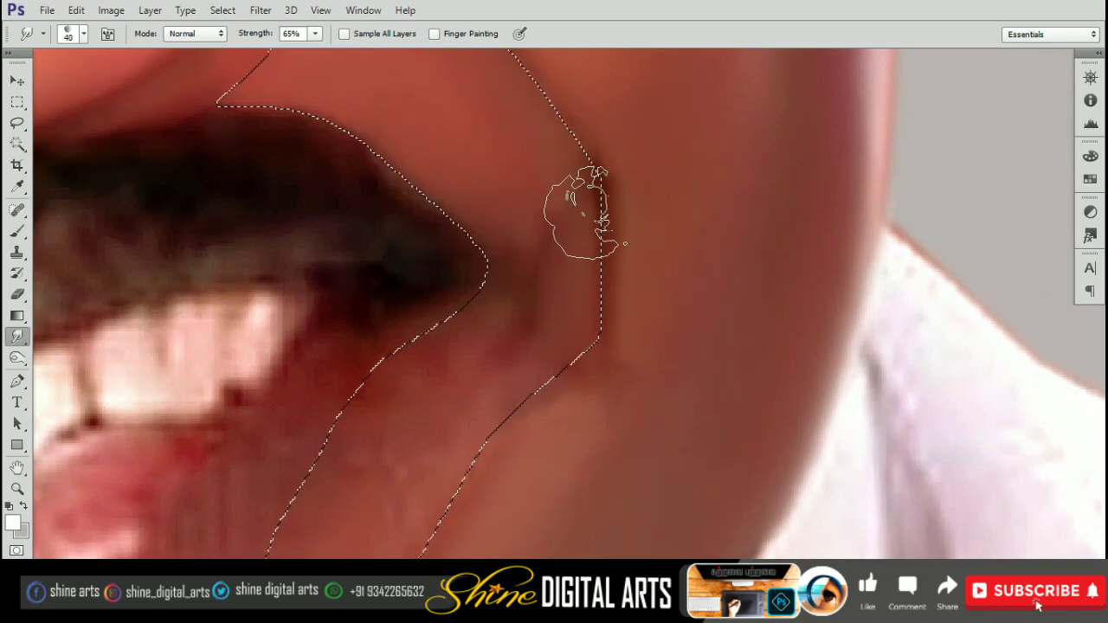
{"action": "key", "text": "bracketright"}
{"action": "key", "text": "bracketright"}
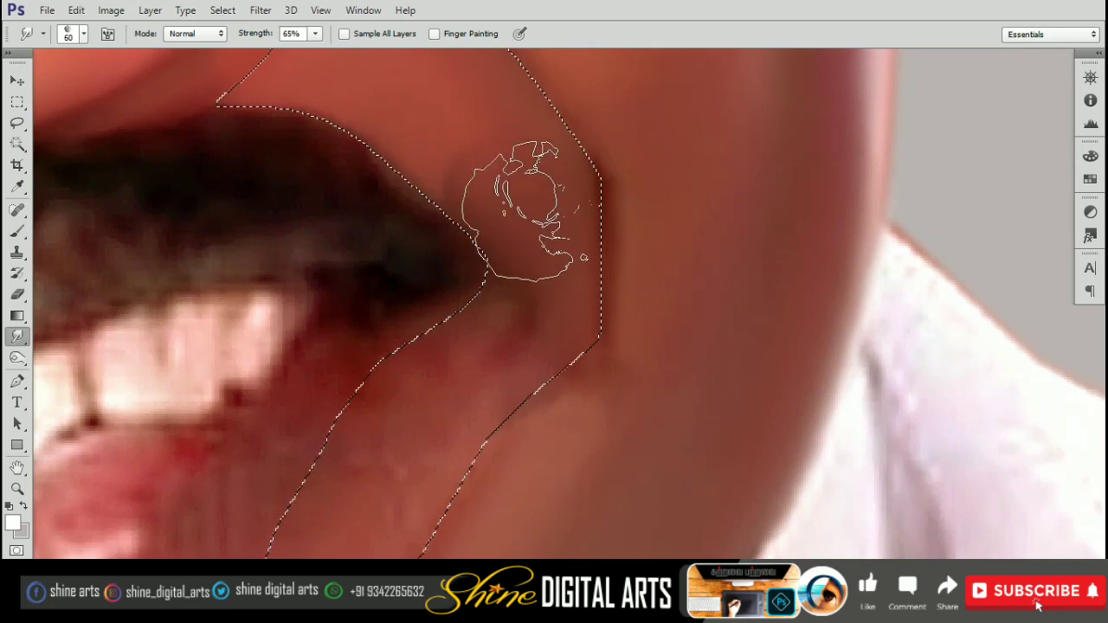
{"action": "left_click_drag", "start_coordinate": [519, 216], "coordinate": [510, 256]}
{"action": "key", "text": "bracketleft"}
{"action": "key", "text": "bracketleft"}
{"action": "key", "text": "bracketleft"}
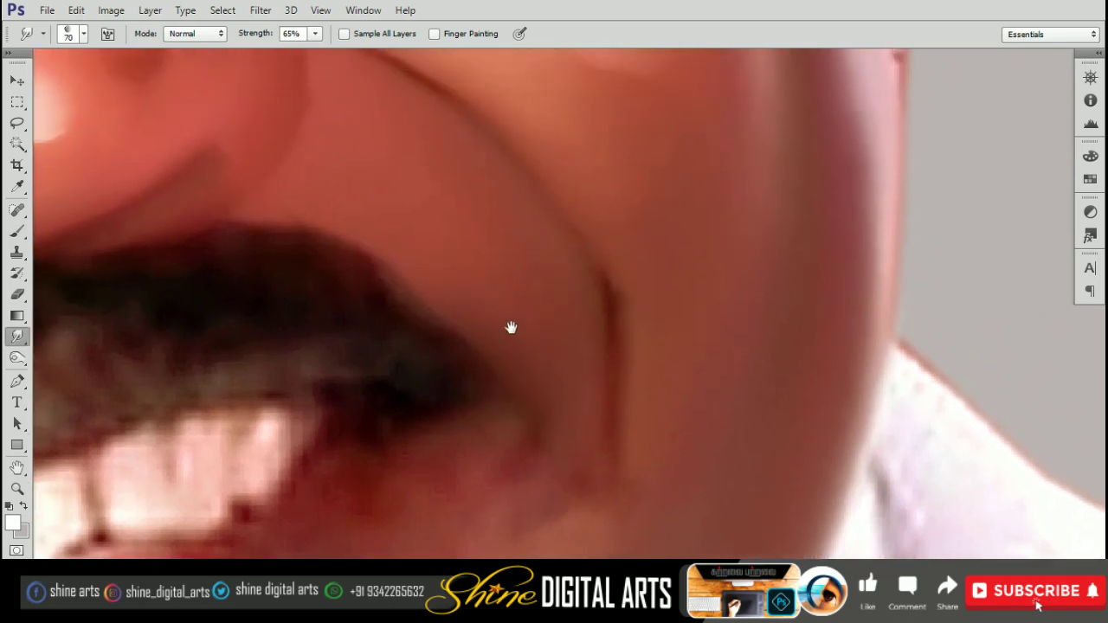
- Blend the lower crease near the chin and under the nose, then deselect
{"action": "left_click_drag", "start_coordinate": [507, 326], "coordinate": [541, 260]}
{"action": "key", "text": "bracketright"}
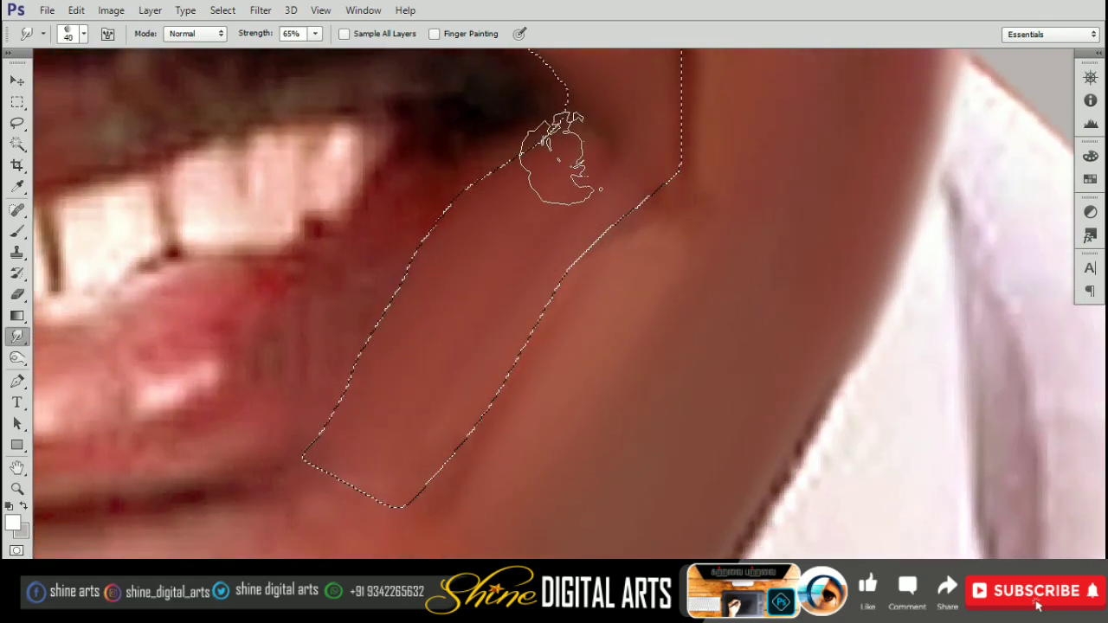
{"action": "key", "text": "bracketright"}
{"action": "left_click_drag", "start_coordinate": [523, 203], "coordinate": [528, 177]}
{"action": "key", "text": "bracketright"}
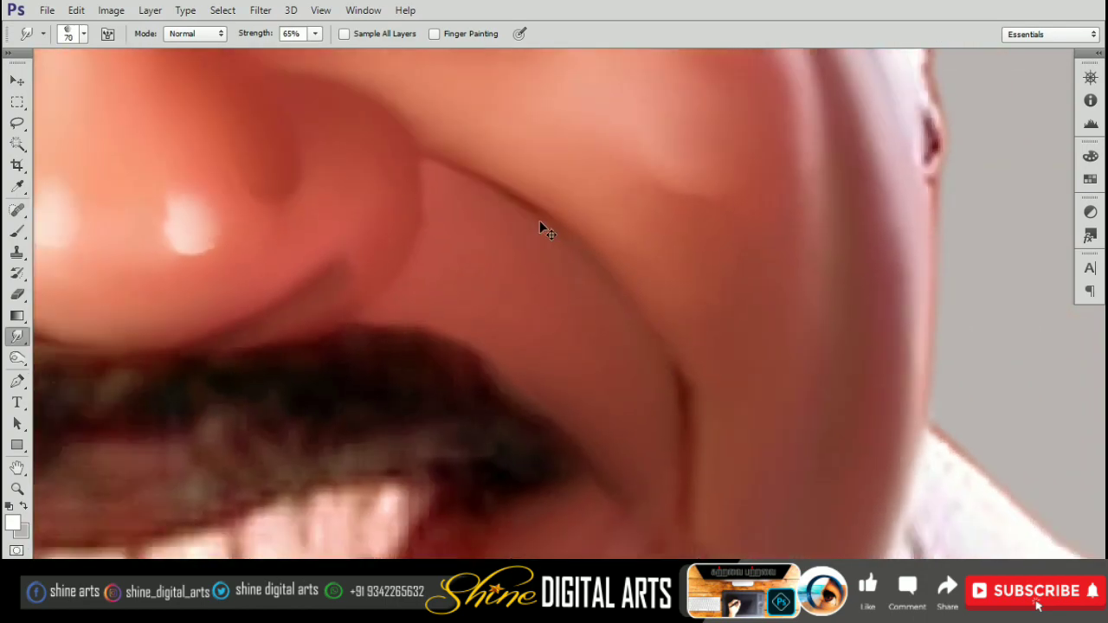
{"action": "key", "text": "bracketleft"}
{"action": "mouse_move", "coordinate": [545, 329]}
{"action": "left_mouse_down"}
{"action": "mouse_move", "coordinate": [564, 333]}
{"action": "mouse_move", "coordinate": [574, 309]}
{"action": "left_mouse_up"}
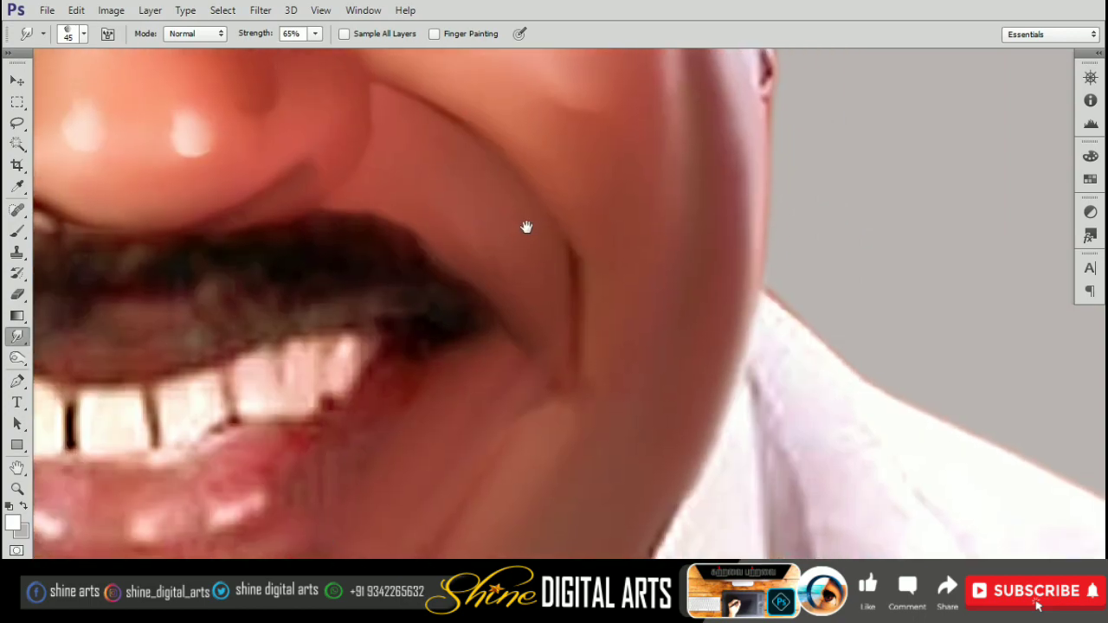
{"action": "key", "text": "ctrl+d"}
{"action": "key", "text": "ctrl+minus"}
{"action": "key", "text": "ctrl+minus"}
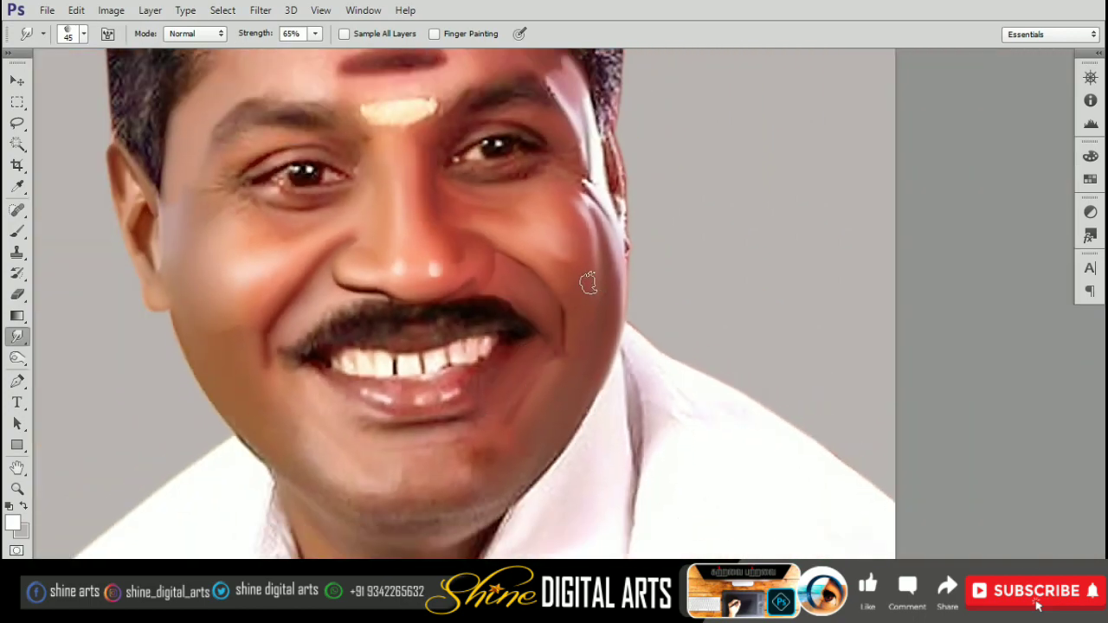
- Zoom in on the mouth corner and set Smudge strength to 60% with a smaller brush
{"action": "key", "text": "ctrl+minus"}
{"action": "scroll", "coordinate": [512, 285], "scroll_direction": "up", "scroll_amount": 5}
{"action": "key", "text": "bracketleft"}
{"action": "key", "text": "bracketleft"}
{"action": "key", "text": "bracketleft"}
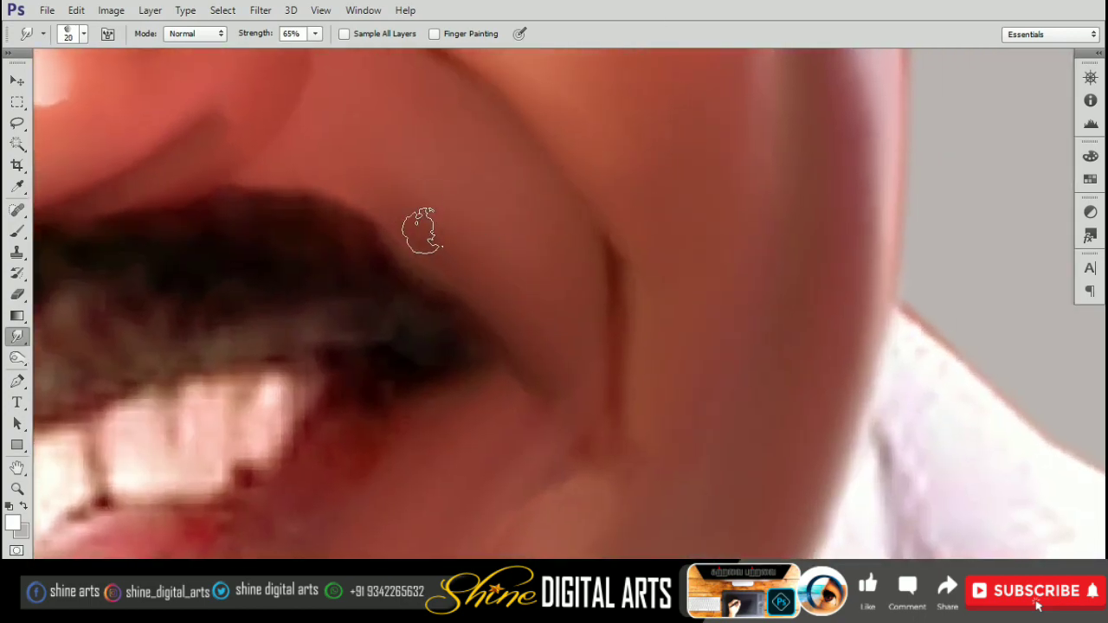
{"action": "scroll", "coordinate": [502, 191], "scroll_direction": "right", "scroll_amount": 3}
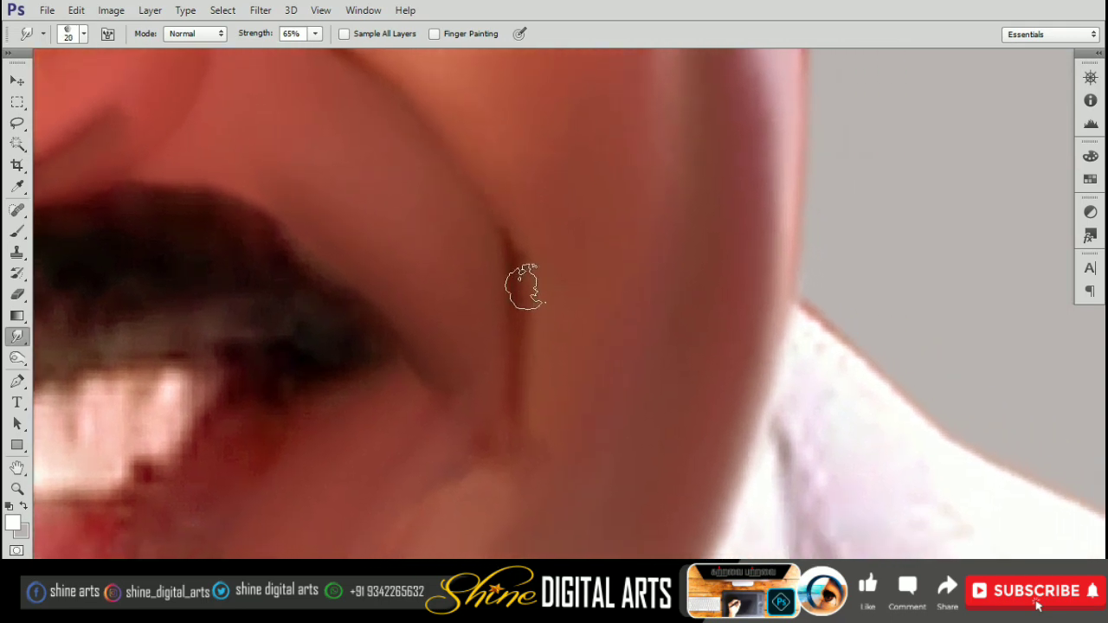
{"action": "scroll", "coordinate": [526, 270], "scroll_direction": "up", "scroll_amount": 3}
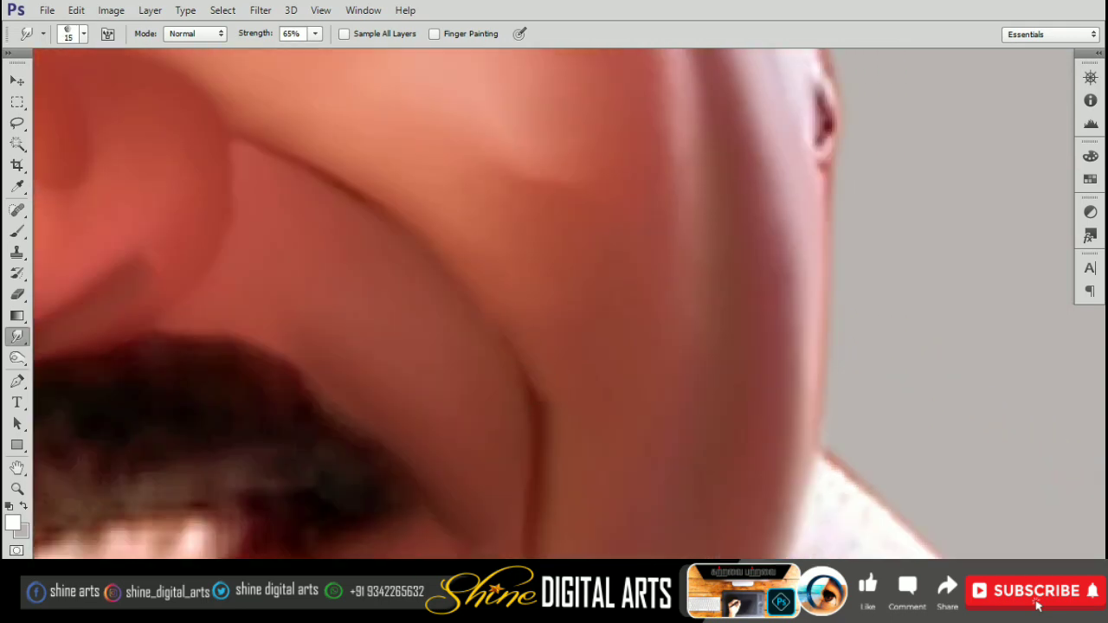
{"action": "scroll", "coordinate": [382, 281], "scroll_direction": "up", "scroll_amount": 3}
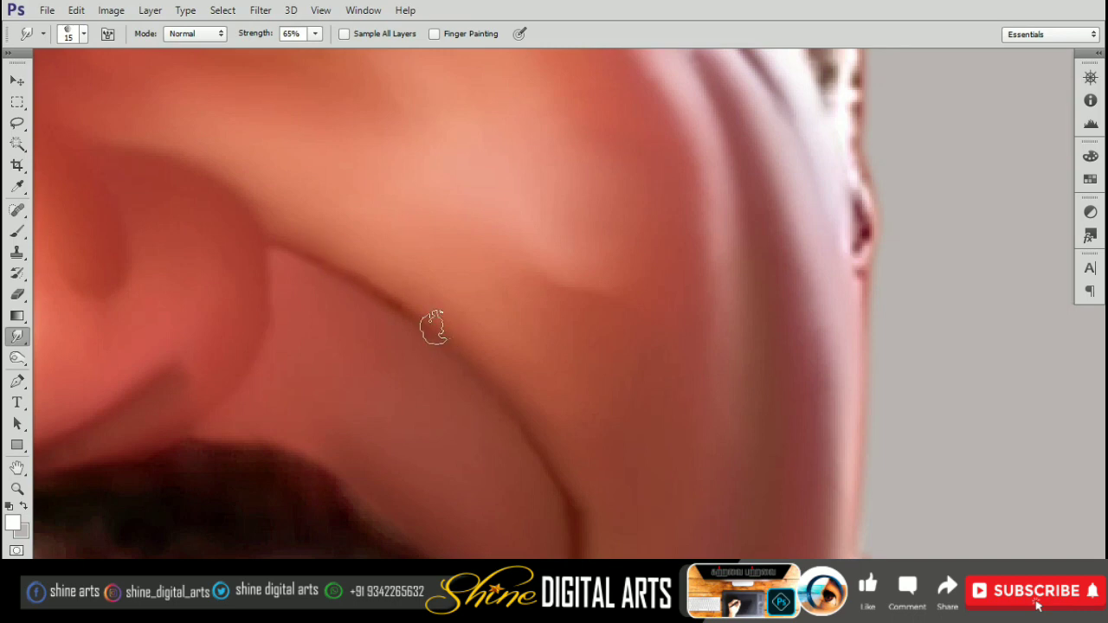
{"action": "scroll", "coordinate": [395, 299], "scroll_direction": "down", "scroll_amount": 1}
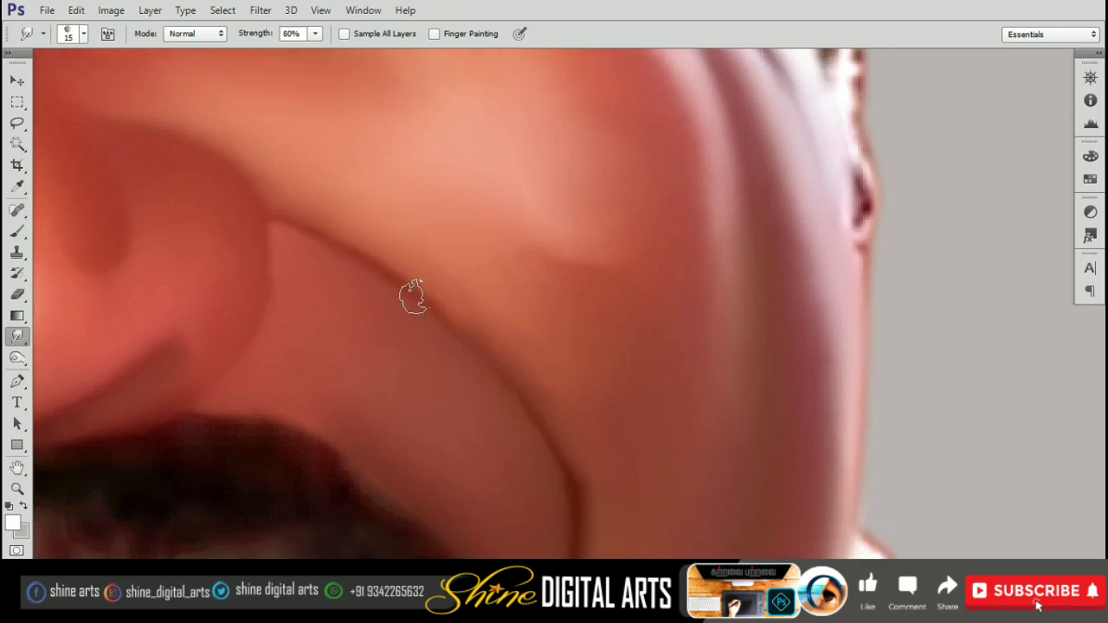
{"action": "scroll", "coordinate": [428, 303], "scroll_direction": "down", "scroll_amount": 1}
{"action": "scroll", "coordinate": [484, 346], "scroll_direction": "down", "scroll_amount": 2}
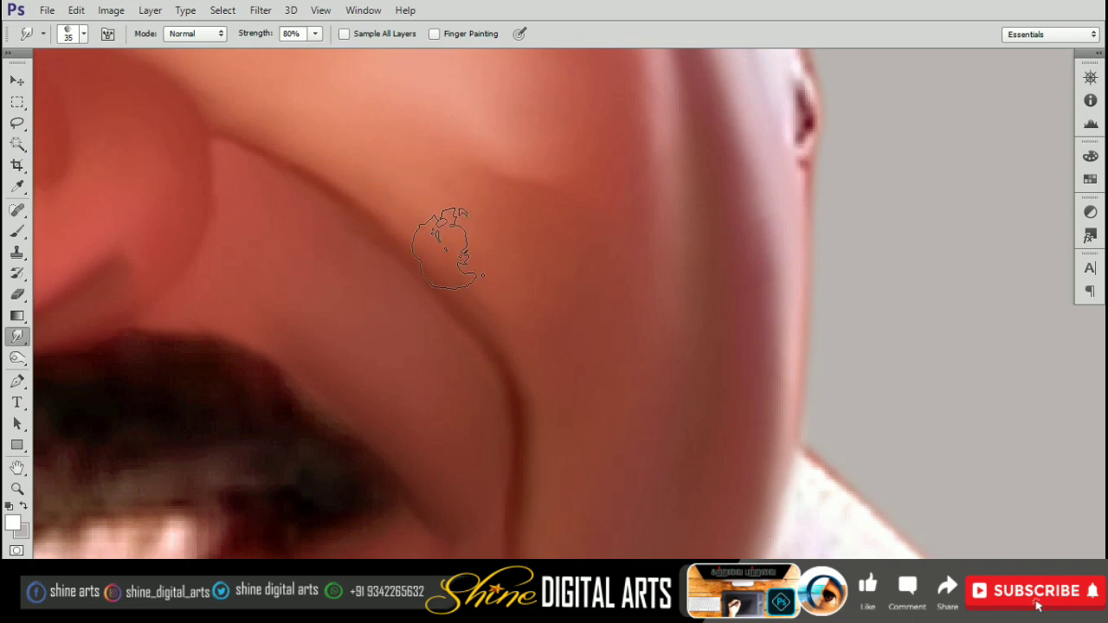
{"action": "key", "text": "6"}
{"action": "key", "text": "bracketleft"}
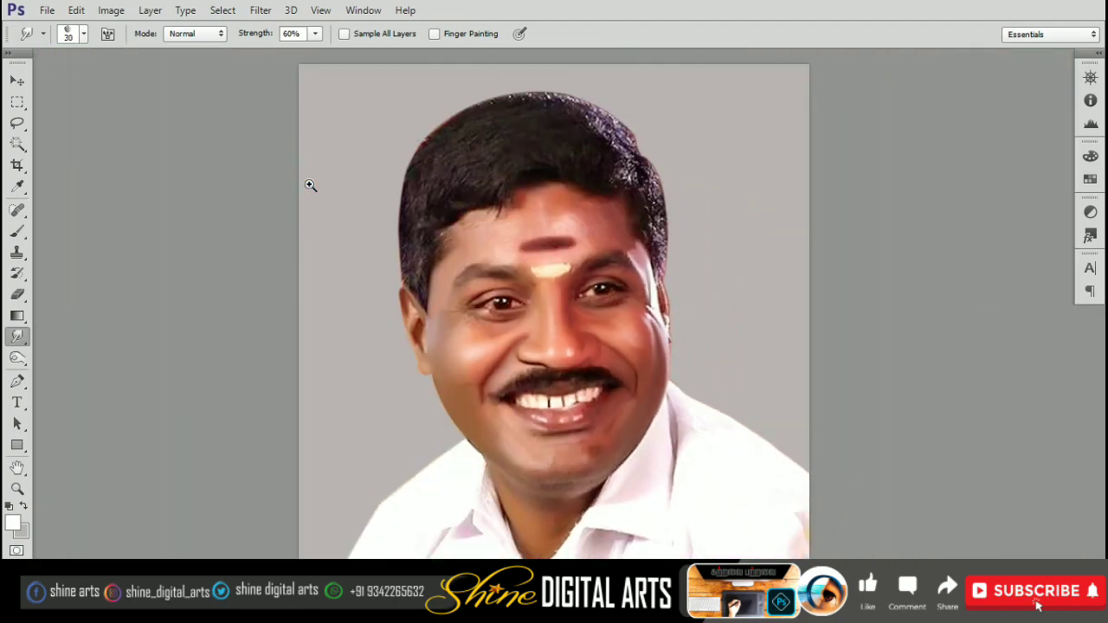
- Smudge the cheek below the mouth corner at 66% strength with a smaller brush
{"action": "mouse_move", "coordinate": [327, 232]}
{"action": "left_mouse_down"}
{"action": "mouse_move", "coordinate": [623, 194]}
{"action": "mouse_move", "coordinate": [515, 116]}
{"action": "left_mouse_up"}
{"action": "key", "text": "bracketright"}
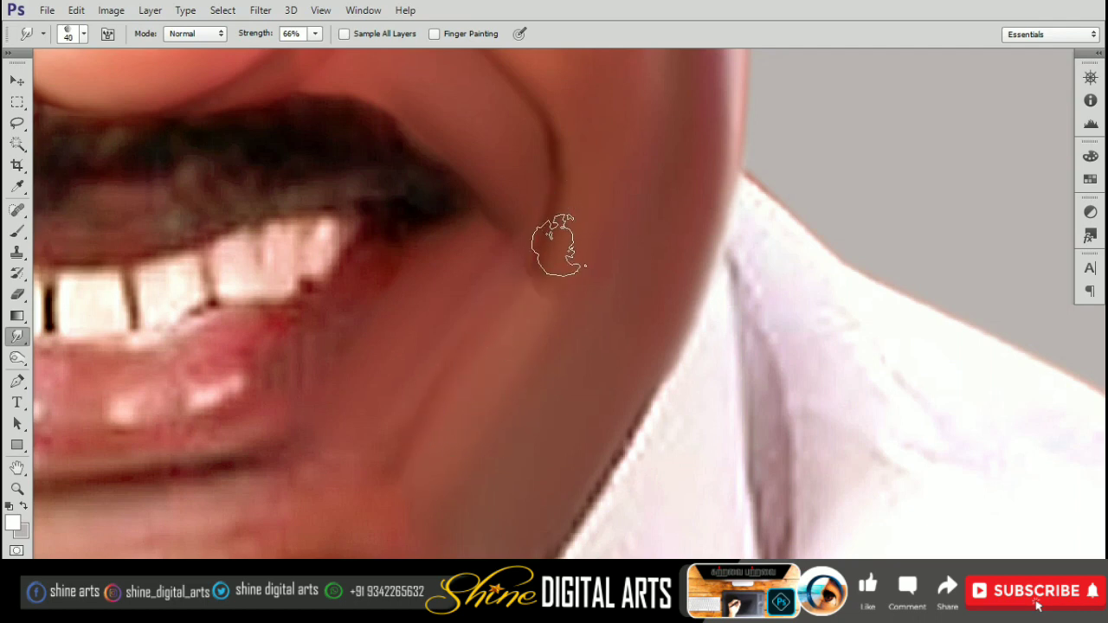
{"action": "scroll", "coordinate": [559, 238], "scroll_direction": "up", "scroll_amount": 2}
{"action": "scroll", "coordinate": [574, 254], "scroll_direction": "up", "scroll_amount": 3}
{"action": "key", "text": "bracketleft"}
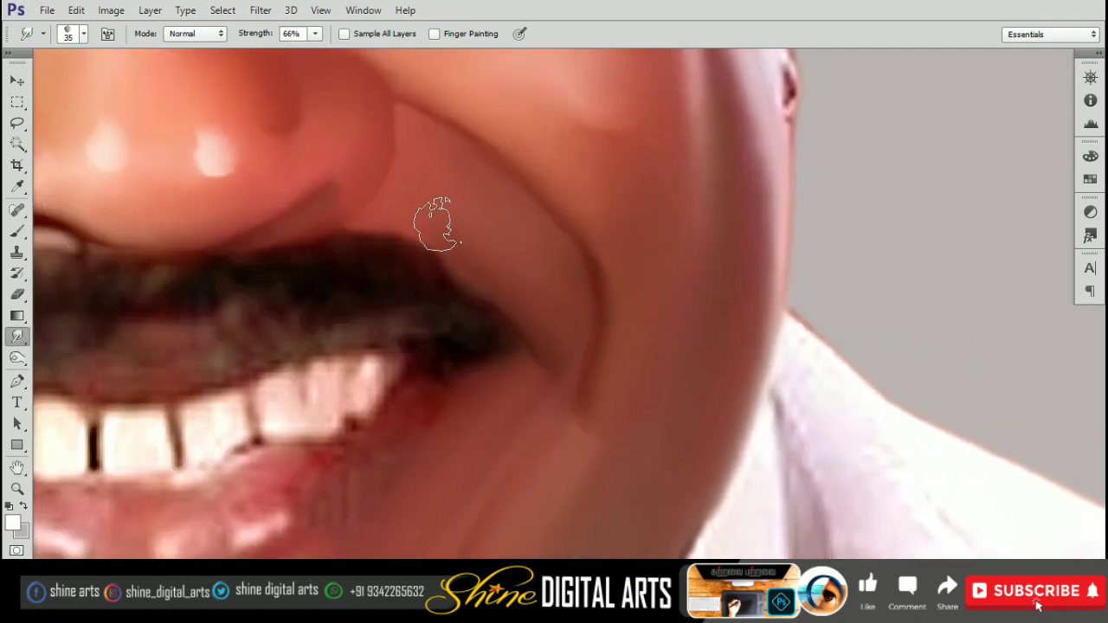
{"action": "scroll", "coordinate": [484, 203], "scroll_direction": "down", "scroll_amount": 3}
{"action": "scroll", "coordinate": [519, 187], "scroll_direction": "left", "scroll_amount": 3}
{"action": "scroll", "coordinate": [554, 233], "scroll_direction": "down", "scroll_amount": 1}
{"action": "key", "text": "bracketleft"}
{"action": "key", "text": "bracketleft"}
{"action": "key", "text": "bracketleft"}
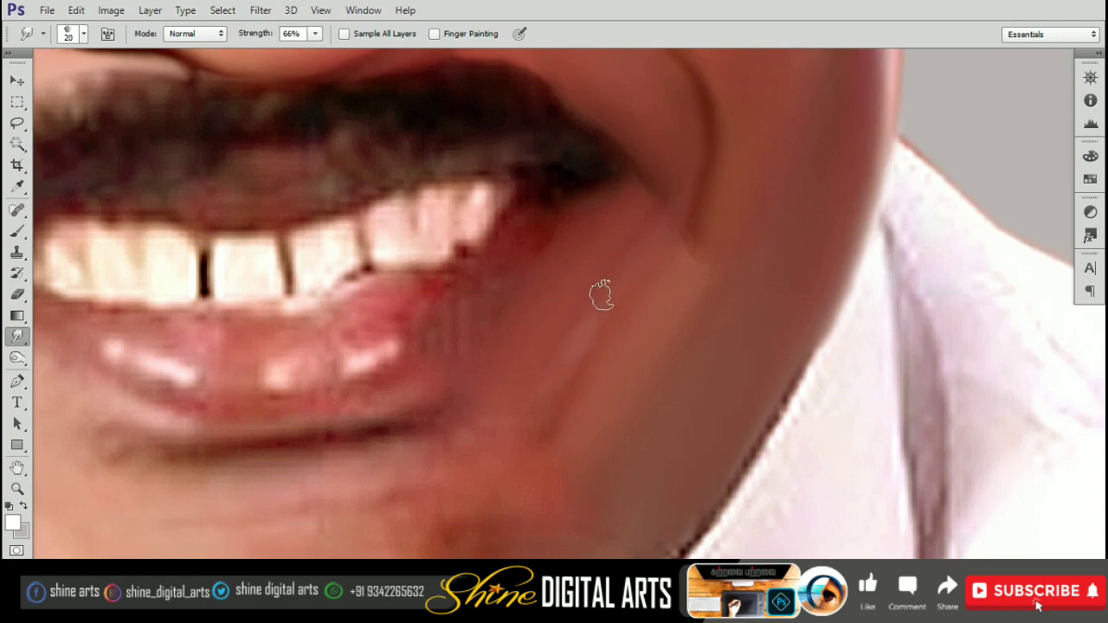
{"action": "left_click_drag", "start_coordinate": [601, 295], "coordinate": [560, 370]}
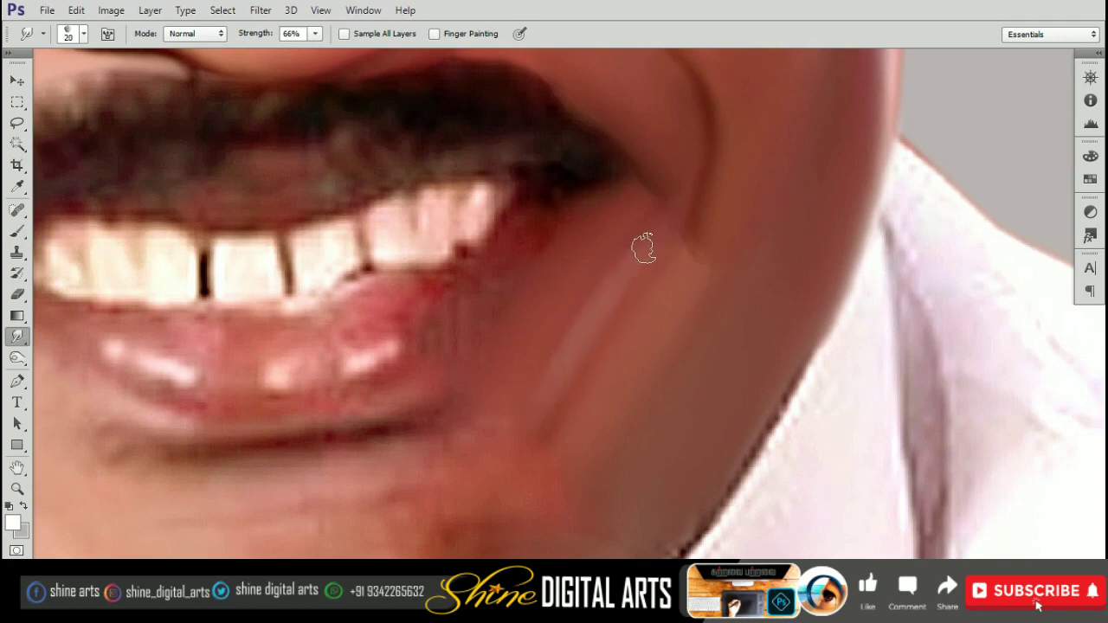
- Adjust the Smudge brush size while moving around the cheek and smile line
{"action": "scroll", "coordinate": [662, 257], "scroll_direction": "down", "scroll_amount": 5}
{"action": "scroll", "coordinate": [635, 299], "scroll_direction": "up", "scroll_amount": 2}
{"action": "scroll", "coordinate": [618, 285], "scroll_direction": "up", "scroll_amount": 2}
{"action": "key", "text": "bracketright"}
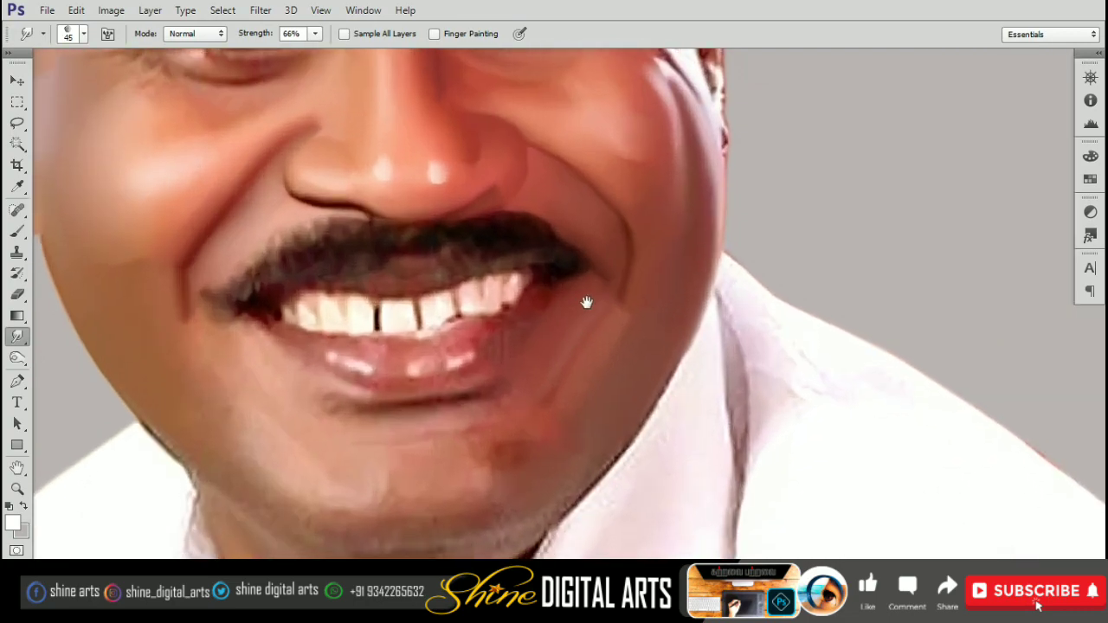
{"action": "scroll", "coordinate": [655, 299], "scroll_direction": "up", "scroll_amount": 3}
{"action": "key", "text": "bracketright"}
{"action": "key", "text": "bracketright"}
{"action": "key", "text": "bracketright"}
{"action": "scroll", "coordinate": [586, 346], "scroll_direction": "down", "scroll_amount": 2}
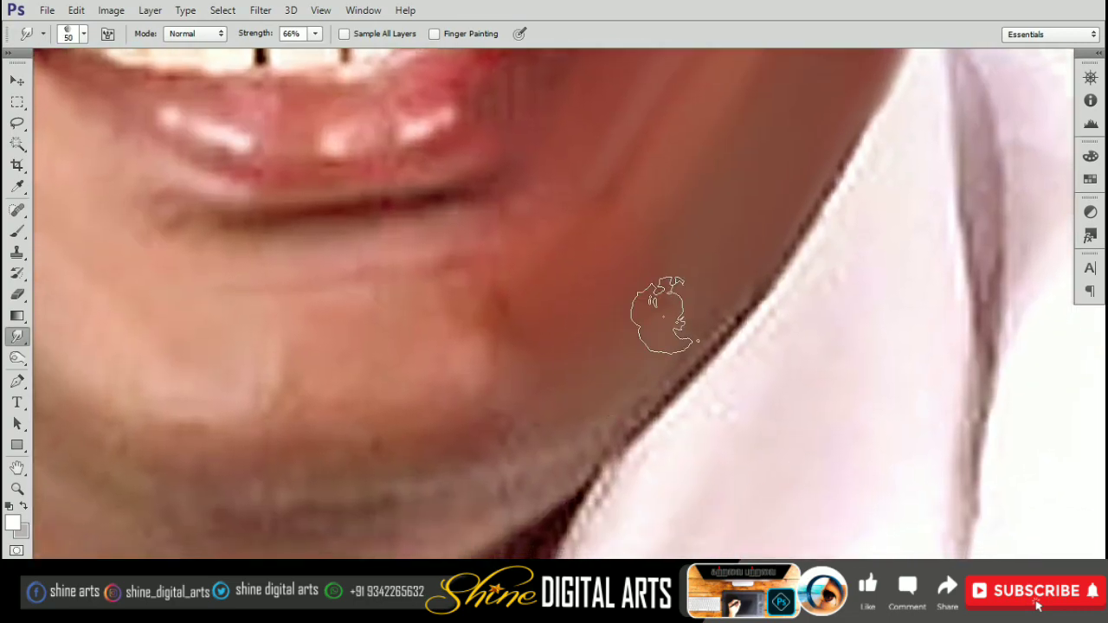
{"action": "scroll", "coordinate": [633, 334], "scroll_direction": "down", "scroll_amount": 2}
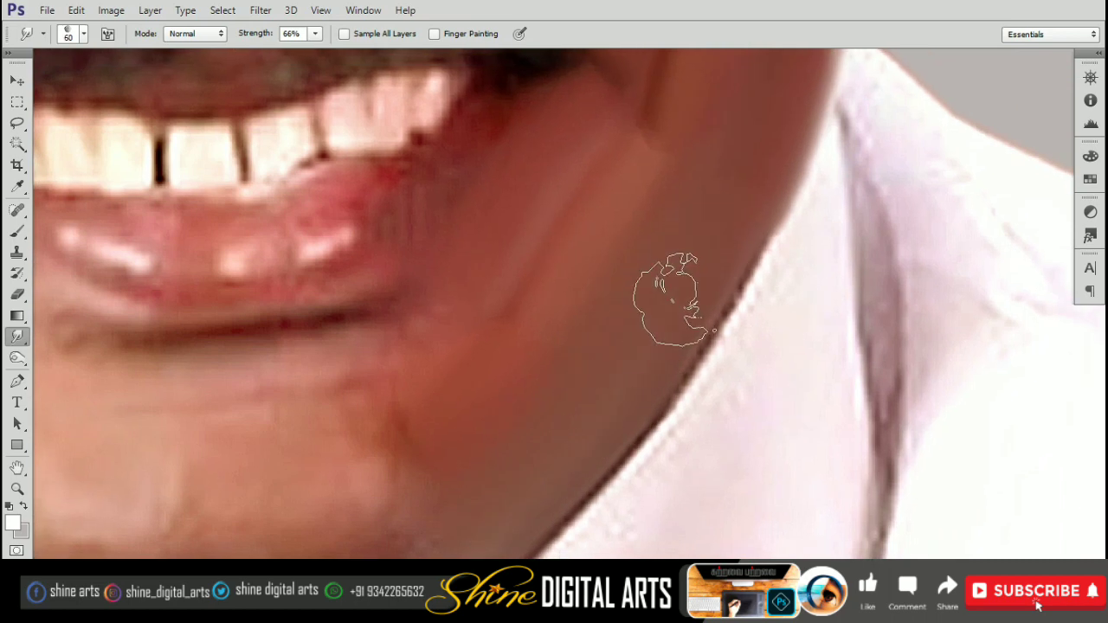
{"action": "scroll", "coordinate": [667, 297], "scroll_direction": "up", "scroll_amount": 3}
{"action": "scroll", "coordinate": [606, 420], "scroll_direction": "up", "scroll_amount": 2}
{"action": "key", "text": "bracketleft"}
{"action": "key", "text": "bracketleft"}
{"action": "key", "text": "bracketleft"}
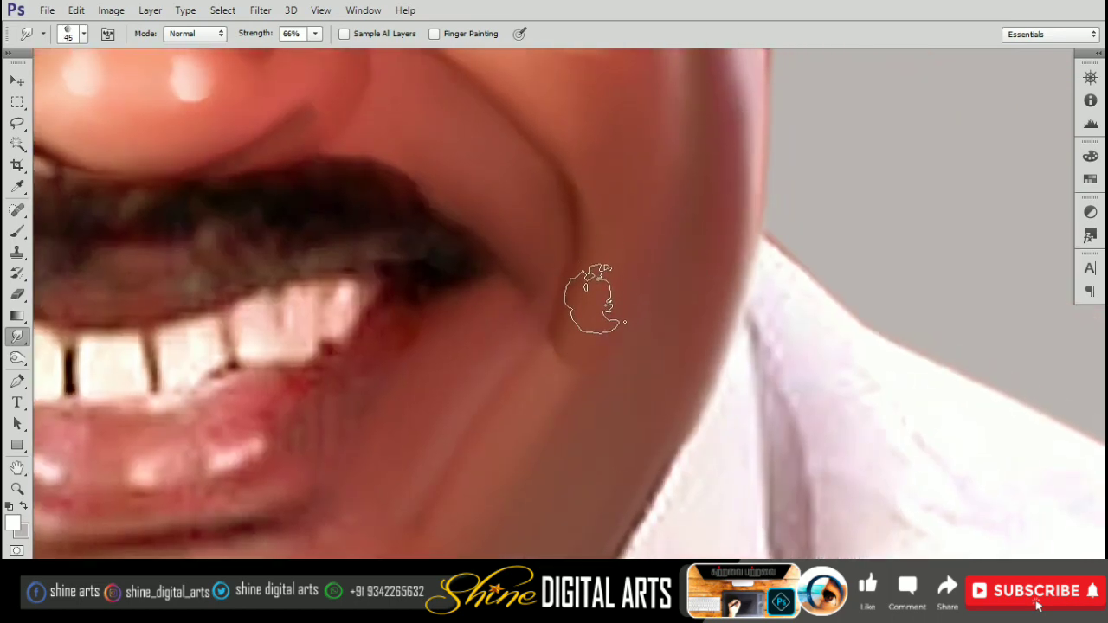
{"action": "scroll", "coordinate": [545, 266], "scroll_direction": "up", "scroll_amount": 1}
{"action": "key", "text": "bracketleft"}
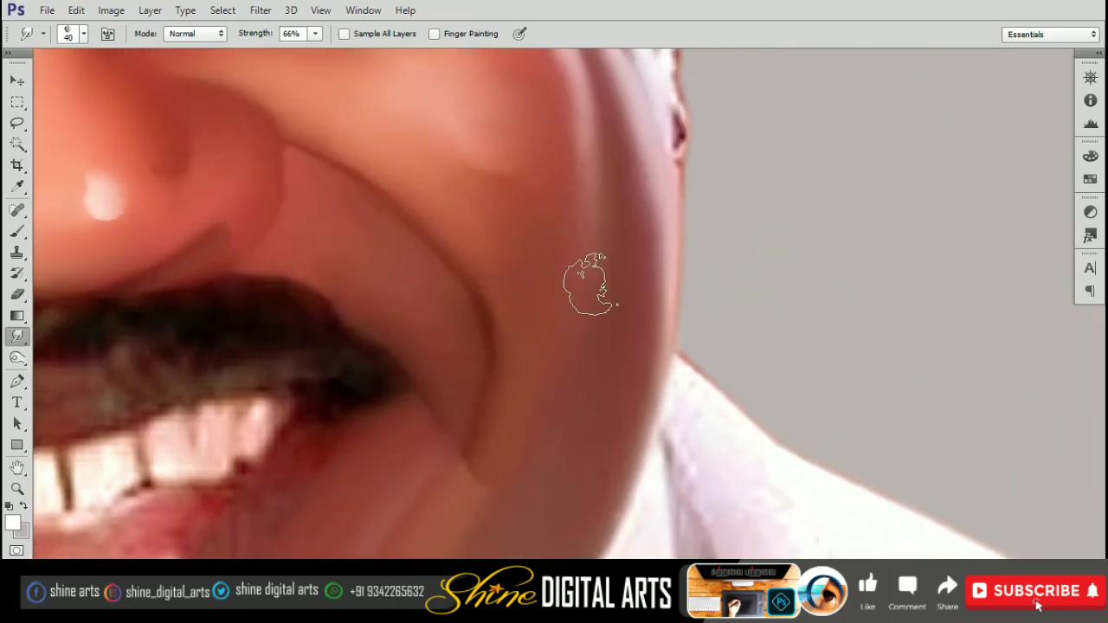
{"action": "key", "text": "bracketleft"}
{"action": "scroll", "coordinate": [641, 268], "scroll_direction": "down", "scroll_amount": 2}
- Set the foreground colour to a strong red
{"action": "left_click", "coordinate": [13, 521]}
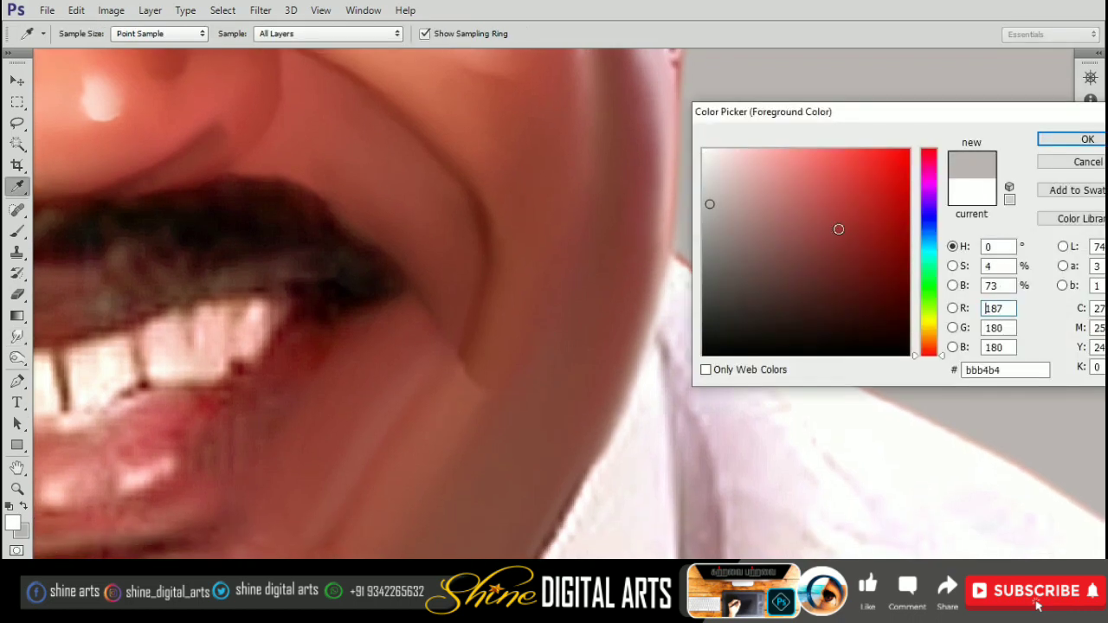
{"action": "left_click", "coordinate": [892, 190]}
{"action": "left_click", "coordinate": [801, 242]}
{"action": "left_click", "coordinate": [869, 160]}
{"action": "left_click", "coordinate": [1077, 140]}
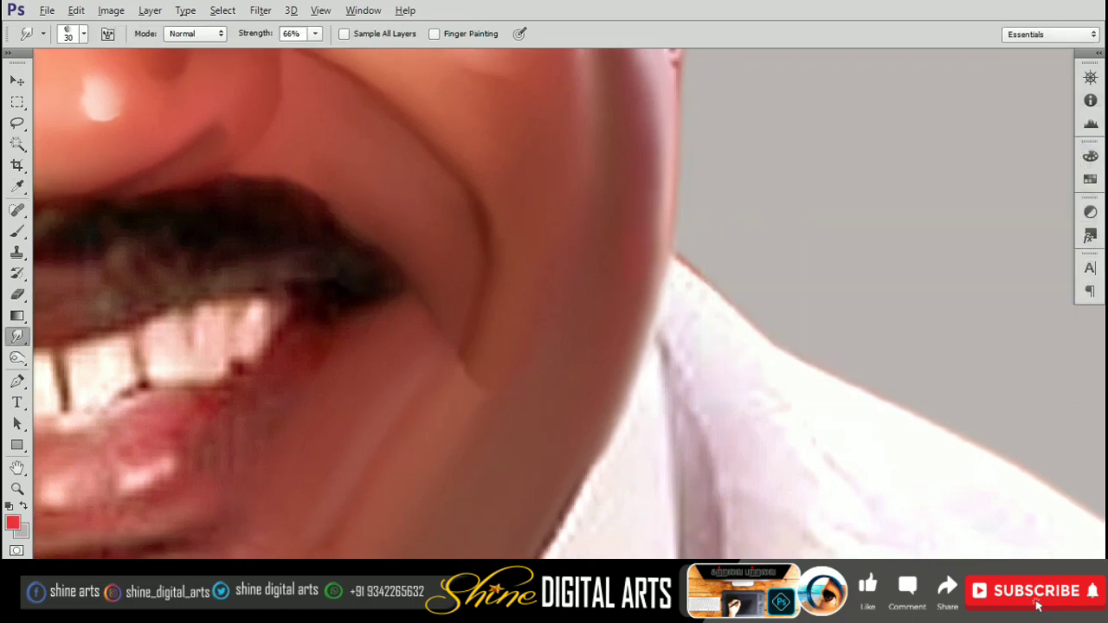
- Enlarge the Smudge brush and pan toward the cheek edge to continue smoothing
{"action": "scroll", "coordinate": [631, 299], "scroll_direction": "up", "scroll_amount": 1}
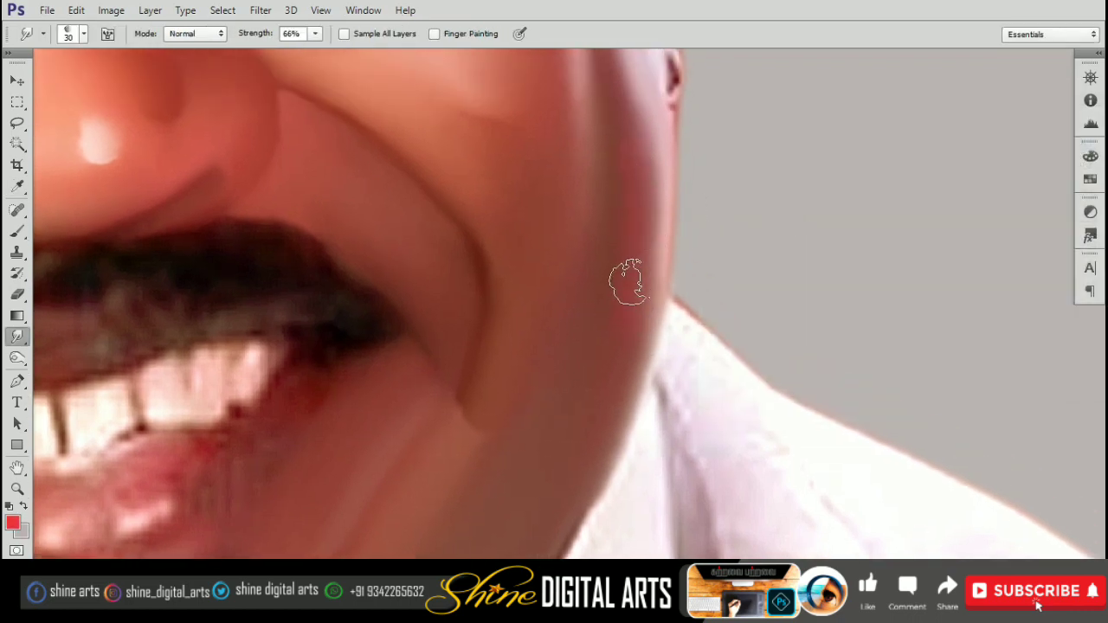
{"action": "scroll", "coordinate": [616, 341], "scroll_direction": "down", "scroll_amount": 3}
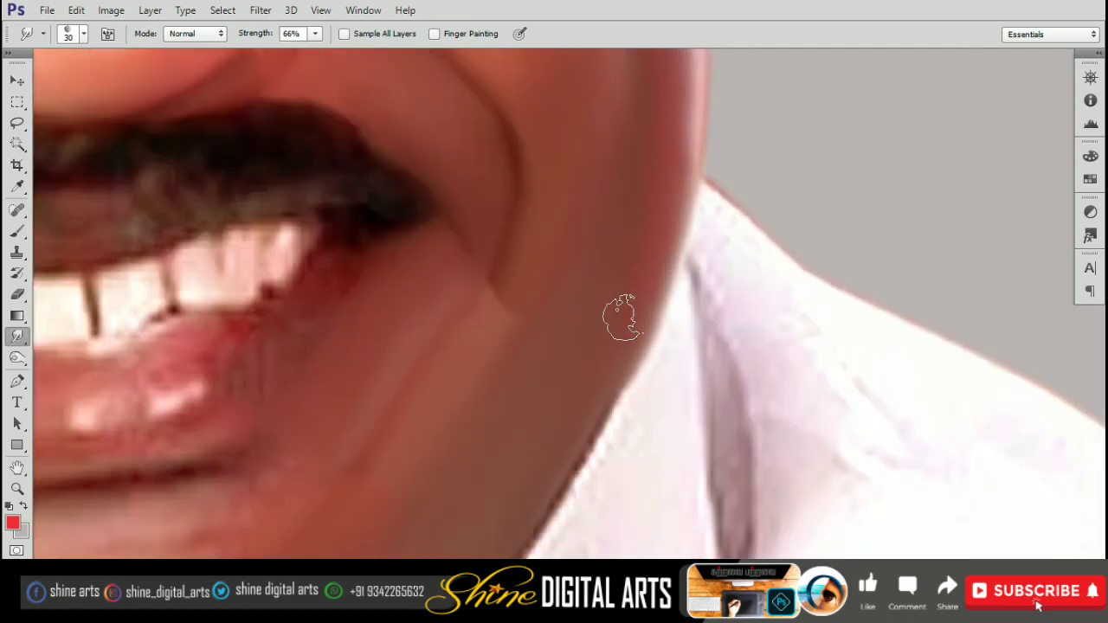
{"action": "scroll", "coordinate": [624, 318], "scroll_direction": "up", "scroll_amount": 4}
{"action": "key", "text": "bracketright"}
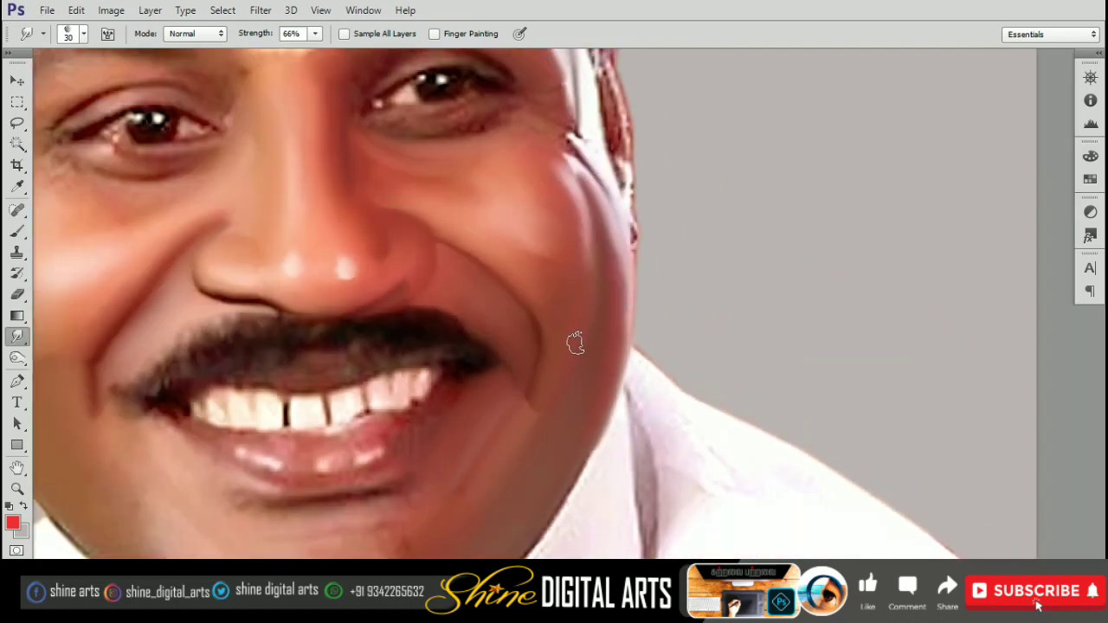
{"action": "scroll", "coordinate": [564, 303], "scroll_direction": "up", "scroll_amount": 3}
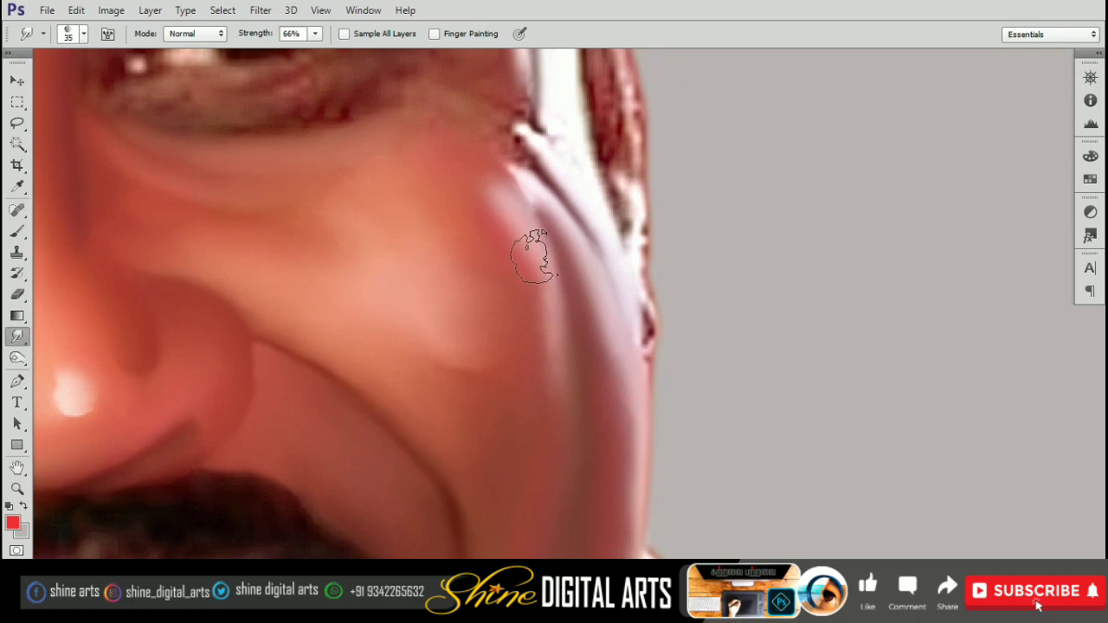
{"action": "scroll", "coordinate": [603, 295], "scroll_direction": "down", "scroll_amount": 1}
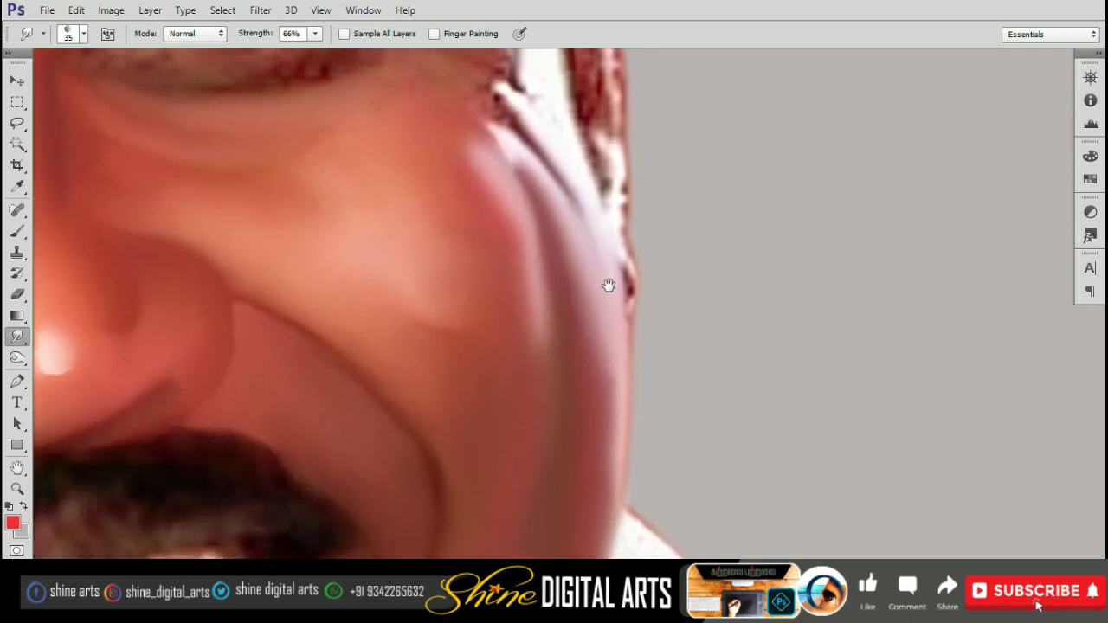
{"action": "scroll", "coordinate": [601, 290], "scroll_direction": "down", "scroll_amount": 2}
{"action": "left_click_drag", "start_coordinate": [621, 272], "coordinate": [612, 253]}
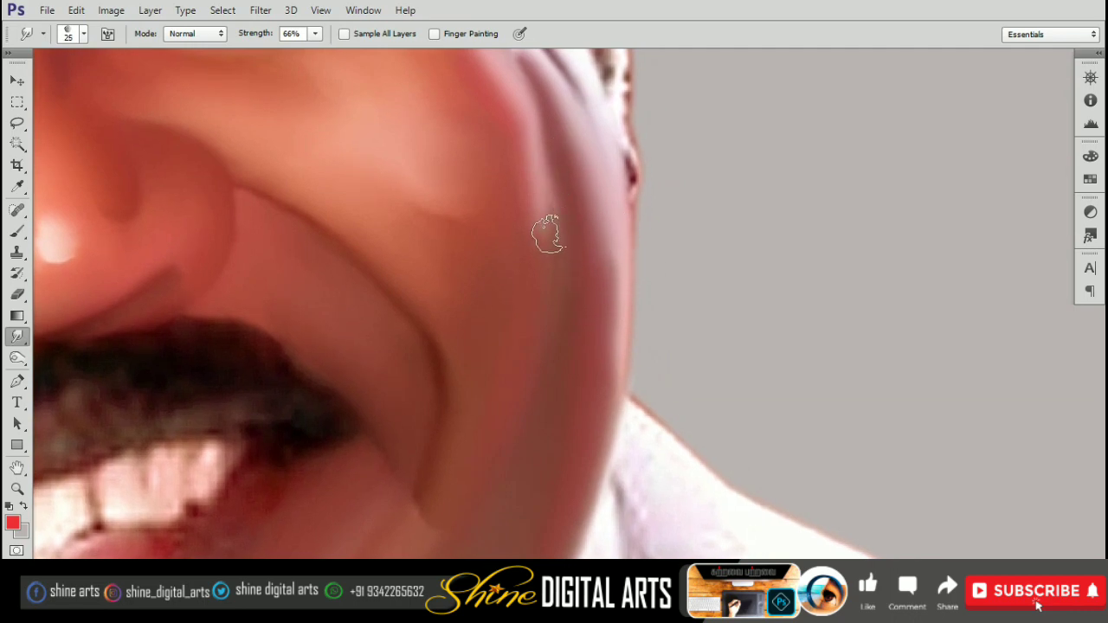
{"action": "key", "text": "bracketright"}
{"action": "scroll", "coordinate": [566, 255], "scroll_direction": "down", "scroll_amount": 2}
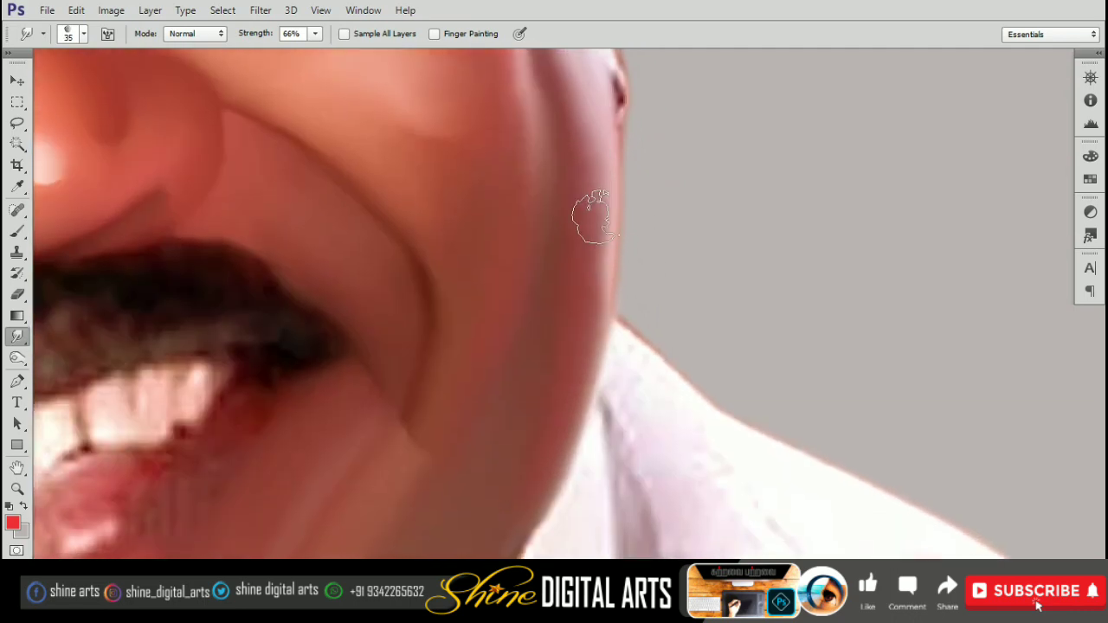
{"action": "scroll", "coordinate": [571, 234], "scroll_direction": "down", "scroll_amount": 2}
{"action": "scroll", "coordinate": [554, 259], "scroll_direction": "down", "scroll_amount": 2}
{"action": "scroll", "coordinate": [571, 320], "scroll_direction": "down", "scroll_amount": 1}
- Size the Smudge brush down for smoothing the fine moustache edges
{"action": "key", "text": "bracketleft"}
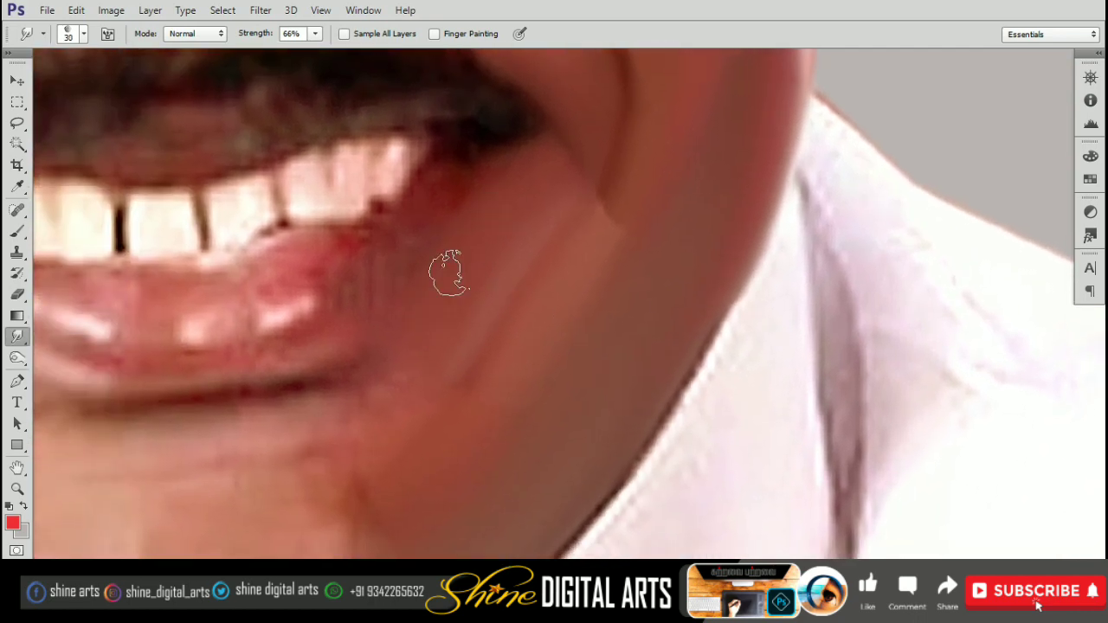
{"action": "scroll", "coordinate": [558, 117], "scroll_direction": "up", "scroll_amount": 2}
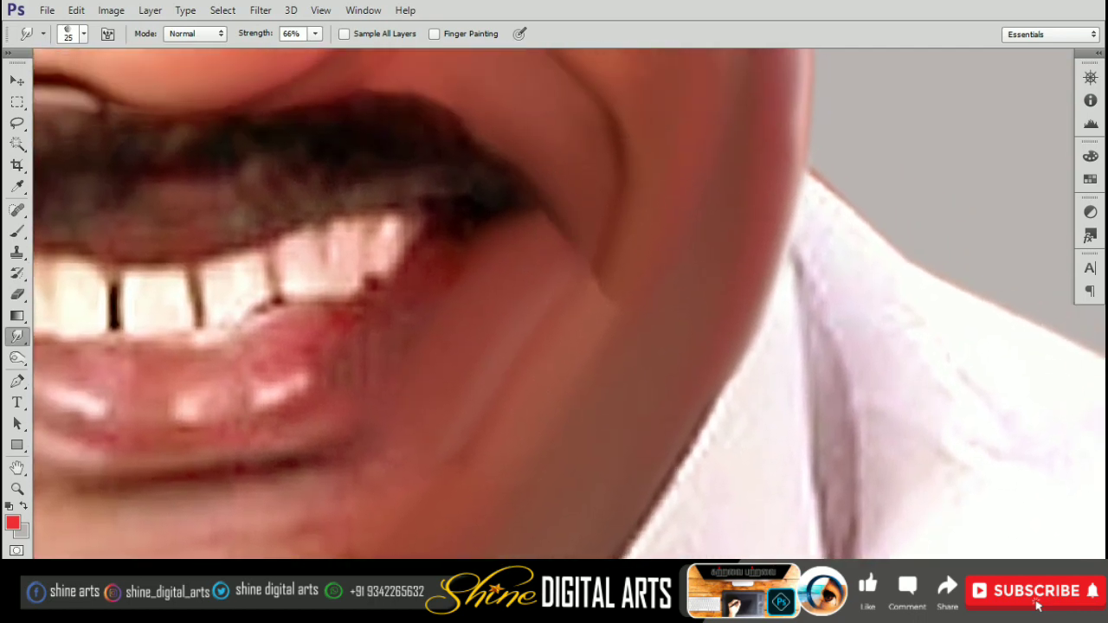
{"action": "scroll", "coordinate": [517, 158], "scroll_direction": "up", "scroll_amount": 2}
{"action": "key", "text": "bracketright"}
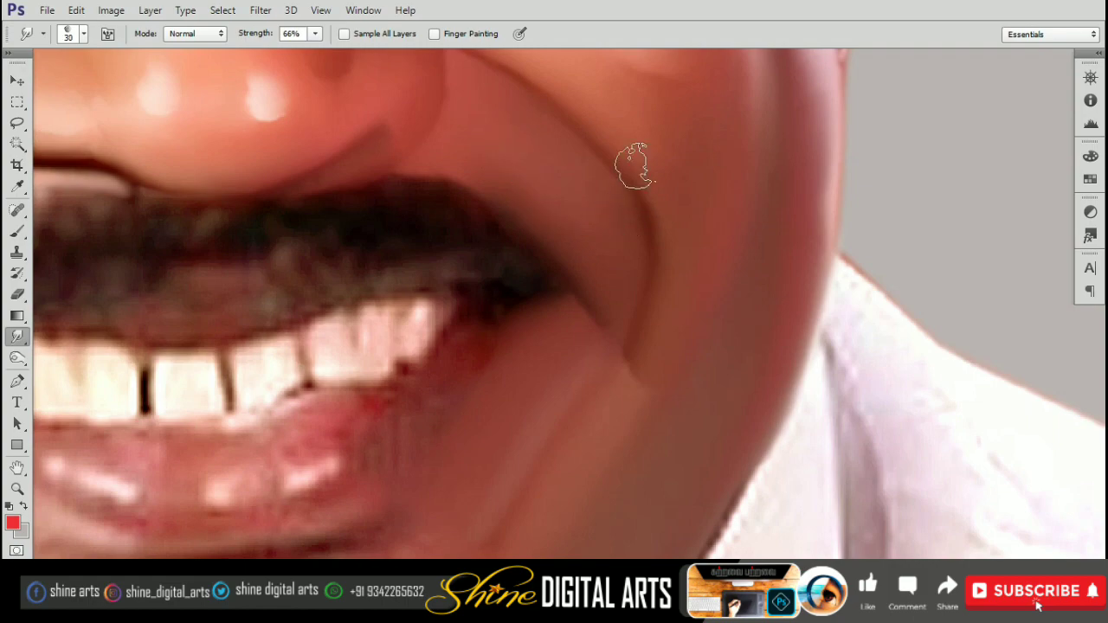
{"action": "scroll", "coordinate": [581, 143], "scroll_direction": "up", "scroll_amount": 2}
{"action": "key", "text": "bracketright"}
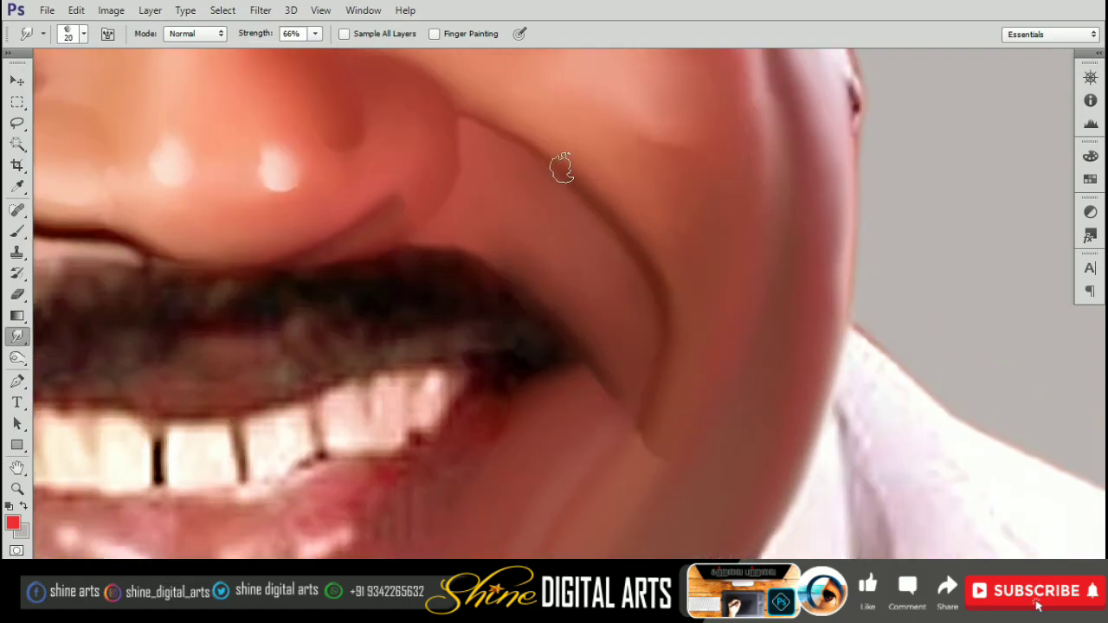
{"action": "scroll", "coordinate": [562, 169], "scroll_direction": "down", "scroll_amount": 5}
{"action": "scroll", "coordinate": [546, 313], "scroll_direction": "up", "scroll_amount": 2}
{"action": "scroll", "coordinate": [546, 312], "scroll_direction": "up", "scroll_amount": 2}
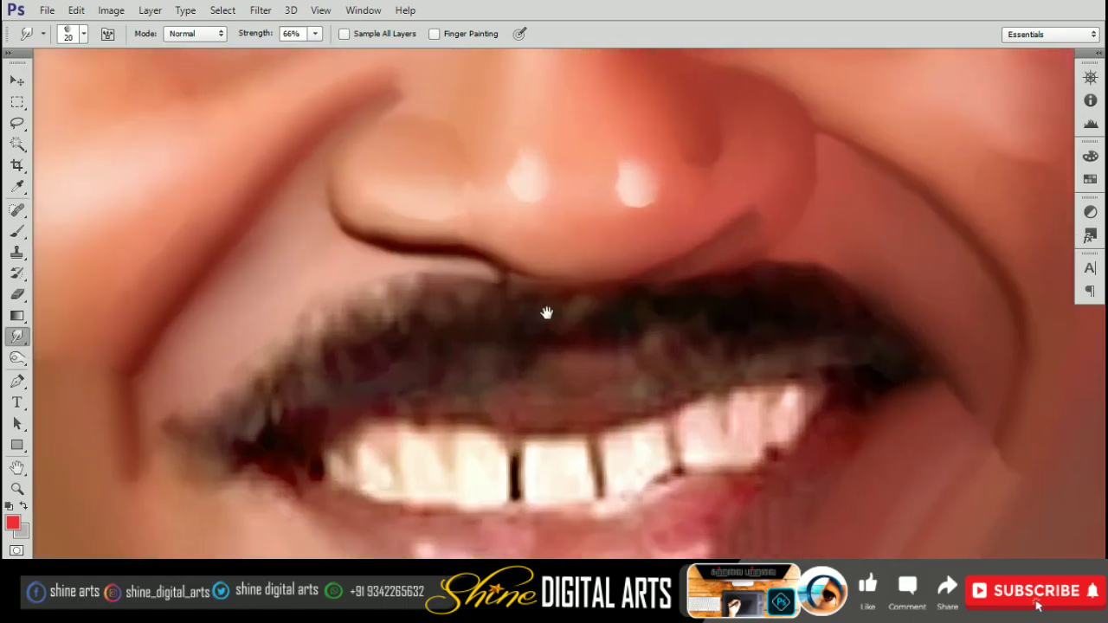
{"action": "scroll", "coordinate": [546, 313], "scroll_direction": "down", "scroll_amount": 3}
{"action": "scroll", "coordinate": [546, 312], "scroll_direction": "right", "scroll_amount": 5}
{"action": "key", "text": "bracketleft"}
{"action": "key", "text": "bracketleft"}
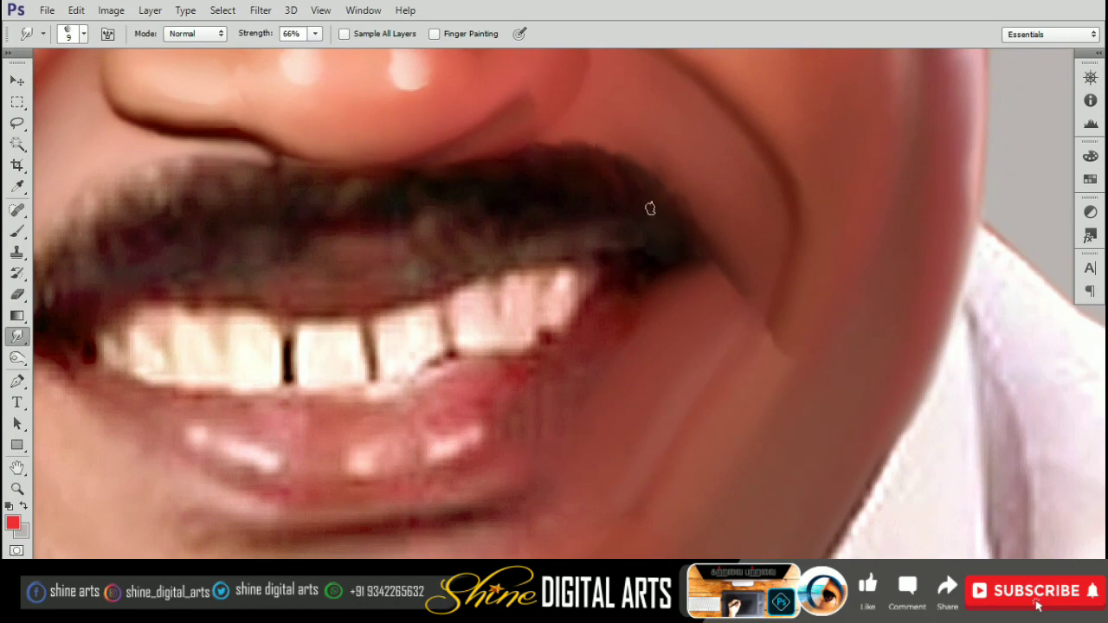
- Size up the Smudge brush for the chin and return to the portrait
{"action": "scroll", "coordinate": [625, 181], "scroll_direction": "down", "scroll_amount": 3}
{"action": "scroll", "coordinate": [589, 179], "scroll_direction": "up", "scroll_amount": 3}
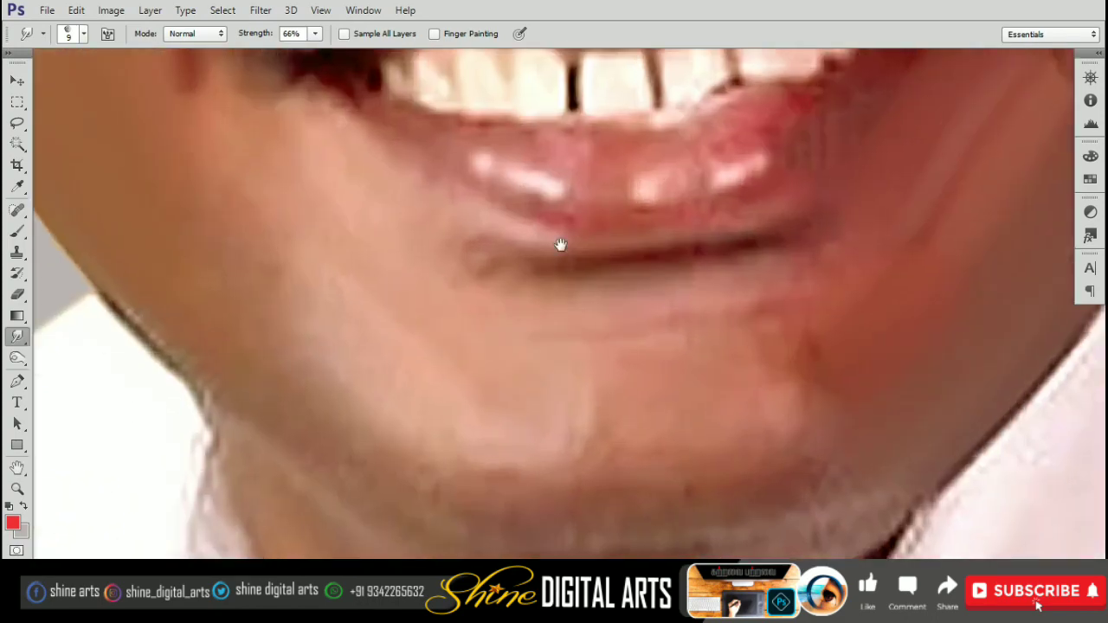
{"action": "scroll", "coordinate": [559, 242], "scroll_direction": "up", "scroll_amount": 1}
{"action": "key", "text": "bracketright"}
{"action": "key", "text": "bracketright"}
{"action": "key", "text": "bracketright"}
{"action": "key", "text": "bracketleft"}
{"action": "key", "text": "bracketleft"}
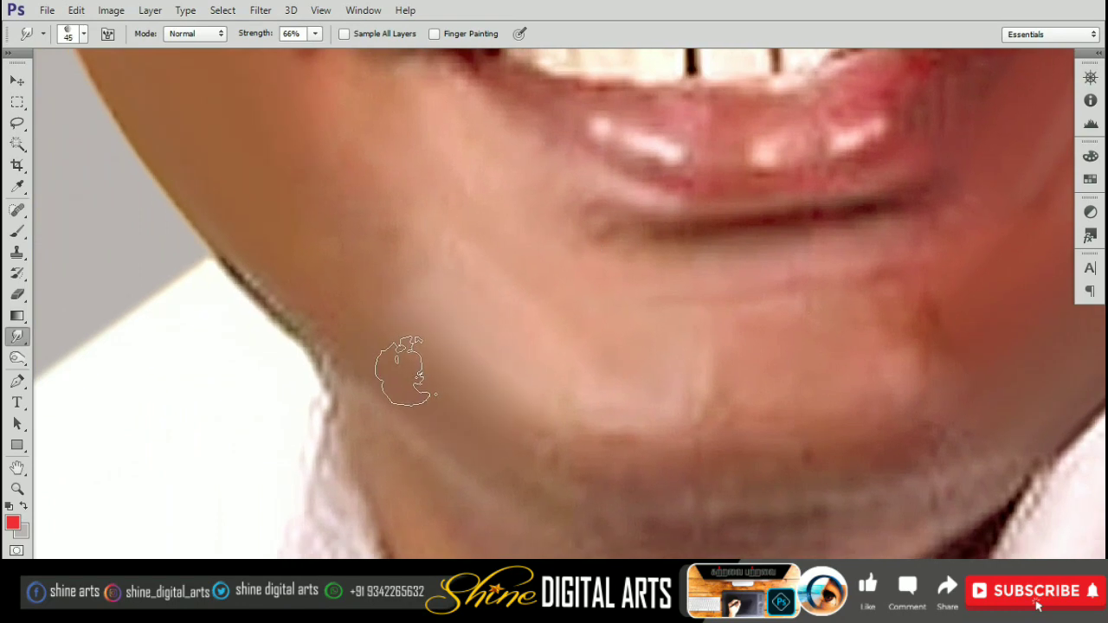
{"action": "scroll", "coordinate": [433, 406], "scroll_direction": "up", "scroll_amount": 3}
{"action": "scroll", "coordinate": [433, 407], "scroll_direction": "left", "scroll_amount": 2}
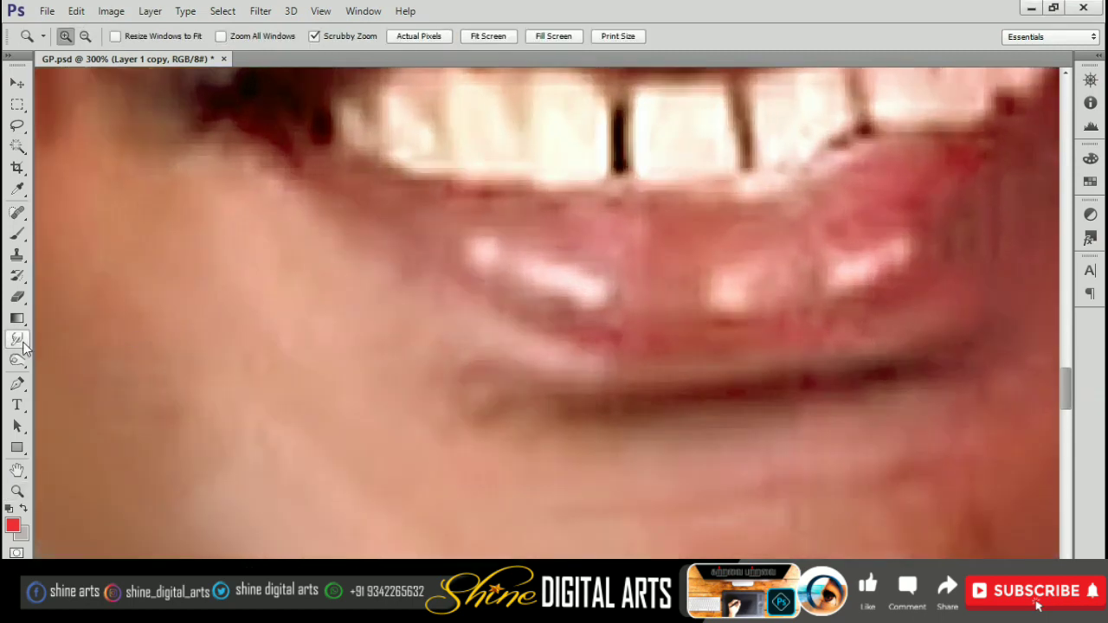
{"action": "left_click", "coordinate": [17, 338]}
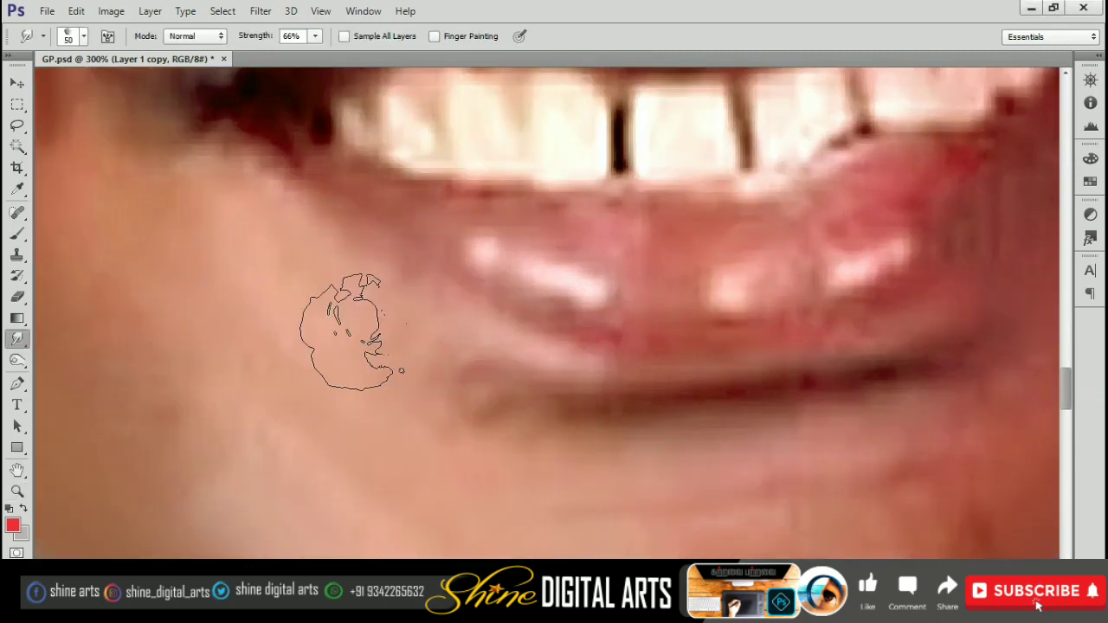
- Pan between the chin, lips and teeth while resizing the Smudge brush
{"action": "scroll", "coordinate": [581, 323], "scroll_direction": "down", "scroll_amount": 3}
{"action": "scroll", "coordinate": [485, 306], "scroll_direction": "up", "scroll_amount": 2}
{"action": "left_click_drag", "start_coordinate": [654, 213], "coordinate": [668, 182]}
{"action": "key", "text": "bracketleft"}
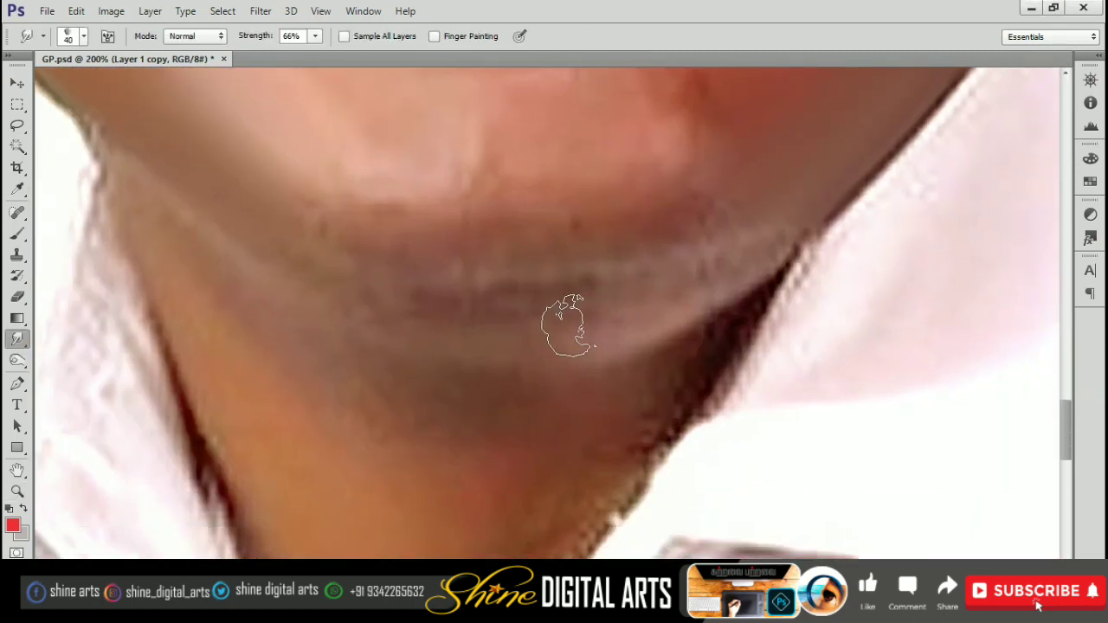
{"action": "left_click_drag", "start_coordinate": [789, 216], "coordinate": [734, 254]}
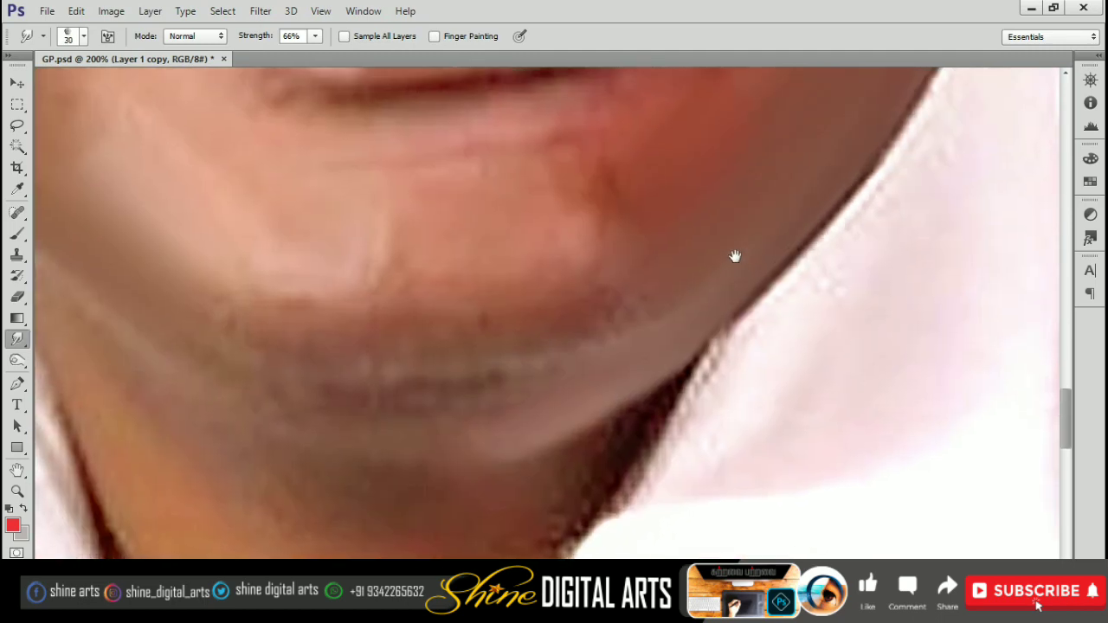
{"action": "left_click_drag", "start_coordinate": [771, 198], "coordinate": [648, 317]}
{"action": "key", "text": "bracketright"}
{"action": "key", "text": "bracketright"}
{"action": "key", "text": "bracketright"}
{"action": "left_click_drag", "start_coordinate": [421, 384], "coordinate": [638, 297]}
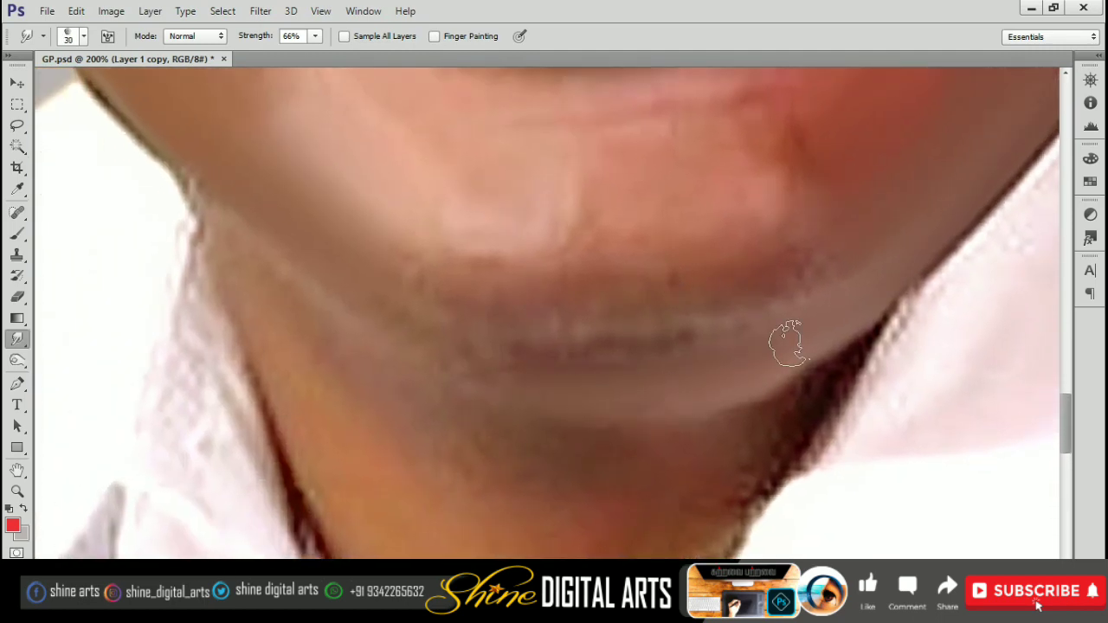
{"action": "key", "text": "bracketright"}
{"action": "left_click_drag", "start_coordinate": [788, 342], "coordinate": [935, 420]}
{"action": "left_click_drag", "start_coordinate": [396, 311], "coordinate": [462, 423]}
{"action": "left_click_drag", "start_coordinate": [441, 328], "coordinate": [455, 366]}
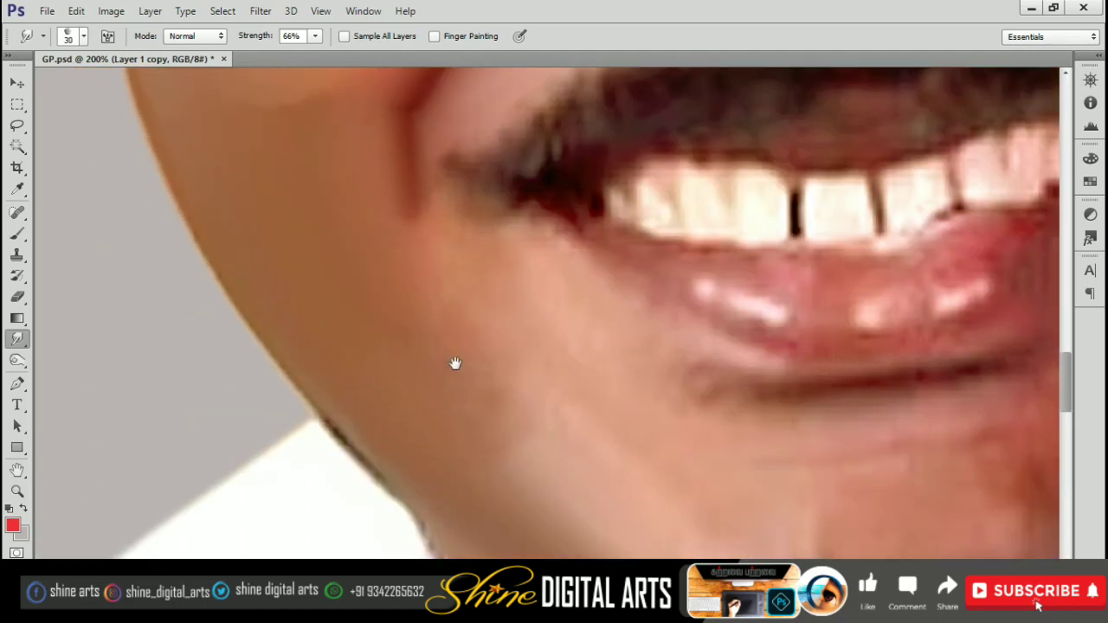
- Set Smudge strength to 60% and smooth the chin skin below the lower lip
{"action": "key", "text": "bracketright"}
{"action": "key", "text": "bracketright"}
{"action": "key", "text": "bracketright"}
{"action": "key", "text": "bracketleft"}
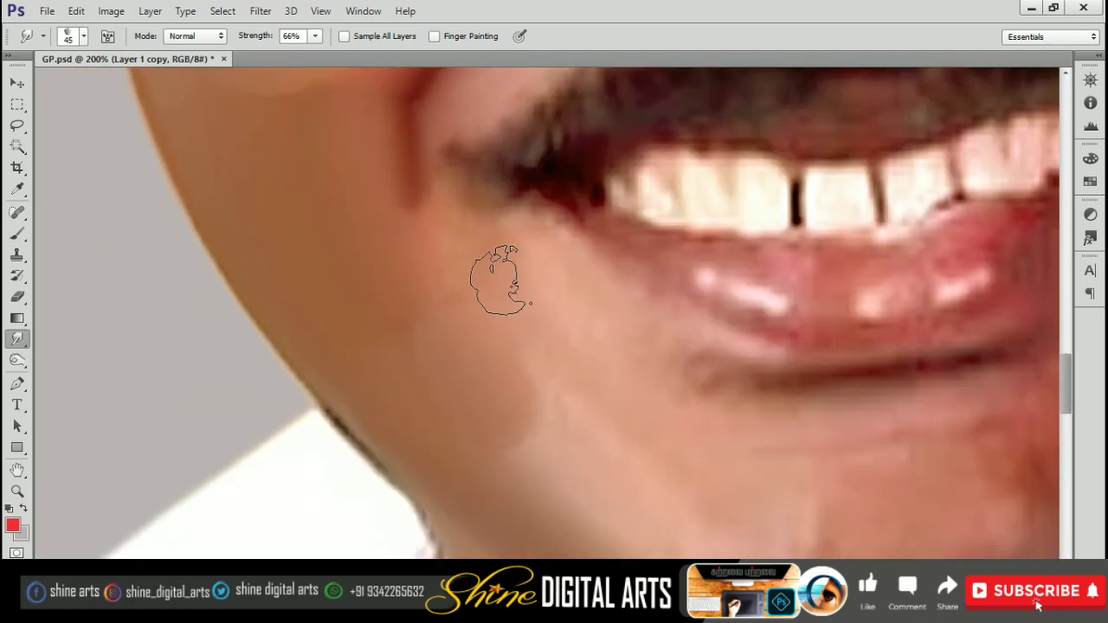
{"action": "key", "text": "bracketleft"}
{"action": "key", "text": "bracketleft"}
{"action": "left_click_drag", "start_coordinate": [454, 210], "coordinate": [493, 317]}
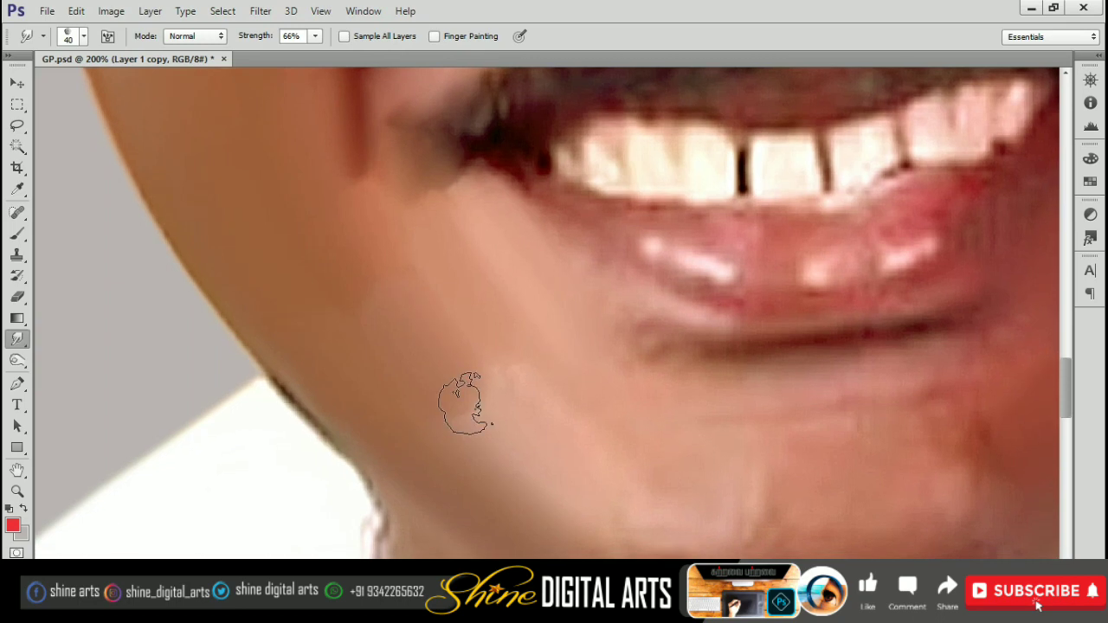
{"action": "left_click_drag", "start_coordinate": [437, 415], "coordinate": [474, 292]}
{"action": "key", "text": "6"}
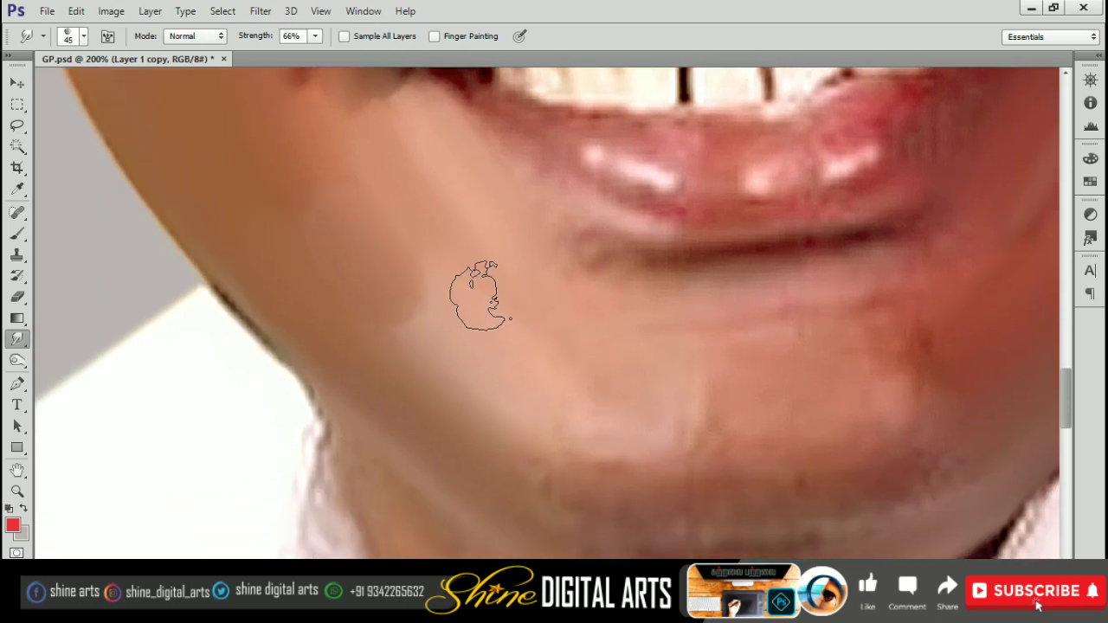
{"action": "key", "text": "bracketright"}
{"action": "mouse_move", "coordinate": [481, 463]}
{"action": "left_mouse_down"}
{"action": "mouse_move", "coordinate": [511, 371]}
{"action": "mouse_move", "coordinate": [499, 354]}
{"action": "left_mouse_up"}
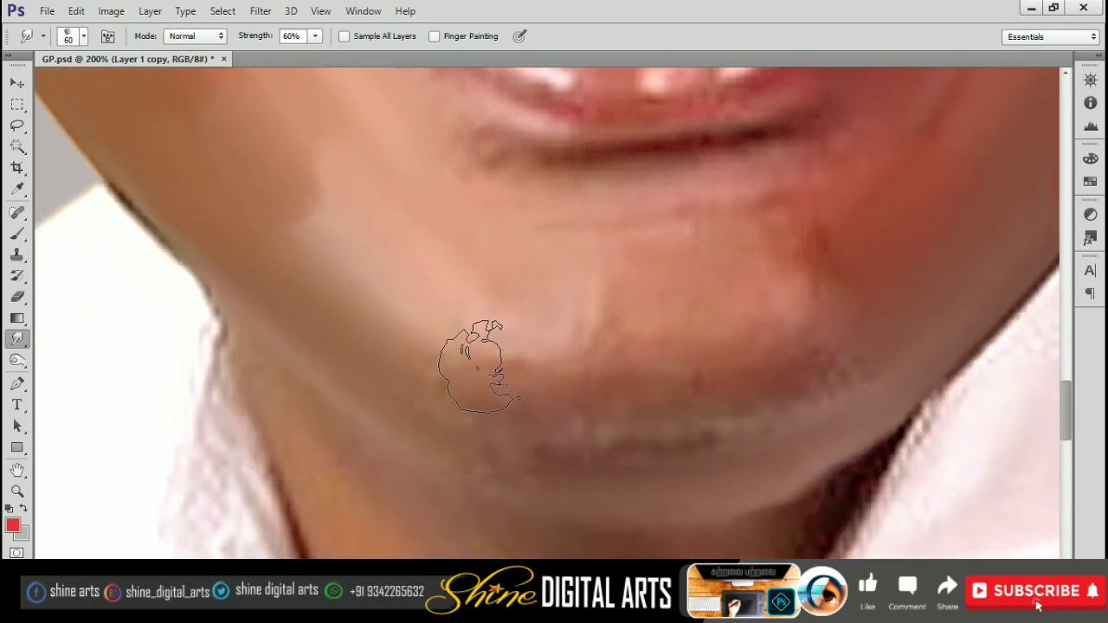
{"action": "key", "text": "bracketright"}
{"action": "key", "text": "bracketright"}
{"action": "key", "text": "bracketright"}
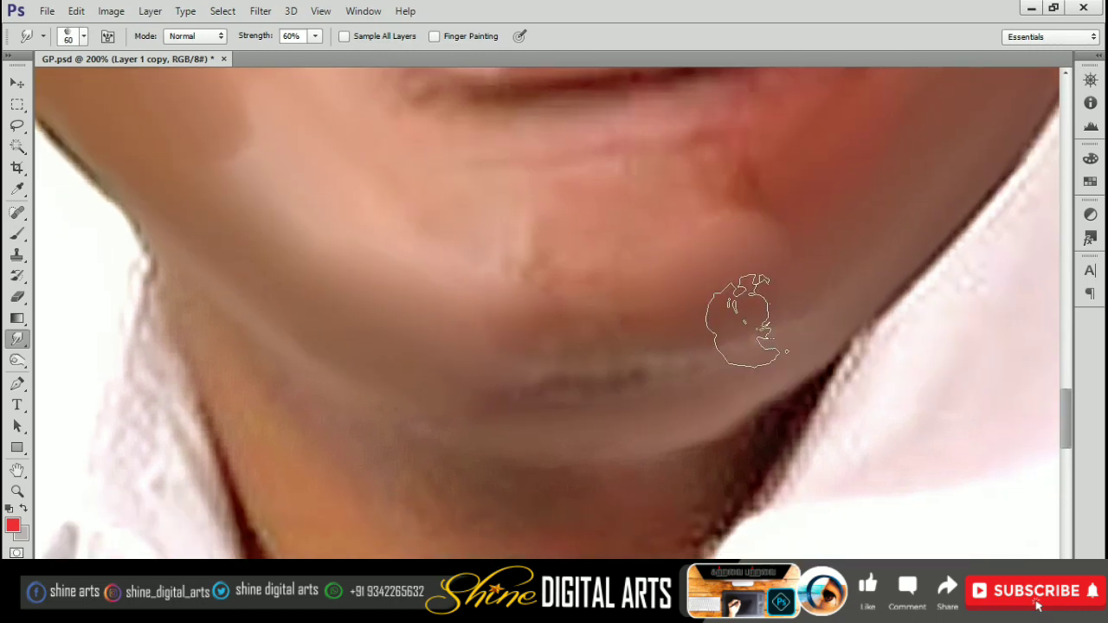
{"action": "key", "text": "bracketleft"}
{"action": "key", "text": "bracketleft"}
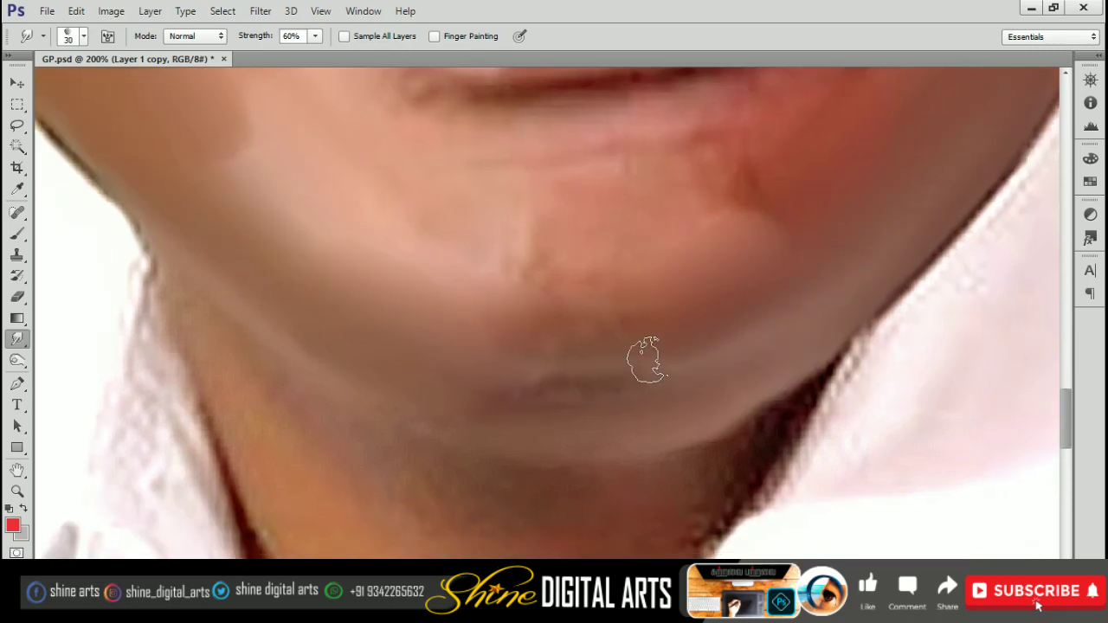
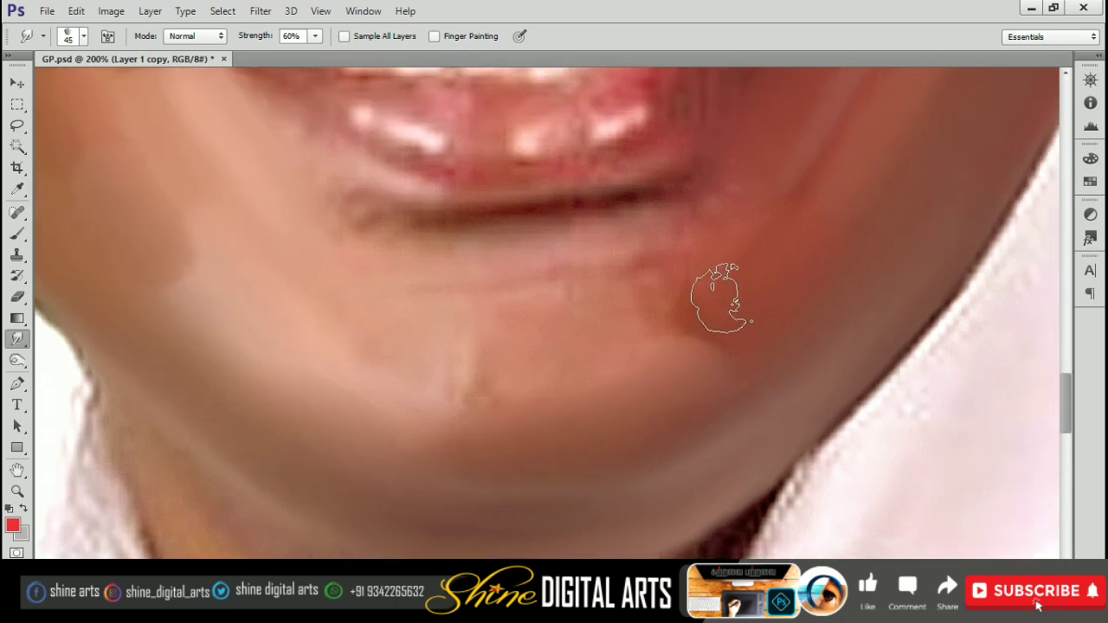
- Smudge the chin skin below the lower lip, then sample brown skin tone 89574a as foreground colour
{"action": "left_click_drag", "start_coordinate": [671, 288], "coordinate": [645, 330]}
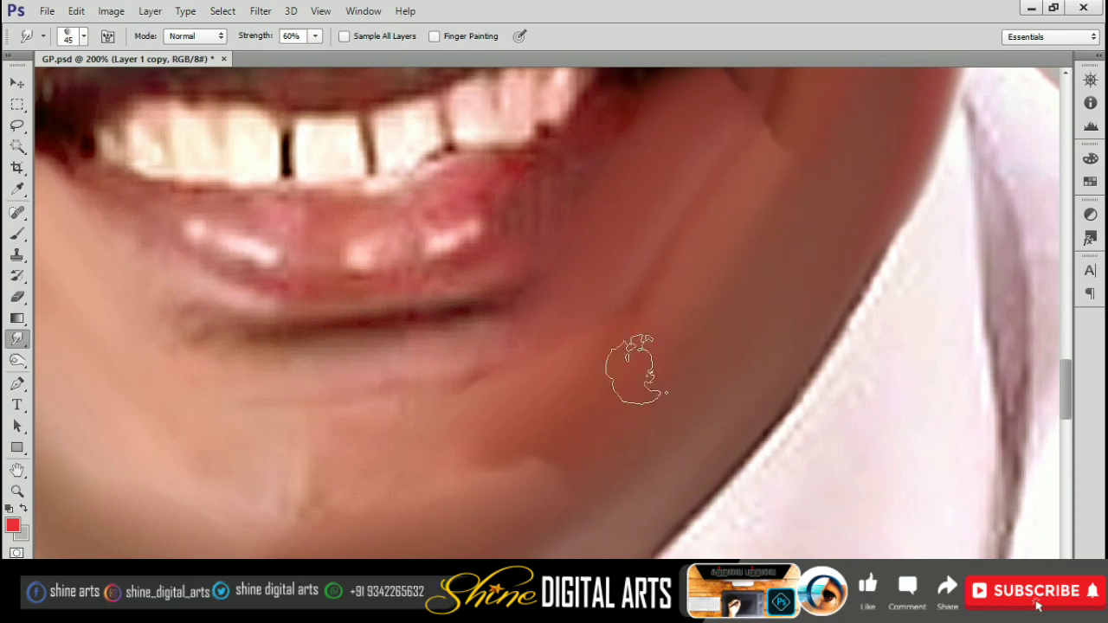
{"action": "left_click", "coordinate": [16, 530]}
{"action": "left_click", "coordinate": [844, 207]}
{"action": "key", "text": "Return"}
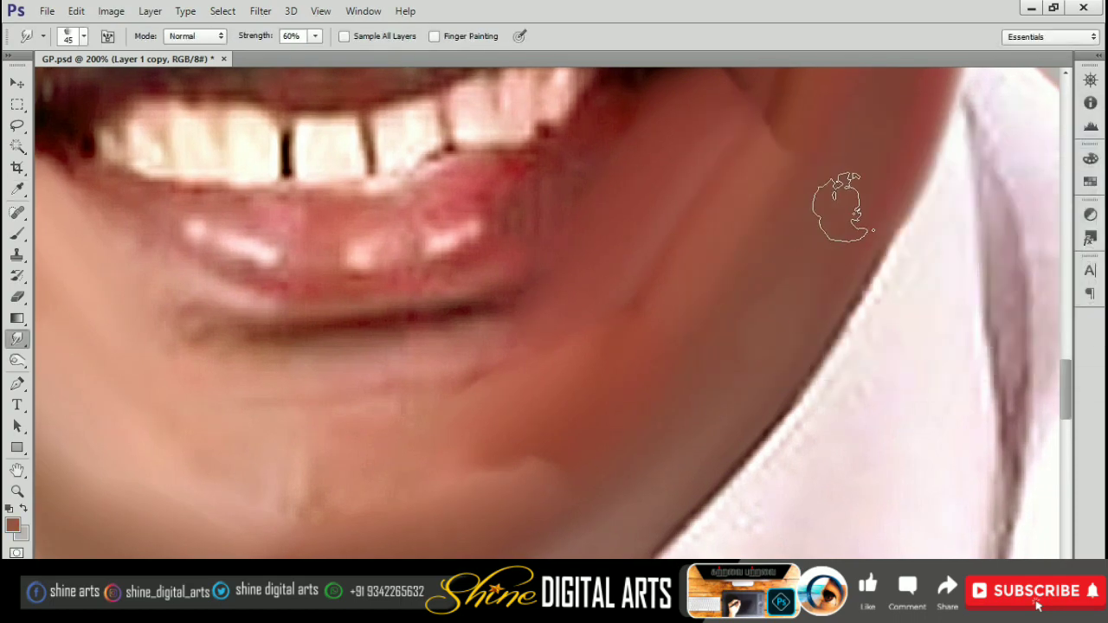
{"action": "key", "text": "i"}
{"action": "left_click", "coordinate": [12, 525]}
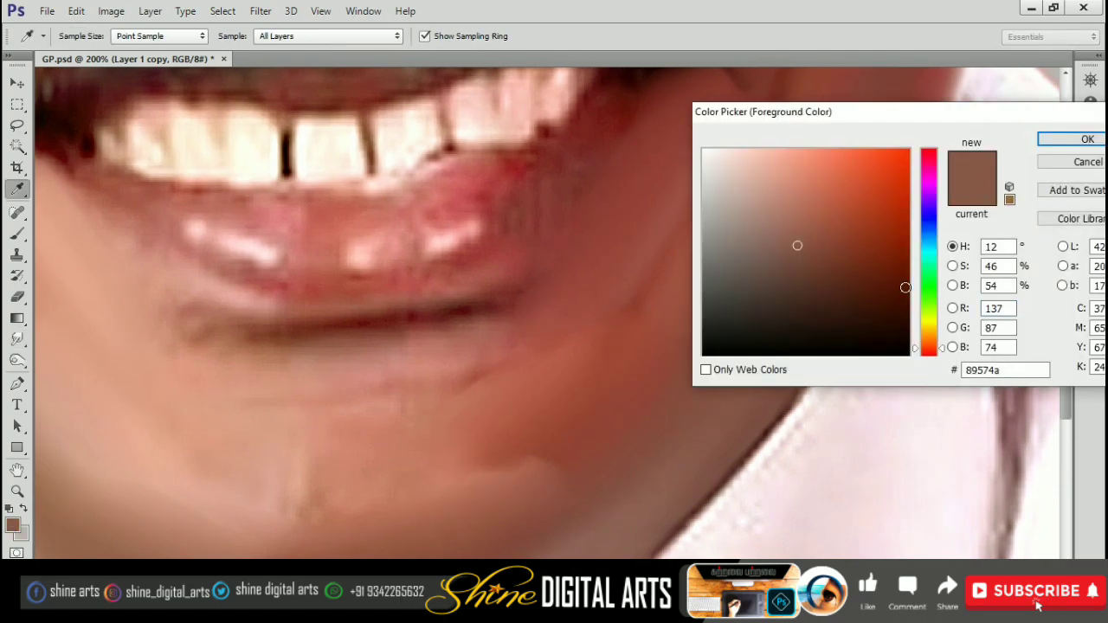
- Shift the foreground hue to olive 927422 (H 44) and resume smudging
{"action": "left_click_drag", "start_coordinate": [933, 327], "coordinate": [933, 330]}
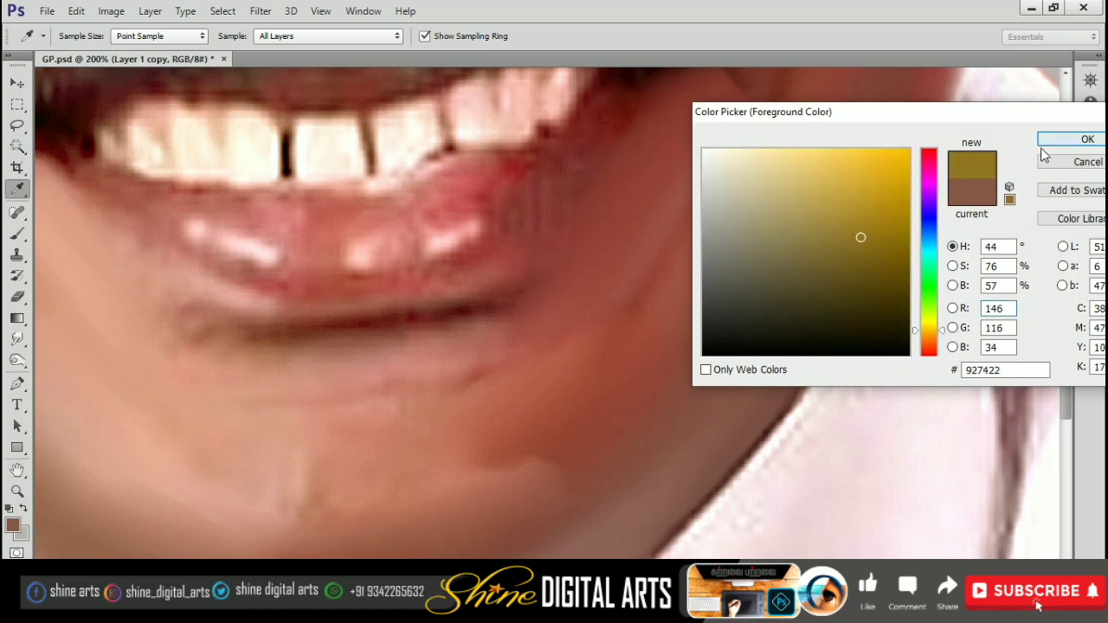
{"action": "left_click", "coordinate": [1073, 139]}
{"action": "key", "text": "r"}
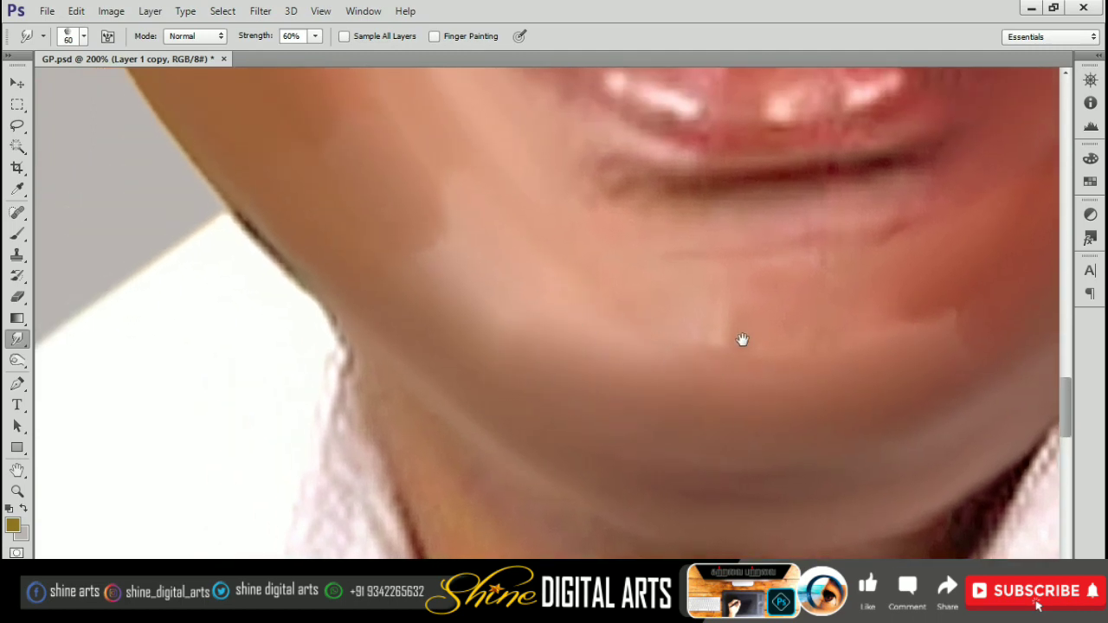
- Smudge across the chin and lip edges at 60% strength, varying the brush between 35 and 70
{"action": "left_click_drag", "start_coordinate": [741, 339], "coordinate": [702, 356]}
{"action": "key", "text": "bracketright"}
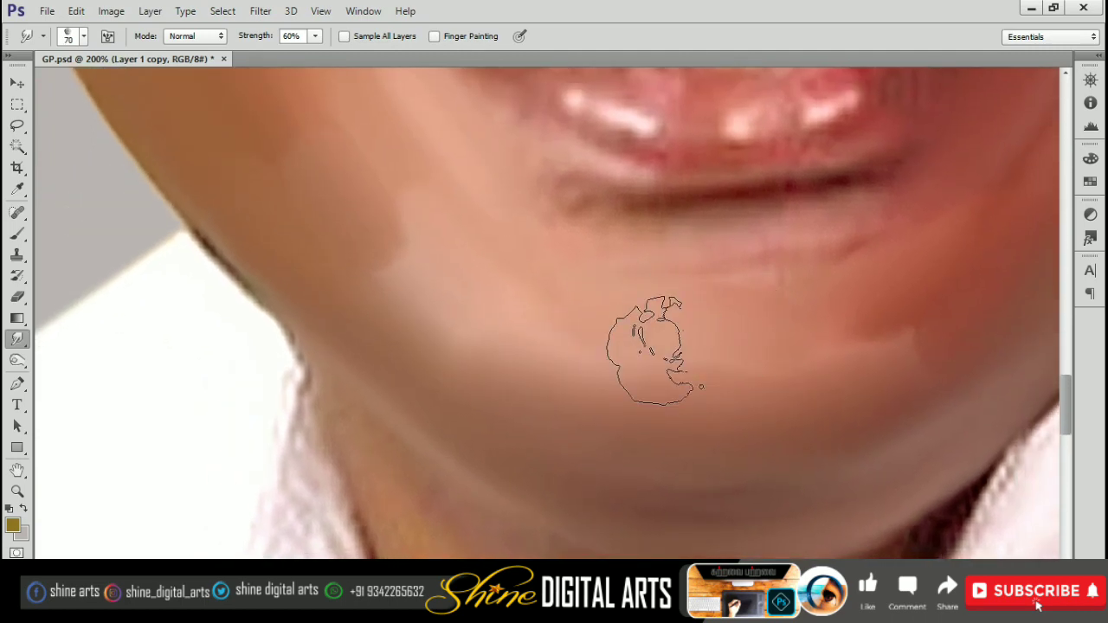
{"action": "key", "text": "bracketleft"}
{"action": "left_click_drag", "start_coordinate": [798, 331], "coordinate": [711, 394]}
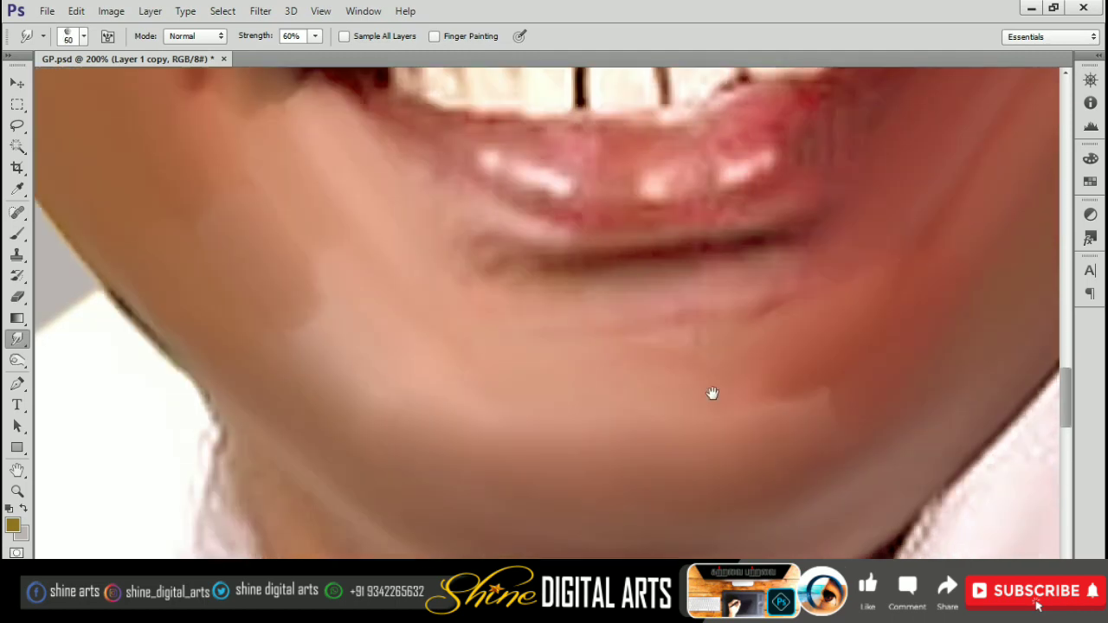
{"action": "key", "text": "bracketleft"}
{"action": "key", "text": "bracketleft"}
{"action": "left_click_drag", "start_coordinate": [841, 309], "coordinate": [794, 309]}
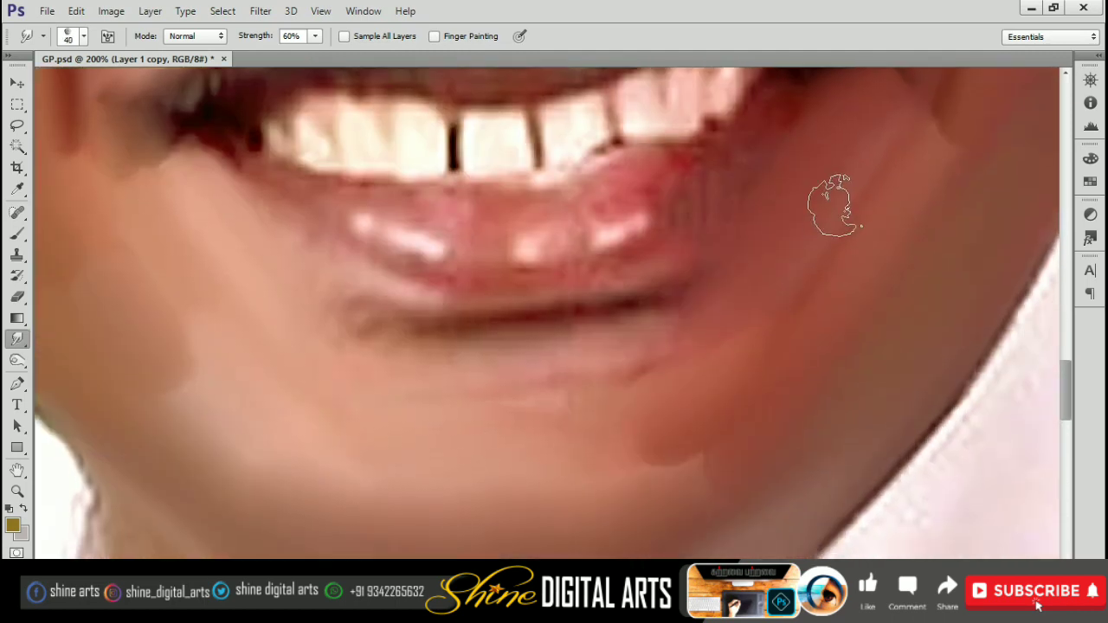
{"action": "key", "text": "bracketright"}
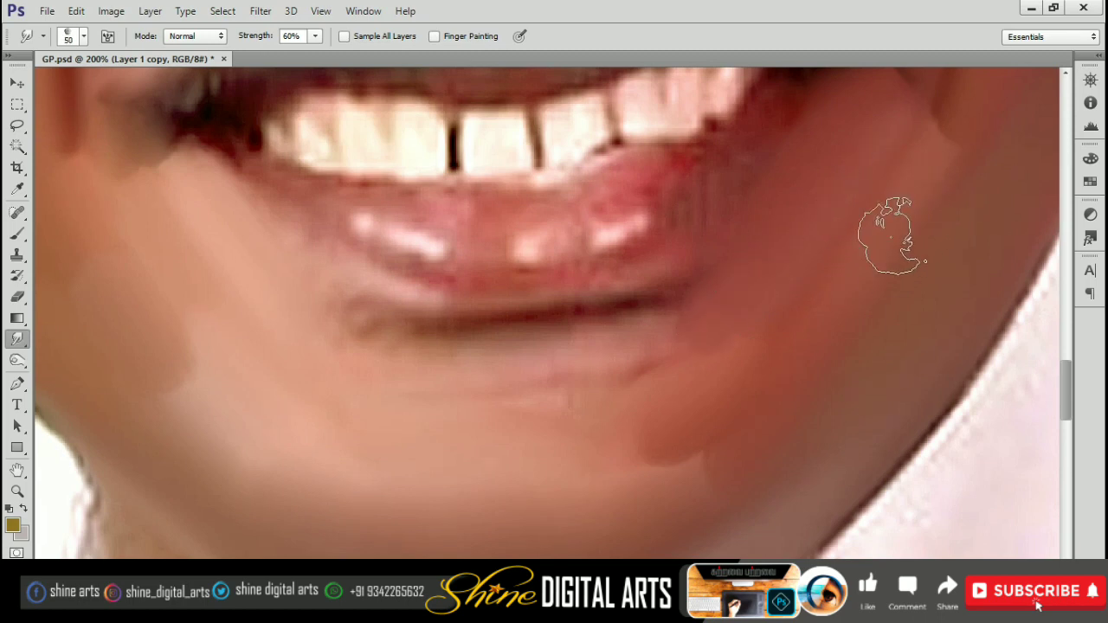
{"action": "left_click_drag", "start_coordinate": [891, 238], "coordinate": [853, 152]}
{"action": "key", "text": "bracketleft"}
{"action": "key", "text": "bracketleft"}
{"action": "key", "text": "bracketleft"}
{"action": "left_click_drag", "start_coordinate": [753, 210], "coordinate": [784, 258]}
{"action": "key", "text": "bracketright"}
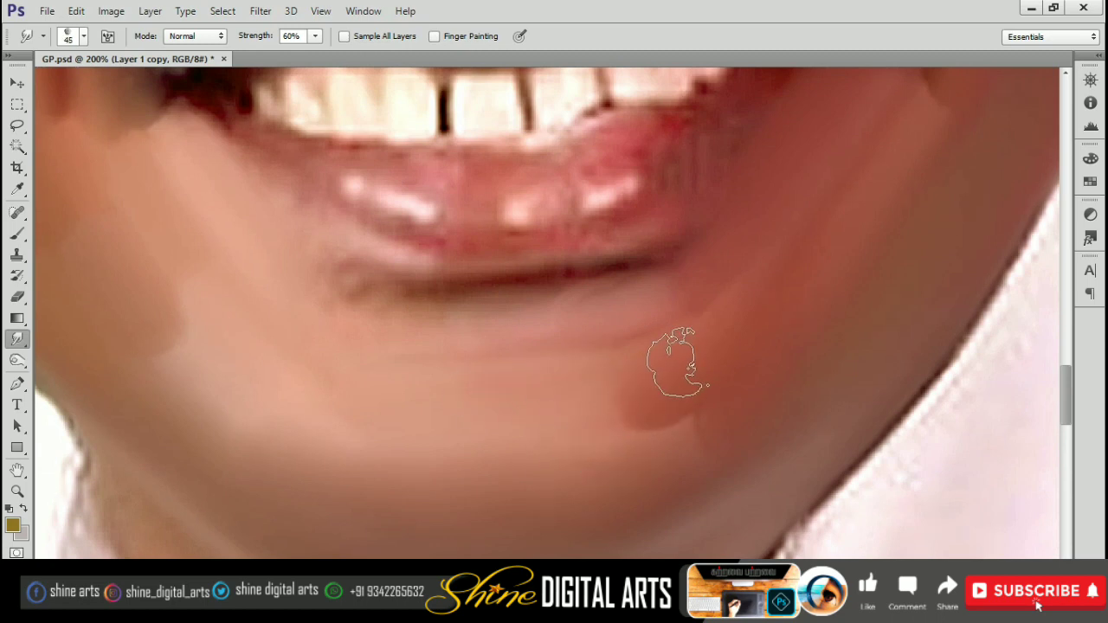
- Blend the blotchy skin around the mouth with a smaller 20–60 brush
{"action": "scroll", "coordinate": [669, 257], "scroll_direction": "down", "scroll_amount": 2}
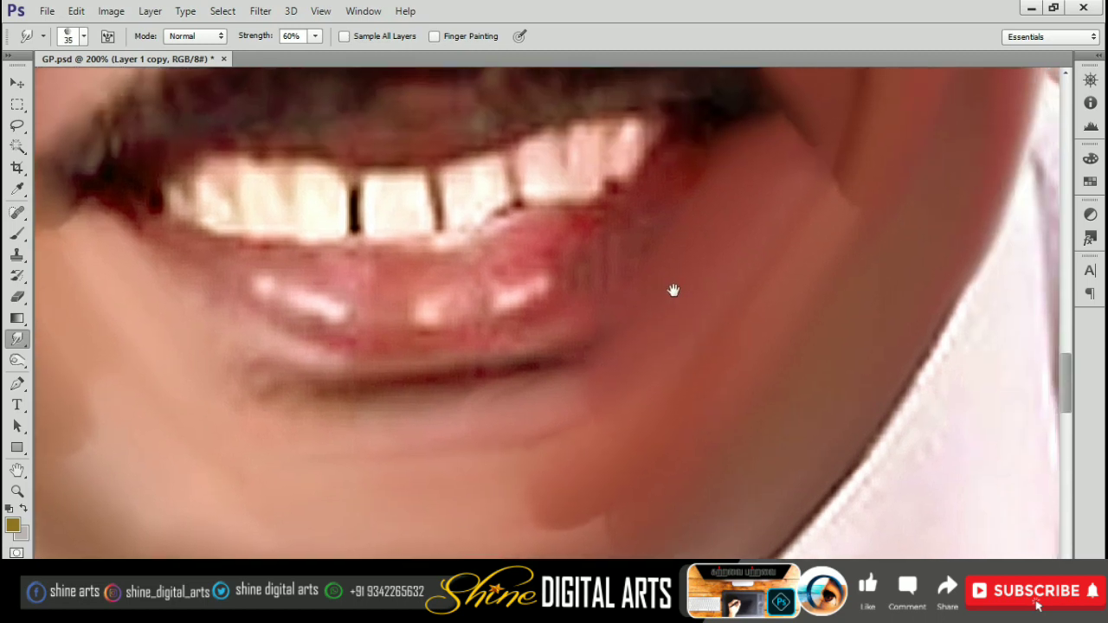
{"action": "scroll", "coordinate": [669, 257], "scroll_direction": "down", "scroll_amount": 3}
{"action": "scroll", "coordinate": [604, 349], "scroll_direction": "up", "scroll_amount": 3}
{"action": "scroll", "coordinate": [604, 349], "scroll_direction": "up", "scroll_amount": 1}
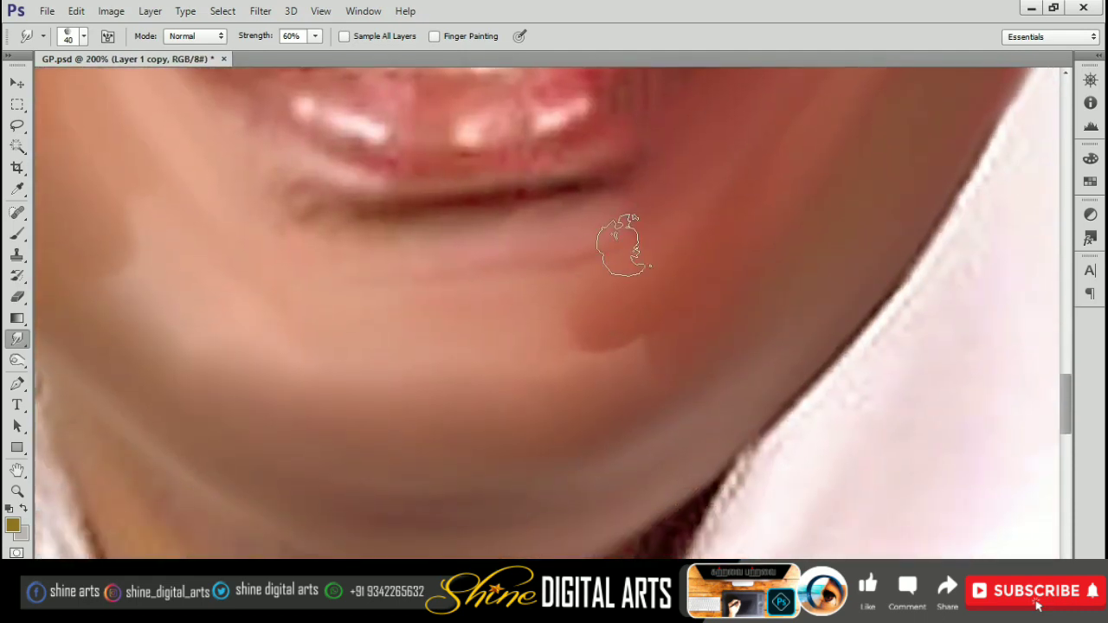
{"action": "key", "text": "bracketright"}
{"action": "key", "text": "bracketright"}
{"action": "key", "text": "bracketleft"}
{"action": "key", "text": "bracketleft"}
{"action": "scroll", "coordinate": [571, 353], "scroll_direction": "up", "scroll_amount": 2}
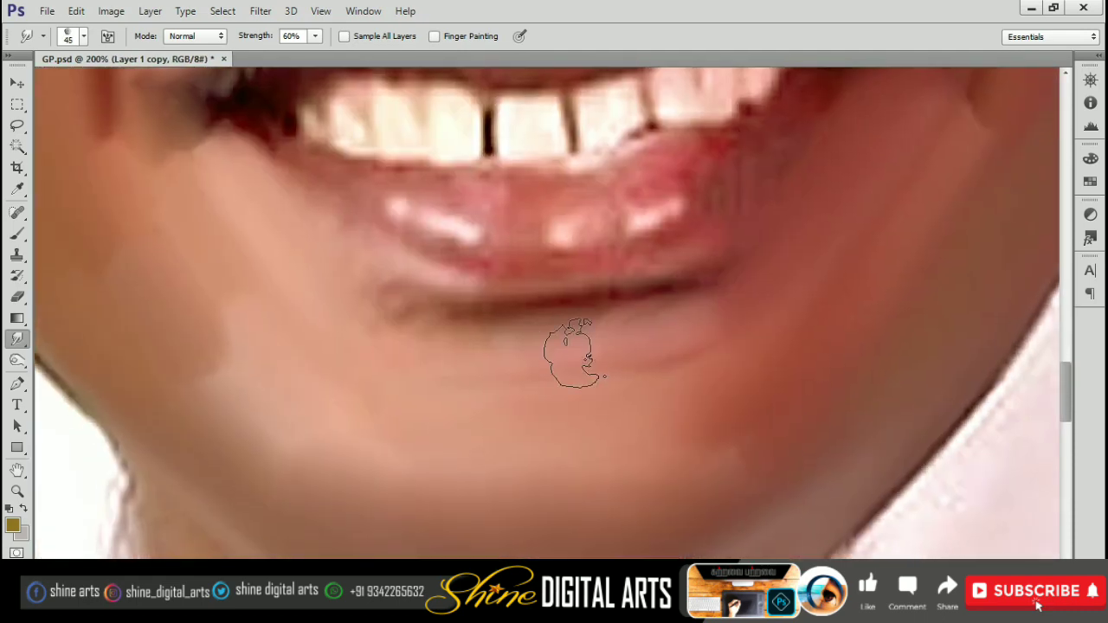
{"action": "key", "text": "bracketright"}
{"action": "scroll", "coordinate": [647, 284], "scroll_direction": "right", "scroll_amount": 2}
{"action": "scroll", "coordinate": [601, 324], "scroll_direction": "up", "scroll_amount": 1}
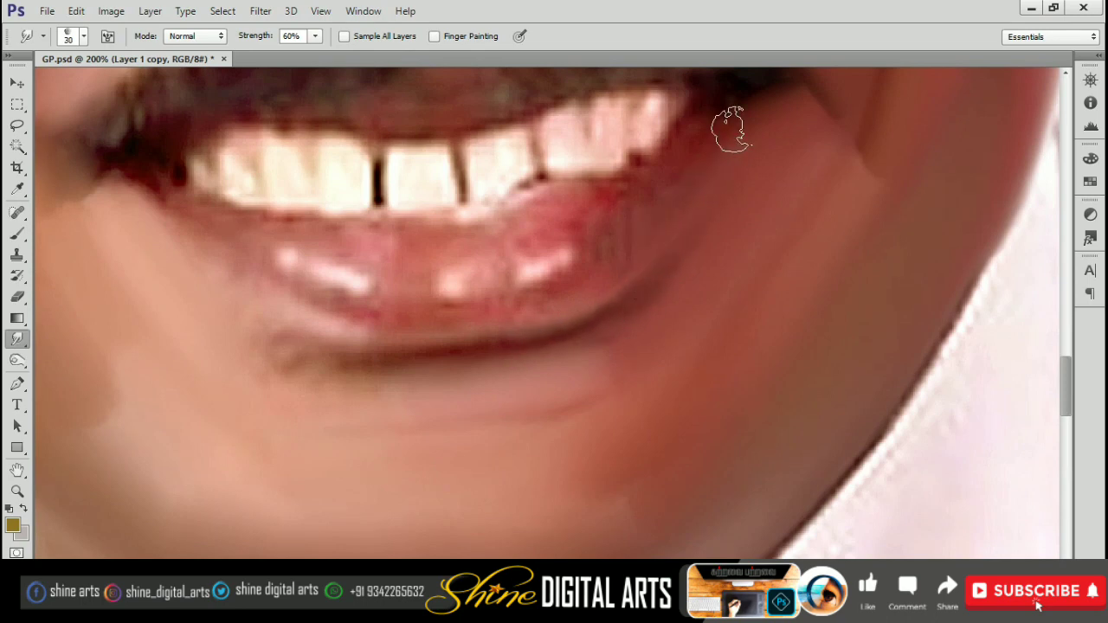
{"action": "key", "text": "bracketleft"}
{"action": "scroll", "coordinate": [647, 294], "scroll_direction": "left", "scroll_amount": 2}
{"action": "scroll", "coordinate": [648, 295], "scroll_direction": "down", "scroll_amount": 1}
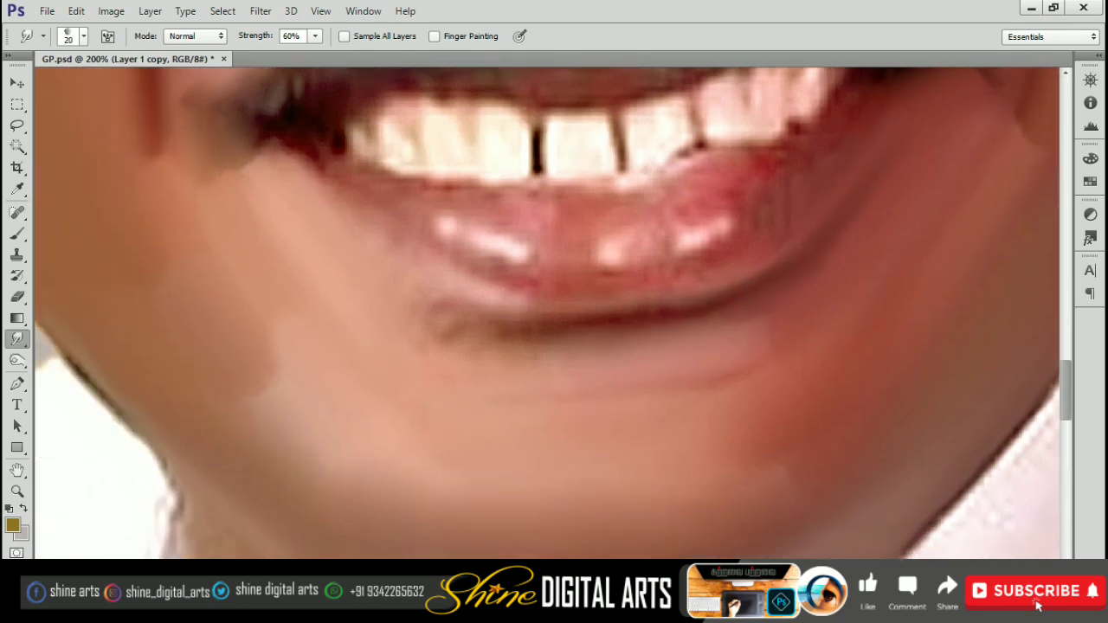
- Smooth the chin centre and jawline toward the neck with a 35–45 brush
{"action": "scroll", "coordinate": [601, 352], "scroll_direction": "left", "scroll_amount": 3}
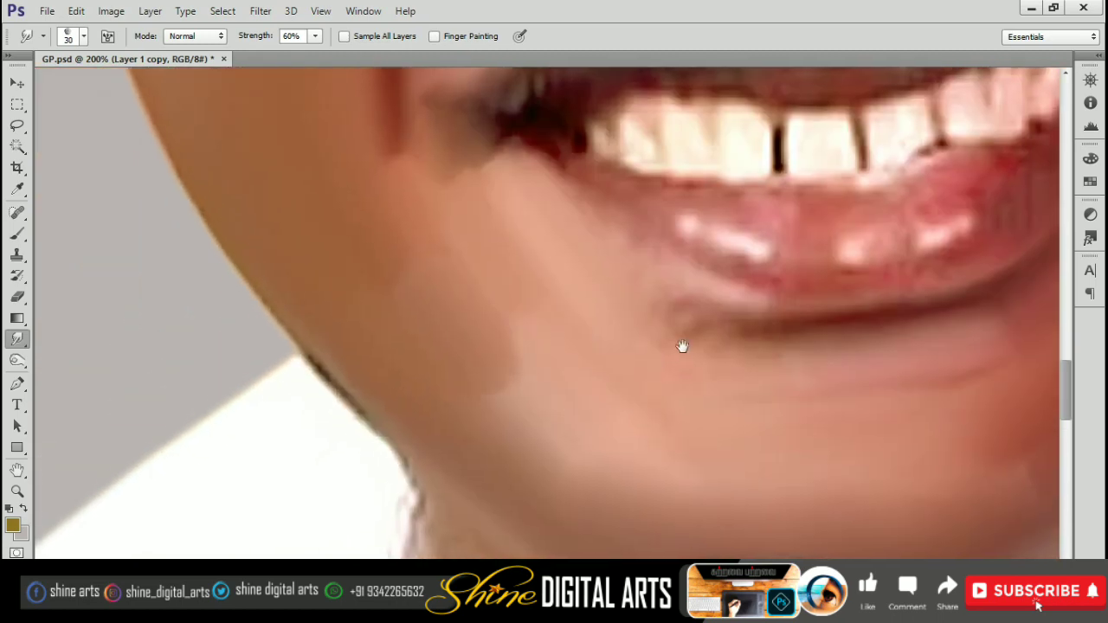
{"action": "scroll", "coordinate": [683, 344], "scroll_direction": "down", "scroll_amount": 1}
{"action": "key", "text": "bracketright"}
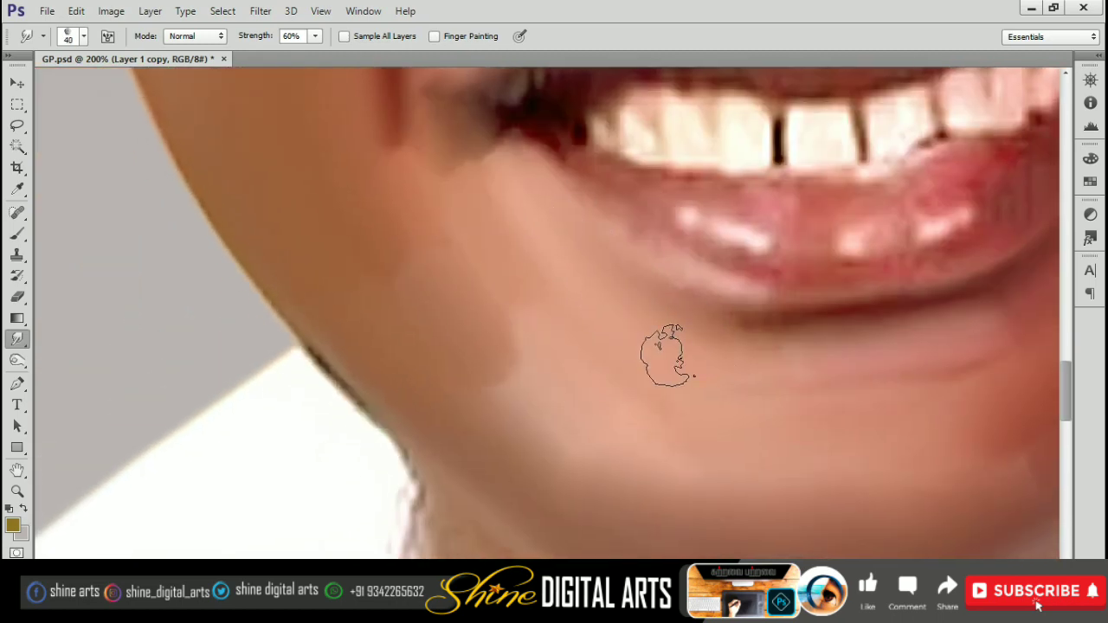
{"action": "scroll", "coordinate": [657, 303], "scroll_direction": "right", "scroll_amount": 2}
{"action": "scroll", "coordinate": [658, 303], "scroll_direction": "down", "scroll_amount": 1}
{"action": "key", "text": "bracketright"}
{"action": "scroll", "coordinate": [764, 304], "scroll_direction": "right", "scroll_amount": 2}
{"action": "scroll", "coordinate": [764, 303], "scroll_direction": "down", "scroll_amount": 1}
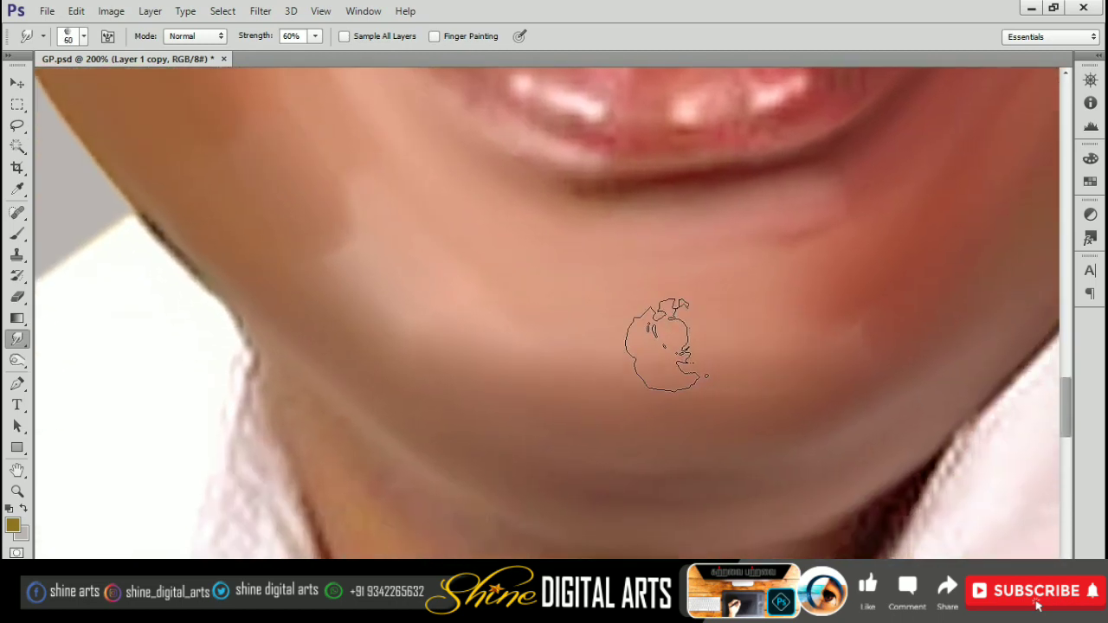
{"action": "key", "text": "bracketright"}
{"action": "key", "text": "bracketright"}
{"action": "key", "text": "bracketright"}
{"action": "key", "text": "bracketright"}
{"action": "scroll", "coordinate": [723, 389], "scroll_direction": "right", "scroll_amount": 2}
{"action": "scroll", "coordinate": [723, 390], "scroll_direction": "down", "scroll_amount": 1}
{"action": "key", "text": "bracketleft"}
{"action": "key", "text": "bracketleft"}
{"action": "key", "text": "bracketleft"}
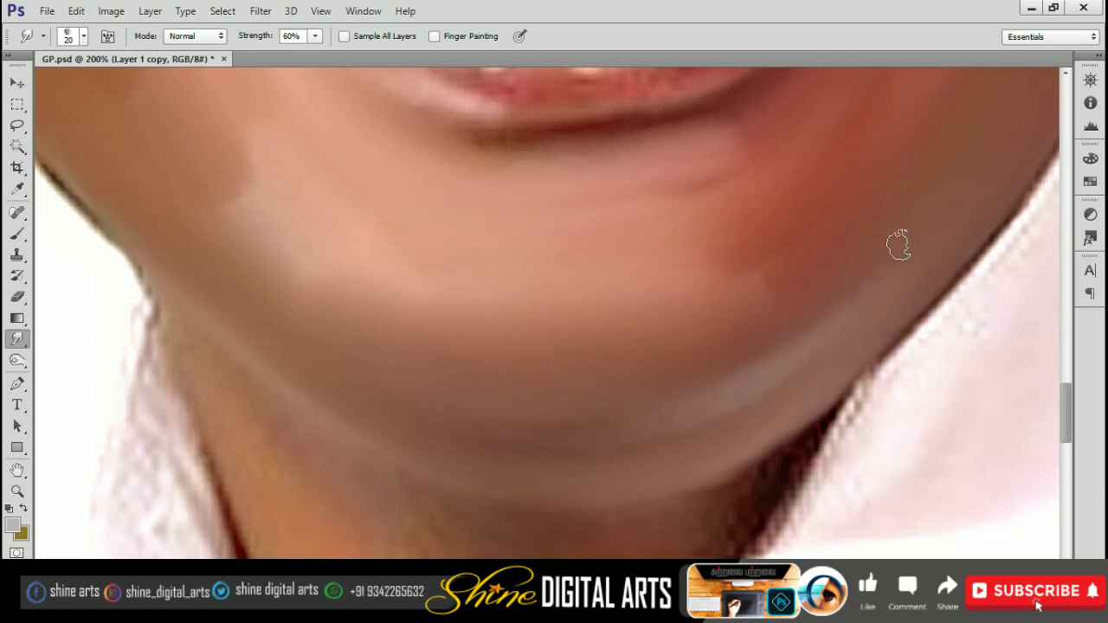
- Smooth the skin just beneath the lower lip with a 25 brush, raising smudge strength to 80%
{"action": "scroll", "coordinate": [766, 327], "scroll_direction": "up", "scroll_amount": 2}
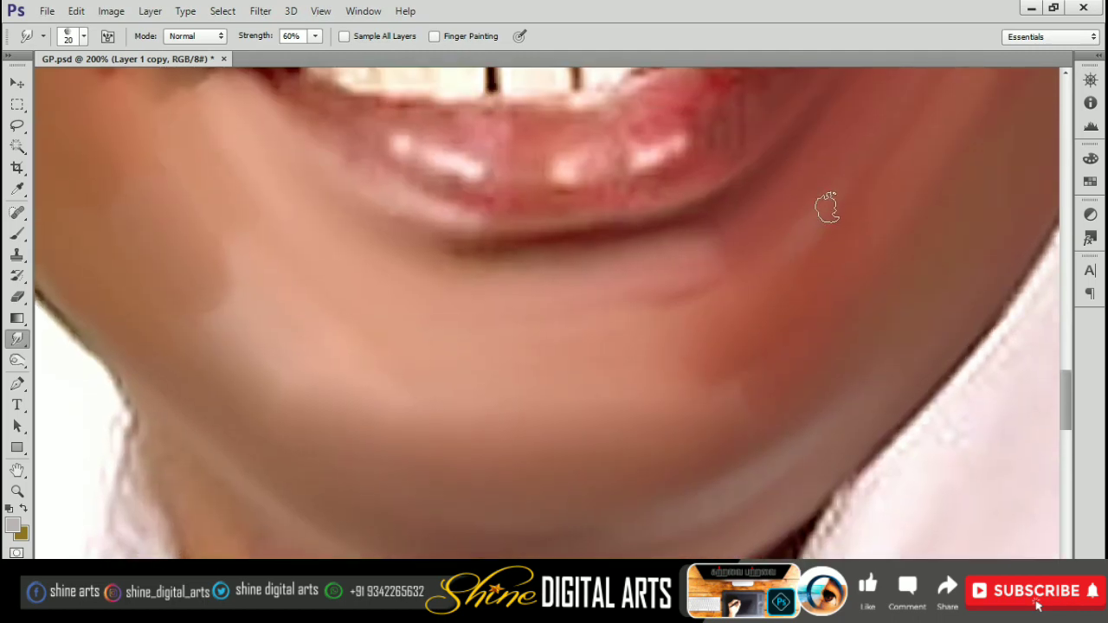
{"action": "scroll", "coordinate": [810, 251], "scroll_direction": "down", "scroll_amount": 1}
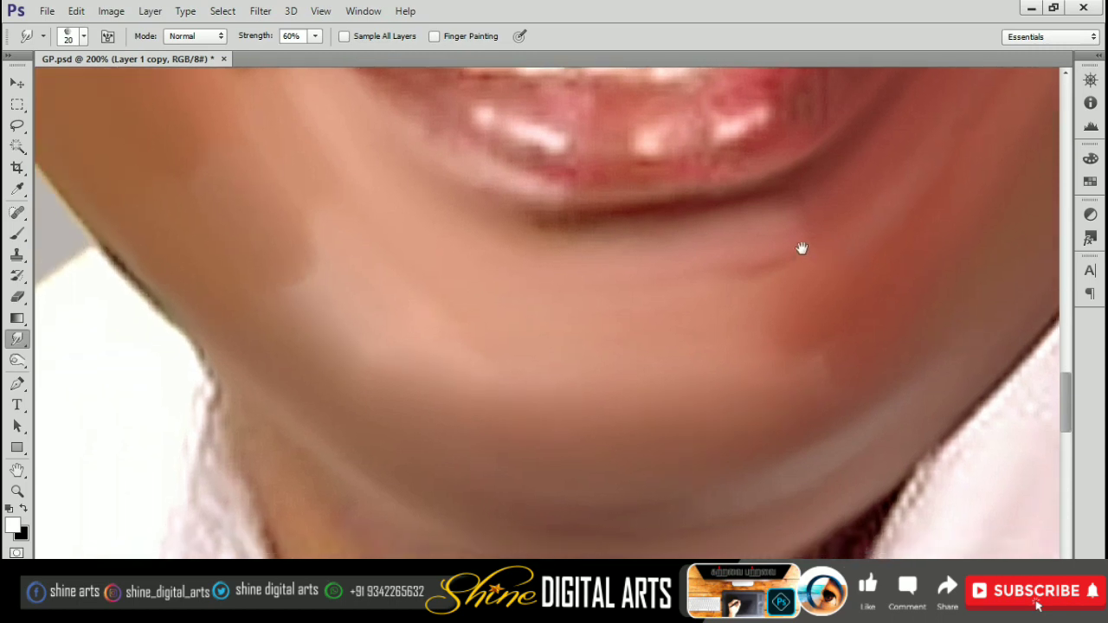
{"action": "scroll", "coordinate": [523, 350], "scroll_direction": "left", "scroll_amount": 2}
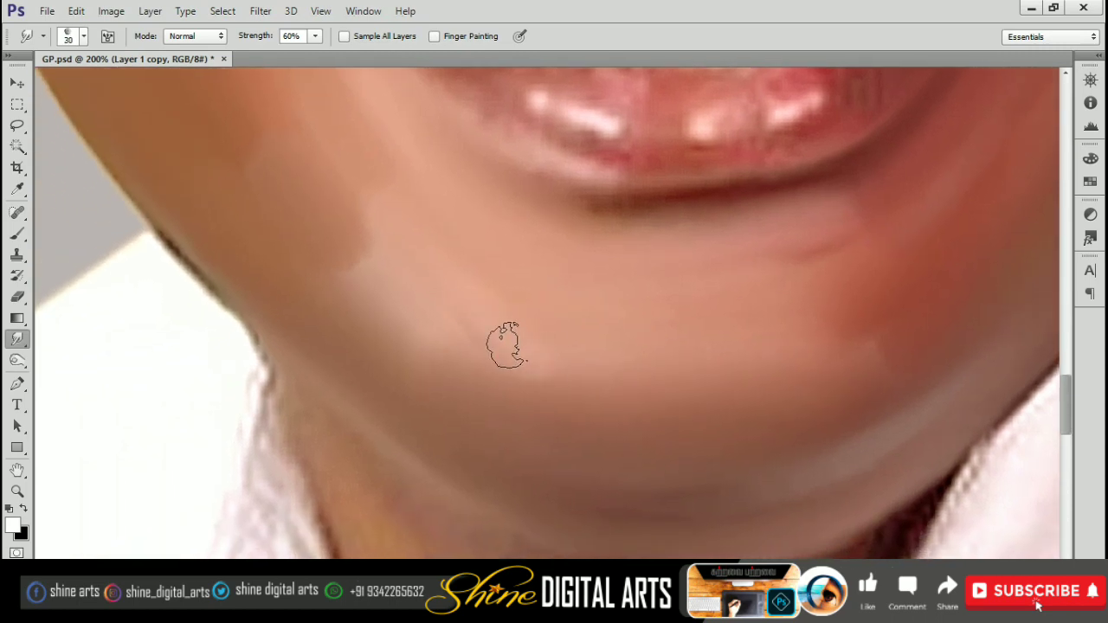
{"action": "left_click_drag", "start_coordinate": [575, 295], "coordinate": [541, 347]}
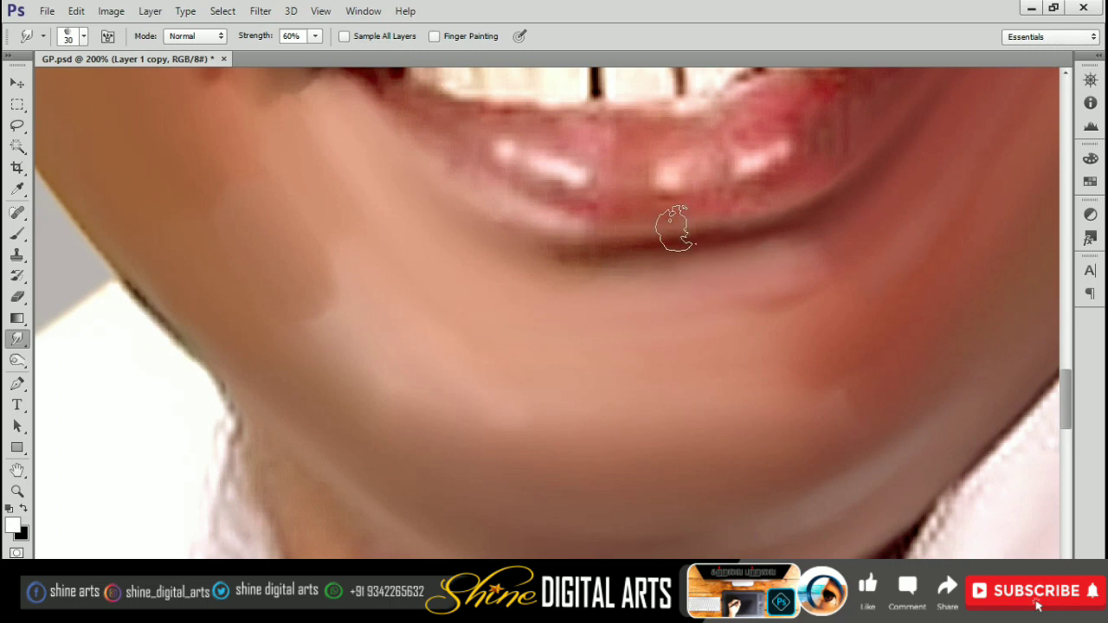
{"action": "scroll", "coordinate": [692, 242], "scroll_direction": "up", "scroll_amount": 1}
{"action": "scroll", "coordinate": [774, 248], "scroll_direction": "left", "scroll_amount": 1}
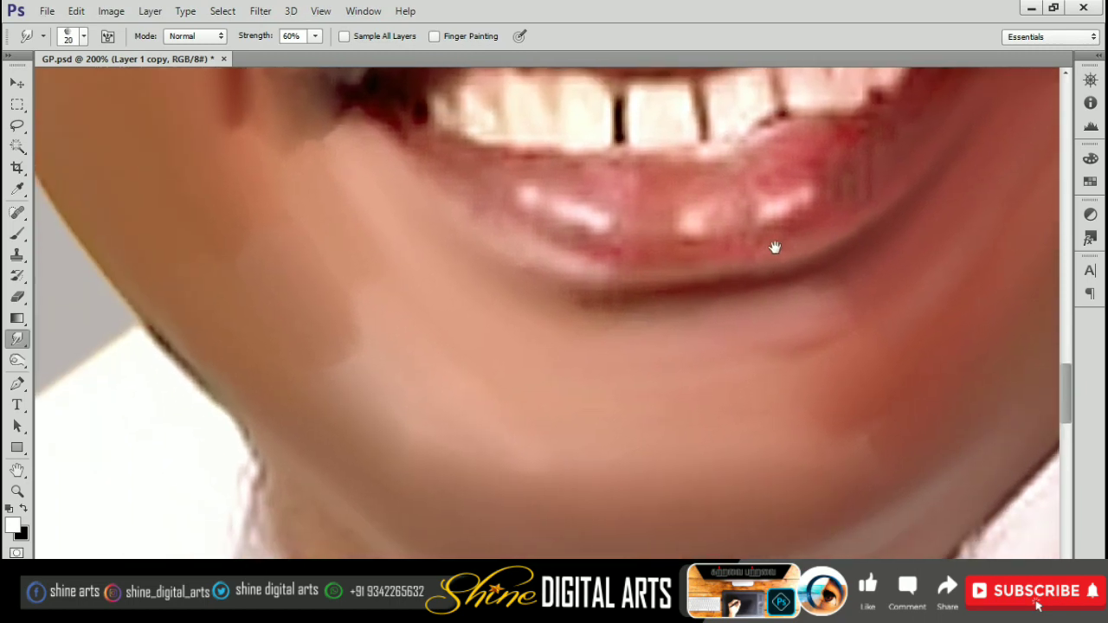
{"action": "key", "text": "bracketright"}
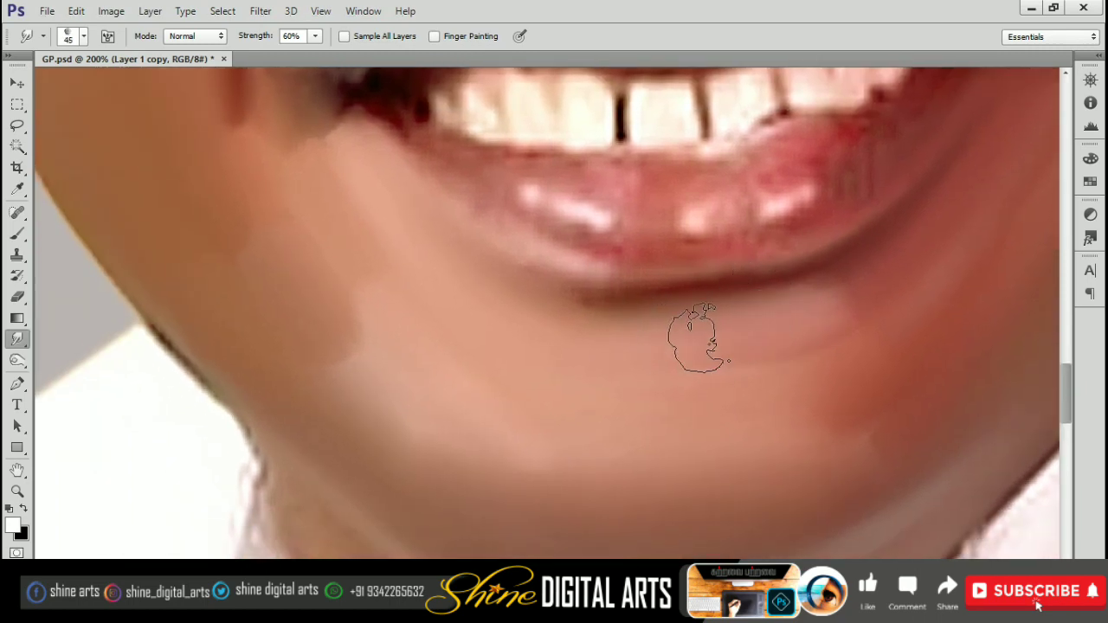
{"action": "scroll", "coordinate": [699, 337], "scroll_direction": "left", "scroll_amount": 2}
{"action": "key", "text": "bracketleft"}
{"action": "key", "text": "bracketleft"}
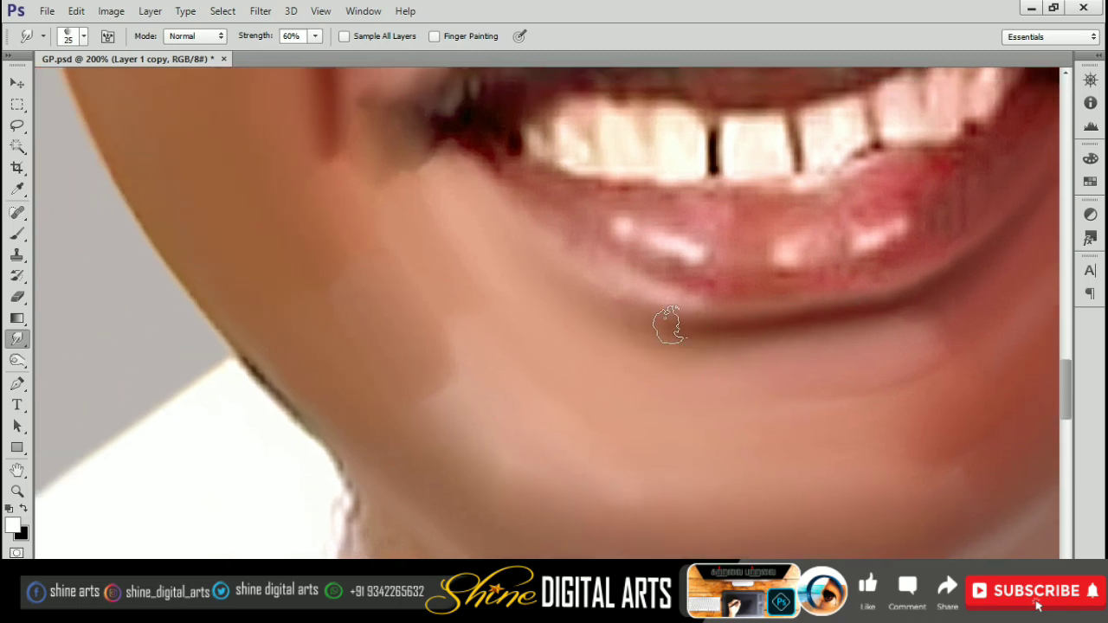
{"action": "scroll", "coordinate": [668, 324], "scroll_direction": "up", "scroll_amount": 1}
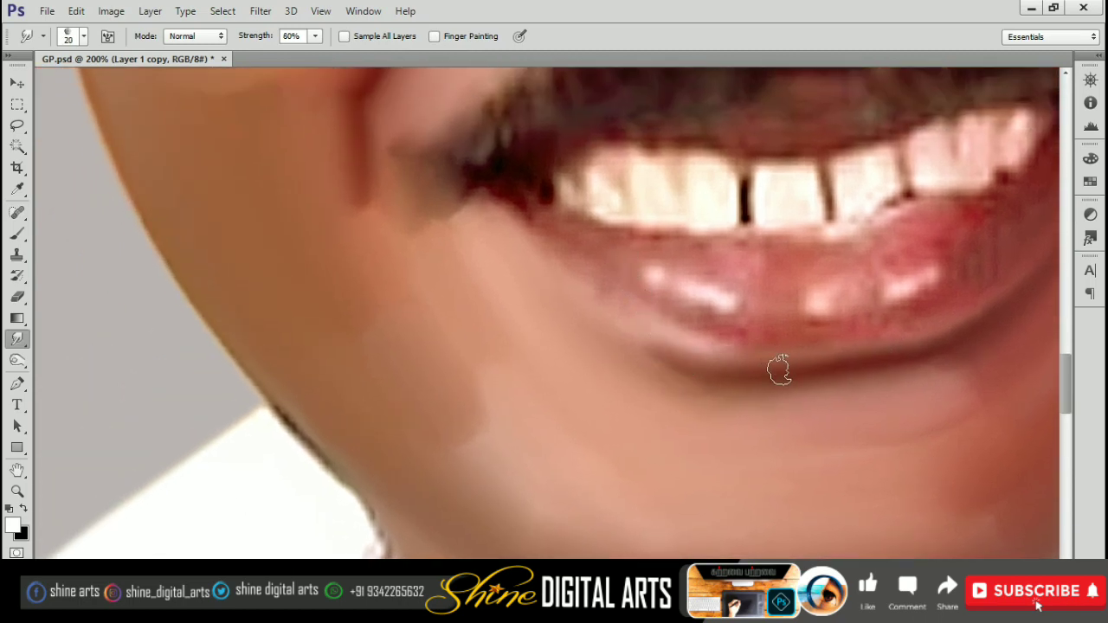
{"action": "scroll", "coordinate": [632, 355], "scroll_direction": "up", "scroll_amount": 1}
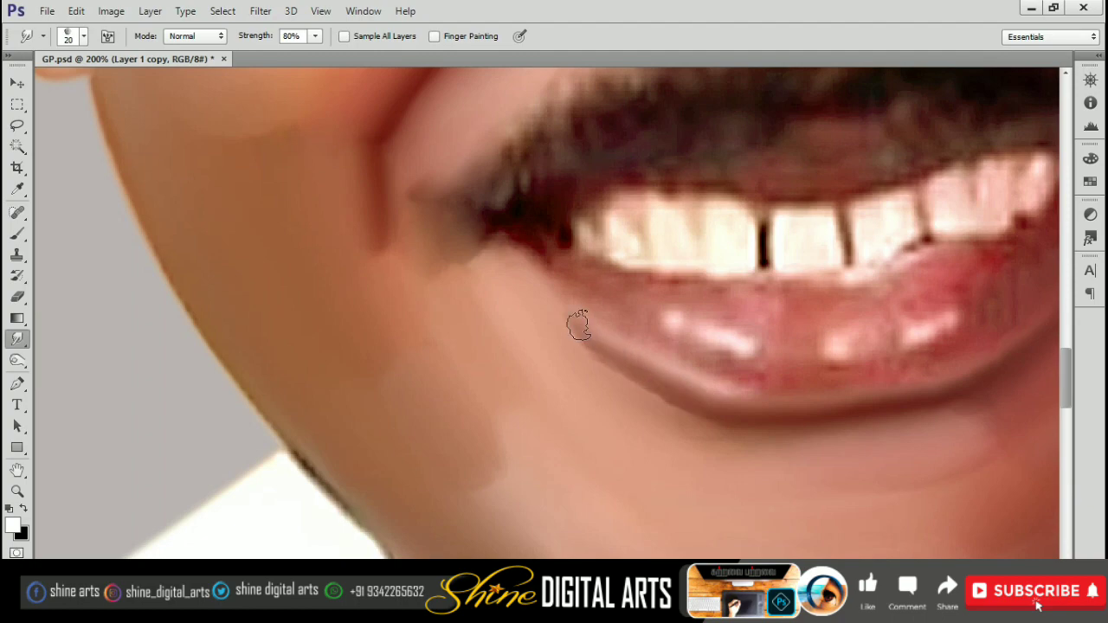
- Smudge the chin skin smooth at 60% strength, resizing the brush from 15 to 60
{"action": "scroll", "coordinate": [713, 406], "scroll_direction": "down", "scroll_amount": 3}
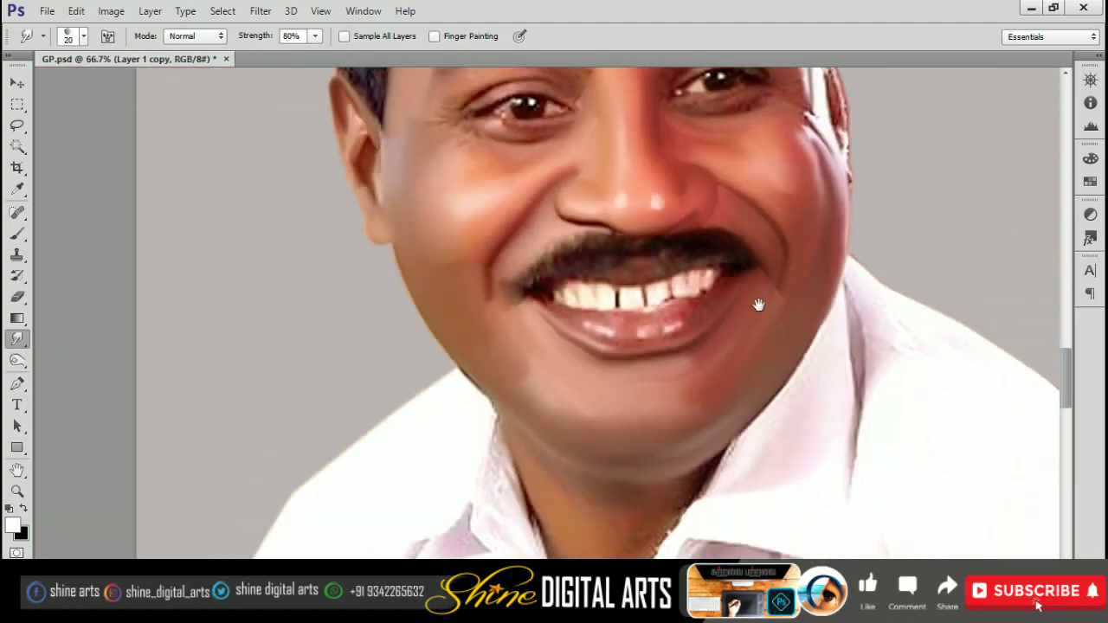
{"action": "scroll", "coordinate": [557, 198], "scroll_direction": "up", "scroll_amount": 1}
{"action": "scroll", "coordinate": [566, 366], "scroll_direction": "up", "scroll_amount": 1}
{"action": "scroll", "coordinate": [612, 394], "scroll_direction": "up", "scroll_amount": 1}
{"action": "key", "text": "bracketleft"}
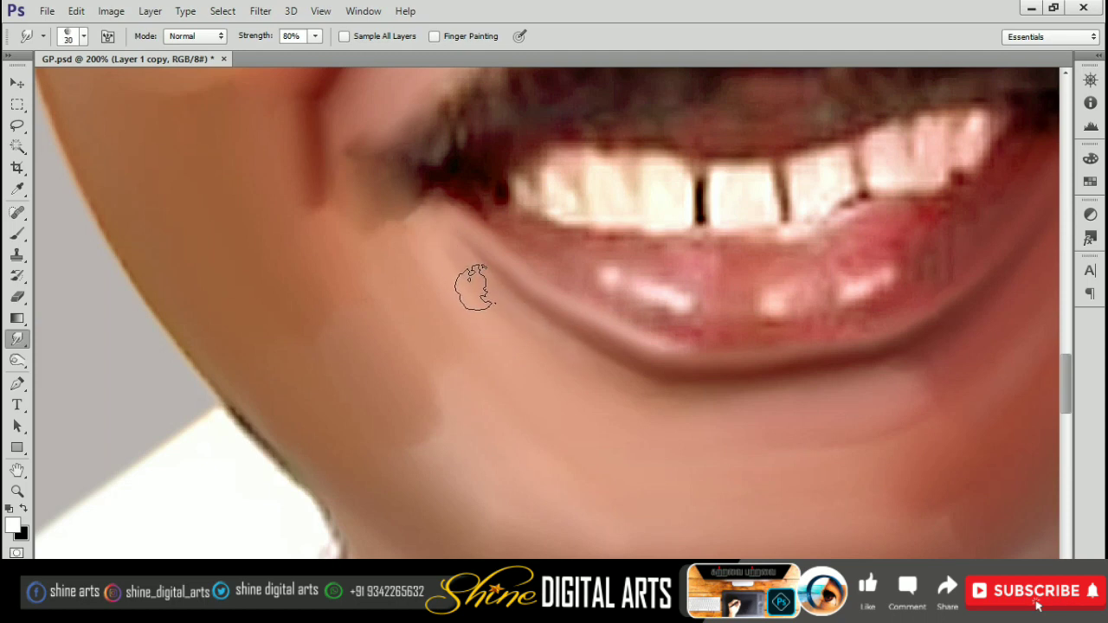
{"action": "left_click_drag", "start_coordinate": [474, 363], "coordinate": [509, 238]}
{"action": "key", "text": "bracketright"}
{"action": "key", "text": "bracketright"}
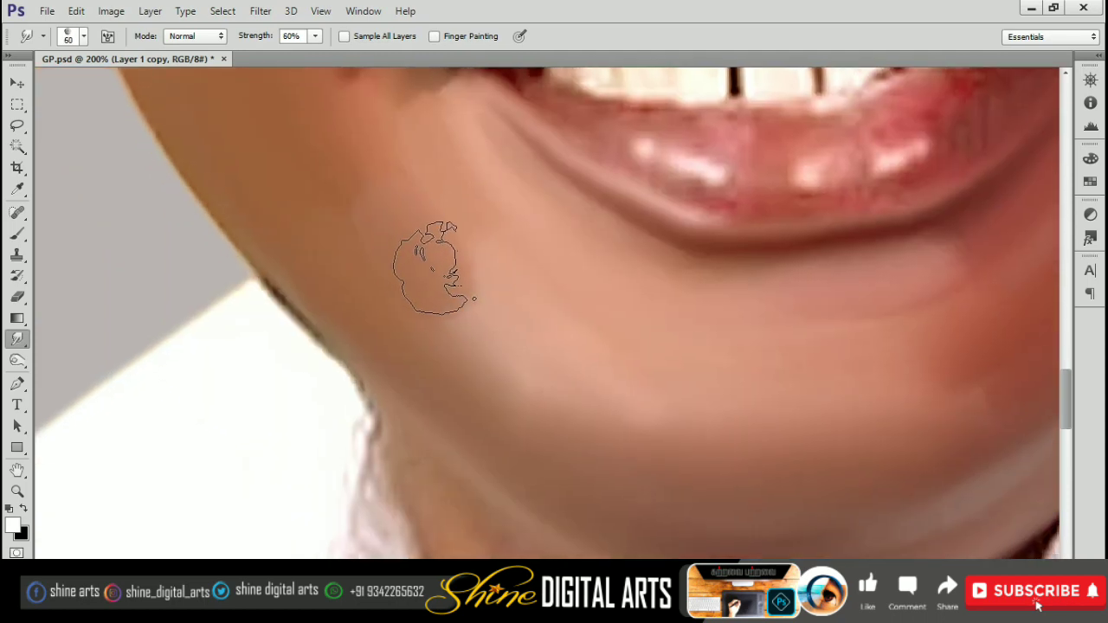
- Blend the skin under the eye and beside its outer corner with a 30–35 brush
{"action": "scroll", "coordinate": [687, 321], "scroll_direction": "down", "scroll_amount": 3}
{"action": "scroll", "coordinate": [648, 366], "scroll_direction": "down", "scroll_amount": 1}
{"action": "scroll", "coordinate": [637, 351], "scroll_direction": "up", "scroll_amount": 3}
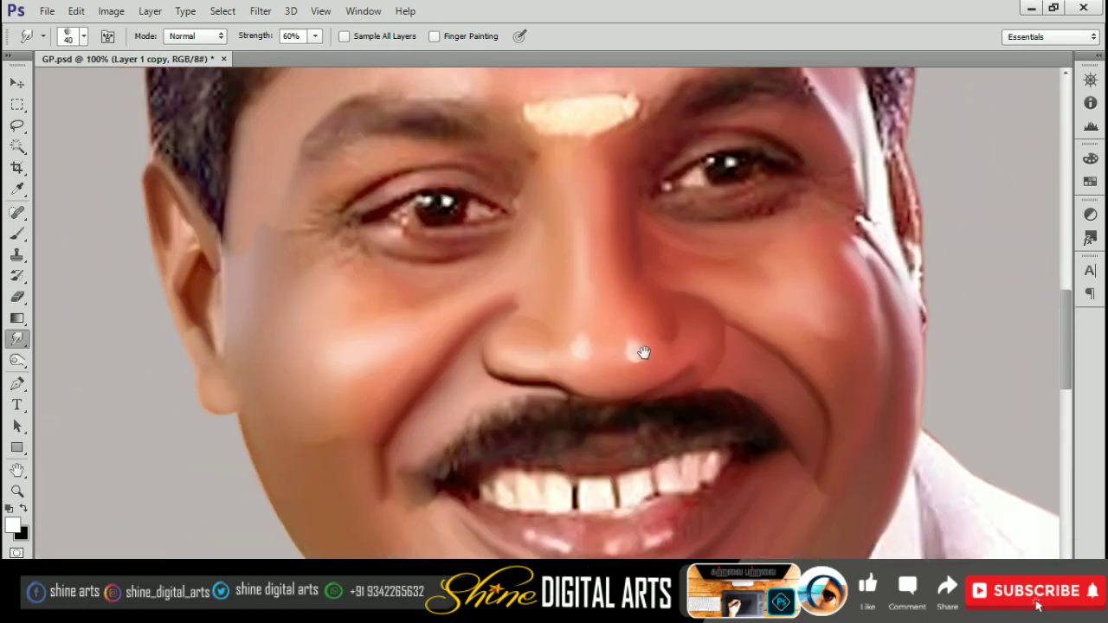
{"action": "scroll", "coordinate": [678, 328], "scroll_direction": "up", "scroll_amount": 2}
{"action": "scroll", "coordinate": [678, 328], "scroll_direction": "up", "scroll_amount": 1}
{"action": "scroll", "coordinate": [576, 383], "scroll_direction": "up", "scroll_amount": 1}
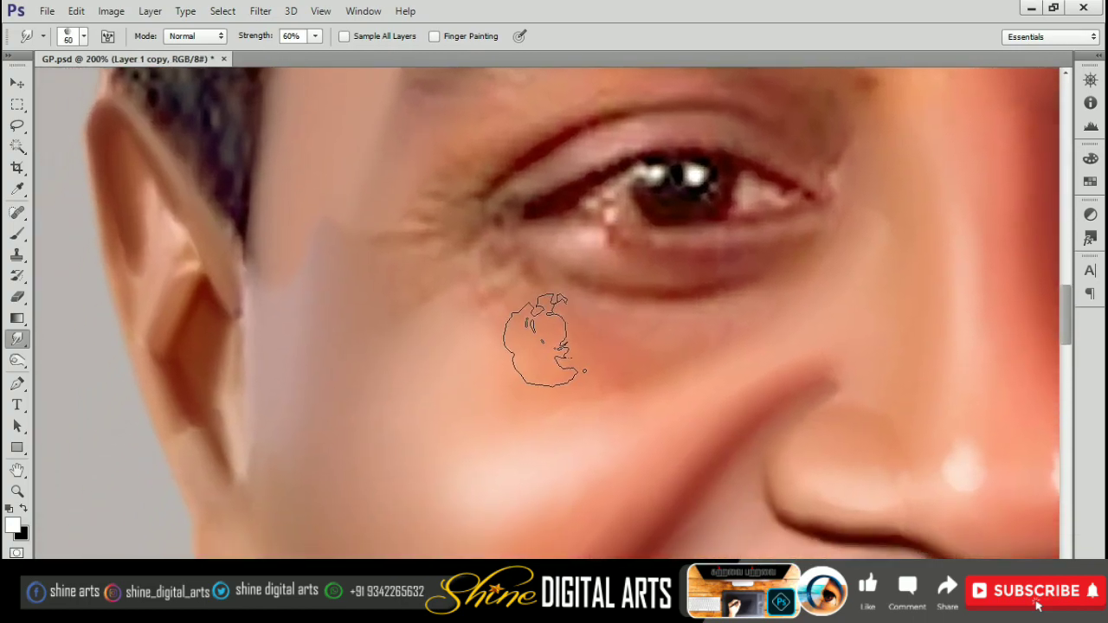
{"action": "key", "text": "bracketright"}
{"action": "key", "text": "bracketright"}
{"action": "key", "text": "bracketleft"}
{"action": "key", "text": "bracketleft"}
{"action": "key", "text": "bracketleft"}
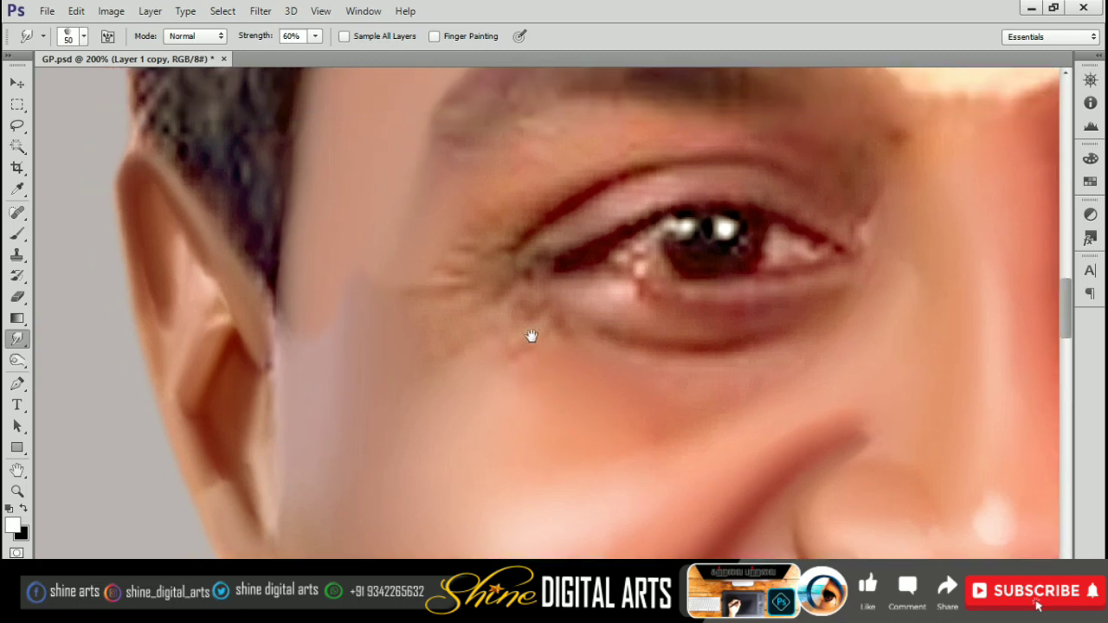
{"action": "mouse_move", "coordinate": [497, 290]}
{"action": "left_mouse_down"}
{"action": "mouse_move", "coordinate": [532, 333]}
{"action": "mouse_move", "coordinate": [489, 359]}
{"action": "left_mouse_up"}
{"action": "key", "text": "bracketright"}
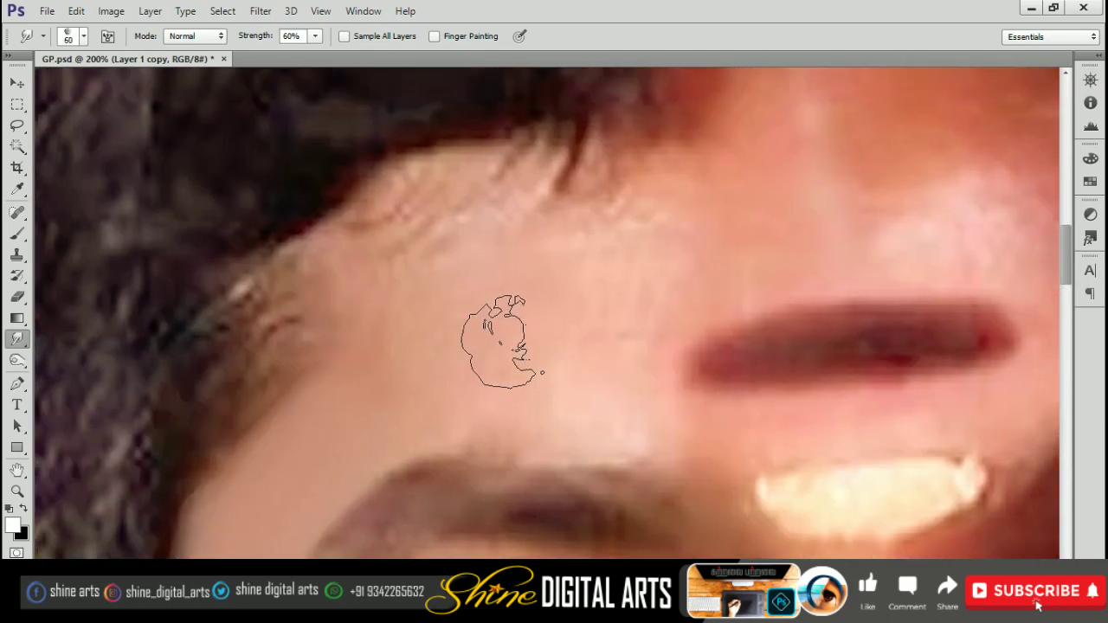
- Smudge the central forehead, eyebrow and hairline with a large 70–100 brush
{"action": "key", "text": "bracketright"}
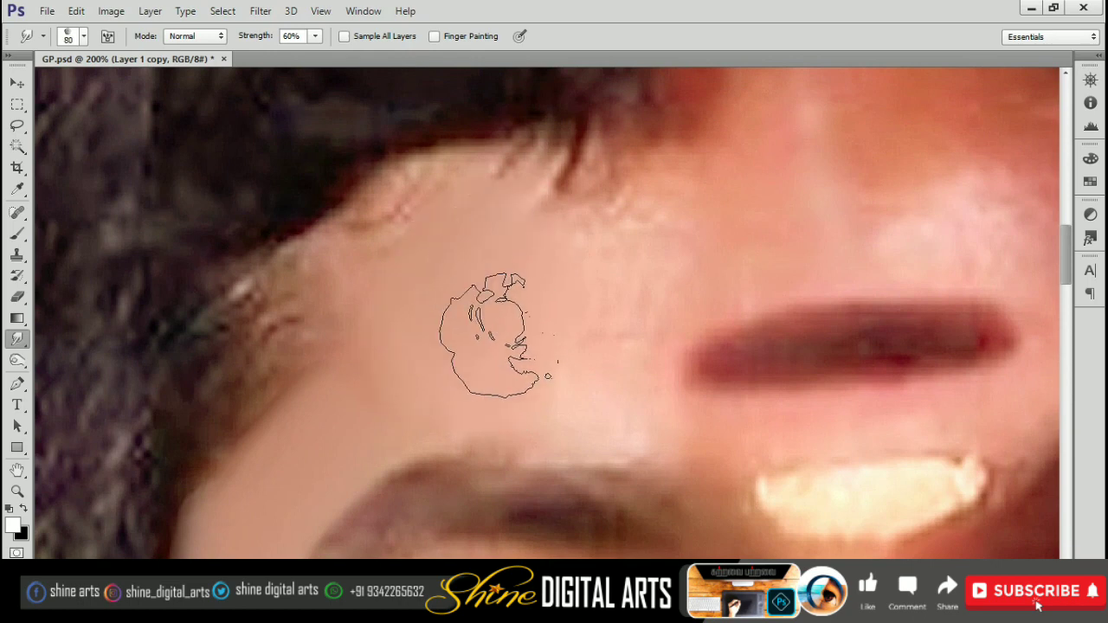
{"action": "left_click_drag", "start_coordinate": [605, 330], "coordinate": [540, 290]}
{"action": "key", "text": "bracketright"}
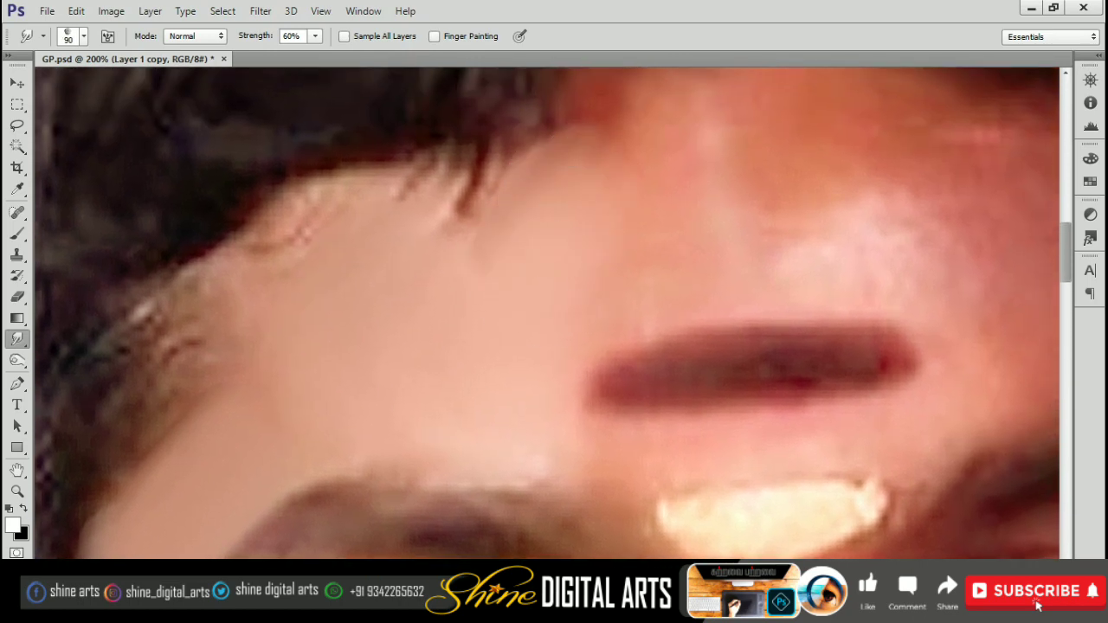
{"action": "left_click_drag", "start_coordinate": [408, 251], "coordinate": [569, 248]}
{"action": "key", "text": "bracketright"}
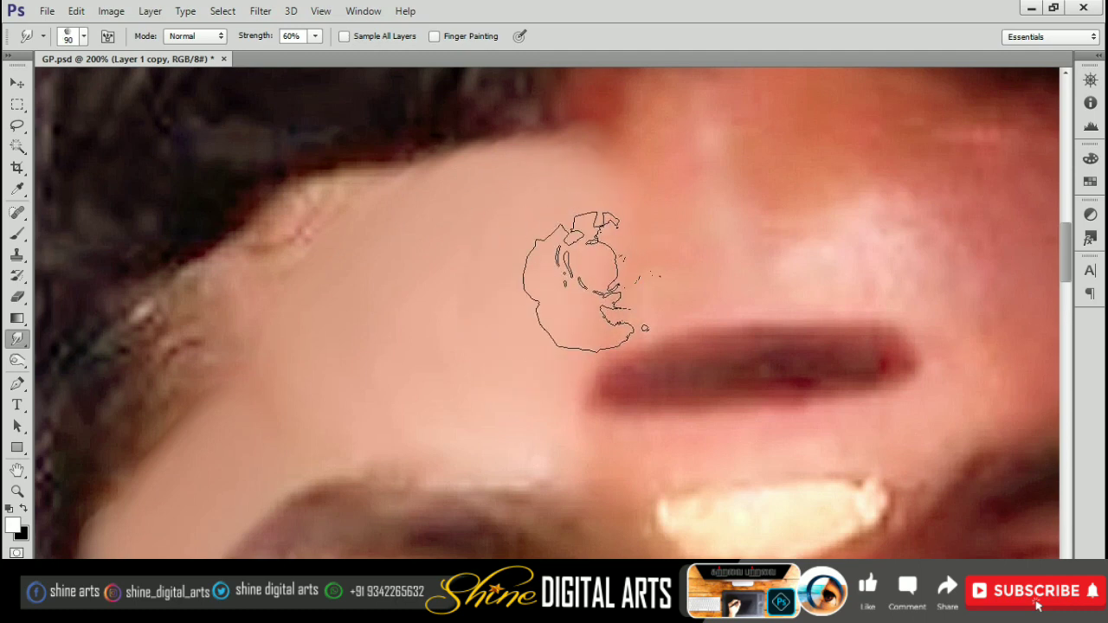
{"action": "left_click_drag", "start_coordinate": [420, 321], "coordinate": [507, 247]}
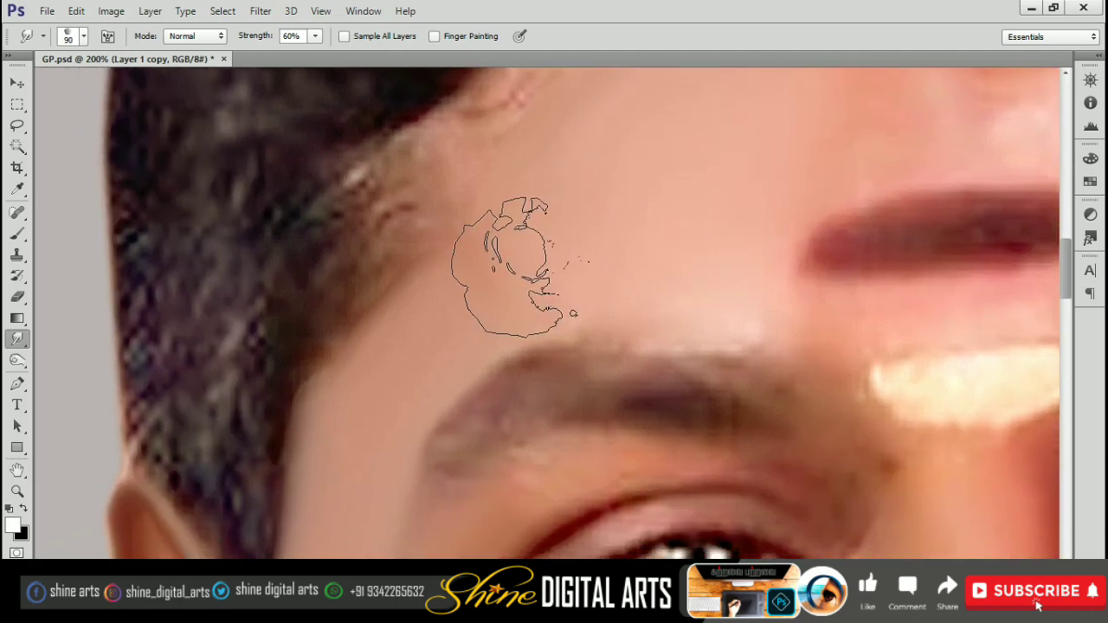
{"action": "key", "text": "bracketleft"}
{"action": "key", "text": "bracketleft"}
{"action": "key", "text": "bracketleft"}
{"action": "key", "text": "bracketright"}
{"action": "mouse_move", "coordinate": [553, 185]}
{"action": "left_mouse_down"}
{"action": "mouse_move", "coordinate": [534, 266]}
{"action": "mouse_move", "coordinate": [369, 357]}
{"action": "left_mouse_up"}
{"action": "key", "text": "bracketright"}
{"action": "key", "text": "bracketright"}
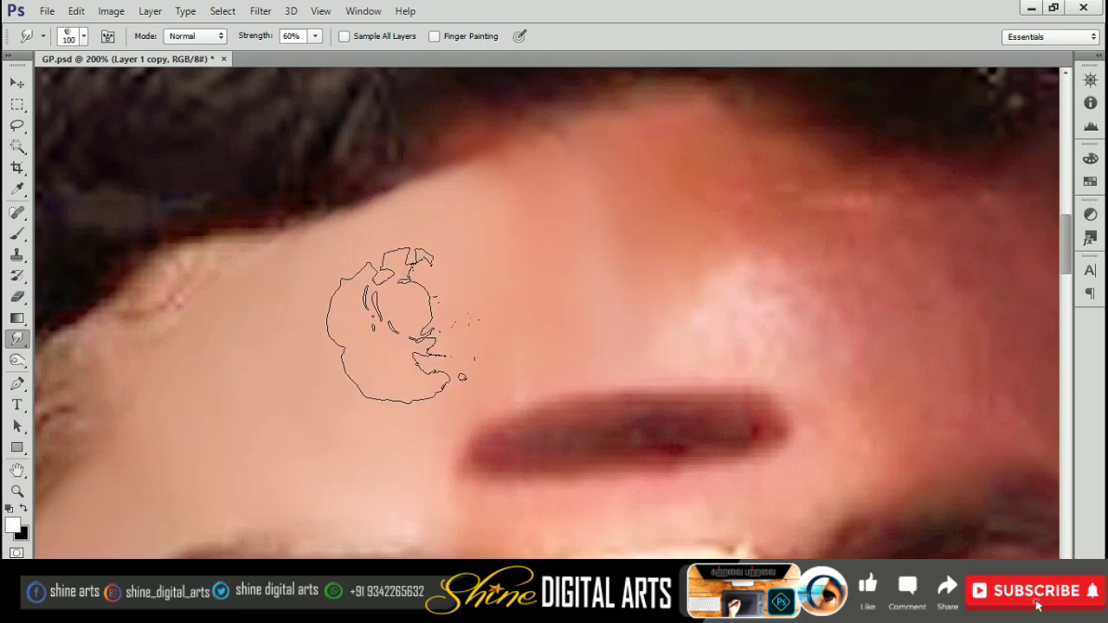
{"action": "left_click_drag", "start_coordinate": [406, 344], "coordinate": [498, 225]}
{"action": "key", "text": "bracketleft"}
{"action": "key", "text": "bracketleft"}
{"action": "key", "text": "bracketleft"}
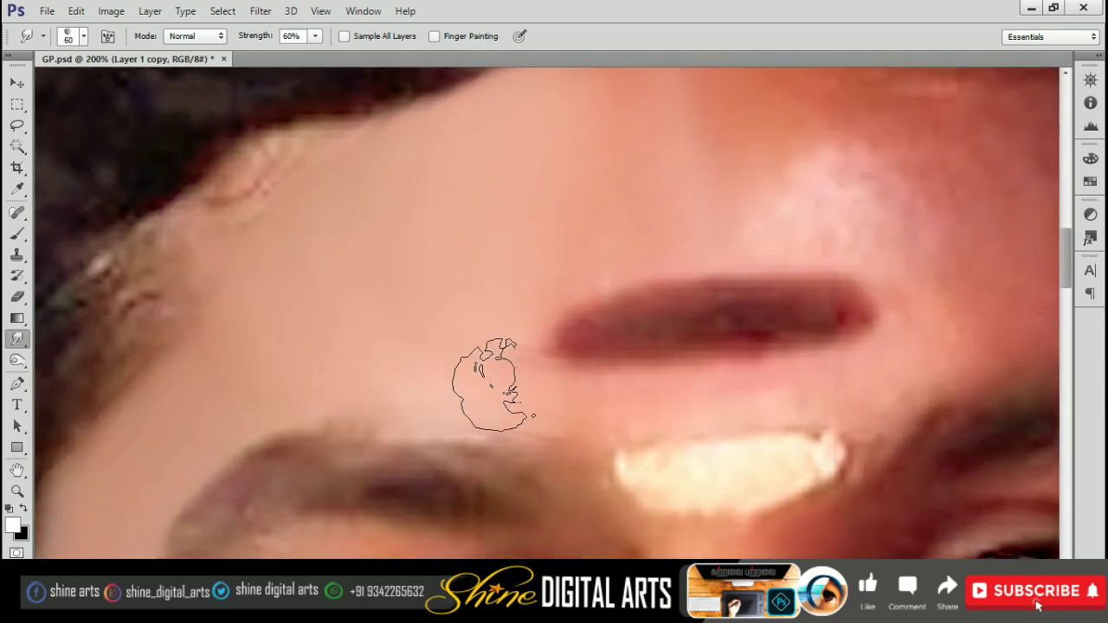
- Check the whole face zoomed out, then blend the right side of the forehead with a 70–125 brush
{"action": "key", "text": "bracketright"}
{"action": "key", "text": "bracketright"}
{"action": "key", "text": "bracketright"}
{"action": "key", "text": "ctrl+minus"}
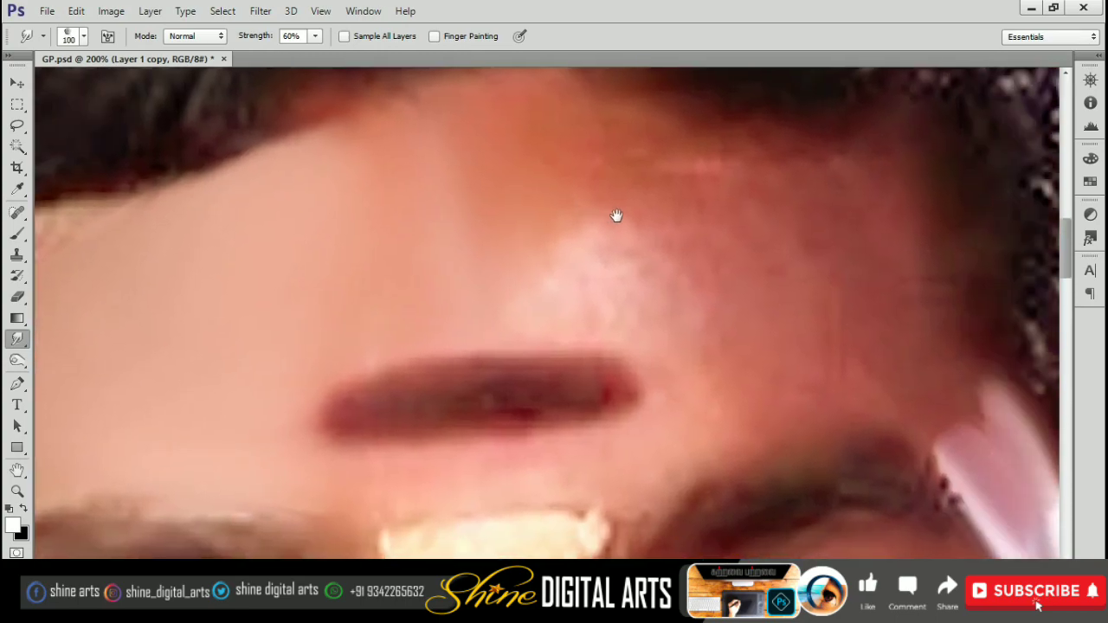
{"action": "key", "text": "ctrl+minus"}
{"action": "key", "text": "ctrl+plus"}
{"action": "key", "text": "ctrl+plus"}
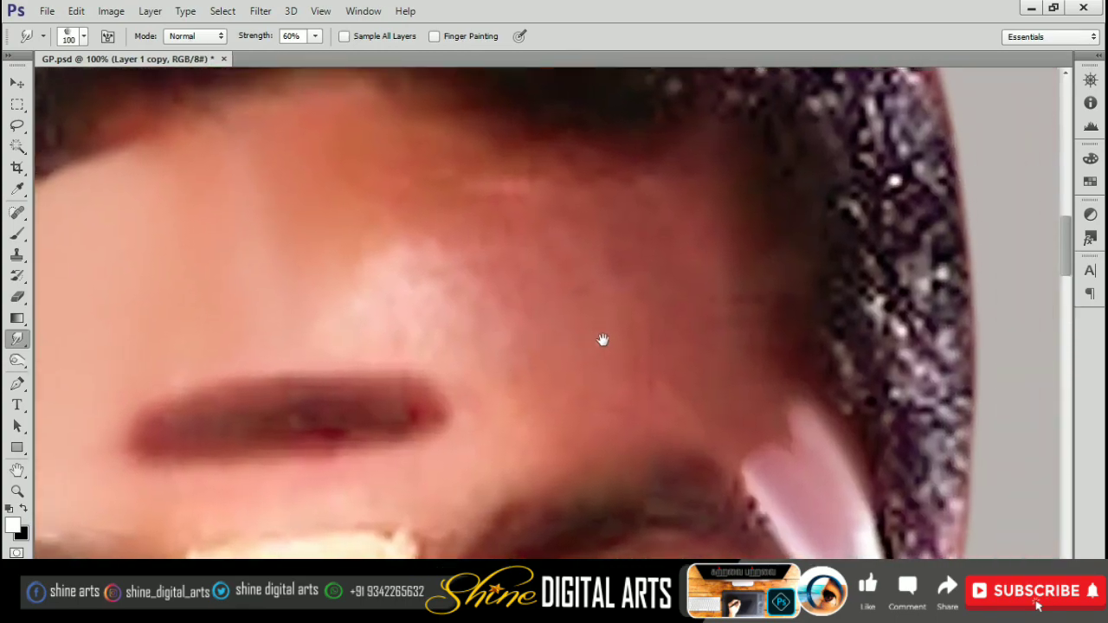
{"action": "key", "text": "bracketright"}
{"action": "left_click_drag", "start_coordinate": [573, 220], "coordinate": [656, 271]}
{"action": "key", "text": "bracketleft"}
{"action": "key", "text": "bracketleft"}
{"action": "key", "text": "bracketleft"}
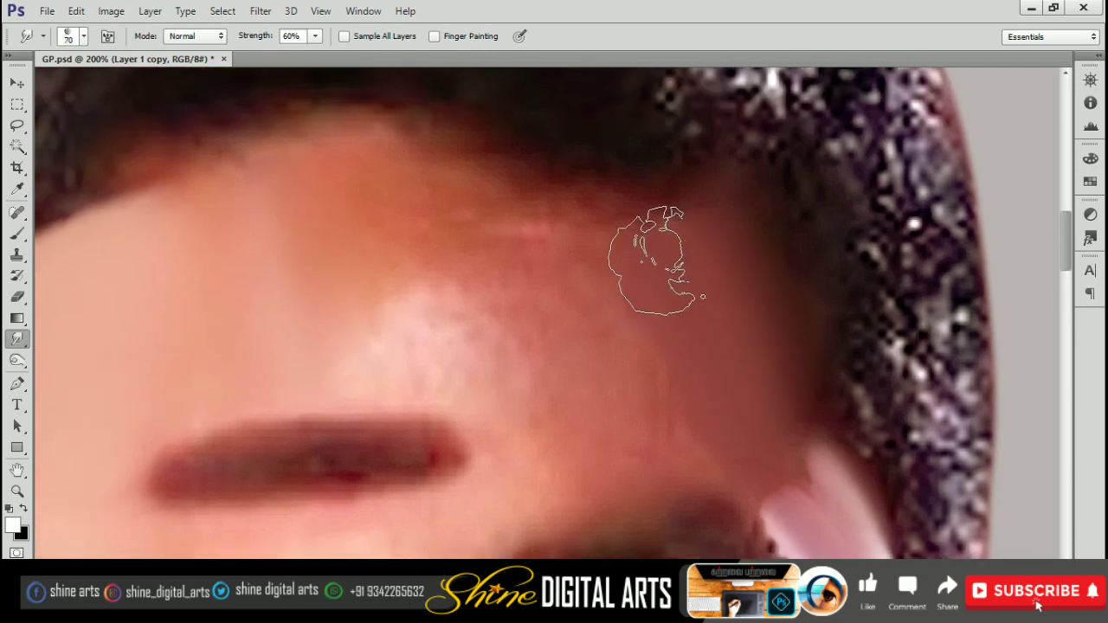
{"action": "left_click_drag", "start_coordinate": [588, 368], "coordinate": [663, 297]}
{"action": "key", "text": "bracketright"}
{"action": "key", "text": "bracketright"}
{"action": "key", "text": "bracketright"}
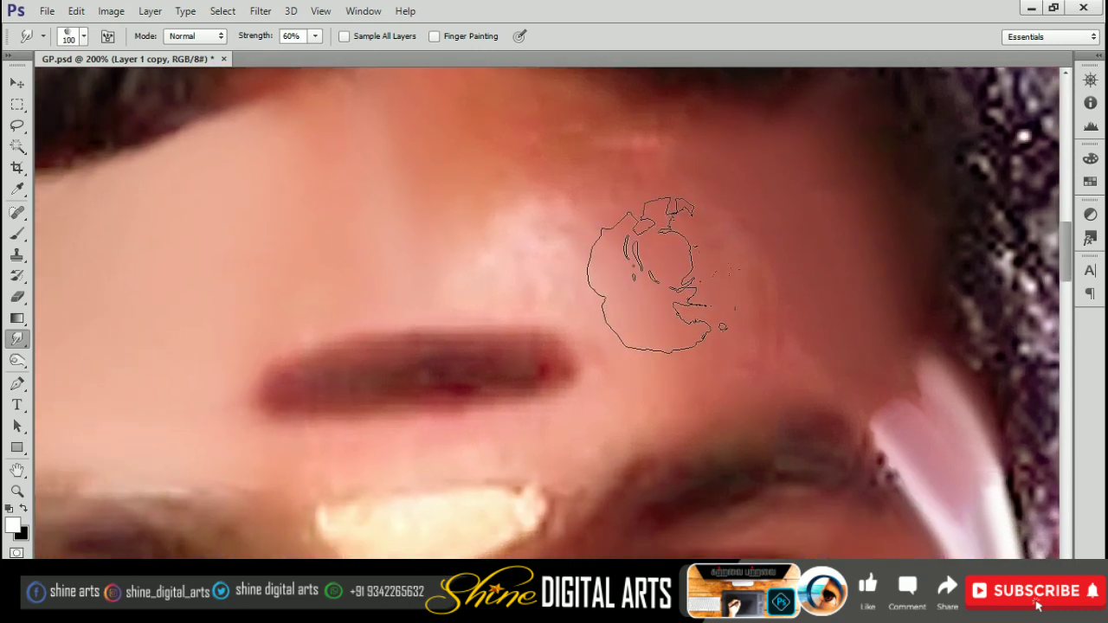
{"action": "left_click_drag", "start_coordinate": [680, 217], "coordinate": [646, 174]}
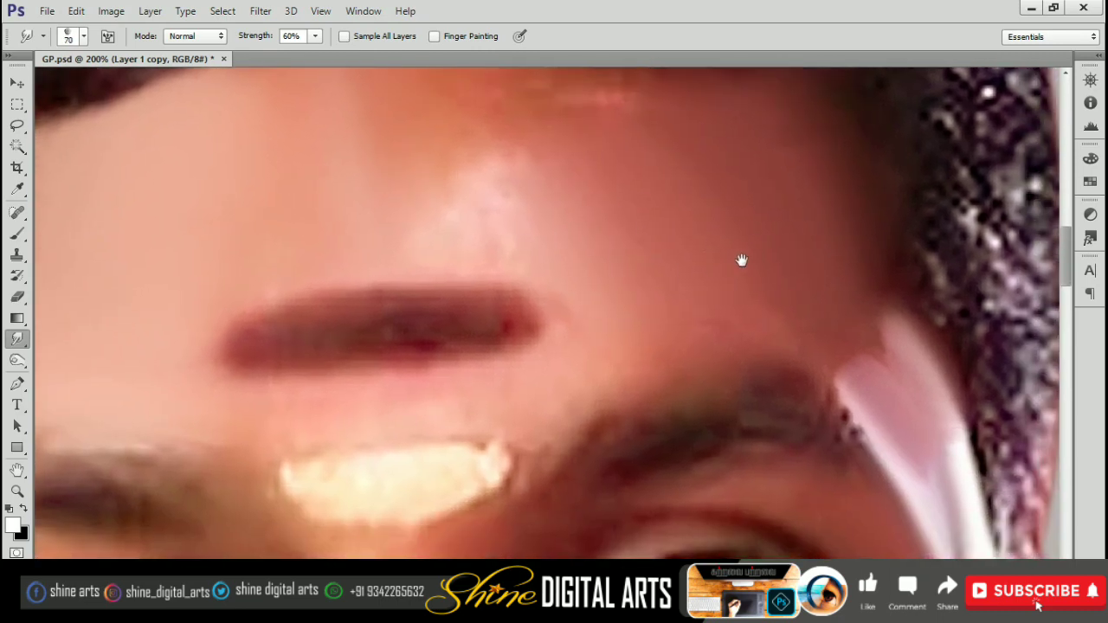
{"action": "key", "text": "bracketleft"}
{"action": "key", "text": "bracketleft"}
{"action": "key", "text": "bracketleft"}
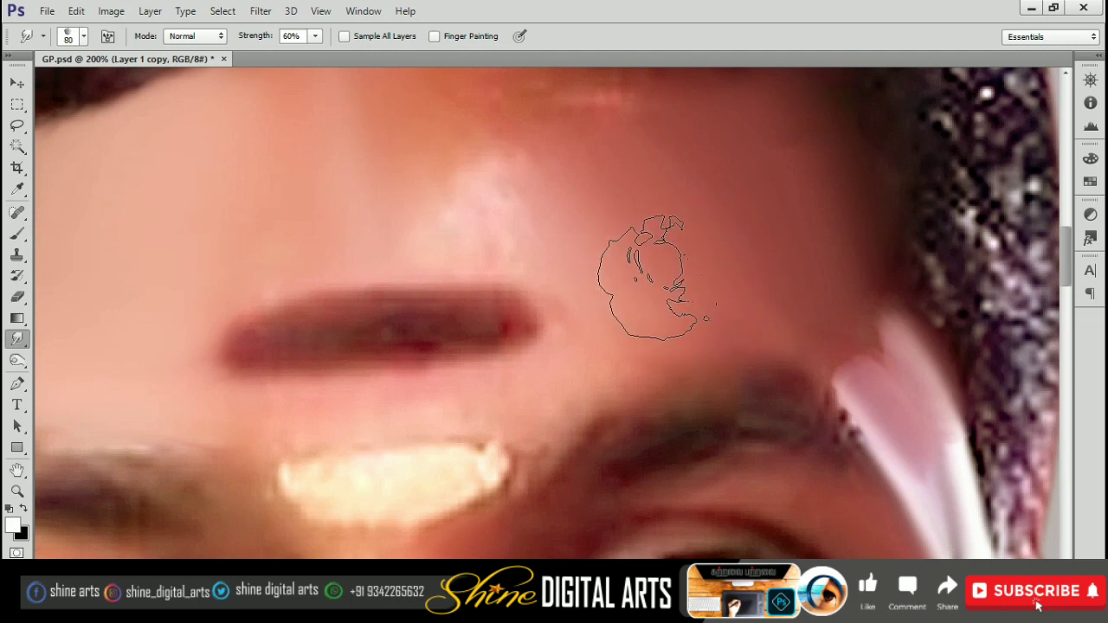
- Smooth the temples and hairline skin, including the left temple and eyebrow, with a 45–125 brush
{"action": "left_click_drag", "start_coordinate": [768, 284], "coordinate": [714, 249]}
{"action": "key", "text": "bracketleft"}
{"action": "key", "text": "bracketleft"}
{"action": "key", "text": "bracketleft"}
{"action": "key", "text": "bracketleft"}
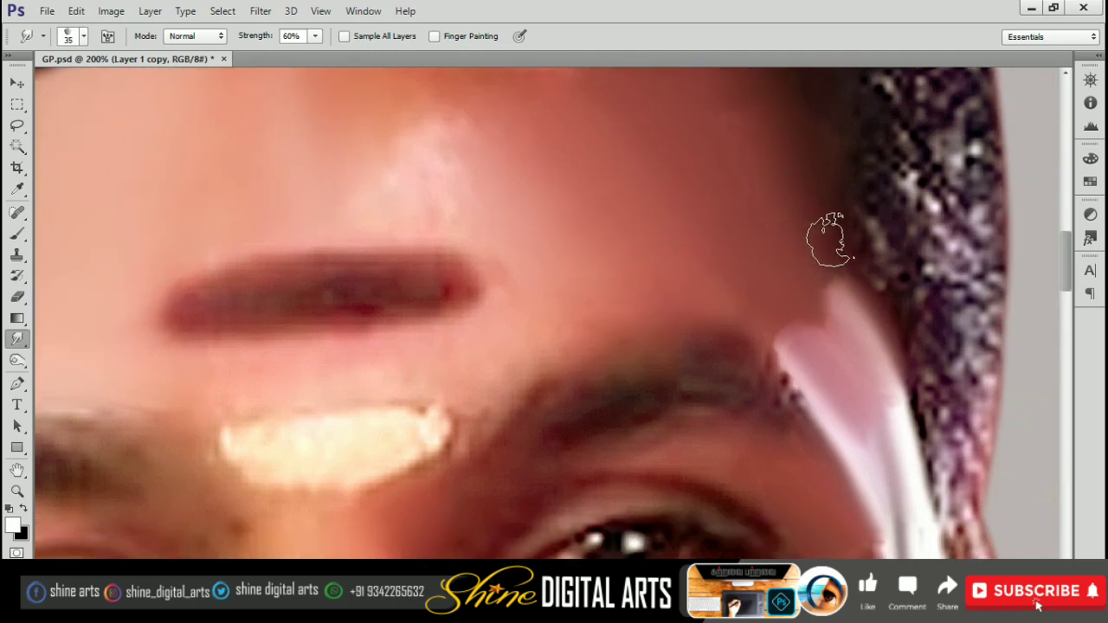
{"action": "left_click_drag", "start_coordinate": [780, 176], "coordinate": [780, 287]}
{"action": "left_click_drag", "start_coordinate": [638, 222], "coordinate": [684, 229]}
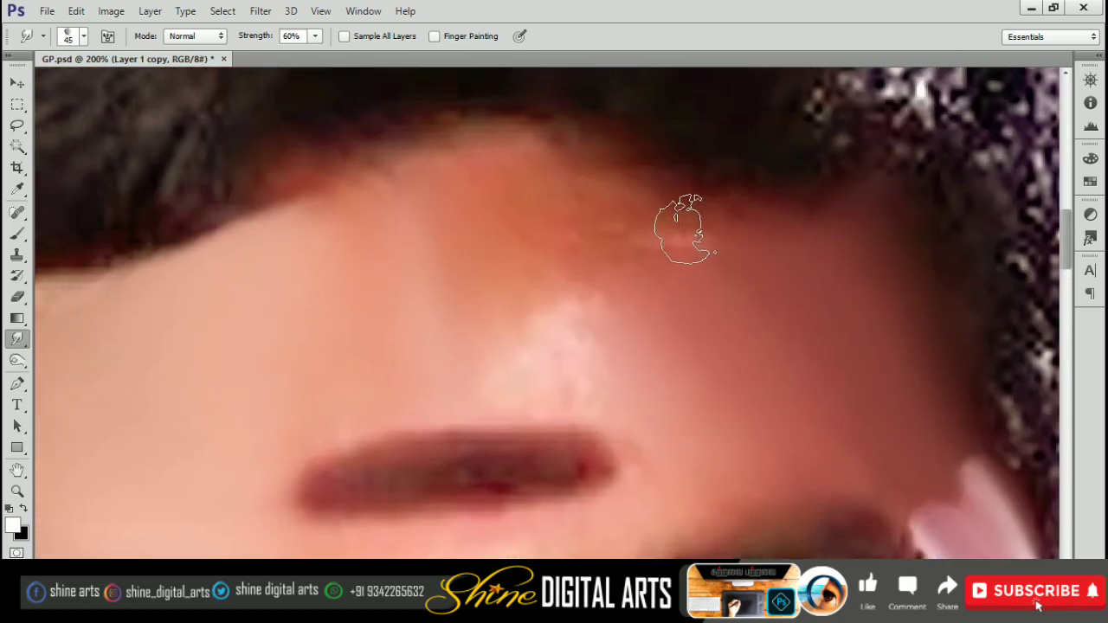
{"action": "left_click_drag", "start_coordinate": [560, 340], "coordinate": [664, 297]}
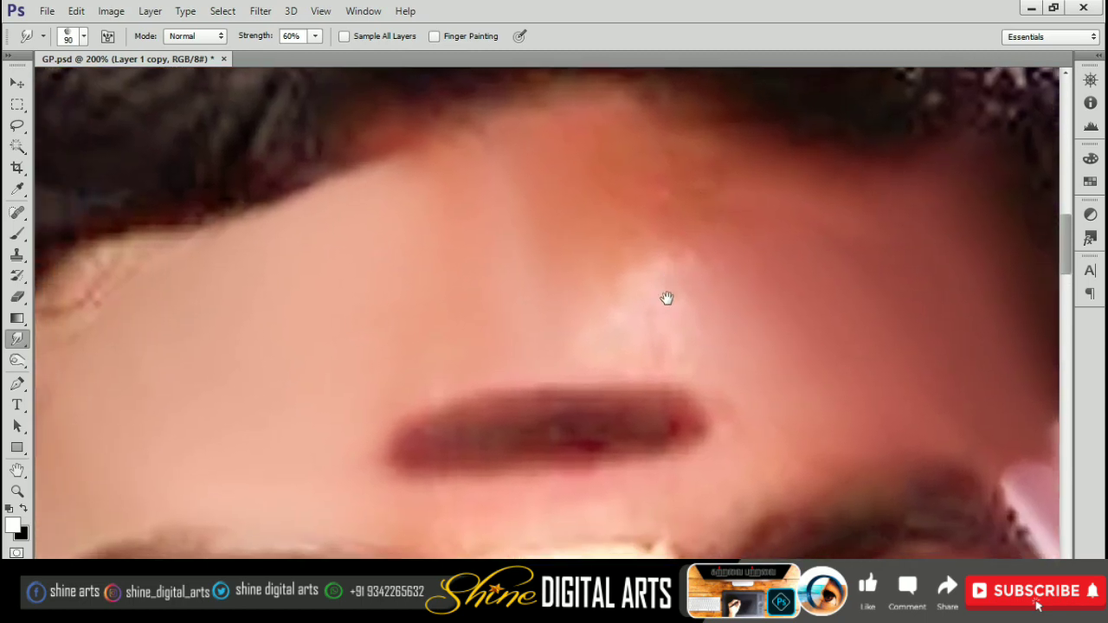
{"action": "key", "text": "bracketright"}
{"action": "key", "text": "bracketright"}
{"action": "key", "text": "bracketright"}
{"action": "key", "text": "bracketleft"}
{"action": "key", "text": "bracketleft"}
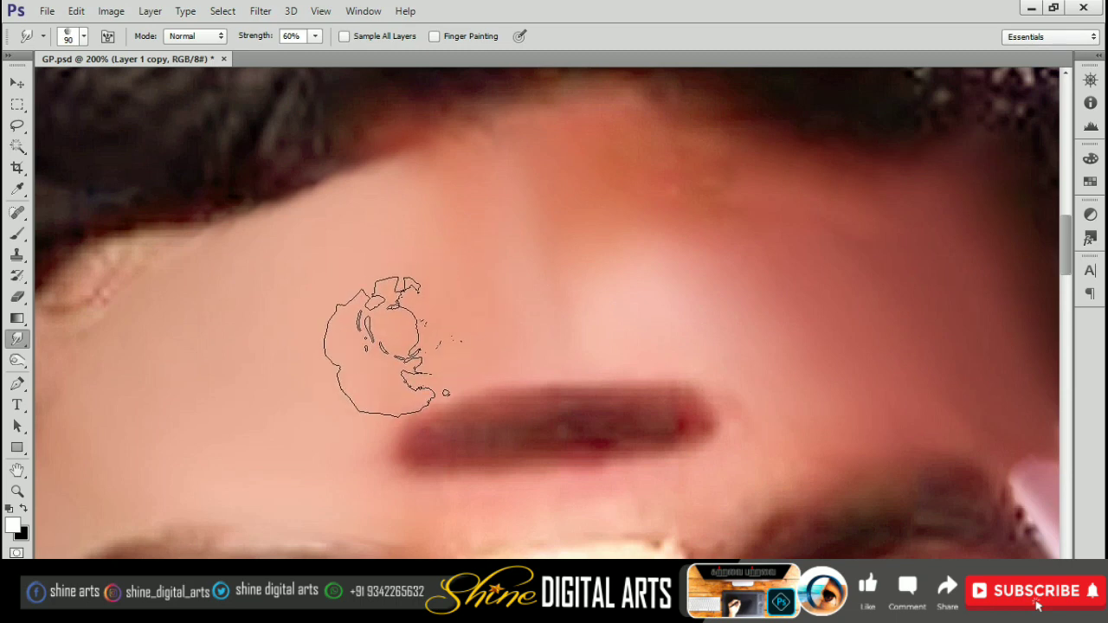
{"action": "key", "text": "bracketleft"}
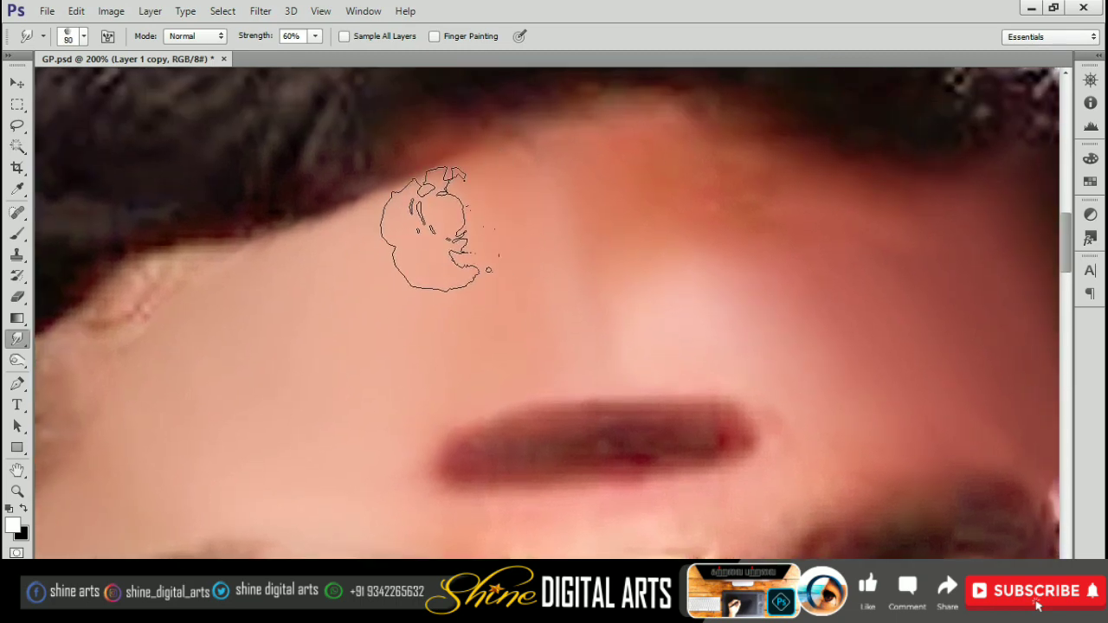
{"action": "left_click_drag", "start_coordinate": [432, 222], "coordinate": [467, 307]}
{"action": "key", "text": "bracketleft"}
{"action": "key", "text": "bracketleft"}
{"action": "key", "text": "bracketleft"}
{"action": "left_click_drag", "start_coordinate": [366, 371], "coordinate": [470, 267]}
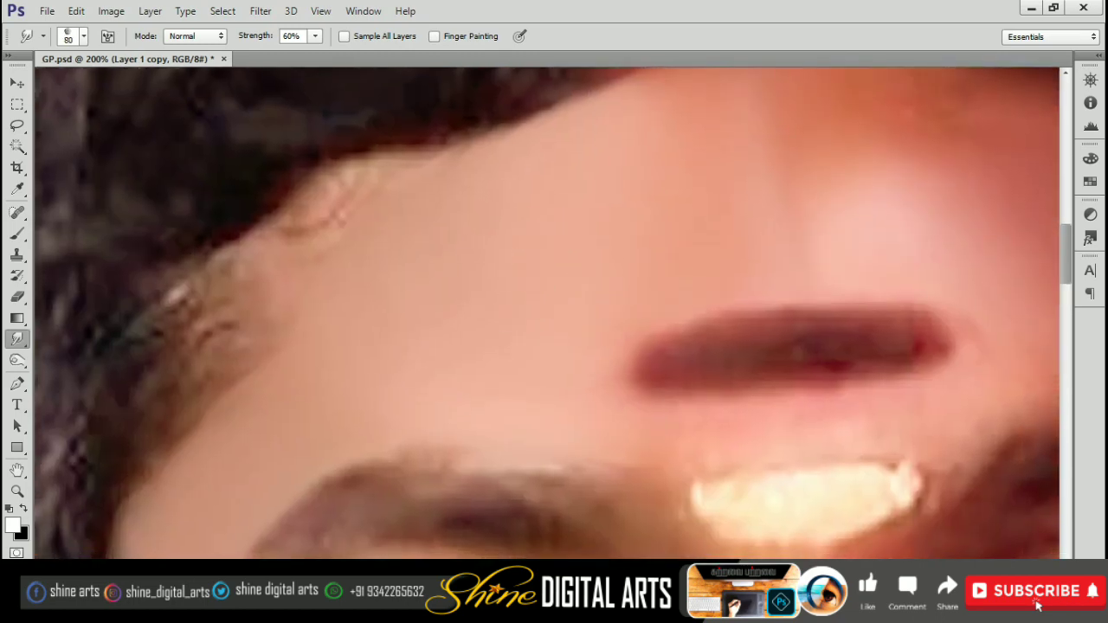
{"action": "left_click_drag", "start_coordinate": [631, 227], "coordinate": [542, 269]}
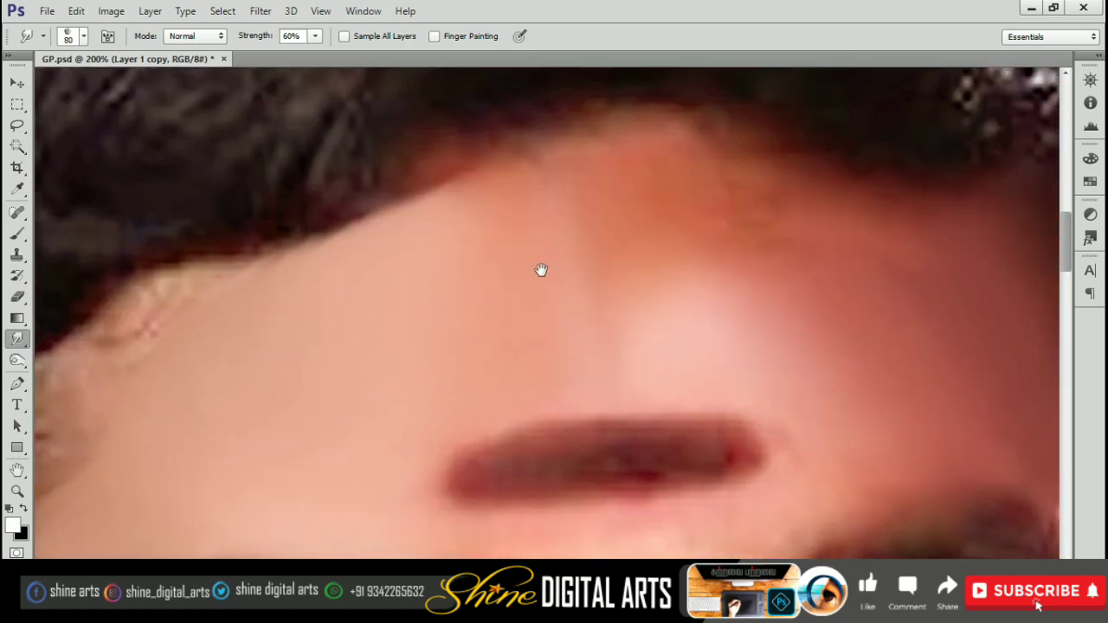
- Blend the forehead centre and right side into even tones with a 90–150 brush
{"action": "key", "text": "bracketright"}
{"action": "key", "text": "bracketright"}
{"action": "key", "text": "bracketright"}
{"action": "key", "text": "bracketleft"}
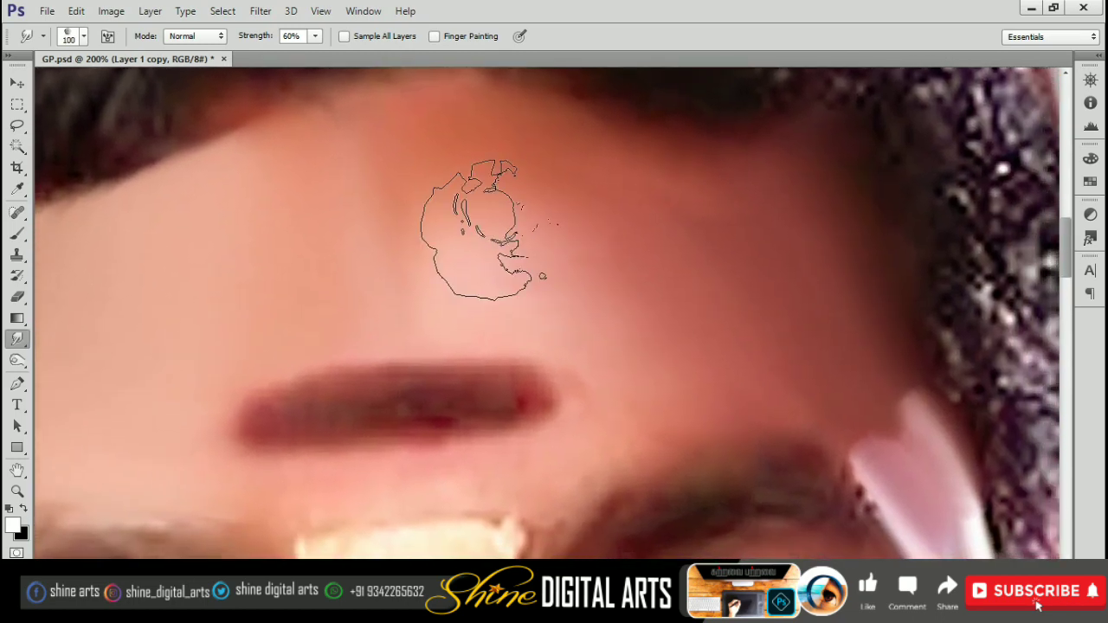
{"action": "left_click_drag", "start_coordinate": [470, 234], "coordinate": [489, 260]}
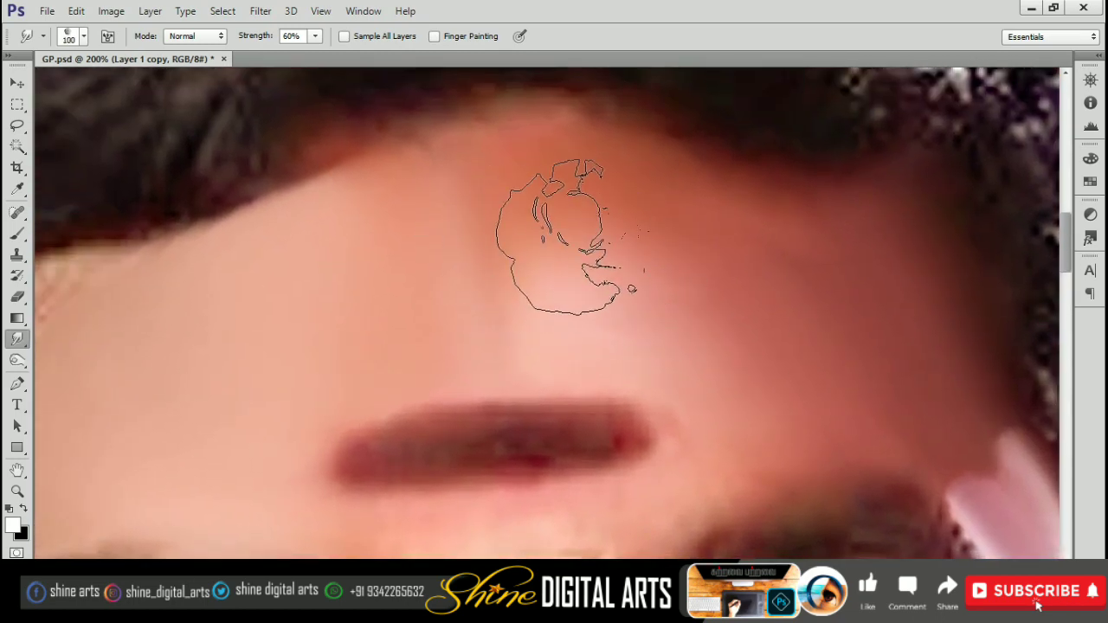
{"action": "key", "text": "bracketright"}
{"action": "key", "text": "bracketright"}
{"action": "key", "text": "bracketright"}
{"action": "key", "text": "ctrl+minus"}
{"action": "key", "text": "ctrl+minus"}
{"action": "key", "text": "ctrl+minus"}
{"action": "key", "text": "ctrl+plus"}
{"action": "key", "text": "ctrl+plus"}
{"action": "key", "text": "ctrl+plus"}
{"action": "key", "text": "bracketleft"}
{"action": "key", "text": "bracketleft"}
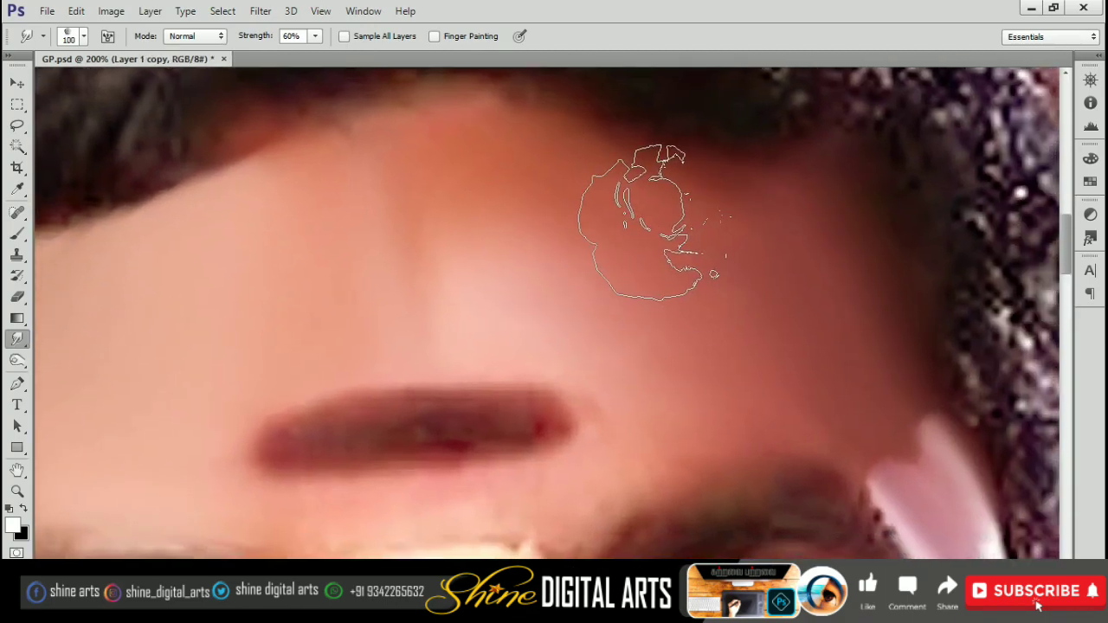
{"action": "key", "text": "bracketright"}
{"action": "key", "text": "bracketright"}
{"action": "left_click_drag", "start_coordinate": [607, 255], "coordinate": [703, 247]}
{"action": "key", "text": "bracketleft"}
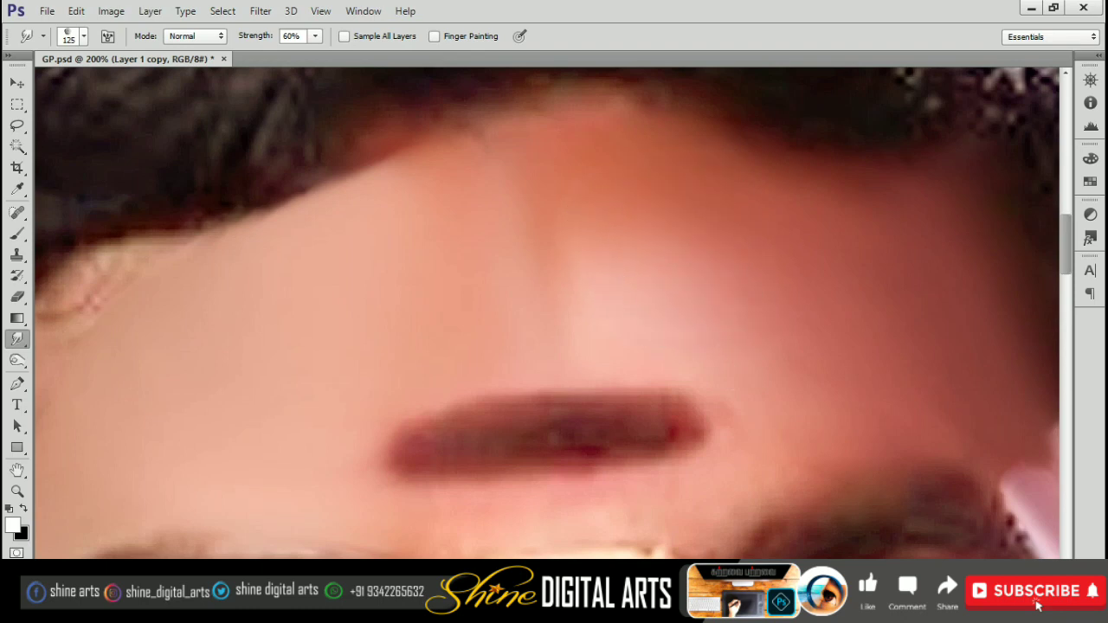
{"action": "key", "text": "bracketright"}
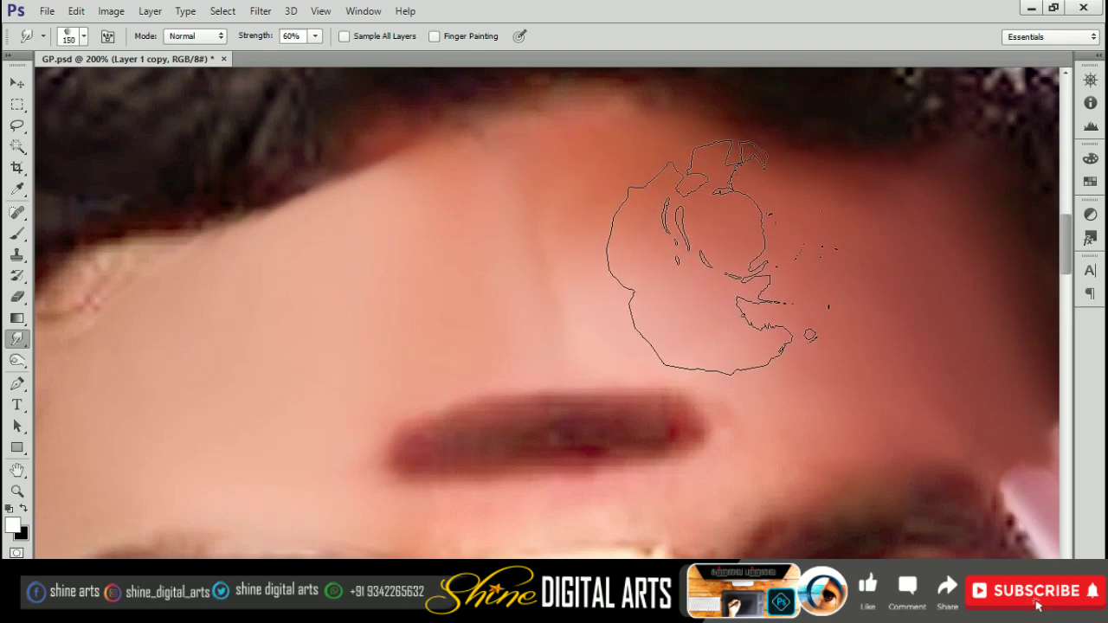
{"action": "left_click_drag", "start_coordinate": [595, 241], "coordinate": [720, 216]}
{"action": "key", "text": "bracketleft"}
{"action": "key", "text": "bracketleft"}
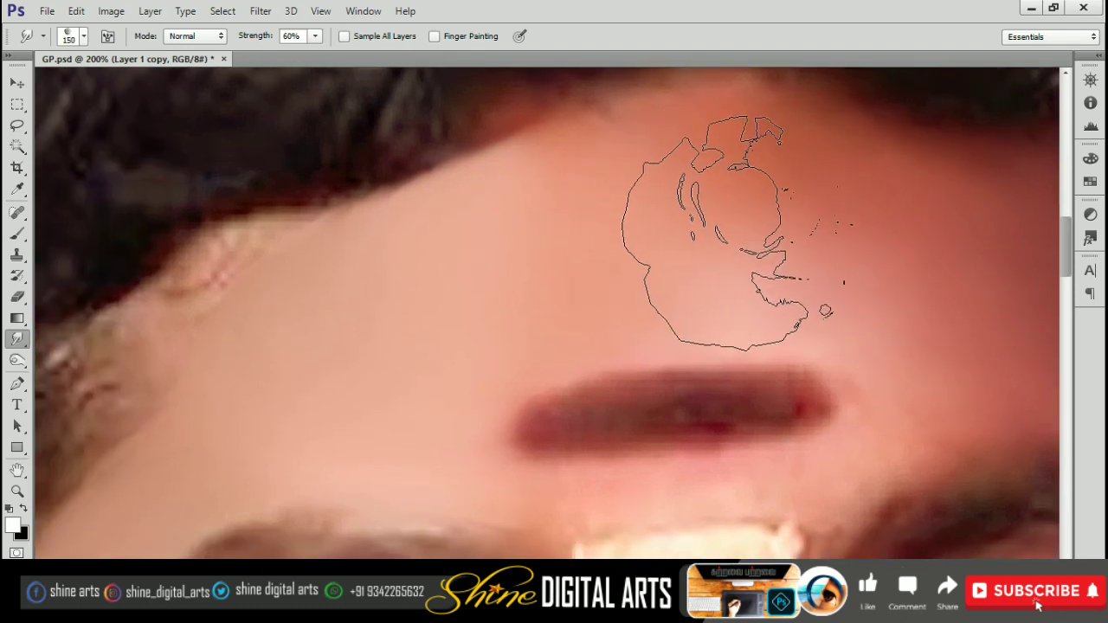
- Return to 200% zoom and smudge across the upper forehead with an adjusted brush
{"action": "key", "text": "ctrl+minus"}
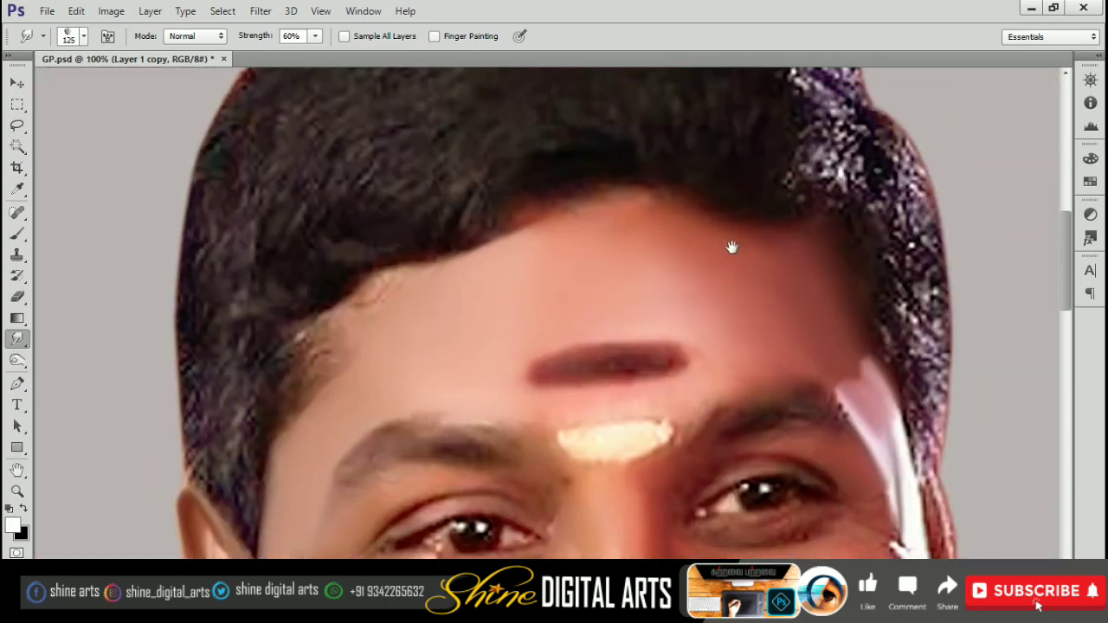
{"action": "key", "text": "ctrl+plus"}
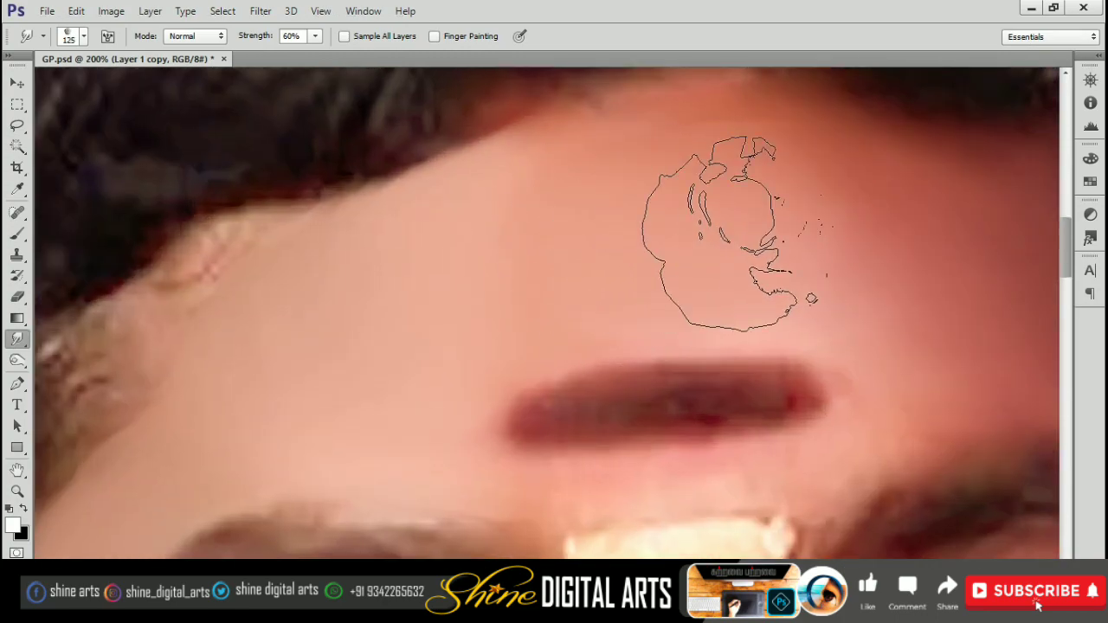
{"action": "left_click_drag", "start_coordinate": [847, 234], "coordinate": [722, 243]}
{"action": "key", "text": "bracketleft"}
{"action": "key", "text": "bracketleft"}
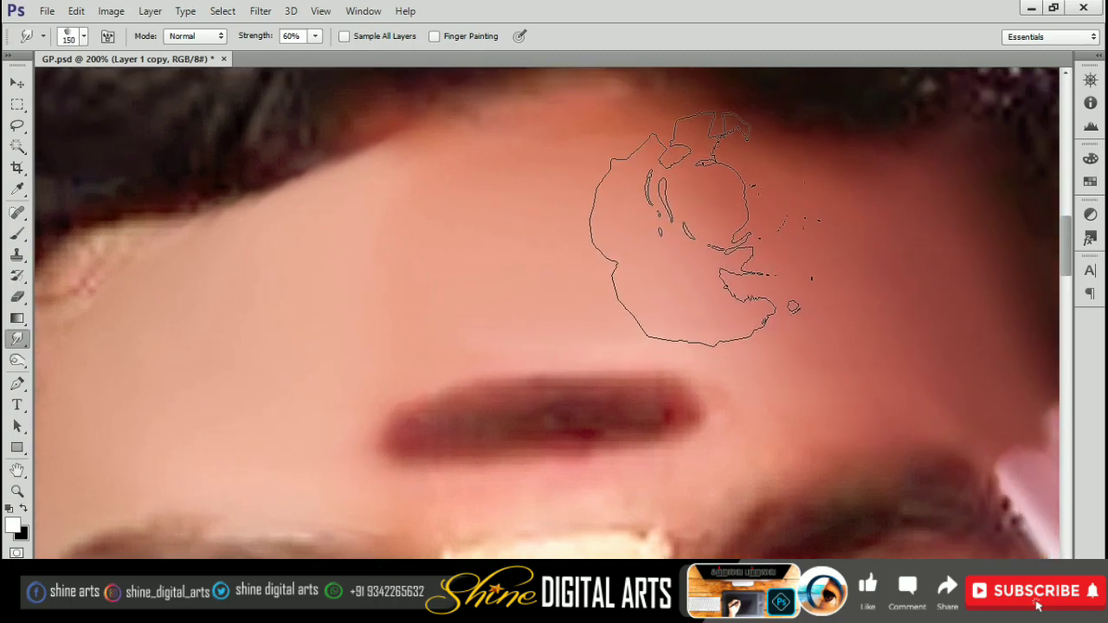
{"action": "left_click_drag", "start_coordinate": [447, 230], "coordinate": [620, 213]}
{"action": "key", "text": "bracketright"}
{"action": "scroll", "coordinate": [705, 177], "scroll_direction": "right", "scroll_amount": 5}
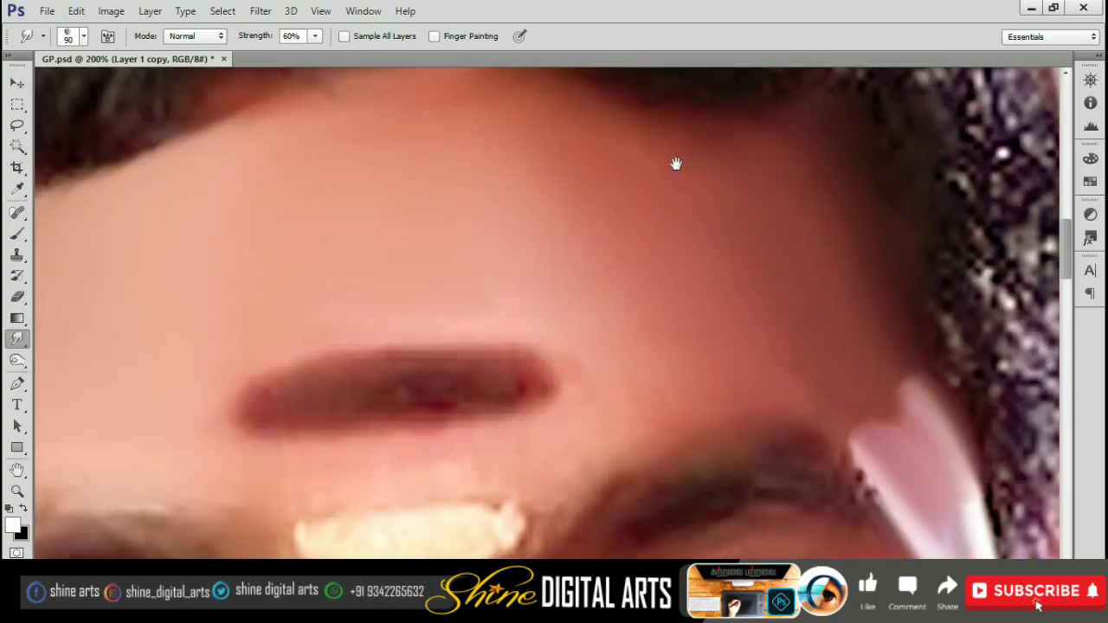
{"action": "scroll", "coordinate": [606, 235], "scroll_direction": "down", "scroll_amount": 3}
- Blend the skin beside the dark forehead blemish lighter with a finer brush
{"action": "key", "text": "bracketleft"}
{"action": "key", "text": "bracketleft"}
{"action": "key", "text": "bracketleft"}
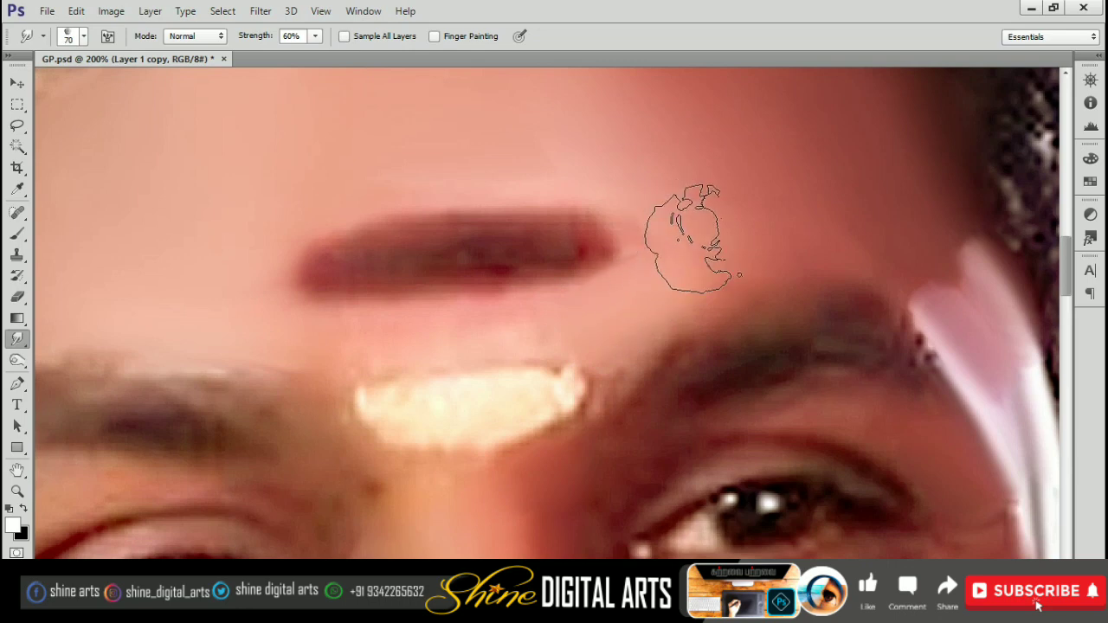
{"action": "mouse_move", "coordinate": [744, 207]}
{"action": "left_mouse_down"}
{"action": "mouse_move", "coordinate": [706, 232]}
{"action": "mouse_move", "coordinate": [754, 247]}
{"action": "left_mouse_up"}
{"action": "key", "text": "bracketright"}
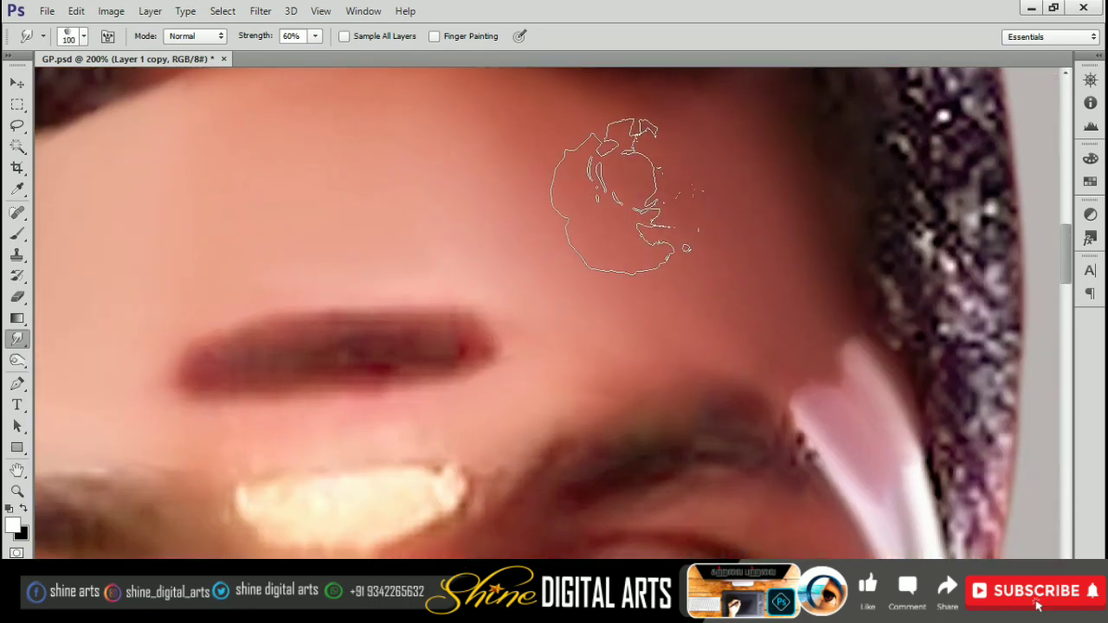
{"action": "left_click_drag", "start_coordinate": [618, 186], "coordinate": [735, 168]}
{"action": "key", "text": "bracketleft"}
{"action": "mouse_move", "coordinate": [771, 259]}
{"action": "left_mouse_down"}
{"action": "mouse_move", "coordinate": [865, 216]}
{"action": "mouse_move", "coordinate": [832, 253]}
{"action": "left_mouse_up"}
{"action": "key", "text": "bracketright"}
{"action": "key", "text": "bracketright"}
{"action": "key", "text": "bracketright"}
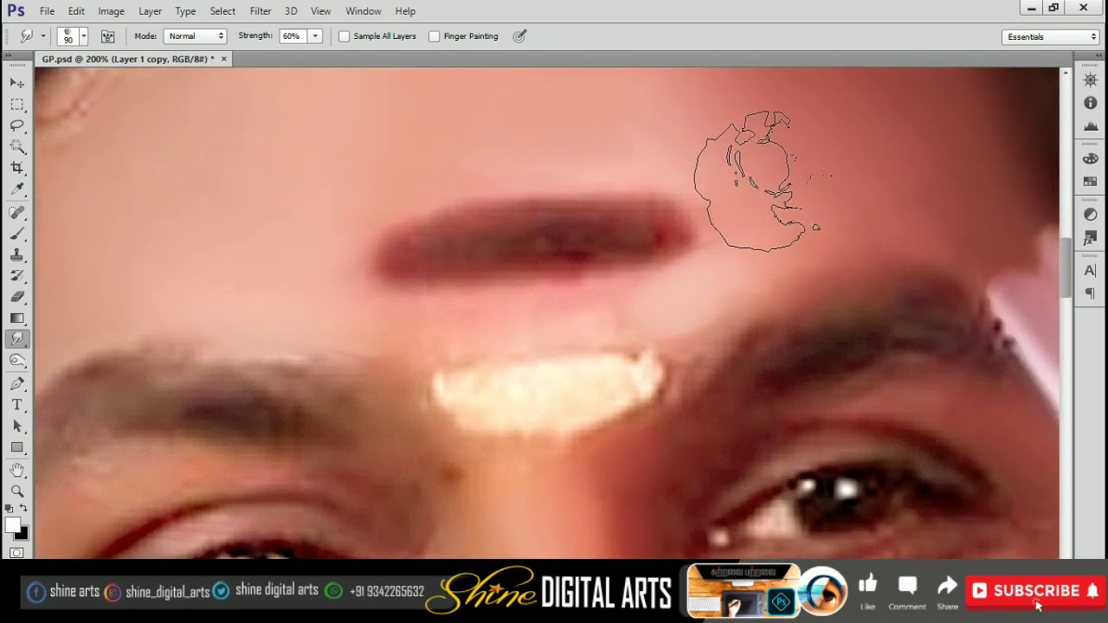
{"action": "mouse_move", "coordinate": [446, 233]}
{"action": "left_mouse_down"}
{"action": "mouse_move", "coordinate": [744, 209]}
{"action": "mouse_move", "coordinate": [588, 215]}
{"action": "mouse_move", "coordinate": [642, 291]}
{"action": "left_mouse_up"}
{"action": "key", "text": "bracketleft"}
{"action": "key", "text": "bracketleft"}
{"action": "key", "text": "bracketleft"}
{"action": "key", "text": "bracketleft"}
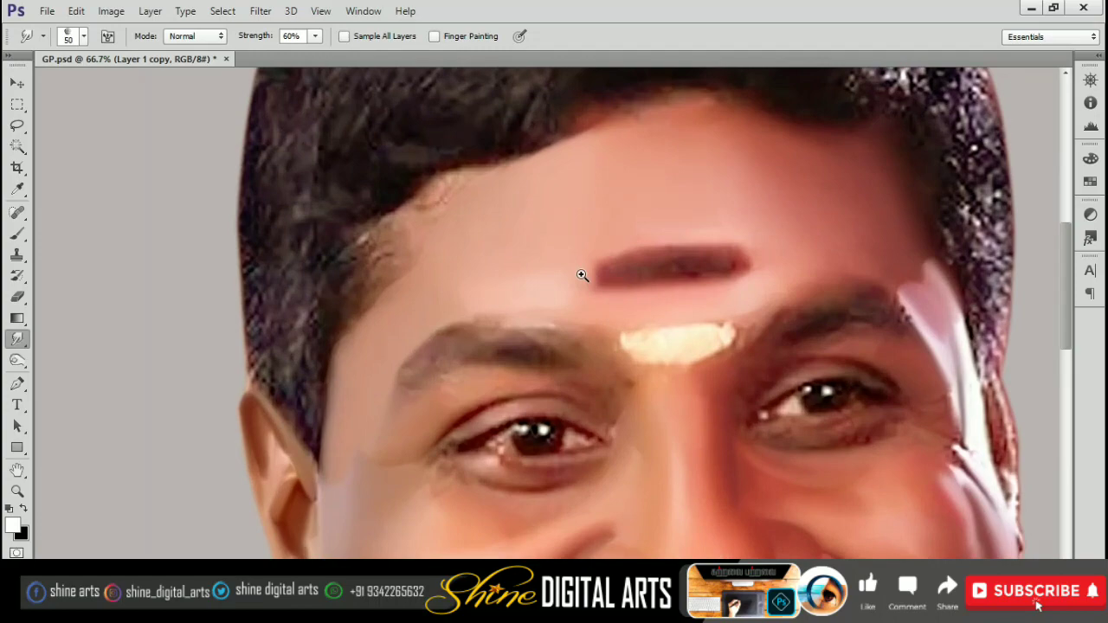
- Smooth the remaining forehead skin above the eyebrows with a broader brush
{"action": "left_click_drag", "start_coordinate": [674, 177], "coordinate": [477, 284]}
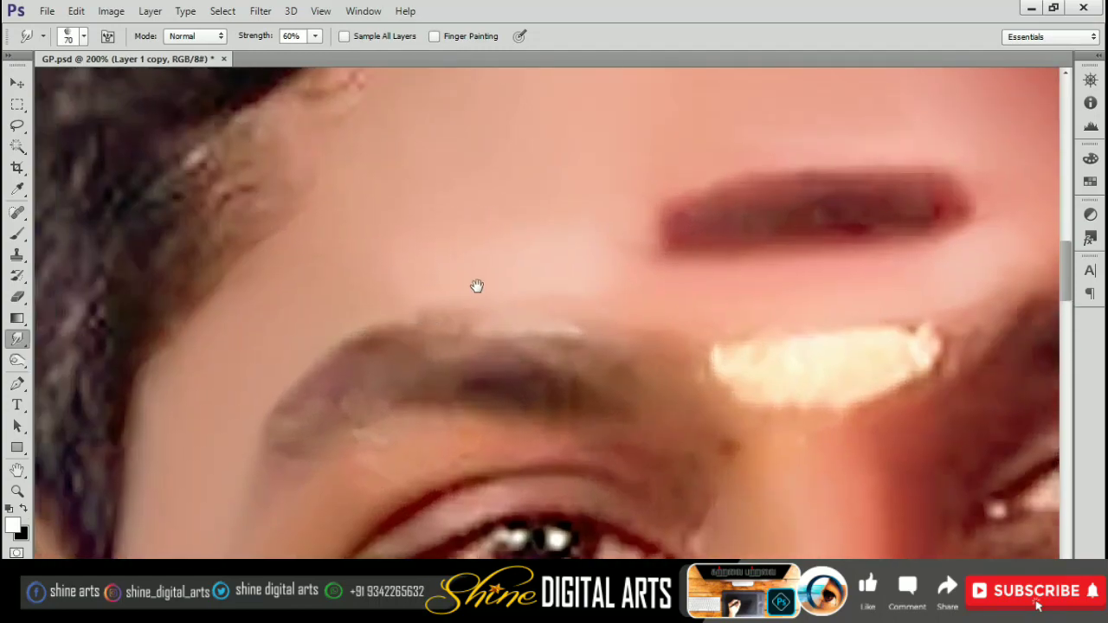
{"action": "key", "text": "bracketright"}
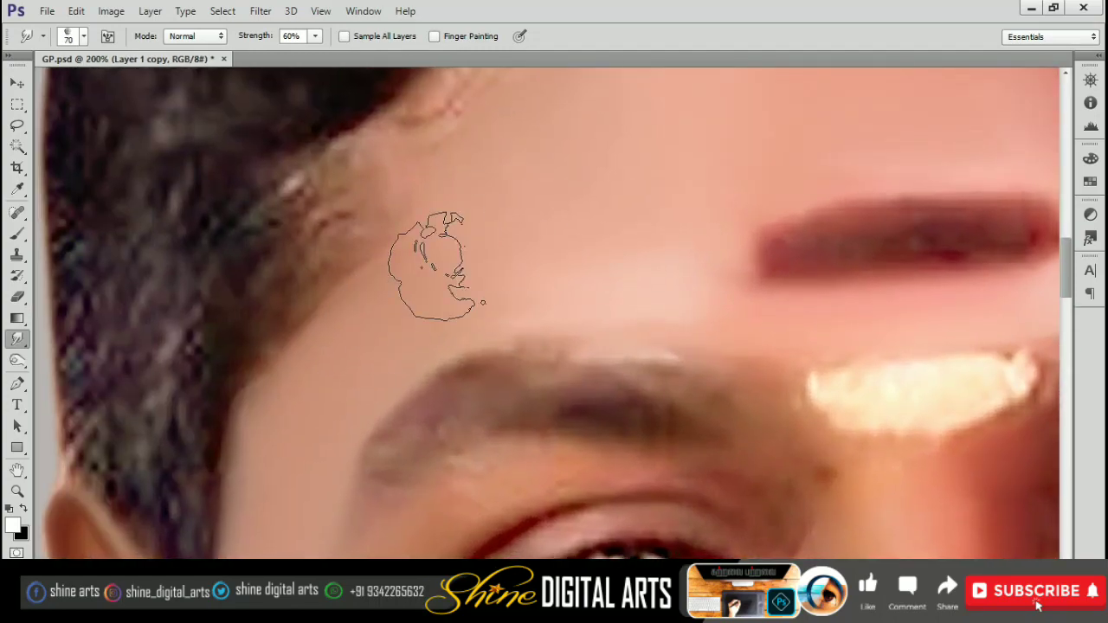
{"action": "scroll", "coordinate": [439, 248], "scroll_direction": "down", "scroll_amount": 3}
{"action": "scroll", "coordinate": [439, 247], "scroll_direction": "left", "scroll_amount": 3}
{"action": "scroll", "coordinate": [498, 251], "scroll_direction": "up", "scroll_amount": 2}
{"action": "scroll", "coordinate": [497, 251], "scroll_direction": "right", "scroll_amount": 2}
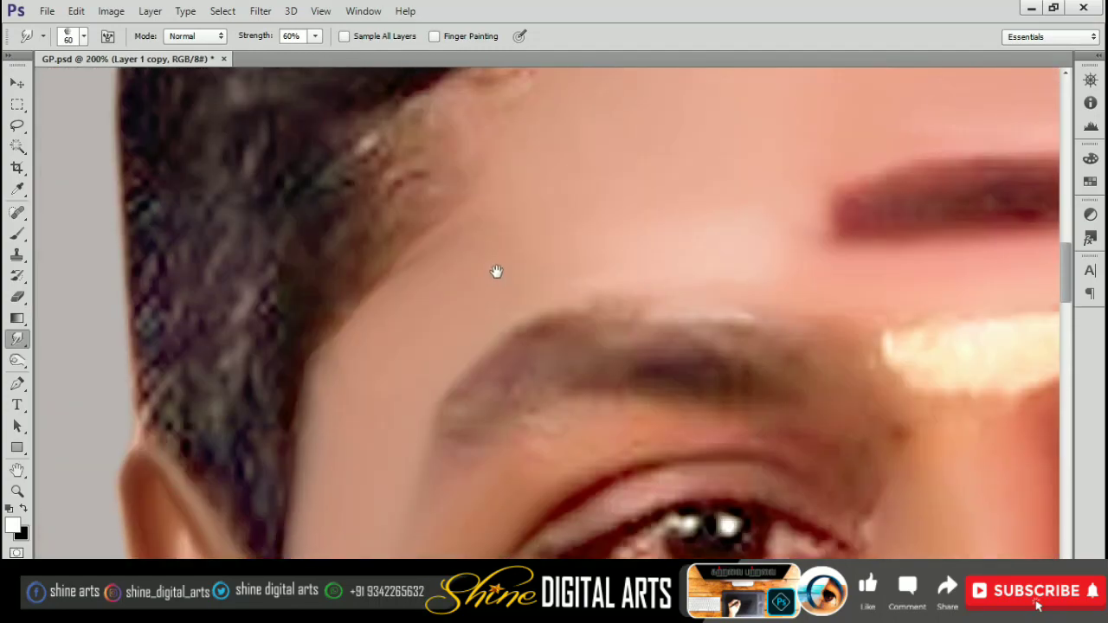
{"action": "scroll", "coordinate": [470, 235], "scroll_direction": "up", "scroll_amount": 3}
{"action": "scroll", "coordinate": [470, 234], "scroll_direction": "right", "scroll_amount": 2}
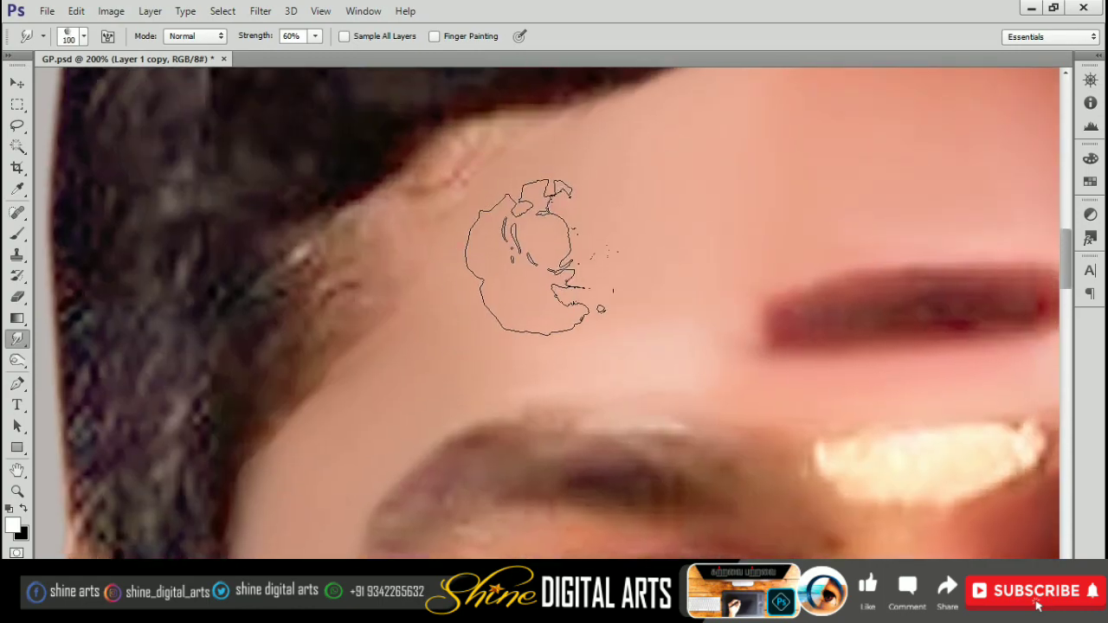
{"action": "key", "text": "bracketright"}
{"action": "key", "text": "bracketright"}
{"action": "key", "text": "bracketright"}
{"action": "scroll", "coordinate": [578, 224], "scroll_direction": "up", "scroll_amount": 1}
{"action": "scroll", "coordinate": [578, 224], "scroll_direction": "right", "scroll_amount": 2}
{"action": "scroll", "coordinate": [606, 199], "scroll_direction": "up", "scroll_amount": 1}
{"action": "scroll", "coordinate": [606, 199], "scroll_direction": "right", "scroll_amount": 3}
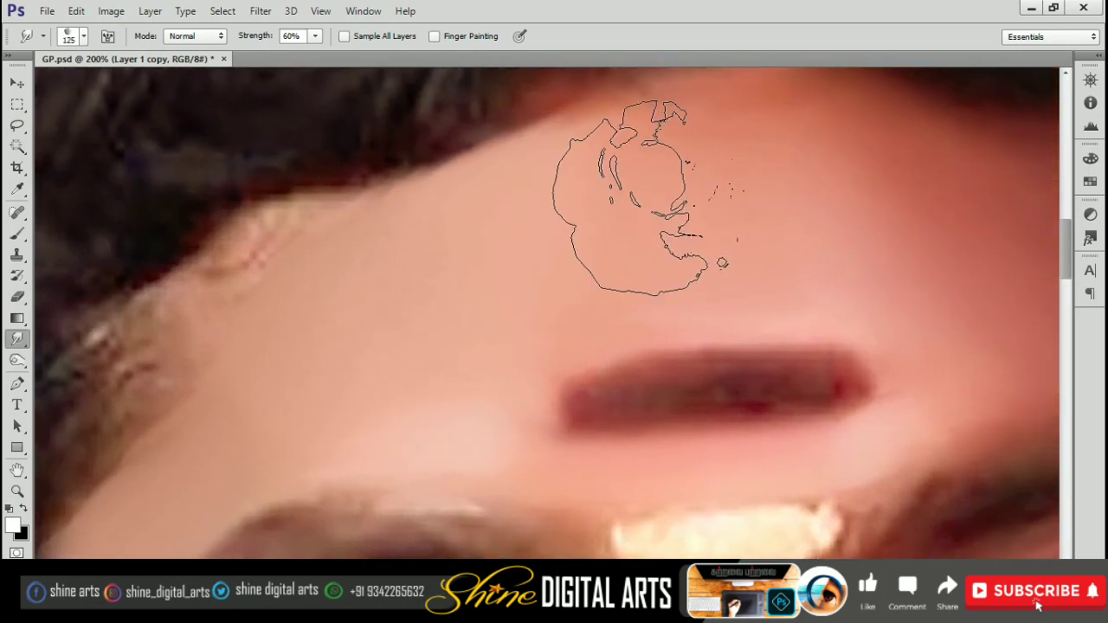
{"action": "scroll", "coordinate": [649, 190], "scroll_direction": "down", "scroll_amount": 2}
- Smudge the skin around the ear with a small brush
{"action": "scroll", "coordinate": [573, 316], "scroll_direction": "down", "scroll_amount": 1}
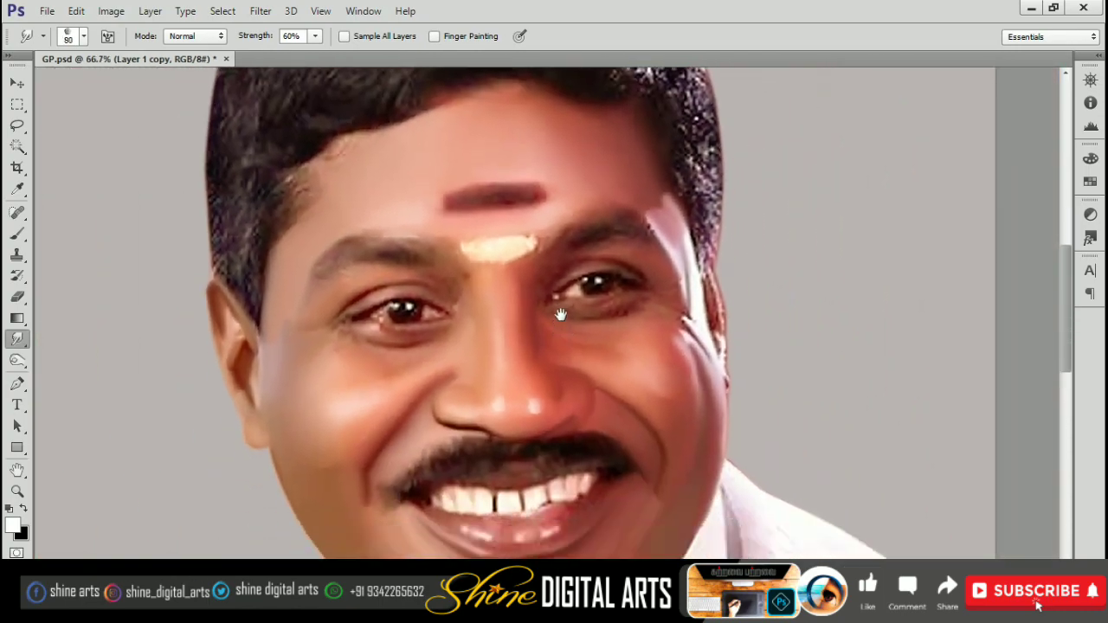
{"action": "scroll", "coordinate": [582, 321], "scroll_direction": "up", "scroll_amount": 1}
{"action": "scroll", "coordinate": [613, 314], "scroll_direction": "up", "scroll_amount": 1}
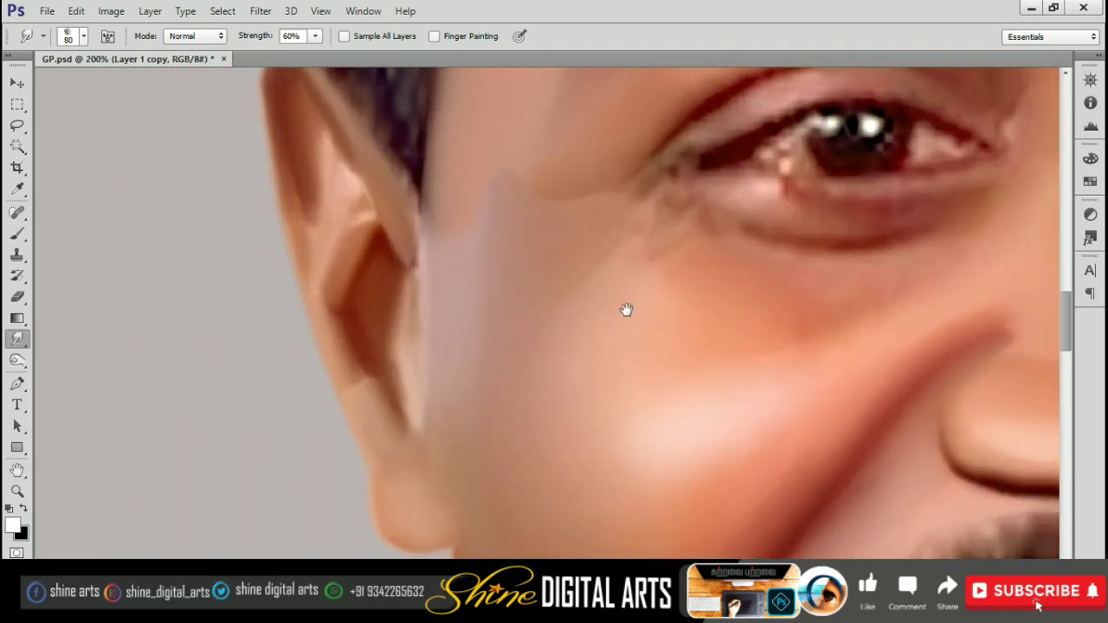
{"action": "scroll", "coordinate": [600, 317], "scroll_direction": "right", "scroll_amount": 1}
{"action": "key", "text": "bracketleft"}
{"action": "key", "text": "bracketleft"}
{"action": "key", "text": "bracketleft"}
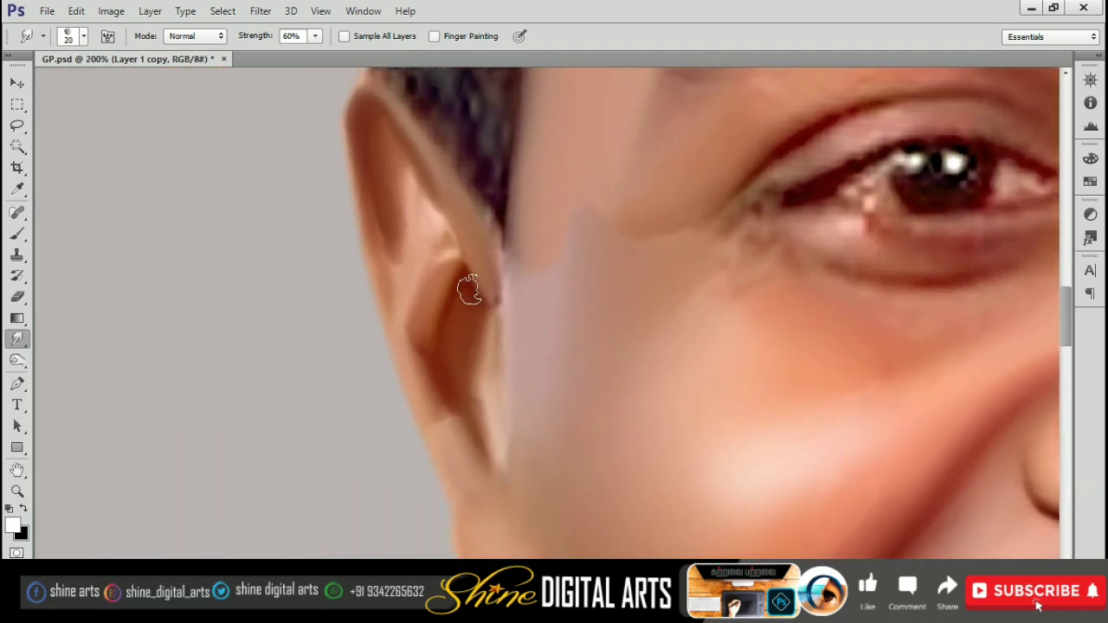
{"action": "scroll", "coordinate": [479, 339], "scroll_direction": "down", "scroll_amount": 2}
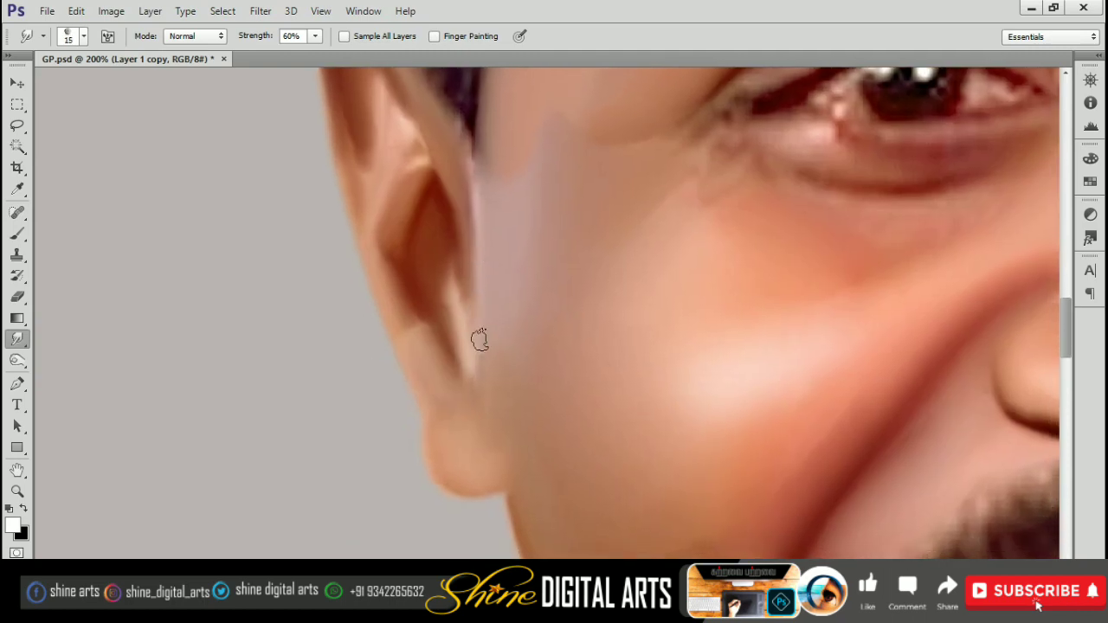
{"action": "scroll", "coordinate": [479, 338], "scroll_direction": "up", "scroll_amount": 3}
{"action": "key", "text": "bracketright"}
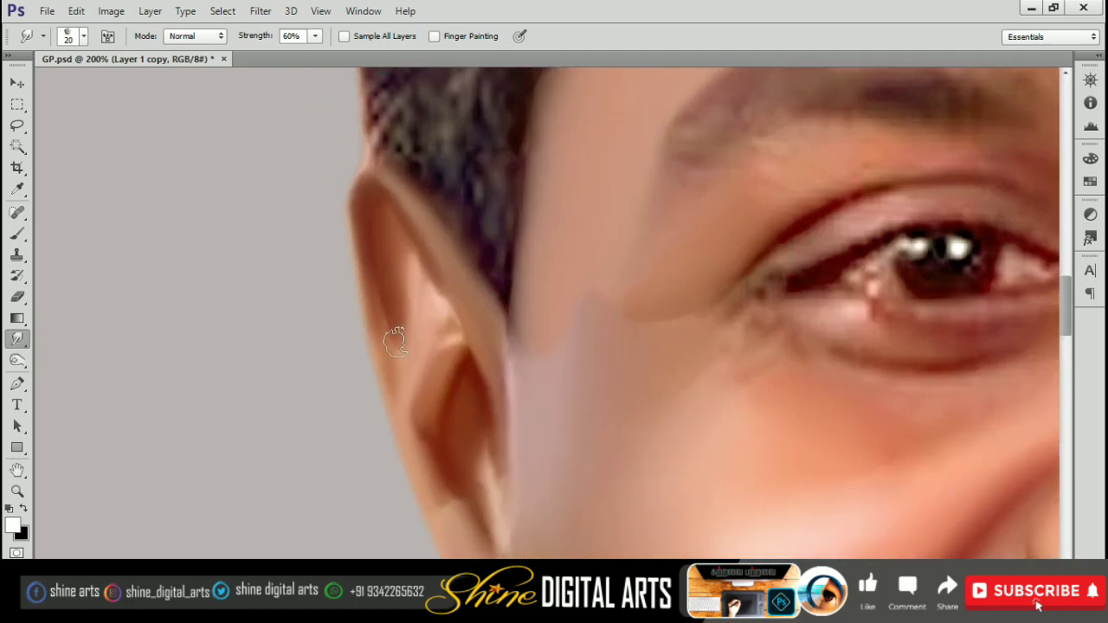
- Blend the cheek and upper eyelid skin below the eyebrow into smooth tones
{"action": "scroll", "coordinate": [362, 250], "scroll_direction": "right", "scroll_amount": 3}
{"action": "scroll", "coordinate": [362, 251], "scroll_direction": "down", "scroll_amount": 1}
{"action": "key", "text": "bracketright"}
{"action": "key", "text": "bracketright"}
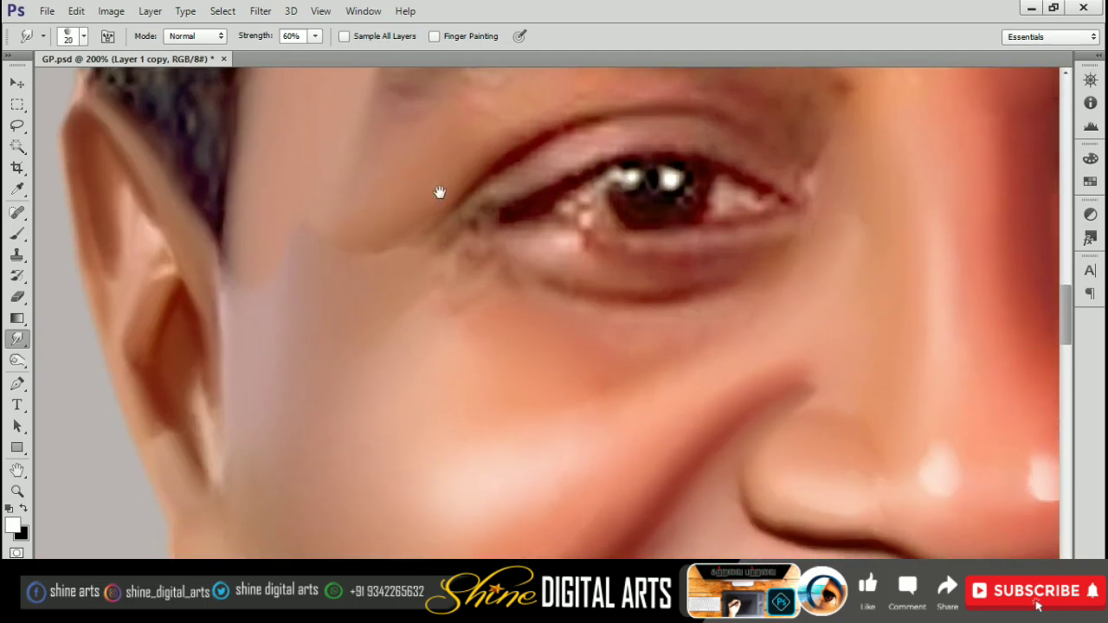
{"action": "scroll", "coordinate": [456, 195], "scroll_direction": "up", "scroll_amount": 1}
{"action": "scroll", "coordinate": [456, 195], "scroll_direction": "right", "scroll_amount": 1}
{"action": "key", "text": "bracketleft"}
{"action": "key", "text": "bracketleft"}
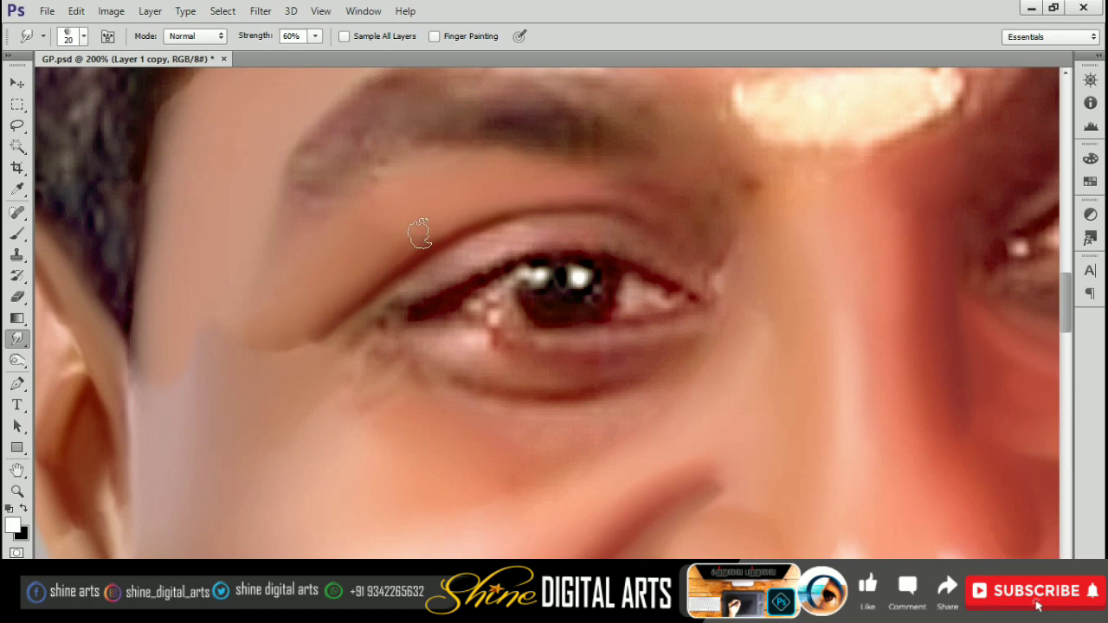
{"action": "scroll", "coordinate": [563, 185], "scroll_direction": "right", "scroll_amount": 1}
{"action": "key", "text": "bracketright"}
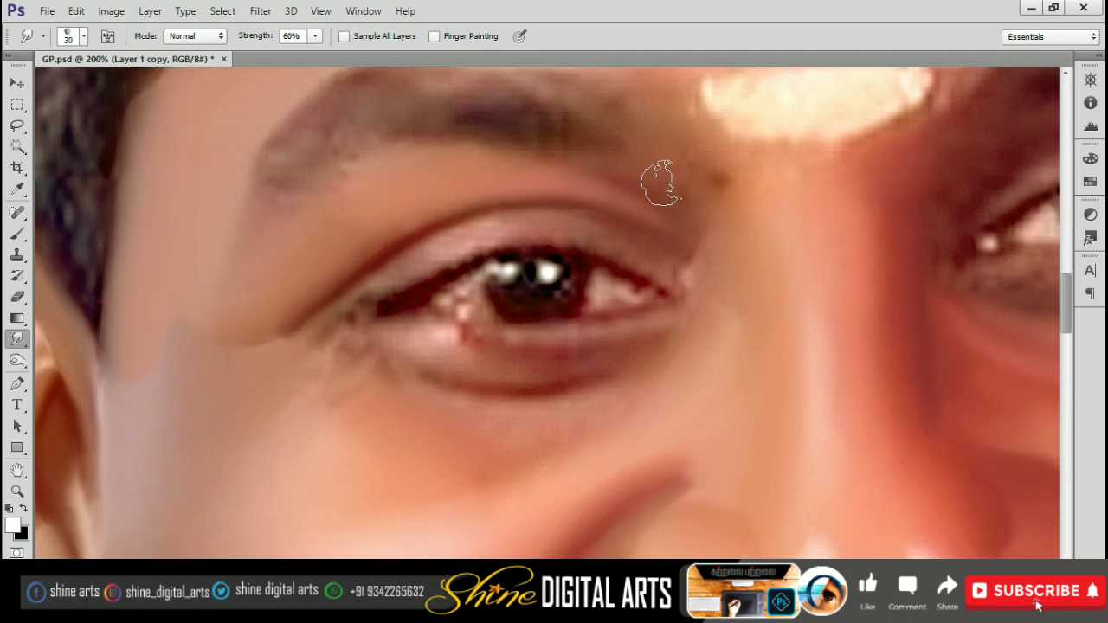
{"action": "key", "text": "bracketleft"}
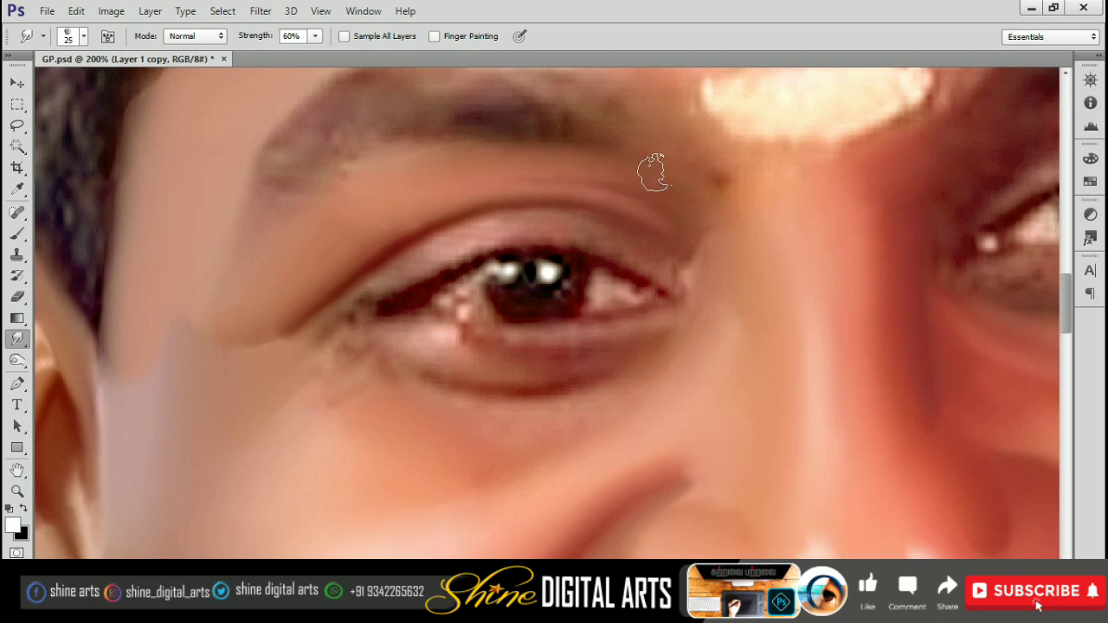
- Smudge a dark line along the lower nose edge and up the nostril curve
{"action": "scroll", "coordinate": [594, 153], "scroll_direction": "right", "scroll_amount": 3}
{"action": "scroll", "coordinate": [593, 153], "scroll_direction": "down", "scroll_amount": 1}
{"action": "key", "text": "bracketright"}
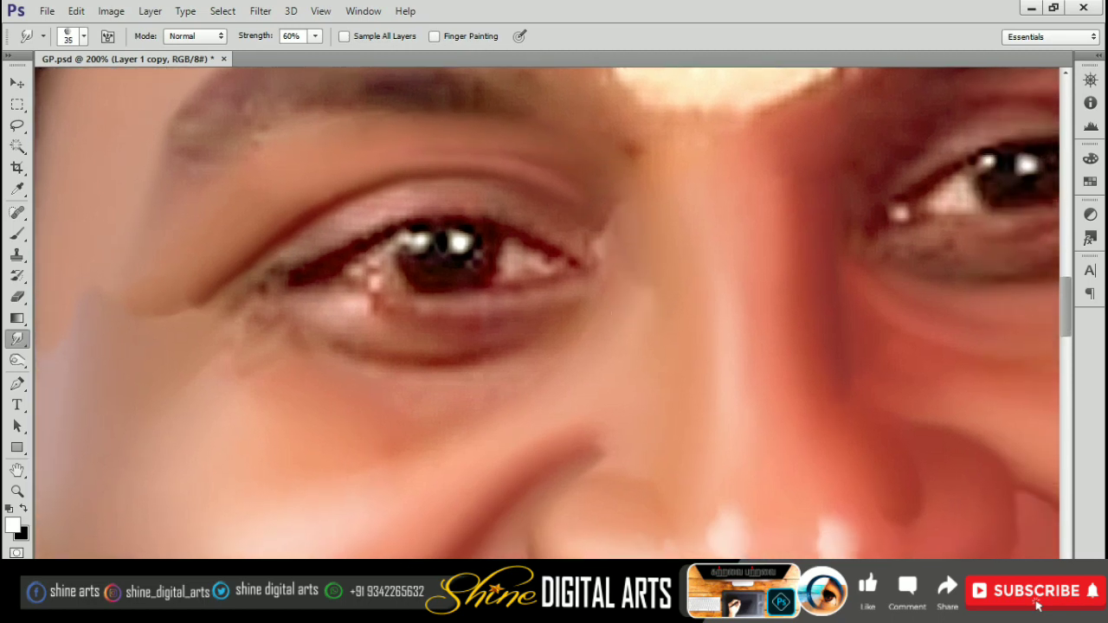
{"action": "scroll", "coordinate": [650, 227], "scroll_direction": "down", "scroll_amount": 3}
{"action": "key", "text": "bracketleft"}
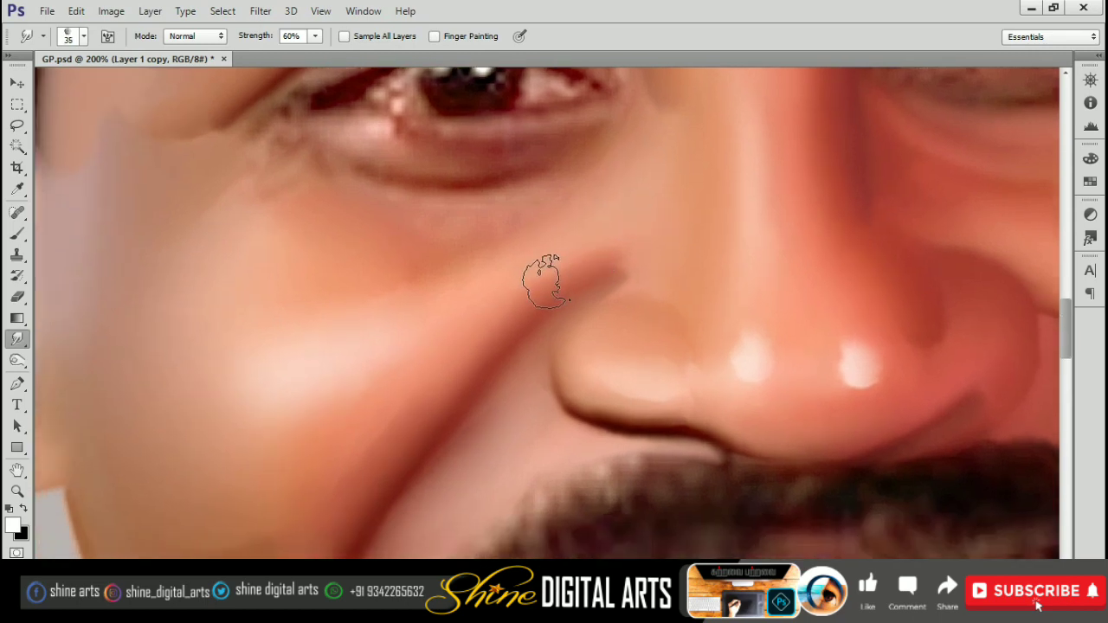
{"action": "scroll", "coordinate": [597, 286], "scroll_direction": "down", "scroll_amount": 1}
{"action": "scroll", "coordinate": [558, 302], "scroll_direction": "up", "scroll_amount": 1}
{"action": "key", "text": "bracketleft"}
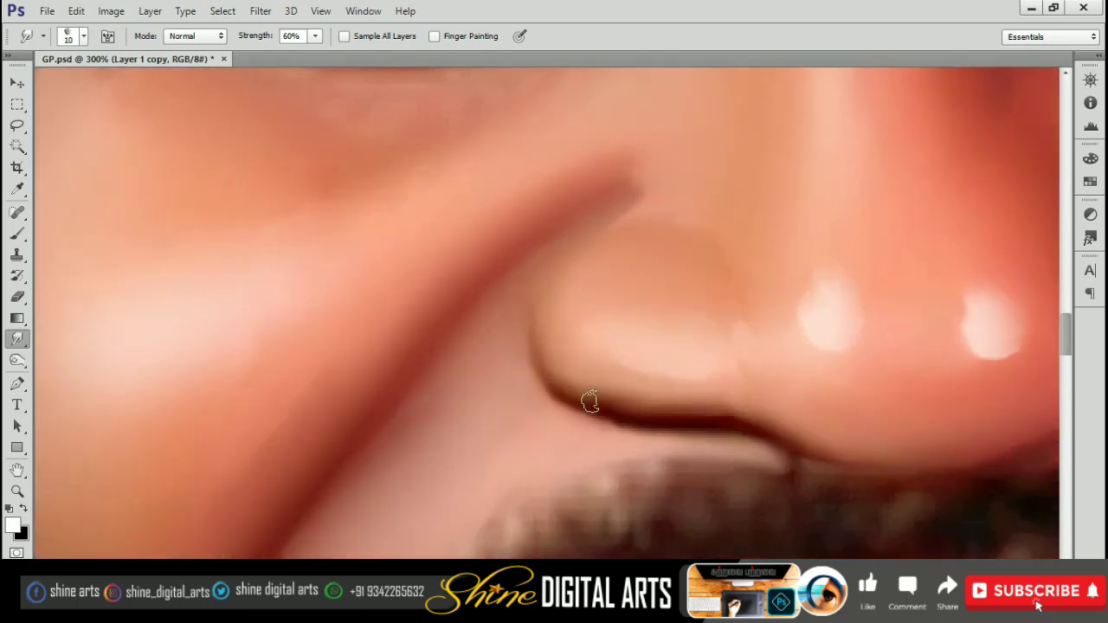
{"action": "left_click_drag", "start_coordinate": [640, 407], "coordinate": [545, 351]}
{"action": "mouse_move", "coordinate": [597, 399]}
{"action": "left_mouse_down"}
{"action": "mouse_move", "coordinate": [595, 230]}
{"action": "mouse_move", "coordinate": [659, 186]}
{"action": "mouse_move", "coordinate": [539, 353]}
{"action": "mouse_move", "coordinate": [560, 381]}
{"action": "left_mouse_up"}
- Soften the dark nostril line into the surrounding cheek skin
{"action": "scroll", "coordinate": [635, 235], "scroll_direction": "down", "scroll_amount": 3}
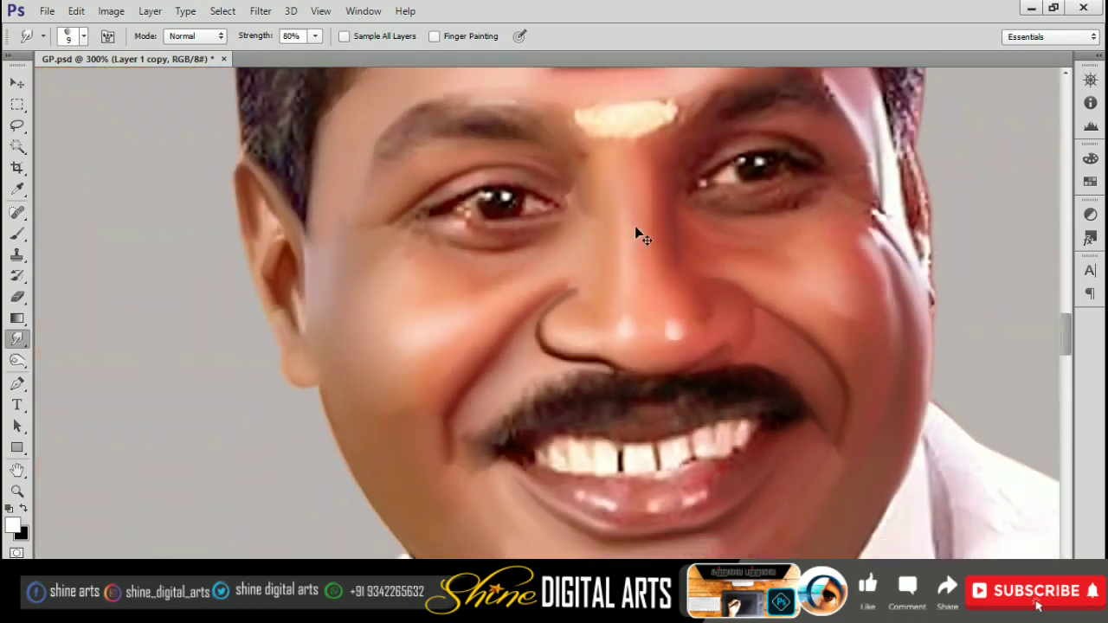
{"action": "scroll", "coordinate": [613, 321], "scroll_direction": "up", "scroll_amount": 2}
{"action": "scroll", "coordinate": [597, 285], "scroll_direction": "down", "scroll_amount": 2}
{"action": "scroll", "coordinate": [571, 294], "scroll_direction": "up", "scroll_amount": 3}
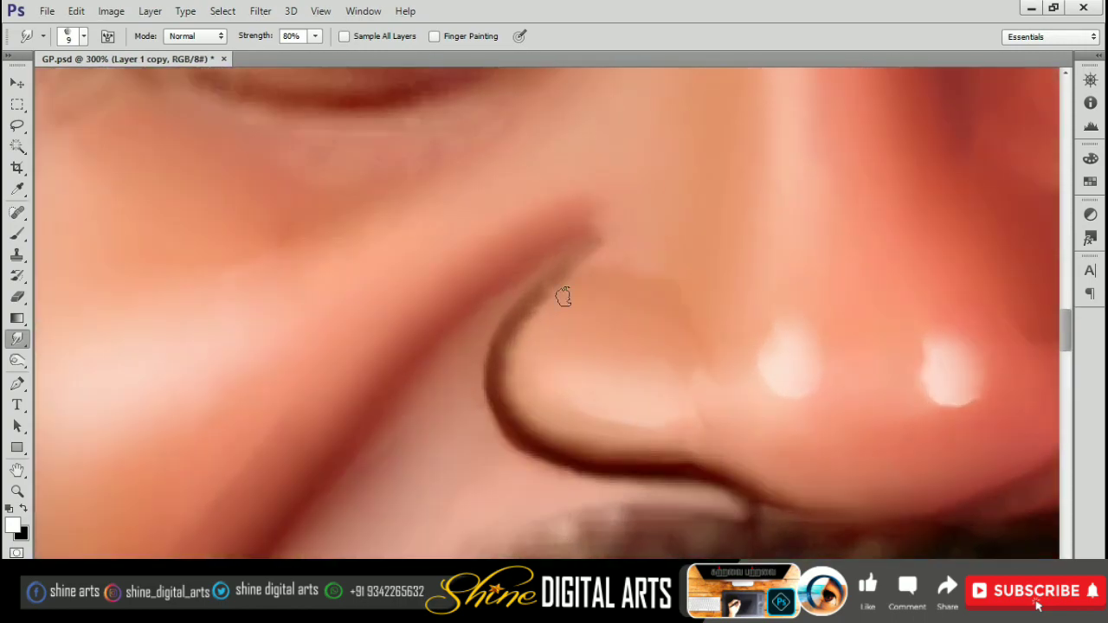
{"action": "left_click_drag", "start_coordinate": [532, 312], "coordinate": [511, 368]}
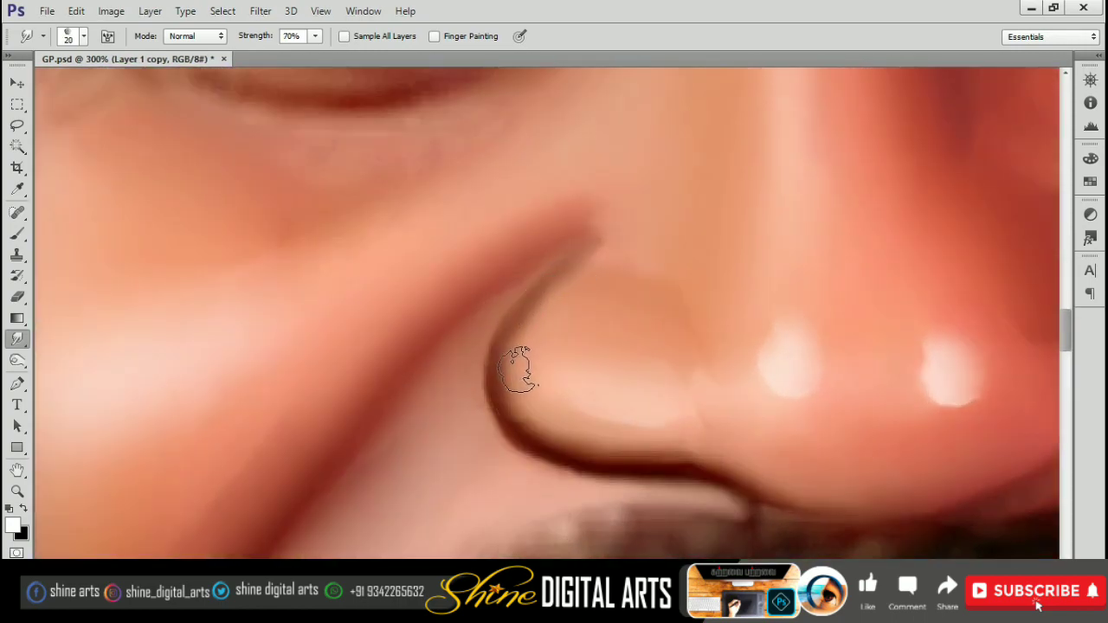
{"action": "key", "text": "bracketright"}
{"action": "key", "text": "bracketright"}
{"action": "key", "text": "bracketright"}
- Lower smudge strength to 60% and frame the eye and cheek area
{"action": "key", "text": "6"}
{"action": "scroll", "coordinate": [580, 272], "scroll_direction": "down", "scroll_amount": 1}
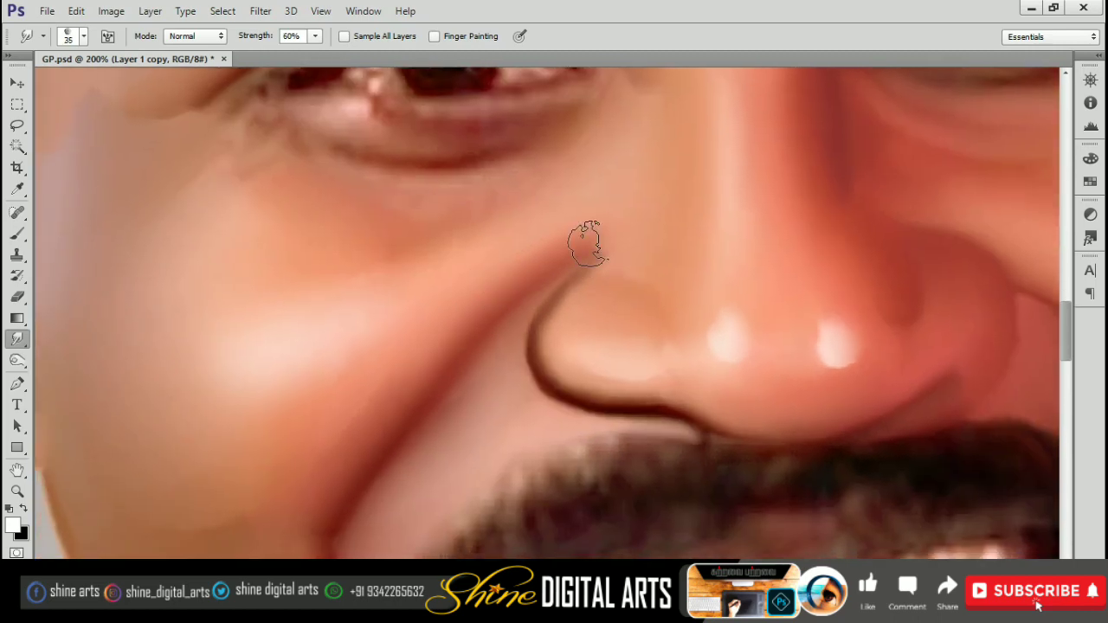
{"action": "scroll", "coordinate": [618, 235], "scroll_direction": "down", "scroll_amount": 1}
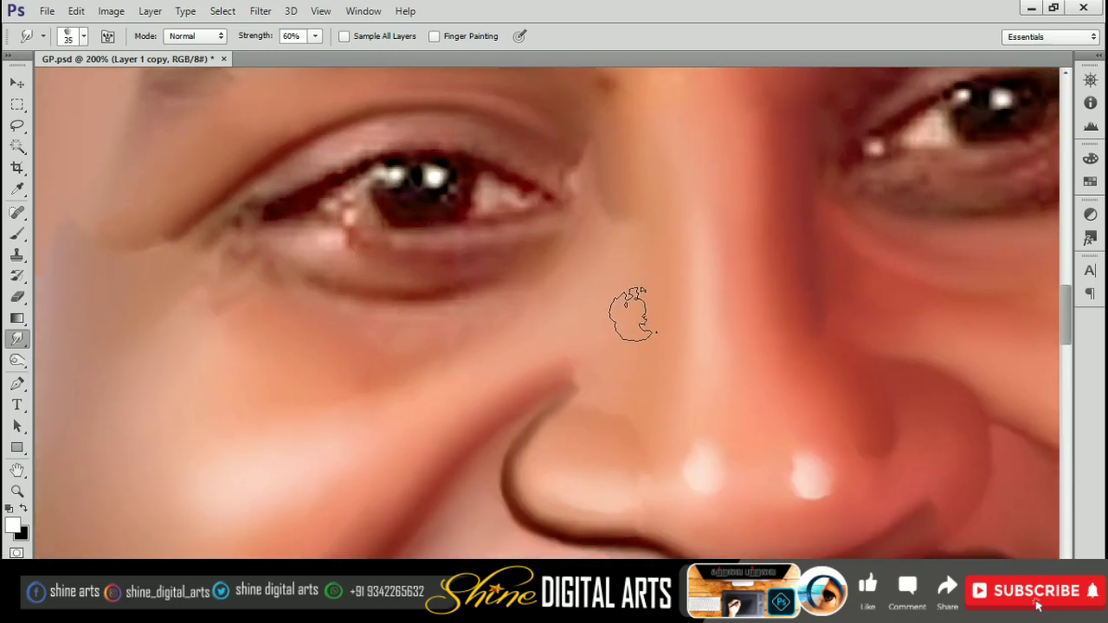
{"action": "scroll", "coordinate": [618, 292], "scroll_direction": "up", "scroll_amount": 1}
{"action": "key", "text": "bracketright"}
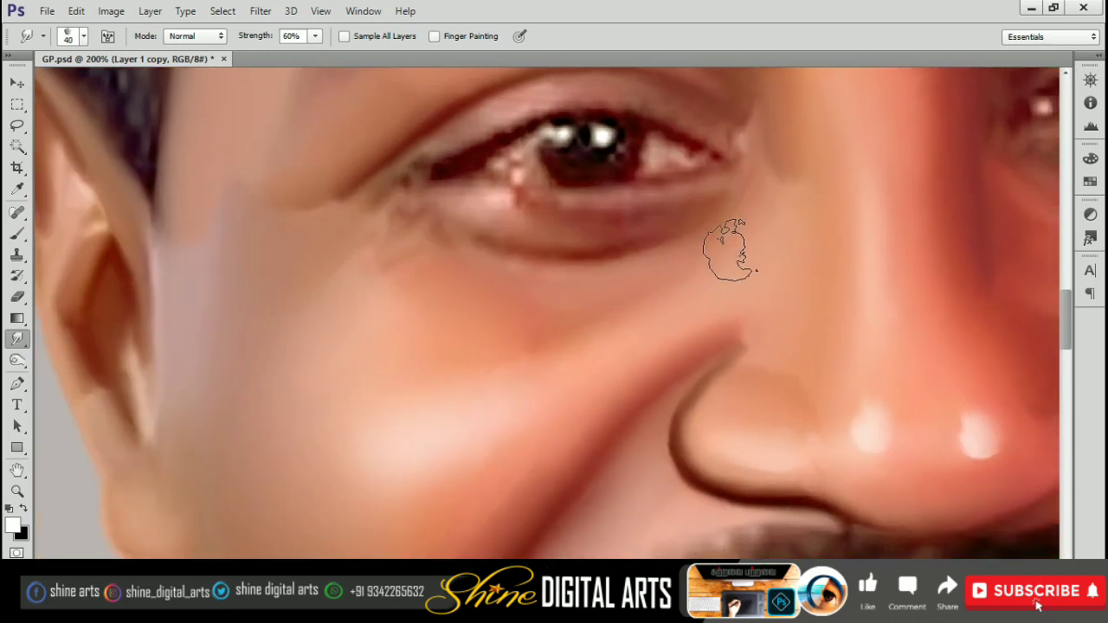
{"action": "key", "text": "bracketleft"}
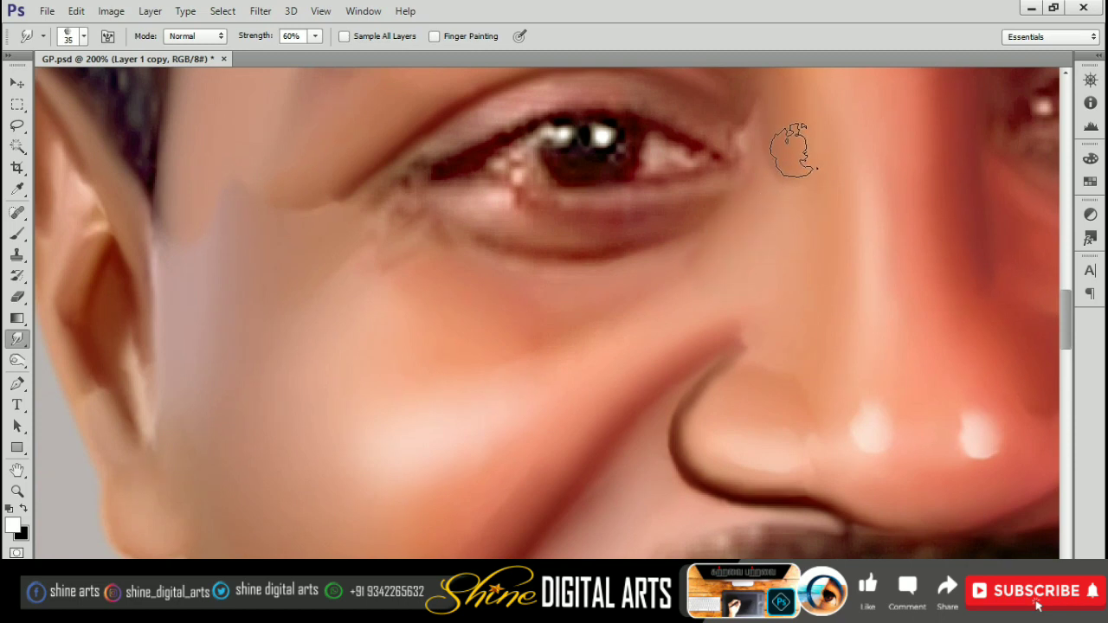
{"action": "key", "text": "bracketleft"}
{"action": "key", "text": "bracketleft"}
{"action": "left_click_drag", "start_coordinate": [569, 280], "coordinate": [618, 317]}
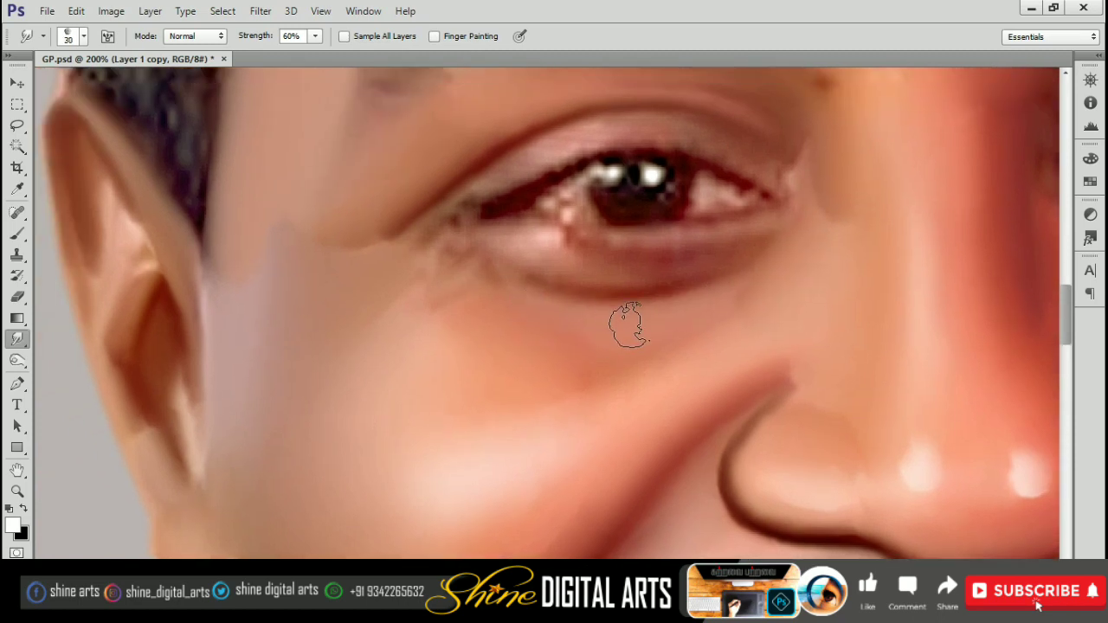
{"action": "key", "text": "bracketright"}
{"action": "key", "text": "bracketright"}
{"action": "key", "text": "bracketright"}
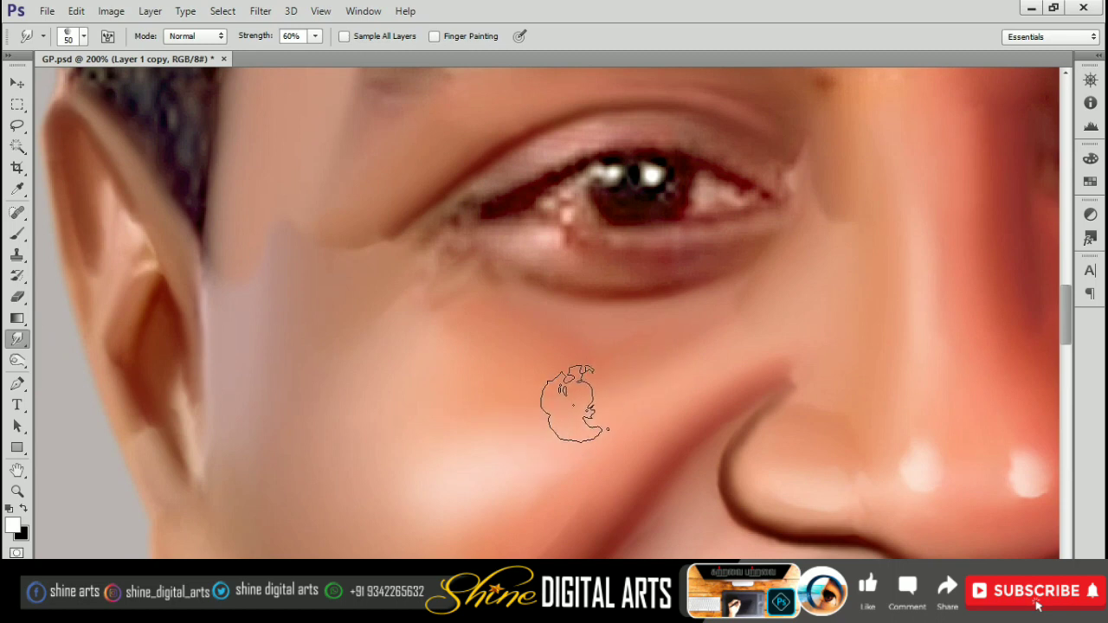
{"action": "left_click_drag", "start_coordinate": [571, 402], "coordinate": [648, 318]}
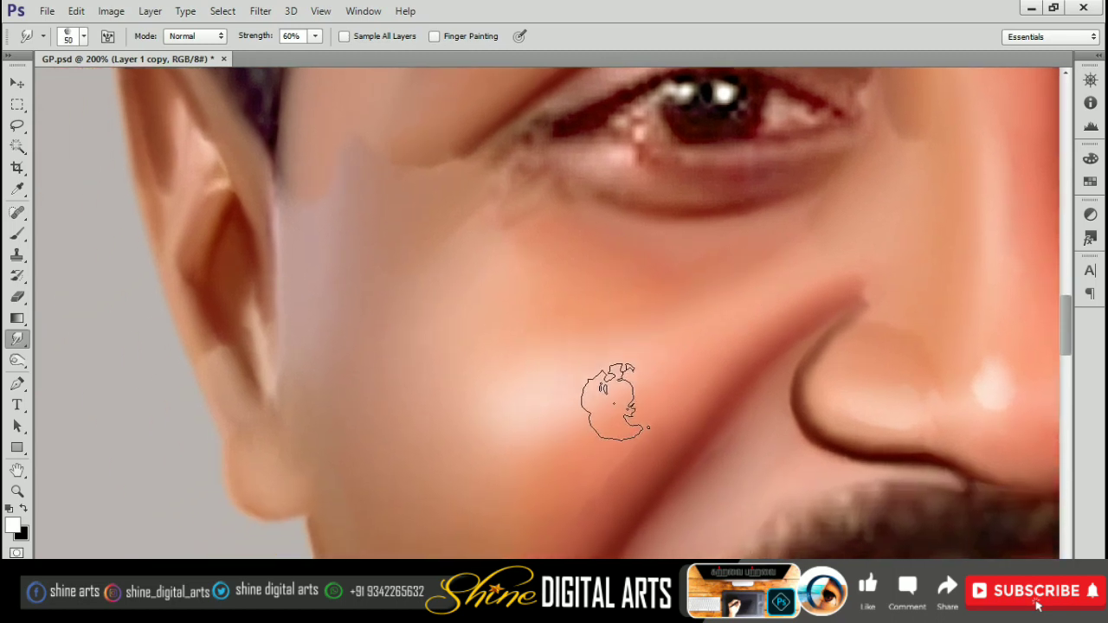
{"action": "left_click_drag", "start_coordinate": [615, 403], "coordinate": [588, 303]}
{"action": "key", "text": "bracketleft"}
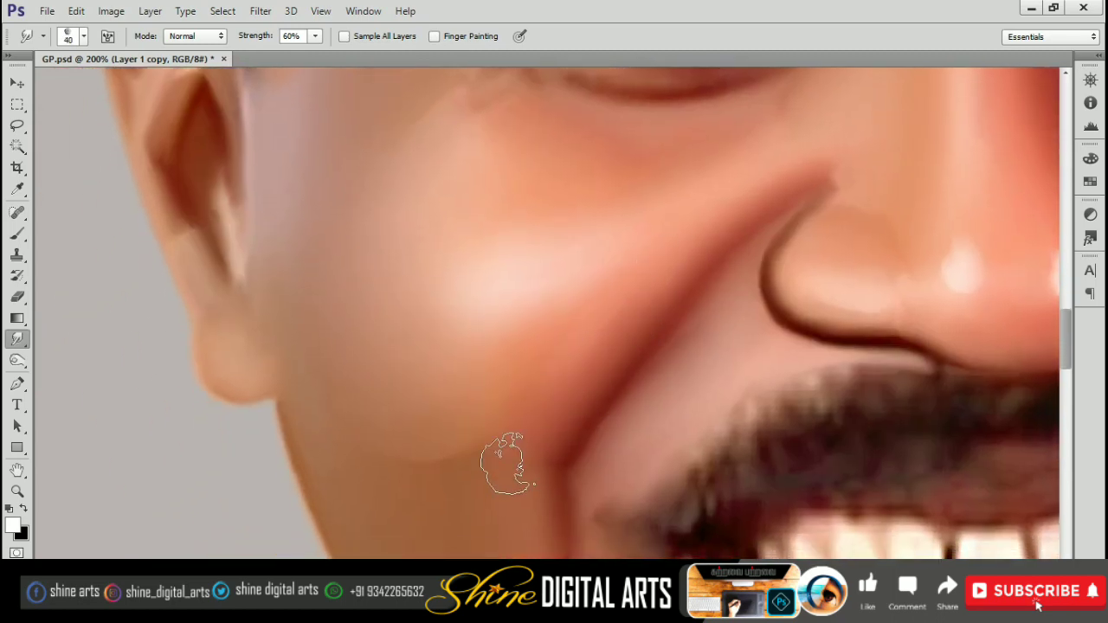
{"action": "scroll", "coordinate": [508, 462], "scroll_direction": "up", "scroll_amount": 5}
- Blend a dark streak along the lower eyelid and the upper lid toward the inner corner
{"action": "key", "text": "bracketleft"}
{"action": "key", "text": "bracketleft"}
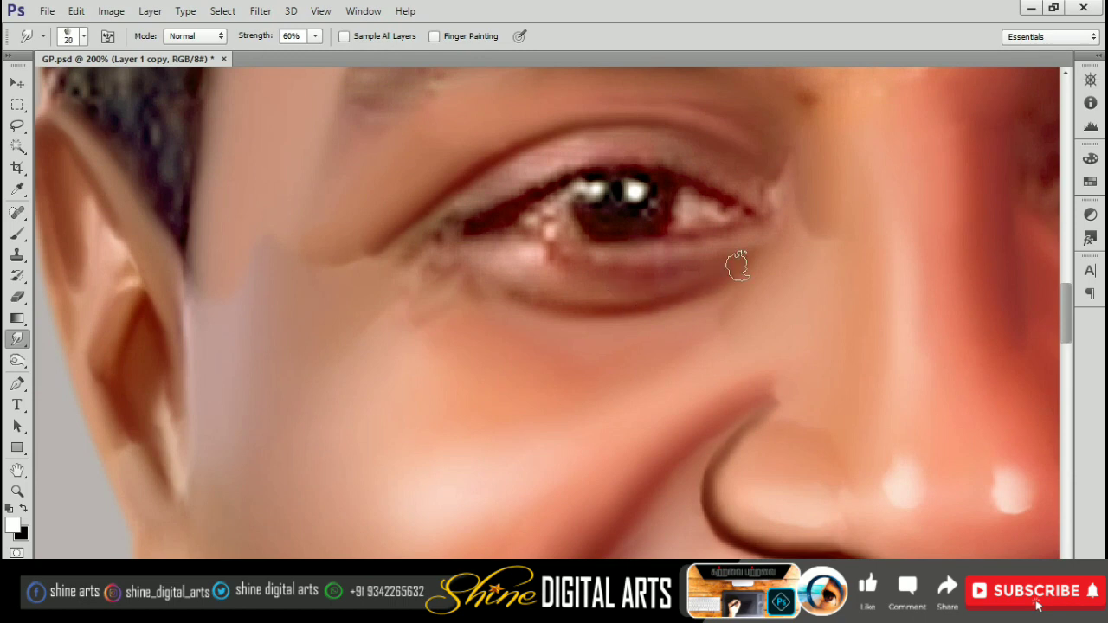
{"action": "scroll", "coordinate": [709, 282], "scroll_direction": "left", "scroll_amount": 3}
{"action": "scroll", "coordinate": [628, 329], "scroll_direction": "up", "scroll_amount": 1}
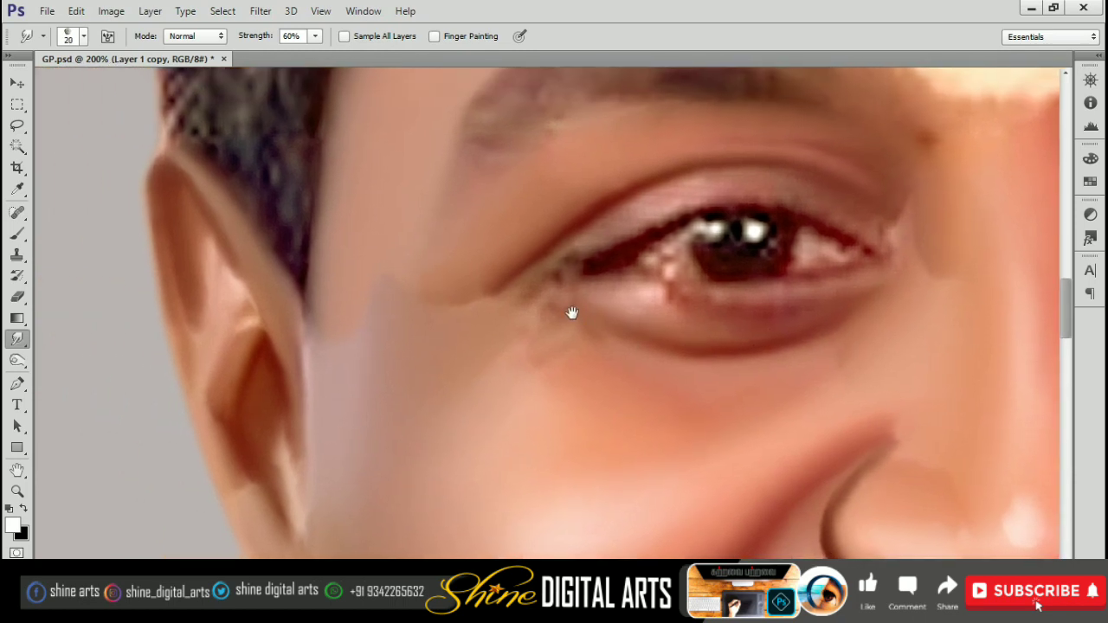
{"action": "key", "text": "bracketleft"}
{"action": "left_click_drag", "start_coordinate": [545, 275], "coordinate": [502, 310]}
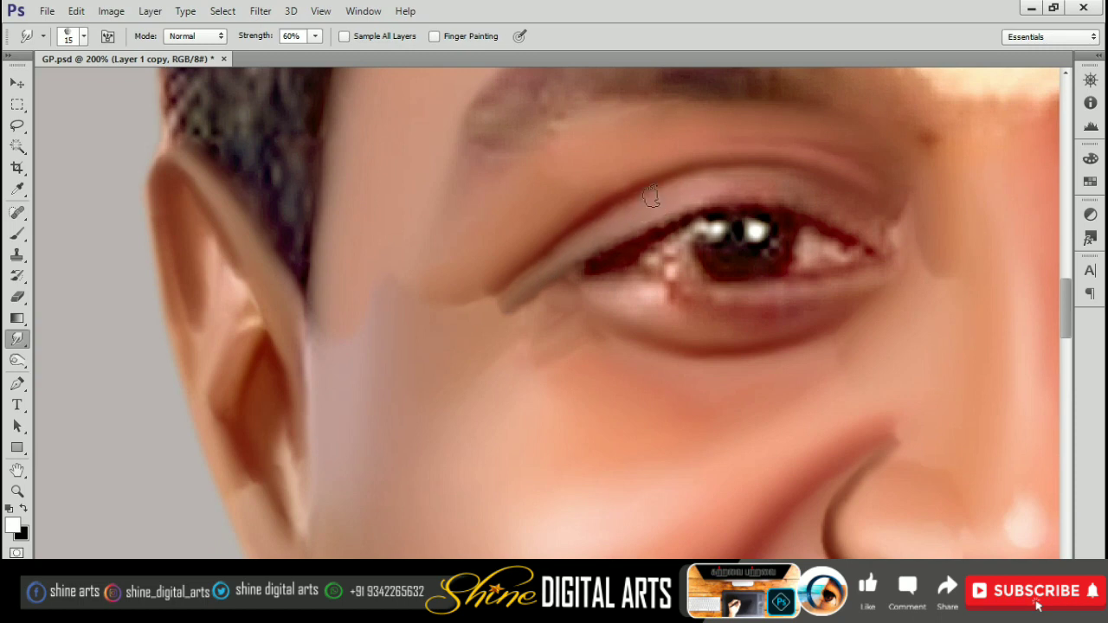
{"action": "key", "text": "bracketright"}
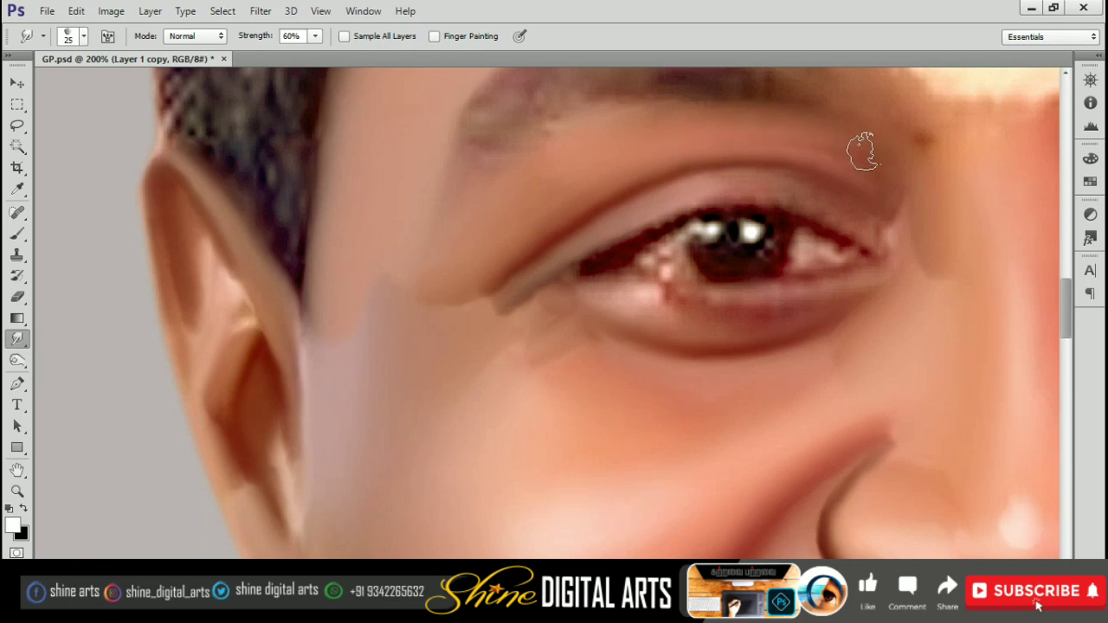
{"action": "scroll", "coordinate": [736, 169], "scroll_direction": "right", "scroll_amount": 1}
{"action": "key", "text": "bracketleft"}
{"action": "left_click_drag", "start_coordinate": [696, 185], "coordinate": [618, 201]}
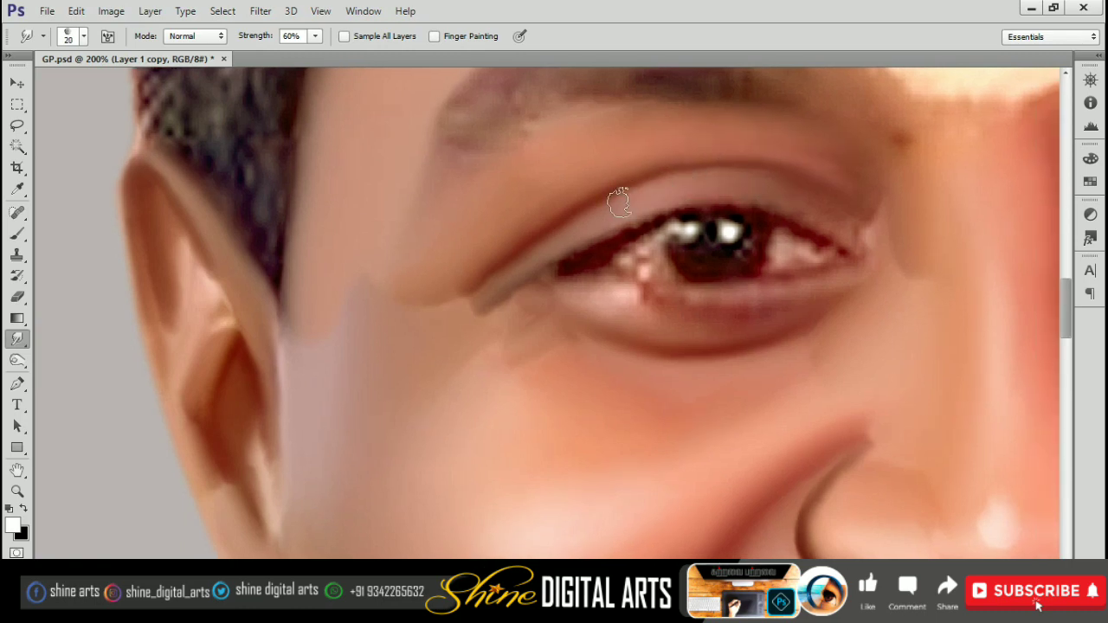
- Smooth the lower eyelid skin and soften the upper lash line
{"action": "scroll", "coordinate": [683, 260], "scroll_direction": "right", "scroll_amount": 3}
{"action": "scroll", "coordinate": [684, 260], "scroll_direction": "up", "scroll_amount": 1}
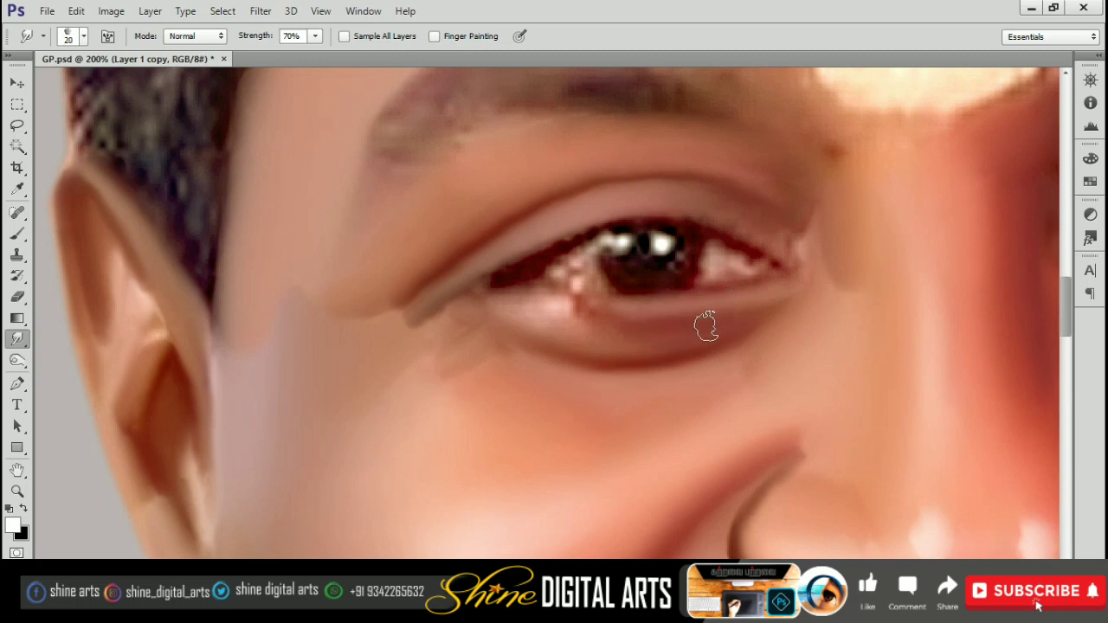
{"action": "left_click_drag", "start_coordinate": [562, 325], "coordinate": [633, 329]}
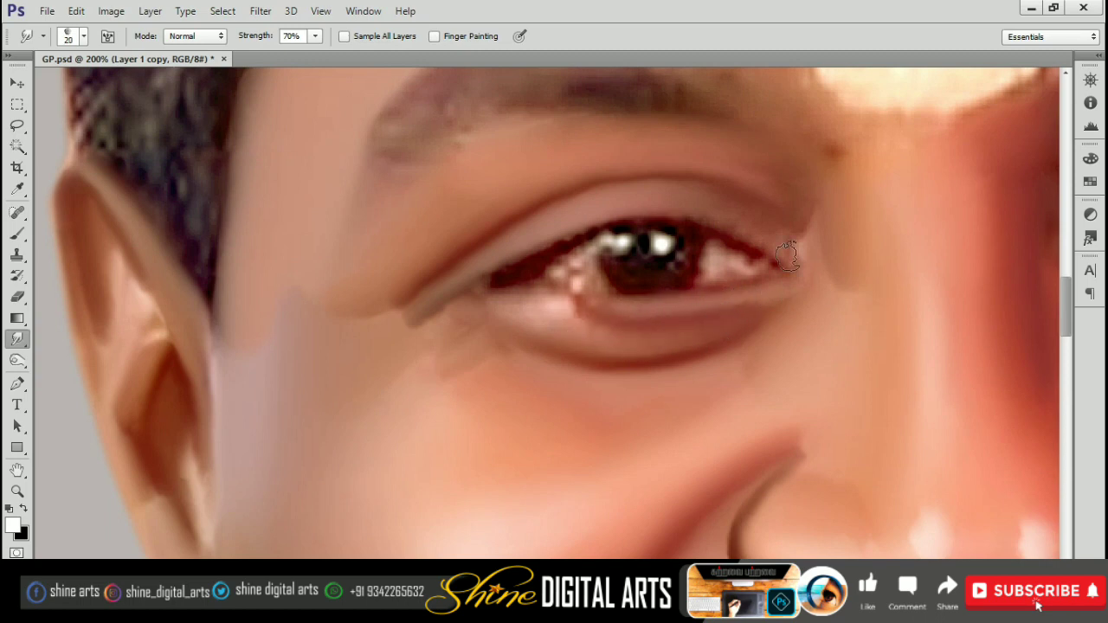
{"action": "left_click_drag", "start_coordinate": [777, 243], "coordinate": [532, 238]}
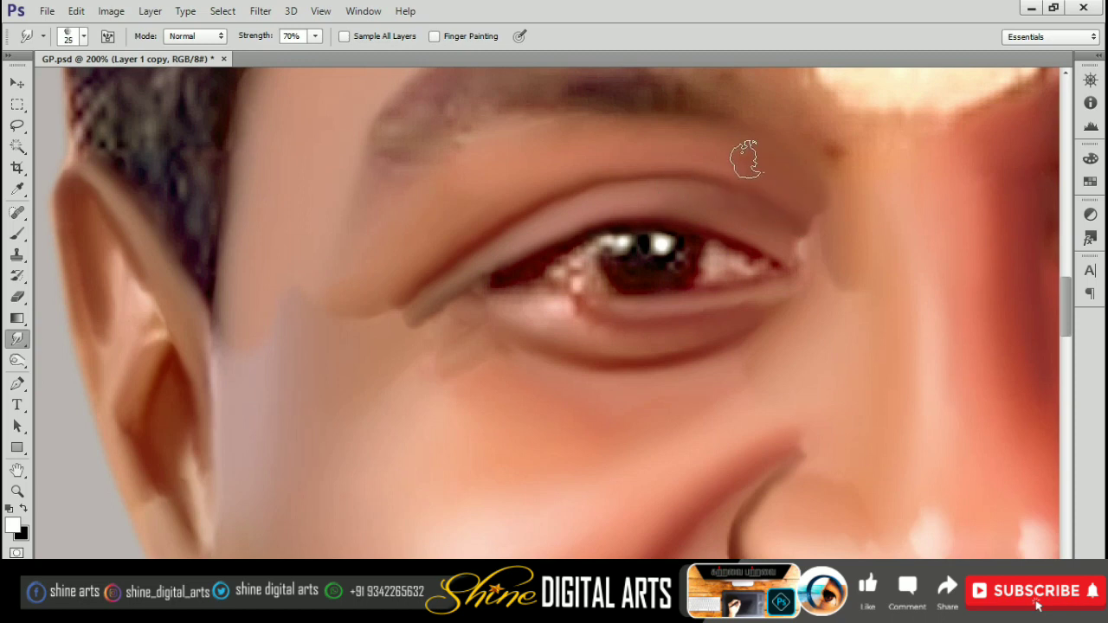
{"action": "key", "text": "bracketright"}
{"action": "key", "text": "bracketleft"}
{"action": "key", "text": "bracketleft"}
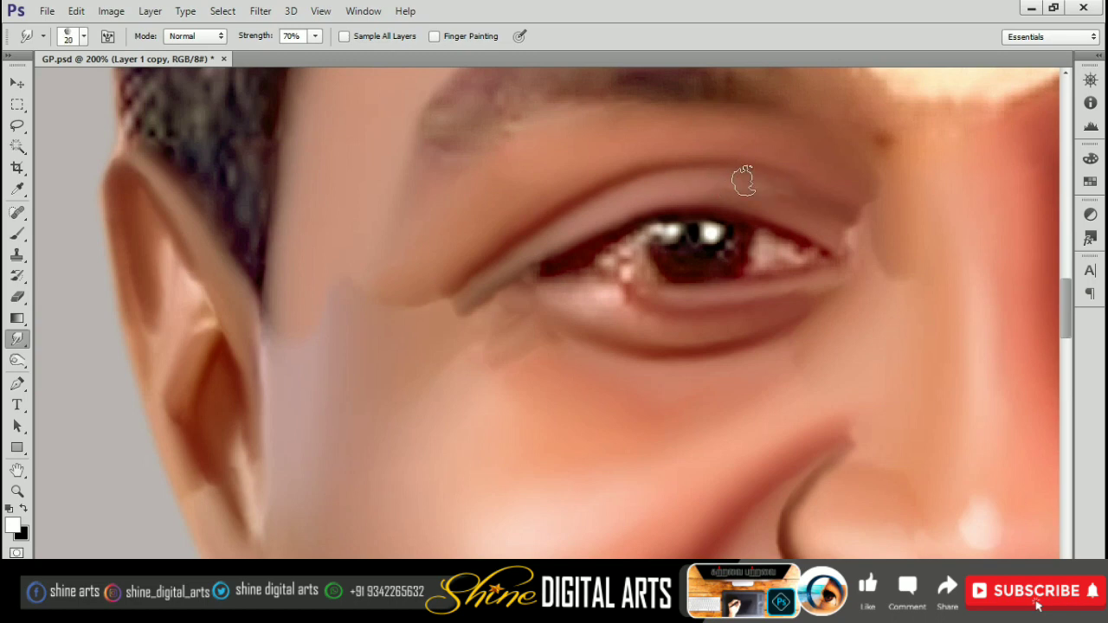
{"action": "key", "text": "bracketleft"}
{"action": "key", "text": "bracketleft"}
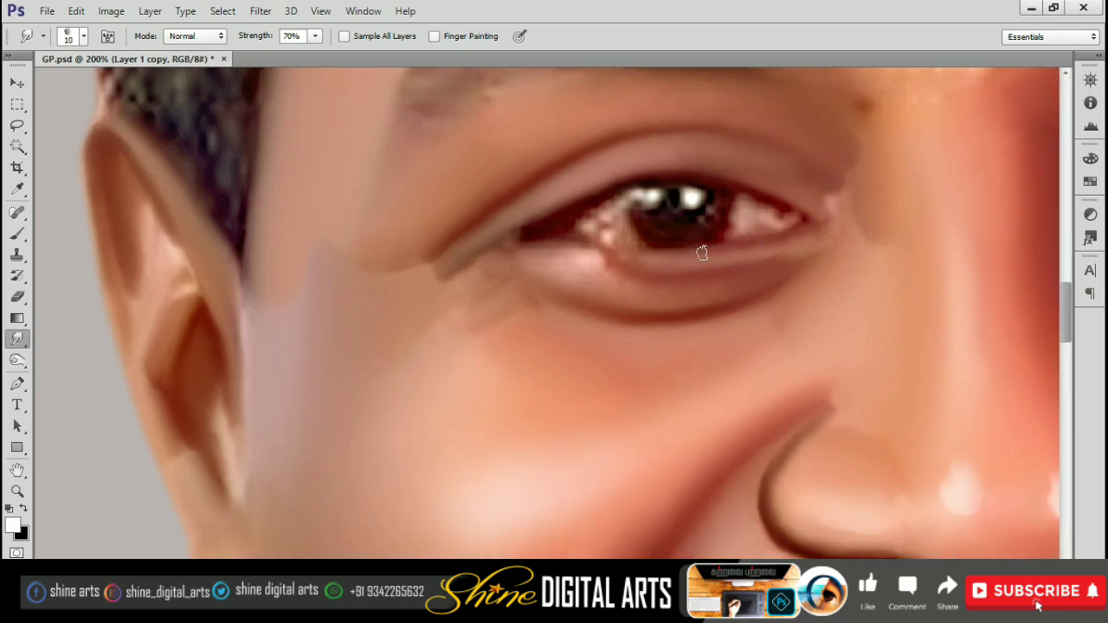
- Smooth both lids and the inner corner, then begin the other eye's upper lid
{"action": "left_click_drag", "start_coordinate": [591, 273], "coordinate": [741, 279]}
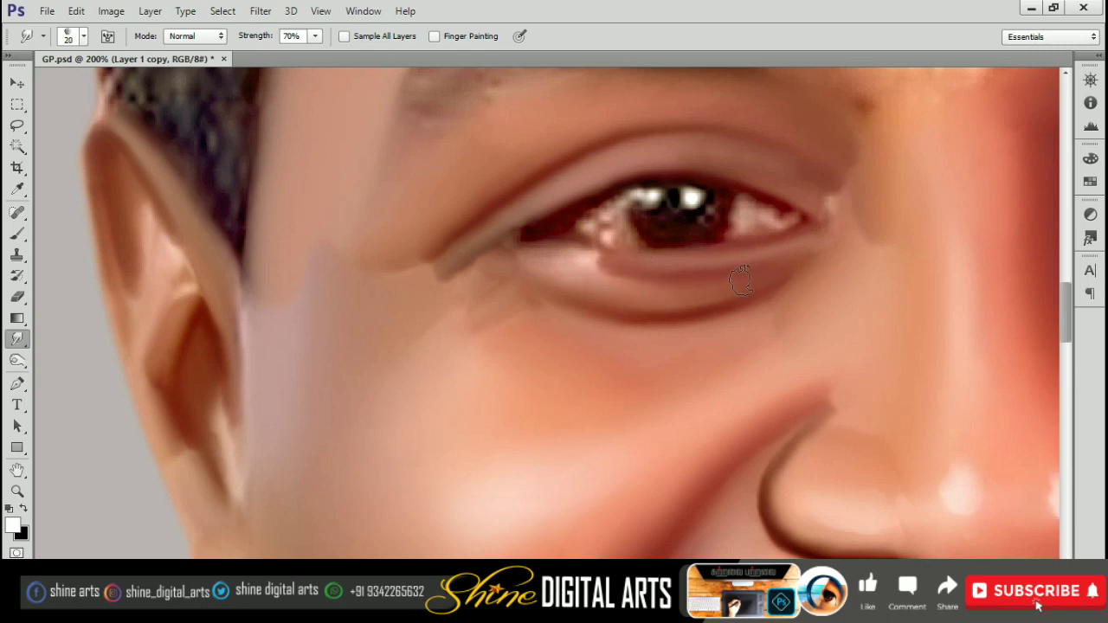
{"action": "left_click_drag", "start_coordinate": [561, 260], "coordinate": [525, 253]}
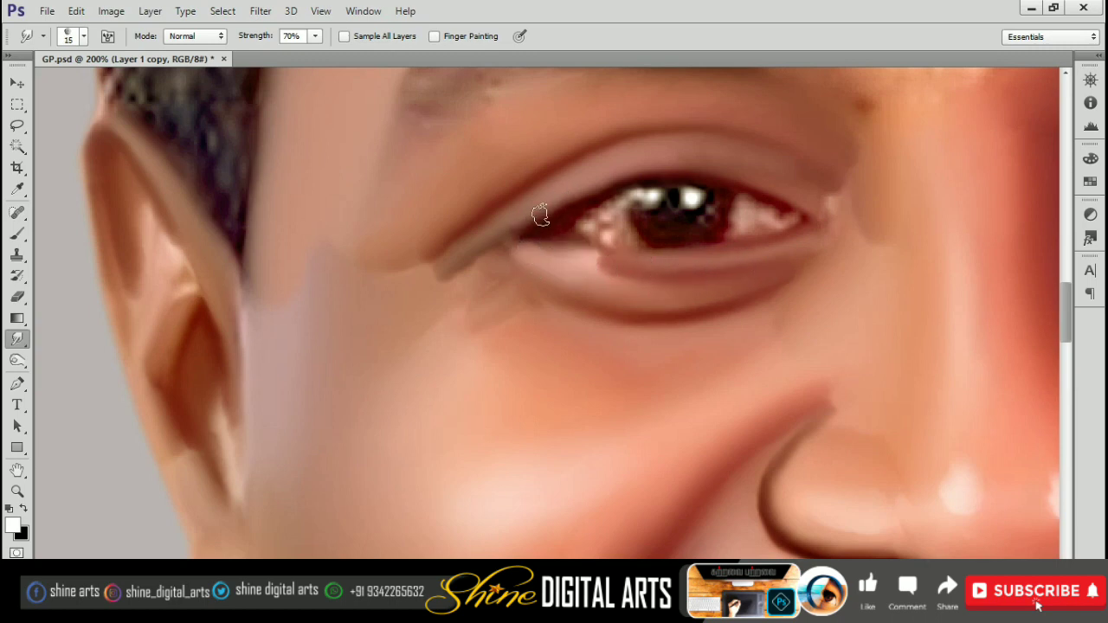
{"action": "left_click_drag", "start_coordinate": [540, 214], "coordinate": [522, 230]}
{"action": "left_click_drag", "start_coordinate": [772, 196], "coordinate": [595, 195]}
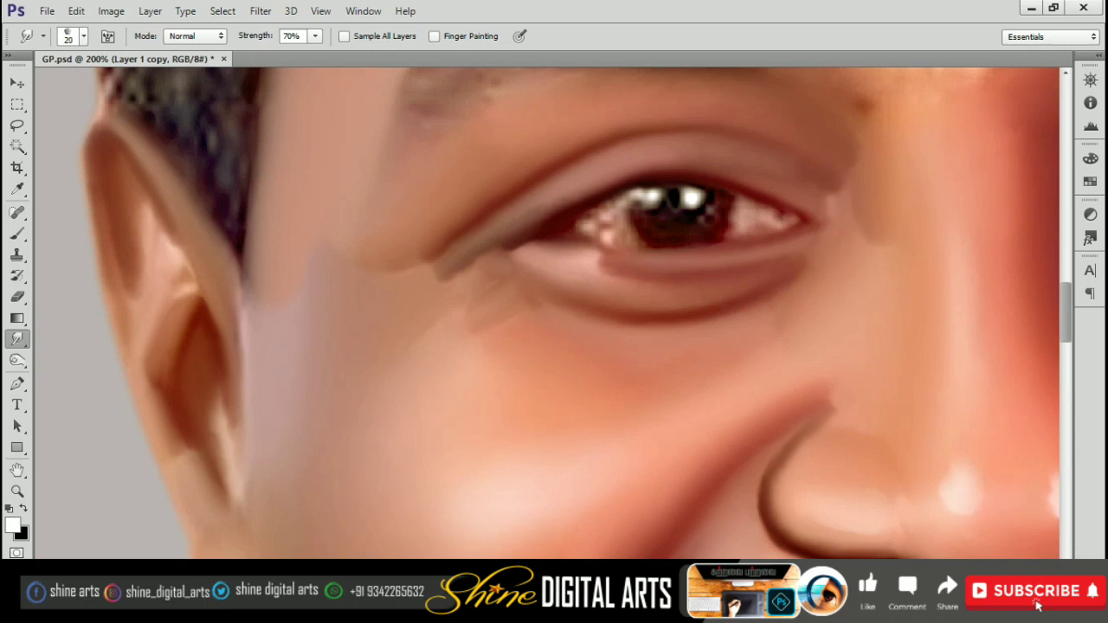
{"action": "left_click_drag", "start_coordinate": [1021, 234], "coordinate": [603, 259]}
{"action": "left_click_drag", "start_coordinate": [386, 210], "coordinate": [308, 265]}
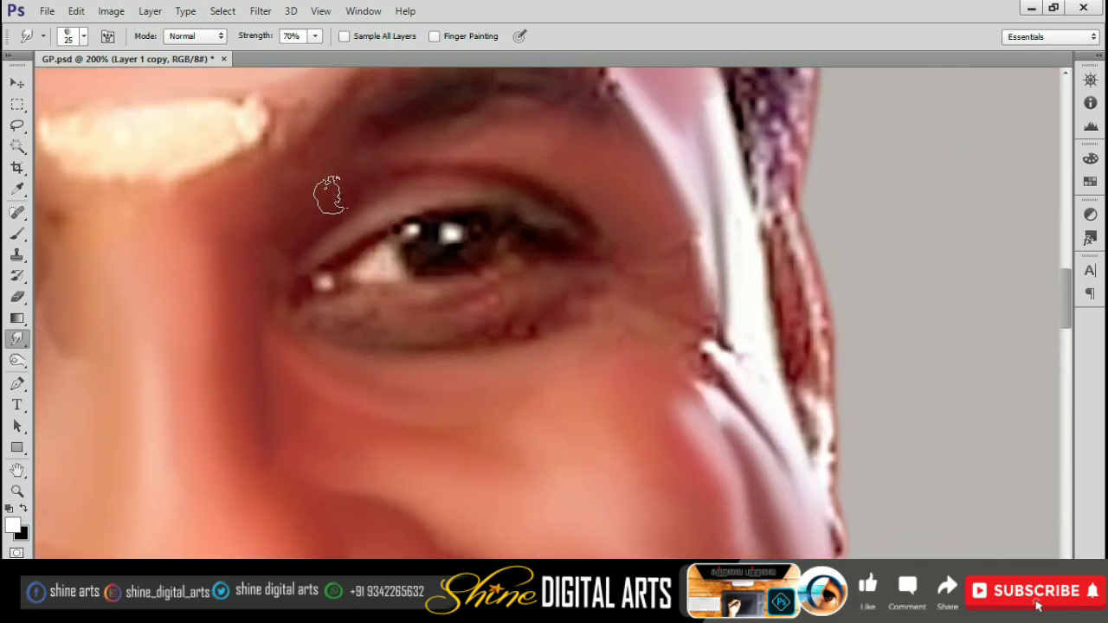
- Blend the light patch into the skin at the second eye's crease
{"action": "key", "text": "bracketright"}
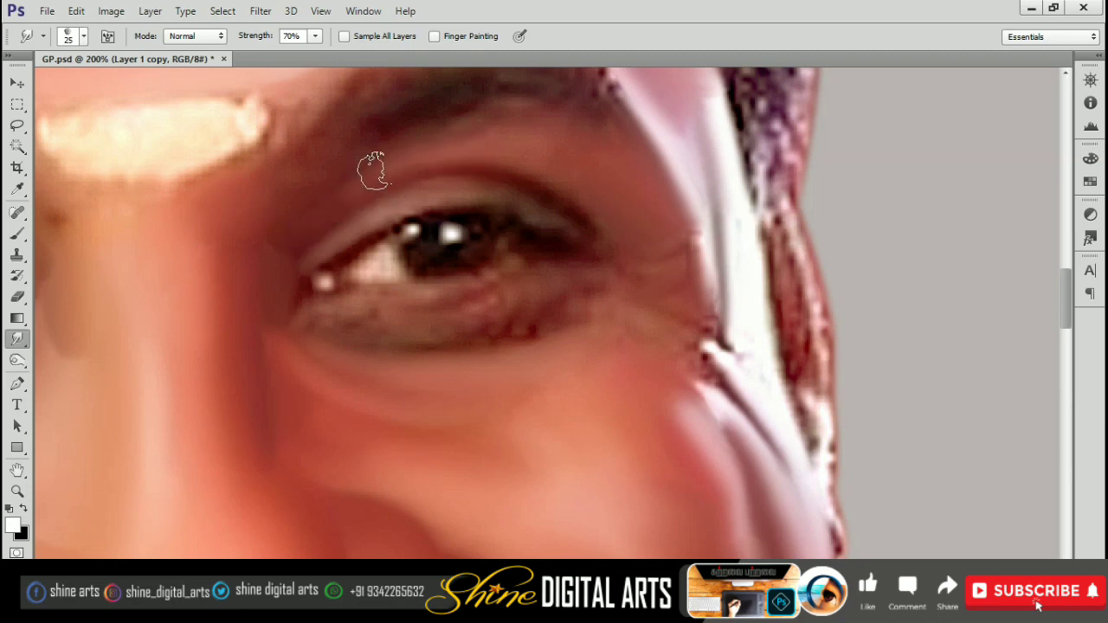
{"action": "mouse_move", "coordinate": [455, 166]}
{"action": "left_mouse_down"}
{"action": "mouse_move", "coordinate": [441, 158]}
{"action": "mouse_move", "coordinate": [459, 69]}
{"action": "left_mouse_up"}
{"action": "key", "text": "bracketleft"}
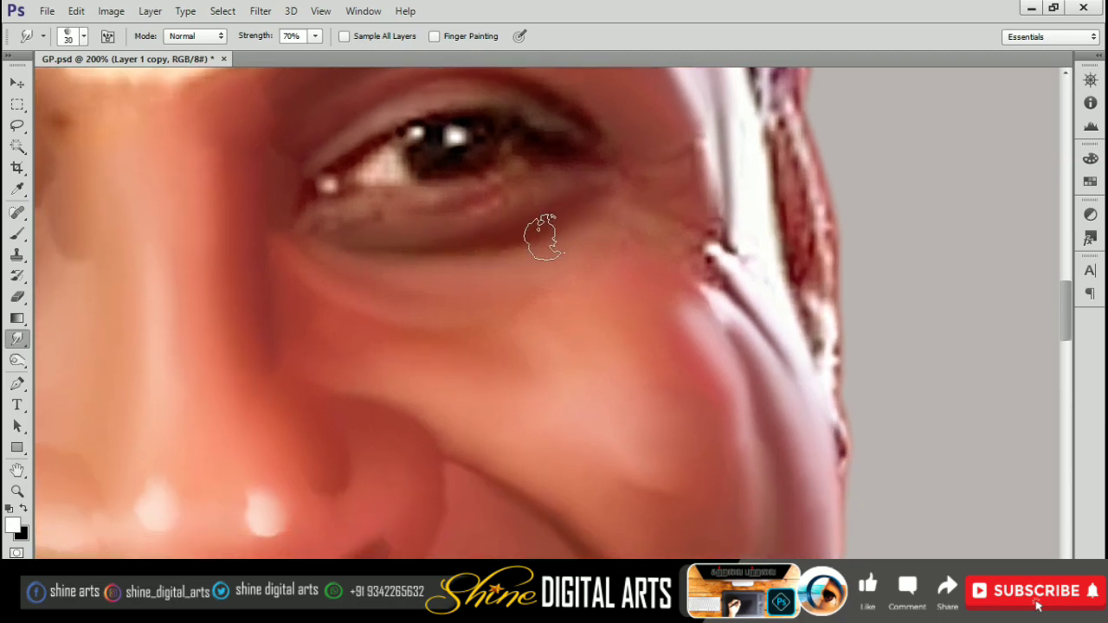
{"action": "key", "text": "bracketright"}
{"action": "key", "text": "bracketright"}
{"action": "key", "text": "bracketright"}
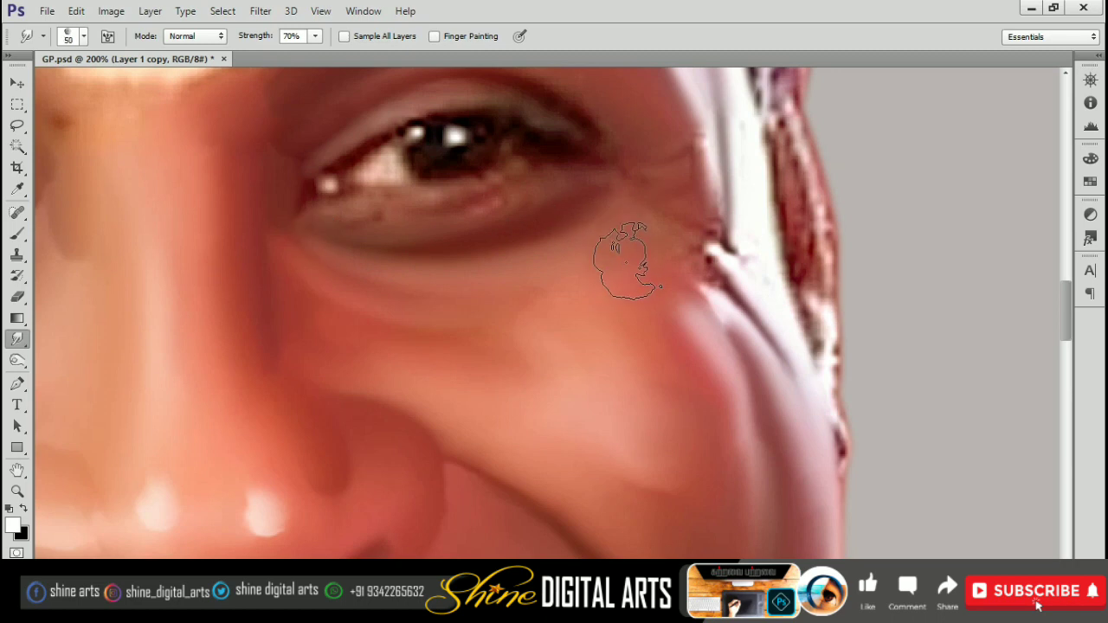
{"action": "key", "text": "bracketright"}
{"action": "left_click_drag", "start_coordinate": [519, 325], "coordinate": [484, 372]}
{"action": "key", "text": "bracketleft"}
{"action": "key", "text": "bracketleft"}
{"action": "key", "text": "bracketleft"}
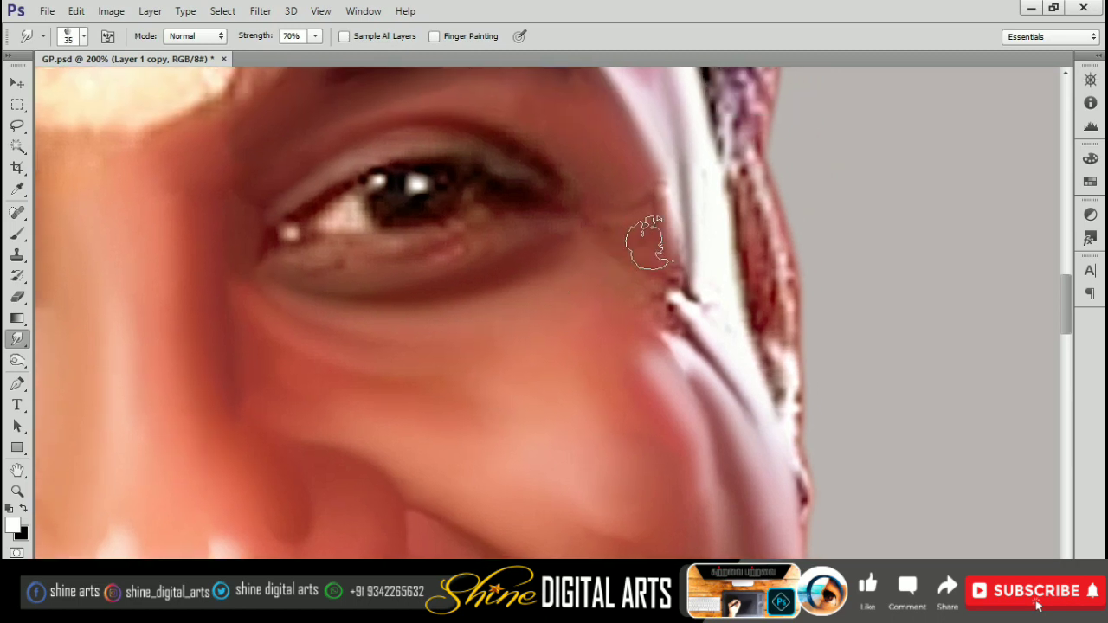
{"action": "mouse_move", "coordinate": [672, 305]}
{"action": "left_mouse_down"}
{"action": "mouse_move", "coordinate": [722, 321]}
{"action": "mouse_move", "coordinate": [658, 309]}
{"action": "mouse_move", "coordinate": [671, 336]}
{"action": "left_mouse_up"}
- Center the view on the second eye and its eyebrow, resizing the smudge brush
{"action": "mouse_move", "coordinate": [647, 190]}
{"action": "left_mouse_down"}
{"action": "mouse_move", "coordinate": [678, 222]}
{"action": "mouse_move", "coordinate": [662, 257]}
{"action": "left_mouse_up"}
{"action": "key", "text": "bracketright"}
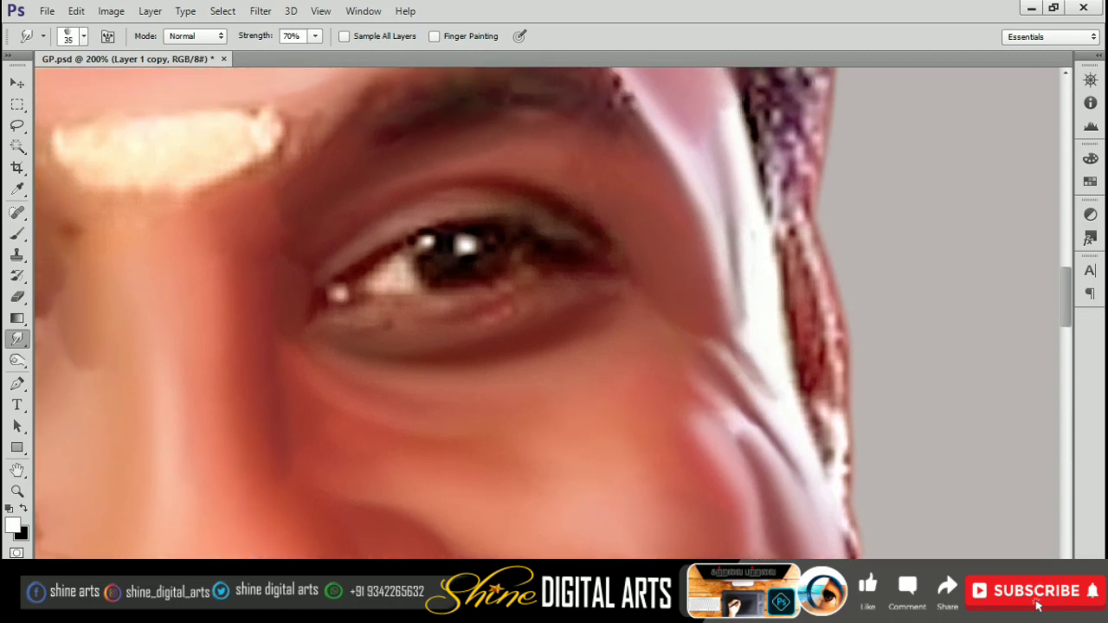
{"action": "key", "text": "bracketright"}
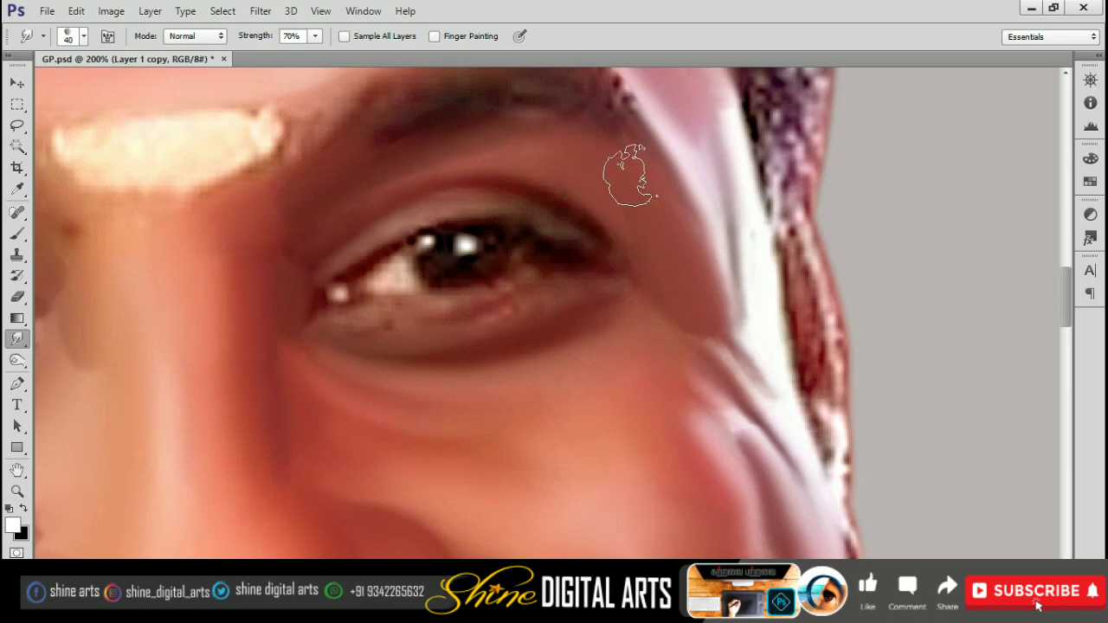
{"action": "left_click_drag", "start_coordinate": [675, 240], "coordinate": [782, 309]}
{"action": "key", "text": "bracketleft"}
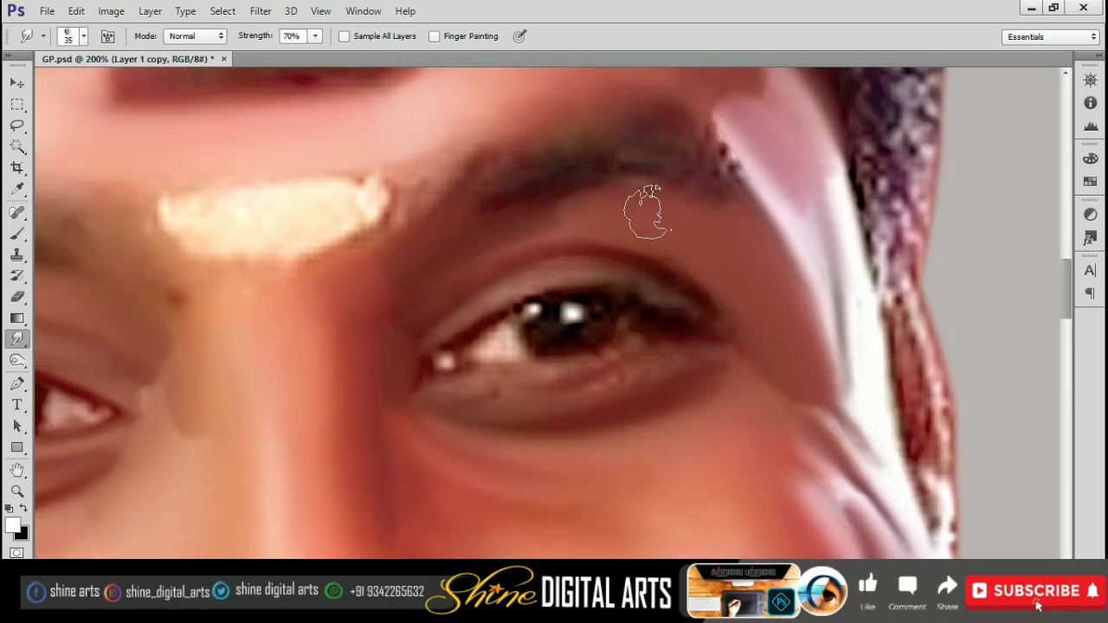
{"action": "key", "text": "bracketleft"}
{"action": "key", "text": "bracketleft"}
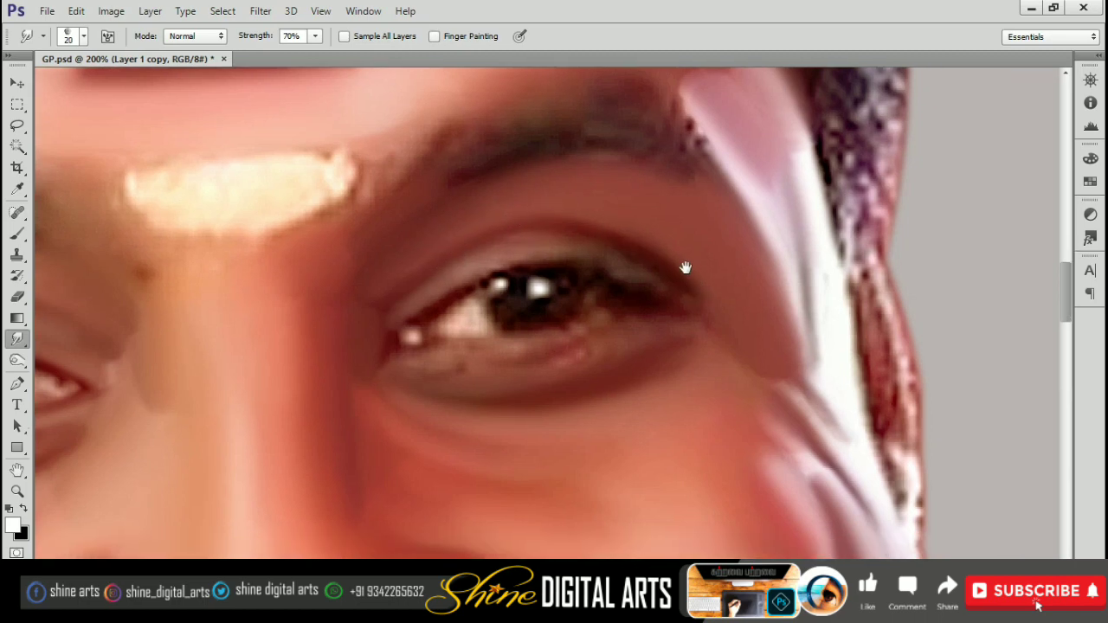
{"action": "left_click_drag", "start_coordinate": [667, 260], "coordinate": [633, 236]}
{"action": "left_click_drag", "start_coordinate": [692, 313], "coordinate": [799, 286]}
{"action": "left_click_drag", "start_coordinate": [597, 229], "coordinate": [632, 217]}
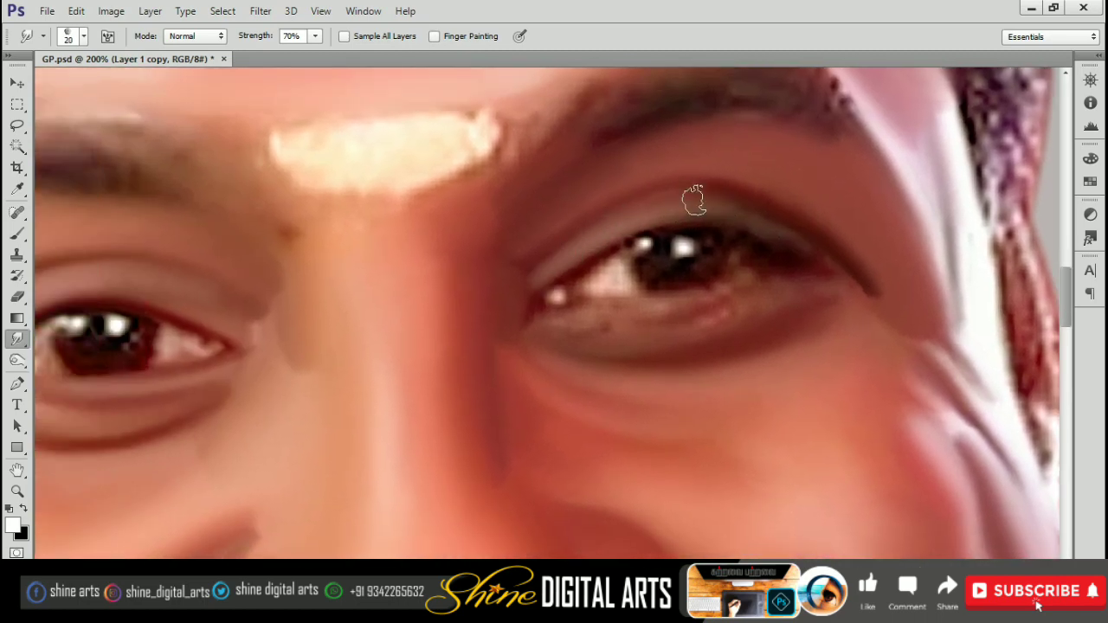
{"action": "left_click_drag", "start_coordinate": [762, 218], "coordinate": [741, 210]}
{"action": "left_click_drag", "start_coordinate": [786, 246], "coordinate": [752, 229]}
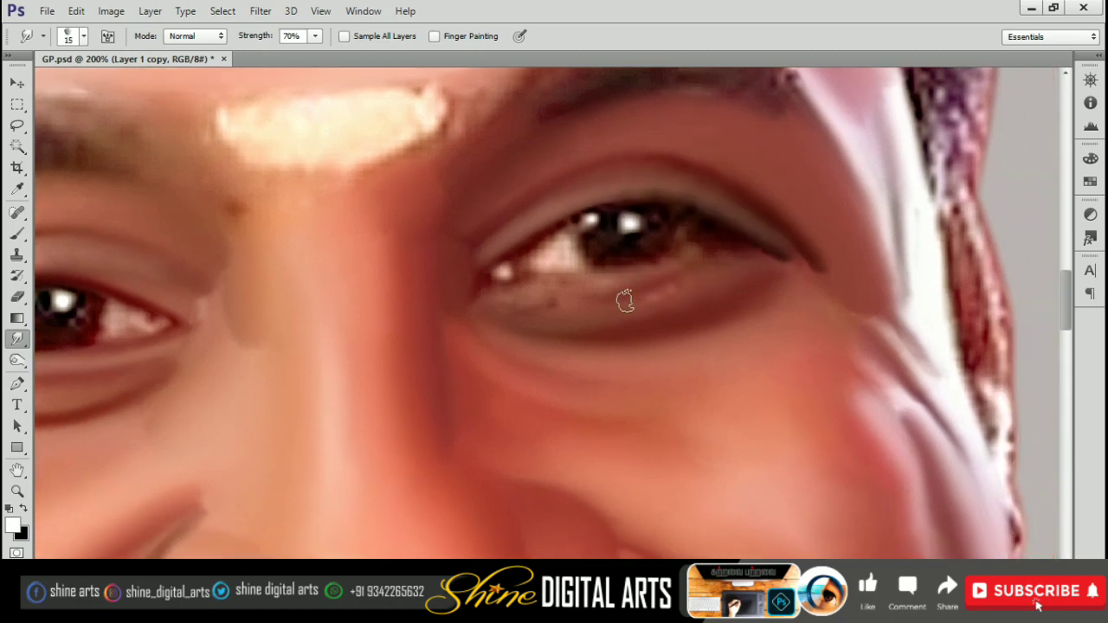
{"action": "left_click_drag", "start_coordinate": [588, 292], "coordinate": [698, 270]}
{"action": "key", "text": "bracketright"}
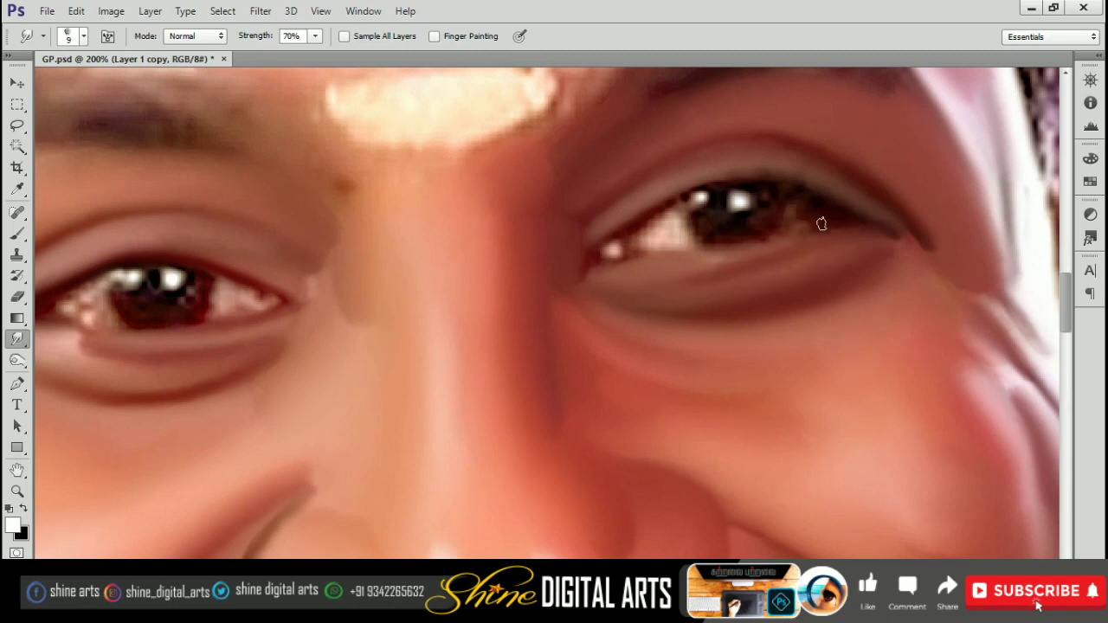
- Pull brown iris colour down toward the lower lid, then zoom in on the nose bridge
{"action": "left_click_drag", "start_coordinate": [821, 224], "coordinate": [763, 246]}
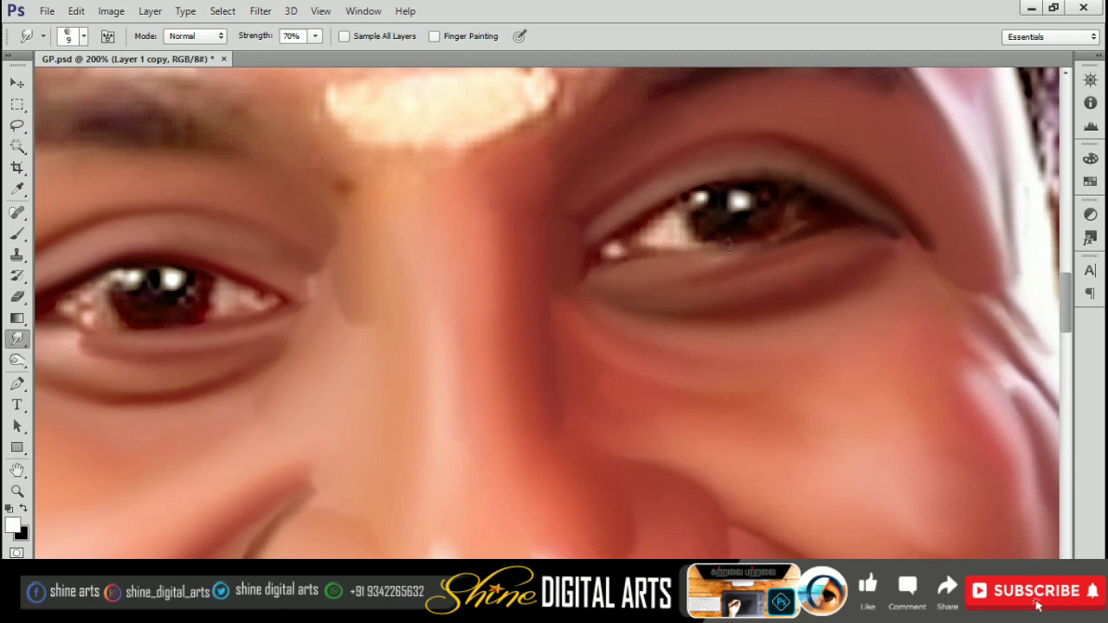
{"action": "left_click_drag", "start_coordinate": [816, 240], "coordinate": [720, 230]}
{"action": "key", "text": "bracketright"}
{"action": "key", "text": "bracketright"}
{"action": "key", "text": "bracketright"}
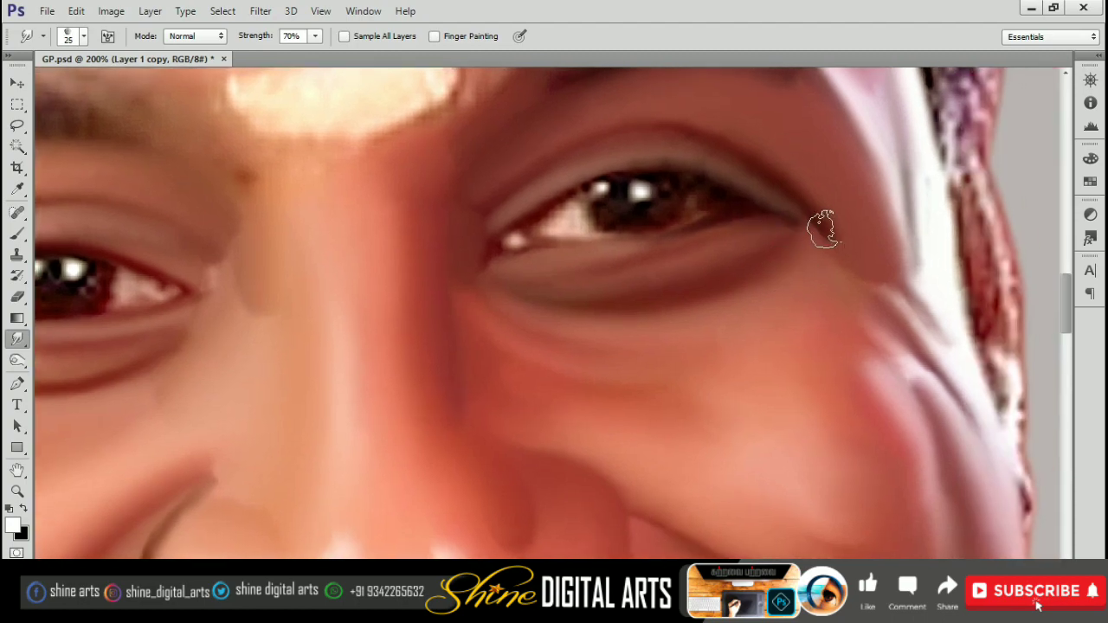
{"action": "key", "text": "ctrl+minus"}
{"action": "key", "text": "bracketright"}
{"action": "key", "text": "ctrl+minus"}
{"action": "key", "text": "ctrl+minus"}
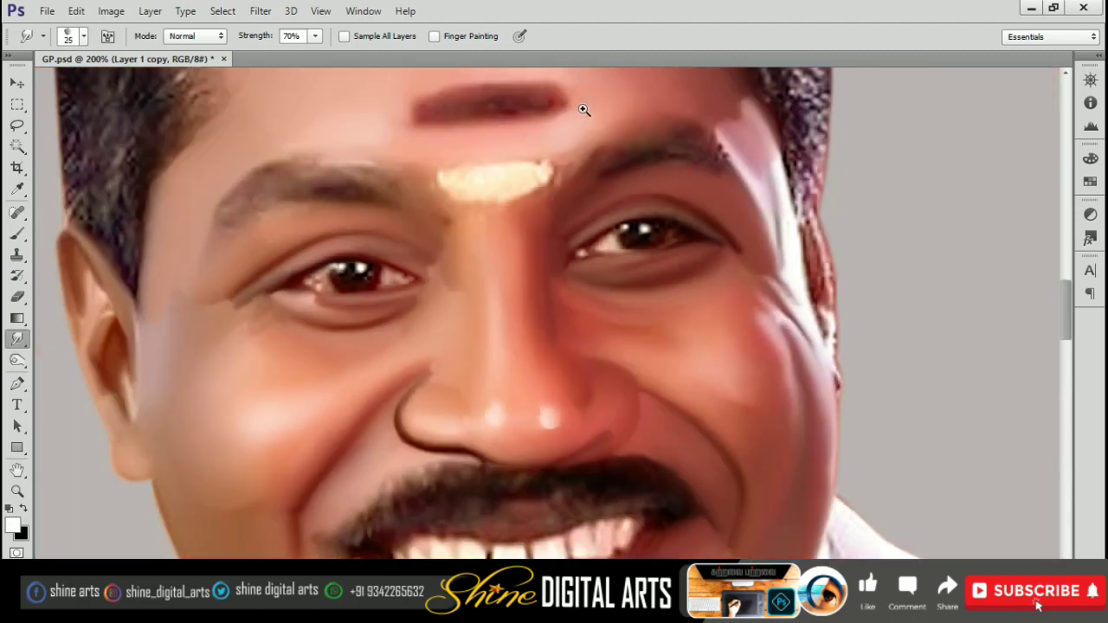
{"action": "key", "text": "ctrl+plus"}
{"action": "key", "text": "ctrl+plus"}
{"action": "key", "text": "ctrl+plus"}
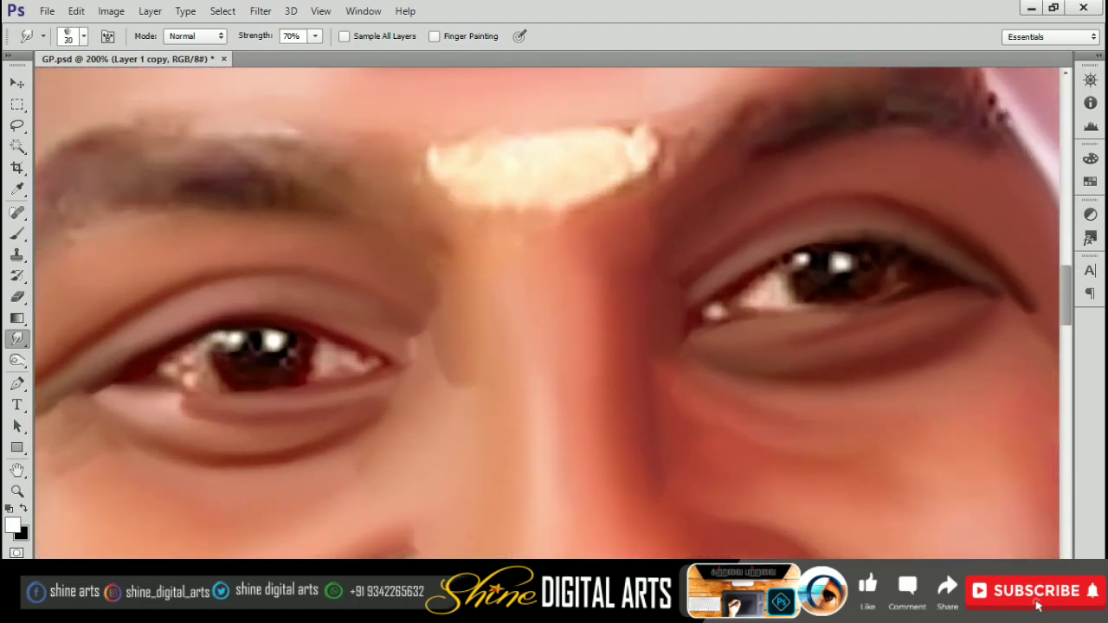
- Set smudge strength to 60% and blend the skin over the nose bridge
{"action": "key", "text": "bracketright"}
{"action": "key", "text": "bracketright"}
{"action": "key", "text": "bracketright"}
{"action": "key", "text": "7"}
{"action": "key", "text": "6"}
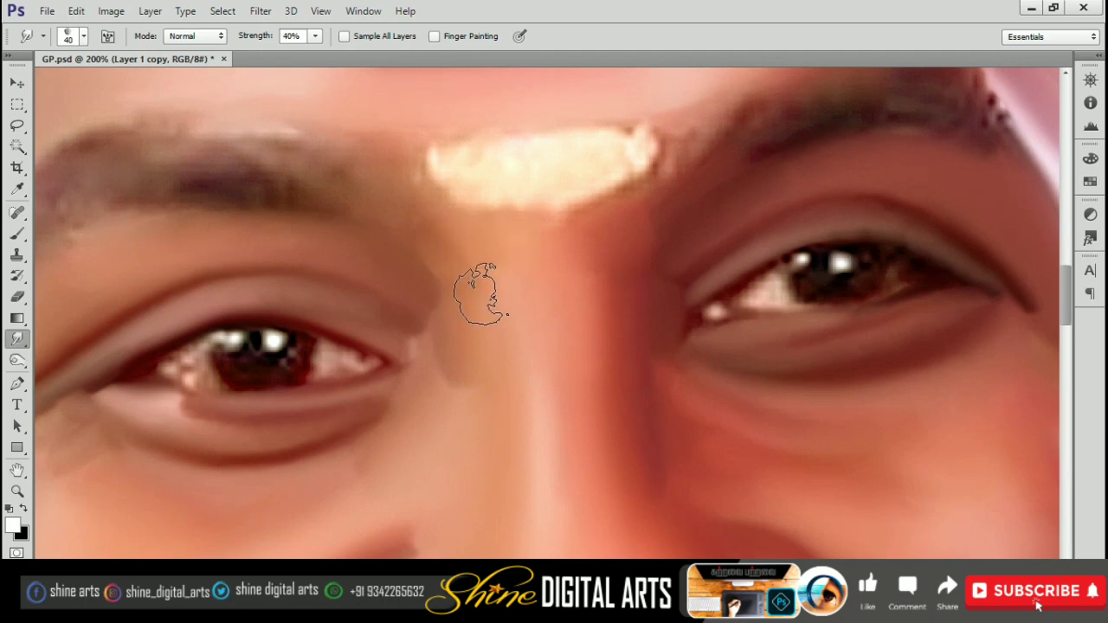
{"action": "key", "text": "6"}
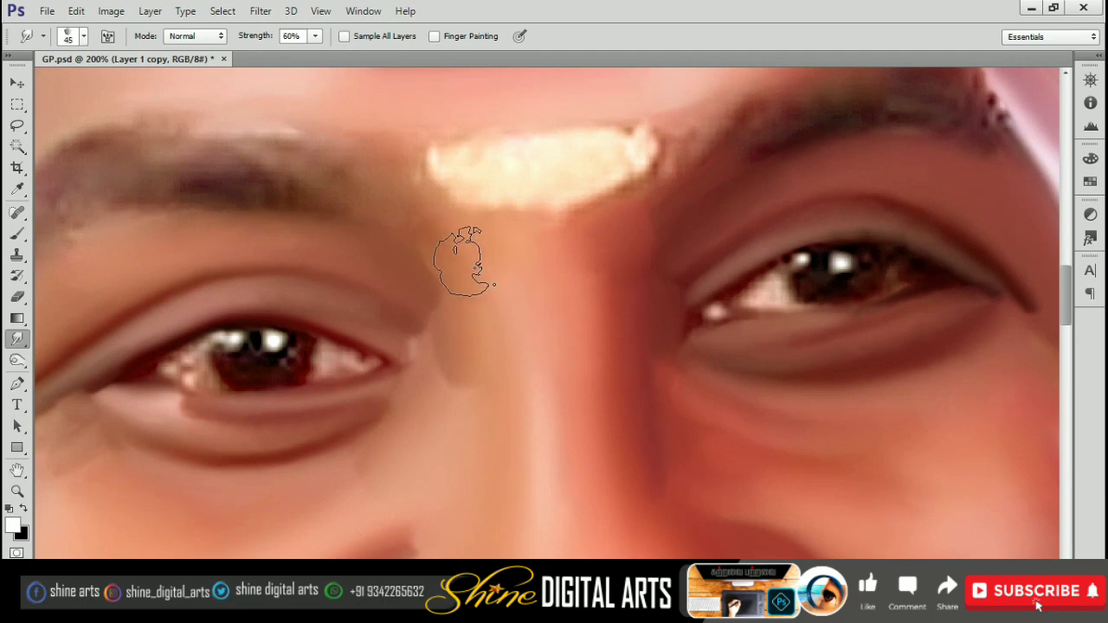
{"action": "scroll", "coordinate": [485, 277], "scroll_direction": "up", "scroll_amount": 3}
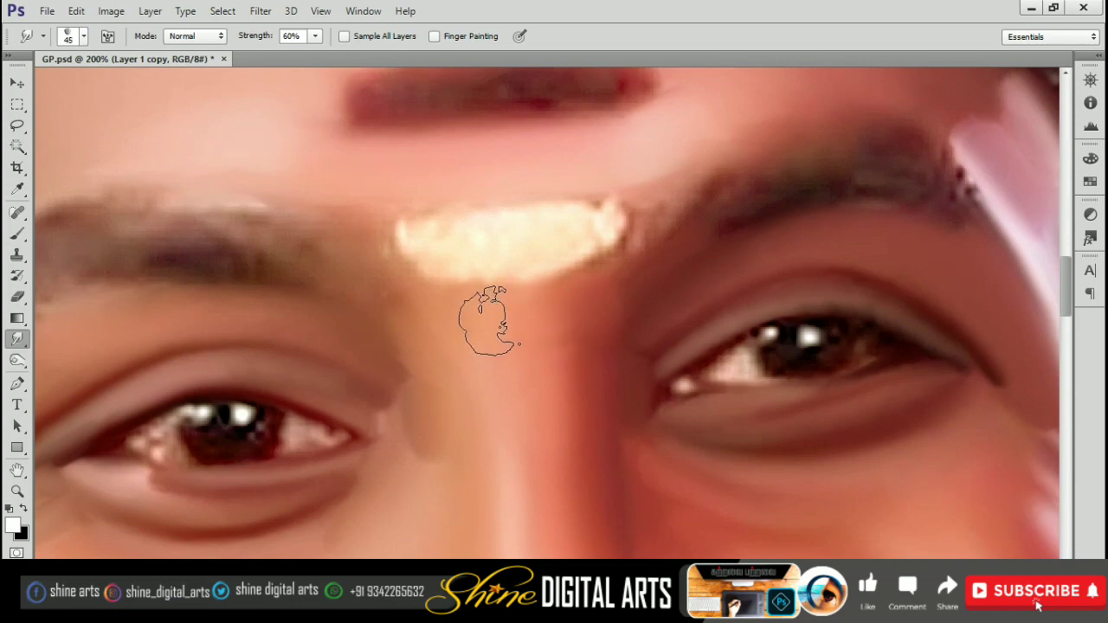
{"action": "scroll", "coordinate": [623, 202], "scroll_direction": "down", "scroll_amount": 4}
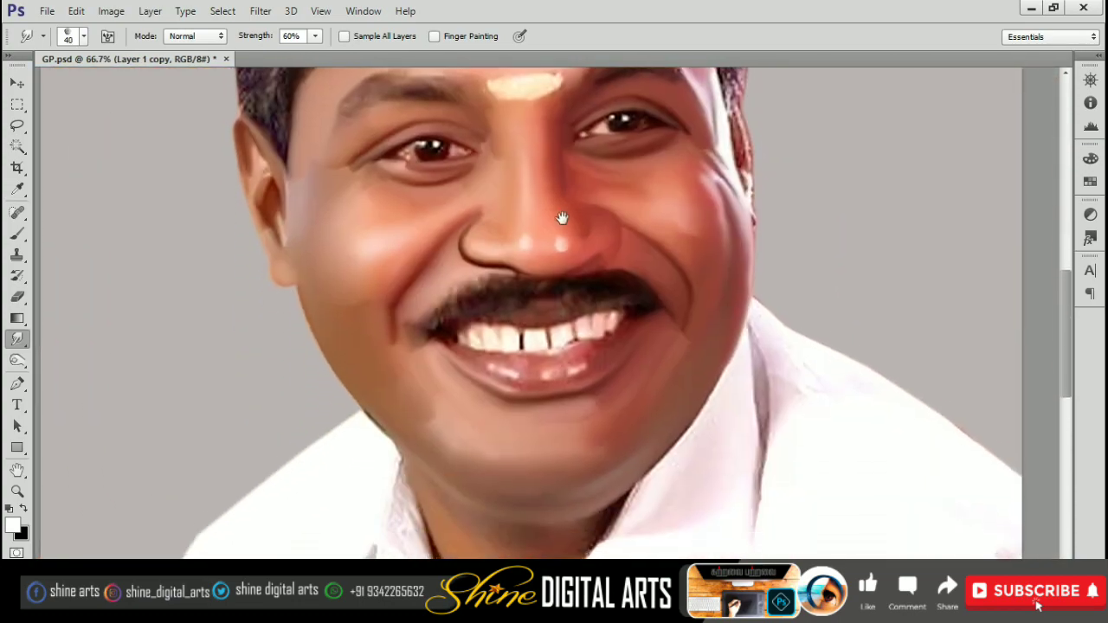
- Zoom to the mouth and smudge the lower lip edge below the teeth with a small brush
{"action": "scroll", "coordinate": [522, 381], "scroll_direction": "up", "scroll_amount": 3}
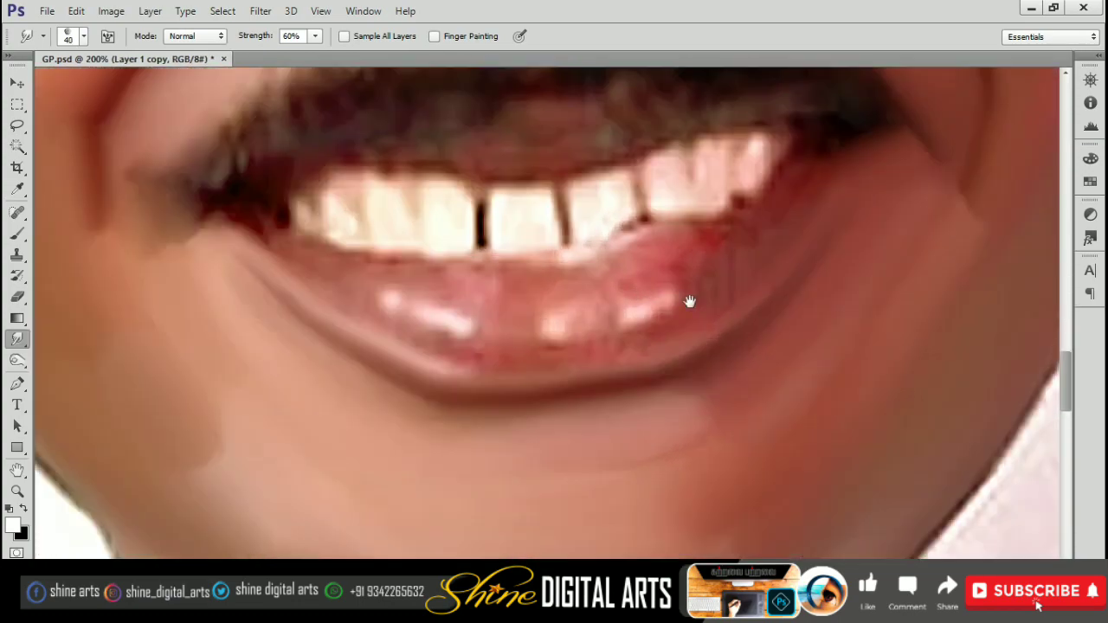
{"action": "key", "text": "bracketleft"}
{"action": "key", "text": "bracketleft"}
{"action": "key", "text": "bracketleft"}
{"action": "key", "text": "bracketleft"}
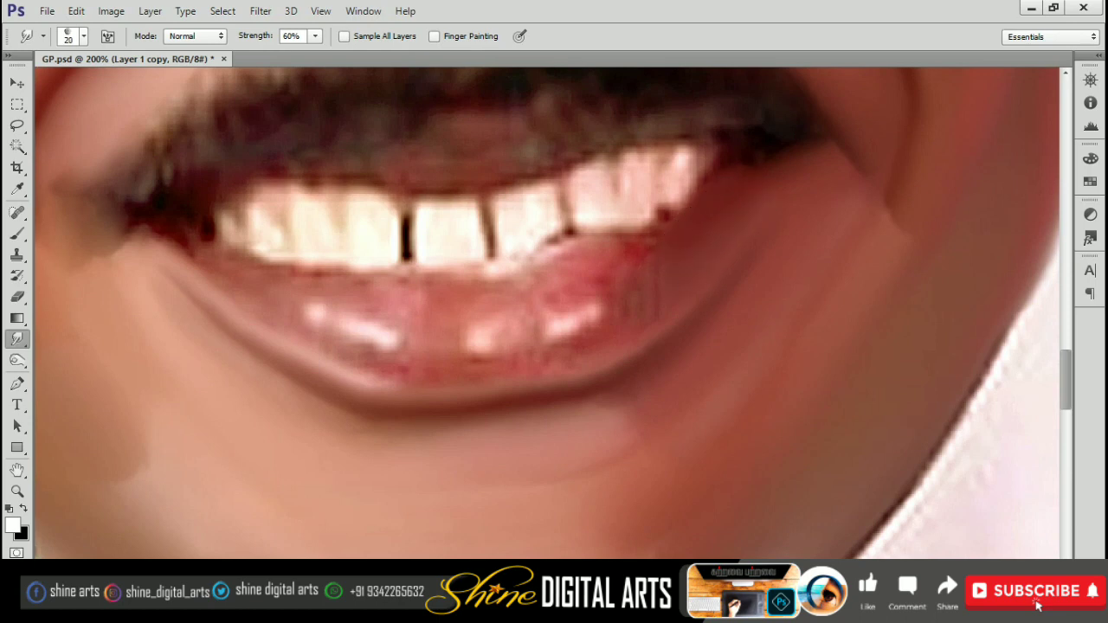
{"action": "left_click_drag", "start_coordinate": [690, 263], "coordinate": [774, 237]}
{"action": "key", "text": "bracketleft"}
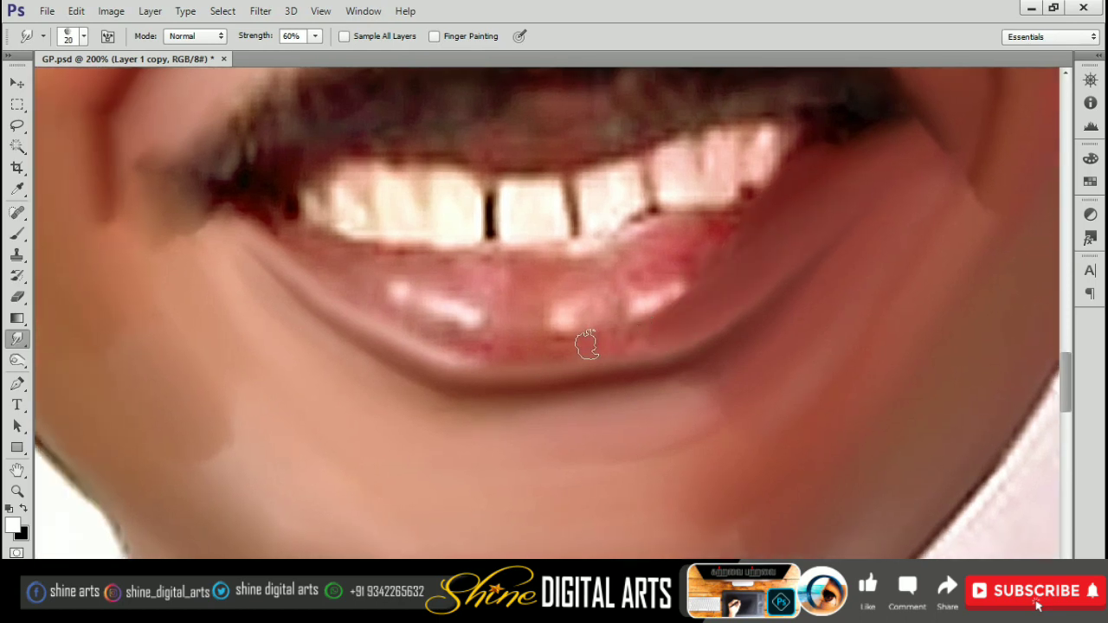
{"action": "left_click_drag", "start_coordinate": [692, 318], "coordinate": [805, 350]}
{"action": "left_click_drag", "start_coordinate": [556, 366], "coordinate": [609, 380]}
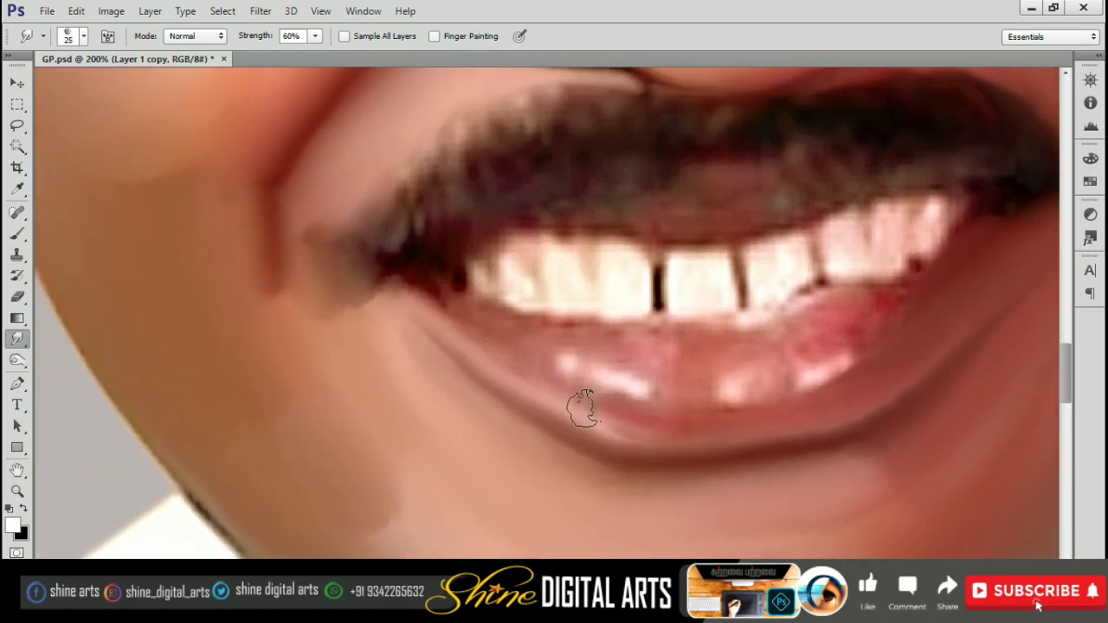
{"action": "key", "text": "bracketright"}
{"action": "key", "text": "bracketleft"}
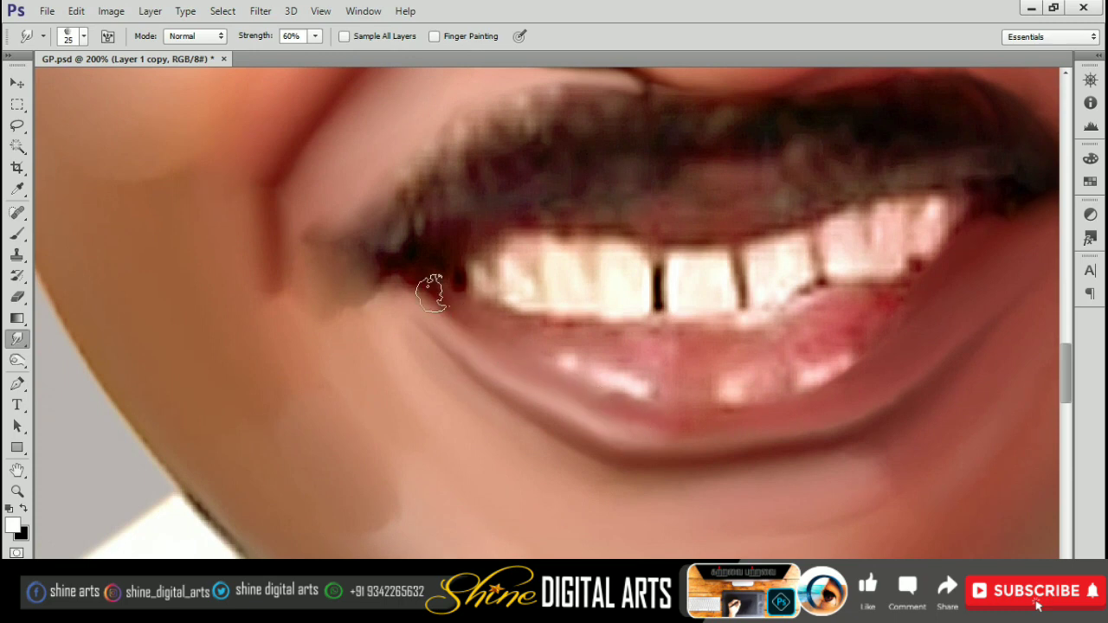
{"action": "key", "text": "bracketright"}
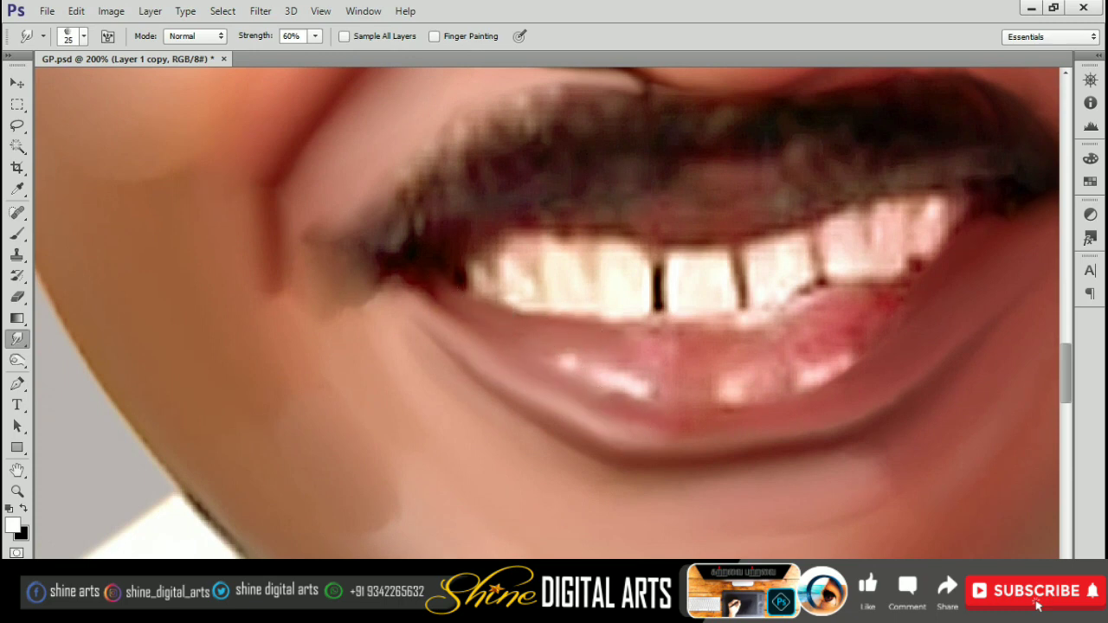
{"action": "key", "text": "bracketright"}
{"action": "key", "text": "bracketright"}
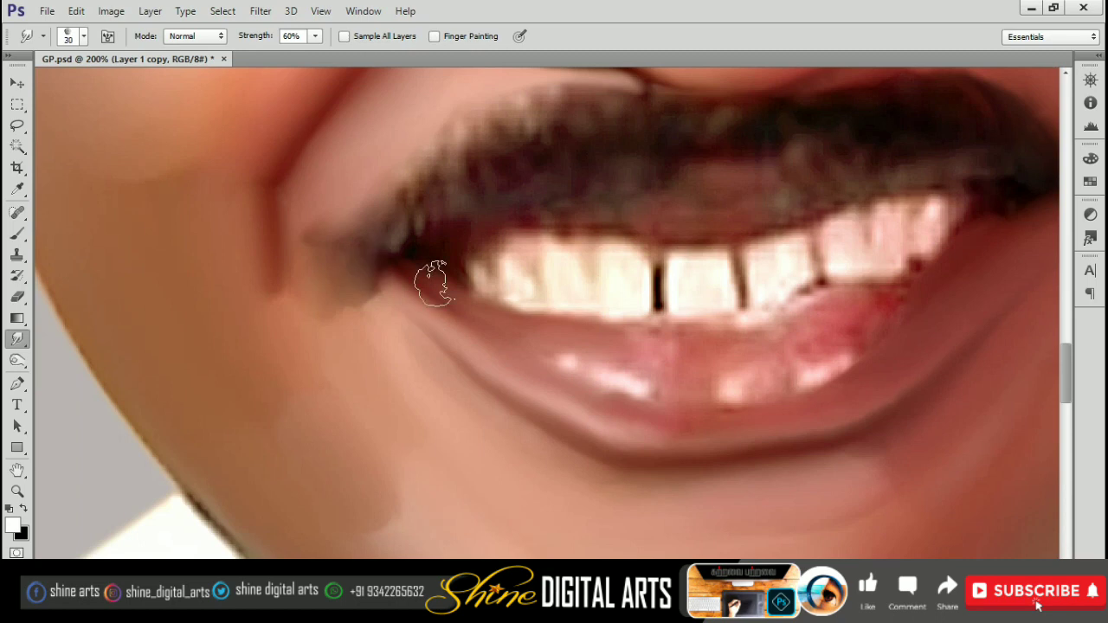
{"action": "key", "text": "bracketleft"}
{"action": "left_click_drag", "start_coordinate": [701, 342], "coordinate": [611, 333]}
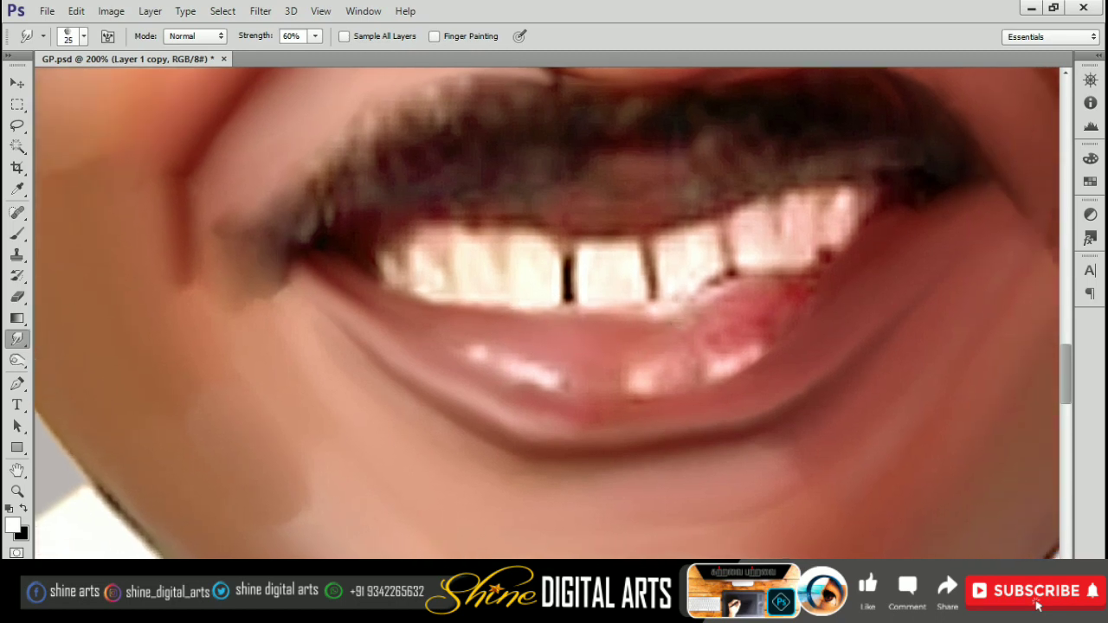
{"action": "left_click_drag", "start_coordinate": [720, 309], "coordinate": [839, 276]}
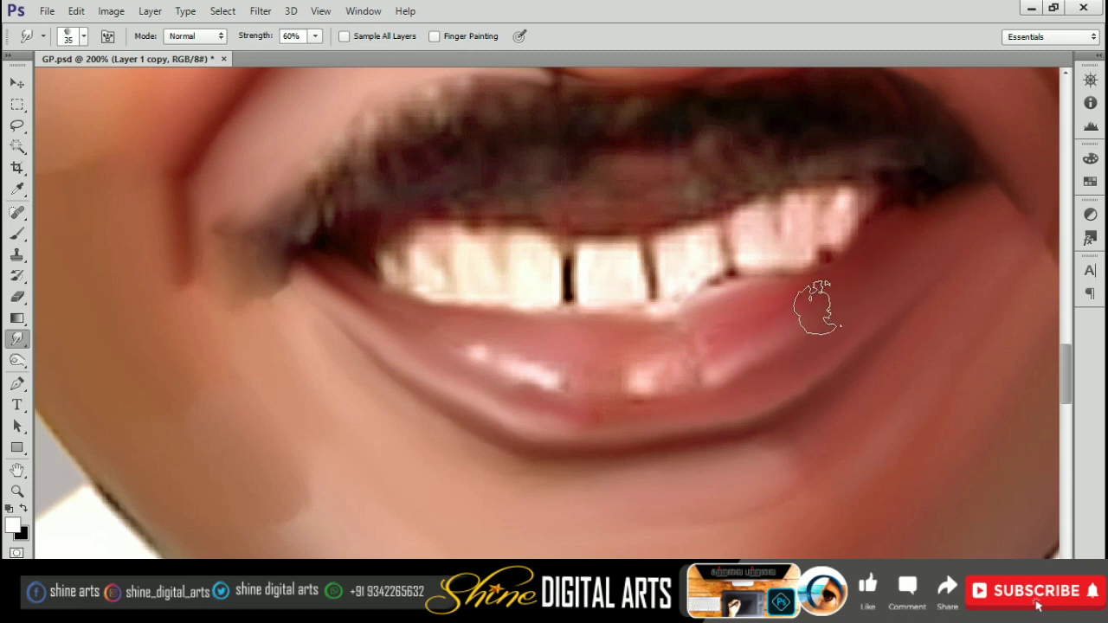
- Smear the lower-lip highlights up-right and down-right into soft glossy streaks
{"action": "key", "text": "bracketright"}
{"action": "mouse_move", "coordinate": [679, 324]}
{"action": "left_mouse_down"}
{"action": "mouse_move", "coordinate": [793, 297]}
{"action": "mouse_move", "coordinate": [712, 354]}
{"action": "mouse_move", "coordinate": [598, 341]}
{"action": "mouse_move", "coordinate": [632, 364]}
{"action": "mouse_move", "coordinate": [589, 320]}
{"action": "left_mouse_up"}
{"action": "key", "text": "bracketleft"}
{"action": "scroll", "coordinate": [855, 321], "scroll_direction": "right", "scroll_amount": 1}
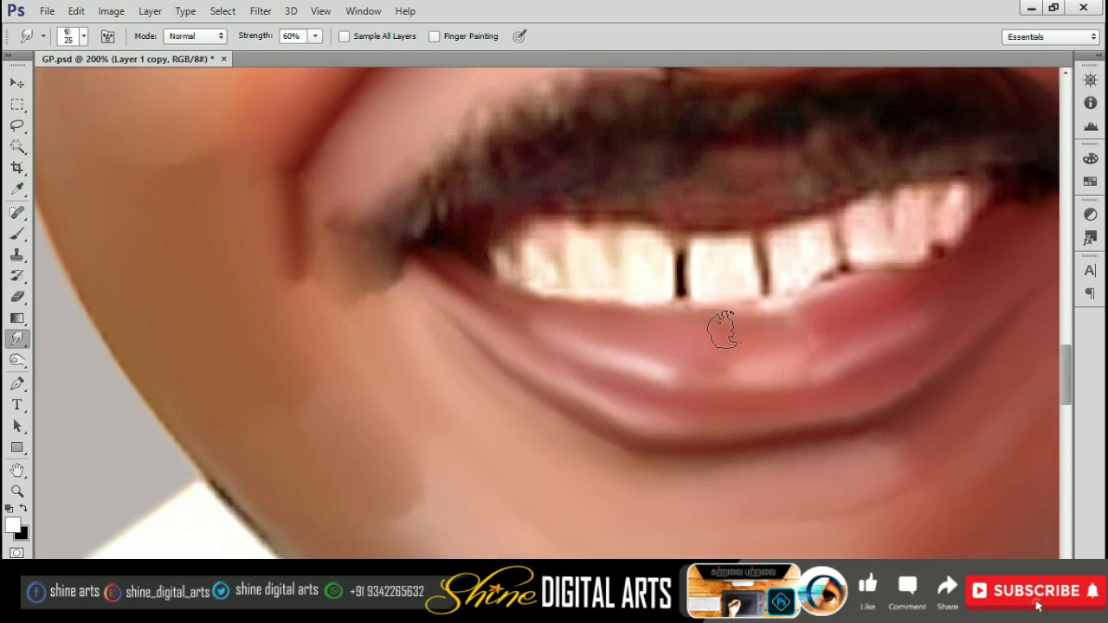
{"action": "scroll", "coordinate": [732, 346], "scroll_direction": "right", "scroll_amount": 1}
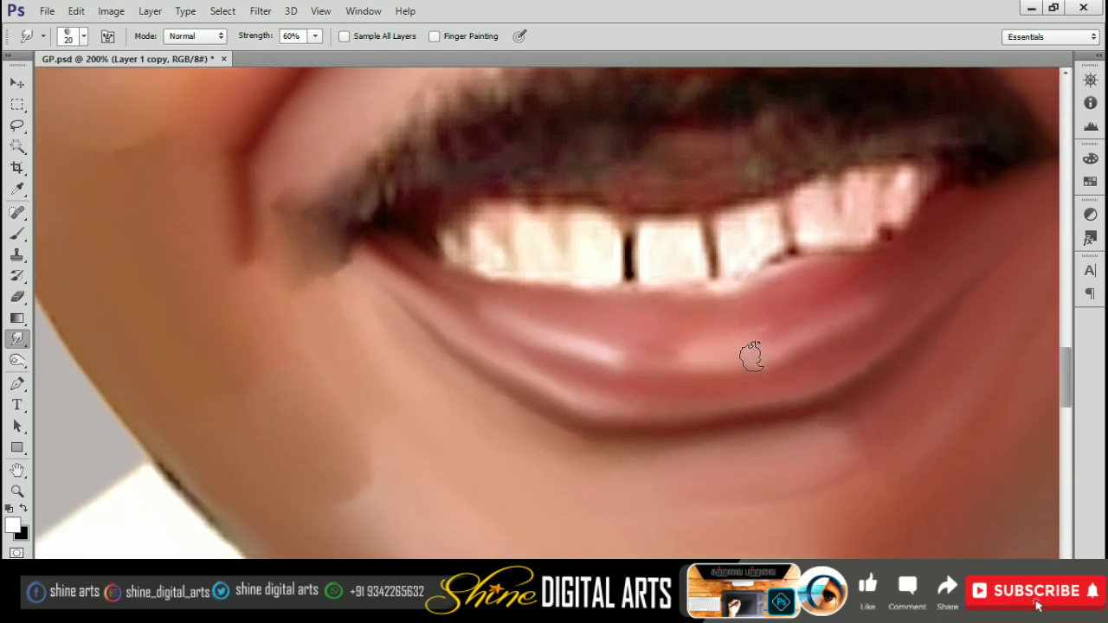
{"action": "mouse_move", "coordinate": [752, 356]}
{"action": "left_mouse_down"}
{"action": "mouse_move", "coordinate": [787, 344]}
{"action": "mouse_move", "coordinate": [819, 311]}
{"action": "left_mouse_up"}
{"action": "scroll", "coordinate": [819, 311], "scroll_direction": "left", "scroll_amount": 2}
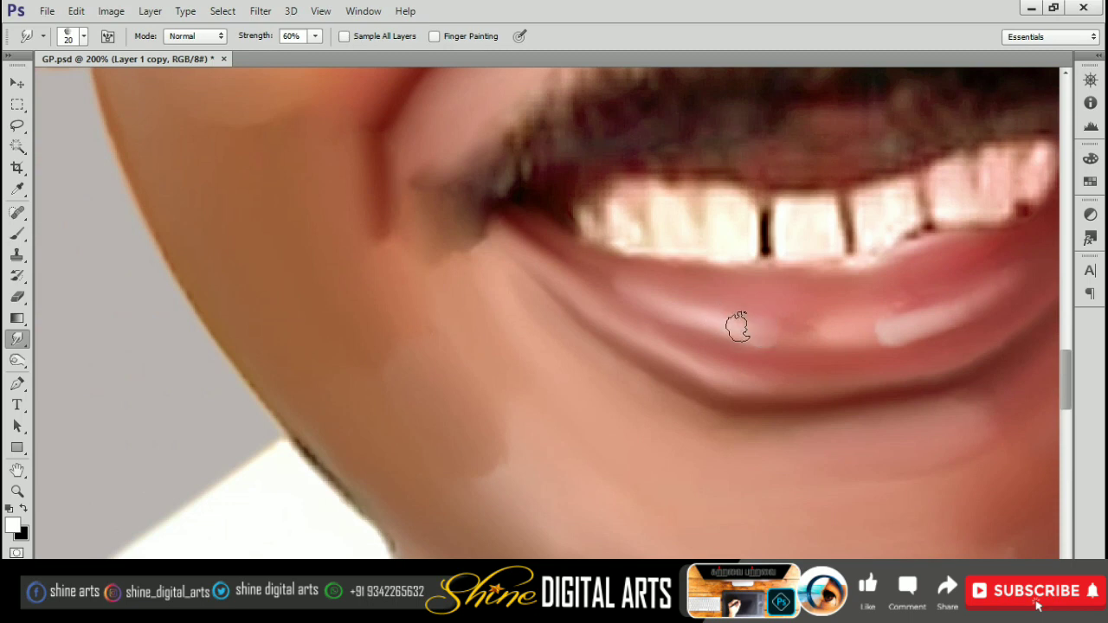
{"action": "left_click_drag", "start_coordinate": [645, 290], "coordinate": [775, 338]}
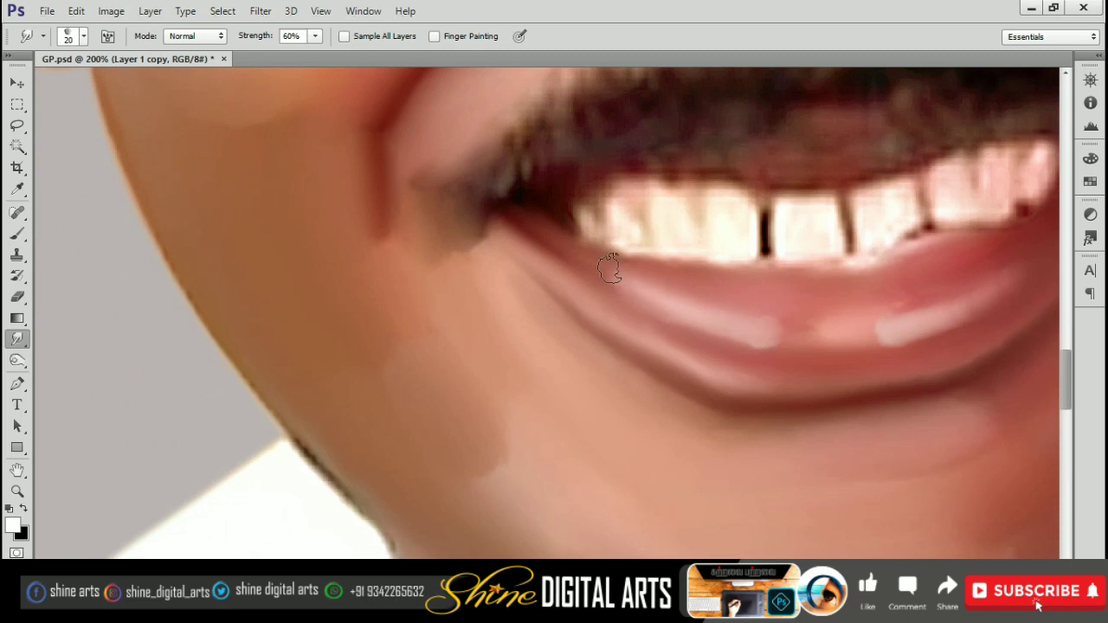
- Smear the lip highlight down and left with a slightly larger smudge brush
{"action": "key", "text": "bracketright"}
{"action": "left_click_drag", "start_coordinate": [859, 327], "coordinate": [839, 348]}
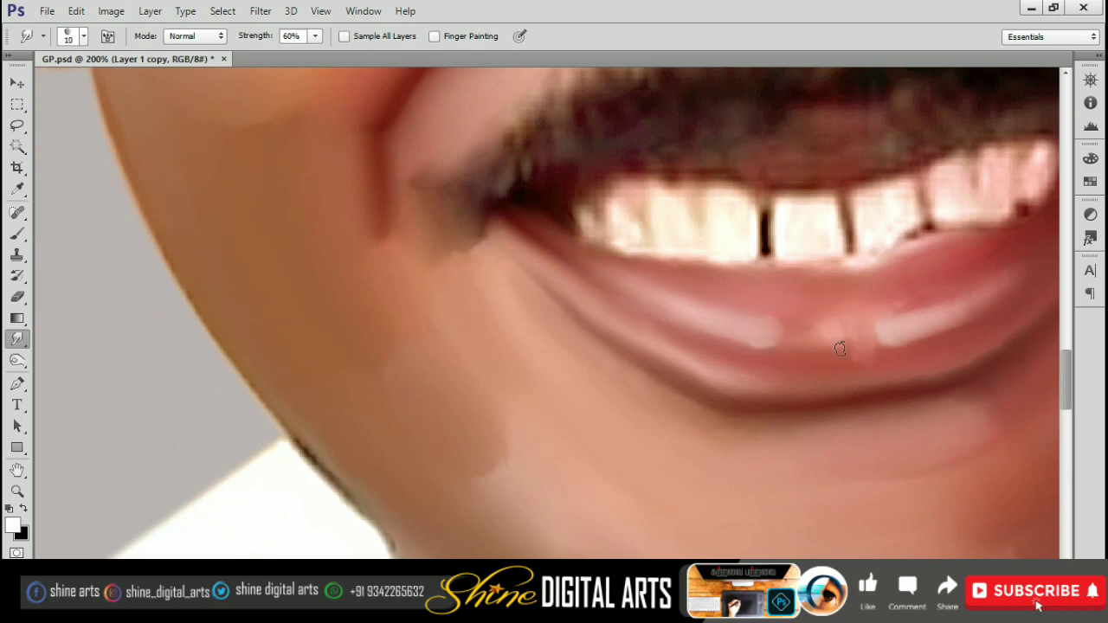
{"action": "key", "text": "bracketright"}
{"action": "scroll", "coordinate": [779, 329], "scroll_direction": "right", "scroll_amount": 2}
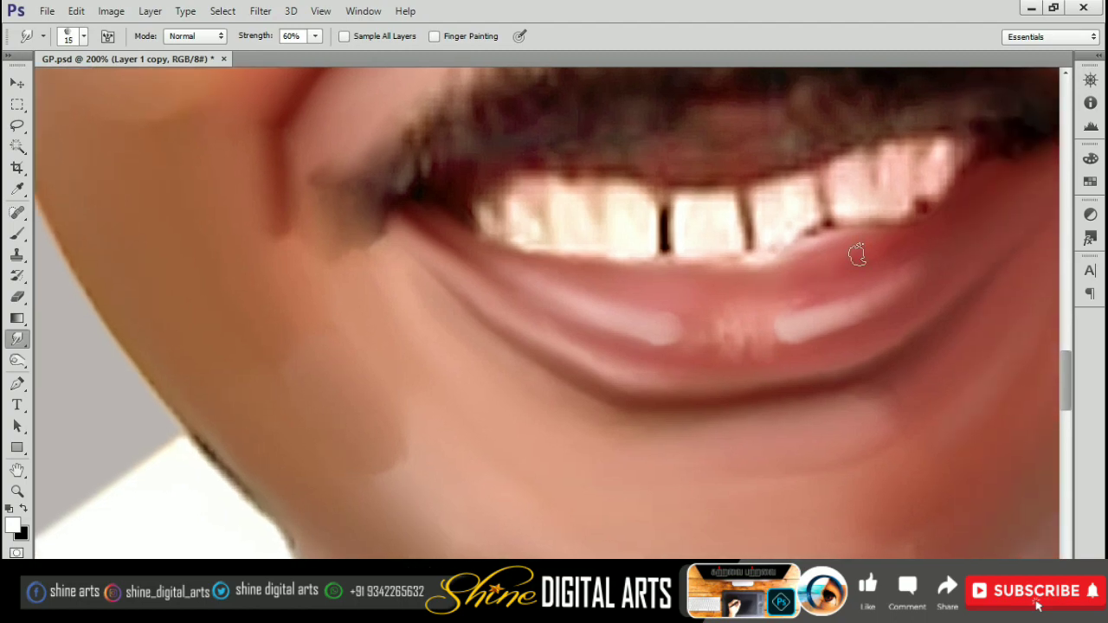
{"action": "scroll", "coordinate": [755, 291], "scroll_direction": "down", "scroll_amount": 1}
{"action": "scroll", "coordinate": [704, 305], "scroll_direction": "down", "scroll_amount": 1}
{"action": "scroll", "coordinate": [754, 300], "scroll_direction": "up", "scroll_amount": 2}
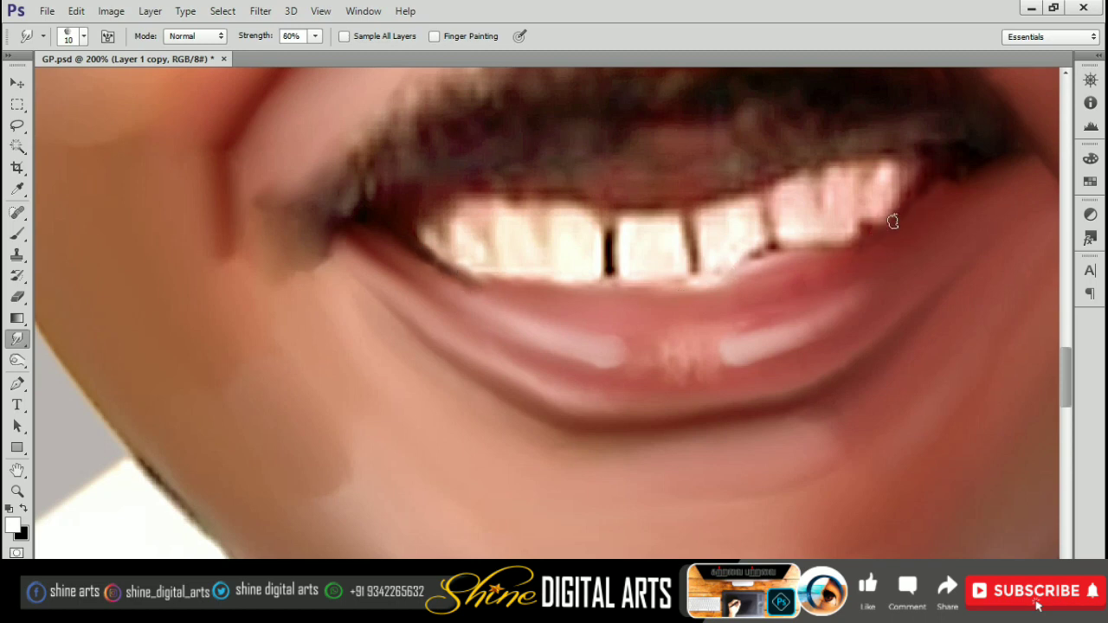
{"action": "scroll", "coordinate": [893, 221], "scroll_direction": "left", "scroll_amount": 2}
{"action": "key", "text": "bracketright"}
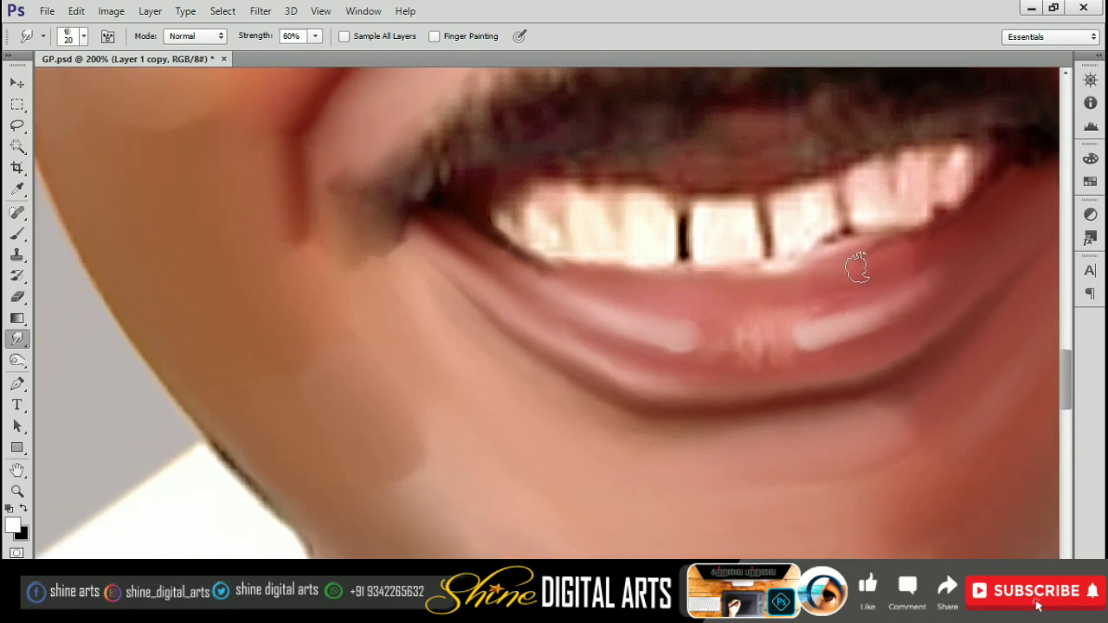
{"action": "key", "text": "bracketright"}
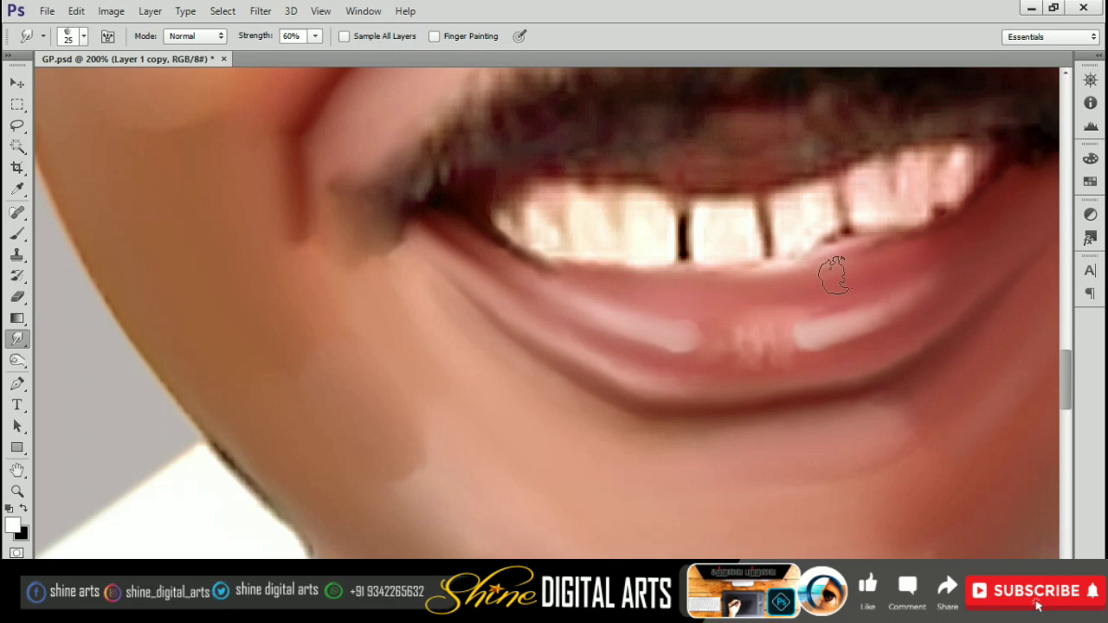
{"action": "scroll", "coordinate": [762, 286], "scroll_direction": "left", "scroll_amount": 2}
{"action": "scroll", "coordinate": [705, 296], "scroll_direction": "up", "scroll_amount": 1}
{"action": "scroll", "coordinate": [705, 296], "scroll_direction": "left", "scroll_amount": 1}
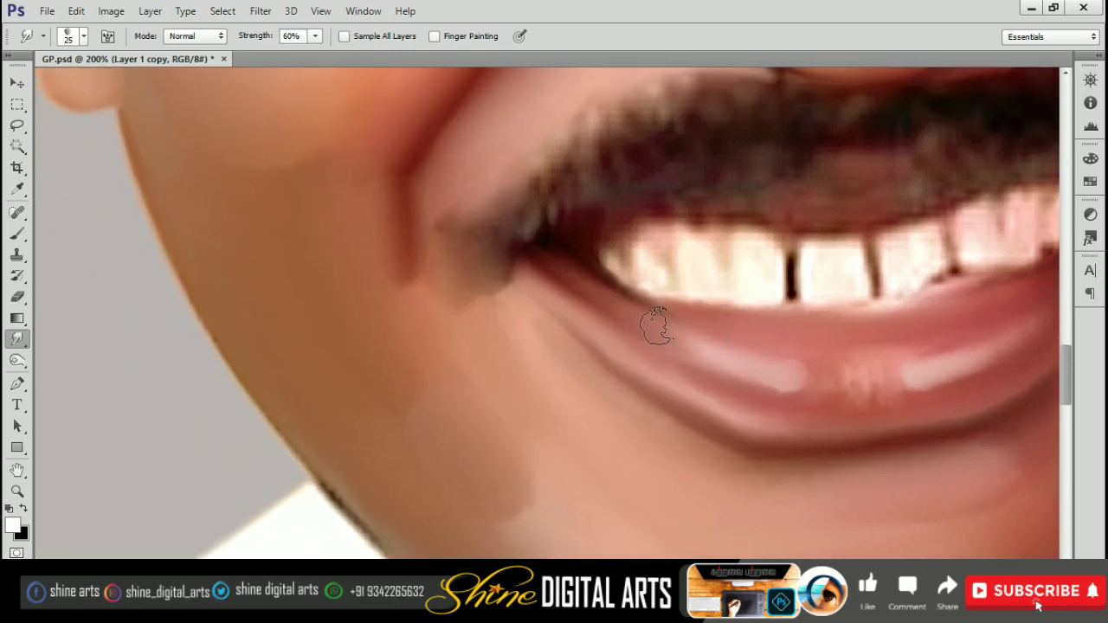
{"action": "scroll", "coordinate": [675, 294], "scroll_direction": "down", "scroll_amount": 3}
{"action": "scroll", "coordinate": [675, 294], "scroll_direction": "right", "scroll_amount": 6}
- Blend the mouth-corner shadow down into the skin beneath the lower lip
{"action": "key", "text": "bracketleft"}
{"action": "scroll", "coordinate": [900, 216], "scroll_direction": "down", "scroll_amount": 1}
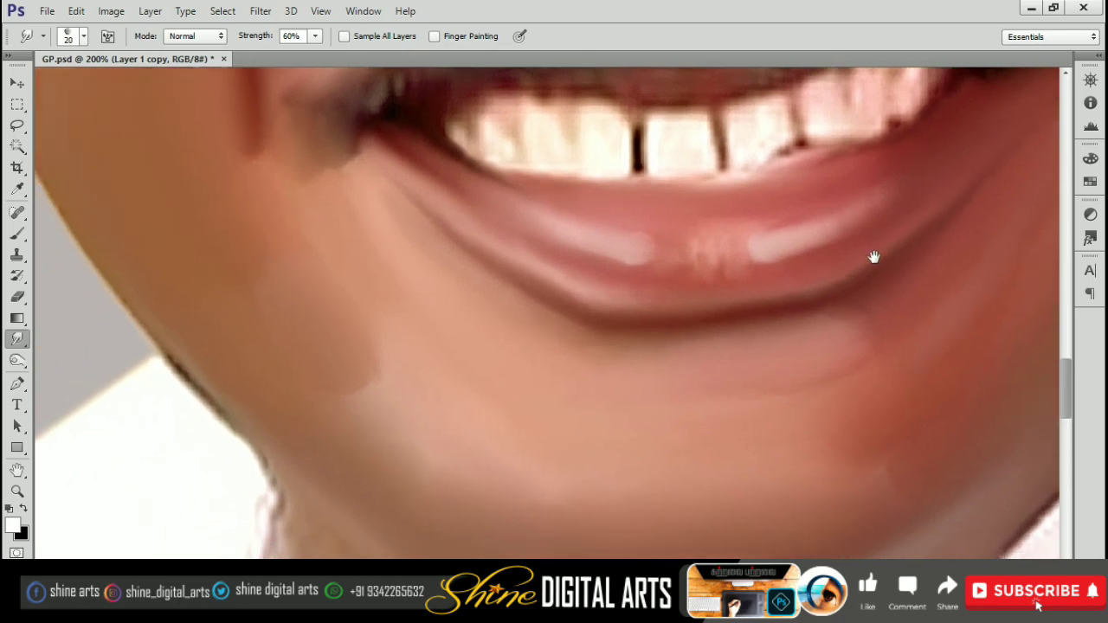
{"action": "scroll", "coordinate": [910, 239], "scroll_direction": "left", "scroll_amount": 5}
{"action": "scroll", "coordinate": [811, 304], "scroll_direction": "up", "scroll_amount": 1}
{"action": "scroll", "coordinate": [811, 304], "scroll_direction": "left", "scroll_amount": 1}
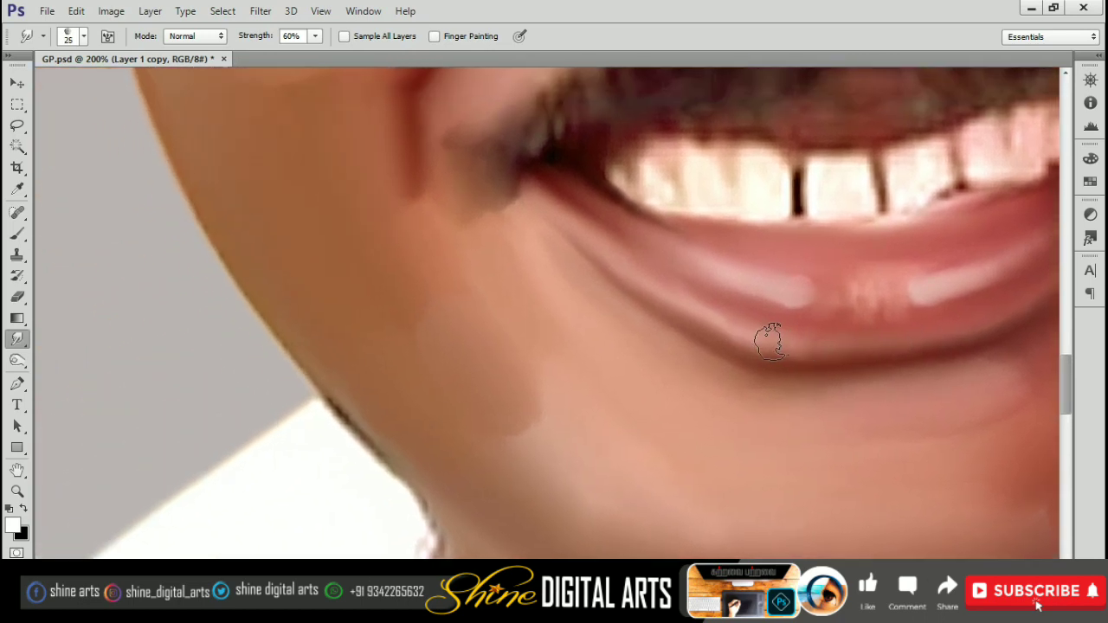
{"action": "scroll", "coordinate": [675, 344], "scroll_direction": "up", "scroll_amount": 4}
{"action": "scroll", "coordinate": [675, 344], "scroll_direction": "left", "scroll_amount": 2}
{"action": "key", "text": "bracketright"}
{"action": "key", "text": "bracketright"}
{"action": "key", "text": "bracketright"}
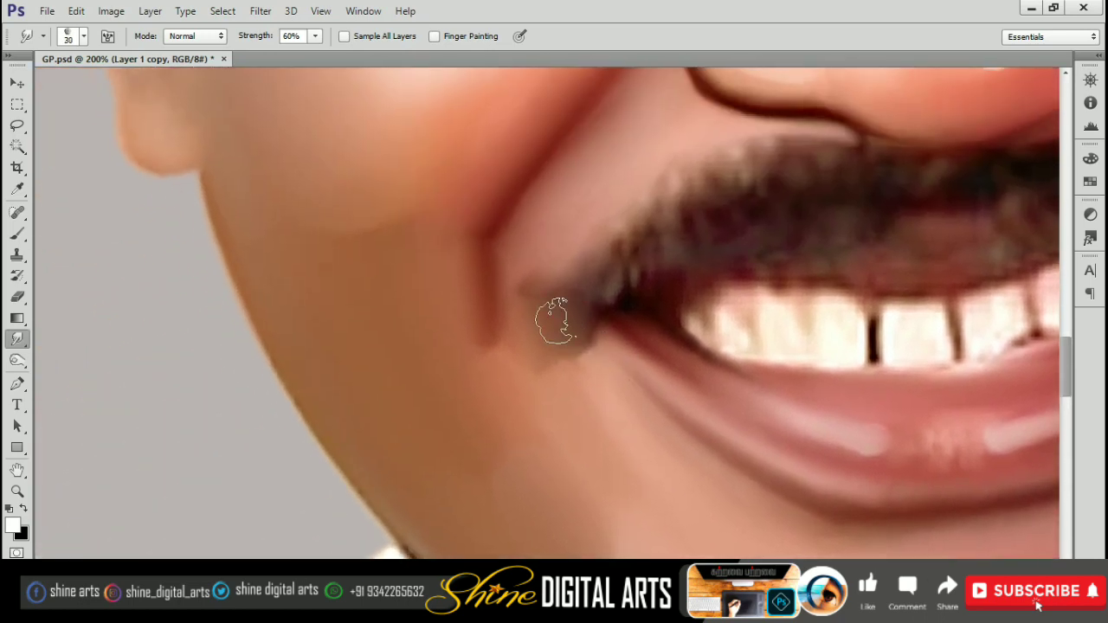
{"action": "left_click_drag", "start_coordinate": [556, 314], "coordinate": [531, 326]}
- Fine-tune the brush size and check the blended lower lip and chin at 200% zoom
{"action": "key", "text": "bracketright"}
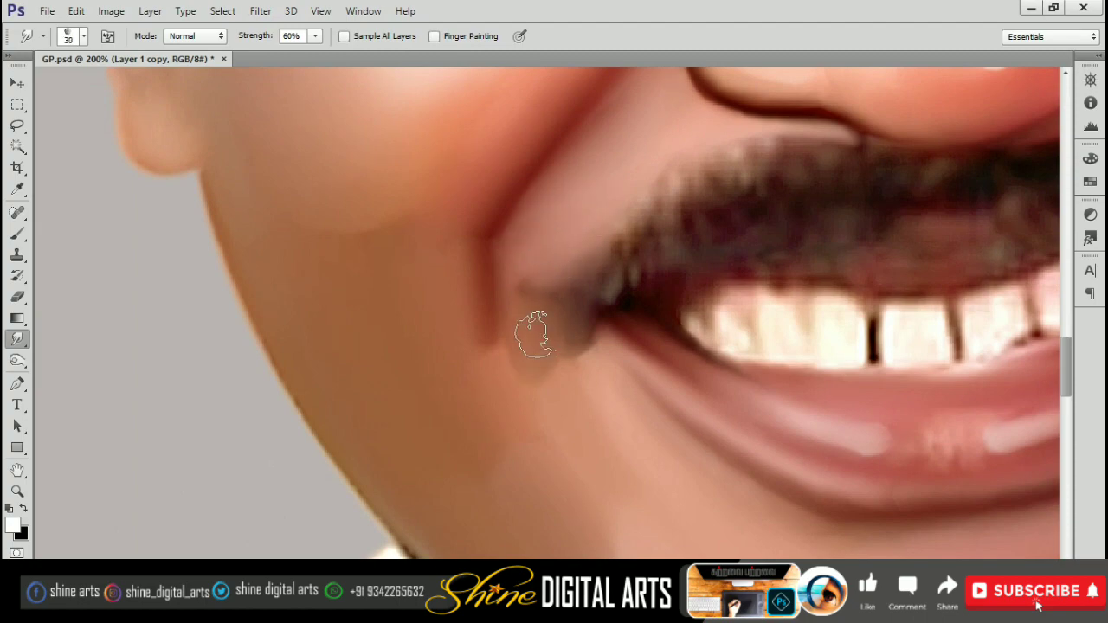
{"action": "key", "text": "bracketleft"}
{"action": "key", "text": "bracketright"}
{"action": "key", "text": "bracketright"}
{"action": "key", "text": "bracketright"}
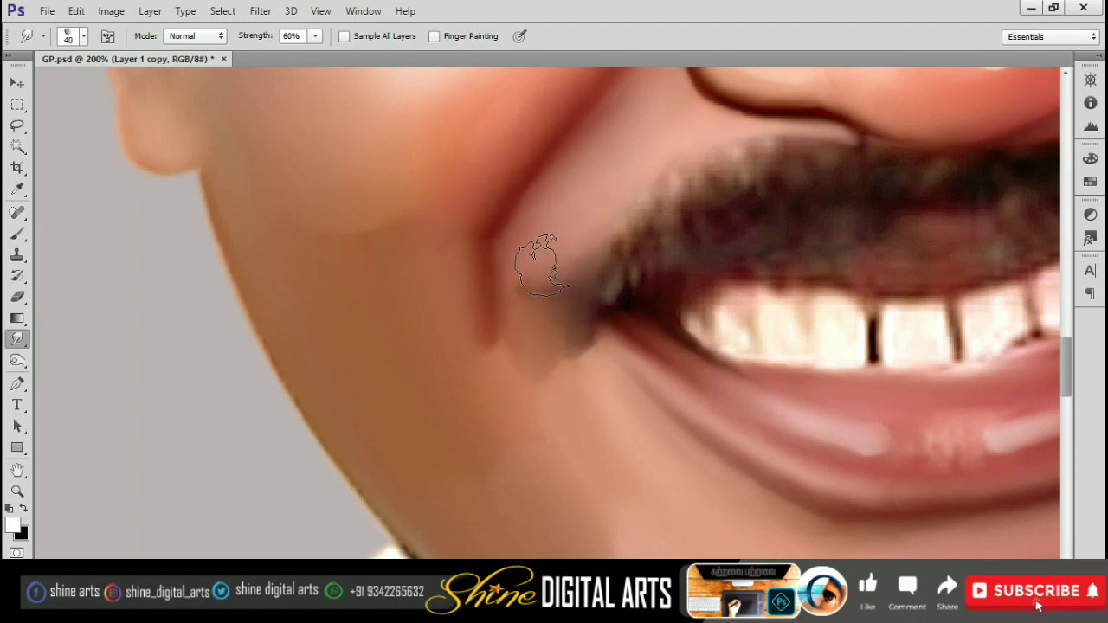
{"action": "key", "text": "ctrl+minus"}
{"action": "key", "text": "ctrl+minus"}
{"action": "key", "text": "ctrl+minus"}
{"action": "key", "text": "ctrl+plus"}
{"action": "left_click", "coordinate": [666, 268], "text": "ctrl"}
{"action": "key", "text": "bracketleft"}
{"action": "key", "text": "bracketleft"}
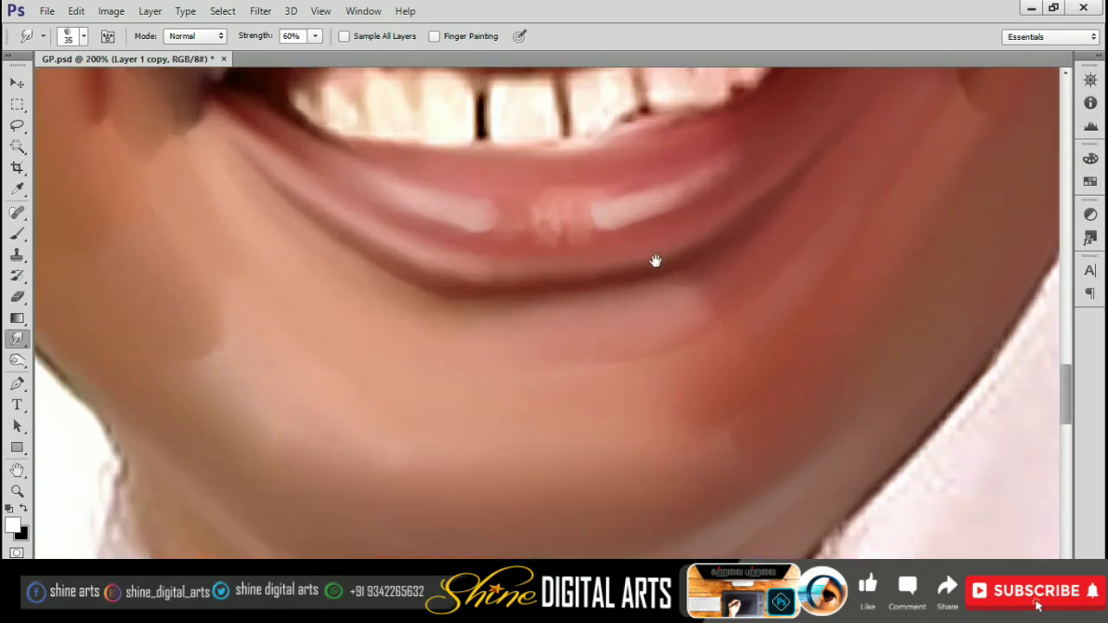
{"action": "key", "text": "bracketleft"}
{"action": "key", "text": "bracketleft"}
{"action": "key", "text": "bracketleft"}
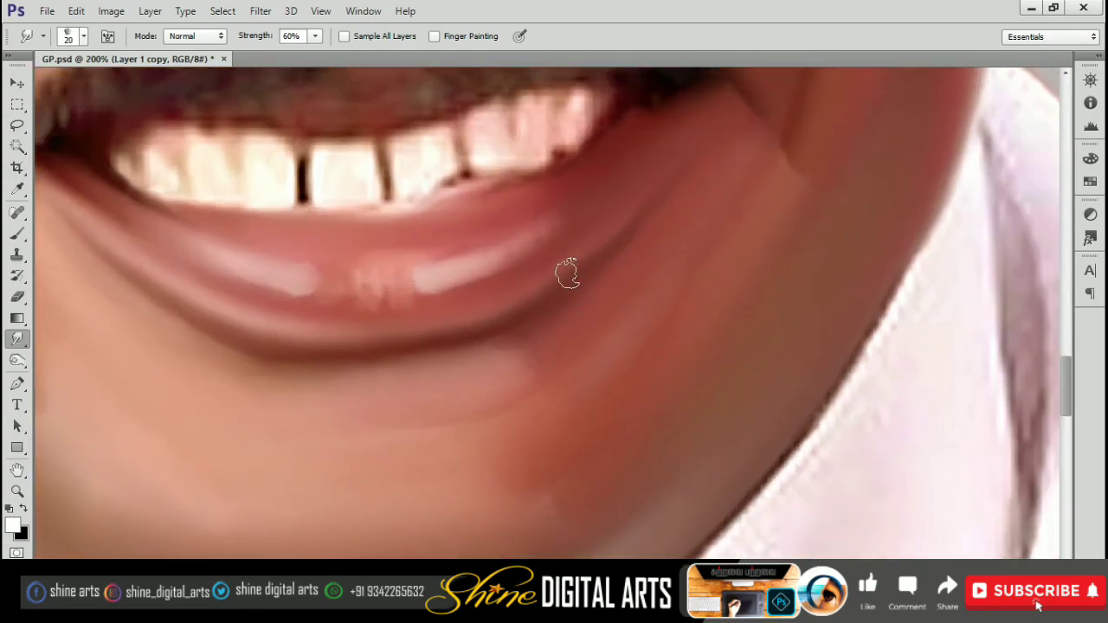
{"action": "key", "text": "ctrl+minus"}
{"action": "key", "text": "ctrl+minus"}
{"action": "key", "text": "ctrl+plus"}
{"action": "key", "text": "ctrl+plus"}
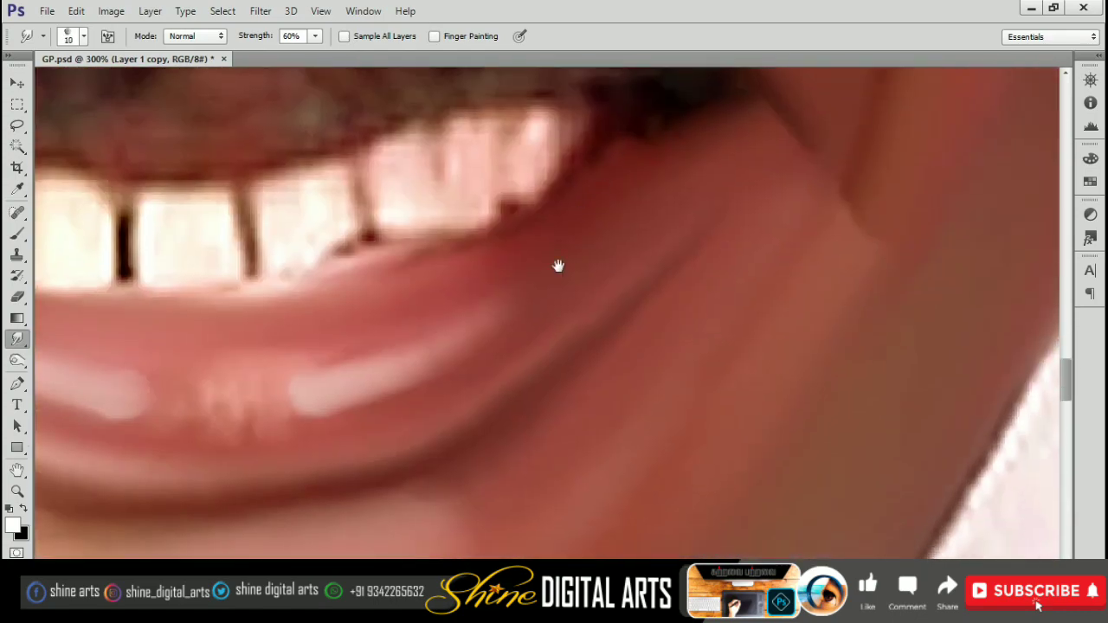
{"action": "key", "text": "bracketleft"}
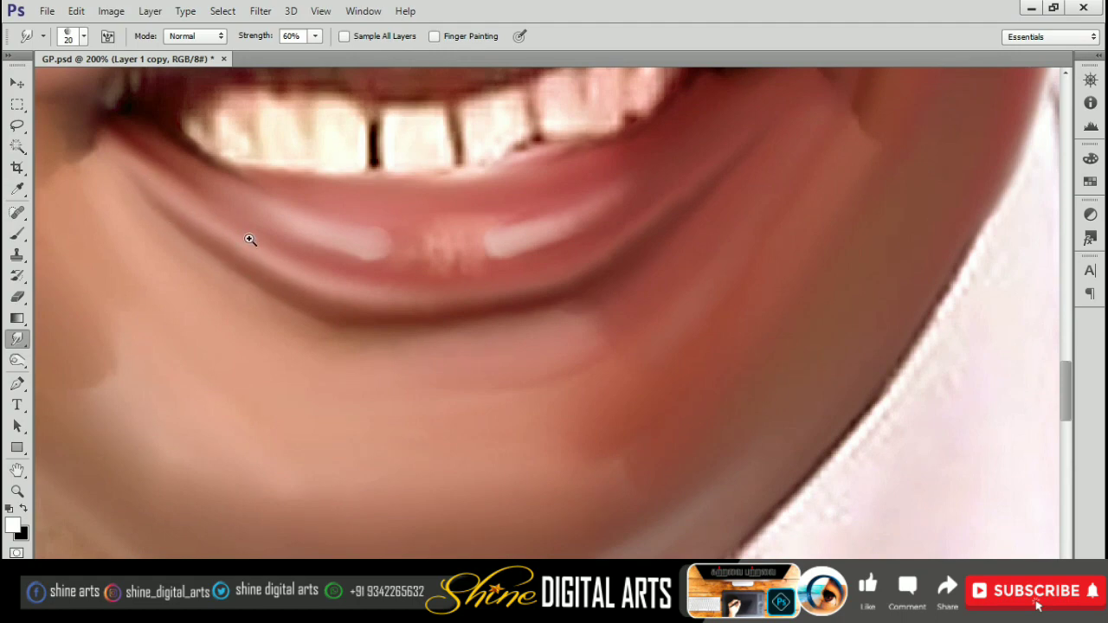
{"action": "key", "text": "ctrl+minus"}
{"action": "key", "text": "ctrl+plus"}
{"action": "key", "text": "ctrl+plus"}
- Soften the moustache edge and gum line above the teeth with the smudge brush
{"action": "key", "text": "bracketleft"}
{"action": "mouse_move", "coordinate": [580, 329]}
{"action": "left_mouse_down"}
{"action": "mouse_move", "coordinate": [575, 319]}
{"action": "mouse_move", "coordinate": [529, 333]}
{"action": "left_mouse_up"}
{"action": "key", "text": "bracketright"}
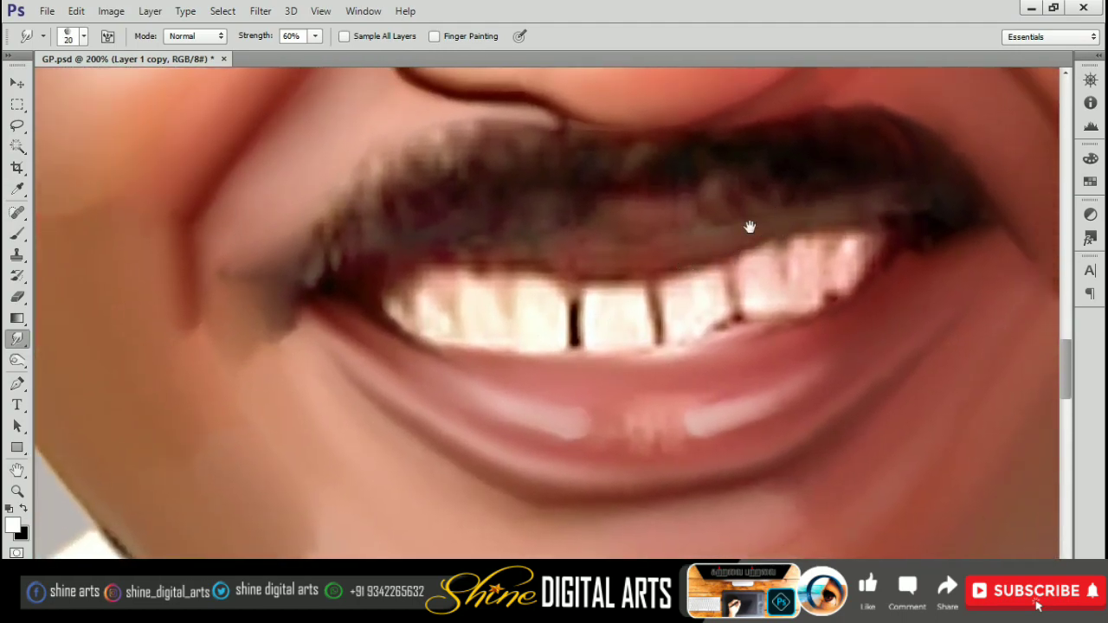
{"action": "left_click_drag", "start_coordinate": [750, 227], "coordinate": [870, 218]}
{"action": "key", "text": "bracketright"}
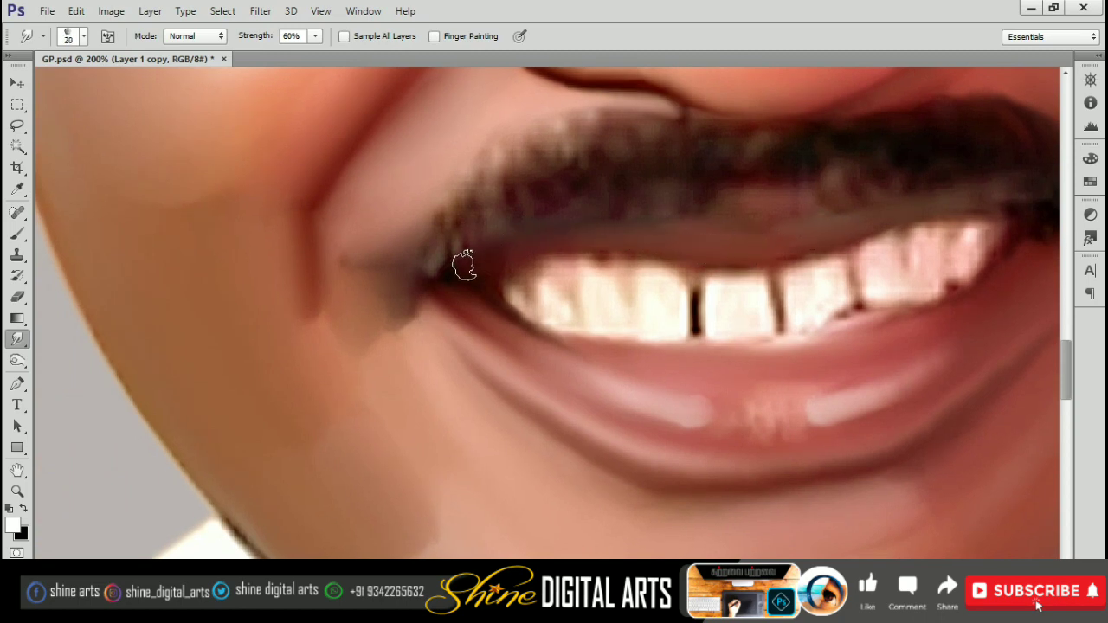
{"action": "left_click_drag", "start_coordinate": [892, 218], "coordinate": [565, 240]}
{"action": "key", "text": "bracketleft"}
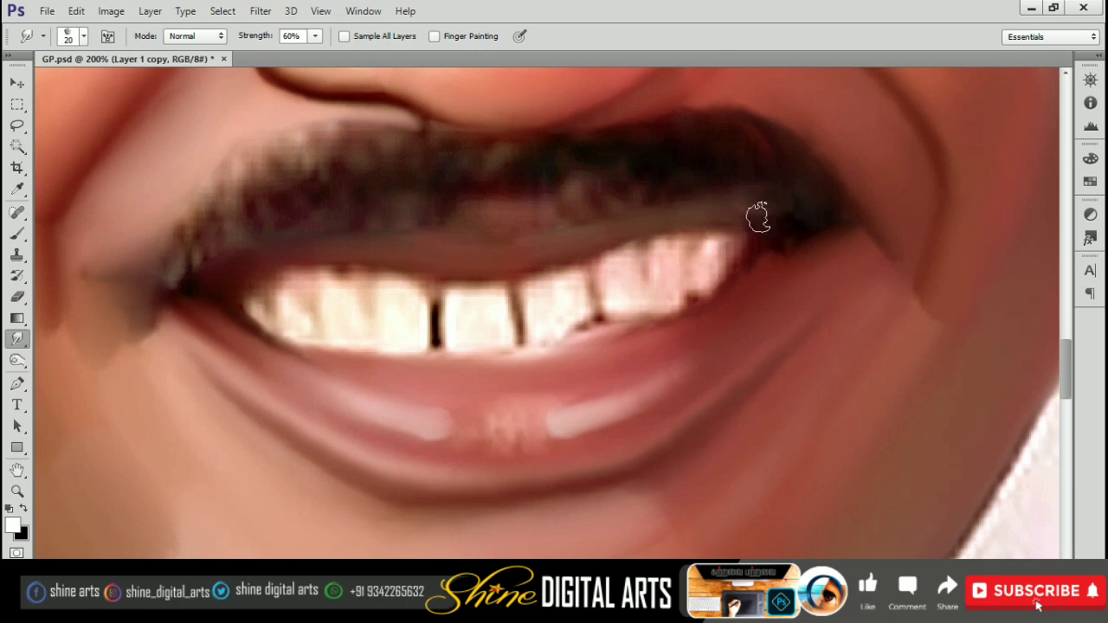
{"action": "left_click_drag", "start_coordinate": [557, 242], "coordinate": [687, 230]}
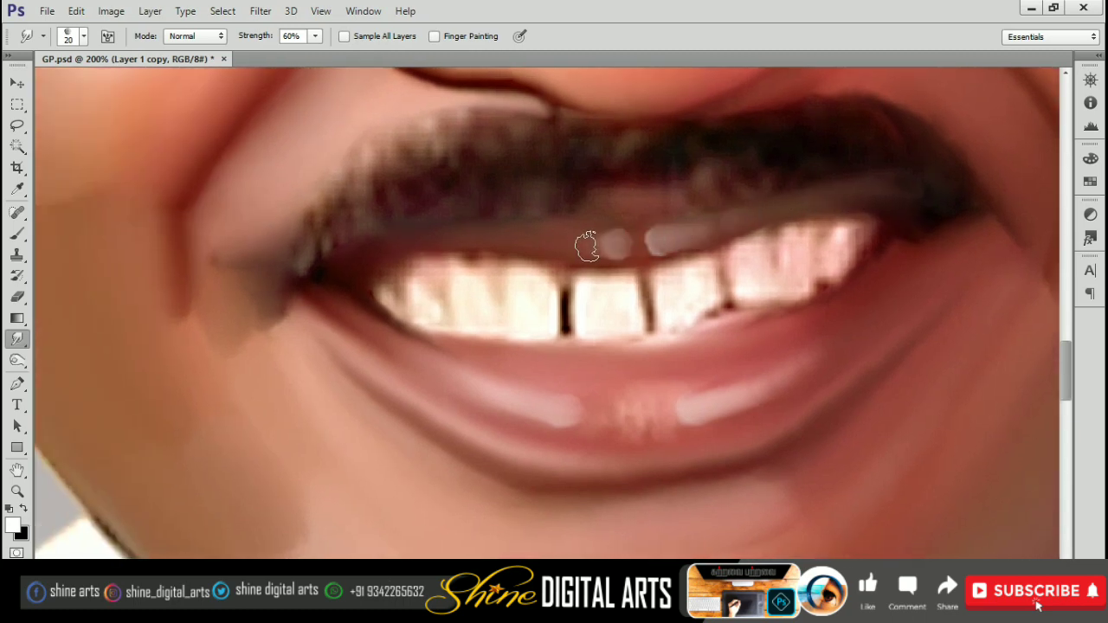
- Zoom in around the upper teeth and switch to the Pen tool
{"action": "key", "text": "ctrl+0"}
{"action": "scroll", "coordinate": [662, 226], "scroll_direction": "up", "scroll_amount": 4}
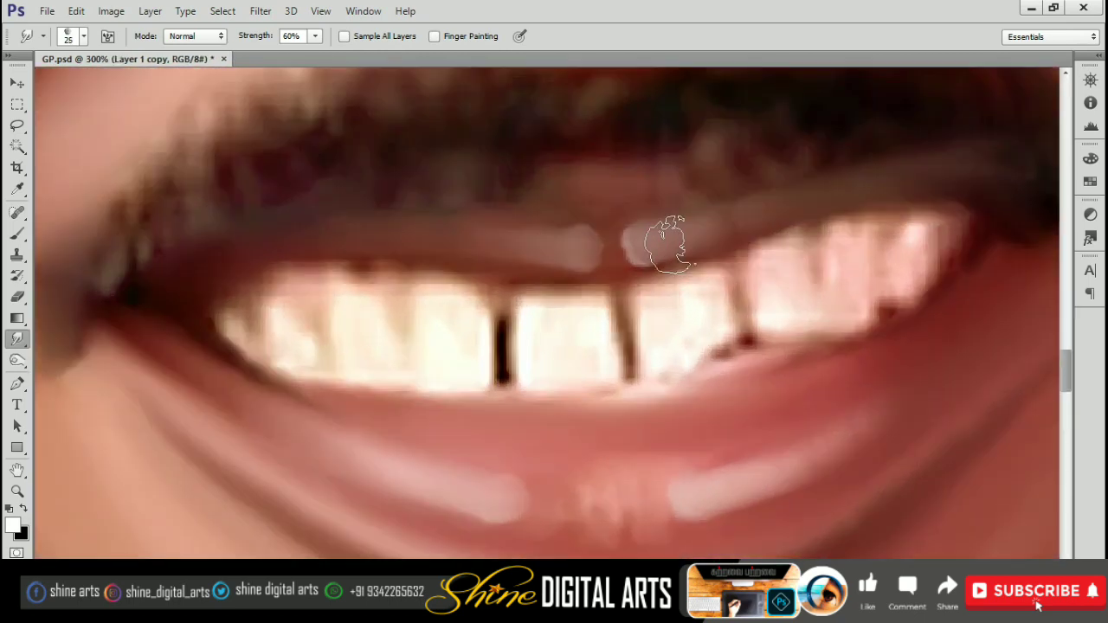
{"action": "left_click_drag", "start_coordinate": [580, 190], "coordinate": [658, 156]}
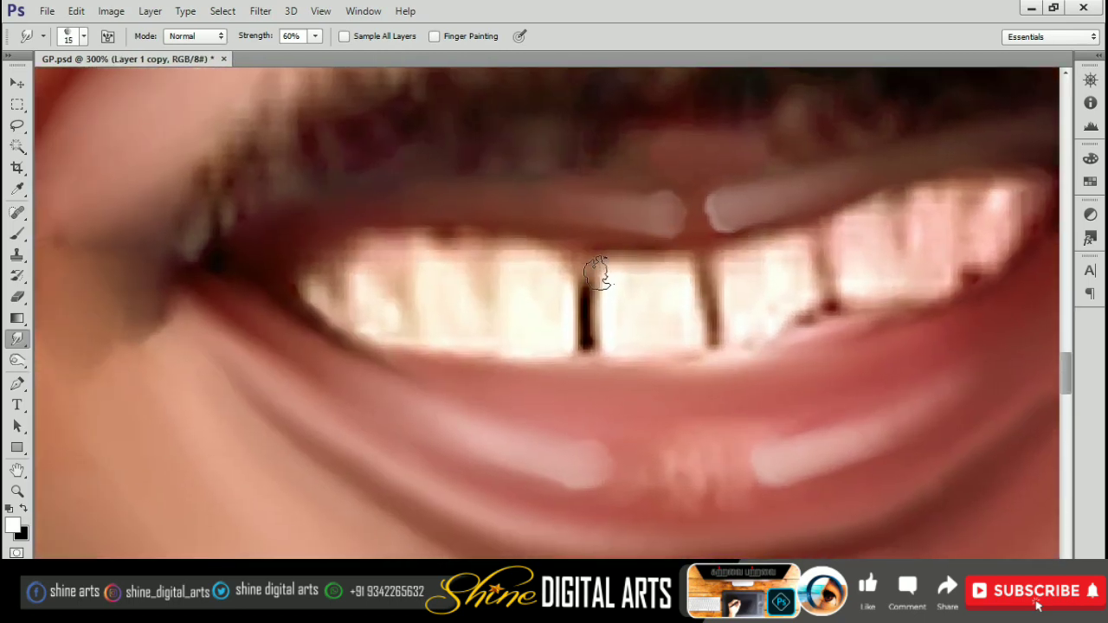
{"action": "key", "text": "p"}
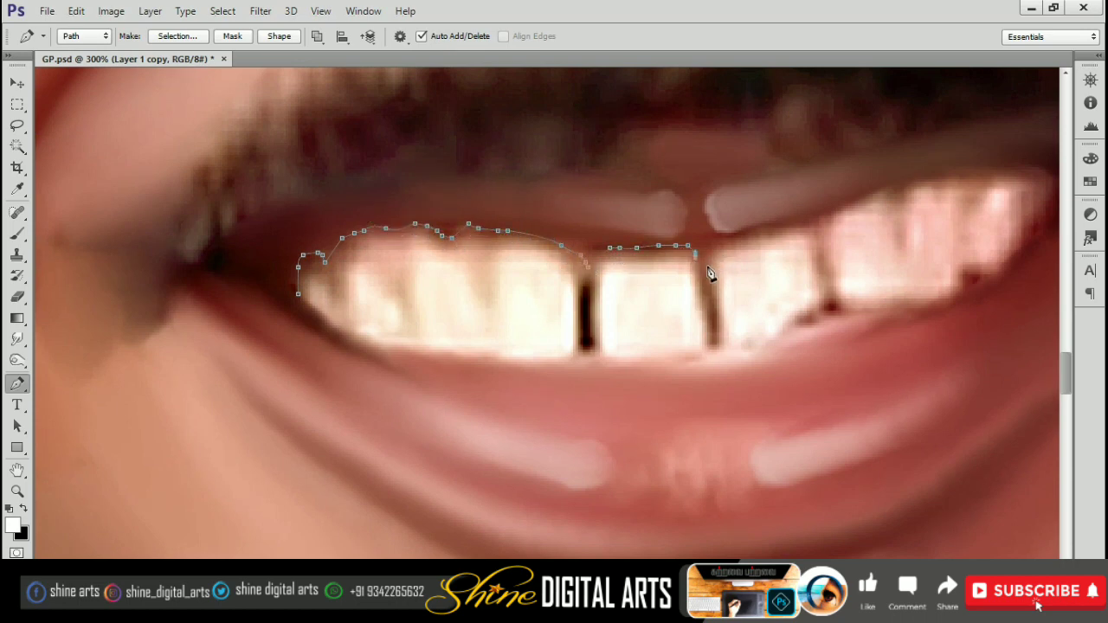
- Trace a Pen path around the row of upper teeth and close it at the start
{"action": "left_click_drag", "start_coordinate": [843, 215], "coordinate": [773, 238]}
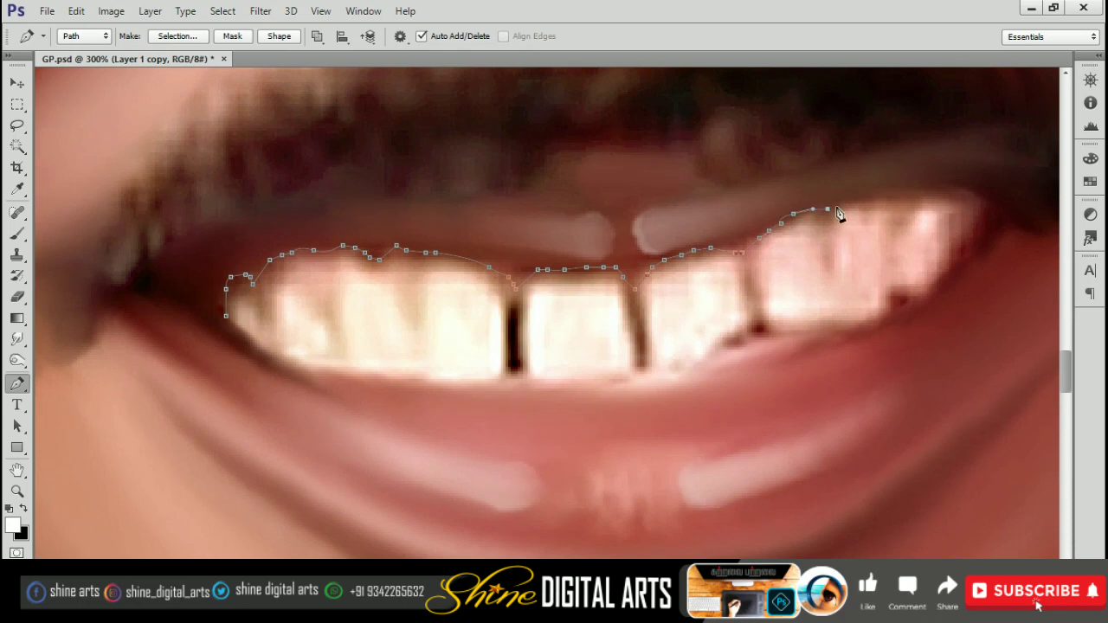
{"action": "left_click_drag", "start_coordinate": [838, 215], "coordinate": [754, 240]}
{"action": "left_click", "coordinate": [789, 224]}
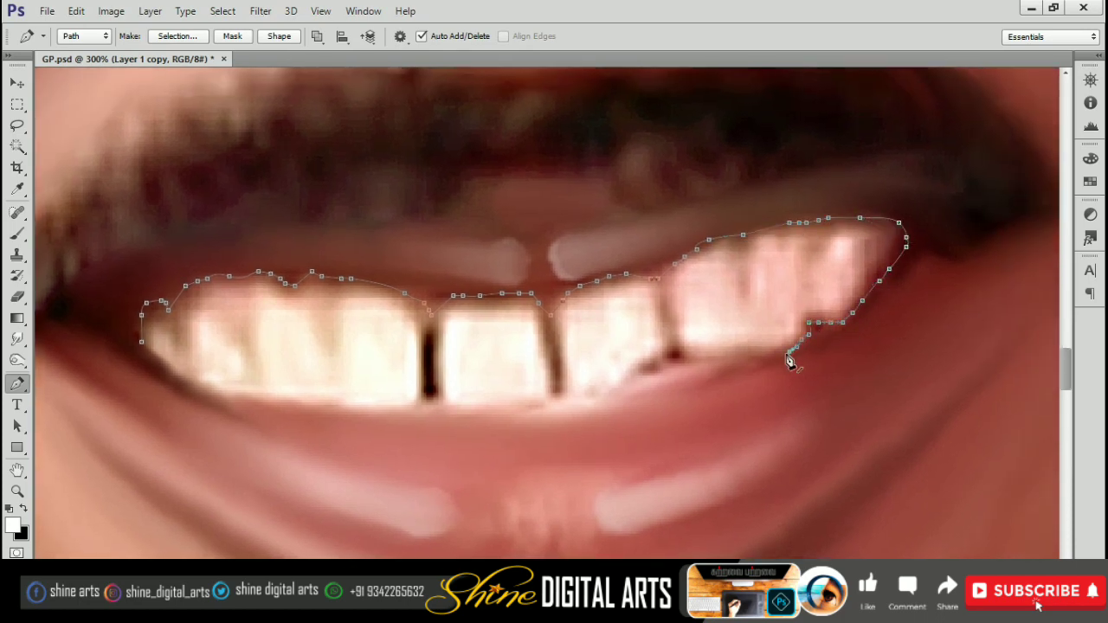
{"action": "mouse_move", "coordinate": [757, 364]}
{"action": "left_mouse_down"}
{"action": "mouse_move", "coordinate": [811, 319]}
{"action": "mouse_move", "coordinate": [812, 286]}
{"action": "left_mouse_up"}
{"action": "left_click", "coordinate": [741, 301]}
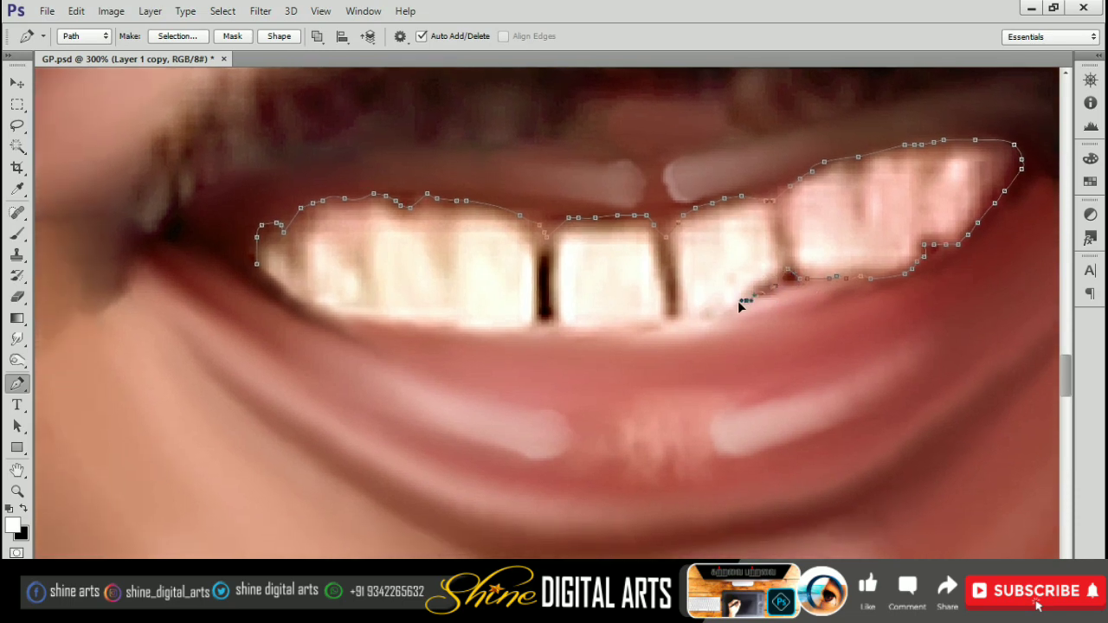
{"action": "left_click", "coordinate": [684, 317]}
{"action": "left_click_drag", "start_coordinate": [648, 312], "coordinate": [719, 295]}
{"action": "left_click", "coordinate": [733, 304]}
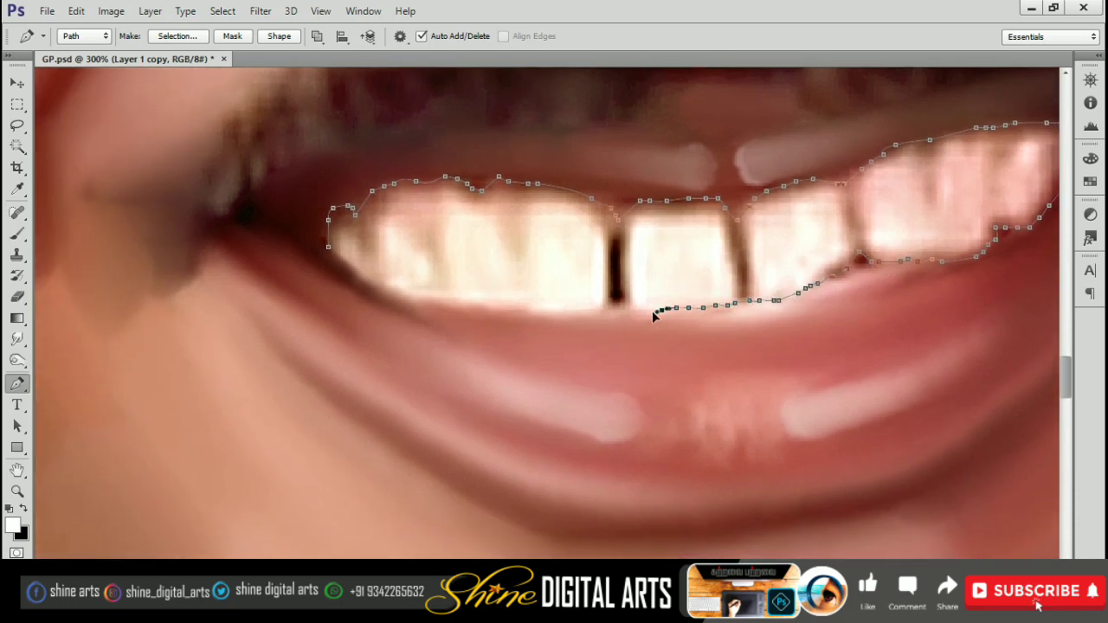
{"action": "left_click_drag", "start_coordinate": [651, 311], "coordinate": [733, 299]}
{"action": "left_click", "coordinate": [680, 300]}
{"action": "left_click_drag", "start_coordinate": [611, 292], "coordinate": [690, 320]}
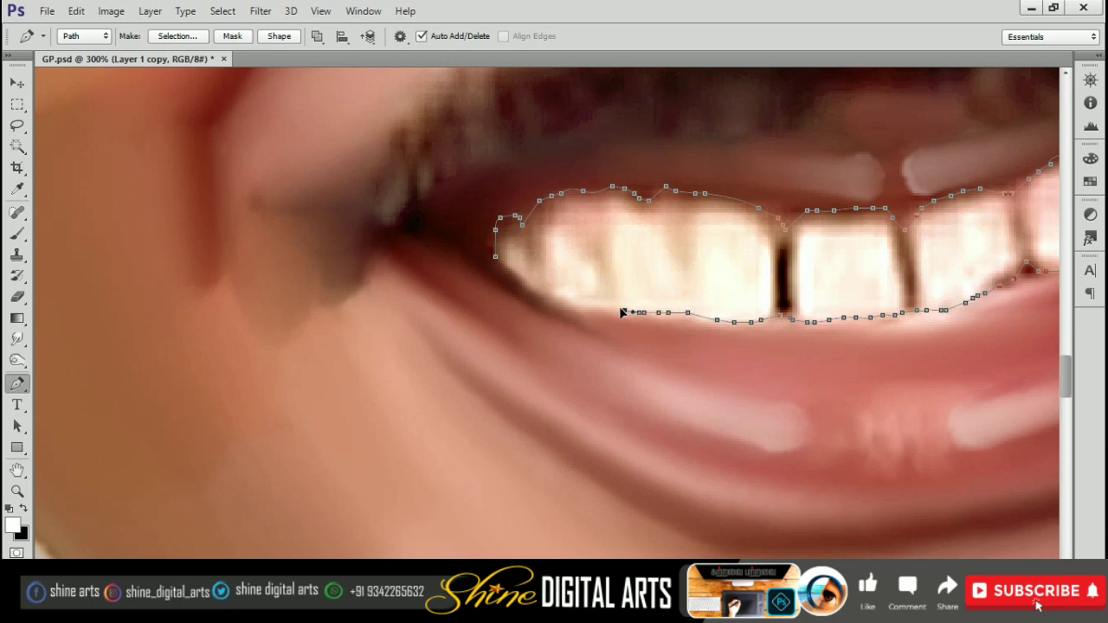
{"action": "left_click", "coordinate": [492, 263]}
- Load the teeth path as a selection and feather it by 1.5 pixels
{"action": "key", "text": "ctrl+Return"}
{"action": "key", "text": "m"}
{"action": "right_click", "coordinate": [714, 250]}
{"action": "left_click", "coordinate": [737, 294]}
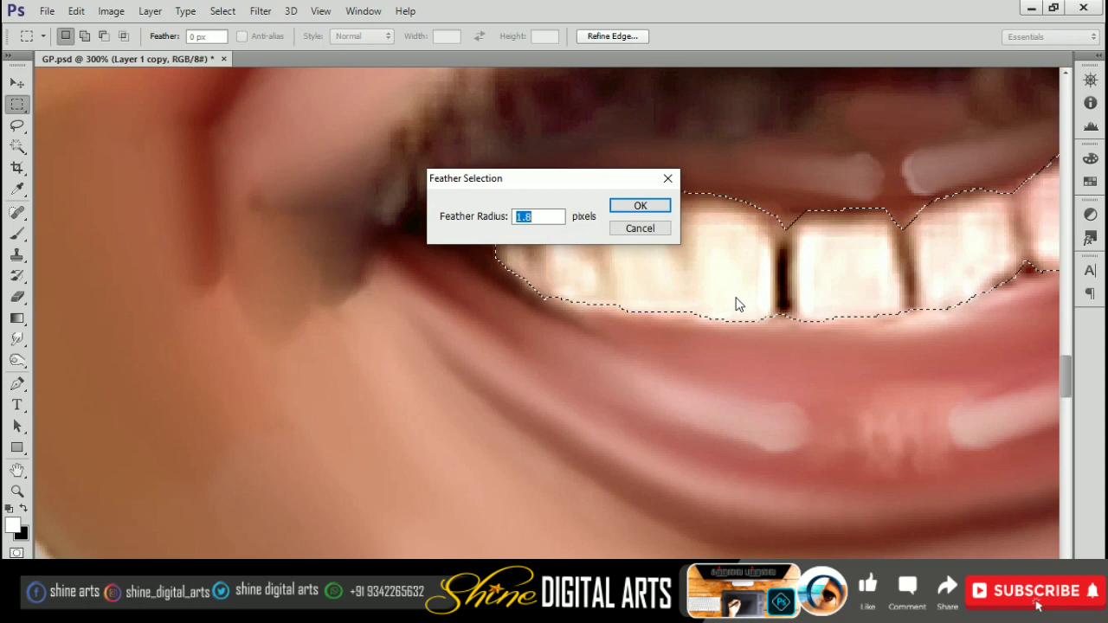
{"action": "type", "text": "1"}
{"action": "type", "text": ".5"}
{"action": "key", "text": "Return"}
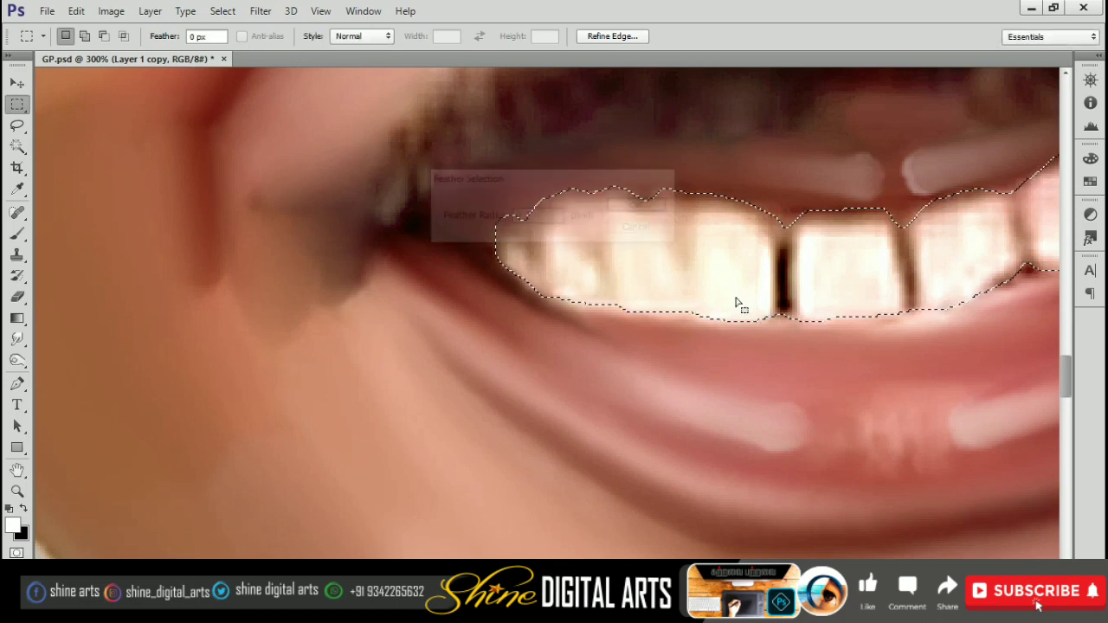
- Smudge the left teeth smooth at 70% strength inside the selection
{"action": "left_click", "coordinate": [17, 338]}
{"action": "scroll", "coordinate": [596, 292], "scroll_direction": "right", "scroll_amount": 2}
{"action": "scroll", "coordinate": [544, 297], "scroll_direction": "up", "scroll_amount": 1}
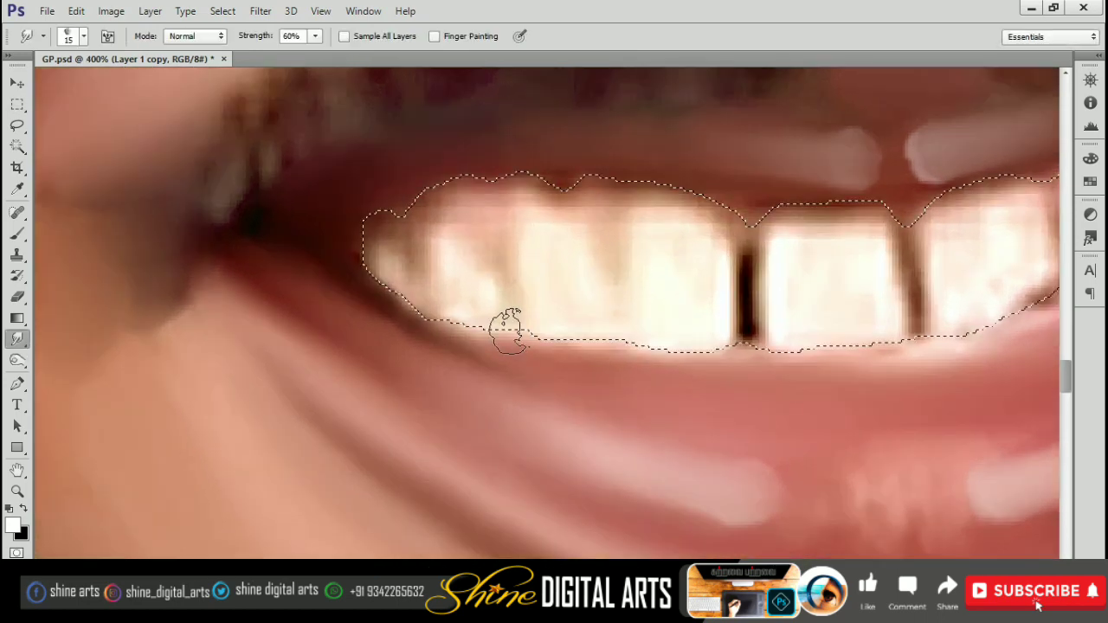
{"action": "scroll", "coordinate": [507, 337], "scroll_direction": "up", "scroll_amount": 1}
{"action": "key", "text": "bracketright"}
{"action": "key", "text": "7"}
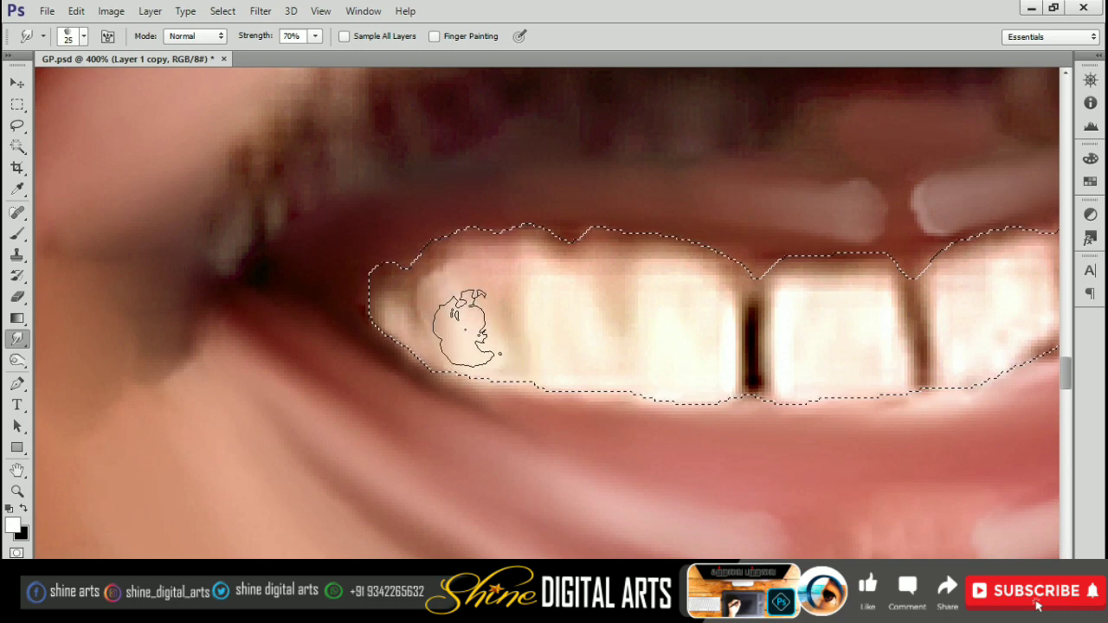
{"action": "scroll", "coordinate": [494, 309], "scroll_direction": "right", "scroll_amount": 1}
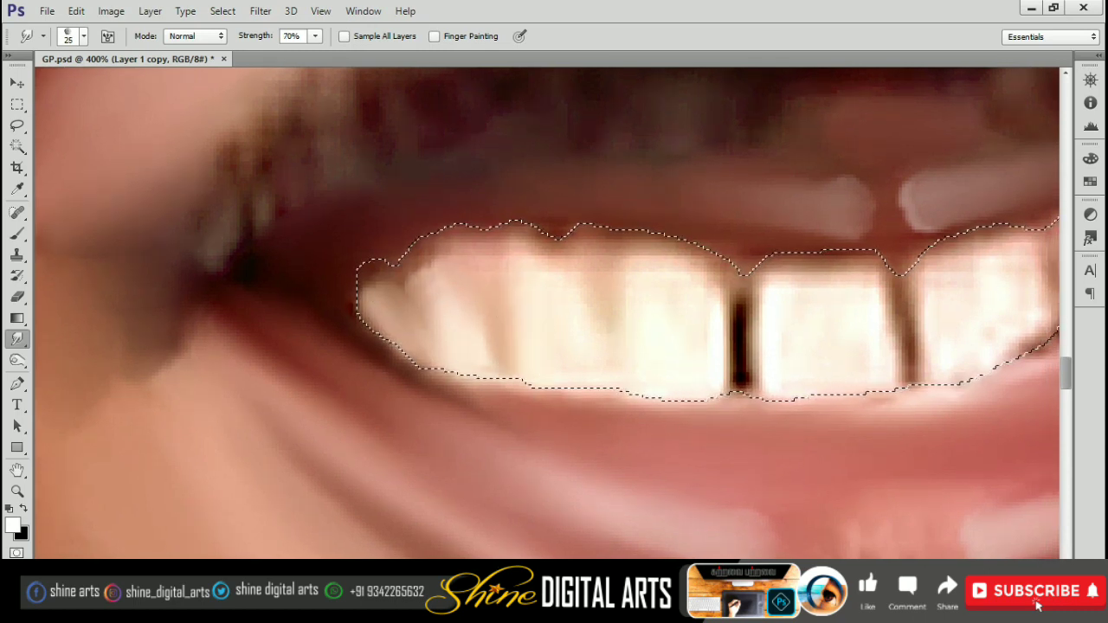
{"action": "left_click_drag", "start_coordinate": [500, 346], "coordinate": [468, 279]}
{"action": "scroll", "coordinate": [467, 277], "scroll_direction": "right", "scroll_amount": 1}
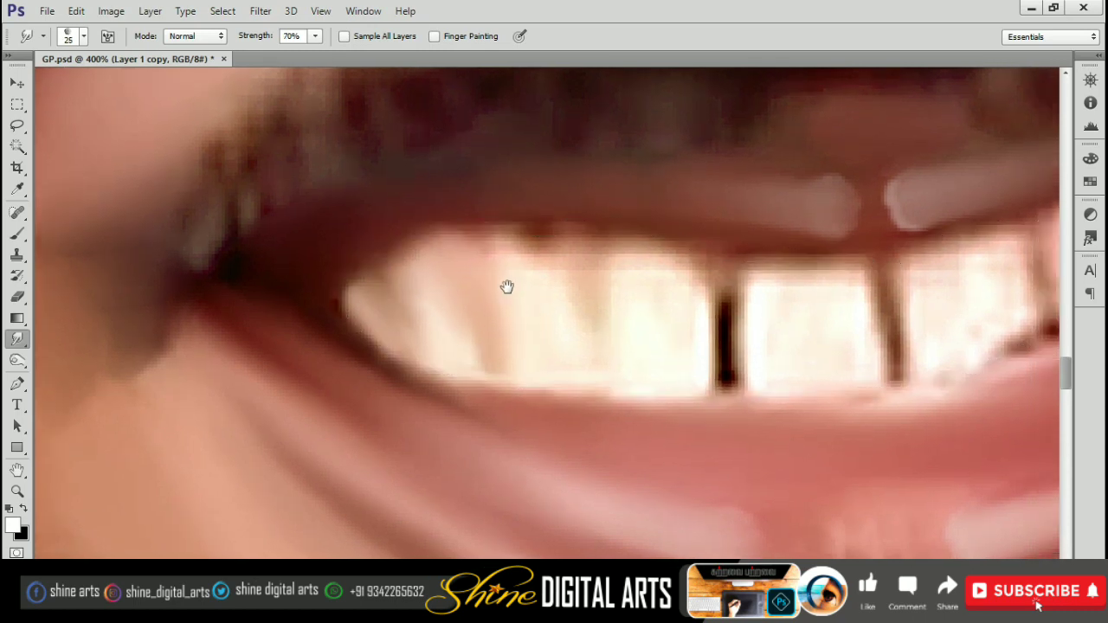
{"action": "scroll", "coordinate": [485, 268], "scroll_direction": "right", "scroll_amount": 3}
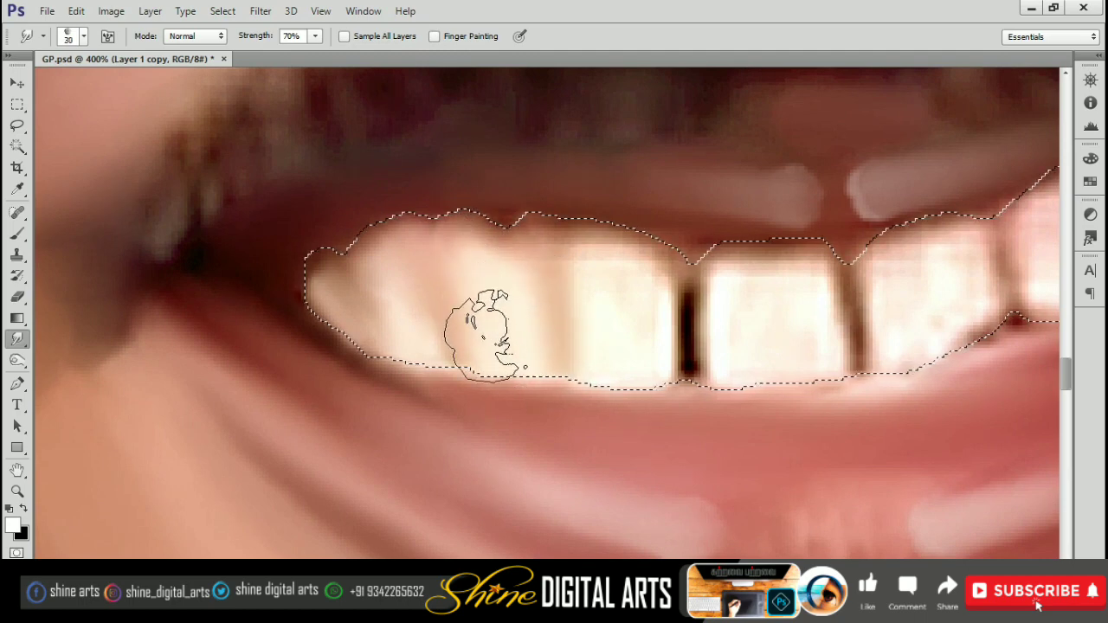
{"action": "scroll", "coordinate": [519, 334], "scroll_direction": "right", "scroll_amount": 5}
- Clean up the central tooth's top edge and smooth the adjacent tooth edge
{"action": "key", "text": "bracketleft"}
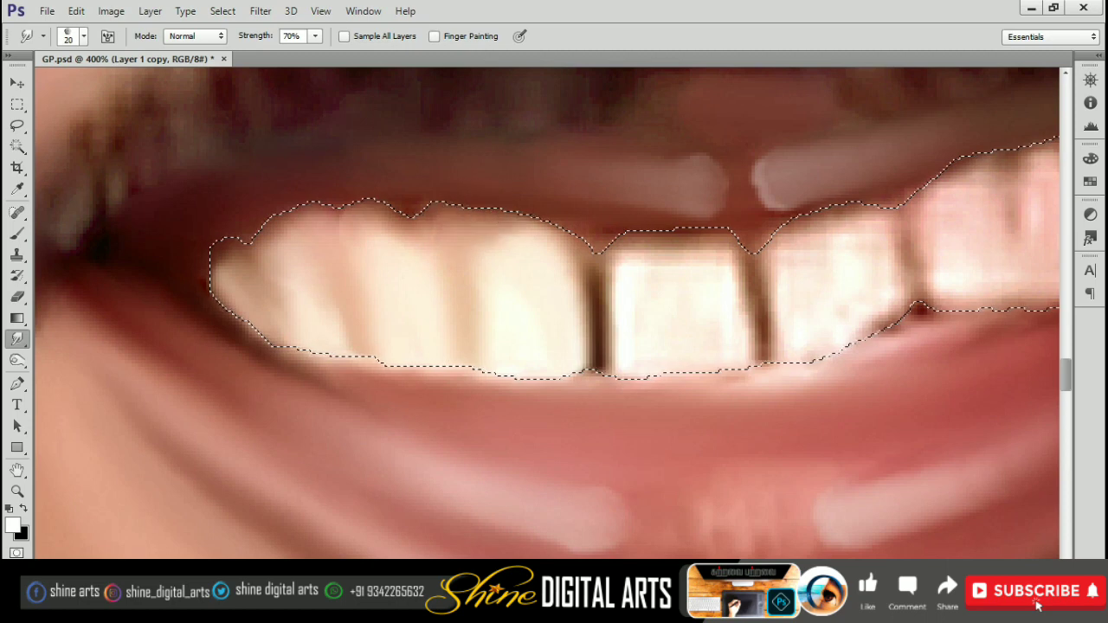
{"action": "scroll", "coordinate": [364, 195], "scroll_direction": "left", "scroll_amount": 5}
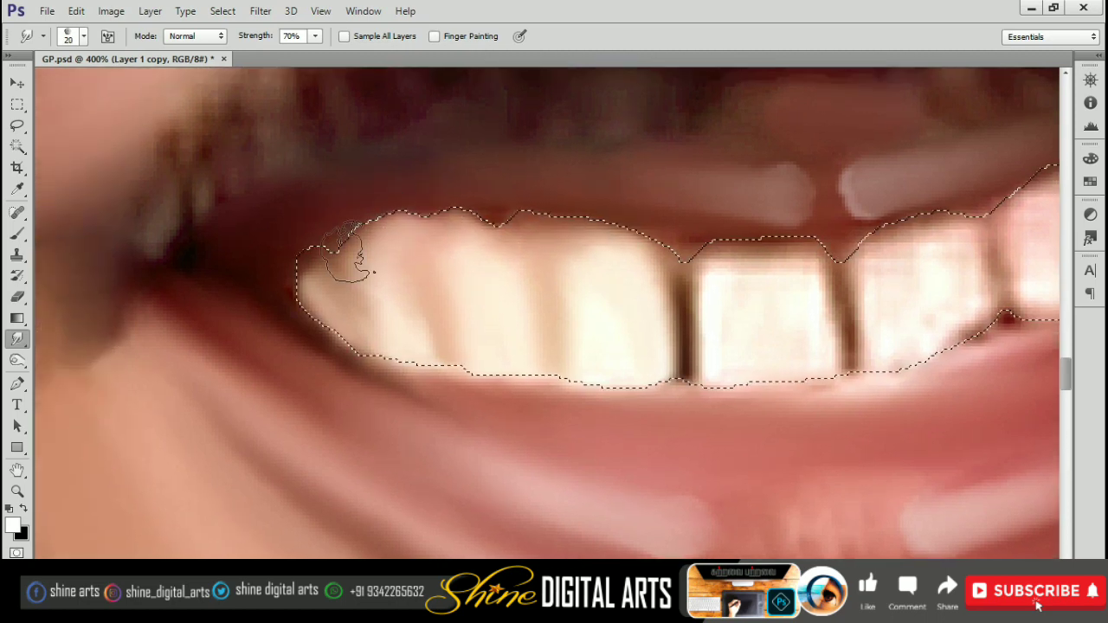
{"action": "key", "text": "bracketright"}
{"action": "scroll", "coordinate": [567, 216], "scroll_direction": "right", "scroll_amount": 10}
{"action": "scroll", "coordinate": [566, 216], "scroll_direction": "down", "scroll_amount": 3}
{"action": "key", "text": "bracketleft"}
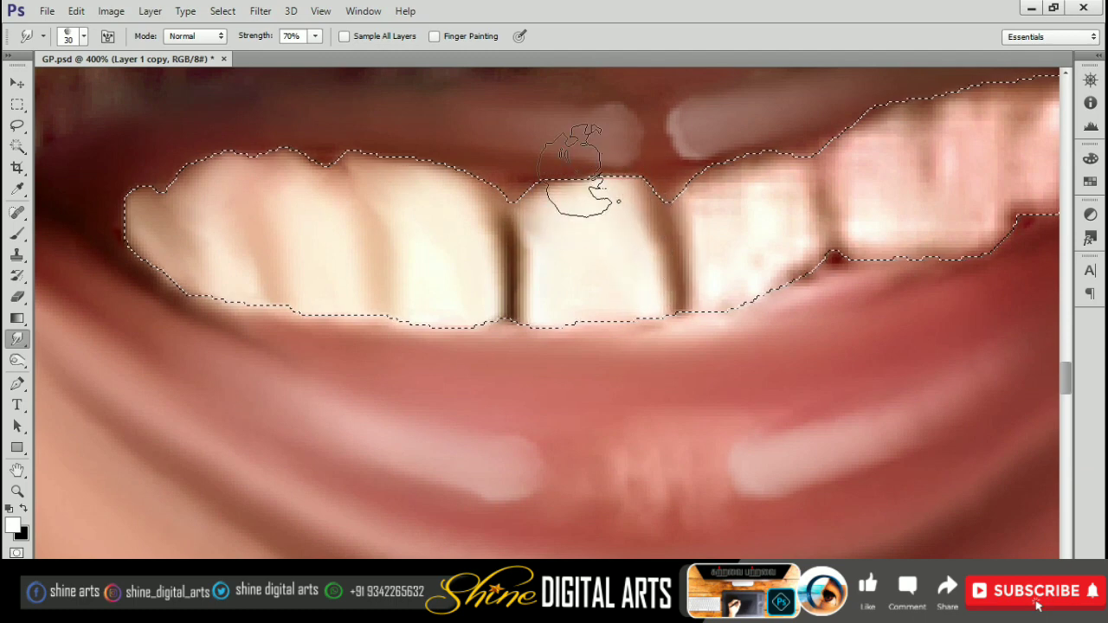
{"action": "left_click_drag", "start_coordinate": [586, 198], "coordinate": [545, 186]}
{"action": "scroll", "coordinate": [605, 234], "scroll_direction": "right", "scroll_amount": 6}
{"action": "key", "text": "bracketleft"}
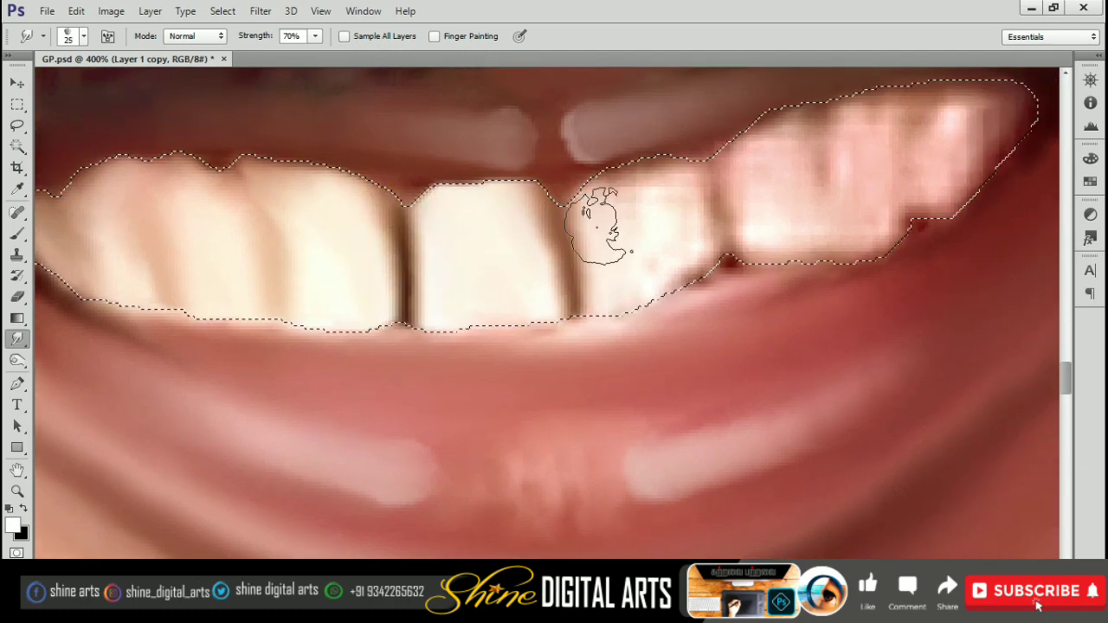
{"action": "mouse_move", "coordinate": [601, 227]}
{"action": "left_mouse_down"}
{"action": "mouse_move", "coordinate": [663, 178]}
{"action": "mouse_move", "coordinate": [697, 260]}
{"action": "mouse_move", "coordinate": [710, 202]}
{"action": "mouse_move", "coordinate": [723, 251]}
{"action": "left_mouse_up"}
- Smudge the upper-right tooth edges into clean painted shapes
{"action": "scroll", "coordinate": [593, 309], "scroll_direction": "right", "scroll_amount": 4}
{"action": "scroll", "coordinate": [593, 308], "scroll_direction": "up", "scroll_amount": 1}
{"action": "scroll", "coordinate": [725, 239], "scroll_direction": "right", "scroll_amount": 3}
{"action": "key", "text": "bracketleft"}
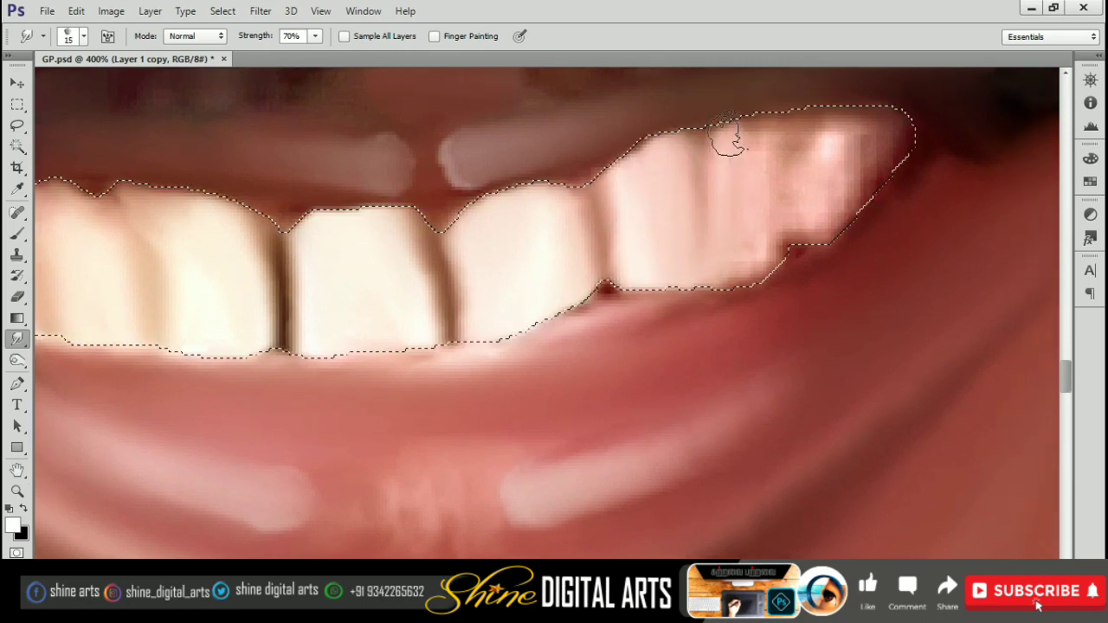
{"action": "left_click_drag", "start_coordinate": [730, 136], "coordinate": [762, 216]}
{"action": "mouse_move", "coordinate": [827, 196]}
{"action": "left_mouse_down"}
{"action": "mouse_move", "coordinate": [758, 231]}
{"action": "mouse_move", "coordinate": [808, 173]}
{"action": "mouse_move", "coordinate": [744, 251]}
{"action": "left_mouse_up"}
{"action": "key", "text": "ctrl+h"}
{"action": "key", "text": "bracketright"}
{"action": "left_click_drag", "start_coordinate": [744, 173], "coordinate": [658, 165]}
{"action": "left_click_drag", "start_coordinate": [805, 173], "coordinate": [655, 168]}
- Zoom out and shift the selected teeth toward blue with Color Balance
{"action": "key", "text": "ctrl+minus"}
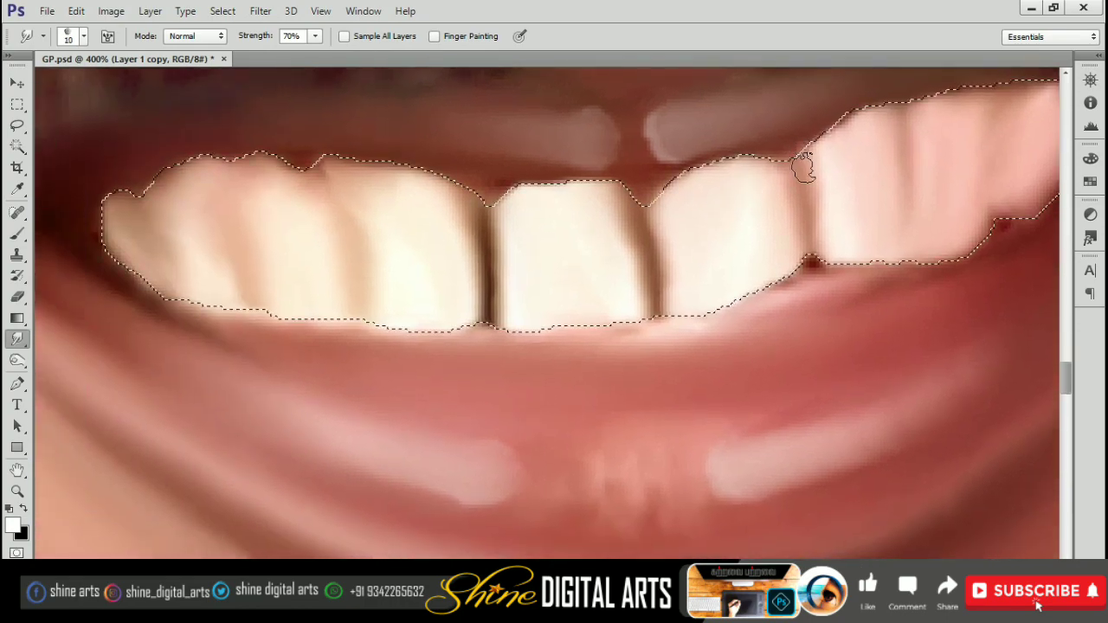
{"action": "key", "text": "ctrl+minus"}
{"action": "key", "text": "ctrl+minus"}
{"action": "key", "text": "ctrl+b"}
{"action": "left_click_drag", "start_coordinate": [878, 186], "coordinate": [891, 186]}
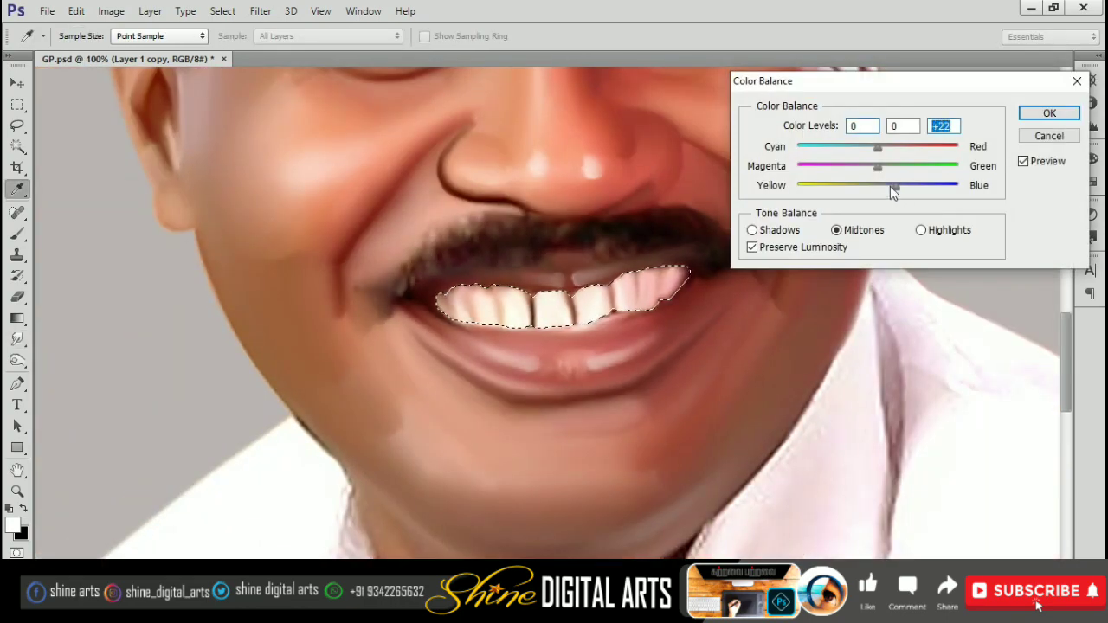
- Apply the colour balance change to whiten the teeth and clear the selection
{"action": "left_click", "coordinate": [1047, 114]}
{"action": "key", "text": "ctrl+d"}
{"action": "key", "text": "z"}
{"action": "key", "text": "ctrl+minus"}
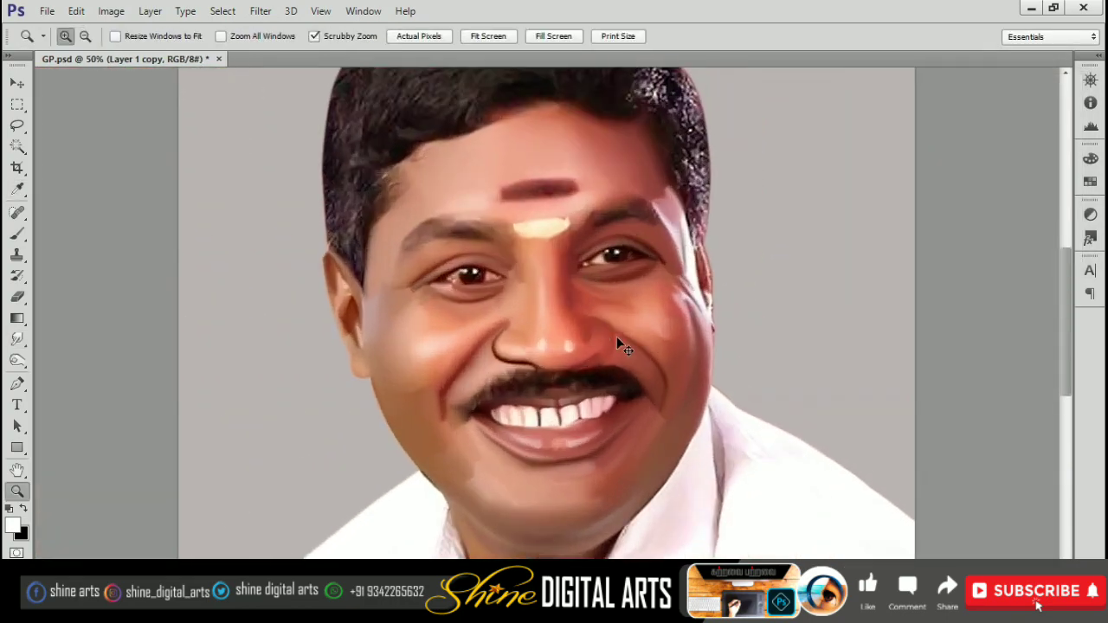
- Zoom in on the teeth and smudge their edges into the gums and lower lip
{"action": "left_click", "coordinate": [658, 259]}
{"action": "left_click", "coordinate": [670, 241]}
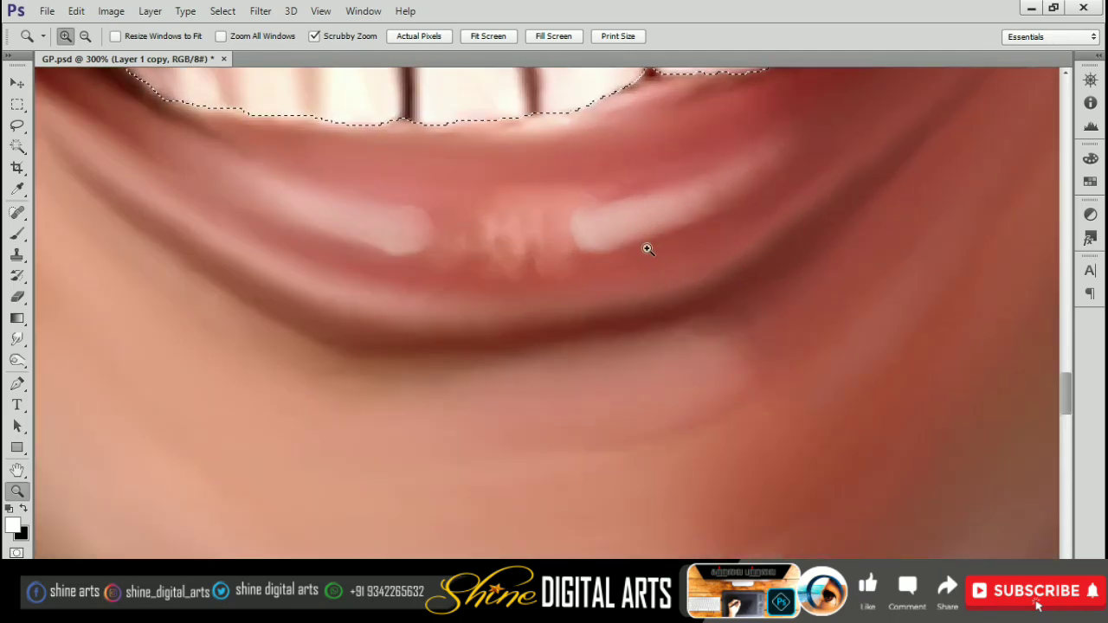
{"action": "left_click", "coordinate": [647, 250]}
{"action": "left_click_drag", "start_coordinate": [660, 403], "coordinate": [514, 255]}
{"action": "left_click", "coordinate": [18, 360]}
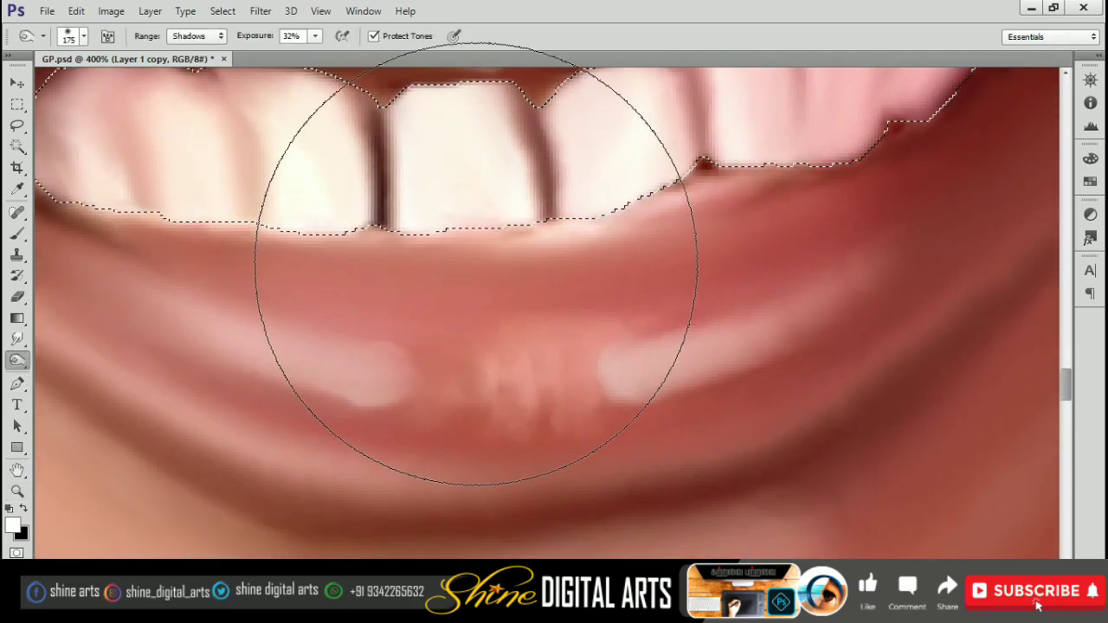
{"action": "left_click", "coordinate": [17, 338]}
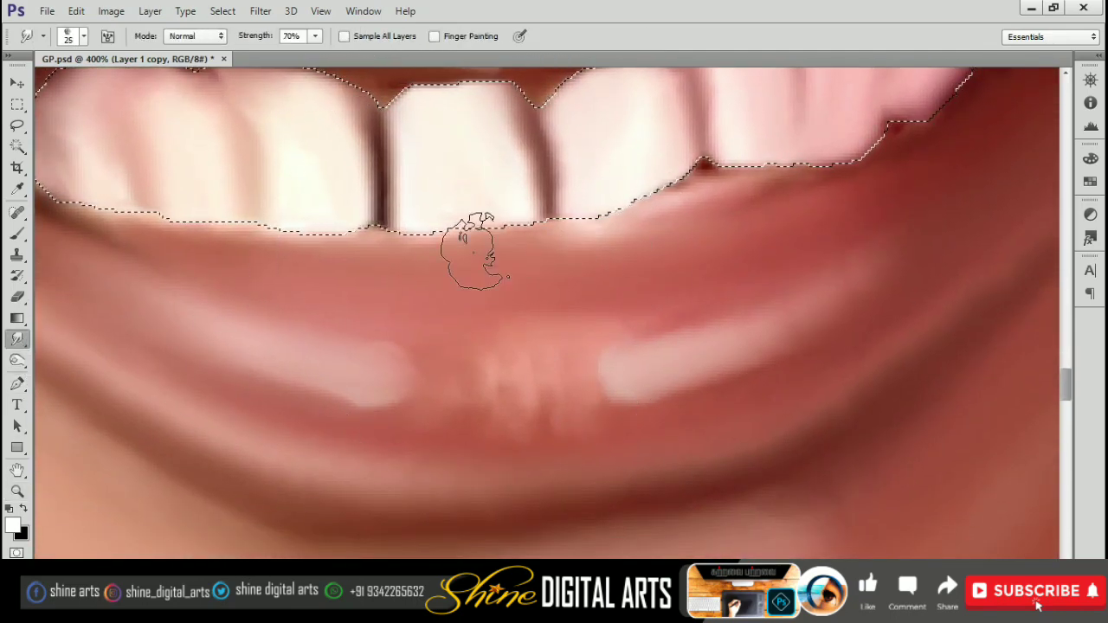
{"action": "left_click_drag", "start_coordinate": [474, 251], "coordinate": [551, 240]}
{"action": "left_click_drag", "start_coordinate": [441, 222], "coordinate": [532, 254]}
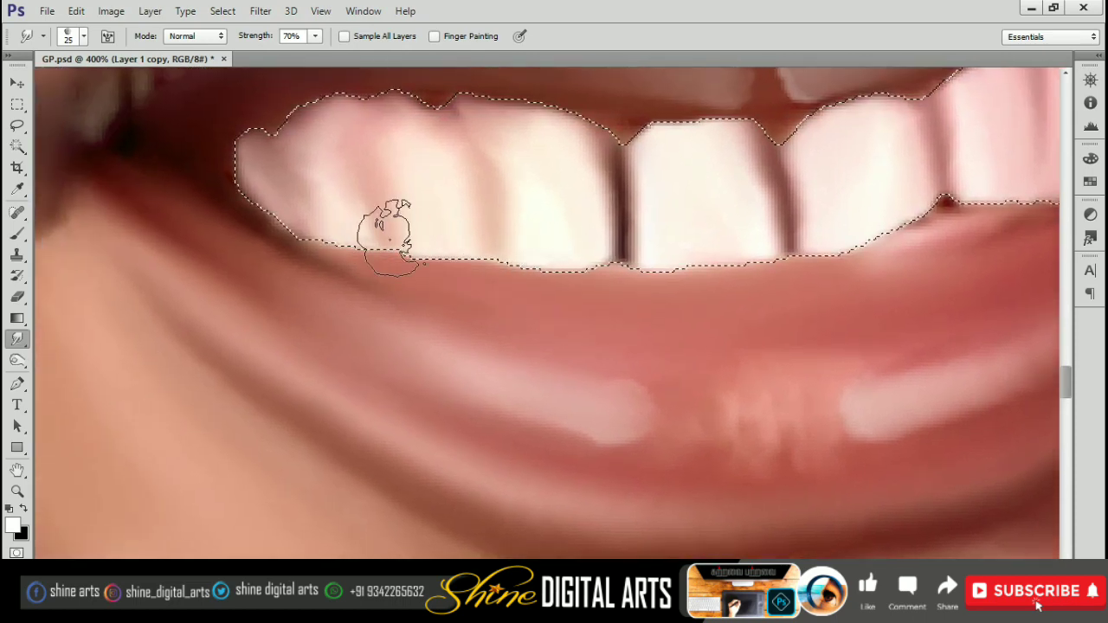
- Continue smudging along the teeth, resizing the brush with [ and ]
{"action": "key", "text": "bracketleft"}
{"action": "scroll", "coordinate": [433, 225], "scroll_direction": "down", "scroll_amount": 2}
{"action": "scroll", "coordinate": [433, 225], "scroll_direction": "right", "scroll_amount": 5}
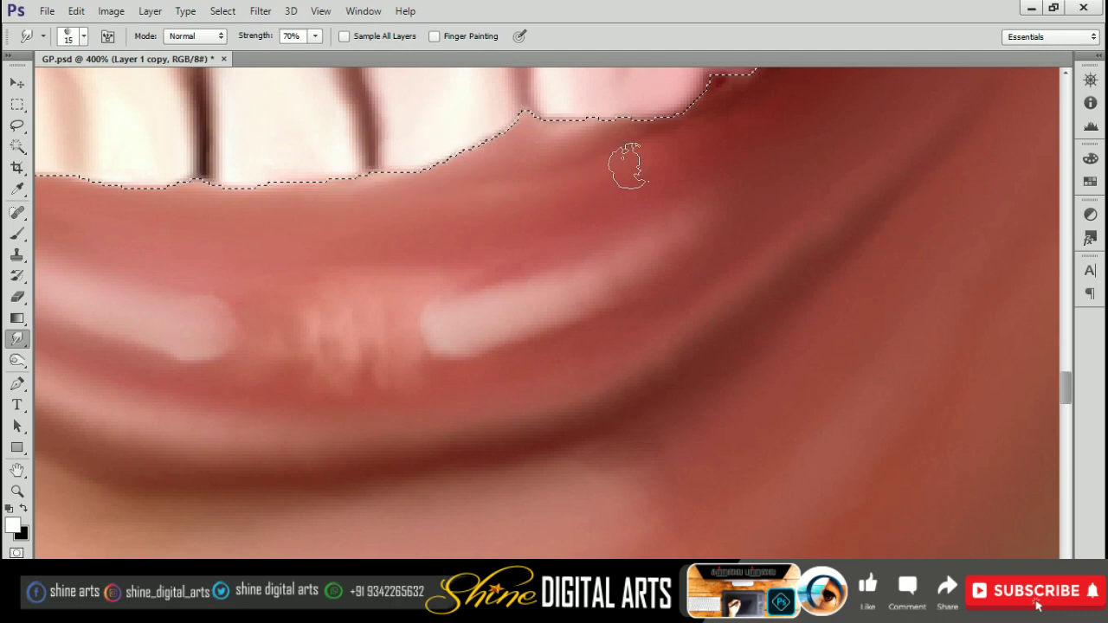
{"action": "scroll", "coordinate": [507, 247], "scroll_direction": "up", "scroll_amount": 2}
{"action": "key", "text": "bracketright"}
{"action": "scroll", "coordinate": [574, 124], "scroll_direction": "right", "scroll_amount": 3}
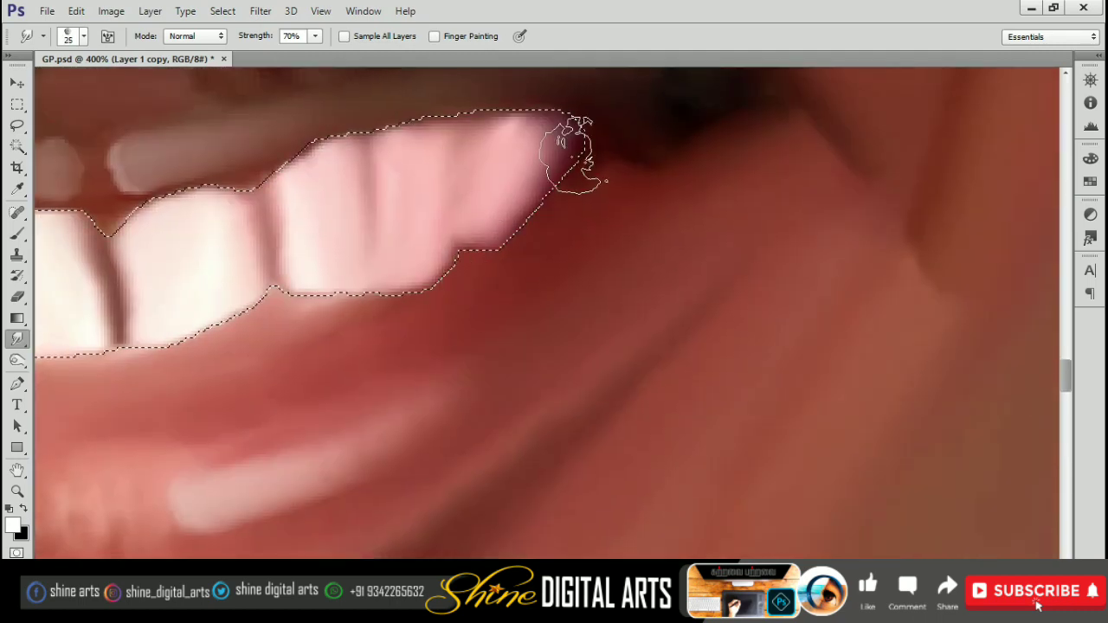
- Check the whole face and refine the lip smudging with a smaller brush
{"action": "key", "text": "ctrl+minus"}
{"action": "key", "text": "ctrl+minus"}
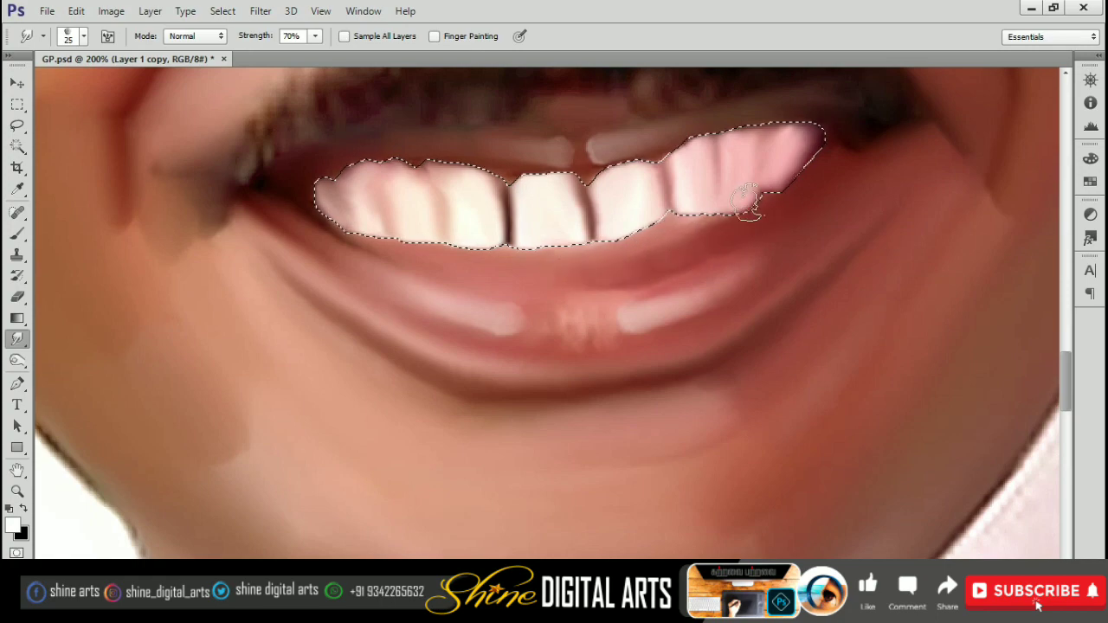
{"action": "key", "text": "ctrl+minus"}
{"action": "key", "text": "ctrl+minus"}
{"action": "key", "text": "ctrl+minus"}
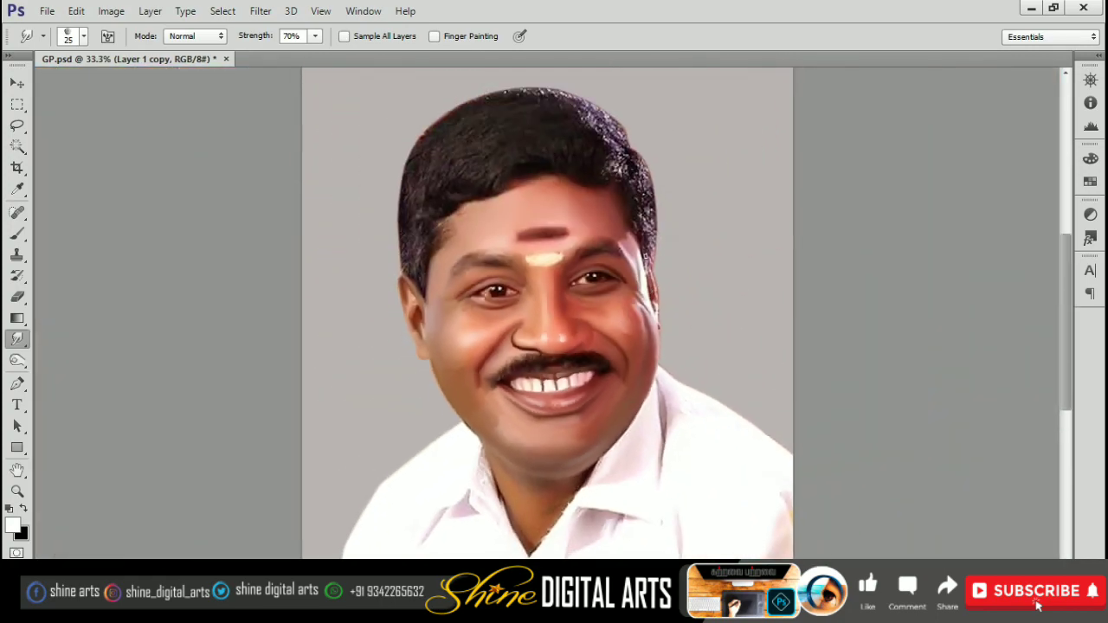
{"action": "key", "text": "ctrl+plus"}
{"action": "key", "text": "ctrl+plus"}
{"action": "key", "text": "ctrl+plus"}
{"action": "key", "text": "bracketleft"}
{"action": "key", "text": "bracketleft"}
{"action": "key", "text": "ctrl+plus"}
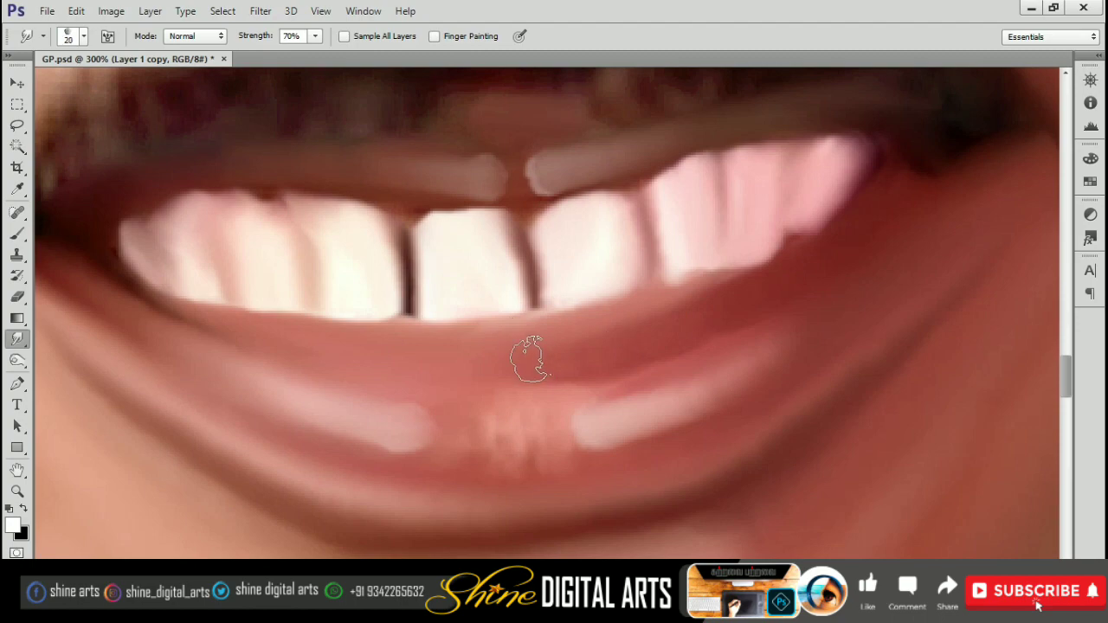
{"action": "key", "text": "bracketleft"}
{"action": "key", "text": "ctrl+minus"}
{"action": "key", "text": "ctrl+minus"}
{"action": "key", "text": "ctrl+minus"}
{"action": "key", "text": "ctrl+plus"}
{"action": "key", "text": "ctrl+plus"}
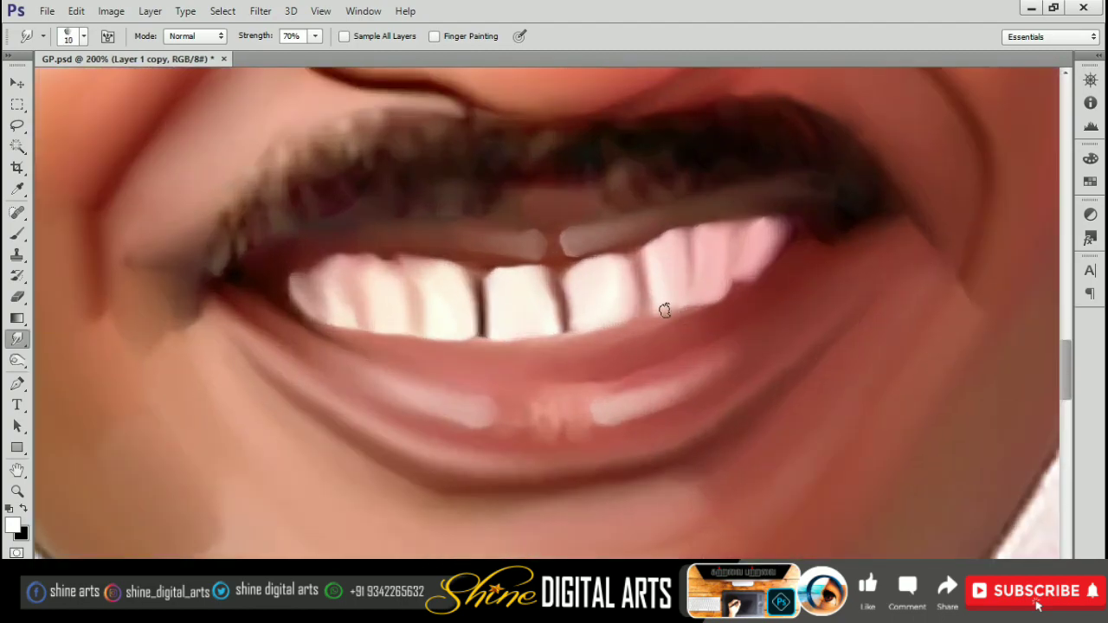
{"action": "key", "text": "ctrl+minus"}
{"action": "key", "text": "ctrl+minus"}
{"action": "key", "text": "ctrl+minus"}
{"action": "key", "text": "z"}
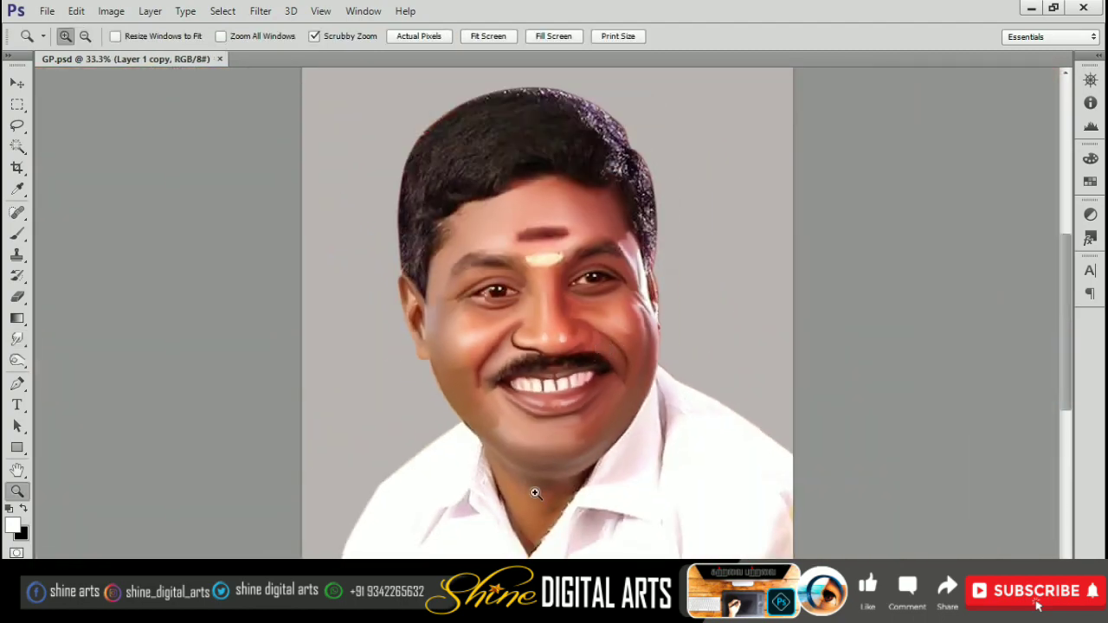
{"action": "left_click", "coordinate": [534, 490]}
- Trace a Pen path along the jawline and down into the shirt collar
{"action": "scroll", "coordinate": [524, 376], "scroll_direction": "down", "scroll_amount": 3}
{"action": "key", "text": "p"}
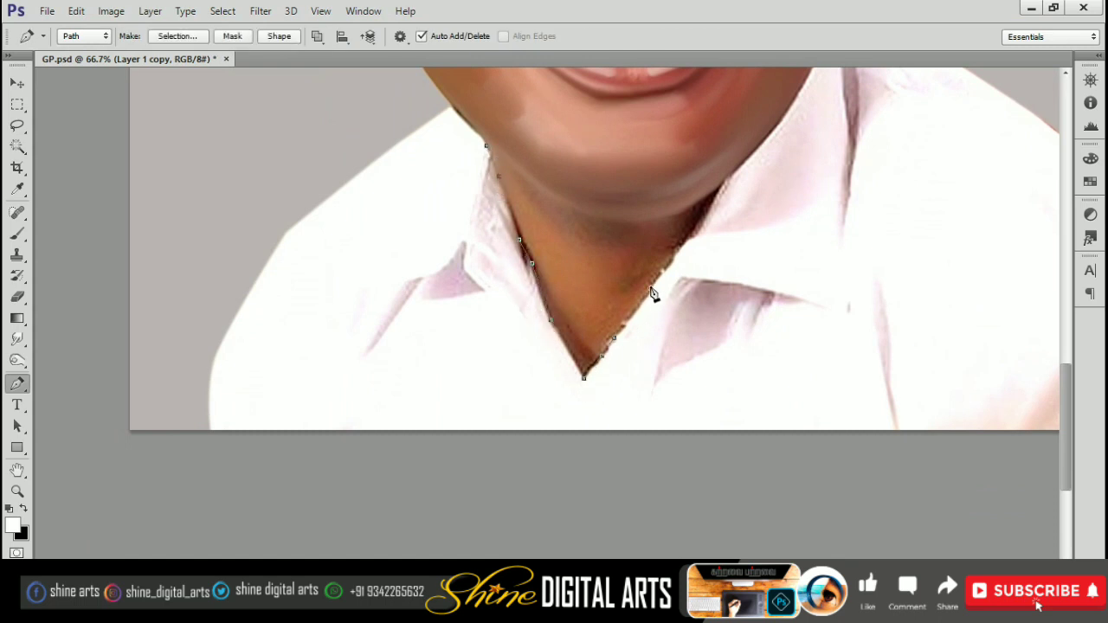
{"action": "scroll", "coordinate": [727, 186], "scroll_direction": "up", "scroll_amount": 3}
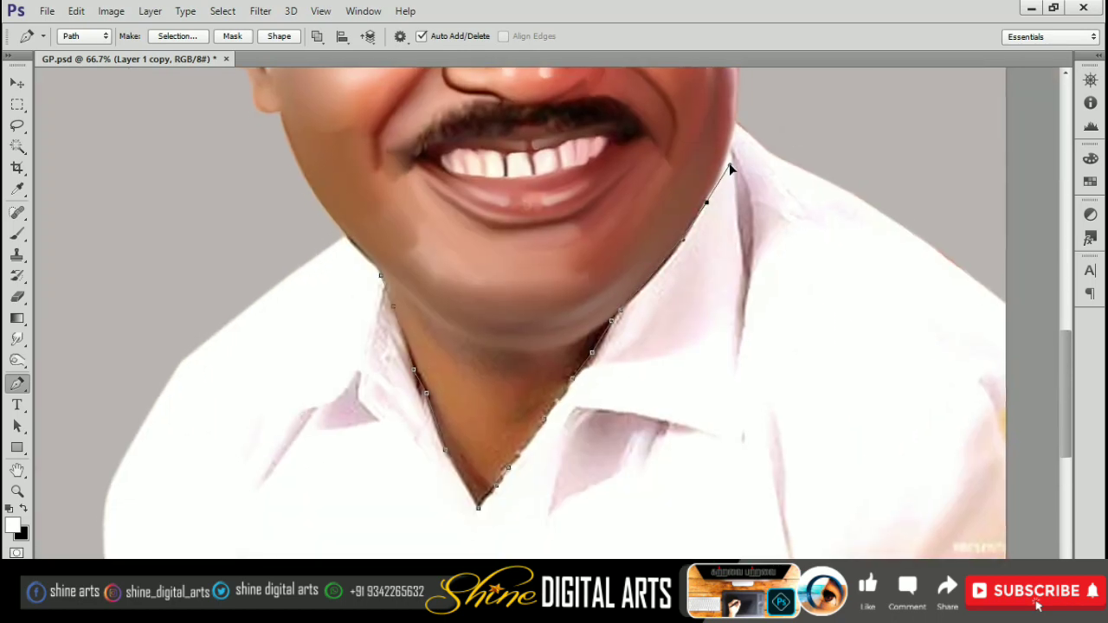
{"action": "key", "text": "ctrl+minus"}
{"action": "key", "text": "ctrl+minus"}
{"action": "key", "text": "ctrl+minus"}
{"action": "key", "text": "ctrl+minus"}
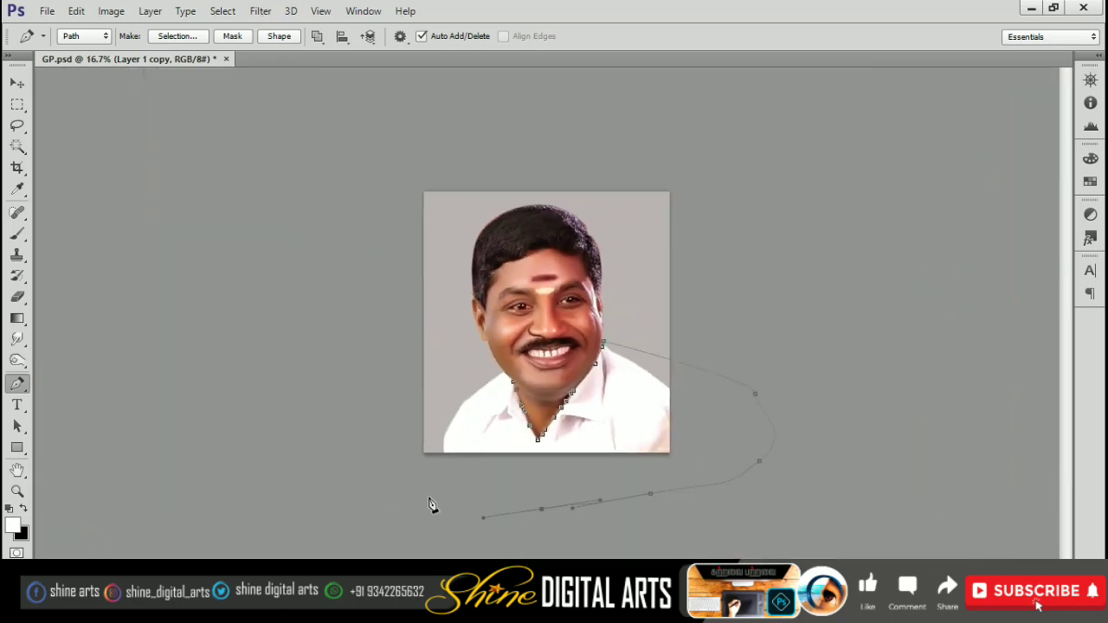
{"action": "key", "text": "ctrl+plus"}
{"action": "key", "text": "ctrl+plus"}
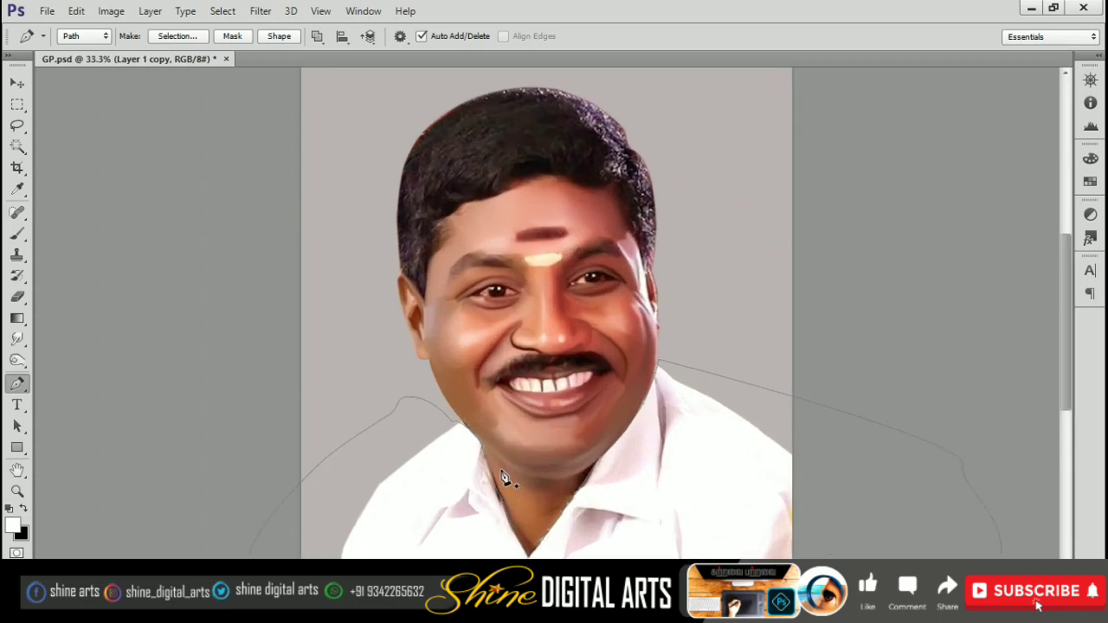
{"action": "key", "text": "ctrl+plus"}
{"action": "key", "text": "ctrl+plus"}
{"action": "key", "text": "ctrl+plus"}
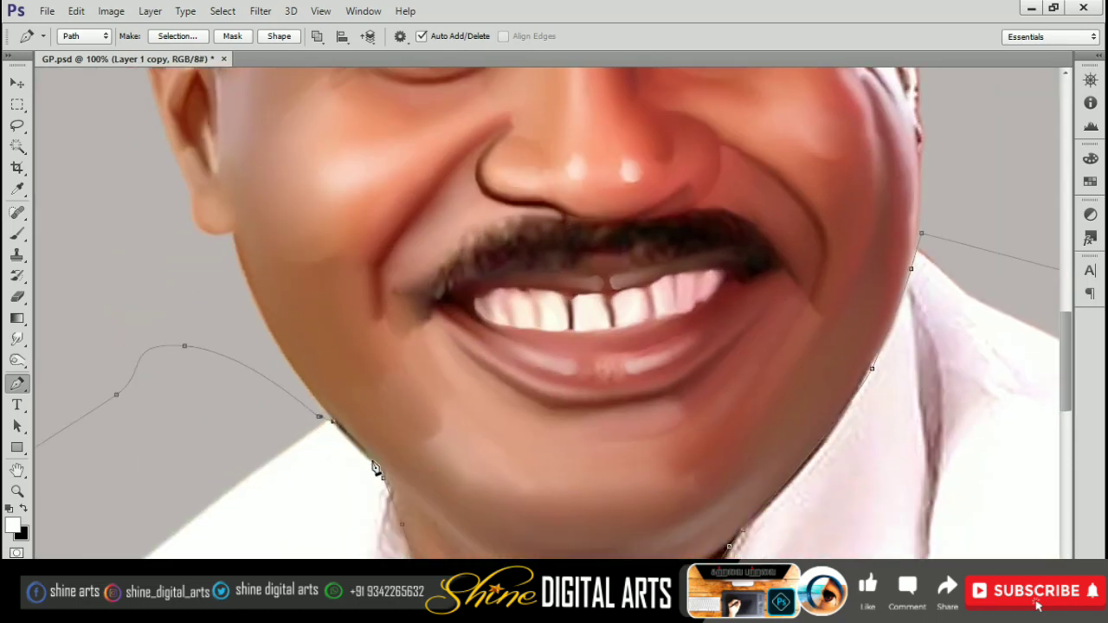
- Load the path as a selection and copy it onto new Layer 3
{"action": "key", "text": "ctrl+Return"}
{"action": "key", "text": "m"}
{"action": "right_click", "coordinate": [658, 379]}
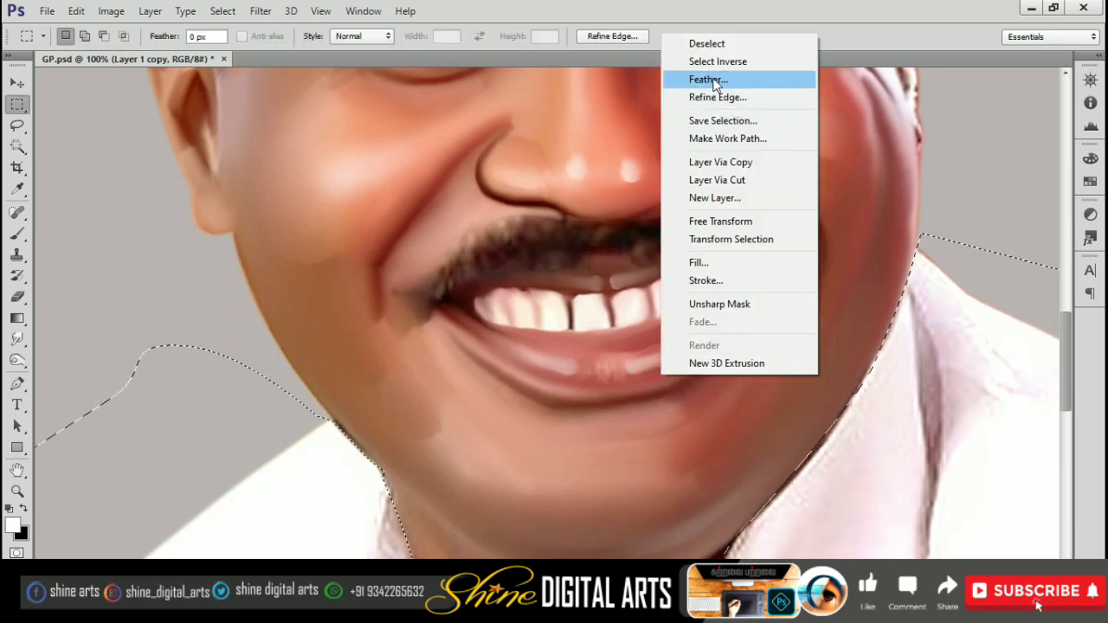
{"action": "left_click", "coordinate": [717, 80]}
{"action": "key", "text": "ctrl+j"}
- Make Layer 1 copy the working layer again with the Smudge tool active
{"action": "key", "text": "v"}
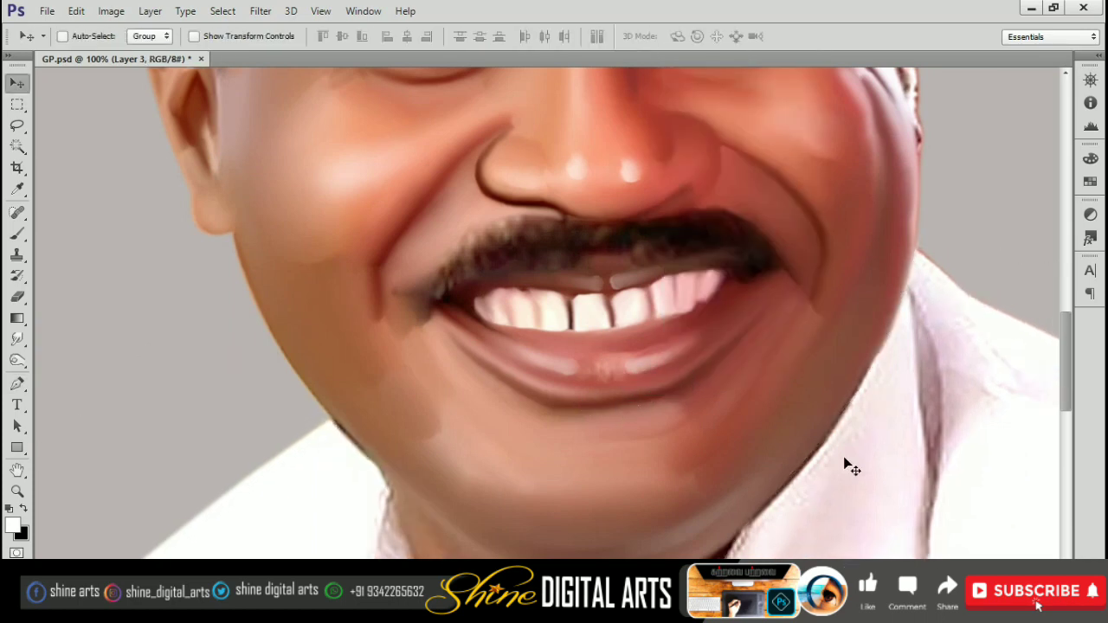
{"action": "mouse_move", "coordinate": [665, 379]}
{"action": "left_mouse_down"}
{"action": "mouse_move", "coordinate": [705, 408]}
{"action": "mouse_move", "coordinate": [749, 110]}
{"action": "left_mouse_up"}
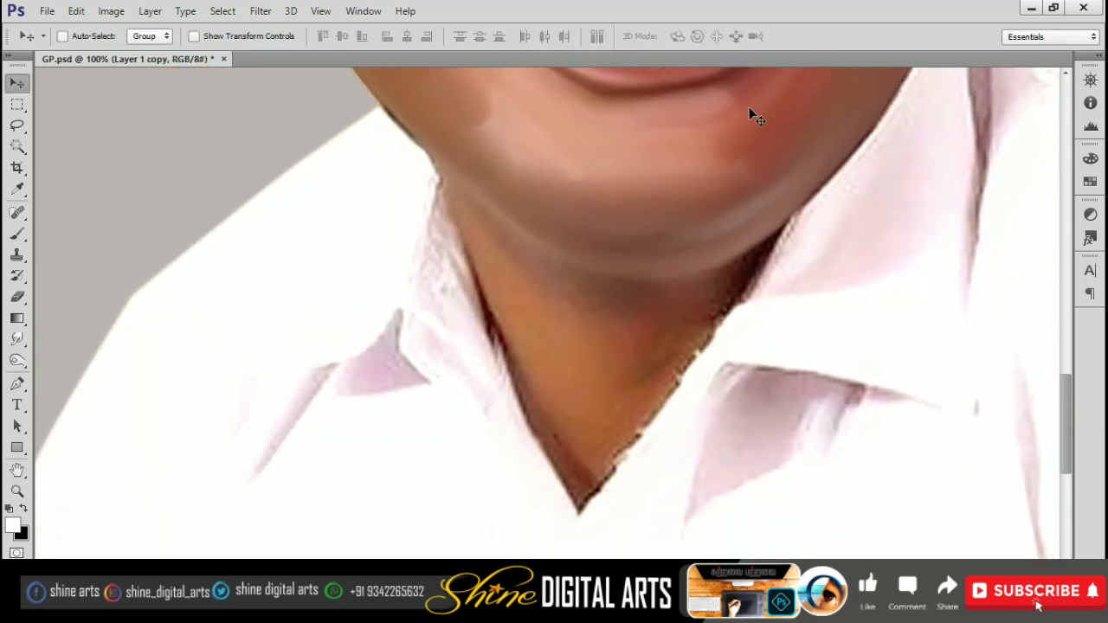
{"action": "left_click", "coordinate": [18, 339]}
{"action": "scroll", "coordinate": [519, 359], "scroll_direction": "up", "scroll_amount": 2}
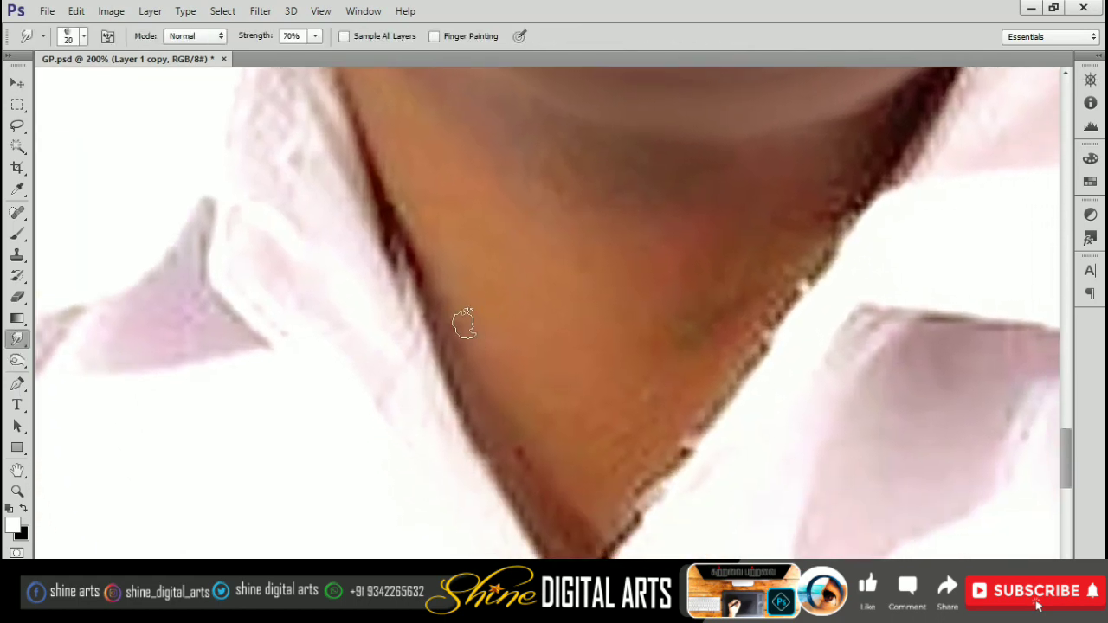
{"action": "scroll", "coordinate": [468, 327], "scroll_direction": "up", "scroll_amount": 2}
{"action": "scroll", "coordinate": [420, 223], "scroll_direction": "up", "scroll_amount": 2}
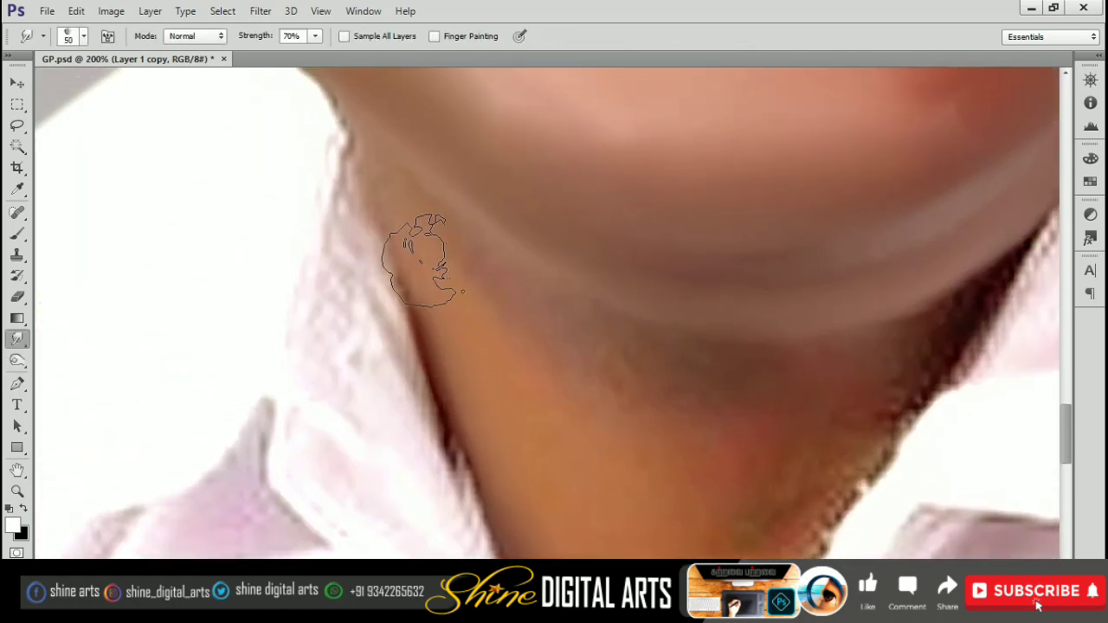
- Move over the jaw and neck, sizing the smudge brush with [ and ]
{"action": "key", "text": "bracketright"}
{"action": "scroll", "coordinate": [394, 221], "scroll_direction": "up", "scroll_amount": 2}
{"action": "scroll", "coordinate": [390, 216], "scroll_direction": "up", "scroll_amount": 3}
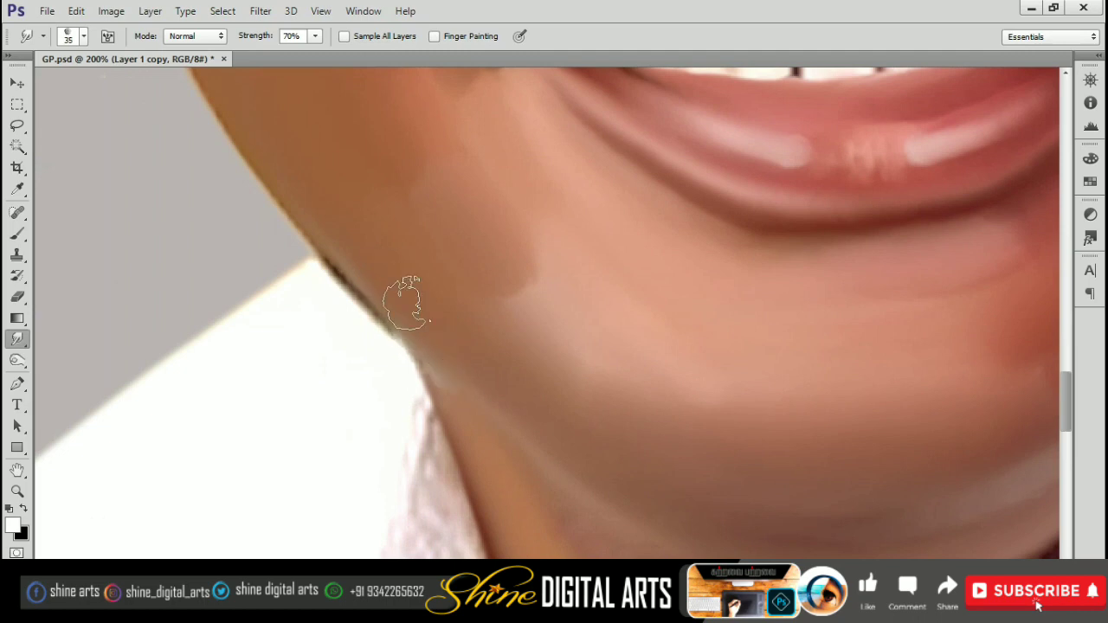
{"action": "scroll", "coordinate": [407, 233], "scroll_direction": "down", "scroll_amount": 3}
{"action": "key", "text": "bracketleft"}
{"action": "scroll", "coordinate": [588, 333], "scroll_direction": "down", "scroll_amount": 1}
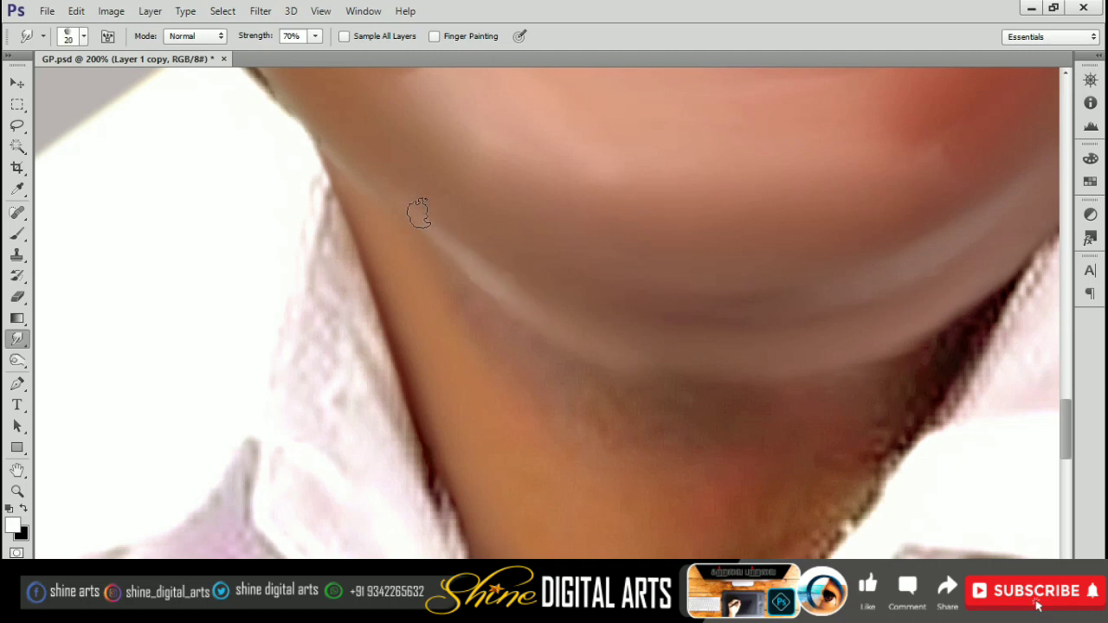
{"action": "scroll", "coordinate": [579, 357], "scroll_direction": "down", "scroll_amount": 5}
- Blend the dark neck shadow into the collar edge at 60% strength
{"action": "key", "text": "bracketright"}
{"action": "key", "text": "bracketright"}
{"action": "scroll", "coordinate": [475, 207], "scroll_direction": "down", "scroll_amount": 1}
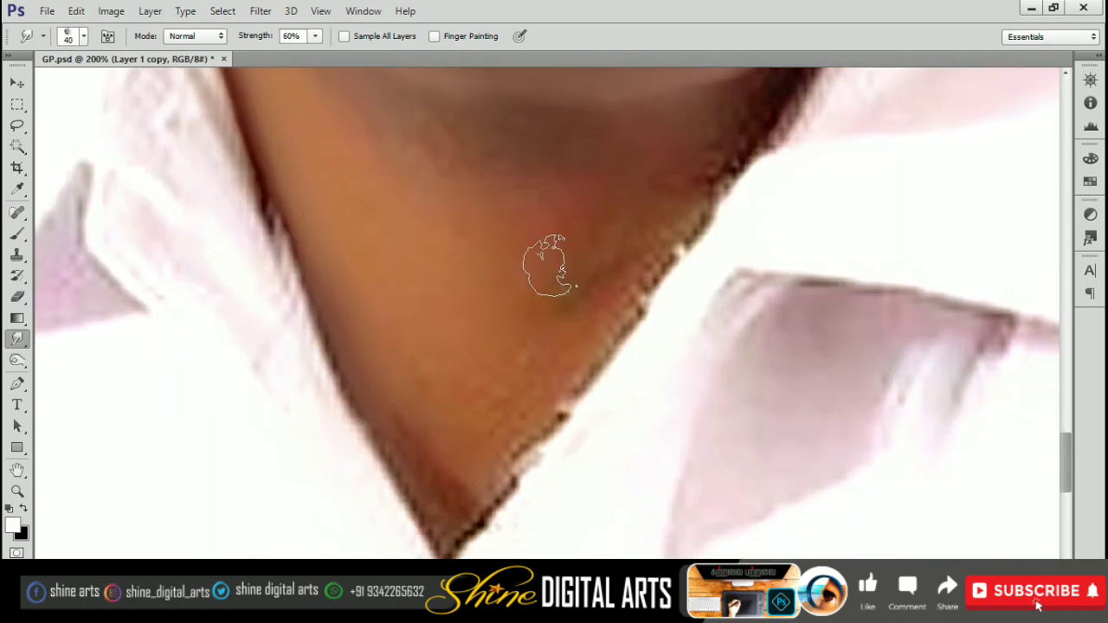
{"action": "key", "text": "bracketright"}
{"action": "key", "text": "bracketright"}
{"action": "key", "text": "bracketright"}
{"action": "scroll", "coordinate": [522, 450], "scroll_direction": "down", "scroll_amount": 1}
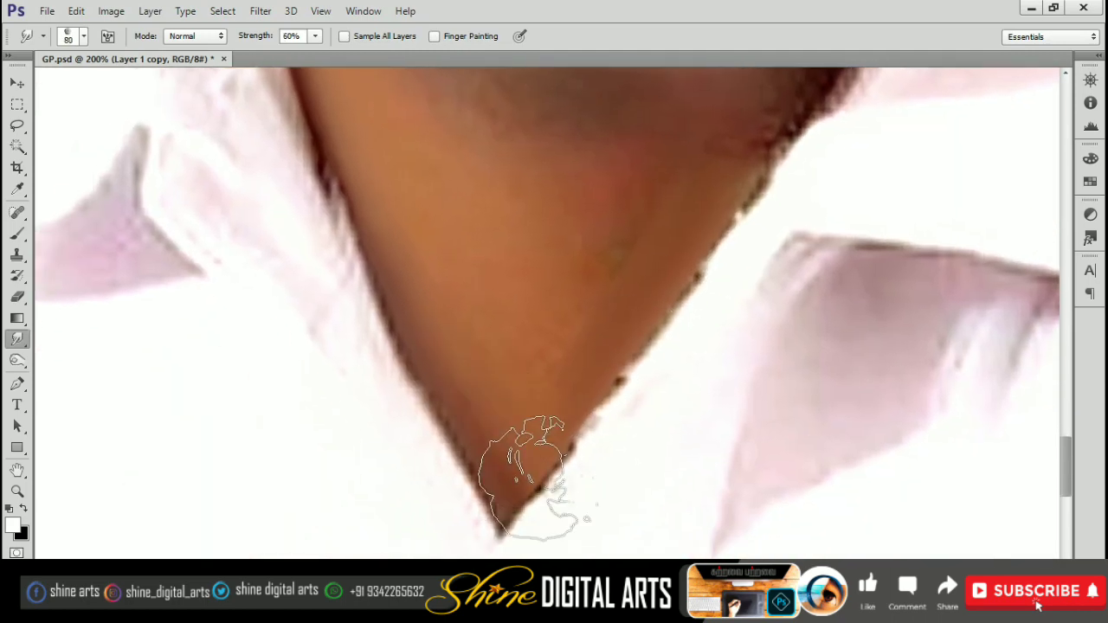
{"action": "key", "text": "bracketleft"}
{"action": "key", "text": "bracketleft"}
{"action": "key", "text": "bracketleft"}
{"action": "scroll", "coordinate": [580, 420], "scroll_direction": "up", "scroll_amount": 2}
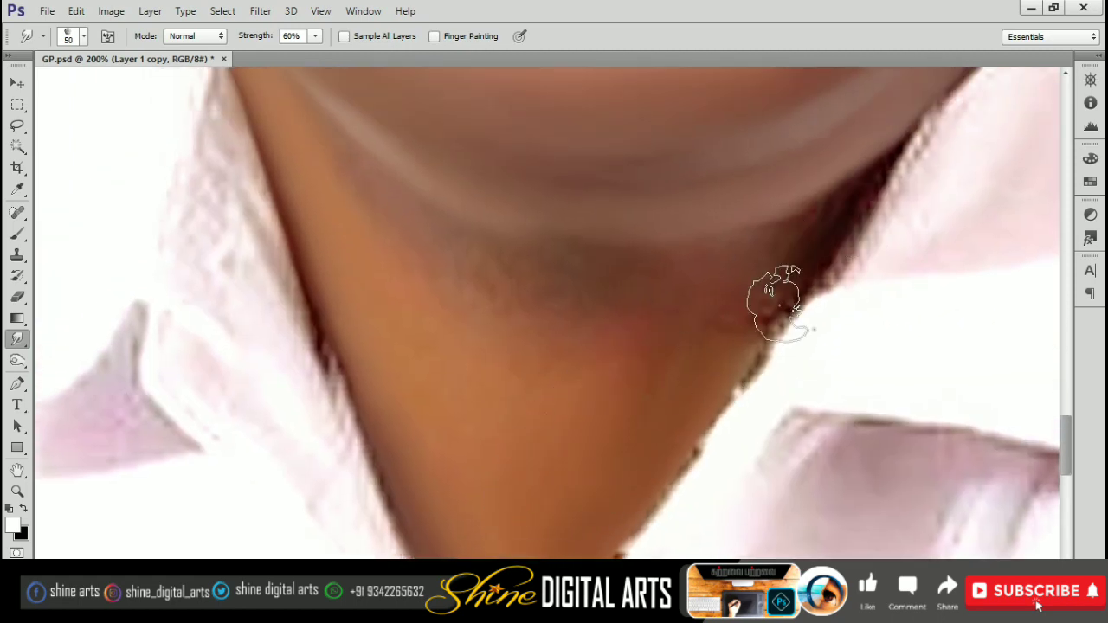
{"action": "left_click_drag", "start_coordinate": [776, 303], "coordinate": [788, 251]}
- Smooth the skin tones further down the neck with a resized brush
{"action": "key", "text": "bracketleft"}
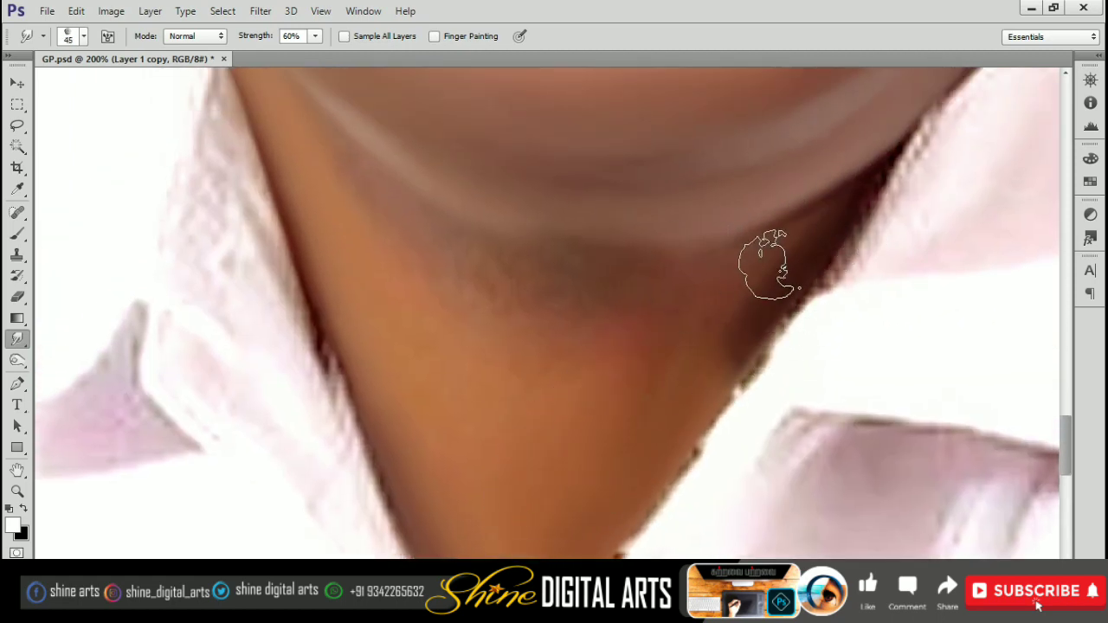
{"action": "scroll", "coordinate": [779, 247], "scroll_direction": "down", "scroll_amount": 1}
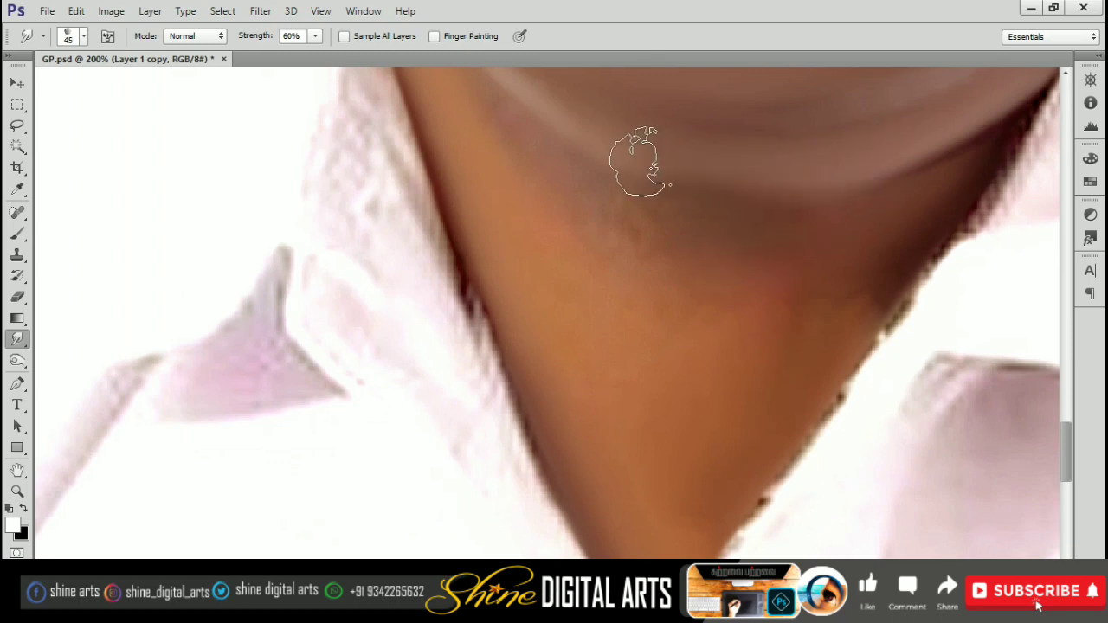
{"action": "left_click_drag", "start_coordinate": [640, 162], "coordinate": [660, 277]}
{"action": "key", "text": "bracketright"}
{"action": "mouse_move", "coordinate": [508, 185]}
{"action": "left_mouse_down"}
{"action": "mouse_move", "coordinate": [546, 372]}
{"action": "mouse_move", "coordinate": [655, 290]}
{"action": "mouse_move", "coordinate": [550, 243]}
{"action": "left_mouse_up"}
{"action": "key", "text": "bracketright"}
{"action": "key", "text": "bracketright"}
{"action": "key", "text": "bracketright"}
{"action": "key", "text": "bracketright"}
{"action": "key", "text": "bracketright"}
{"action": "key", "text": "bracketright"}
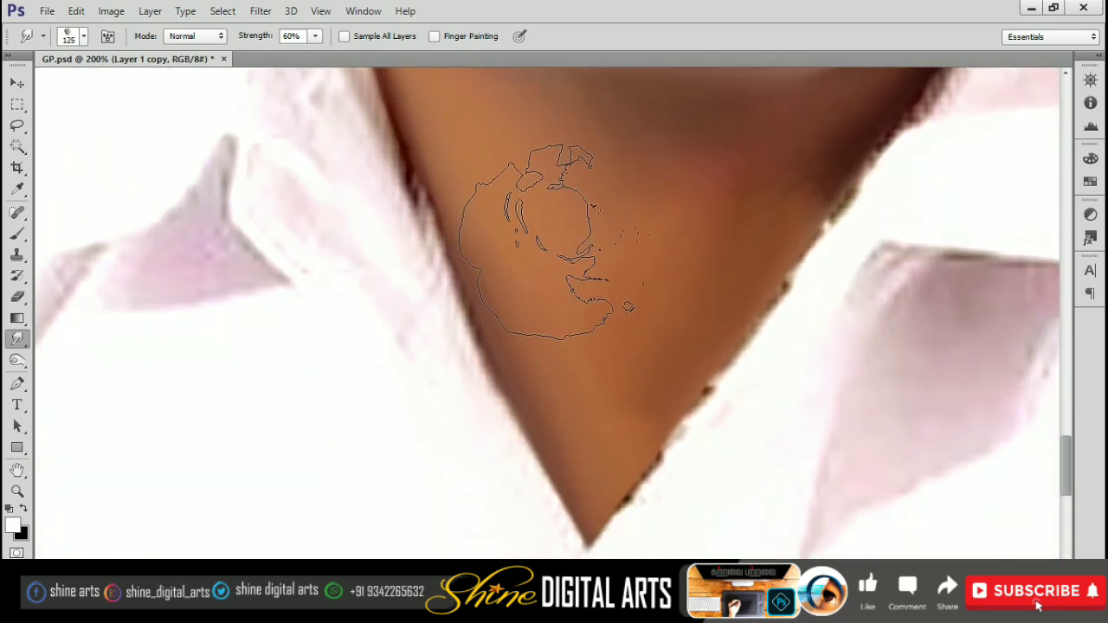
{"action": "key", "text": "bracketleft"}
{"action": "key", "text": "bracketleft"}
- Refine the neck blending with progressively smaller brush sizes
{"action": "scroll", "coordinate": [675, 338], "scroll_direction": "up", "scroll_amount": 2}
{"action": "key", "text": "bracketleft"}
{"action": "key", "text": "bracketleft"}
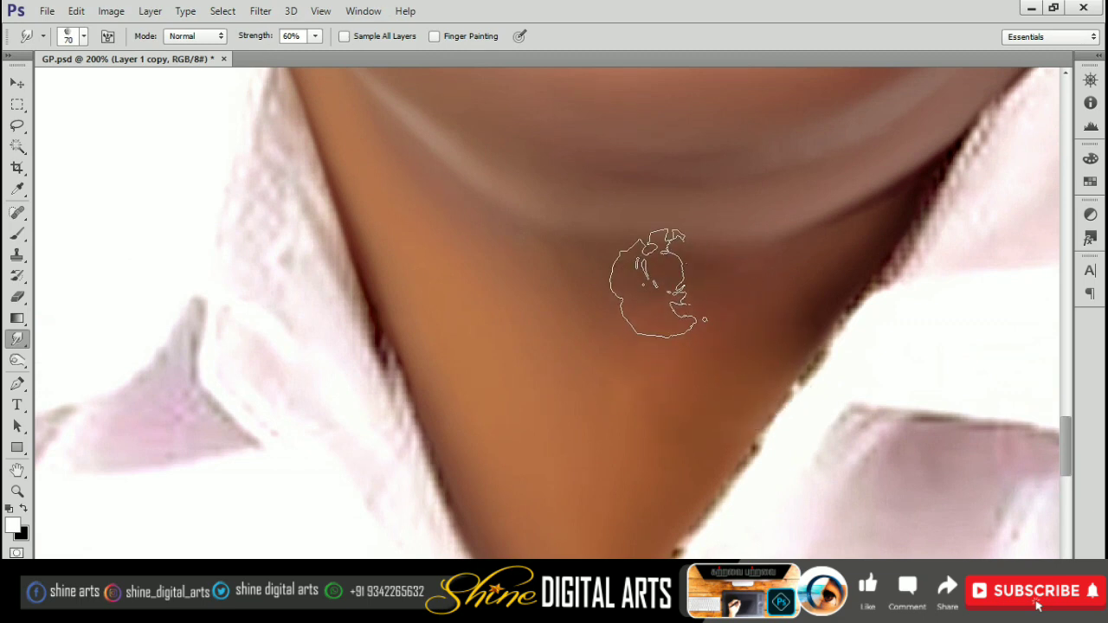
{"action": "scroll", "coordinate": [657, 284], "scroll_direction": "up", "scroll_amount": 2}
{"action": "key", "text": "bracketleft"}
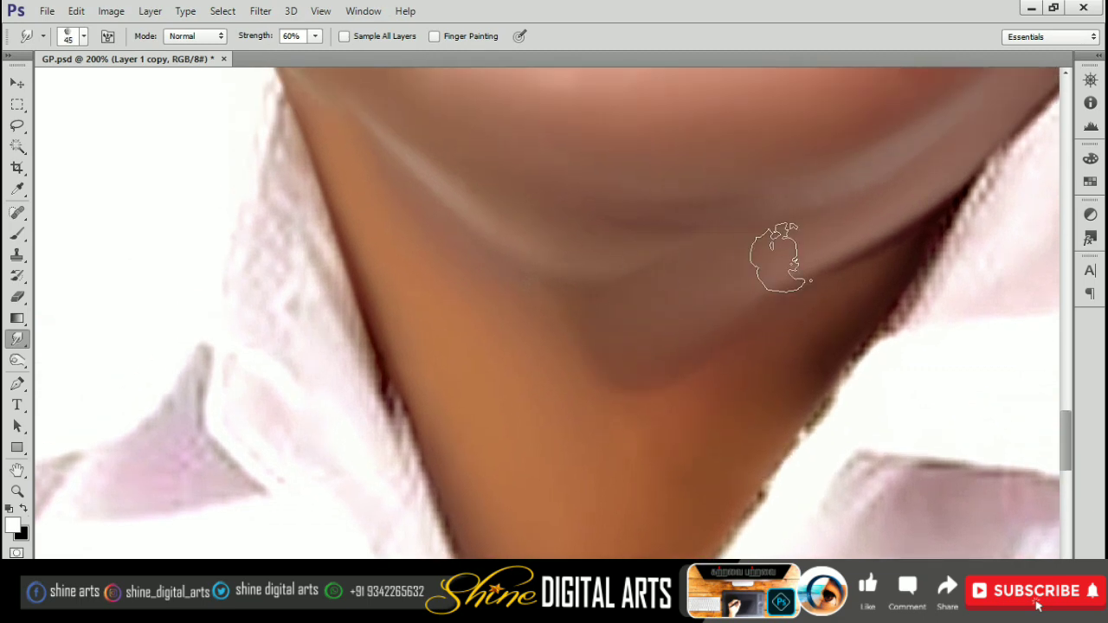
{"action": "scroll", "coordinate": [567, 328], "scroll_direction": "up", "scroll_amount": 2}
{"action": "key", "text": "bracketleft"}
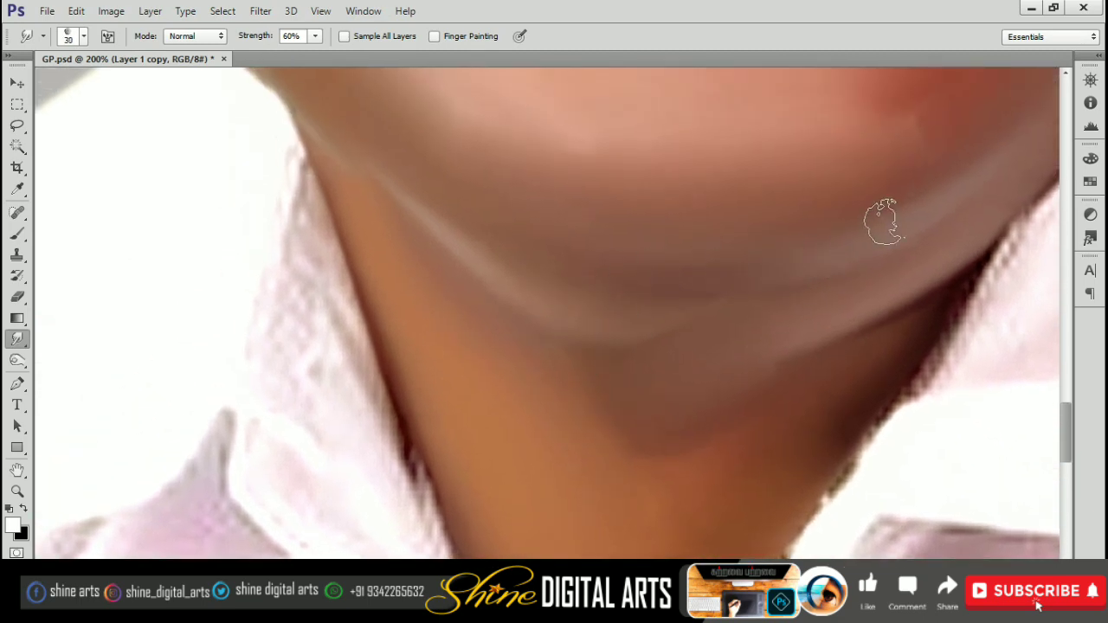
- Zoom out to check the chin and collar together
{"action": "key", "text": "ctrl+0"}
{"action": "key", "text": "ctrl+plus"}
{"action": "key", "text": "ctrl+plus"}
{"action": "key", "text": "ctrl+plus"}
{"action": "key", "text": "bracketleft"}
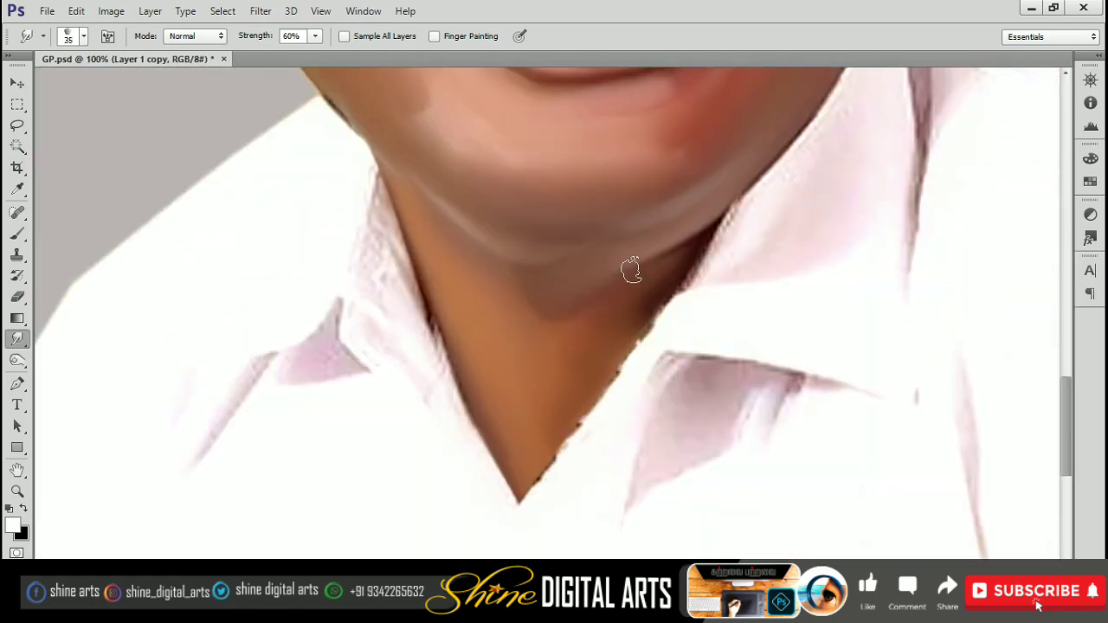
{"action": "key", "text": "ctrl+minus"}
{"action": "key", "text": "bracketright"}
- Select Layer 3 from the canvas and return to the Smudge tool
{"action": "key", "text": "v"}
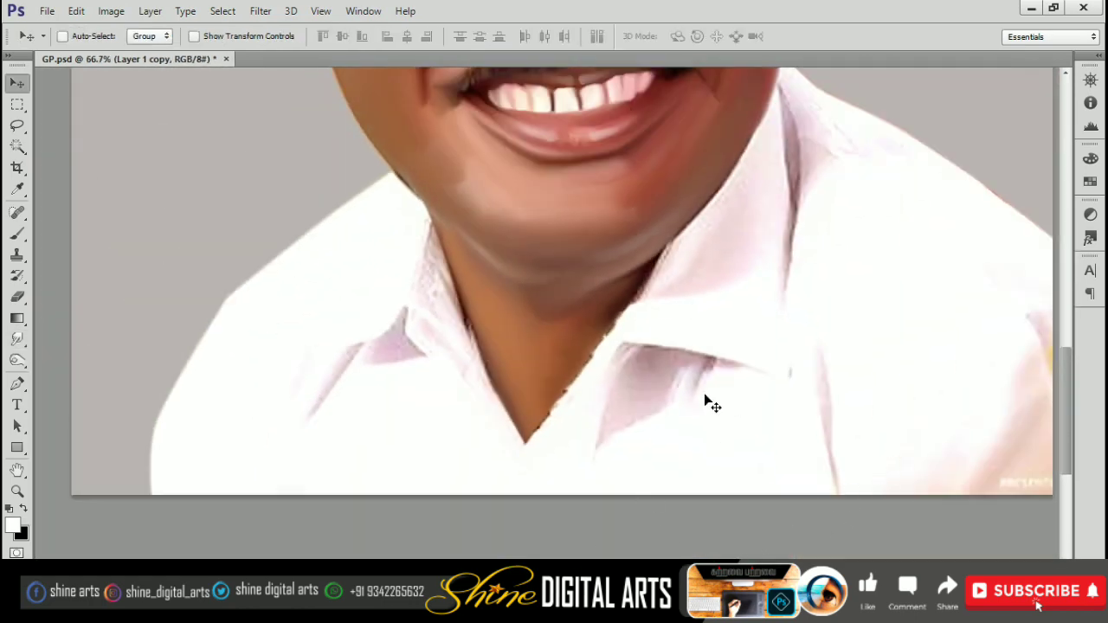
{"action": "right_click", "coordinate": [704, 393]}
{"action": "left_click", "coordinate": [745, 407]}
{"action": "scroll", "coordinate": [684, 484], "scroll_direction": "left", "scroll_amount": 2}
{"action": "key", "text": "ctrl+plus"}
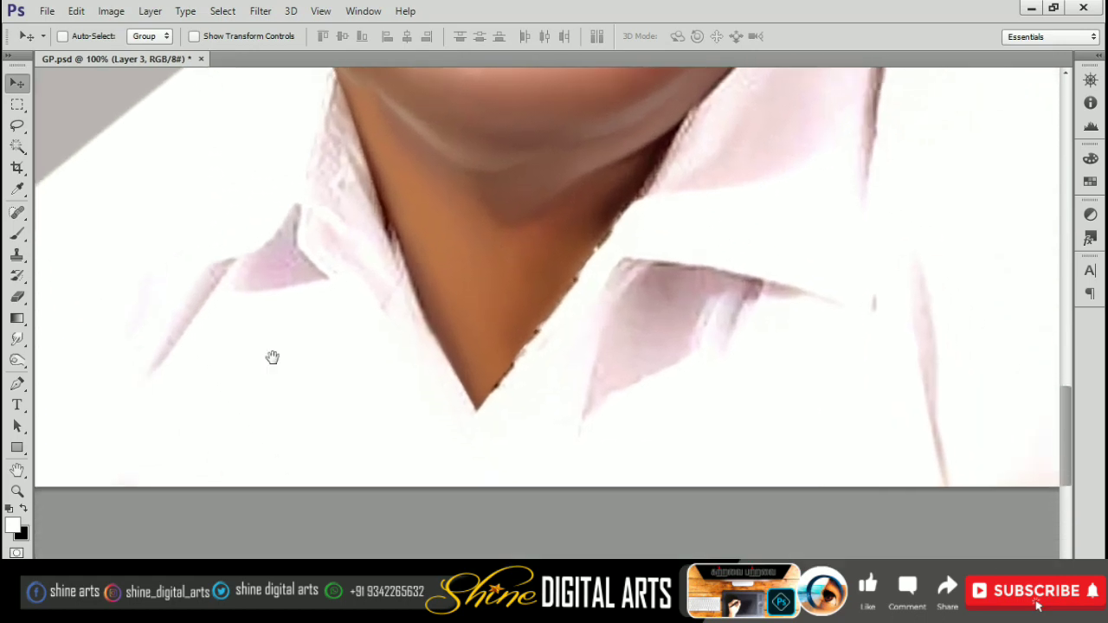
{"action": "key", "text": "r"}
- Smudge the pink shadows on the left collar, resizing the brush with [ and ]
{"action": "left_click_drag", "start_coordinate": [503, 280], "coordinate": [463, 336]}
{"action": "key", "text": "bracketleft"}
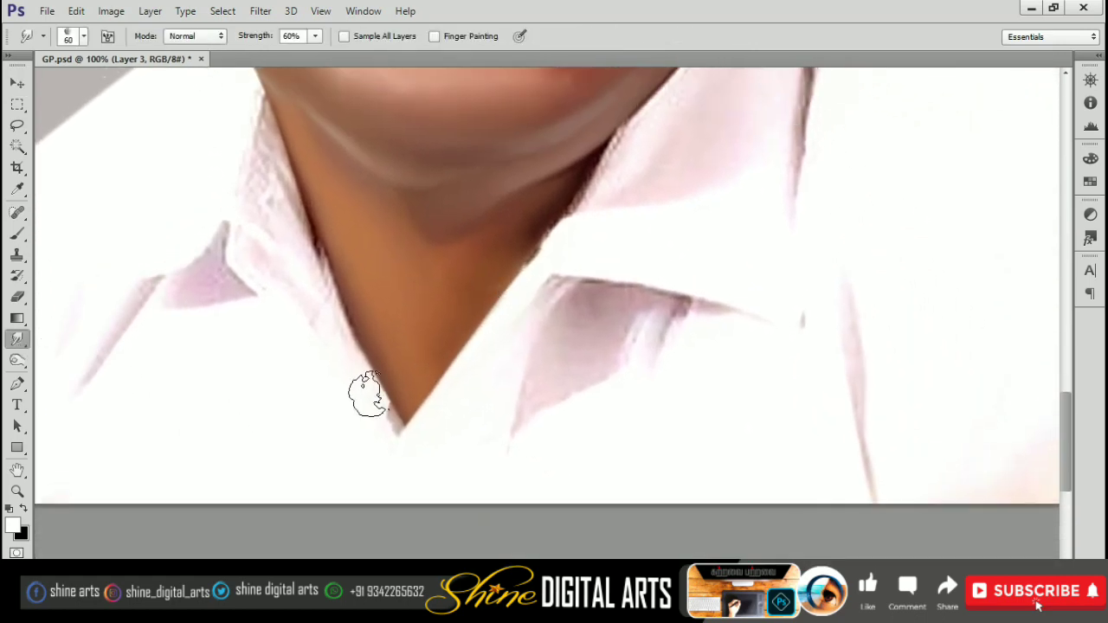
{"action": "key", "text": "bracketleft"}
{"action": "mouse_move", "coordinate": [558, 327]}
{"action": "left_mouse_down"}
{"action": "mouse_move", "coordinate": [608, 341]}
{"action": "mouse_move", "coordinate": [693, 290]}
{"action": "left_mouse_up"}
{"action": "scroll", "coordinate": [571, 325], "scroll_direction": "up", "scroll_amount": 2}
{"action": "key", "text": "bracketright"}
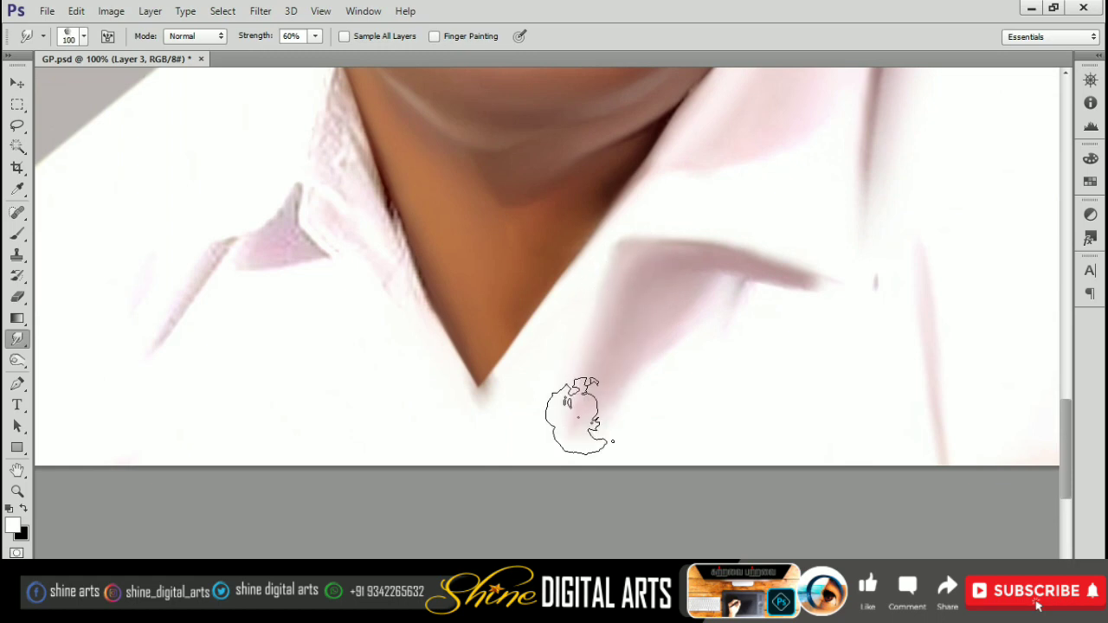
{"action": "left_click_drag", "start_coordinate": [596, 328], "coordinate": [679, 358]}
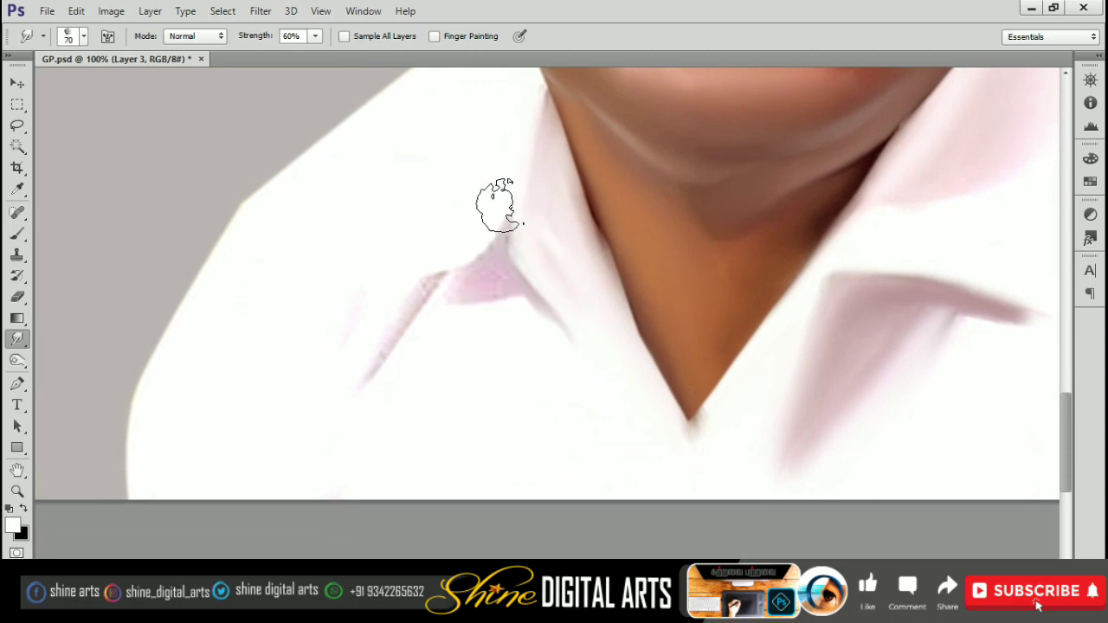
{"action": "key", "text": "bracketleft"}
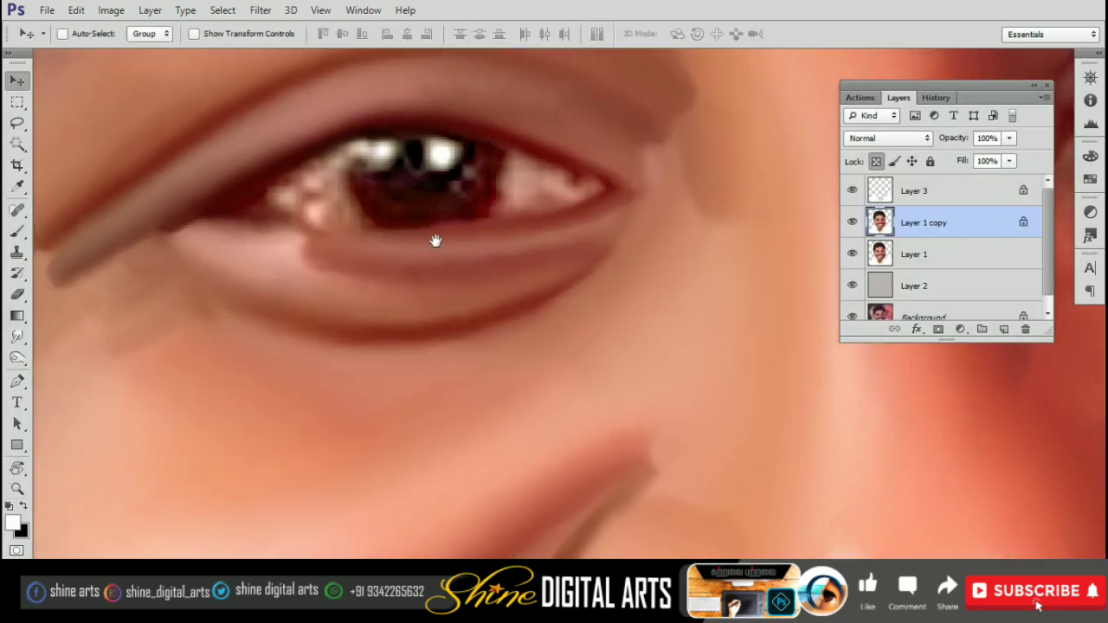
- Draw an elliptical marquee selection around the iris
{"action": "right_click", "coordinate": [18, 102]}
{"action": "left_click", "coordinate": [86, 121]}
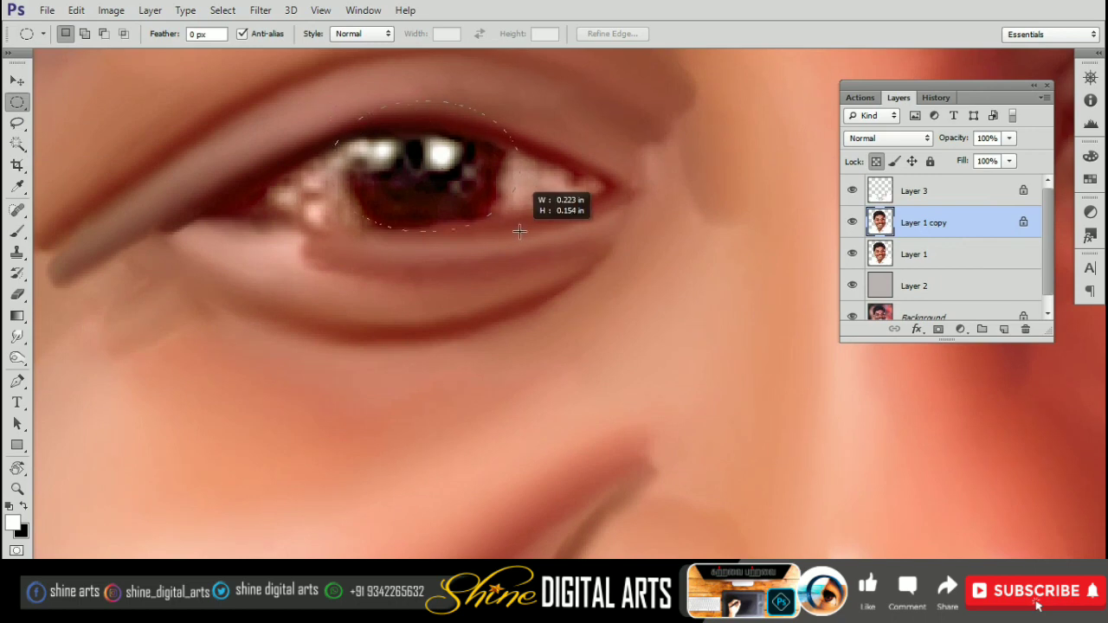
{"action": "mouse_move", "coordinate": [519, 232]}
{"action": "left_mouse_down"}
{"action": "mouse_move", "coordinate": [506, 235]}
{"action": "mouse_move", "coordinate": [466, 209]}
{"action": "left_mouse_up"}
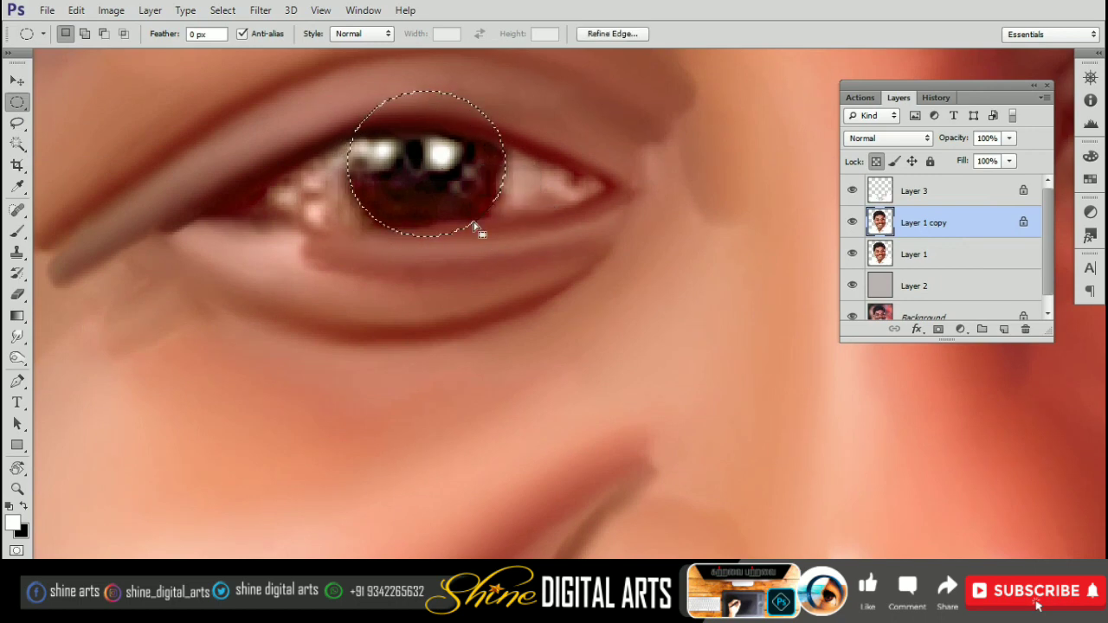
- Smudge dark red over the iris's light patch and darken its middle
{"action": "key", "text": "r"}
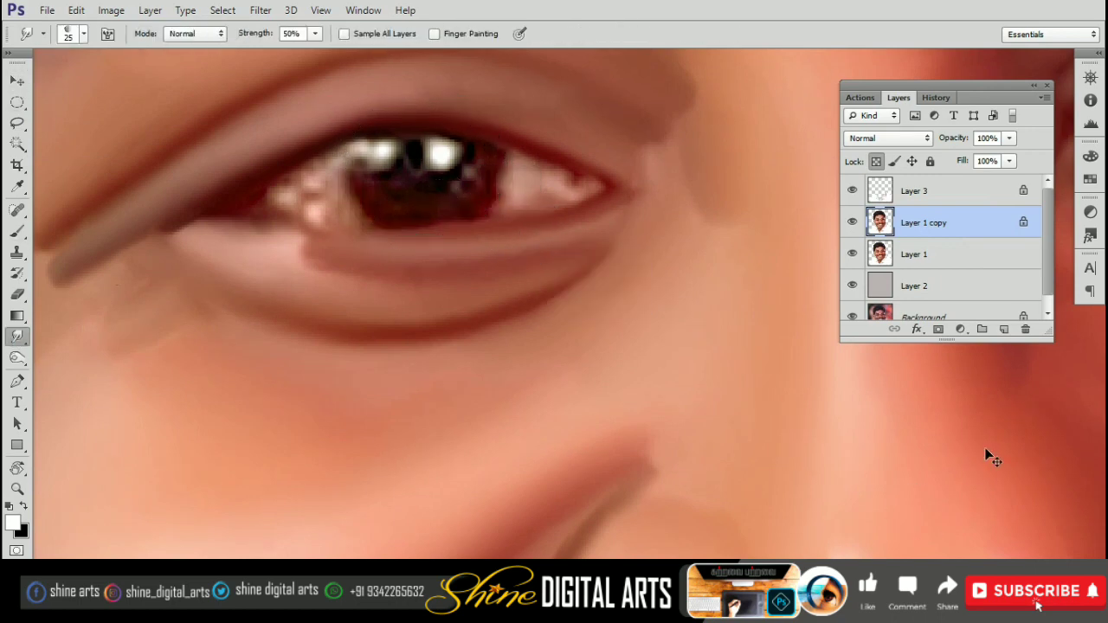
{"action": "scroll", "coordinate": [603, 462], "scroll_direction": "down", "scroll_amount": 2}
{"action": "scroll", "coordinate": [484, 294], "scroll_direction": "up", "scroll_amount": 2}
{"action": "key", "text": "bracketleft"}
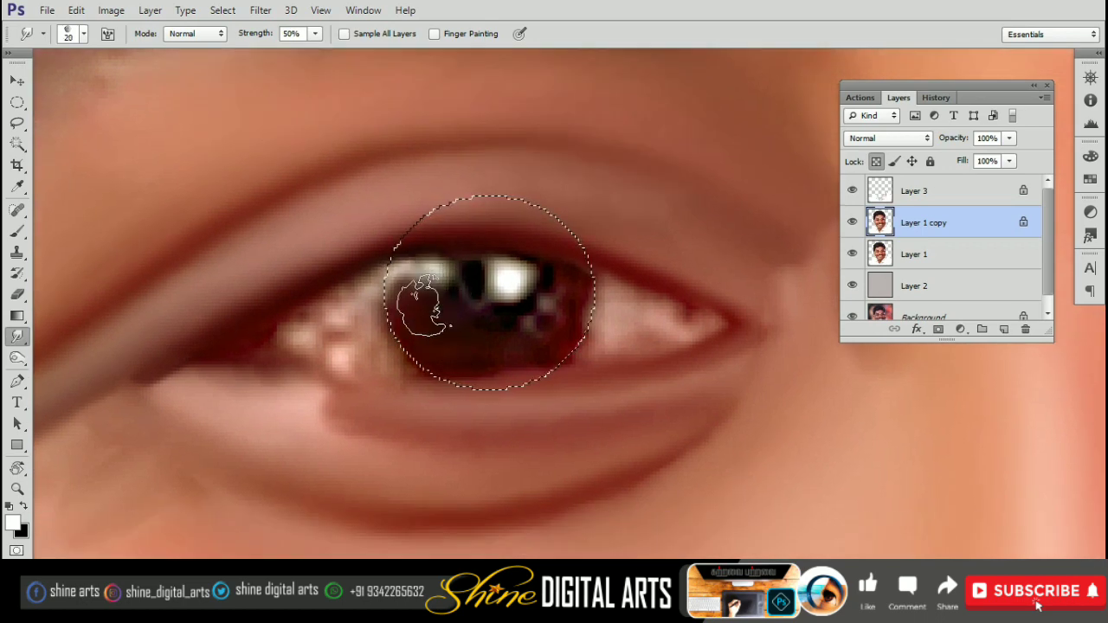
{"action": "left_click_drag", "start_coordinate": [423, 305], "coordinate": [416, 308]}
{"action": "key", "text": "bracketleft"}
{"action": "left_click_drag", "start_coordinate": [431, 294], "coordinate": [430, 272]}
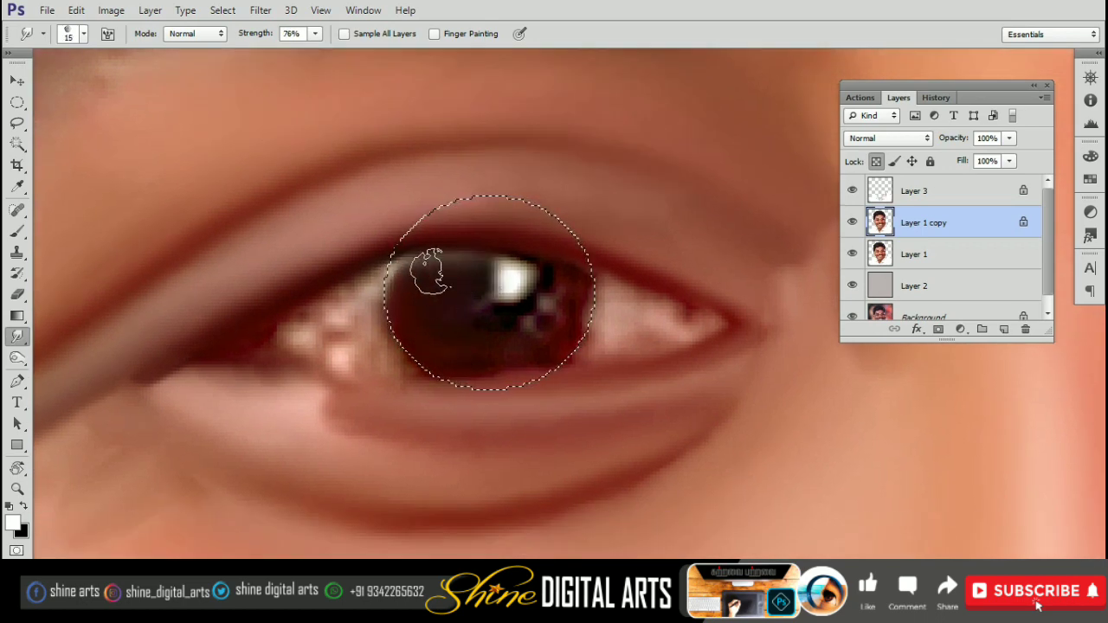
- Feather the iris selection by 1 pixel
{"action": "key", "text": "m"}
{"action": "right_click", "coordinate": [464, 247]}
{"action": "left_click", "coordinate": [524, 291]}
{"action": "type", "text": "1"}
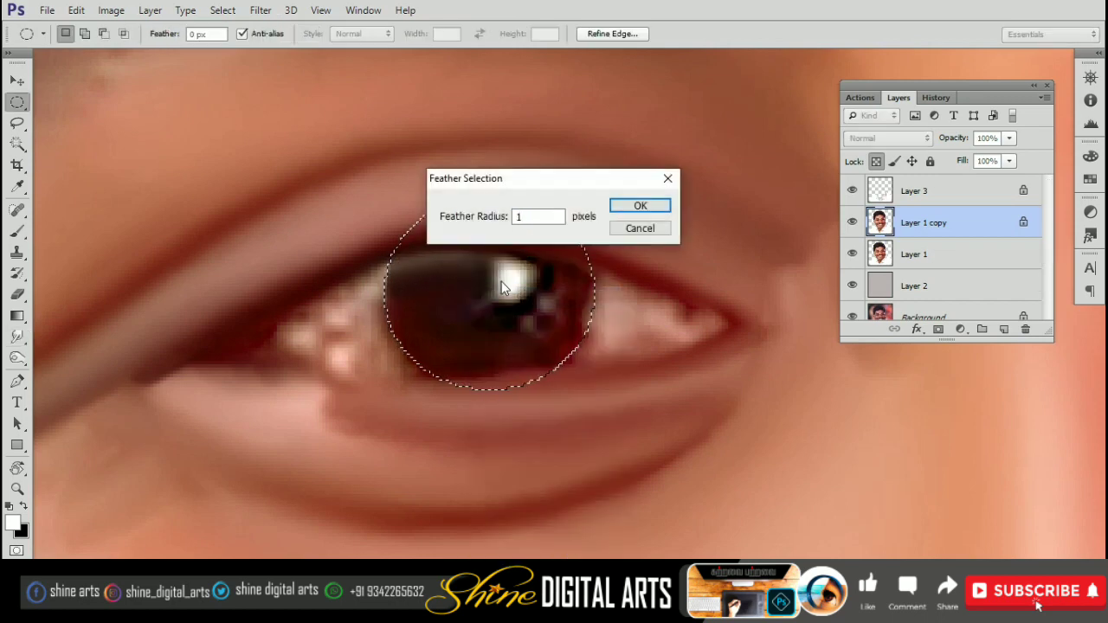
{"action": "key", "text": "Return"}
- With black as foreground, smudge the pupil into a solid black disc
{"action": "key", "text": "r"}
{"action": "mouse_move", "coordinate": [512, 277]}
{"action": "left_mouse_down"}
{"action": "mouse_move", "coordinate": [562, 318]}
{"action": "mouse_move", "coordinate": [477, 297]}
{"action": "mouse_move", "coordinate": [549, 289]}
{"action": "mouse_move", "coordinate": [559, 336]}
{"action": "mouse_move", "coordinate": [434, 289]}
{"action": "mouse_move", "coordinate": [494, 321]}
{"action": "mouse_move", "coordinate": [507, 309]}
{"action": "mouse_move", "coordinate": [446, 286]}
{"action": "mouse_move", "coordinate": [542, 294]}
{"action": "mouse_move", "coordinate": [414, 282]}
{"action": "mouse_move", "coordinate": [507, 279]}
{"action": "mouse_move", "coordinate": [428, 247]}
{"action": "mouse_move", "coordinate": [565, 307]}
{"action": "mouse_move", "coordinate": [481, 337]}
{"action": "mouse_move", "coordinate": [432, 303]}
{"action": "mouse_move", "coordinate": [475, 350]}
{"action": "left_mouse_up"}
{"action": "key", "text": "]"}
{"action": "key", "text": "x"}
{"action": "key", "text": "bracketleft"}
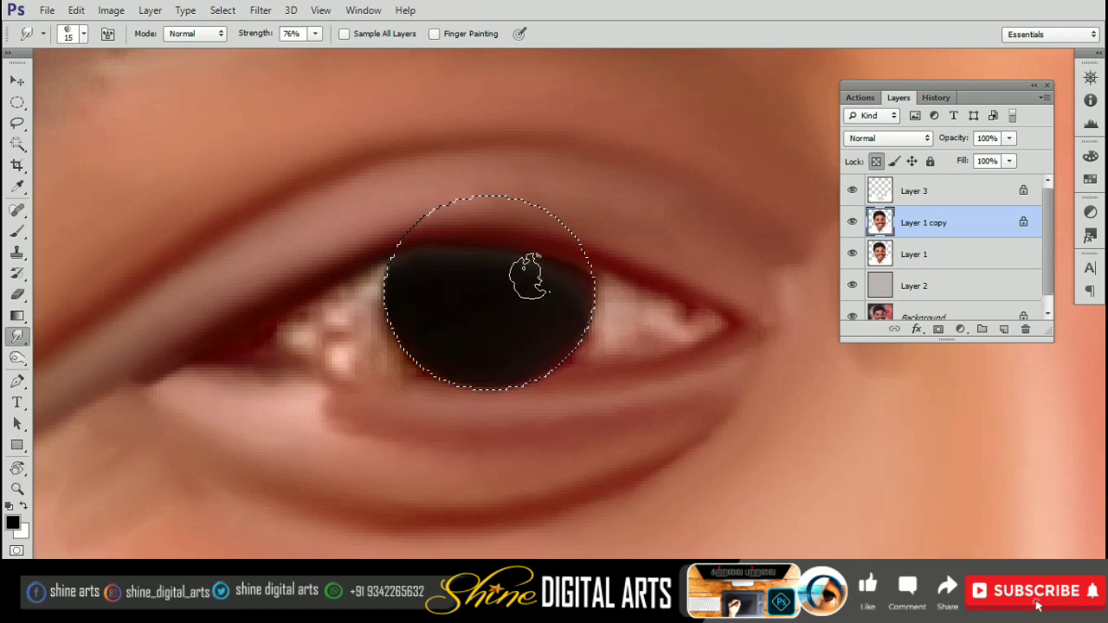
{"action": "mouse_move", "coordinate": [419, 264]}
{"action": "left_mouse_down"}
{"action": "mouse_move", "coordinate": [557, 292]}
{"action": "mouse_move", "coordinate": [378, 316]}
{"action": "left_mouse_up"}
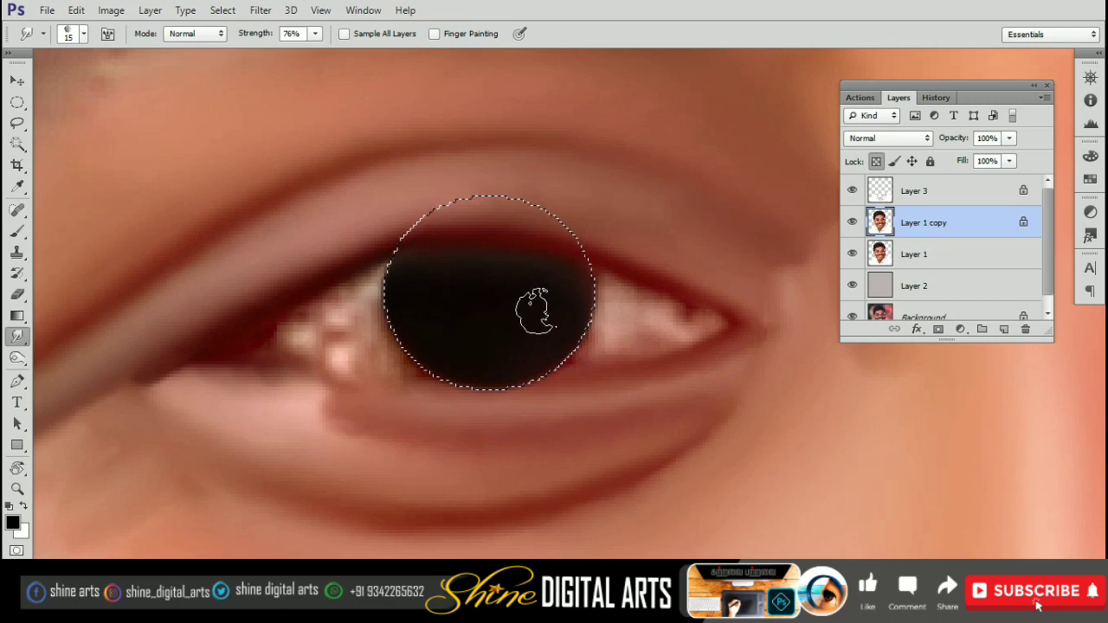
{"action": "left_click_drag", "start_coordinate": [552, 319], "coordinate": [567, 330]}
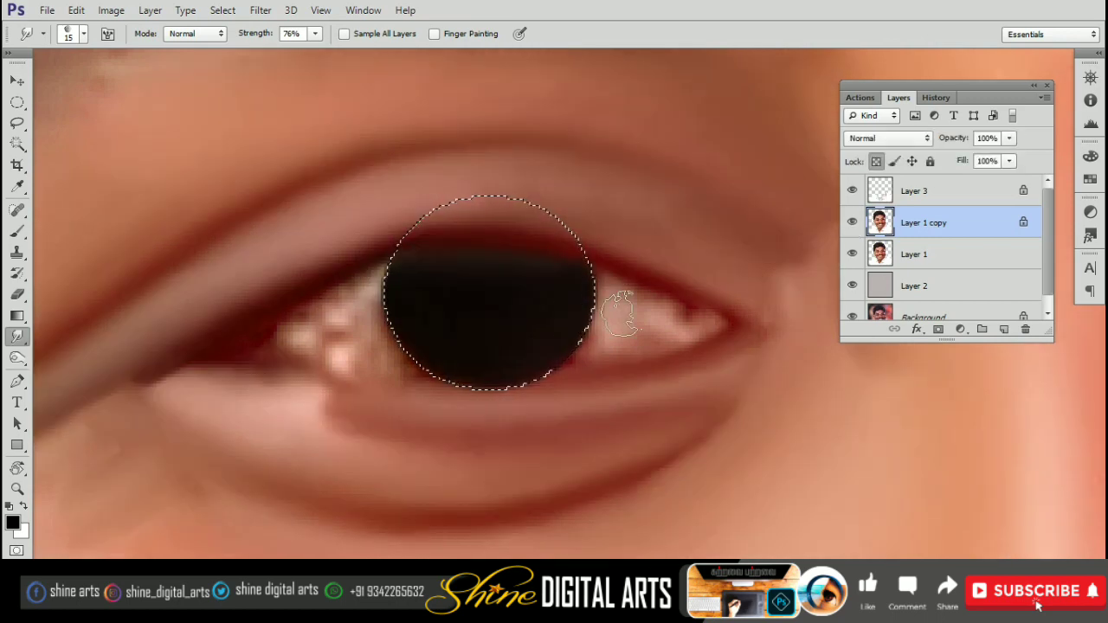
- Toggle Layer 1 copy to compare, and set the brush to 10
{"action": "left_click", "coordinate": [853, 222]}
{"action": "left_click", "coordinate": [853, 222]}
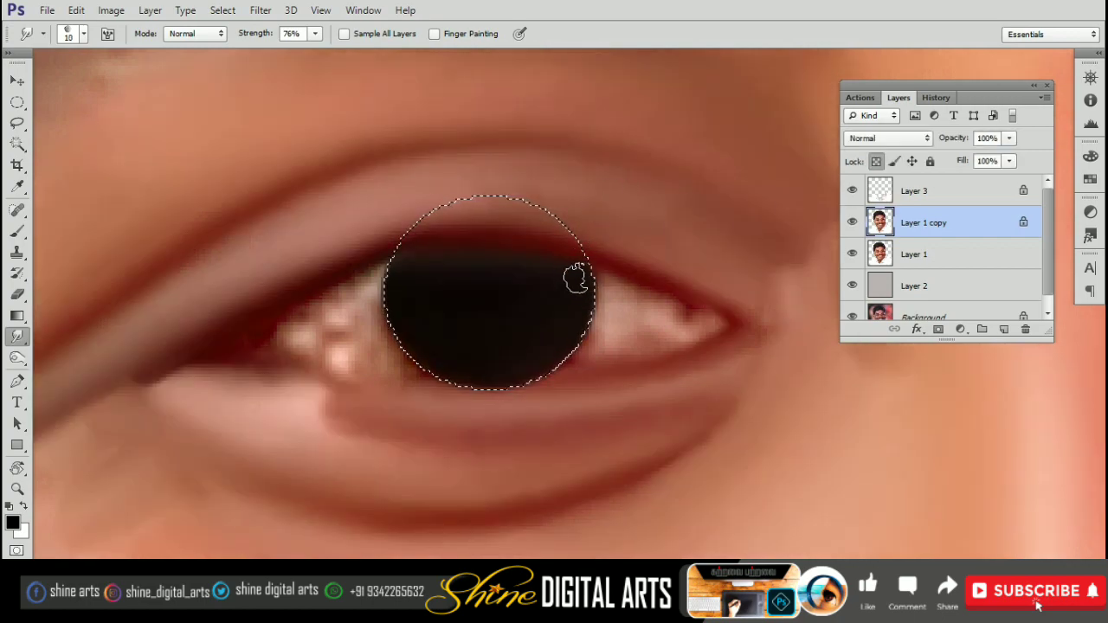
{"action": "key", "text": "bracketleft"}
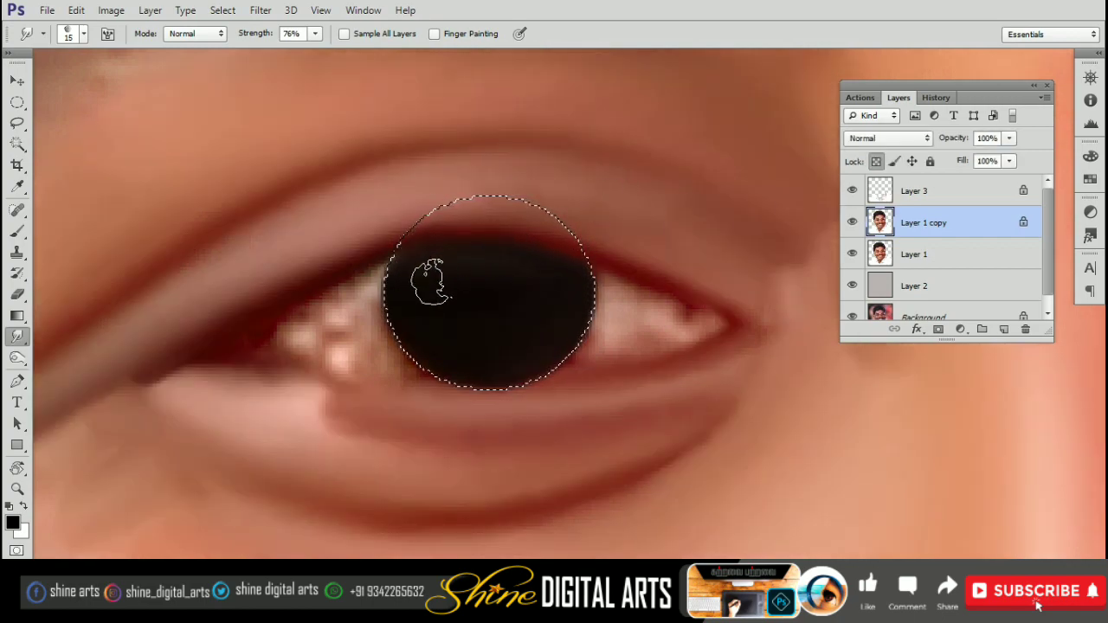
{"action": "key", "text": "ctrl+minus"}
{"action": "key", "text": "ctrl+minus"}
{"action": "key", "text": "ctrl+minus"}
{"action": "key", "text": "ctrl+plus"}
{"action": "key", "text": "ctrl+plus"}
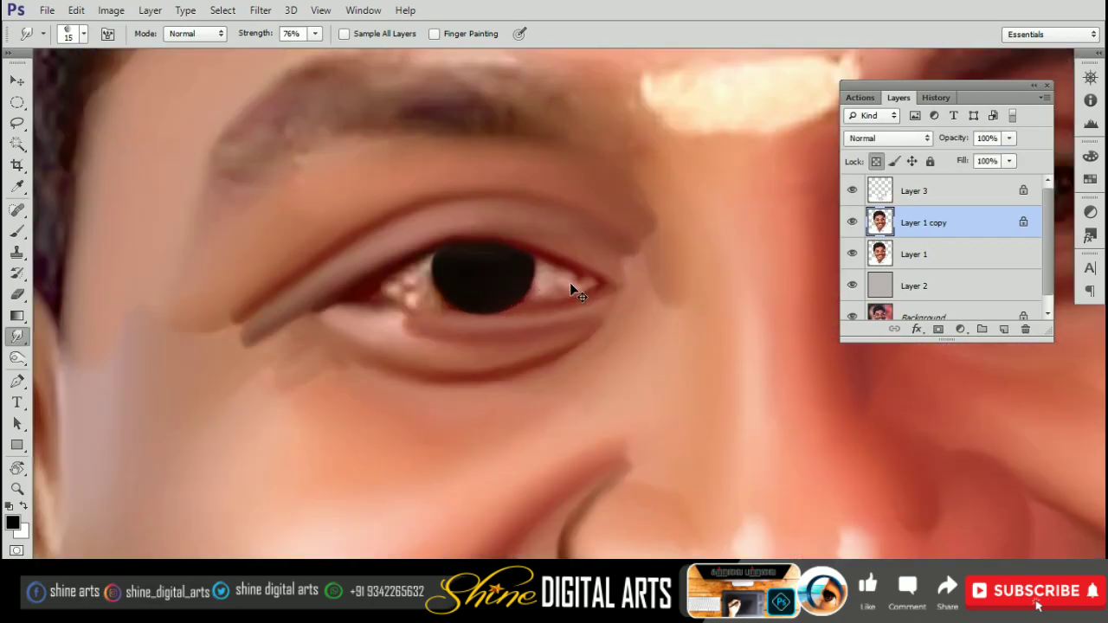
{"action": "key", "text": "ctrl+plus"}
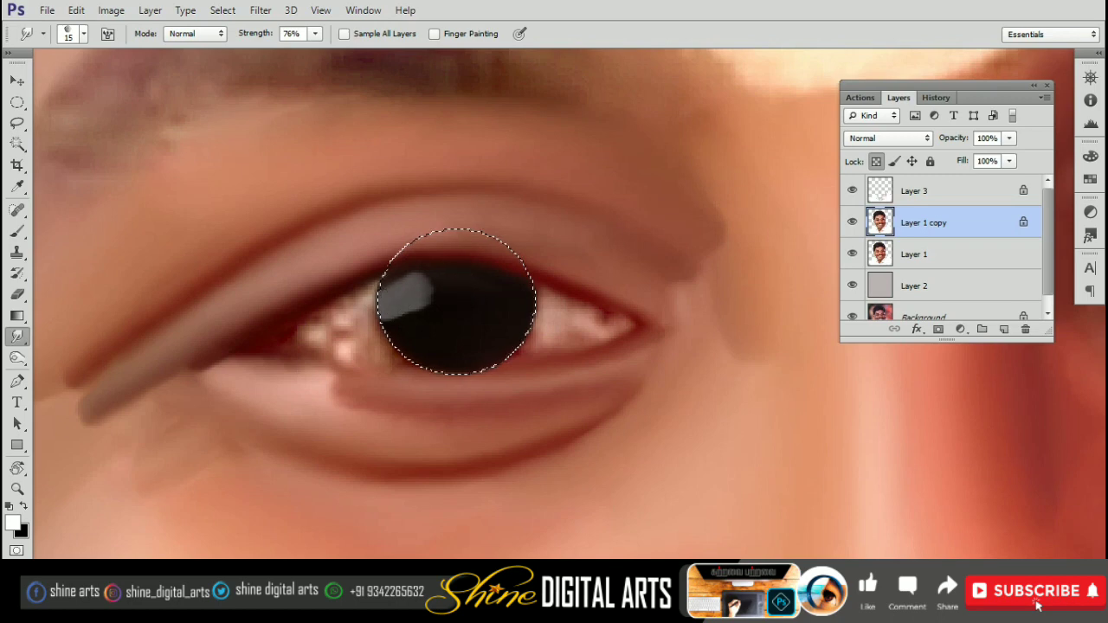
- Soften the grey highlight into a round white catchlight
{"action": "mouse_move", "coordinate": [457, 302]}
{"action": "left_mouse_down"}
{"action": "mouse_move", "coordinate": [408, 309]}
{"action": "mouse_move", "coordinate": [419, 285]}
{"action": "left_mouse_up"}
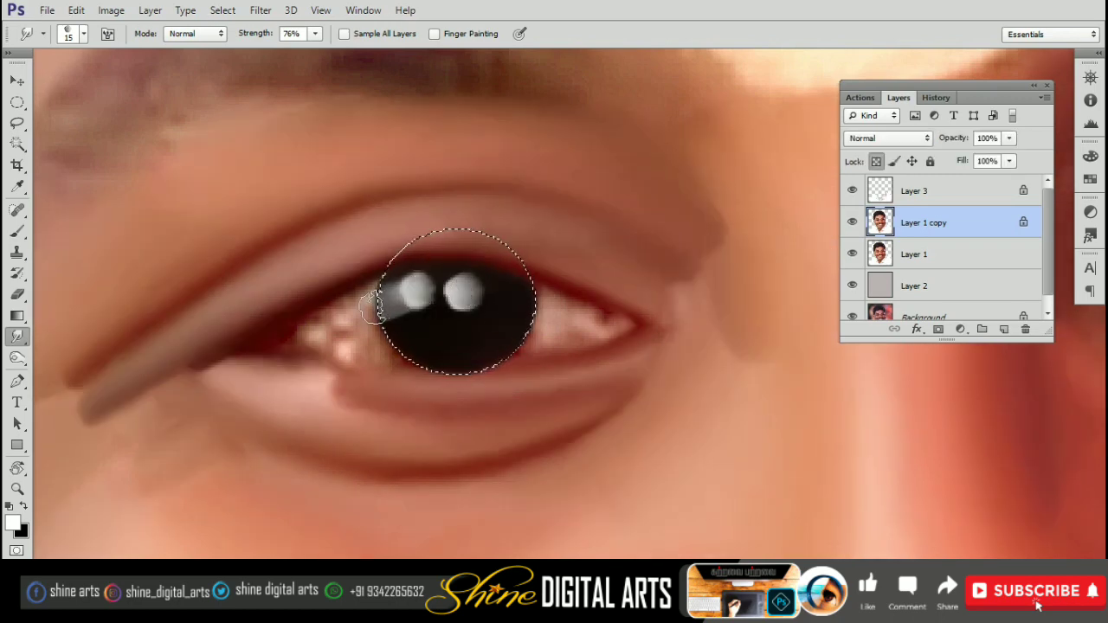
{"action": "scroll", "coordinate": [623, 289], "scroll_direction": "down", "scroll_amount": 1}
{"action": "scroll", "coordinate": [482, 321], "scroll_direction": "up", "scroll_amount": 2}
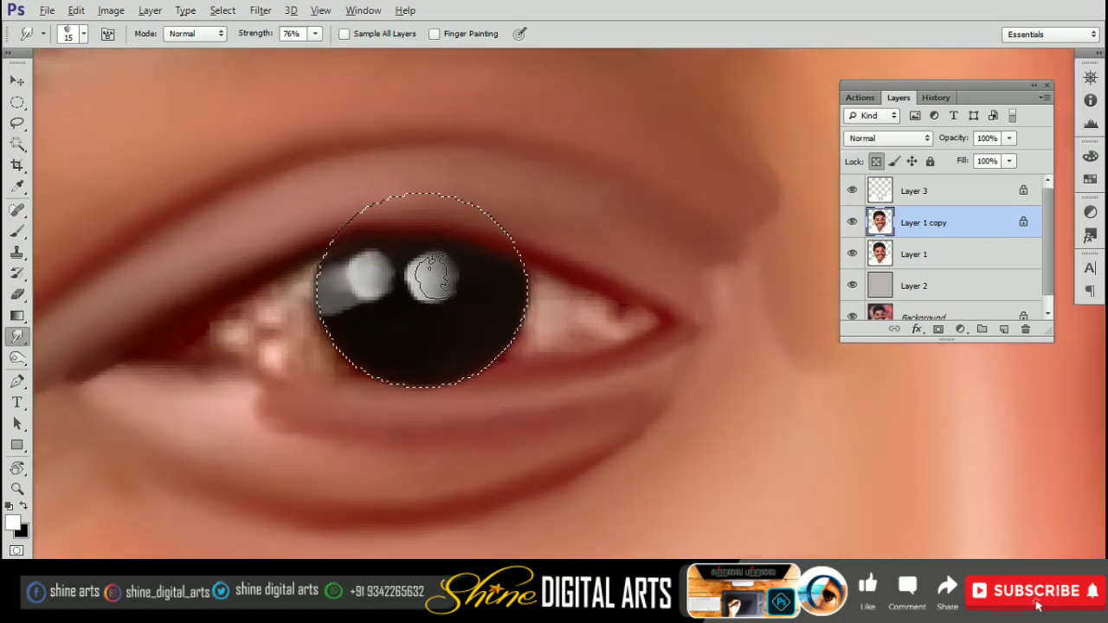
- Set foreground to skin tone c97a60 and smudge it across the lower iris
{"action": "left_click", "coordinate": [12, 522]}
{"action": "left_click", "coordinate": [166, 148]}
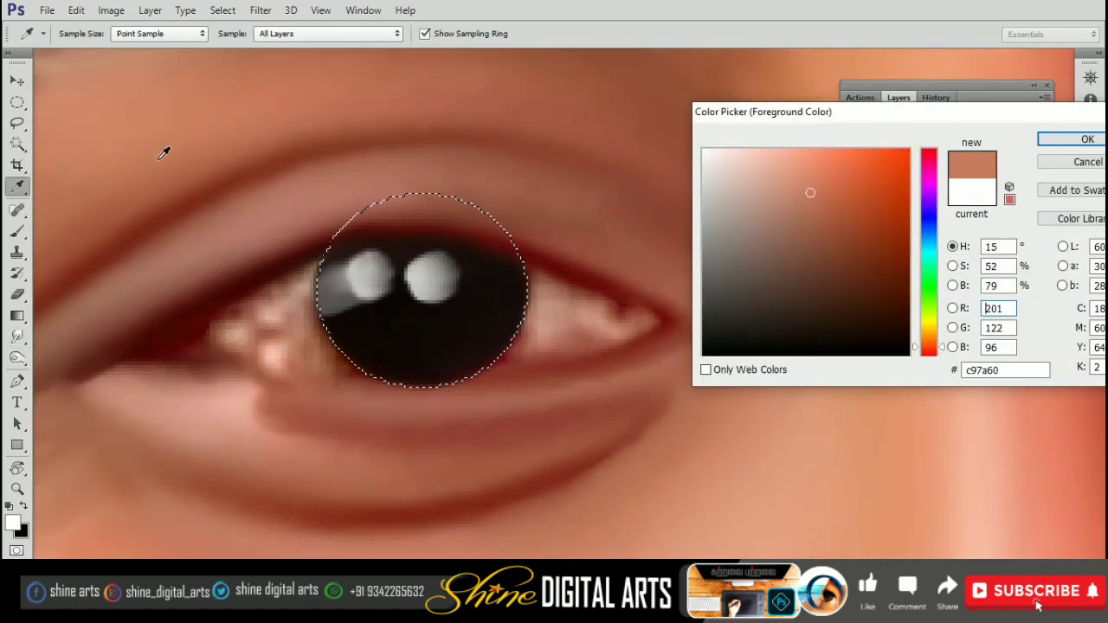
{"action": "left_click", "coordinate": [1073, 141]}
{"action": "mouse_move", "coordinate": [444, 338]}
{"action": "left_mouse_down"}
{"action": "mouse_move", "coordinate": [372, 341]}
{"action": "mouse_move", "coordinate": [477, 317]}
{"action": "mouse_move", "coordinate": [406, 342]}
{"action": "mouse_move", "coordinate": [478, 310]}
{"action": "mouse_move", "coordinate": [465, 327]}
{"action": "mouse_move", "coordinate": [477, 321]}
{"action": "mouse_move", "coordinate": [475, 334]}
{"action": "mouse_move", "coordinate": [366, 339]}
{"action": "mouse_move", "coordinate": [487, 329]}
{"action": "mouse_move", "coordinate": [421, 364]}
{"action": "left_mouse_up"}
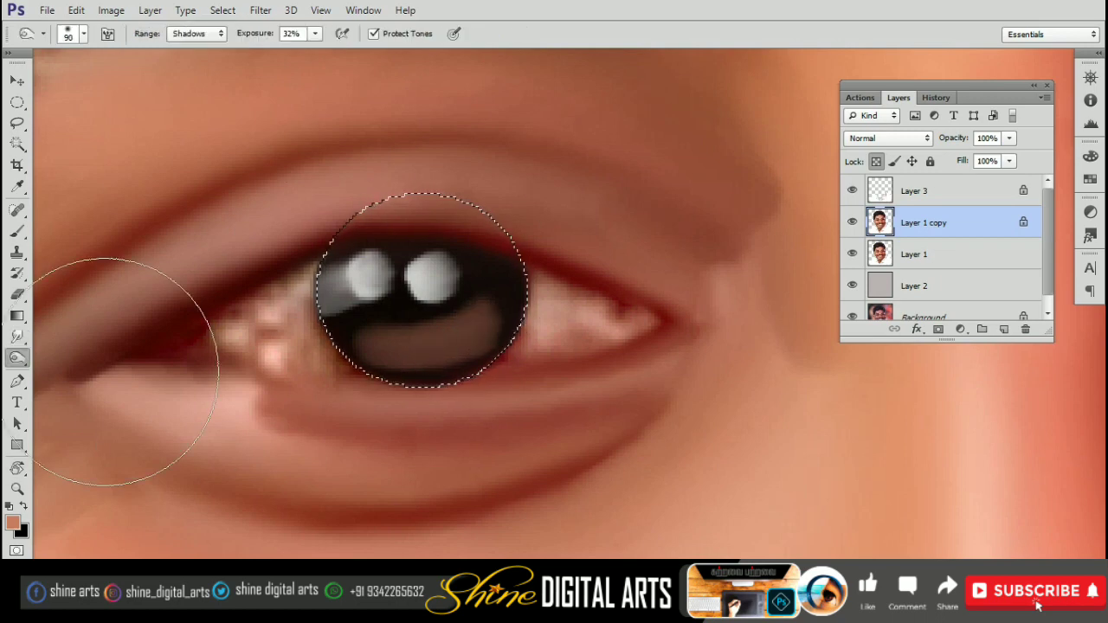
{"action": "key", "text": "bracketleft"}
{"action": "key", "text": "ctrl+plus"}
{"action": "key", "text": "bracketleft"}
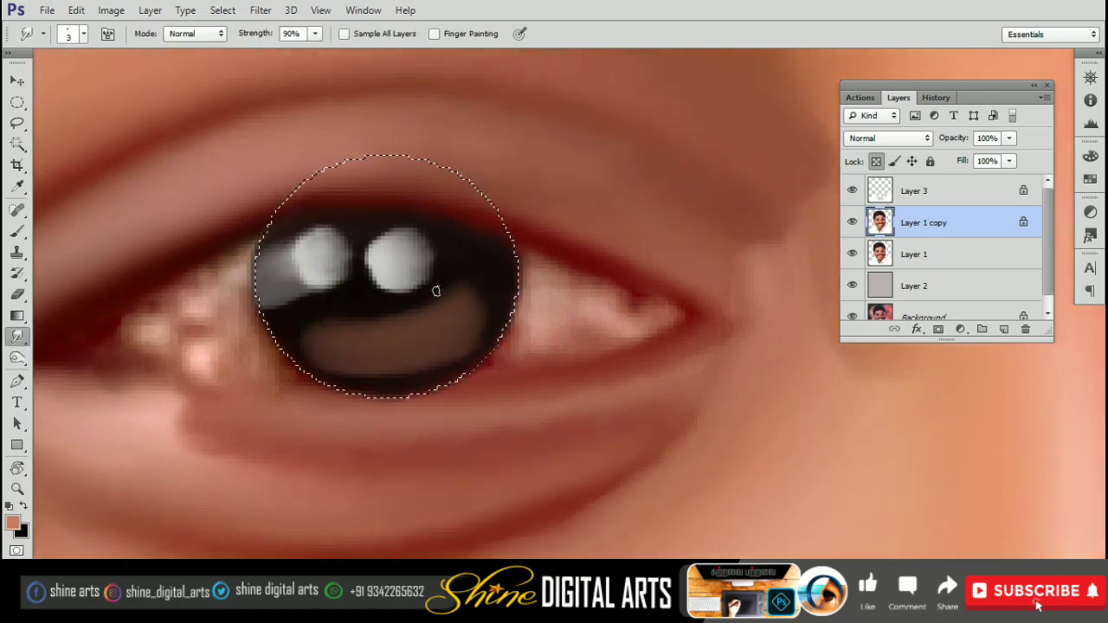
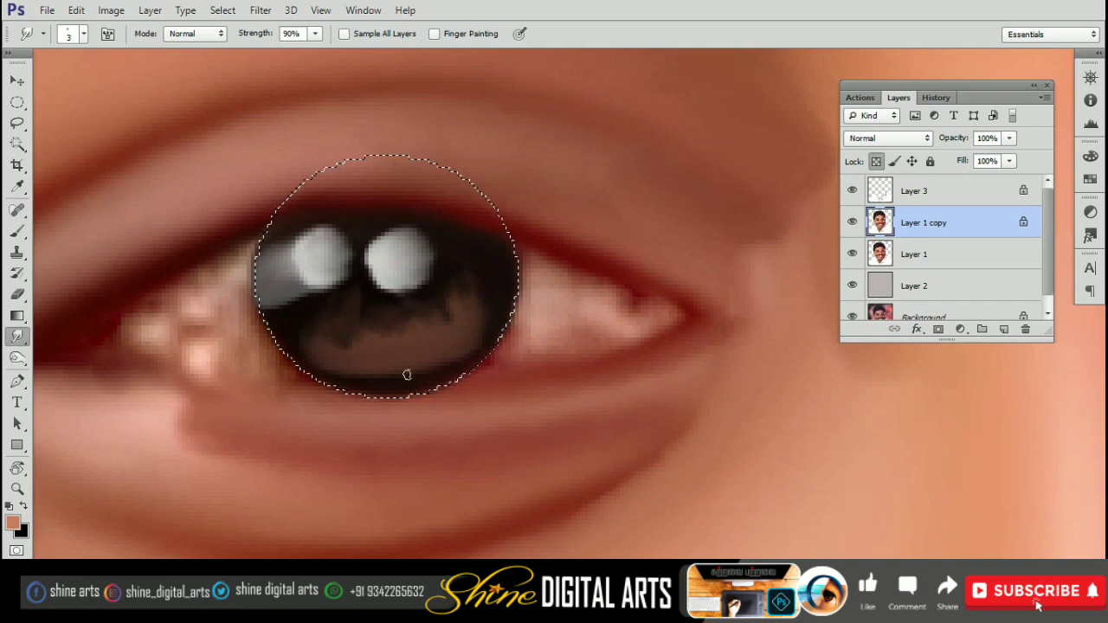
- Smudge the lower part of the left pupil darker at 70% strength with a larger brush
{"action": "key", "text": "bracketright"}
{"action": "key", "text": "bracketright"}
{"action": "key", "text": "bracketright"}
{"action": "key", "text": "7"}
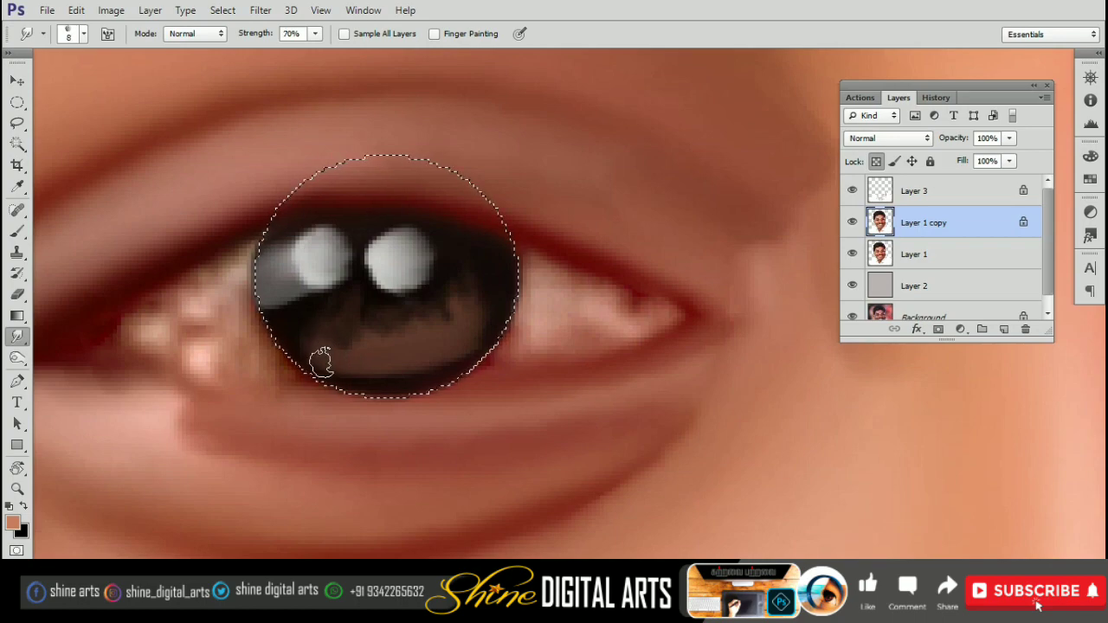
{"action": "left_click_drag", "start_coordinate": [321, 361], "coordinate": [485, 363]}
{"action": "left_click_drag", "start_coordinate": [406, 372], "coordinate": [487, 309]}
{"action": "key", "text": "ctrl+d"}
- Zoom in on the iris and smudge the eye white beside it clean with a size-25 brush
{"action": "key", "text": "ctrl+minus"}
{"action": "key", "text": "ctrl+minus"}
{"action": "key", "text": "ctrl+plus"}
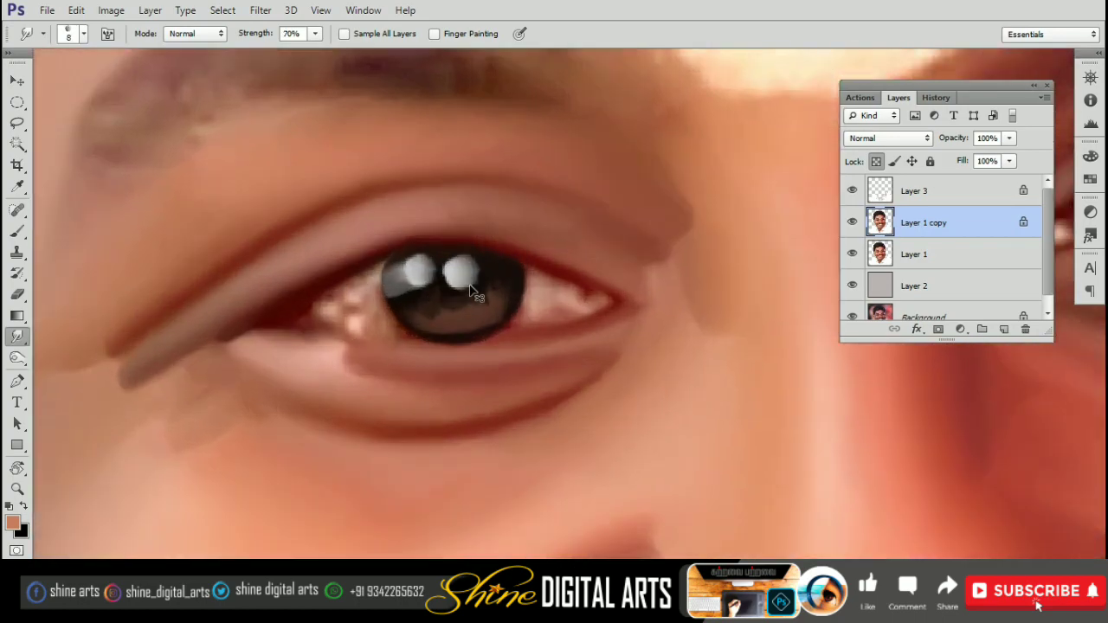
{"action": "key", "text": "ctrl+plus"}
{"action": "key", "text": "ctrl+shift+d"}
{"action": "key", "text": "bracketright"}
{"action": "key", "text": "bracketright"}
{"action": "key", "text": "bracketright"}
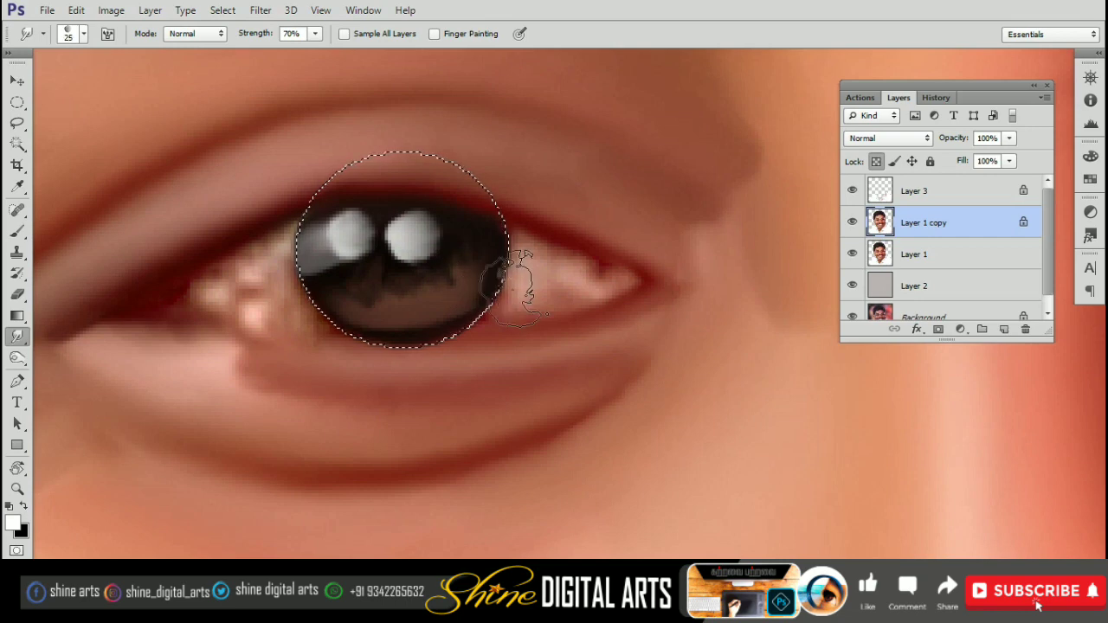
{"action": "left_click_drag", "start_coordinate": [517, 286], "coordinate": [495, 287]}
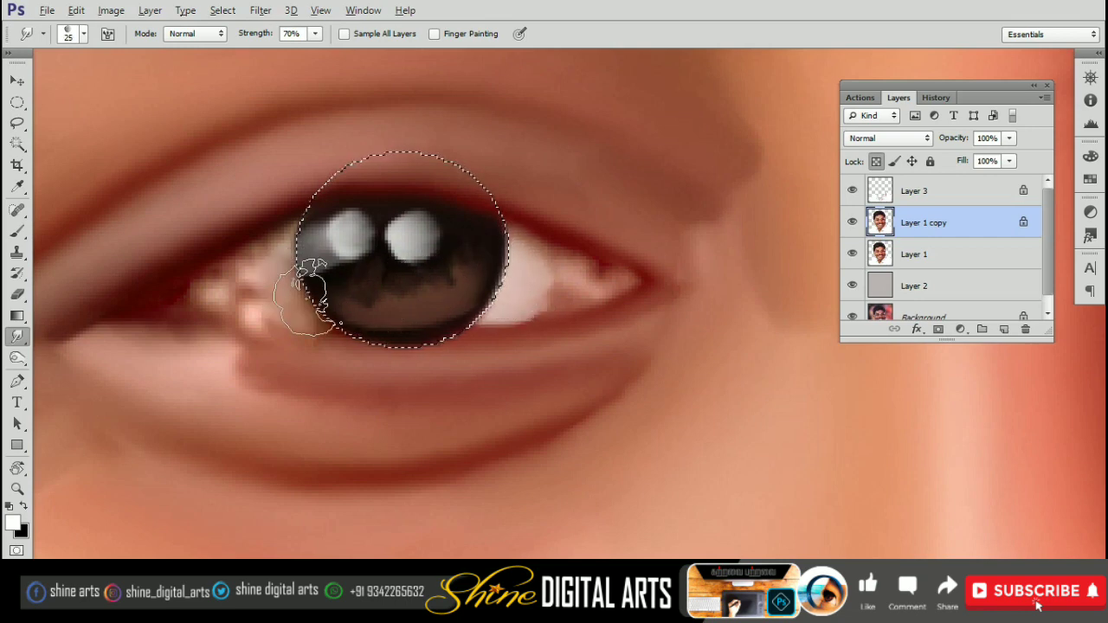
{"action": "mouse_move", "coordinate": [303, 299]}
{"action": "left_mouse_down"}
{"action": "mouse_move", "coordinate": [320, 284]}
{"action": "mouse_move", "coordinate": [303, 260]}
{"action": "left_mouse_up"}
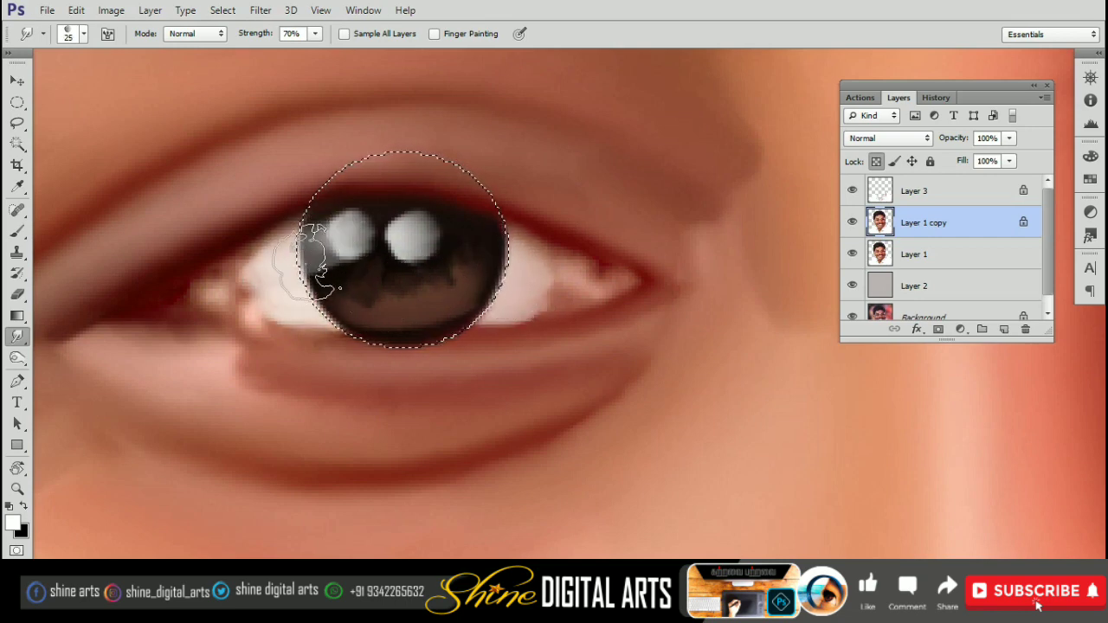
- Clean the pinkish iris edge to bright white and darken the fringe by the inner corner
{"action": "key", "text": "bracketleft"}
{"action": "key", "text": "bracketleft"}
{"action": "key", "text": "bracketleft"}
{"action": "mouse_move", "coordinate": [252, 284]}
{"action": "left_mouse_down"}
{"action": "mouse_move", "coordinate": [412, 264]}
{"action": "mouse_move", "coordinate": [370, 274]}
{"action": "left_mouse_up"}
{"action": "key", "text": "bracketright"}
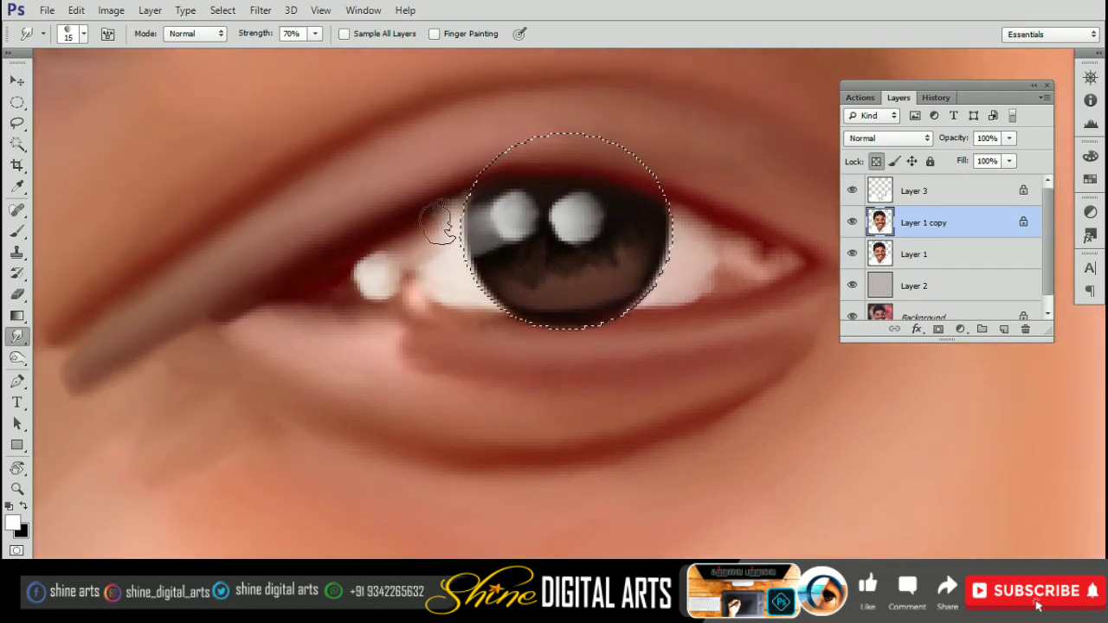
{"action": "mouse_move", "coordinate": [439, 224]}
{"action": "left_mouse_down"}
{"action": "mouse_move", "coordinate": [433, 247]}
{"action": "mouse_move", "coordinate": [494, 210]}
{"action": "mouse_move", "coordinate": [439, 277]}
{"action": "mouse_move", "coordinate": [450, 290]}
{"action": "mouse_move", "coordinate": [358, 279]}
{"action": "mouse_move", "coordinate": [413, 289]}
{"action": "left_mouse_up"}
{"action": "key", "text": "bracketleft"}
{"action": "key", "text": "bracketleft"}
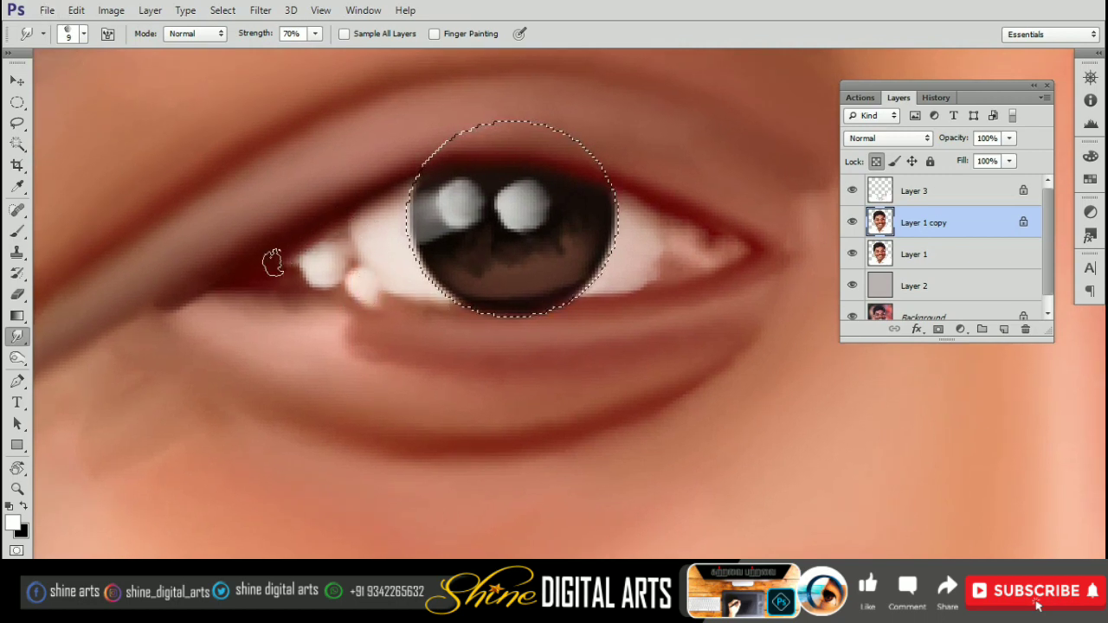
{"action": "left_click_drag", "start_coordinate": [273, 263], "coordinate": [256, 286]}
{"action": "mouse_move", "coordinate": [682, 244]}
{"action": "left_mouse_down"}
{"action": "mouse_move", "coordinate": [457, 212]}
{"action": "mouse_move", "coordinate": [502, 216]}
{"action": "left_mouse_up"}
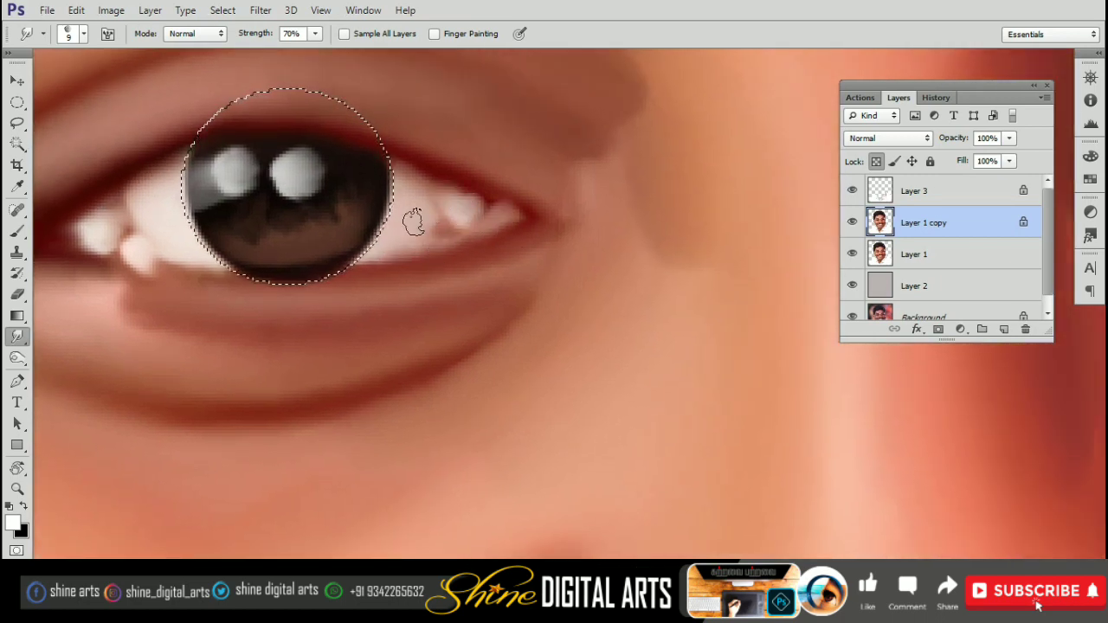
{"action": "left_click_drag", "start_coordinate": [416, 212], "coordinate": [441, 230]}
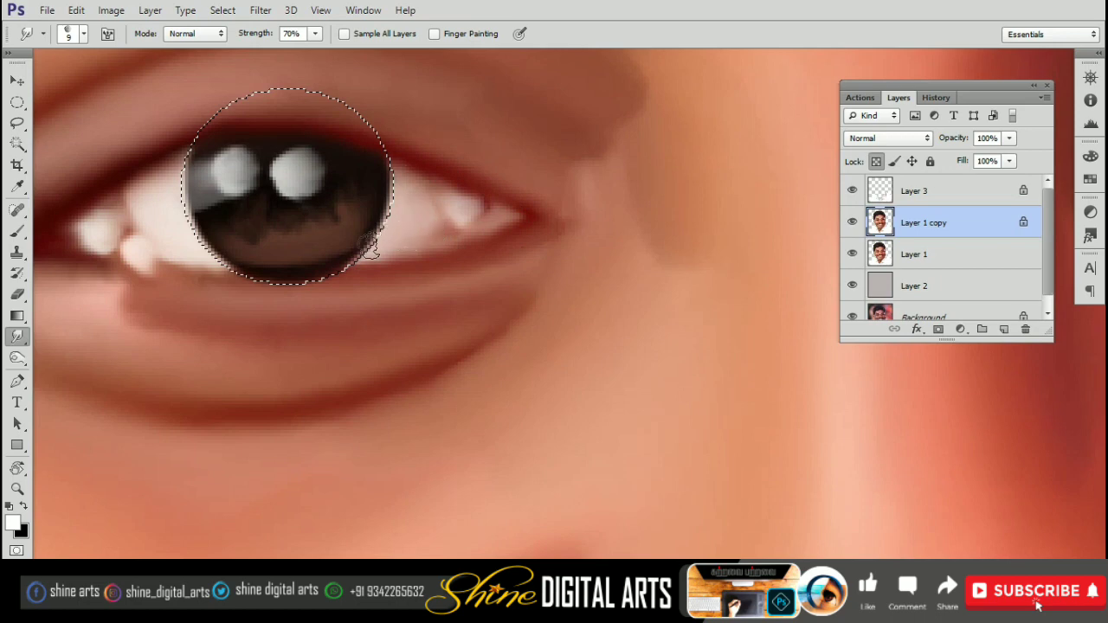
- Soften the lower eyelid crease, then remove the iris selection
{"action": "scroll", "coordinate": [371, 249], "scroll_direction": "left", "scroll_amount": 3}
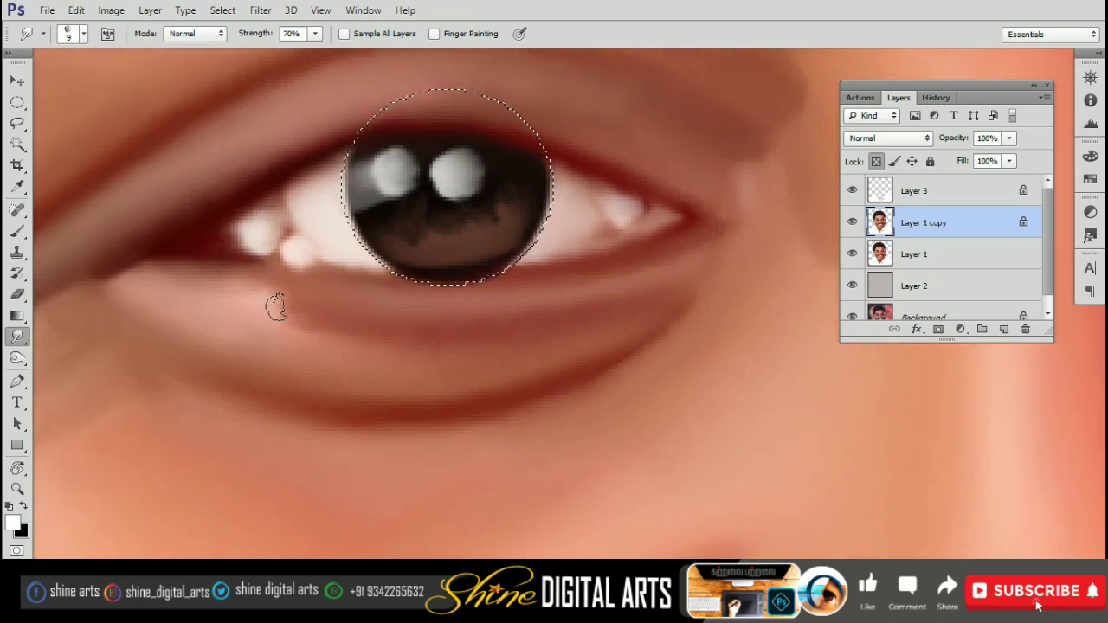
{"action": "left_click_drag", "start_coordinate": [271, 268], "coordinate": [341, 289]}
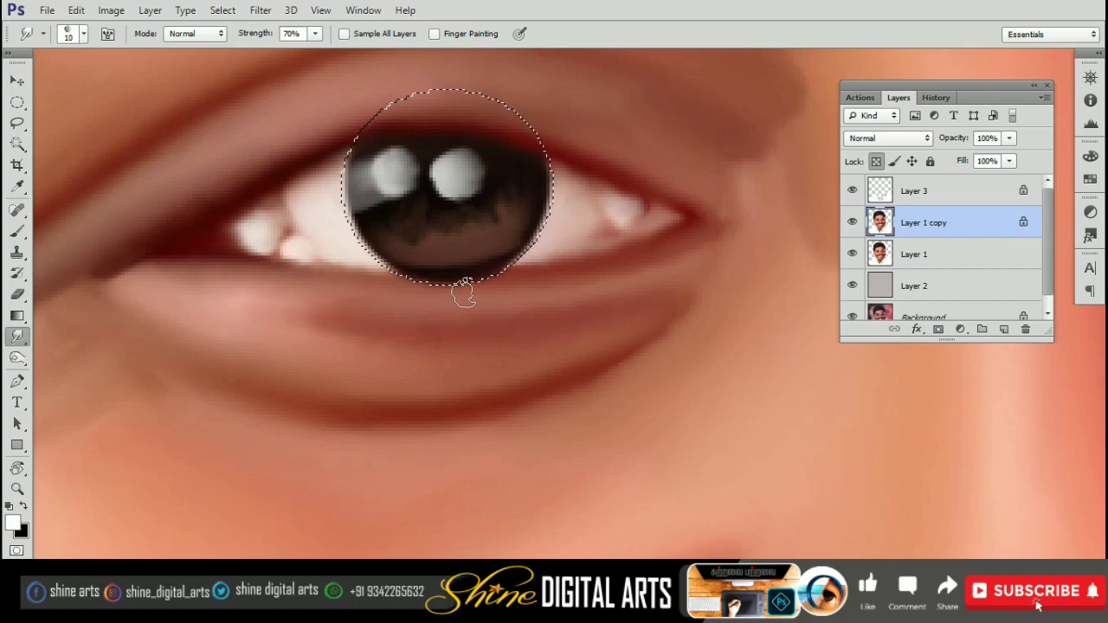
{"action": "scroll", "coordinate": [511, 296], "scroll_direction": "down", "scroll_amount": 3}
{"action": "scroll", "coordinate": [511, 296], "scroll_direction": "down", "scroll_amount": 2}
{"action": "scroll", "coordinate": [456, 317], "scroll_direction": "down", "scroll_amount": 2}
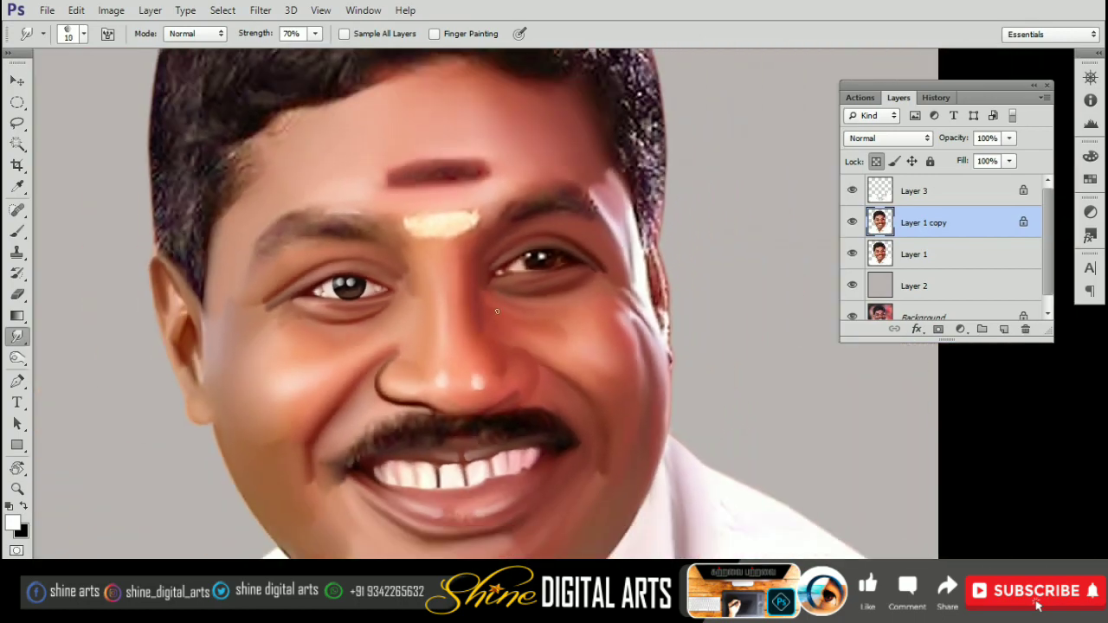
{"action": "scroll", "coordinate": [305, 316], "scroll_direction": "up", "scroll_amount": 4}
{"action": "scroll", "coordinate": [564, 260], "scroll_direction": "down", "scroll_amount": 2}
{"action": "scroll", "coordinate": [559, 197], "scroll_direction": "up", "scroll_amount": 2}
{"action": "key", "text": "ctrl+shift+d"}
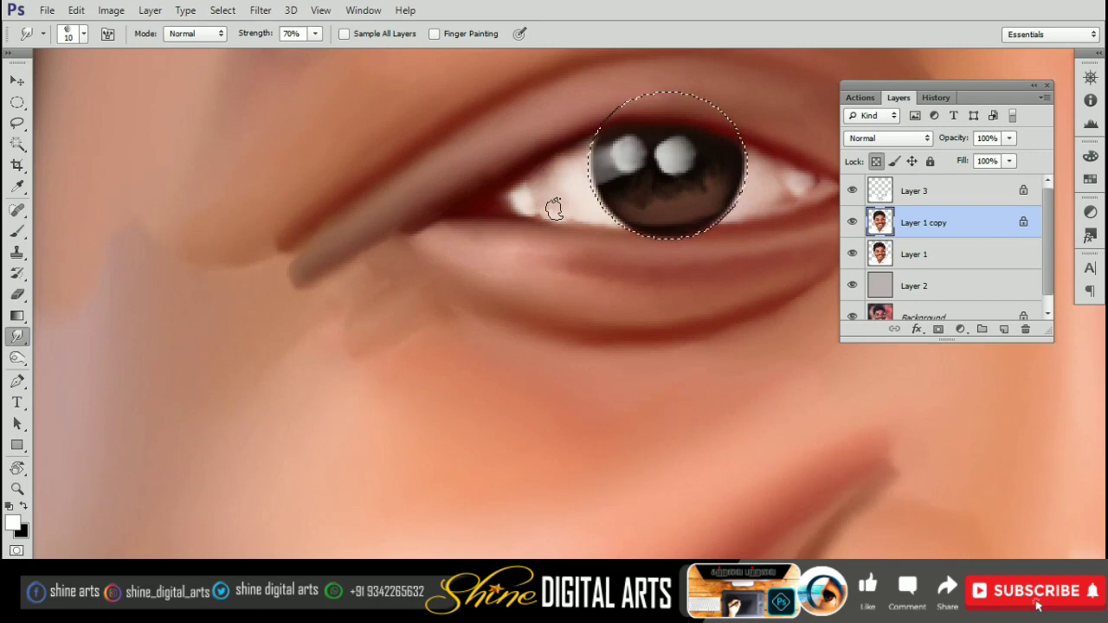
{"action": "left_click_drag", "start_coordinate": [553, 207], "coordinate": [454, 205]}
{"action": "key", "text": "bracketright"}
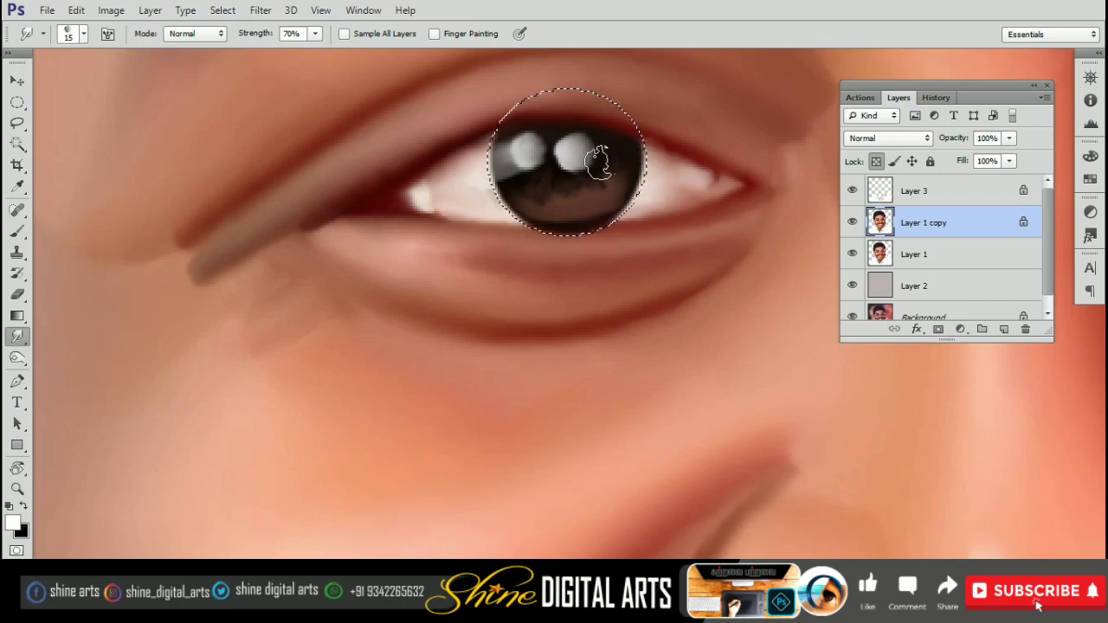
{"action": "key", "text": "ctrl+d"}
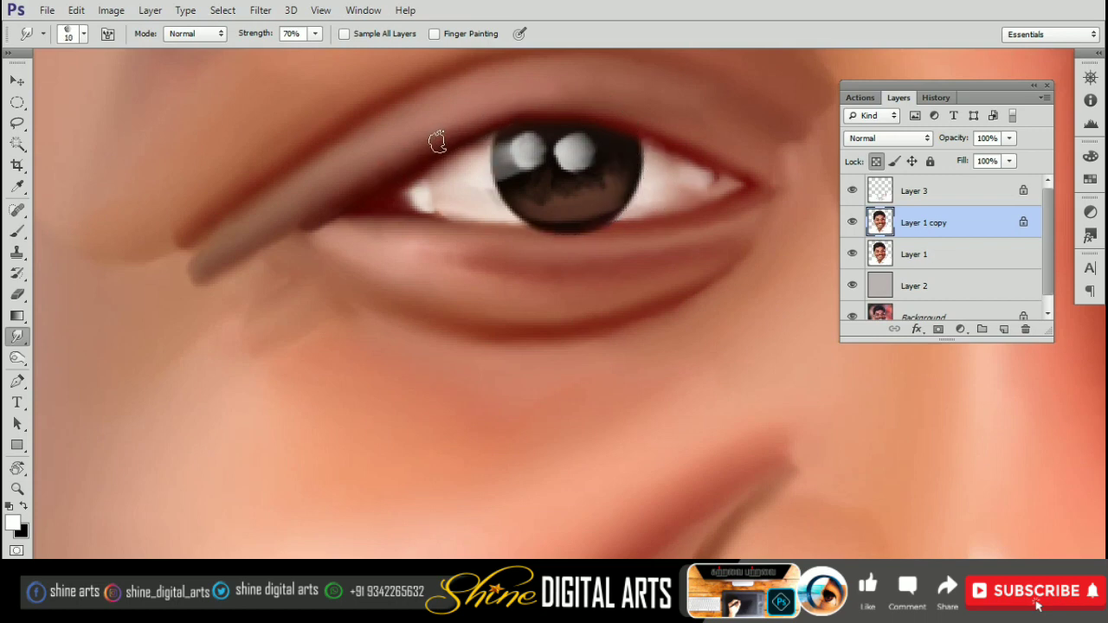
- Scroll to the right-hand eye and draw an elliptical selection around its iris
{"action": "scroll", "coordinate": [440, 138], "scroll_direction": "up", "scroll_amount": 1}
{"action": "scroll", "coordinate": [559, 113], "scroll_direction": "right", "scroll_amount": 3}
{"action": "scroll", "coordinate": [574, 124], "scroll_direction": "right", "scroll_amount": 1}
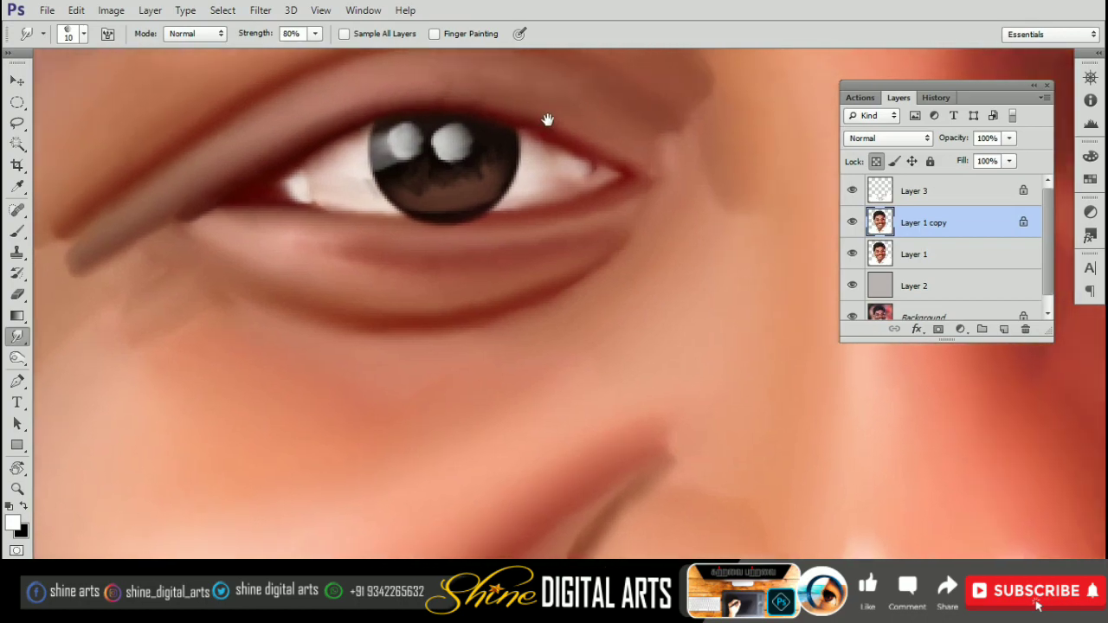
{"action": "scroll", "coordinate": [606, 156], "scroll_direction": "down", "scroll_amount": 2}
{"action": "scroll", "coordinate": [625, 265], "scroll_direction": "down", "scroll_amount": 3}
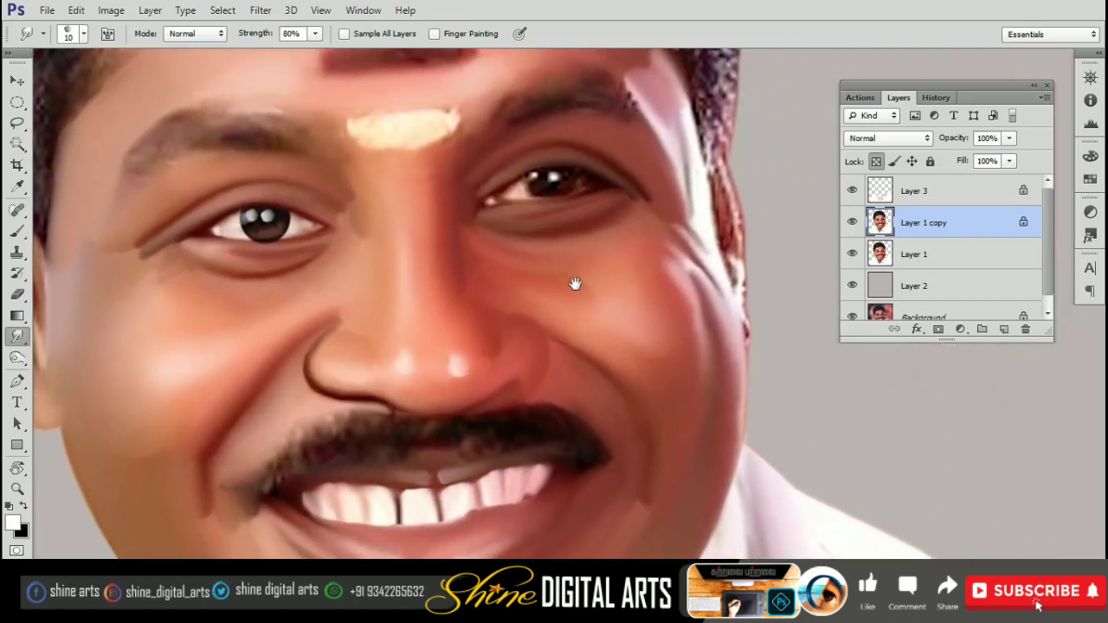
{"action": "scroll", "coordinate": [577, 285], "scroll_direction": "up", "scroll_amount": 5}
{"action": "scroll", "coordinate": [606, 290], "scroll_direction": "down", "scroll_amount": 2}
{"action": "scroll", "coordinate": [640, 364], "scroll_direction": "down", "scroll_amount": 2}
{"action": "scroll", "coordinate": [640, 436], "scroll_direction": "up", "scroll_amount": 4}
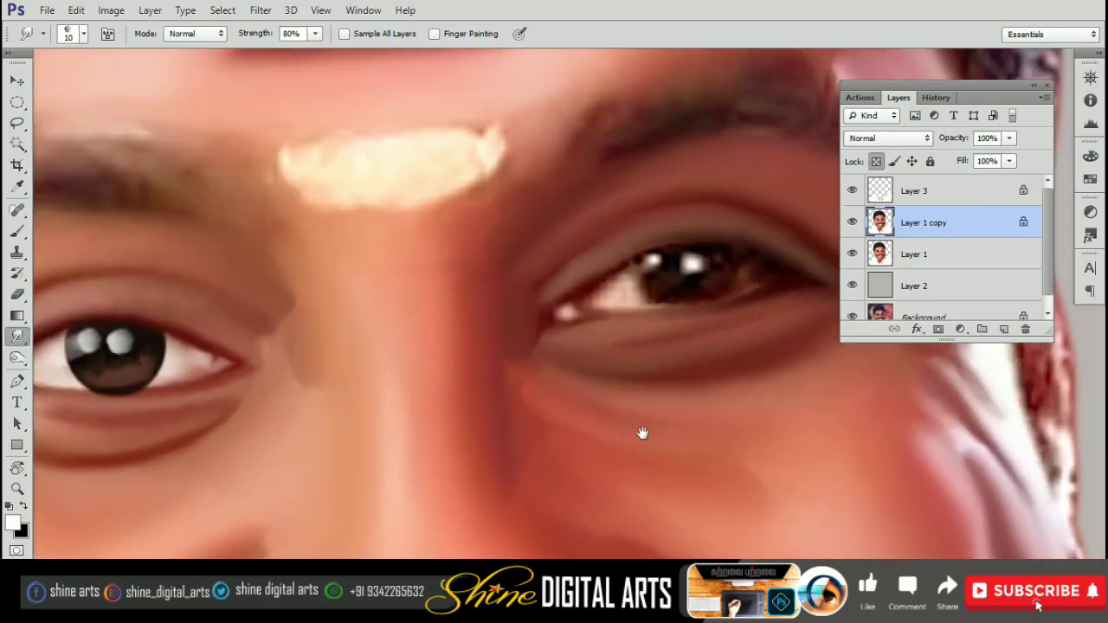
{"action": "scroll", "coordinate": [606, 346], "scroll_direction": "right", "scroll_amount": 1}
{"action": "scroll", "coordinate": [508, 286], "scroll_direction": "right", "scroll_amount": 3}
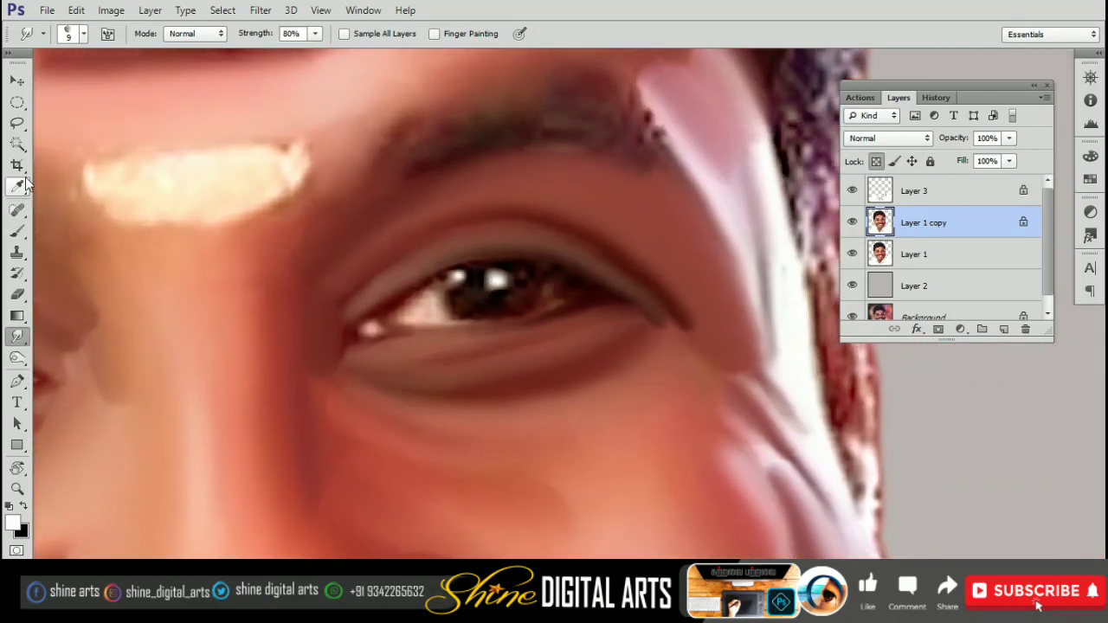
{"action": "left_click", "coordinate": [16, 102]}
{"action": "mouse_move", "coordinate": [455, 269]}
{"action": "left_mouse_down"}
{"action": "mouse_move", "coordinate": [541, 312]}
{"action": "mouse_move", "coordinate": [547, 330]}
{"action": "mouse_move", "coordinate": [535, 310]}
{"action": "left_mouse_up"}
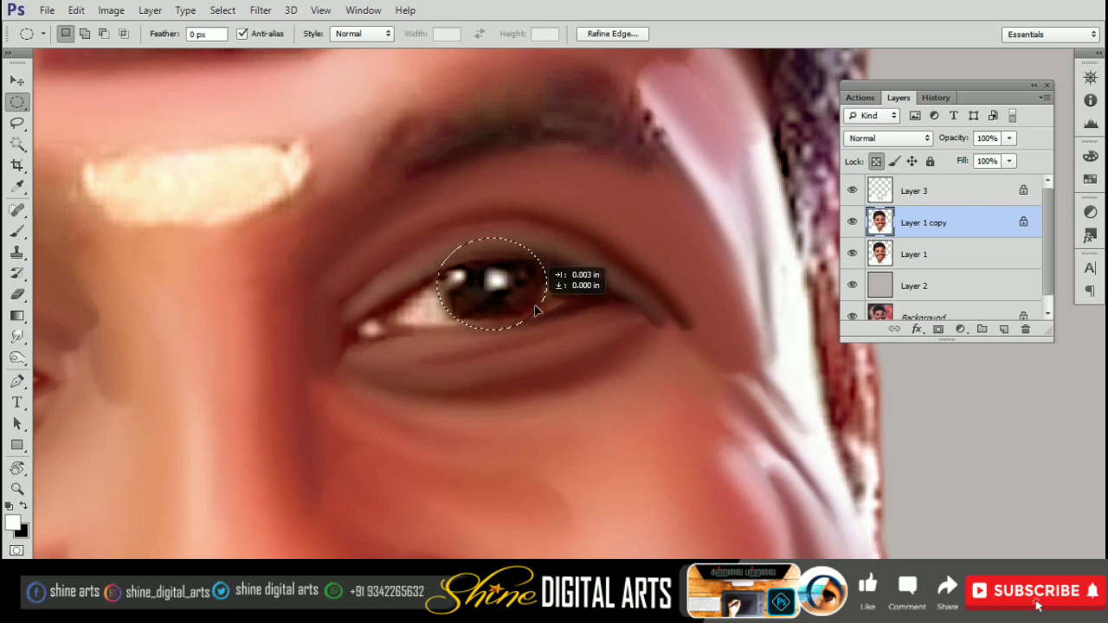
- Smudge the iris catchlight into a dark pupil and make black the painting colour
{"action": "left_click", "coordinate": [16, 337]}
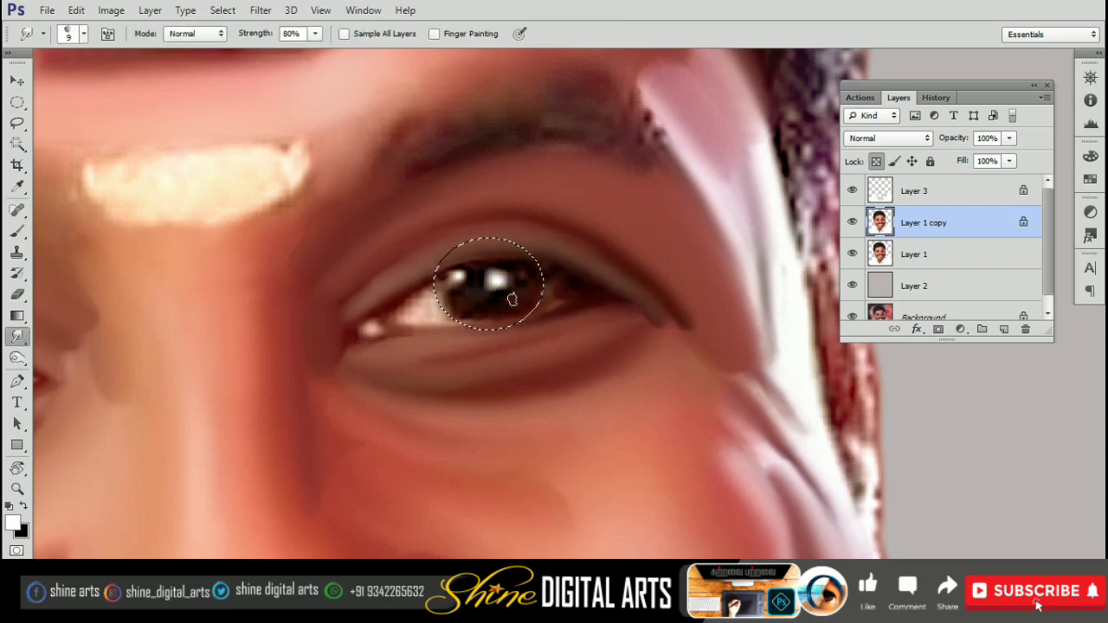
{"action": "scroll", "coordinate": [489, 261], "scroll_direction": "up", "scroll_amount": 1}
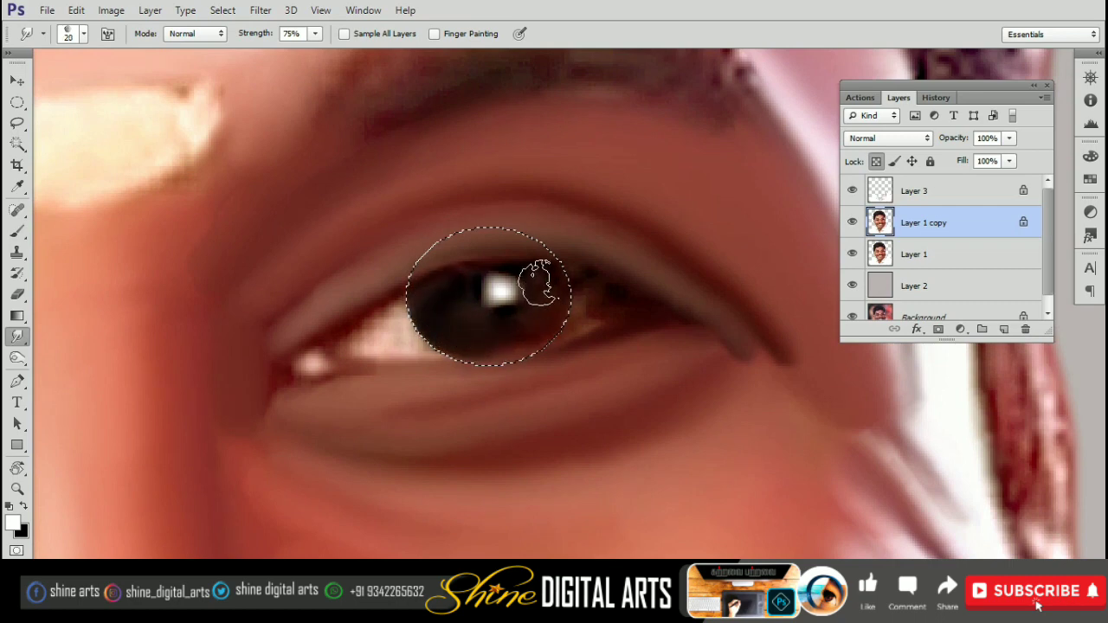
{"action": "mouse_move", "coordinate": [537, 283]}
{"action": "left_mouse_down"}
{"action": "mouse_move", "coordinate": [450, 294]}
{"action": "mouse_move", "coordinate": [494, 297]}
{"action": "mouse_move", "coordinate": [467, 294]}
{"action": "left_mouse_up"}
{"action": "key", "text": "x"}
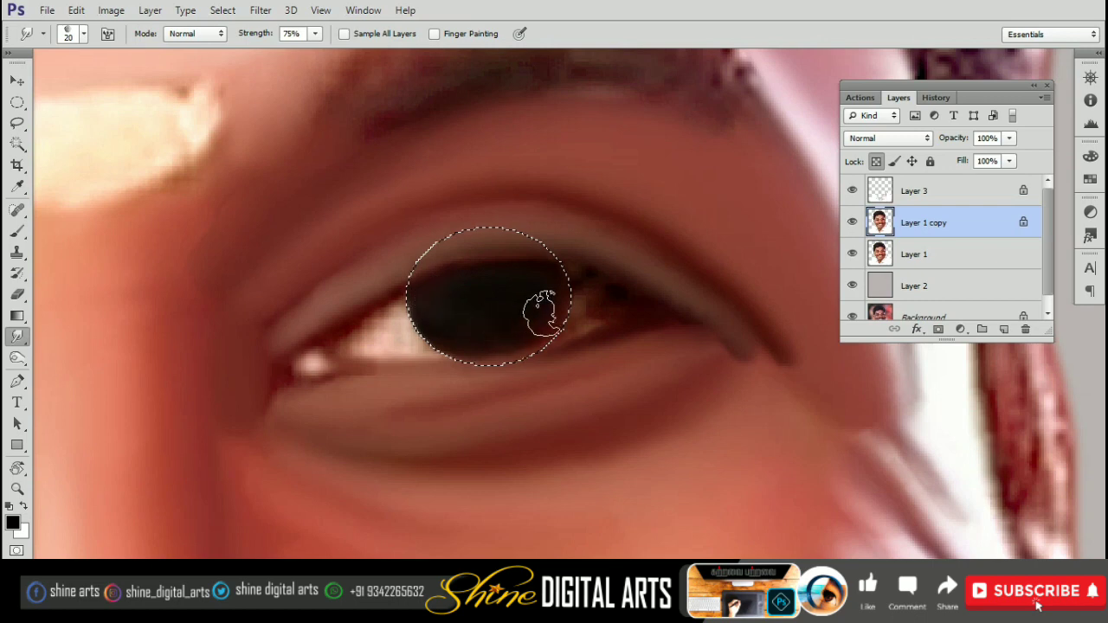
- Feather the iris selection, accepting the default amount
{"action": "key", "text": "m"}
{"action": "right_click", "coordinate": [506, 249]}
{"action": "left_click", "coordinate": [536, 292]}
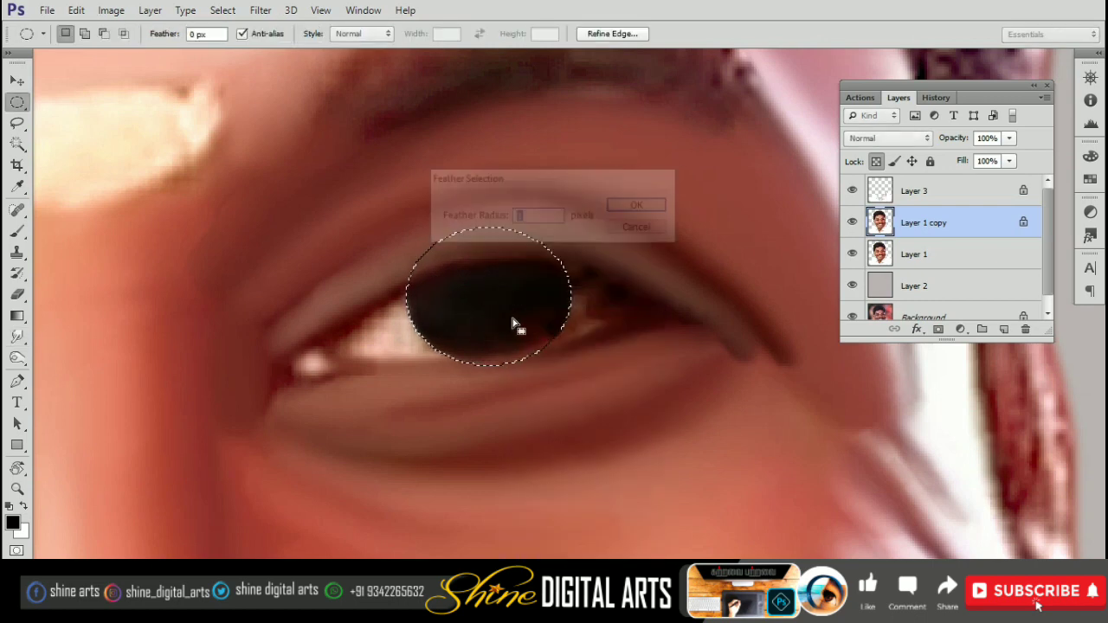
{"action": "key", "text": "Return"}
{"action": "key", "text": "r"}
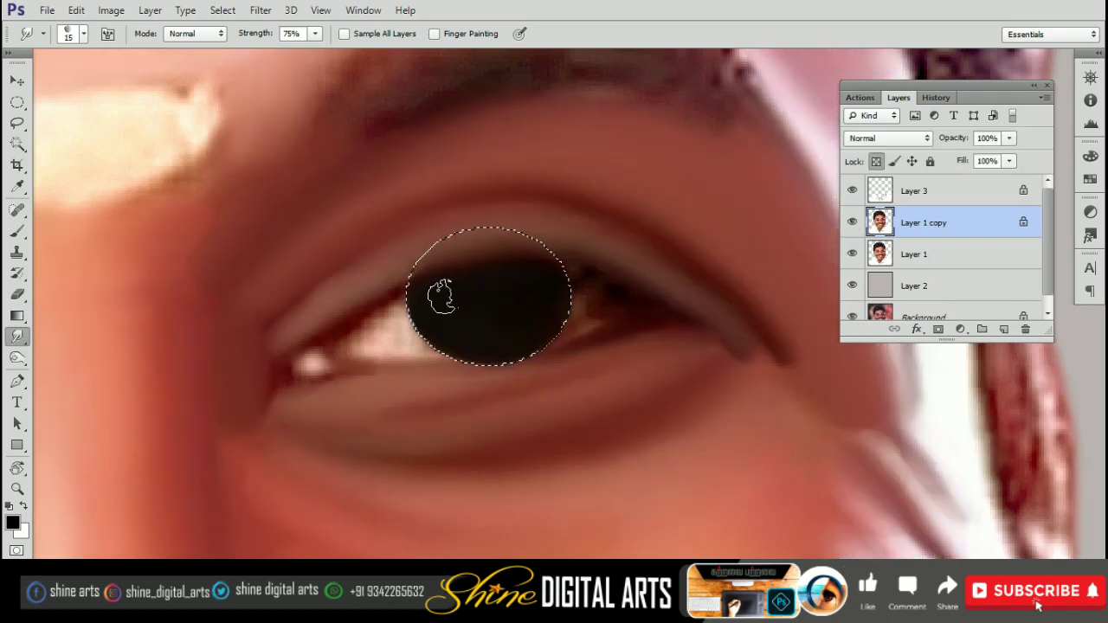
- Reshape the pupil catchlight, set a salmon red foreground, and smear the reddish-brown lower iris
{"action": "left_click_drag", "start_coordinate": [417, 304], "coordinate": [443, 297]}
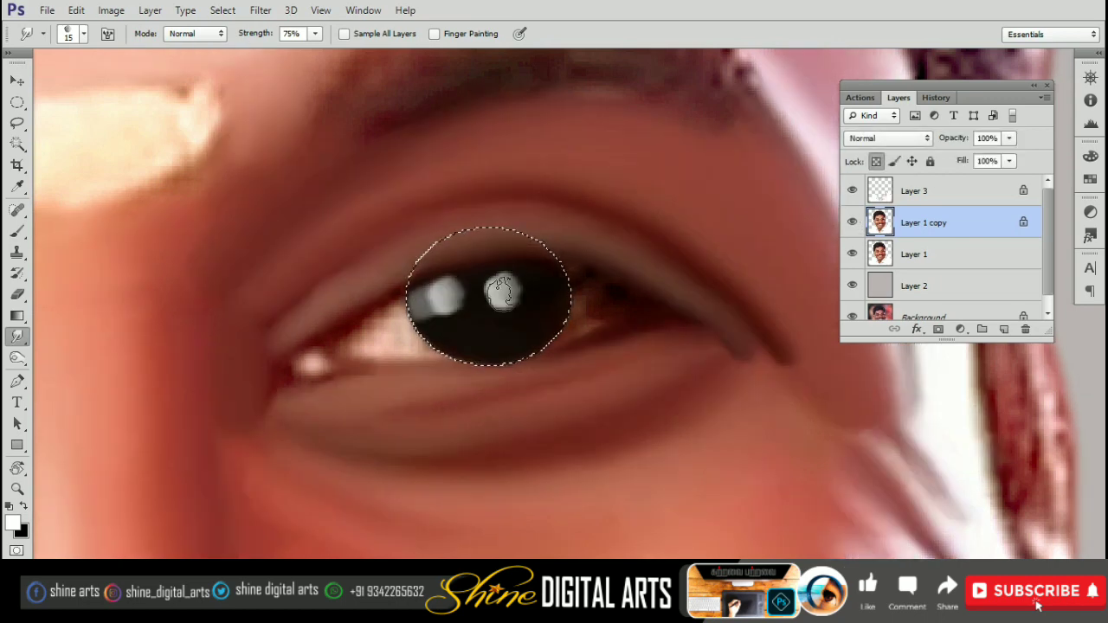
{"action": "left_click", "coordinate": [12, 528]}
{"action": "left_click", "coordinate": [828, 181]}
{"action": "left_click", "coordinate": [1080, 141]}
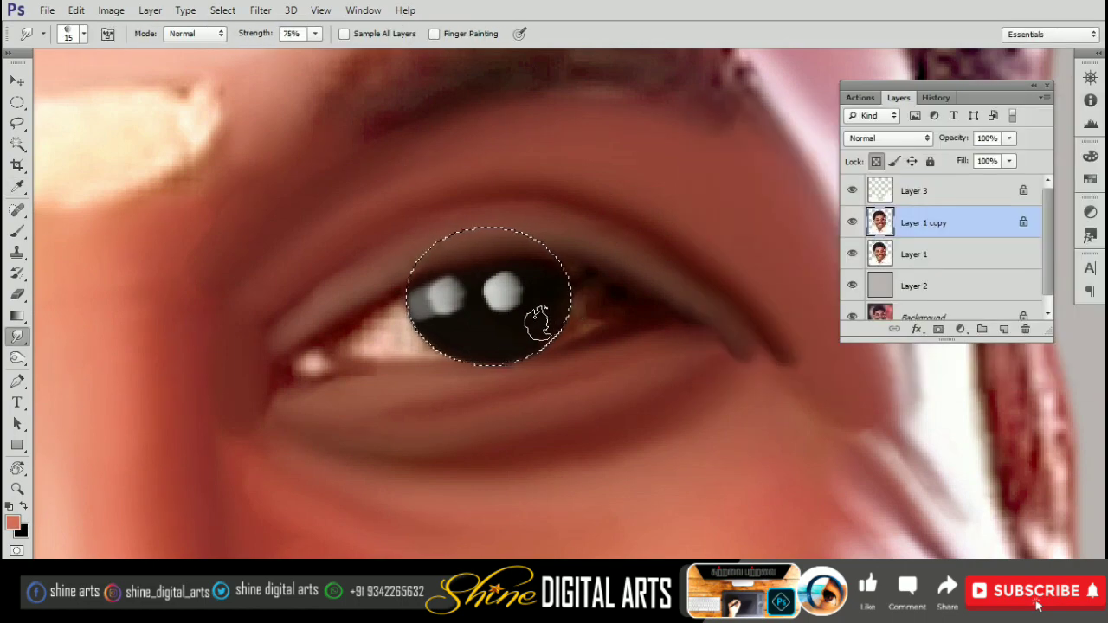
{"action": "mouse_move", "coordinate": [522, 327]}
{"action": "left_mouse_down"}
{"action": "mouse_move", "coordinate": [460, 332]}
{"action": "mouse_move", "coordinate": [442, 312]}
{"action": "mouse_move", "coordinate": [451, 317]}
{"action": "left_mouse_up"}
- Smudge the right and left iris edges with a size-5 brush
{"action": "key", "text": "bracketleft"}
{"action": "key", "text": "bracketleft"}
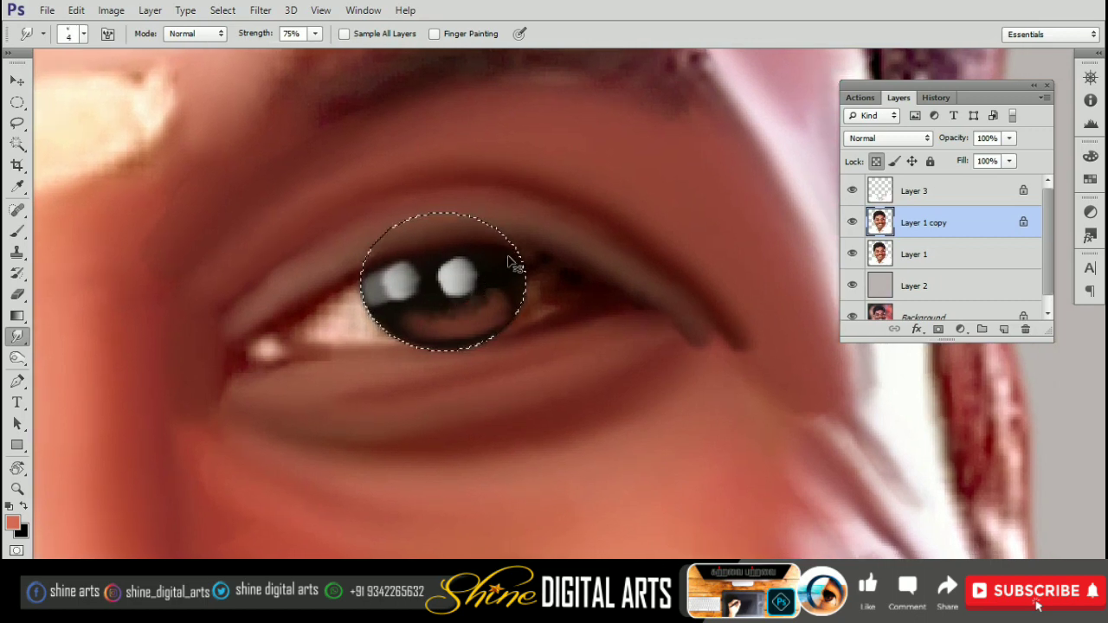
{"action": "mouse_move", "coordinate": [521, 278]}
{"action": "left_mouse_down"}
{"action": "mouse_move", "coordinate": [532, 304]}
{"action": "mouse_move", "coordinate": [508, 297]}
{"action": "mouse_move", "coordinate": [505, 264]}
{"action": "left_mouse_up"}
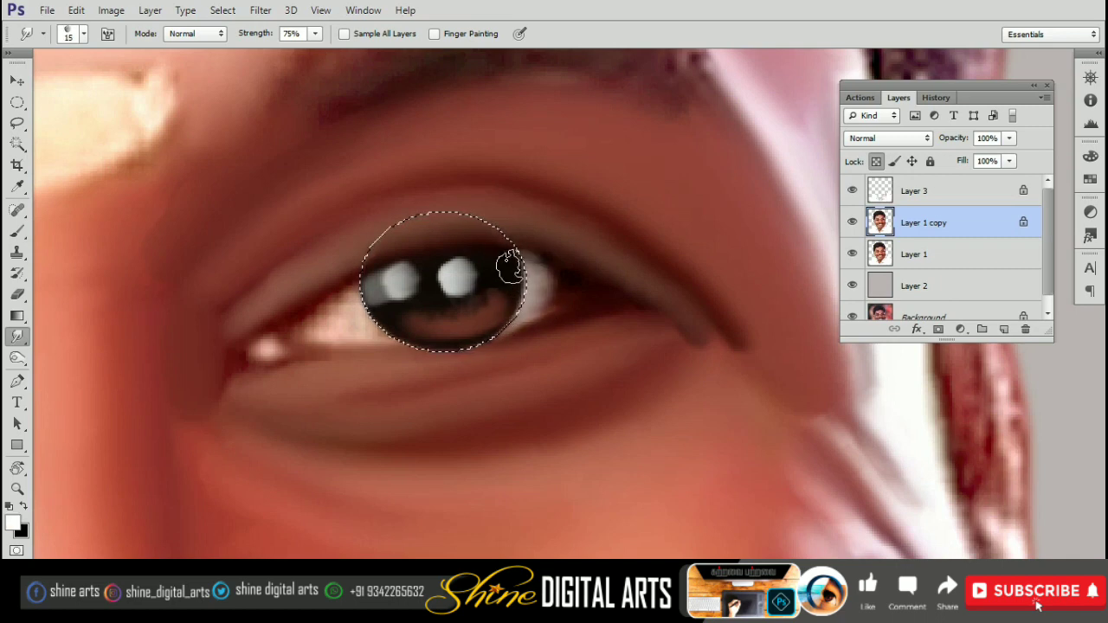
{"action": "left_click_drag", "start_coordinate": [414, 308], "coordinate": [394, 311]}
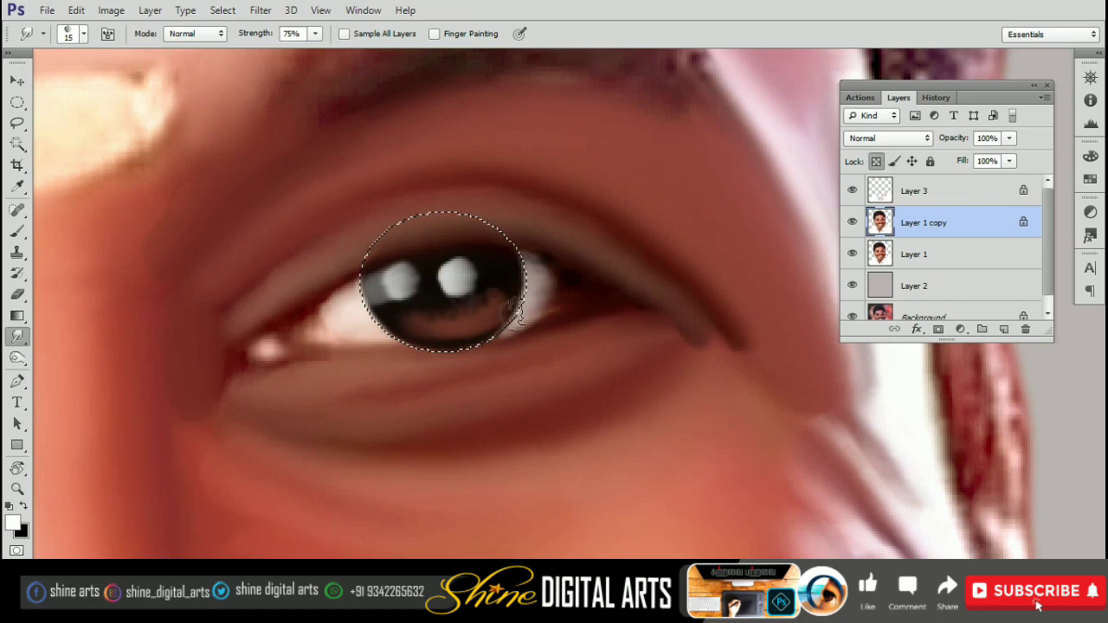
{"action": "scroll", "coordinate": [476, 286], "scroll_direction": "up", "scroll_amount": 2}
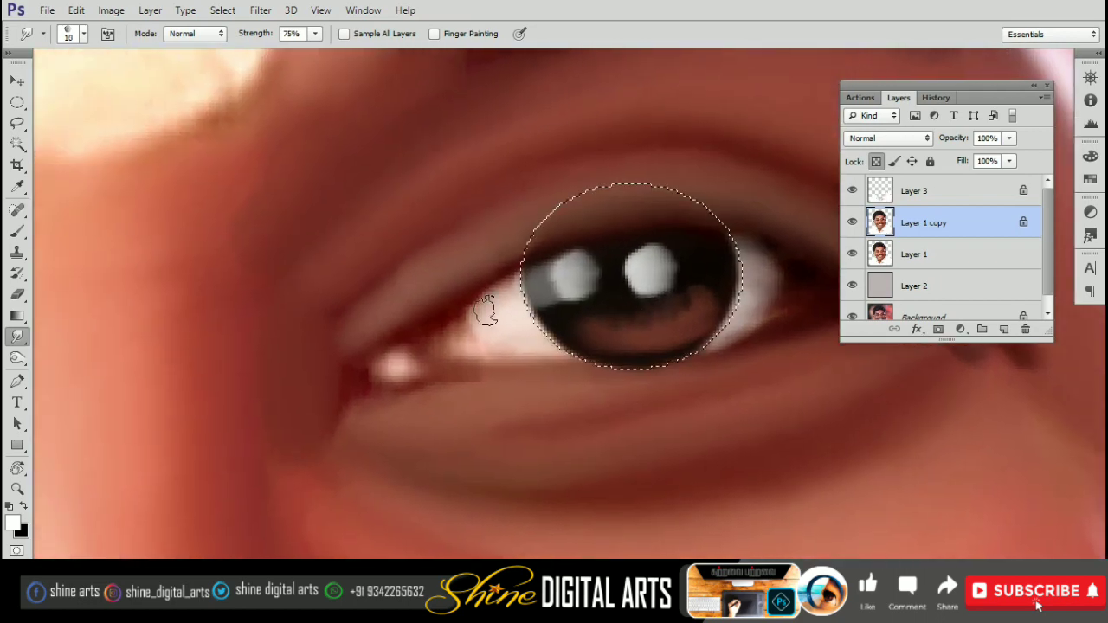
{"action": "key", "text": "bracketleft"}
{"action": "key", "text": "bracketleft"}
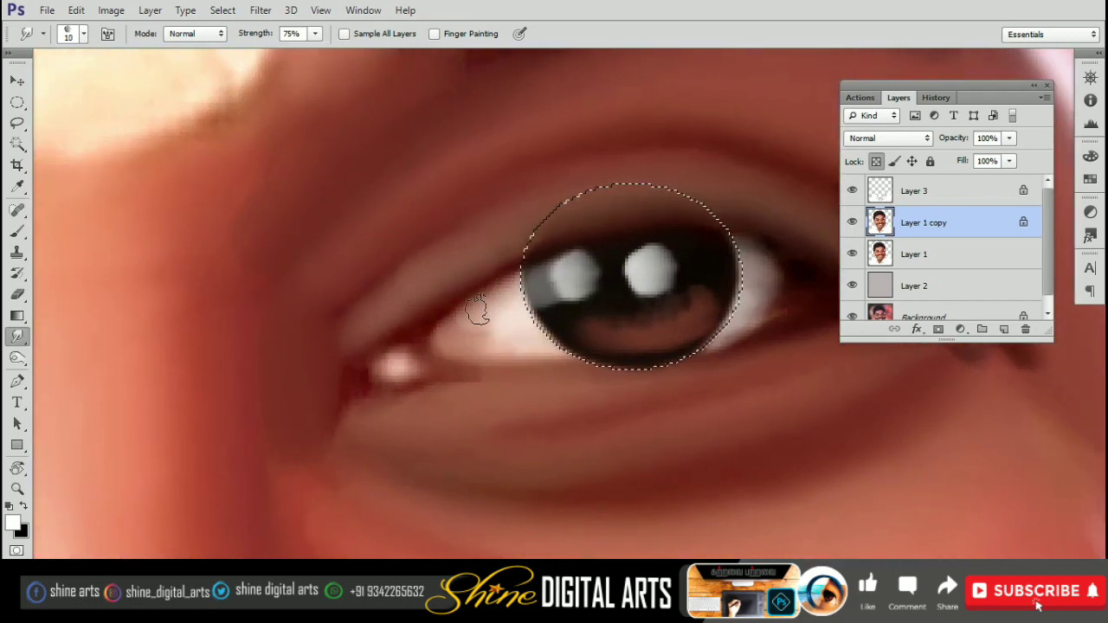
{"action": "key", "text": "bracketleft"}
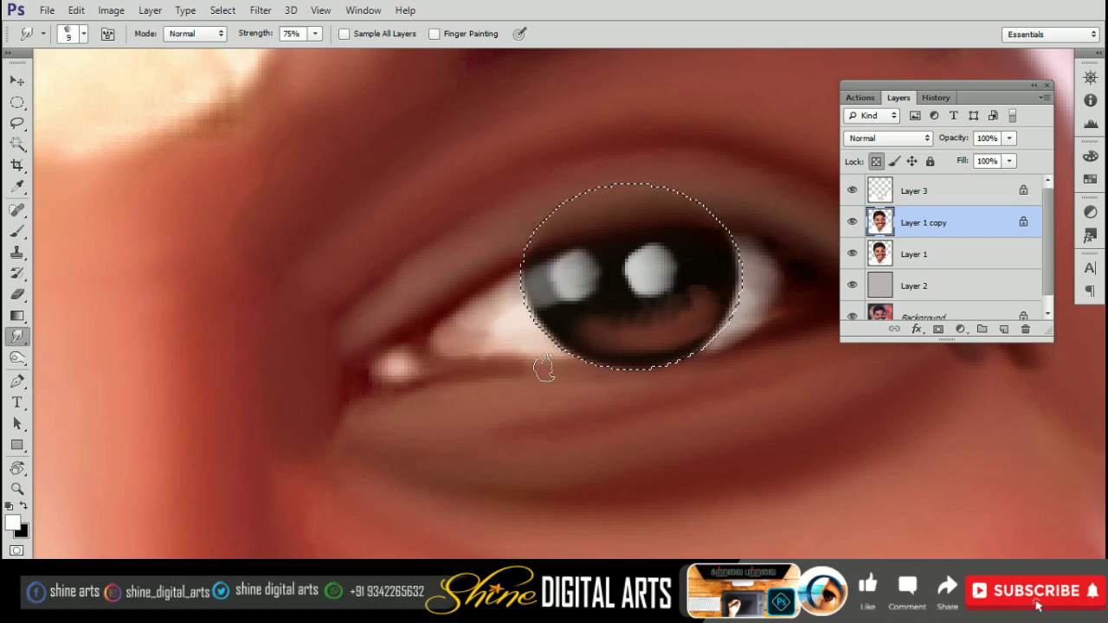
{"action": "key", "text": "bracketleft"}
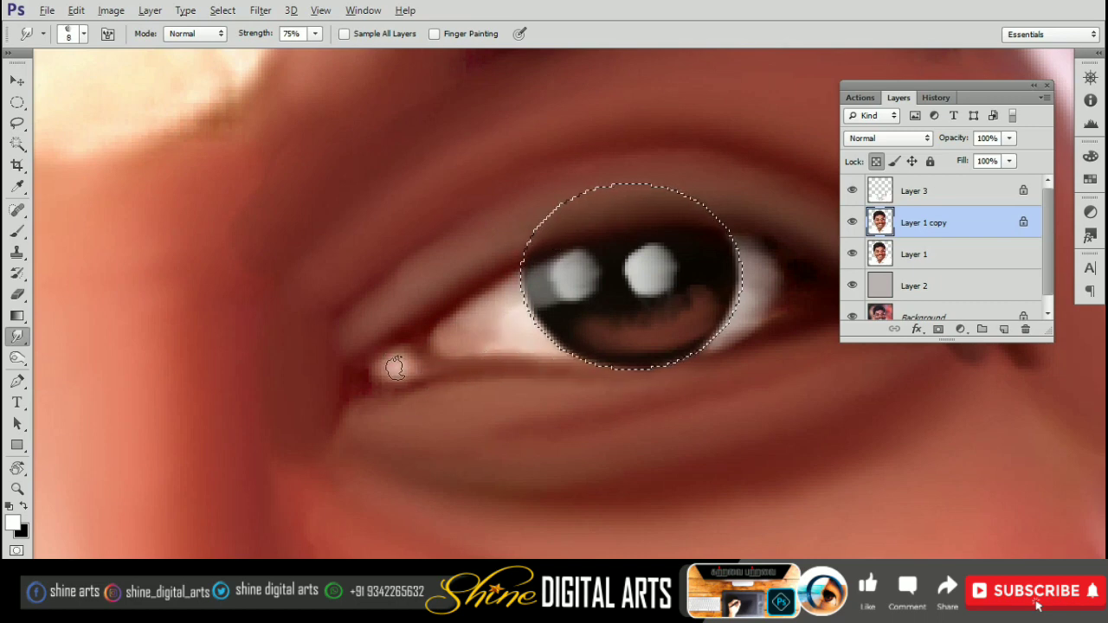
{"action": "key", "text": "bracketright"}
{"action": "key", "text": "bracketright"}
- Brighten the eye white right of the iris, spreading it outward, and deselect
{"action": "scroll", "coordinate": [442, 341], "scroll_direction": "right", "scroll_amount": 5}
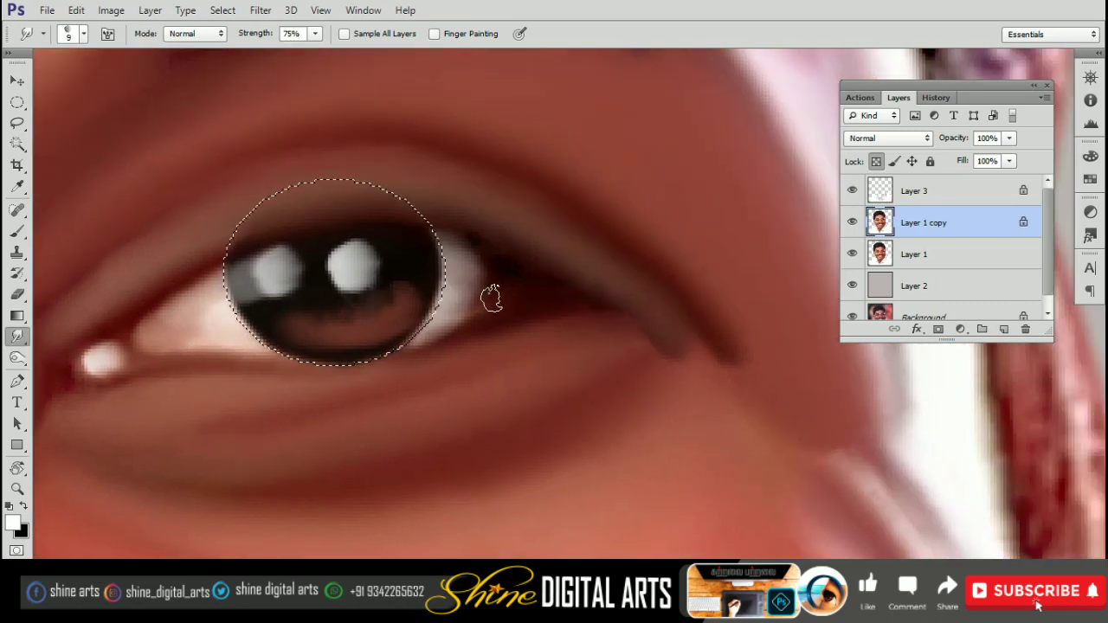
{"action": "mouse_move", "coordinate": [483, 261]}
{"action": "left_mouse_down"}
{"action": "mouse_move", "coordinate": [461, 304]}
{"action": "mouse_move", "coordinate": [527, 306]}
{"action": "mouse_move", "coordinate": [458, 338]}
{"action": "left_mouse_up"}
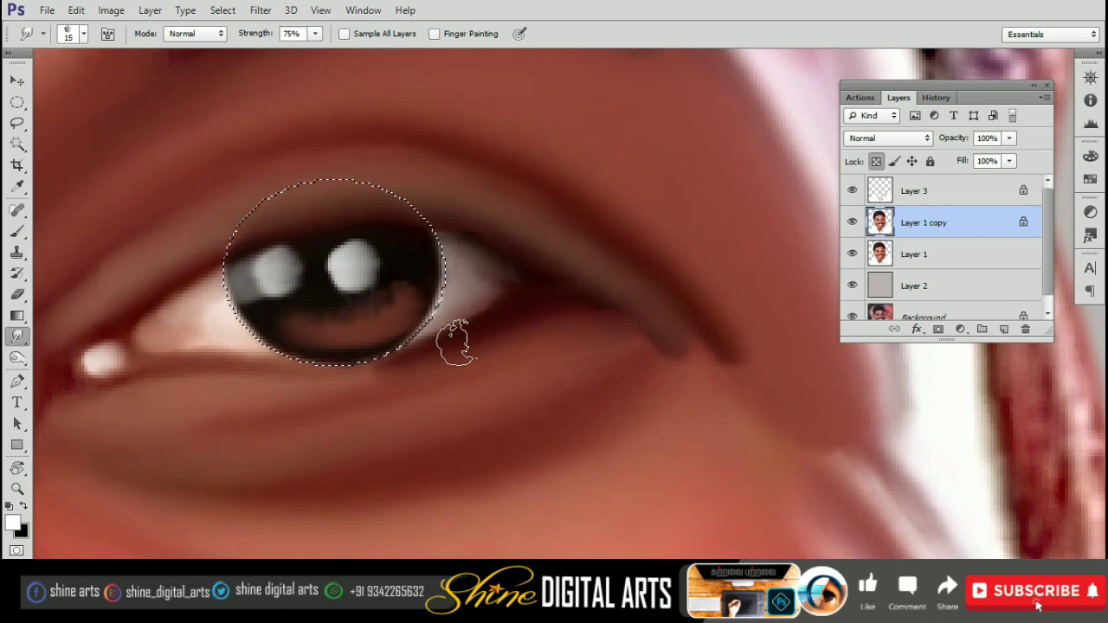
{"action": "scroll", "coordinate": [472, 347], "scroll_direction": "left", "scroll_amount": 2}
{"action": "key", "text": "bracketright"}
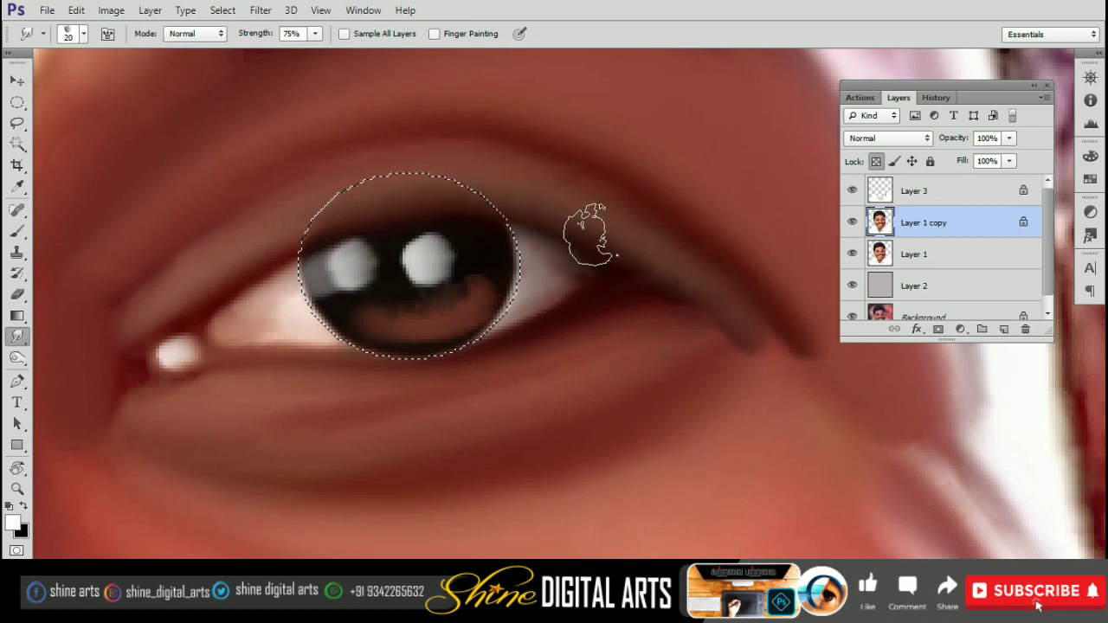
{"action": "key", "text": "bracketright"}
{"action": "key", "text": "bracketright"}
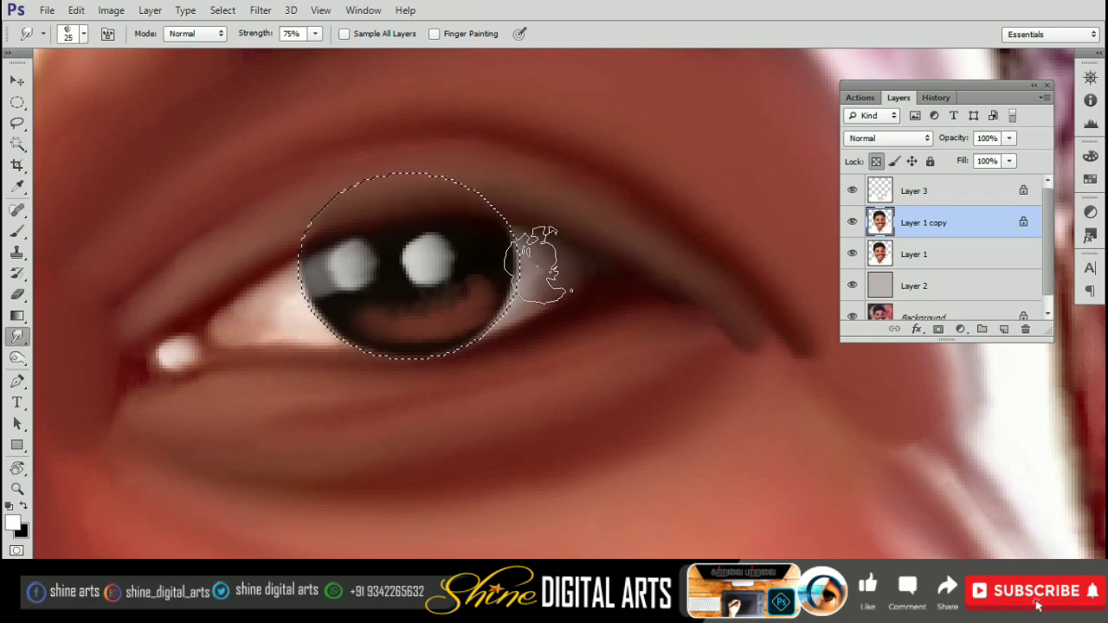
{"action": "left_click_drag", "start_coordinate": [528, 268], "coordinate": [548, 321]}
{"action": "key", "text": "ctrl+d"}
{"action": "key", "text": "bracketleft"}
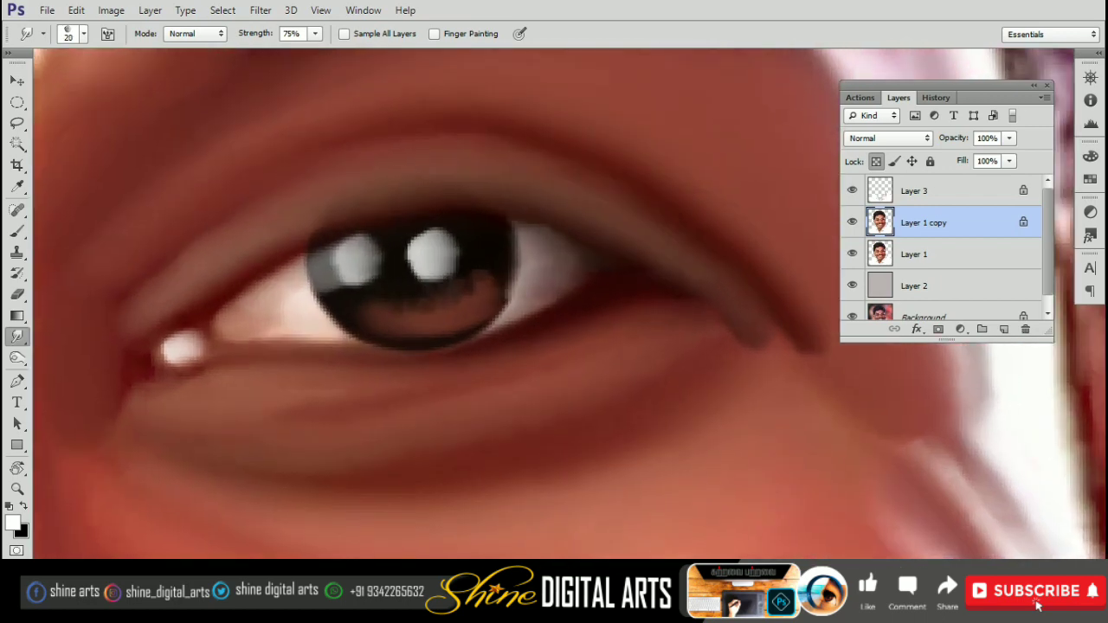
- Smudge along the speckled right cheek edge beside the ear, enlarging the brush
{"action": "scroll", "coordinate": [425, 194], "scroll_direction": "down", "scroll_amount": 2}
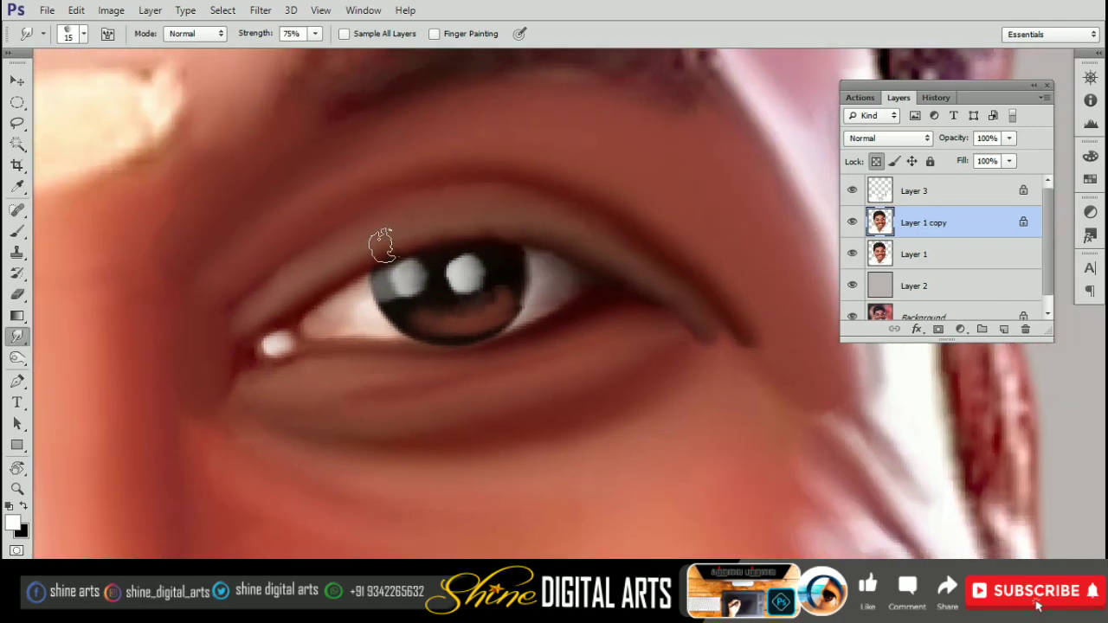
{"action": "scroll", "coordinate": [383, 239], "scroll_direction": "down", "scroll_amount": 2}
{"action": "scroll", "coordinate": [406, 216], "scroll_direction": "down", "scroll_amount": 2}
{"action": "scroll", "coordinate": [432, 290], "scroll_direction": "up", "scroll_amount": 2}
{"action": "scroll", "coordinate": [476, 302], "scroll_direction": "up", "scroll_amount": 2}
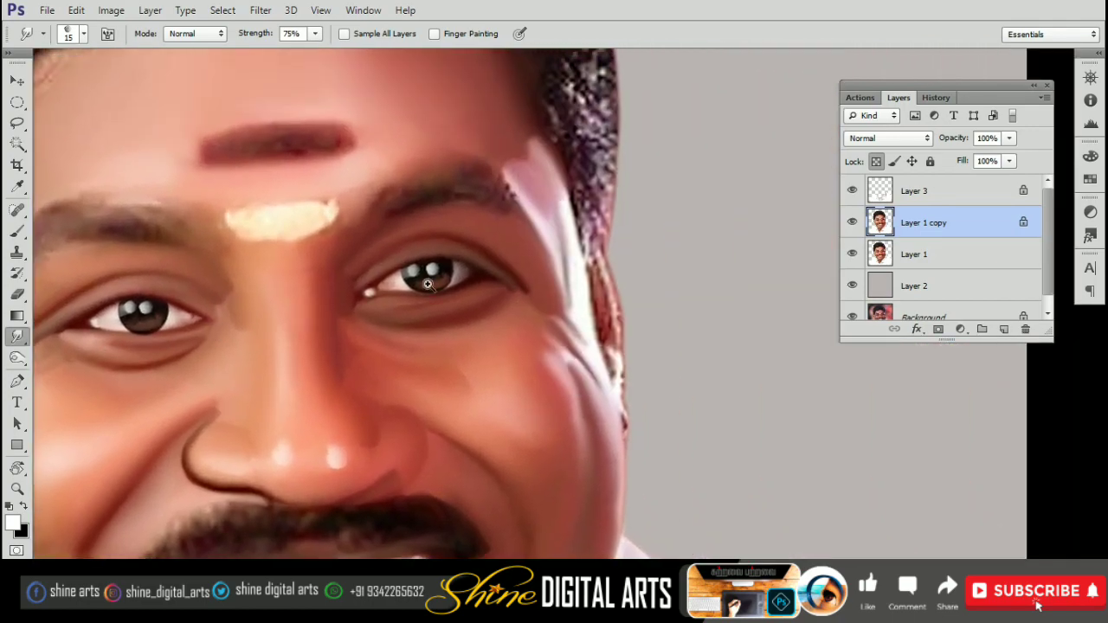
{"action": "scroll", "coordinate": [383, 279], "scroll_direction": "up", "scroll_amount": 2}
{"action": "left_click_drag", "start_coordinate": [416, 310], "coordinate": [402, 368]}
{"action": "scroll", "coordinate": [398, 364], "scroll_direction": "down", "scroll_amount": 1}
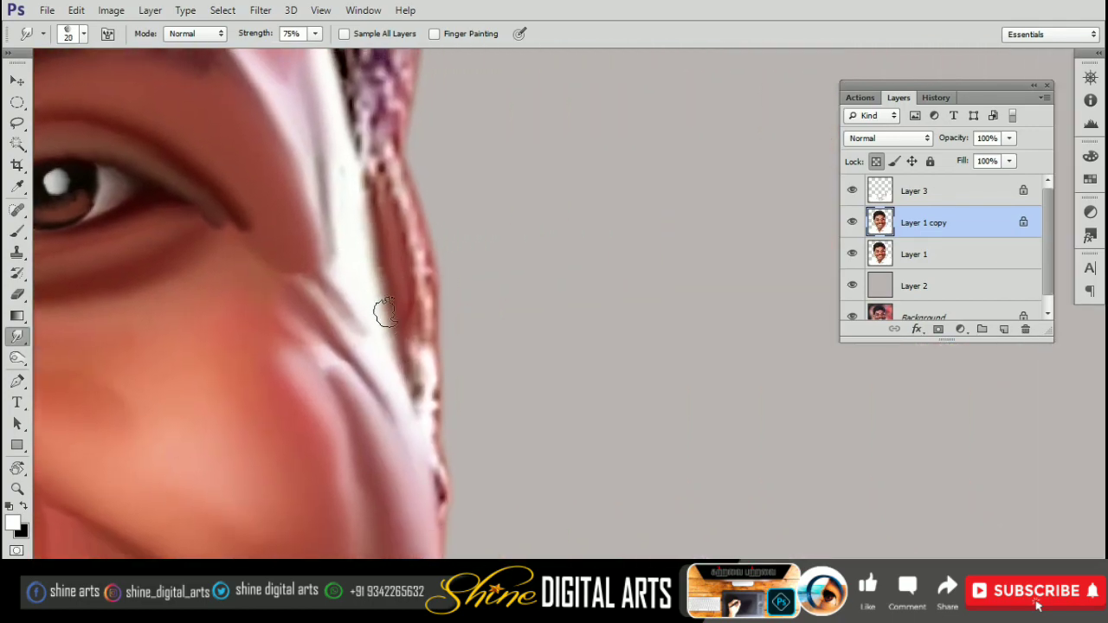
{"action": "key", "text": "bracketright"}
{"action": "left_click_drag", "start_coordinate": [407, 285], "coordinate": [388, 173]}
- Make another smoothing pass on the cheek contour, then scroll up toward the forehead
{"action": "scroll", "coordinate": [408, 311], "scroll_direction": "down", "scroll_amount": 1}
{"action": "key", "text": "bracketleft"}
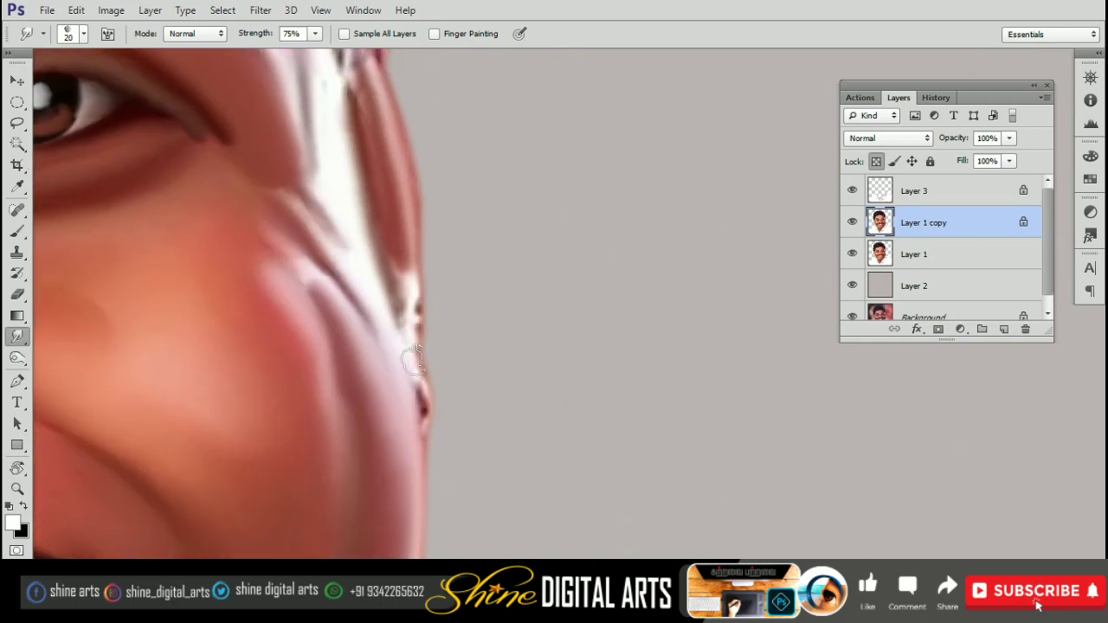
{"action": "left_click_drag", "start_coordinate": [405, 329], "coordinate": [378, 221]}
{"action": "key", "text": "bracketright"}
{"action": "key", "text": "bracketright"}
{"action": "key", "text": "bracketright"}
{"action": "scroll", "coordinate": [412, 333], "scroll_direction": "up", "scroll_amount": 1}
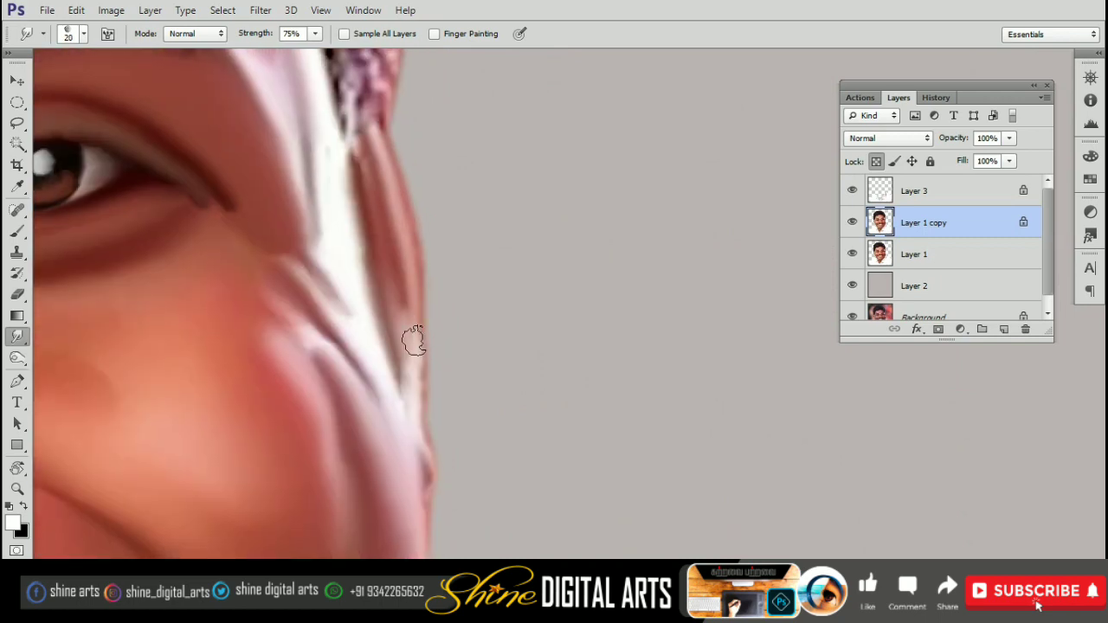
{"action": "scroll", "coordinate": [407, 328], "scroll_direction": "up", "scroll_amount": 2}
{"action": "scroll", "coordinate": [403, 322], "scroll_direction": "up", "scroll_amount": 1}
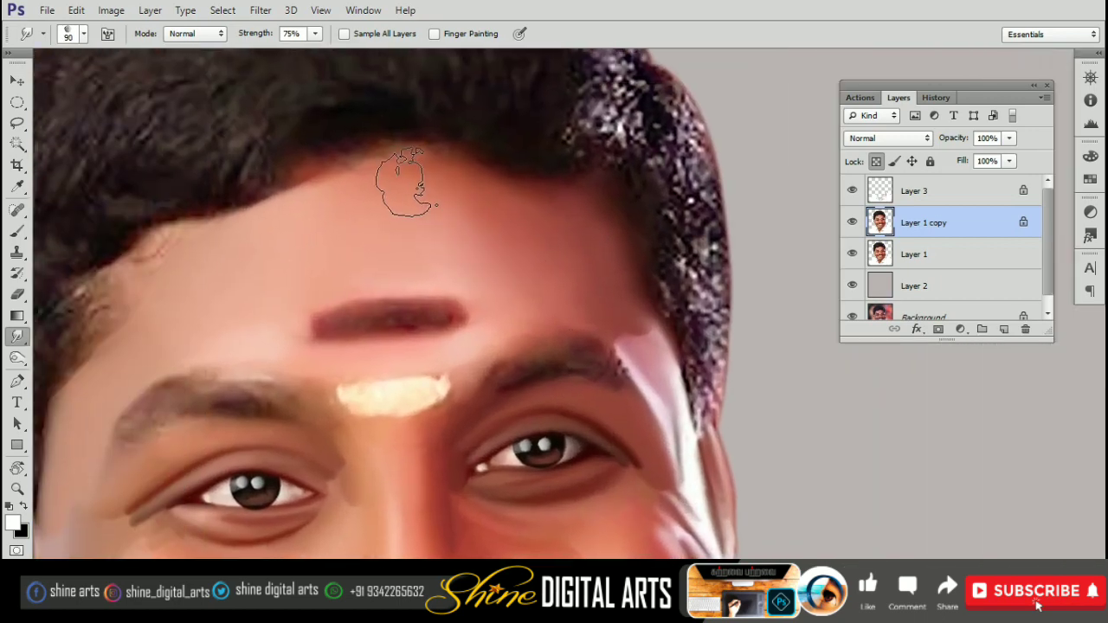
{"action": "scroll", "coordinate": [458, 208], "scroll_direction": "up", "scroll_amount": 3}
{"action": "key", "text": "bracketleft"}
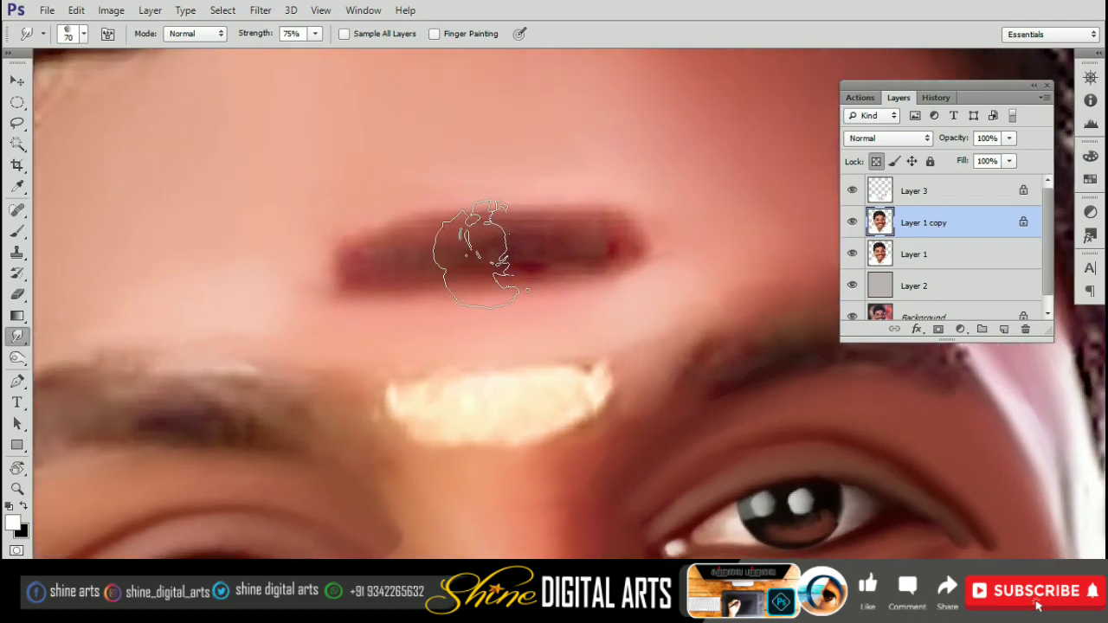
- Try a rounded rectangle over the forehead mark, then undo it
{"action": "left_click", "coordinate": [17, 102]}
{"action": "left_click", "coordinate": [65, 130]}
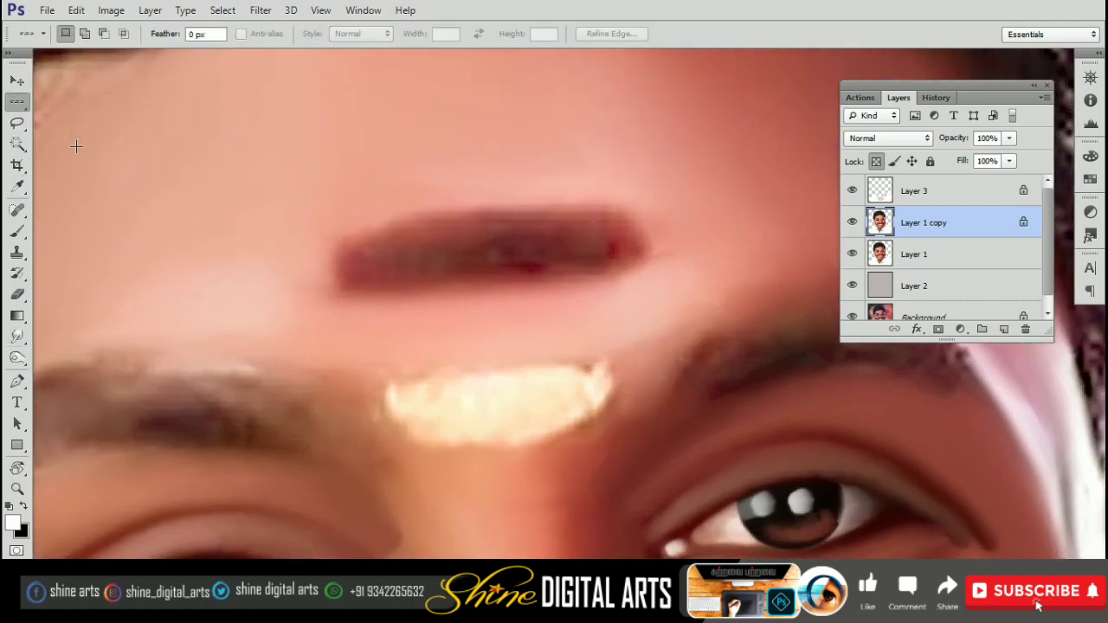
{"action": "left_click", "coordinate": [22, 112]}
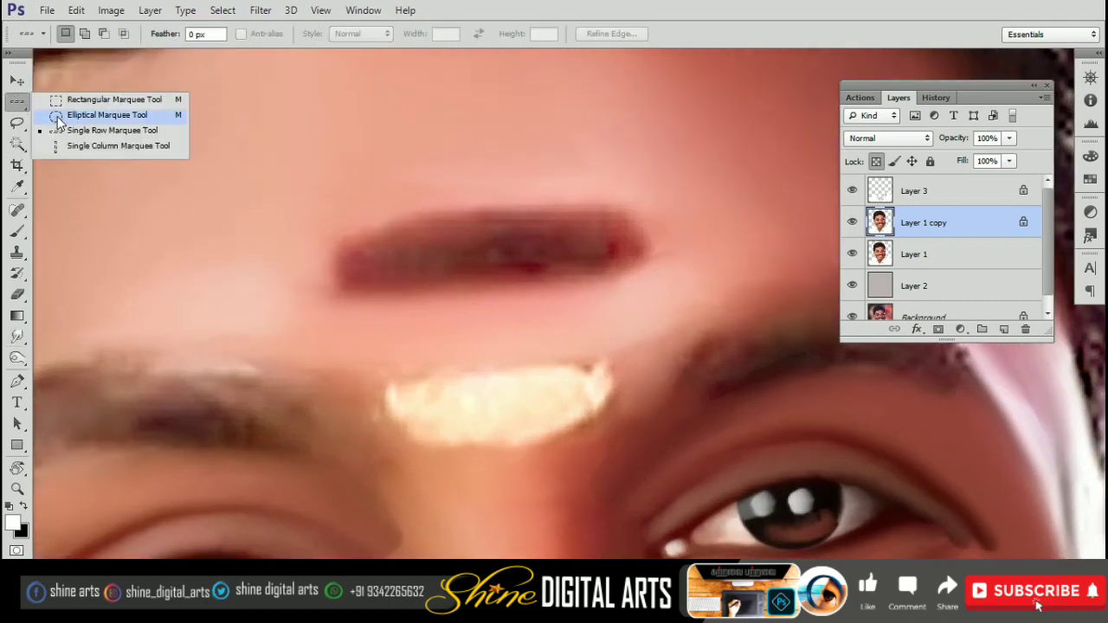
{"action": "left_click", "coordinate": [16, 231]}
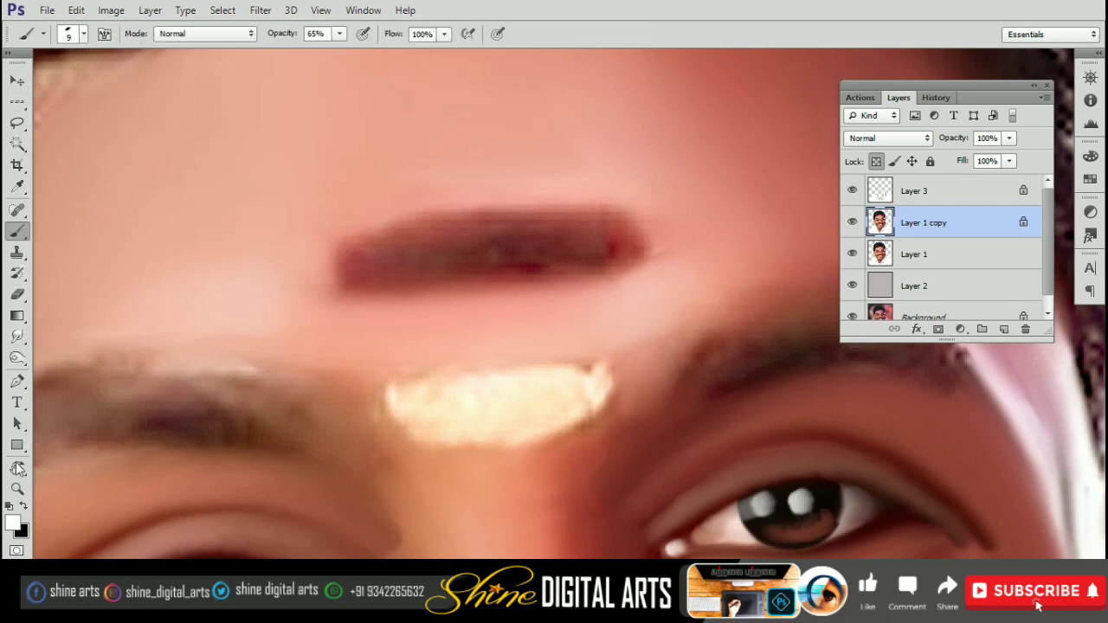
{"action": "left_click", "coordinate": [17, 445]}
{"action": "left_click", "coordinate": [60, 453]}
{"action": "mouse_move", "coordinate": [343, 211]}
{"action": "left_mouse_down"}
{"action": "mouse_move", "coordinate": [611, 284]}
{"action": "mouse_move", "coordinate": [641, 281]}
{"action": "left_mouse_up"}
{"action": "key", "text": "ctrl+z"}
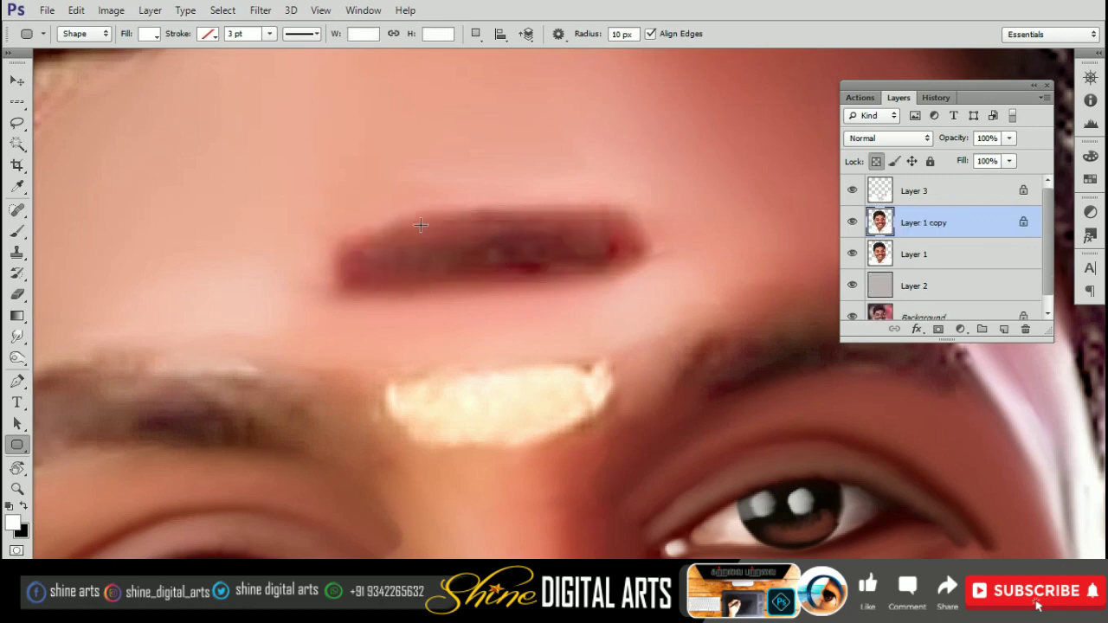
- Attempt a curved Pen path around the forehead mark, then discard it
{"action": "key", "text": "p"}
{"action": "left_click", "coordinate": [367, 296]}
{"action": "left_click_drag", "start_coordinate": [382, 225], "coordinate": [419, 199]}
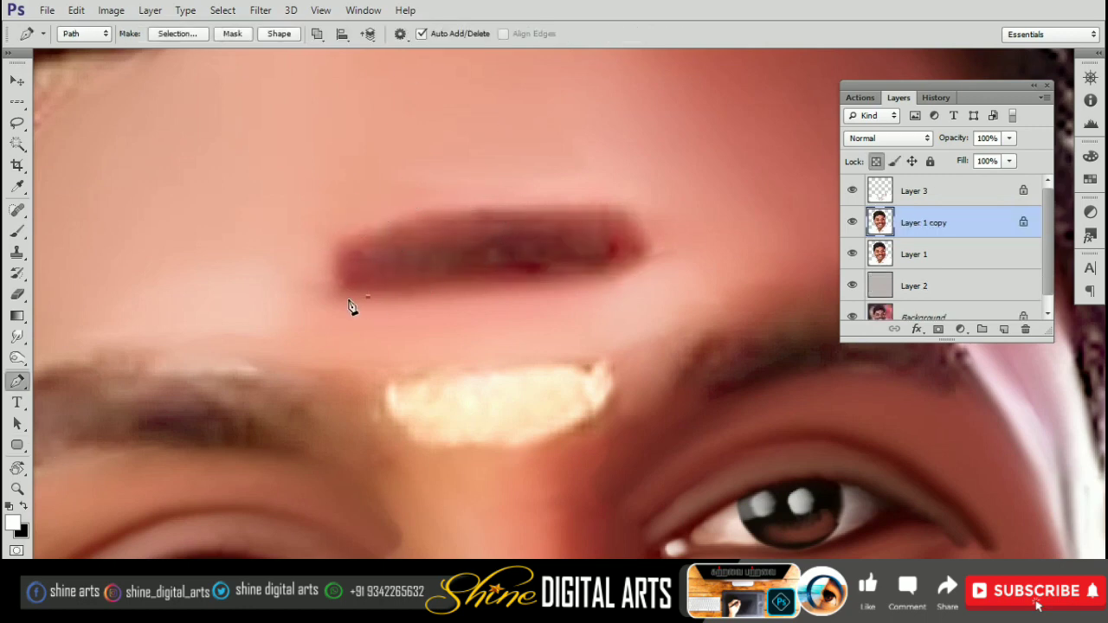
{"action": "key", "text": "ctrl+Return"}
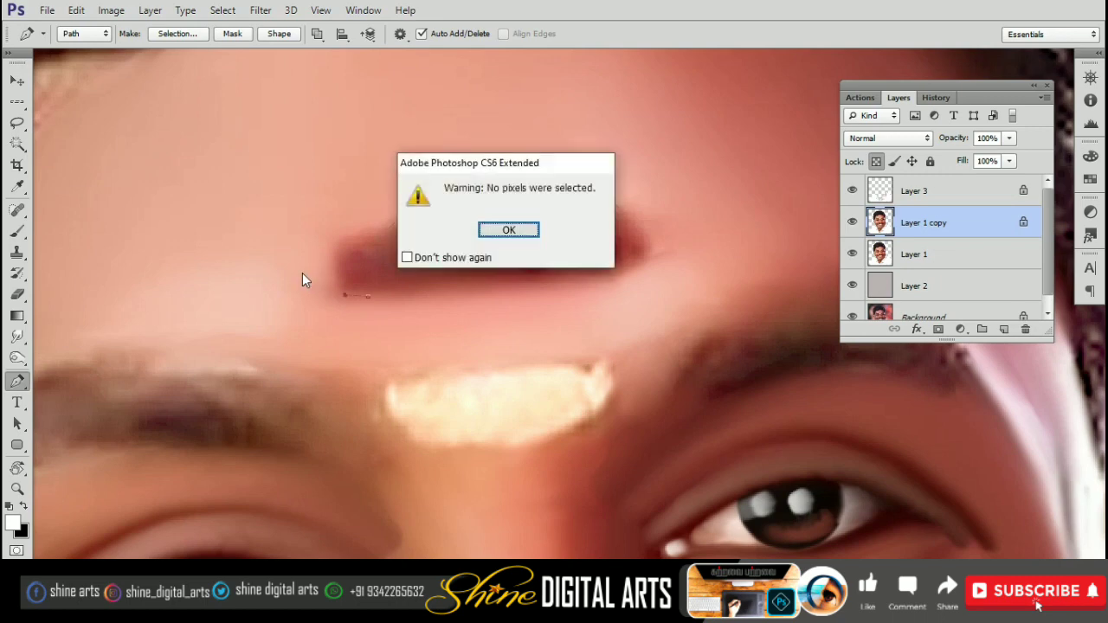
{"action": "key", "text": "Return"}
- Smudge the dark forehead mark smooth with a much smaller Smudge brush
{"action": "left_click", "coordinate": [17, 337]}
{"action": "key", "text": "bracketleft"}
{"action": "key", "text": "bracketleft"}
{"action": "key", "text": "bracketleft"}
{"action": "mouse_move", "coordinate": [554, 244]}
{"action": "left_mouse_down"}
{"action": "mouse_move", "coordinate": [494, 248]}
{"action": "mouse_move", "coordinate": [593, 240]}
{"action": "mouse_move", "coordinate": [569, 260]}
{"action": "mouse_move", "coordinate": [433, 271]}
{"action": "mouse_move", "coordinate": [630, 240]}
{"action": "mouse_move", "coordinate": [536, 207]}
{"action": "mouse_move", "coordinate": [353, 249]}
{"action": "mouse_move", "coordinate": [433, 280]}
{"action": "mouse_move", "coordinate": [351, 283]}
{"action": "mouse_move", "coordinate": [390, 232]}
{"action": "left_mouse_up"}
{"action": "key", "text": "bracketleft"}
{"action": "key", "text": "bracketleft"}
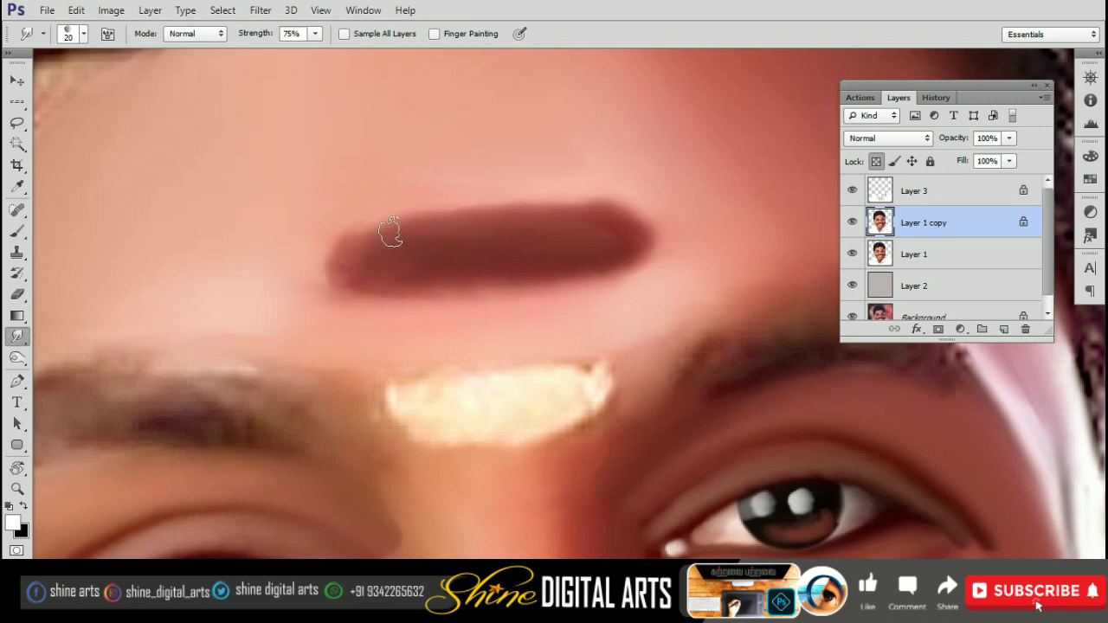
- Set the foreground colour to red and smudge red into the middle of the forehead mark
{"action": "key", "text": "bracketright"}
{"action": "left_click", "coordinate": [14, 525]}
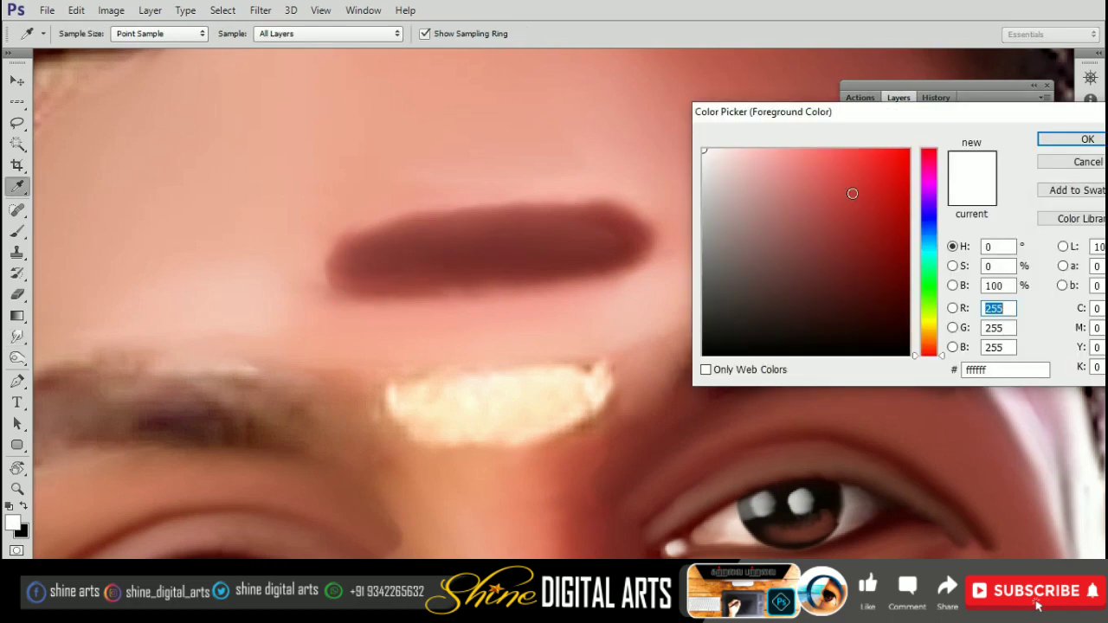
{"action": "left_click", "coordinate": [1082, 141]}
{"action": "key", "text": "bracketright"}
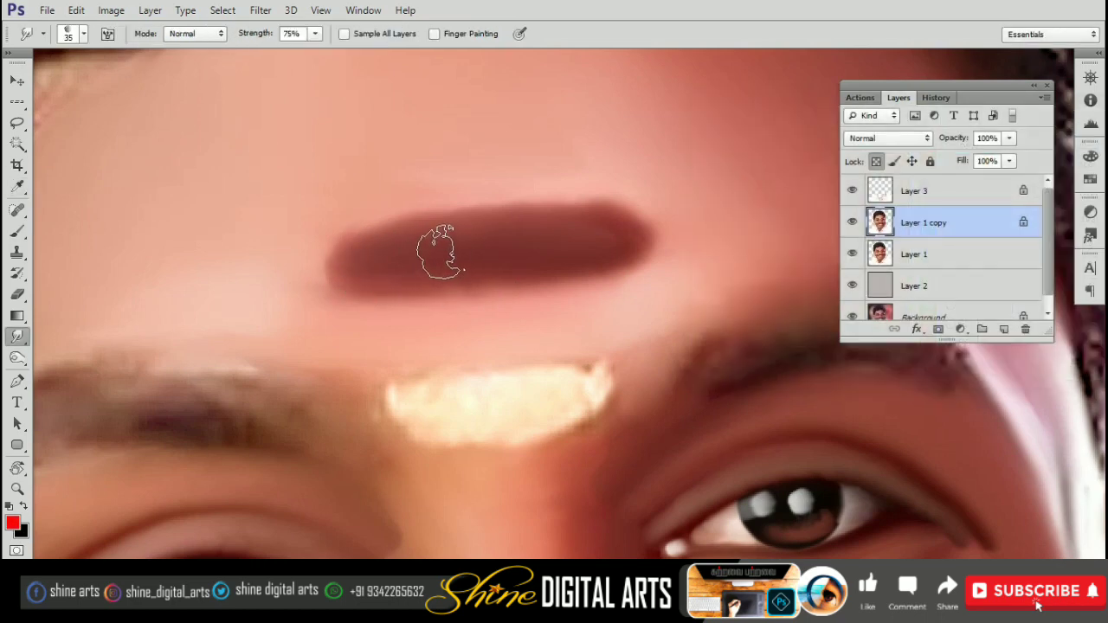
{"action": "mouse_move", "coordinate": [440, 248]}
{"action": "left_mouse_down"}
{"action": "mouse_move", "coordinate": [416, 254]}
{"action": "mouse_move", "coordinate": [519, 239]}
{"action": "mouse_move", "coordinate": [460, 243]}
{"action": "mouse_move", "coordinate": [549, 247]}
{"action": "mouse_move", "coordinate": [445, 255]}
{"action": "mouse_move", "coordinate": [574, 227]}
{"action": "mouse_move", "coordinate": [370, 271]}
{"action": "left_mouse_up"}
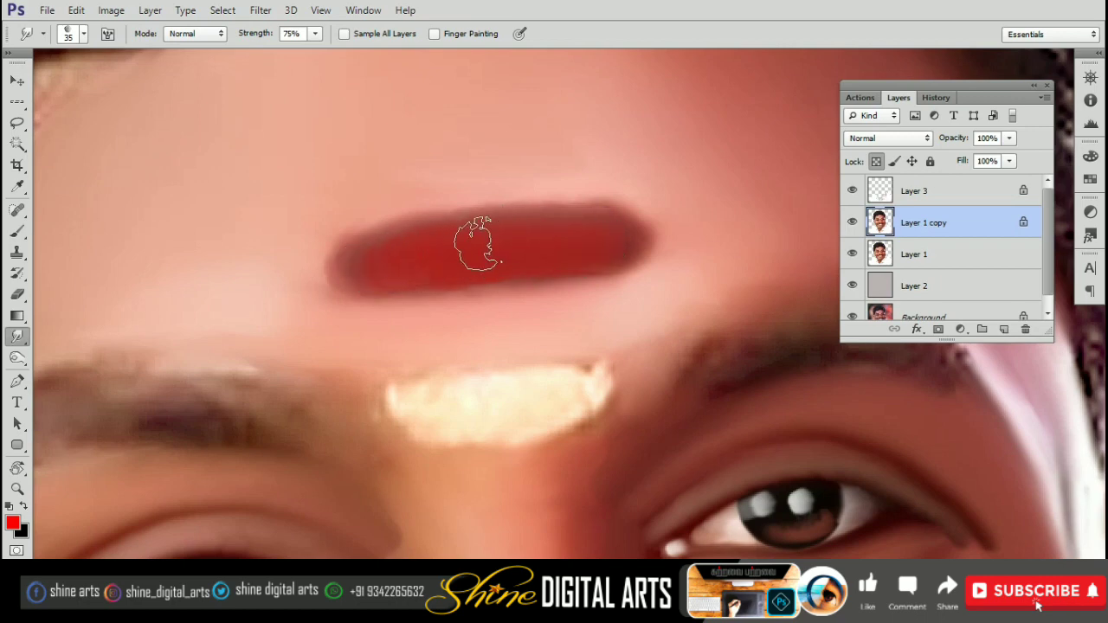
- Smooth the red mark's lower right edge and even out its shape, checking the whole portrait
{"action": "key", "text": "bracketleft"}
{"action": "key", "text": "bracketleft"}
{"action": "mouse_move", "coordinate": [642, 240]}
{"action": "left_mouse_down"}
{"action": "mouse_move", "coordinate": [562, 285]}
{"action": "mouse_move", "coordinate": [374, 288]}
{"action": "left_mouse_up"}
{"action": "key", "text": "bracketright"}
{"action": "mouse_move", "coordinate": [496, 275]}
{"action": "left_mouse_down"}
{"action": "mouse_move", "coordinate": [566, 264]}
{"action": "mouse_move", "coordinate": [414, 284]}
{"action": "left_mouse_up"}
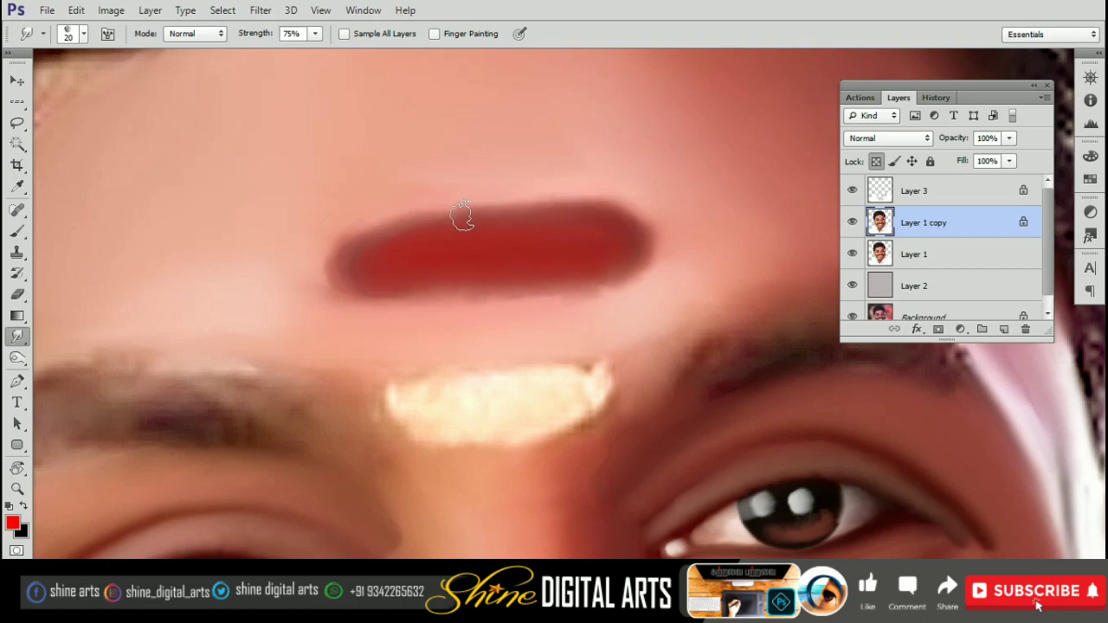
{"action": "key", "text": "ctrl+0"}
{"action": "key", "text": "ctrl+plus"}
- Zoom in on the forehead and smooth the cream patch toward the right with a size-35 brush
{"action": "key", "text": "ctrl+plus"}
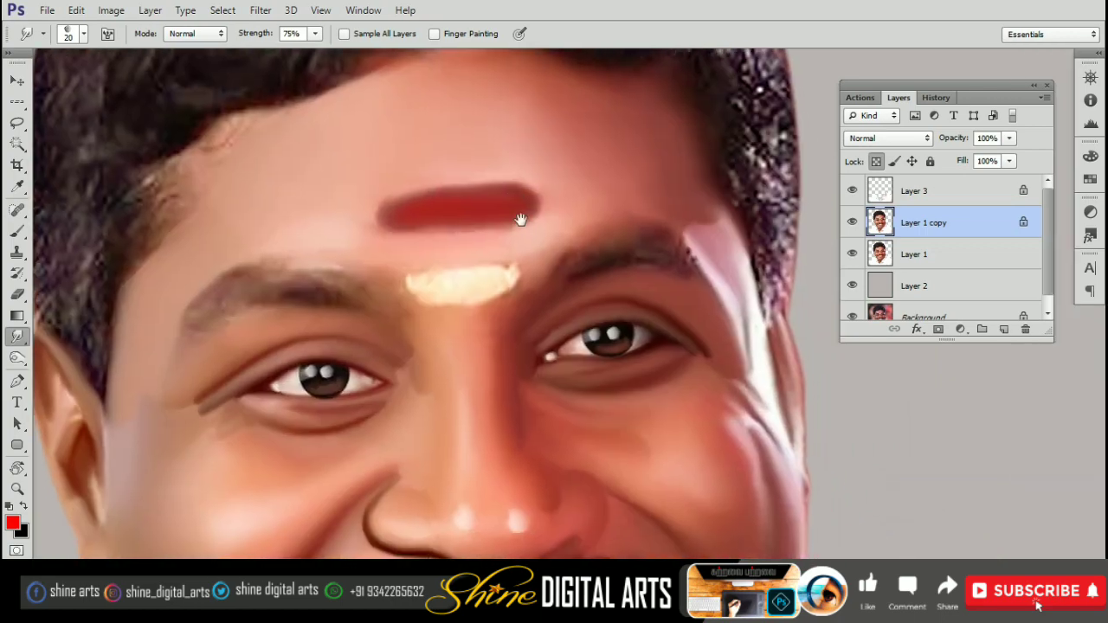
{"action": "key", "text": "ctrl+plus"}
{"action": "key", "text": "bracketright"}
{"action": "left_click_drag", "start_coordinate": [414, 212], "coordinate": [530, 234]}
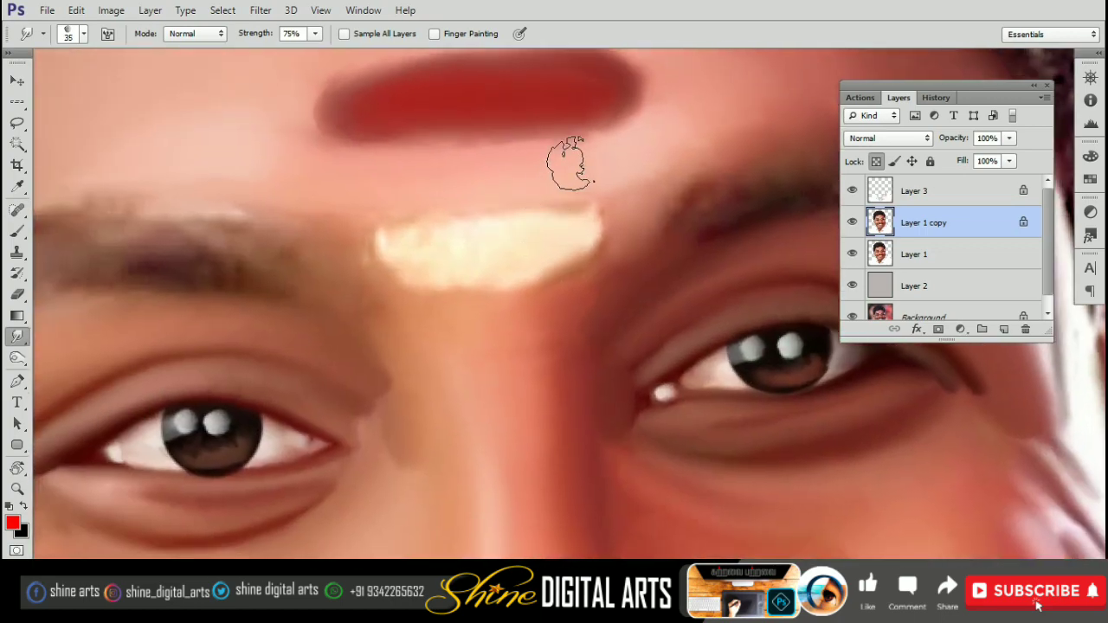
{"action": "key", "text": "bracketright"}
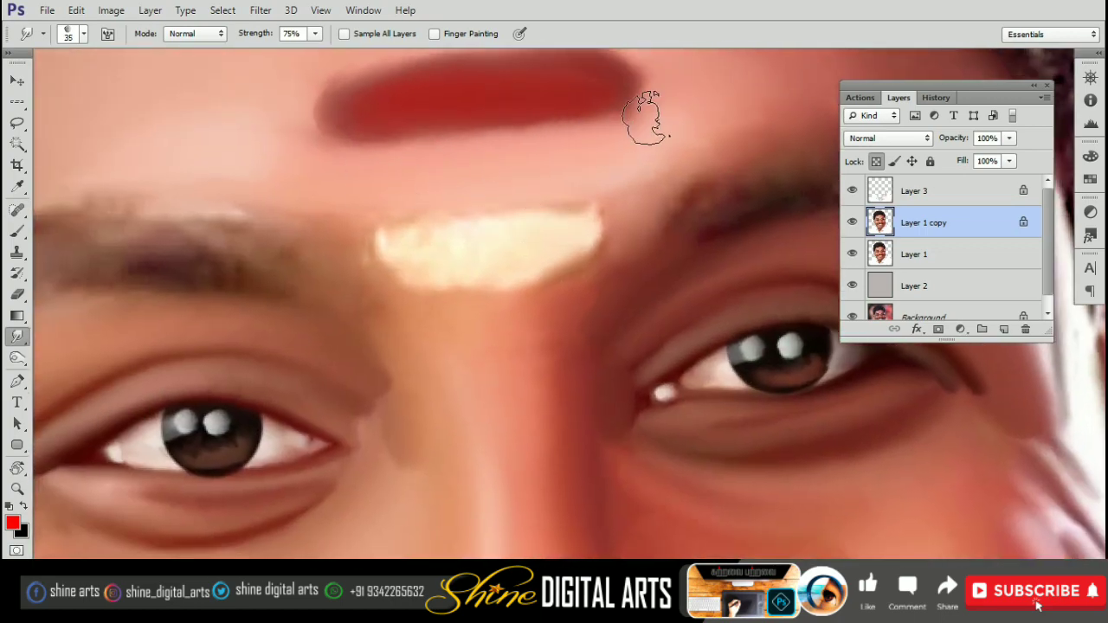
{"action": "left_click_drag", "start_coordinate": [468, 157], "coordinate": [641, 161]}
{"action": "key", "text": "bracketright"}
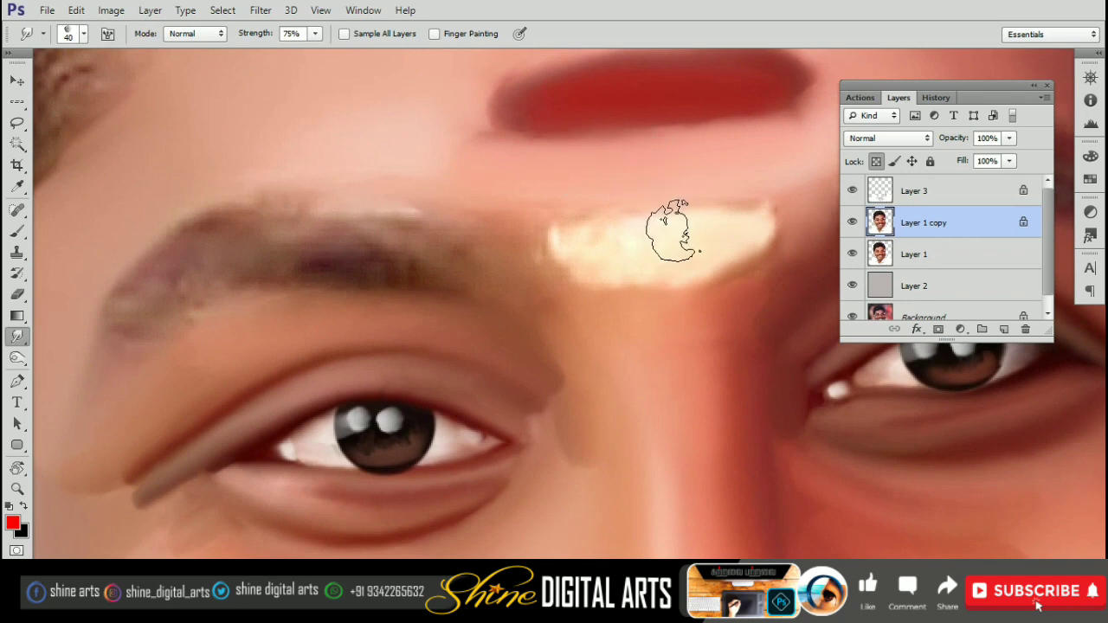
{"action": "key", "text": "bracketleft"}
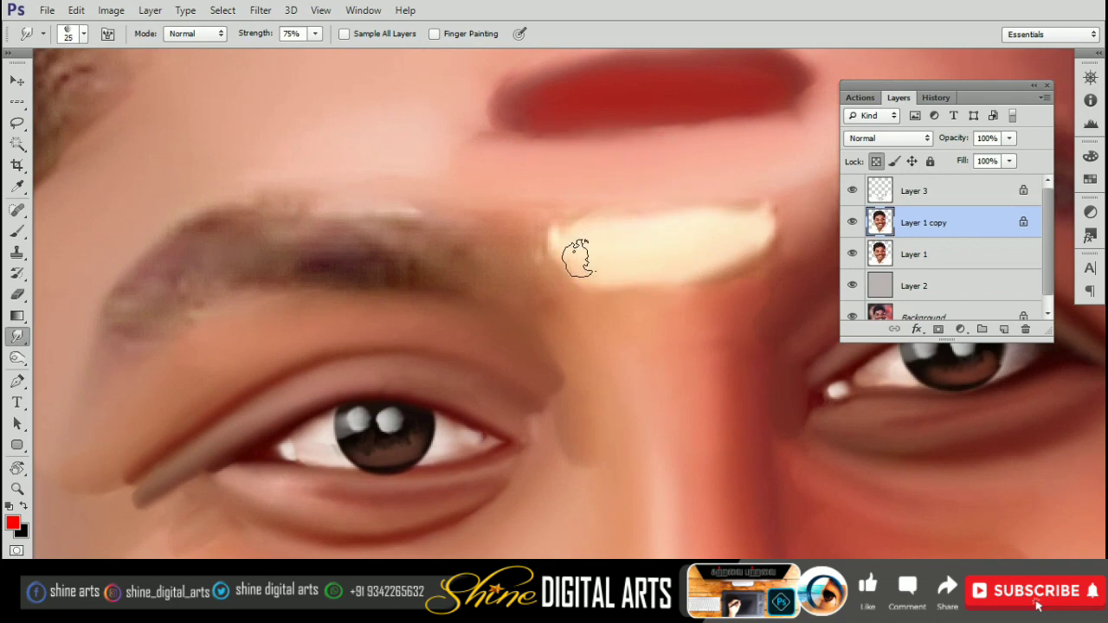
{"action": "left_click_drag", "start_coordinate": [578, 256], "coordinate": [667, 242]}
- Swap foreground and background colours and round off the red stroke's left end
{"action": "key", "text": "d"}
{"action": "key", "text": "x"}
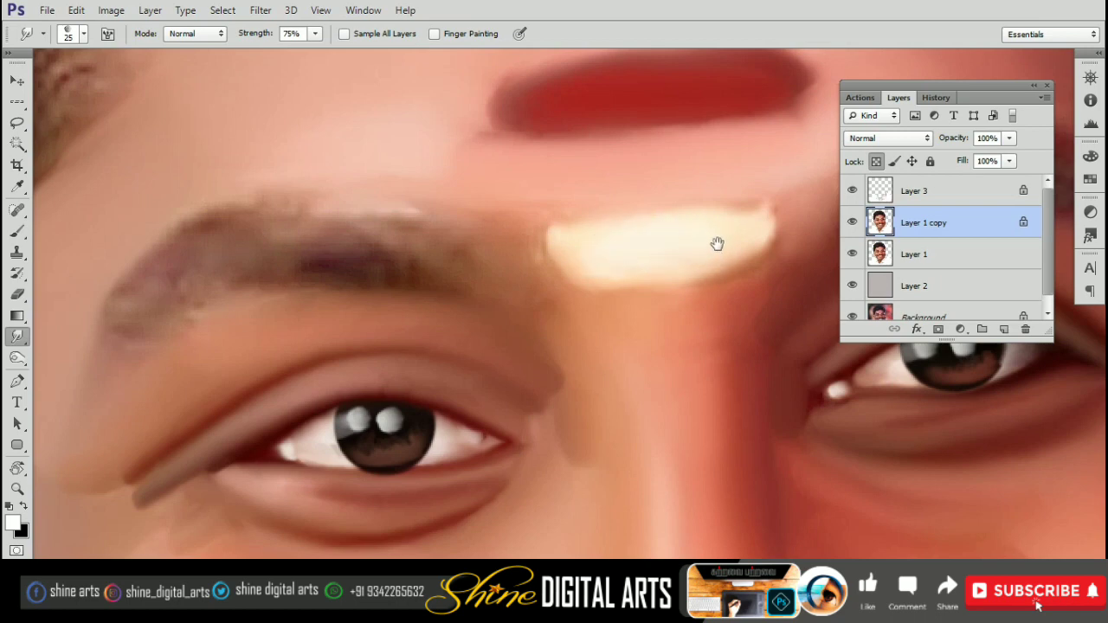
{"action": "left_click_drag", "start_coordinate": [717, 244], "coordinate": [682, 251]}
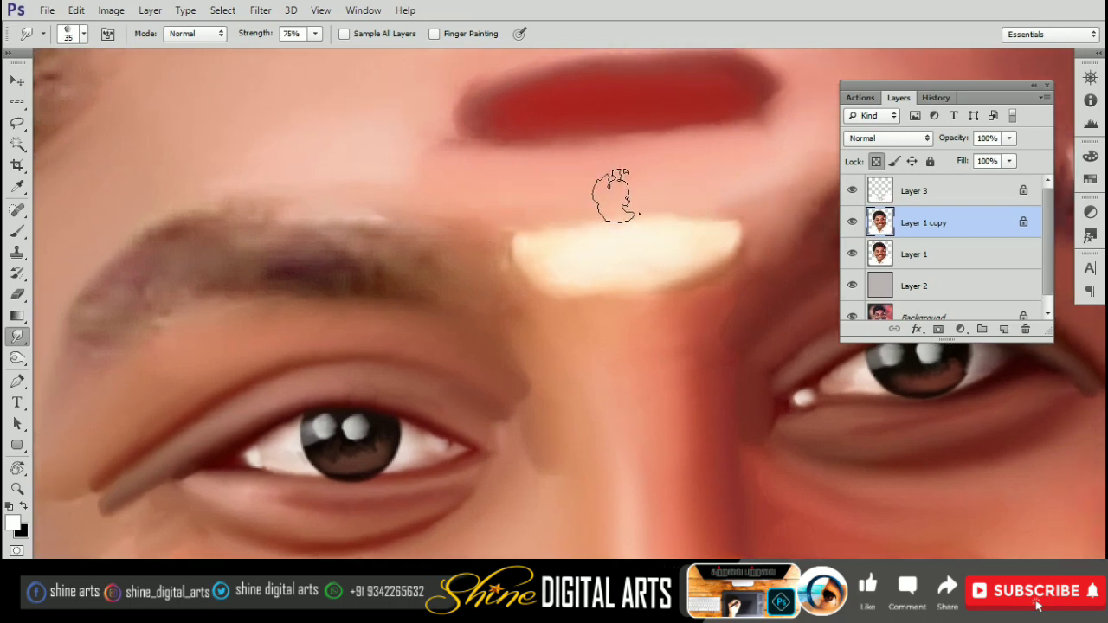
{"action": "left_click_drag", "start_coordinate": [612, 185], "coordinate": [699, 302]}
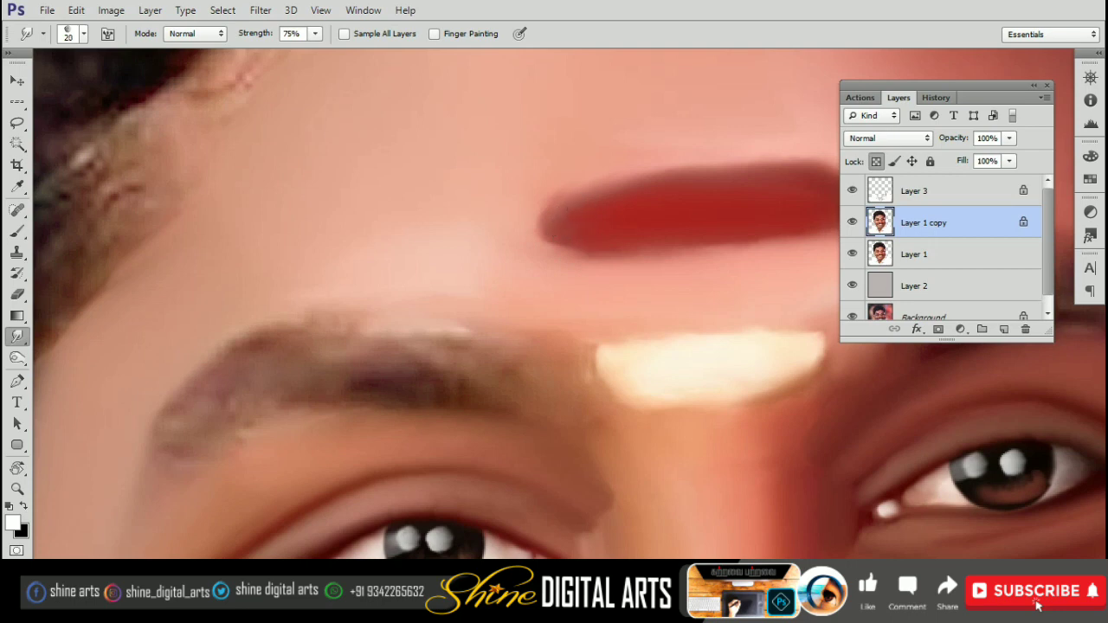
{"action": "left_click_drag", "start_coordinate": [568, 219], "coordinate": [616, 246]}
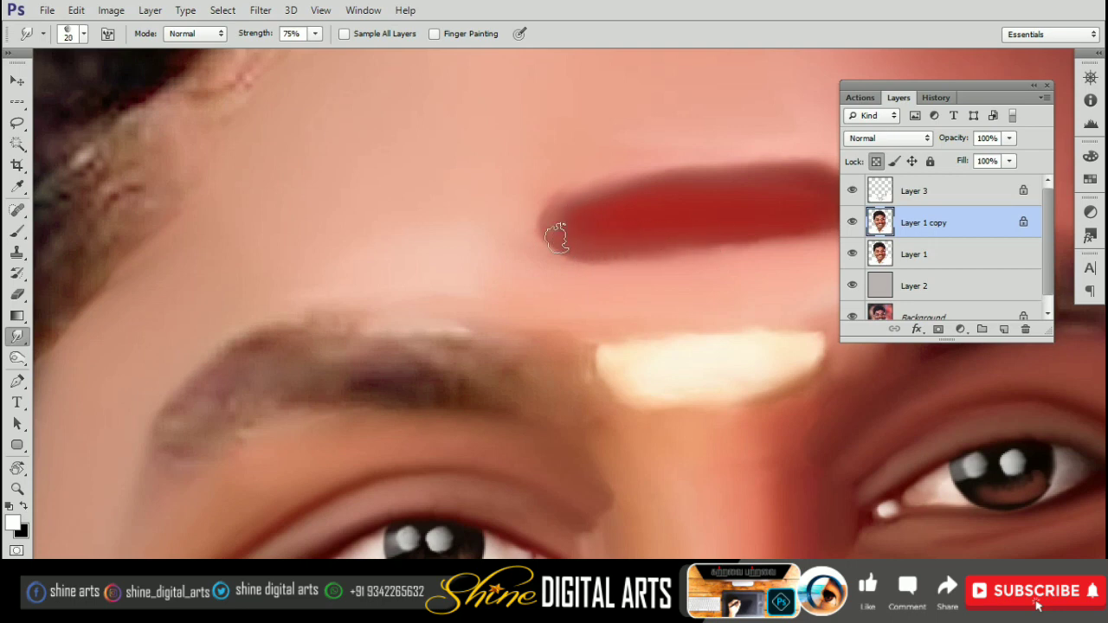
{"action": "key", "text": "bracketleft"}
{"action": "left_click_drag", "start_coordinate": [818, 195], "coordinate": [700, 216]}
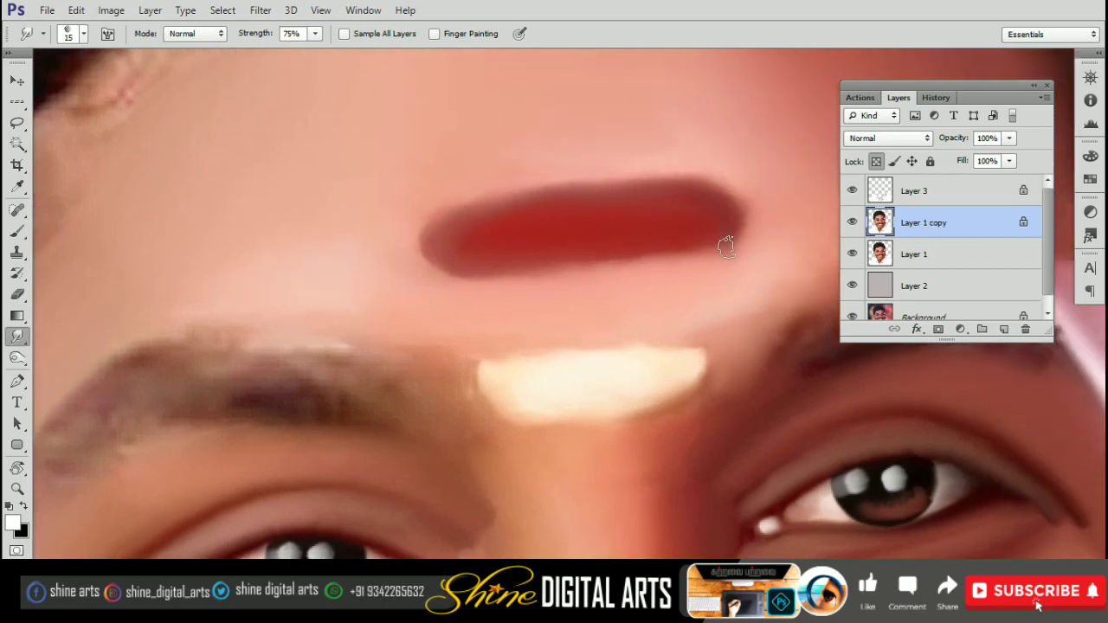
{"action": "mouse_move", "coordinate": [630, 217]}
{"action": "left_mouse_down"}
{"action": "mouse_move", "coordinate": [572, 287]}
{"action": "mouse_move", "coordinate": [685, 226]}
{"action": "left_mouse_up"}
{"action": "key", "text": "bracketright"}
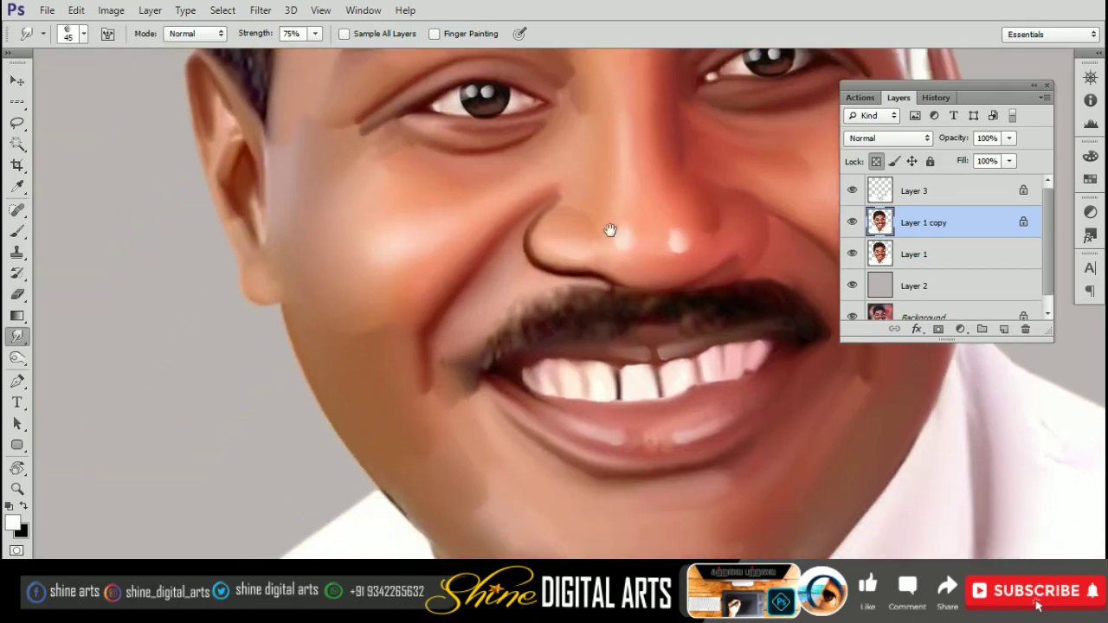
- Append the Assorted Brushes set to the current brush presets
{"action": "scroll", "coordinate": [608, 231], "scroll_direction": "down", "scroll_amount": 5}
{"action": "scroll", "coordinate": [459, 321], "scroll_direction": "up", "scroll_amount": 3}
{"action": "scroll", "coordinate": [450, 347], "scroll_direction": "up", "scroll_amount": 2}
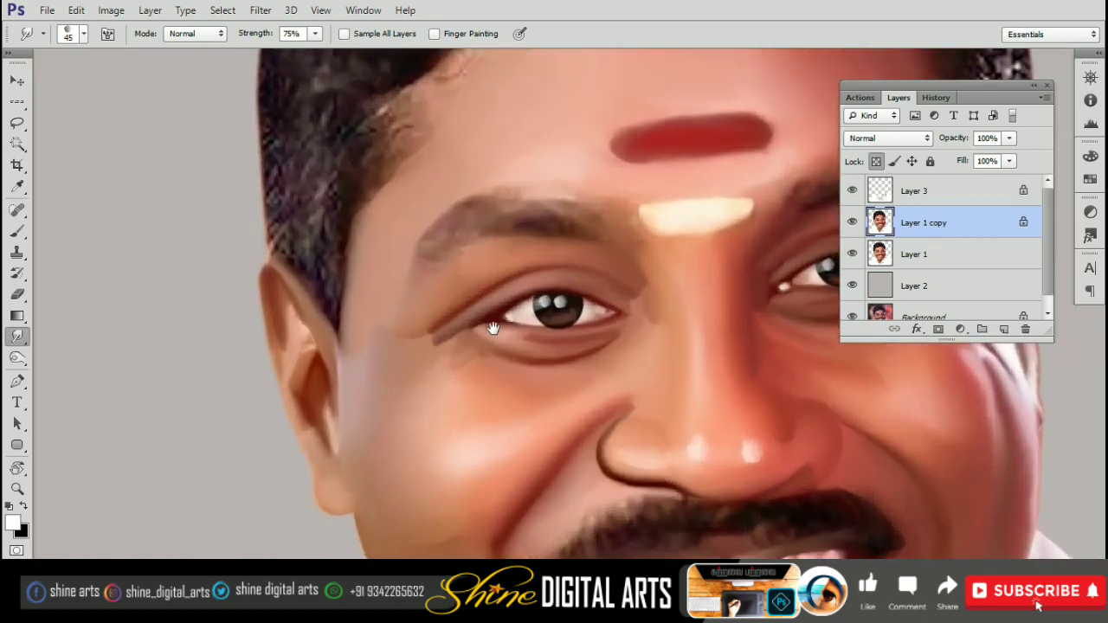
{"action": "scroll", "coordinate": [448, 360], "scroll_direction": "up", "scroll_amount": 1}
{"action": "key", "text": "F5"}
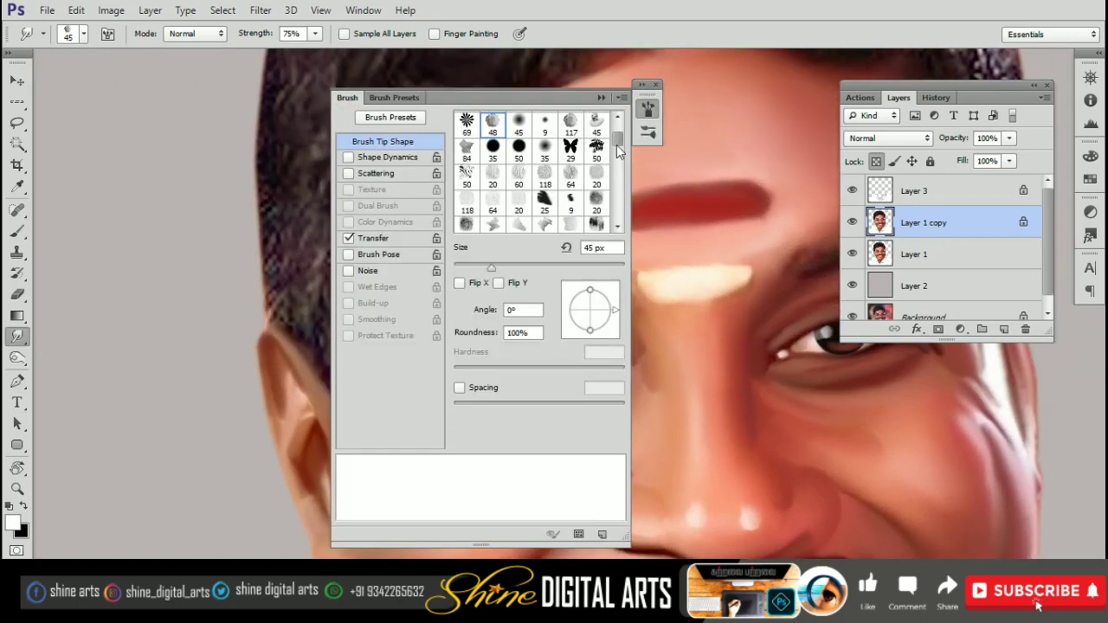
{"action": "left_click_drag", "start_coordinate": [619, 152], "coordinate": [619, 212]}
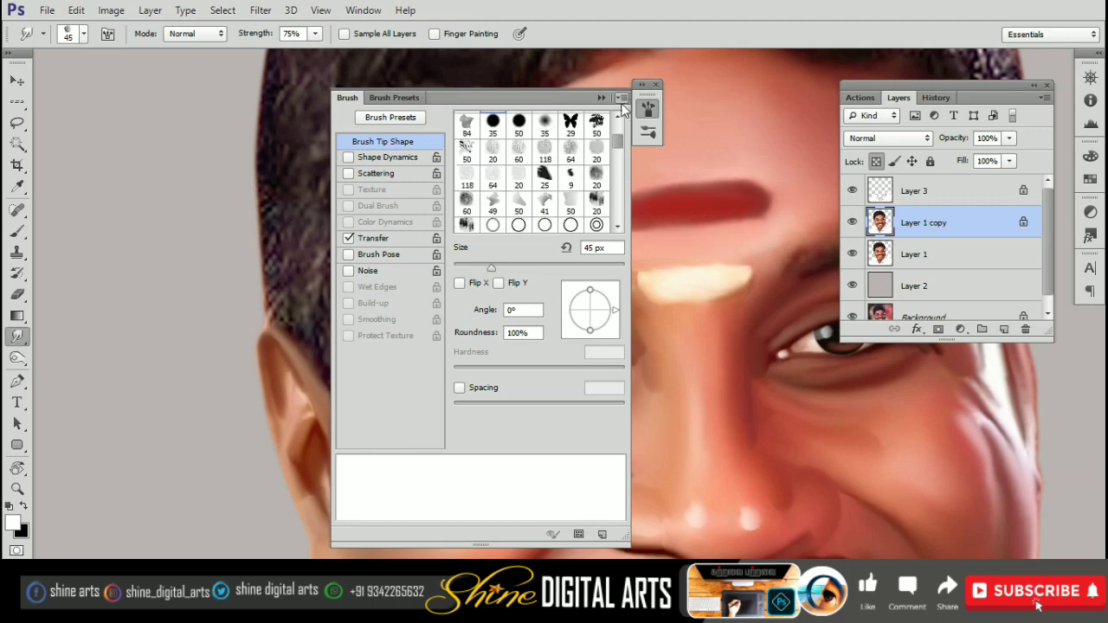
{"action": "left_click", "coordinate": [601, 97]}
{"action": "right_click", "coordinate": [615, 173]}
{"action": "left_click", "coordinate": [824, 178]}
{"action": "left_click", "coordinate": [883, 367]}
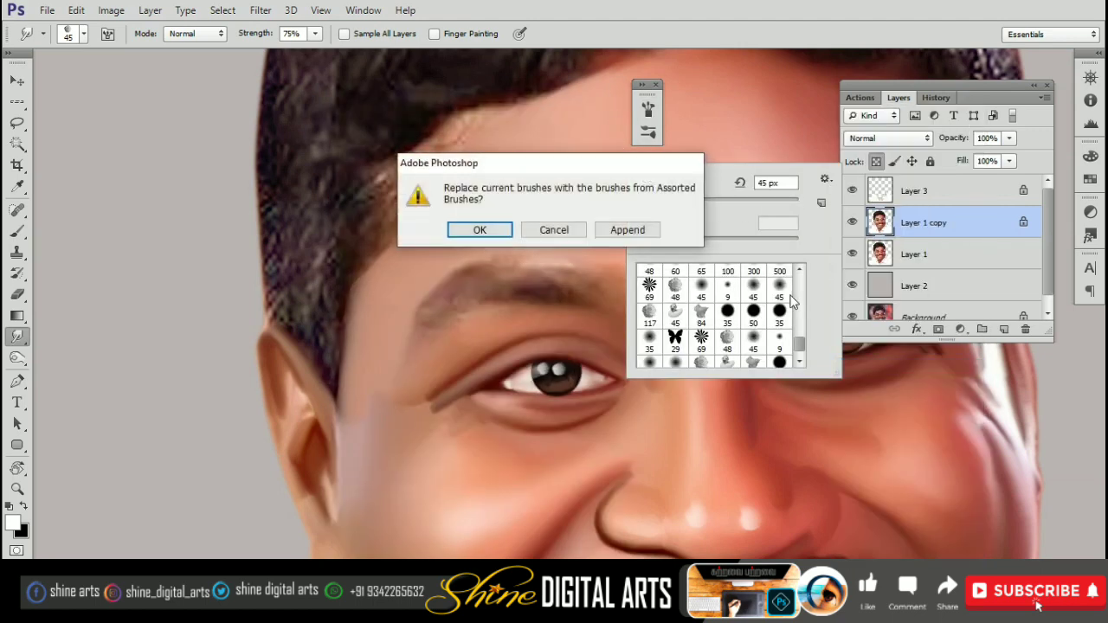
{"action": "left_click", "coordinate": [628, 230]}
- Select the 11 px multi-strand brush tip and enable Shape Dynamics
{"action": "left_click", "coordinate": [675, 354]}
{"action": "left_click", "coordinate": [647, 108]}
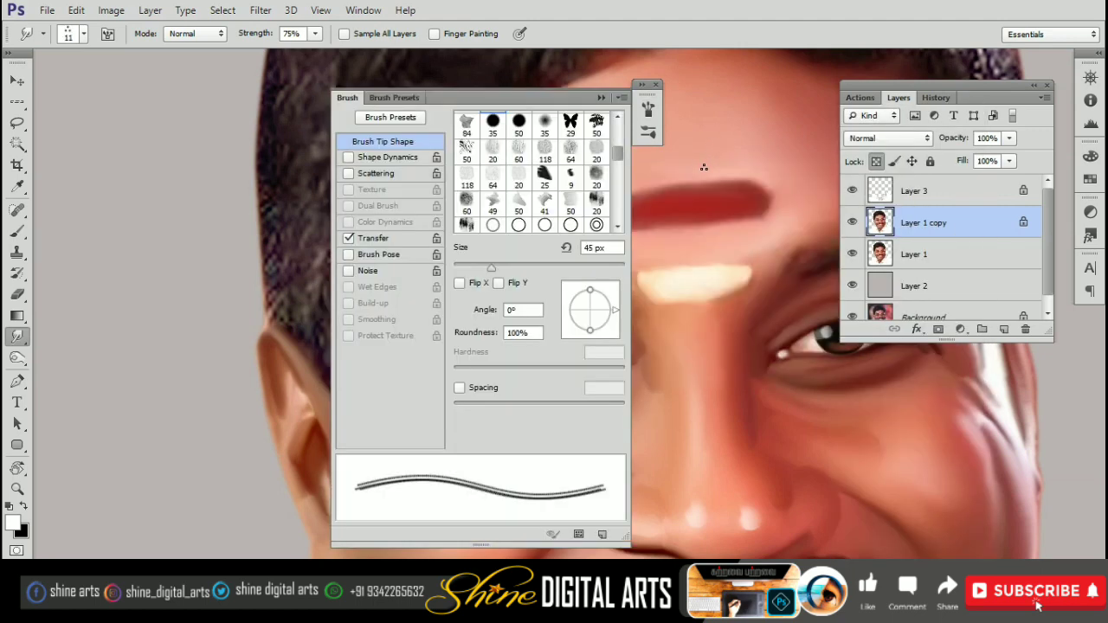
{"action": "left_click", "coordinate": [388, 157]}
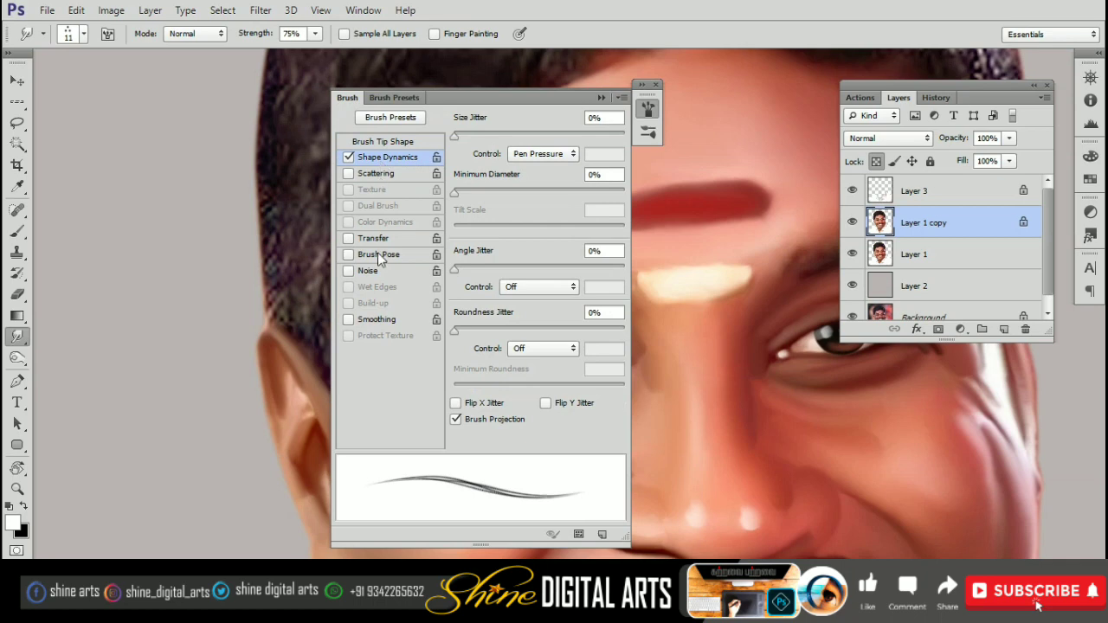
{"action": "left_click", "coordinate": [394, 142]}
{"action": "left_click", "coordinate": [655, 97]}
- Smudge the pixelated hair strands above the ear and down the side of the head
{"action": "scroll", "coordinate": [525, 317], "scroll_direction": "up", "scroll_amount": 3}
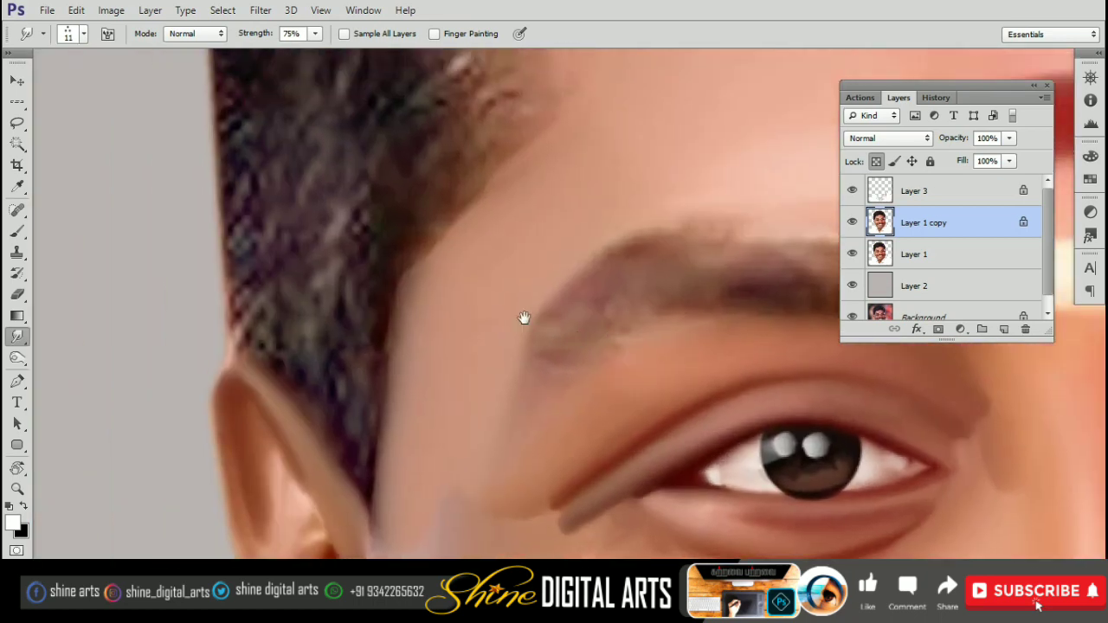
{"action": "scroll", "coordinate": [524, 317], "scroll_direction": "up", "scroll_amount": 2}
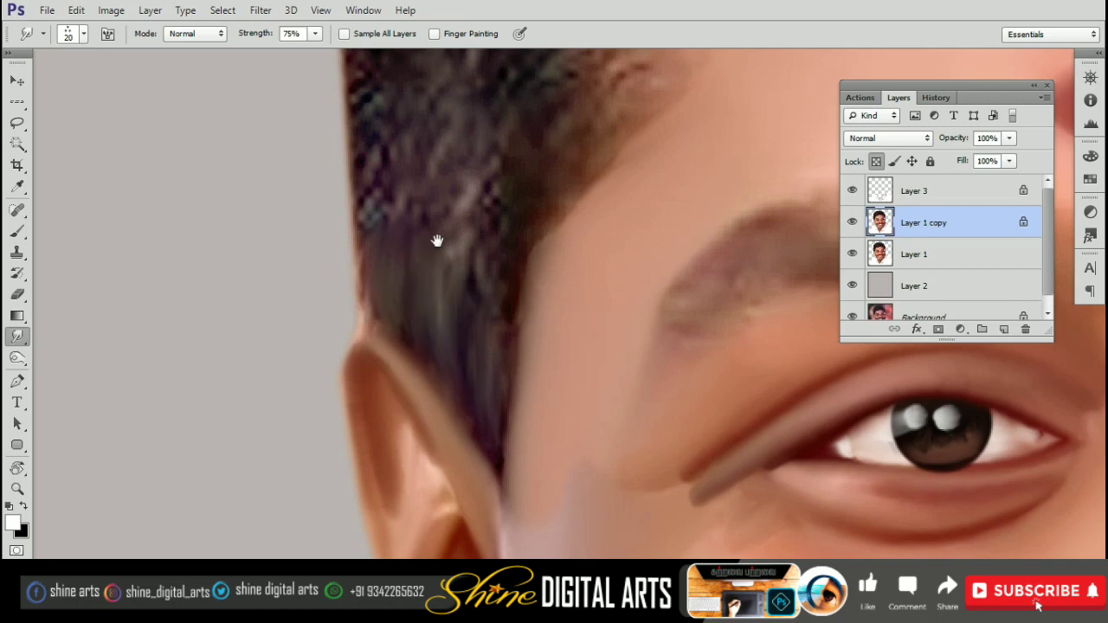
{"action": "scroll", "coordinate": [435, 240], "scroll_direction": "up", "scroll_amount": 3}
{"action": "mouse_move", "coordinate": [491, 312]}
{"action": "left_mouse_down"}
{"action": "mouse_move", "coordinate": [482, 458]}
{"action": "mouse_move", "coordinate": [448, 360]}
{"action": "left_mouse_up"}
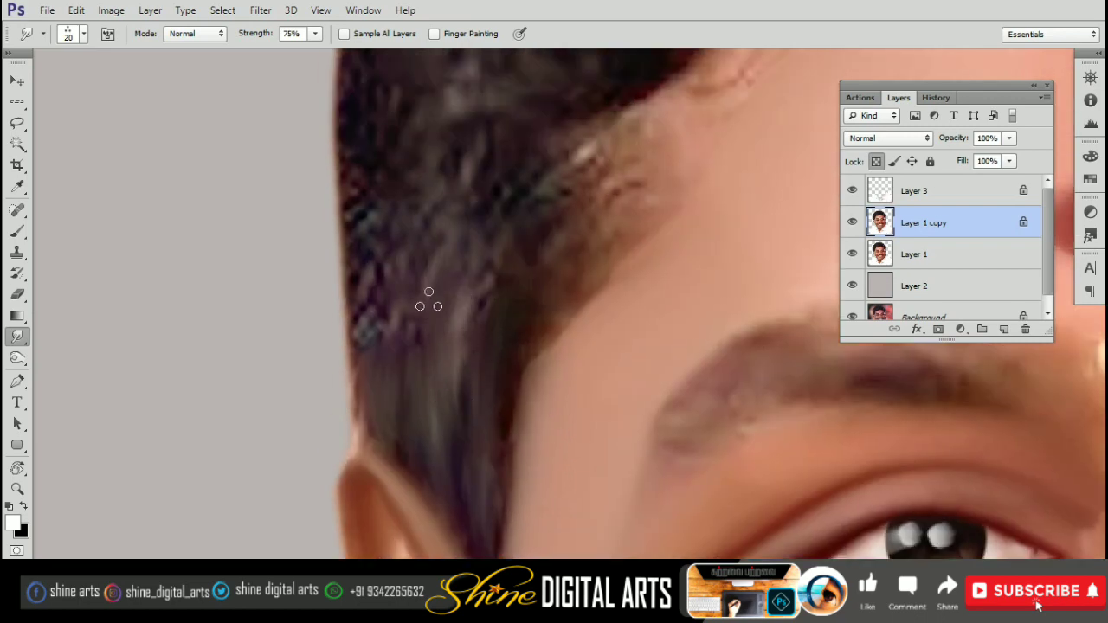
{"action": "mouse_move", "coordinate": [429, 301]}
{"action": "left_mouse_down"}
{"action": "mouse_move", "coordinate": [388, 280]}
{"action": "mouse_move", "coordinate": [373, 380]}
{"action": "left_mouse_up"}
- At 80% strength, pull hair strands near the temple and along the hairline with a 25 px brush
{"action": "key", "text": "8"}
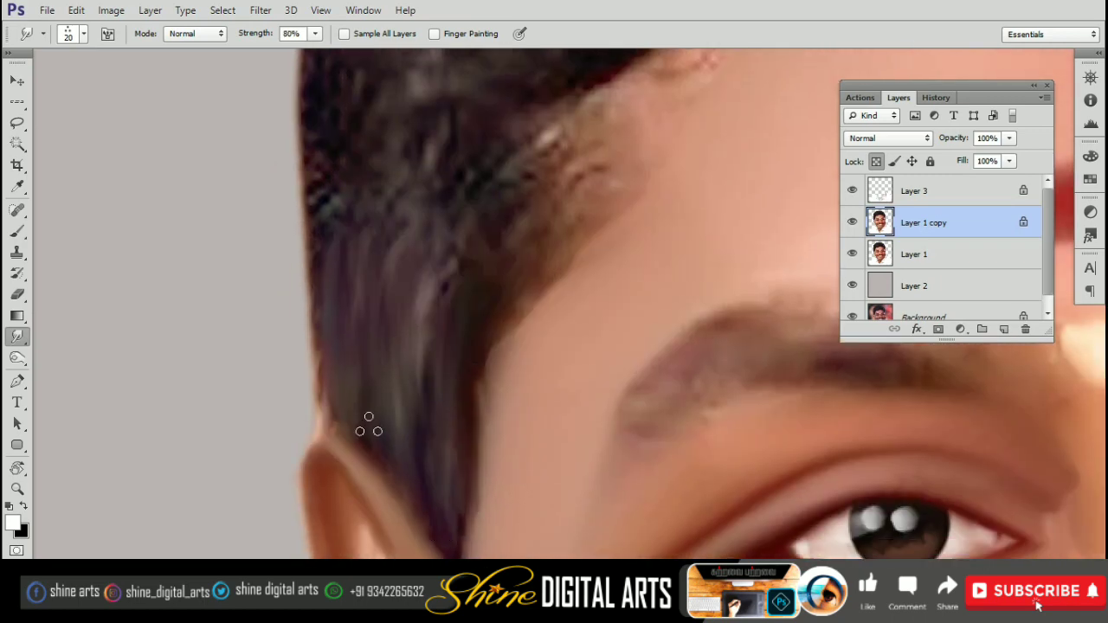
{"action": "left_click_drag", "start_coordinate": [368, 424], "coordinate": [281, 537]}
{"action": "mouse_move", "coordinate": [433, 450]}
{"action": "left_mouse_down"}
{"action": "mouse_move", "coordinate": [485, 346]}
{"action": "mouse_move", "coordinate": [447, 314]}
{"action": "mouse_move", "coordinate": [545, 216]}
{"action": "mouse_move", "coordinate": [571, 259]}
{"action": "mouse_move", "coordinate": [467, 372]}
{"action": "left_mouse_up"}
{"action": "key", "text": "]"}
{"action": "mouse_move", "coordinate": [725, 124]}
{"action": "left_mouse_down"}
{"action": "mouse_move", "coordinate": [577, 275]}
{"action": "mouse_move", "coordinate": [465, 321]}
{"action": "mouse_move", "coordinate": [415, 398]}
{"action": "left_mouse_up"}
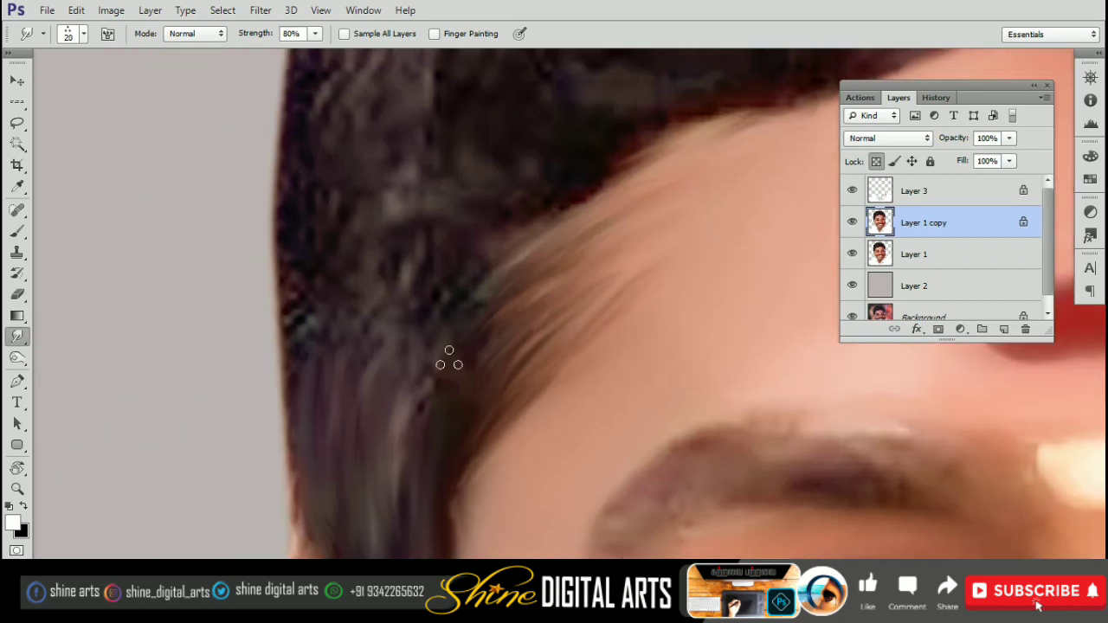
{"action": "mouse_move", "coordinate": [449, 360]}
{"action": "left_mouse_down"}
{"action": "mouse_move", "coordinate": [388, 405]}
{"action": "mouse_move", "coordinate": [398, 445]}
{"action": "left_mouse_up"}
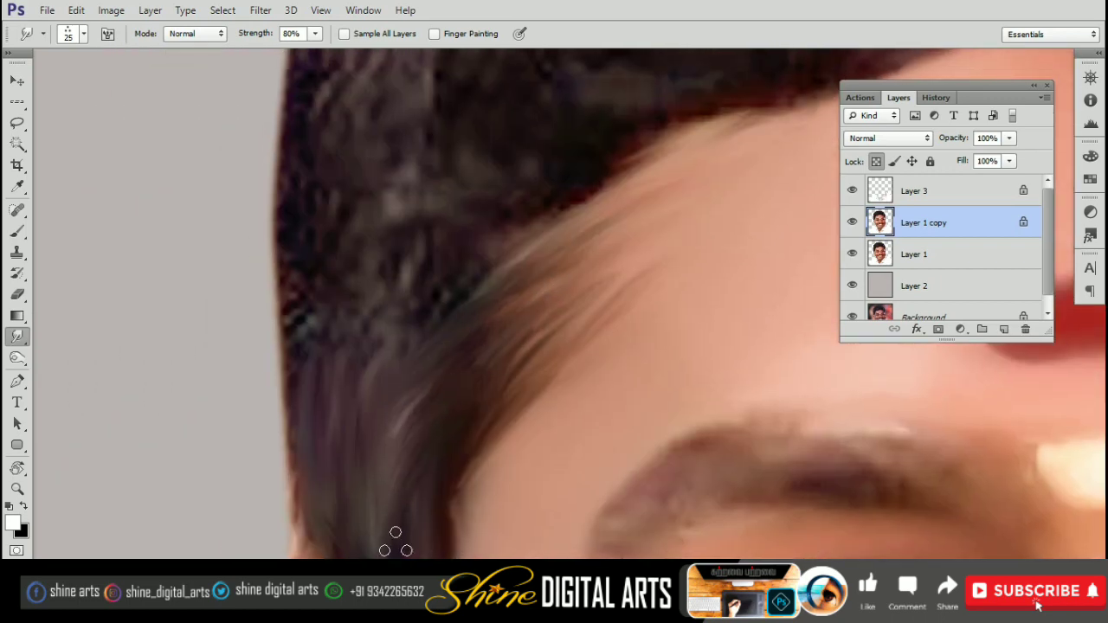
{"action": "left_click_drag", "start_coordinate": [392, 385], "coordinate": [363, 425]}
- With a 30 px brush, soften the hairline edge and lower-left hairline strands
{"action": "key", "text": "]"}
{"action": "left_click_drag", "start_coordinate": [441, 367], "coordinate": [381, 416]}
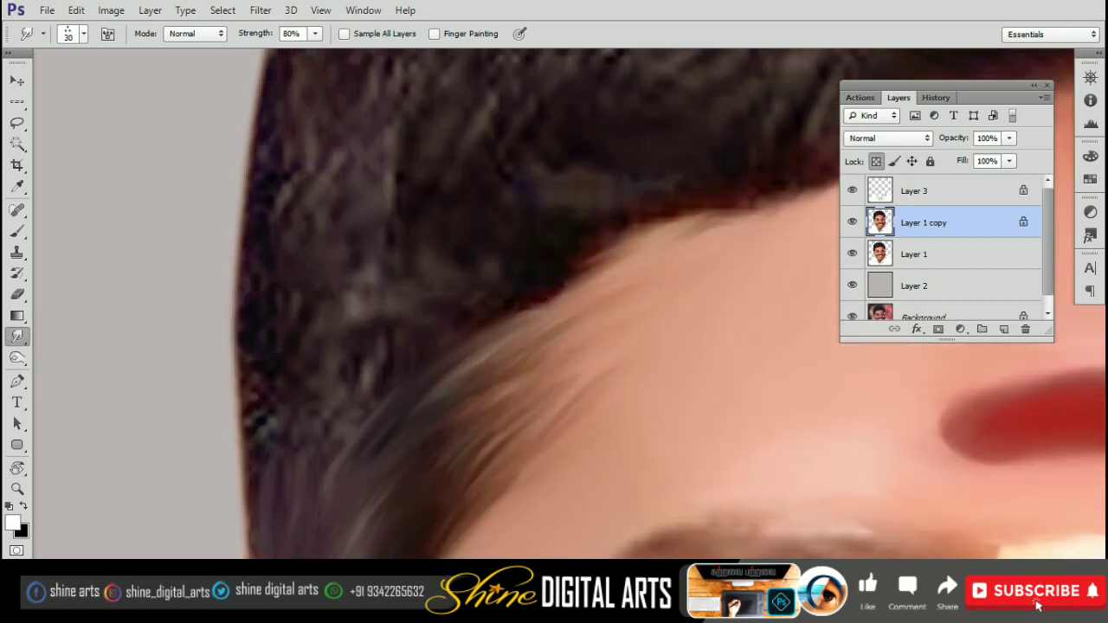
{"action": "left_click_drag", "start_coordinate": [323, 456], "coordinate": [378, 458]}
{"action": "mouse_move", "coordinate": [419, 373]}
{"action": "left_mouse_down"}
{"action": "mouse_move", "coordinate": [364, 424]}
{"action": "mouse_move", "coordinate": [321, 493]}
{"action": "left_mouse_up"}
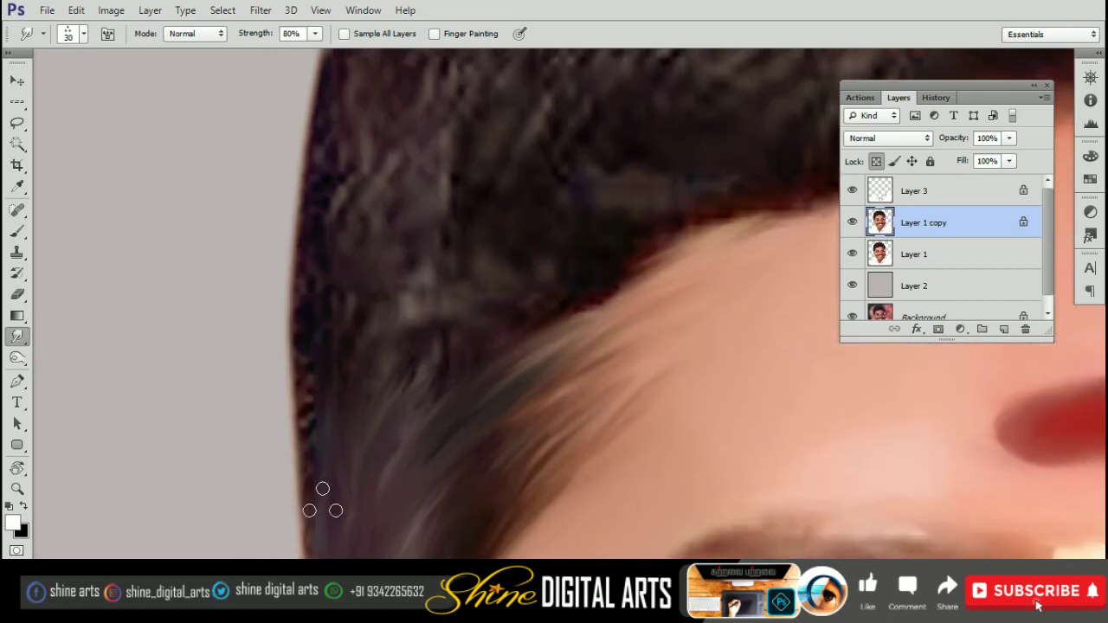
{"action": "left_click_drag", "start_coordinate": [332, 448], "coordinate": [332, 422]}
- Draw wispy strands from the hairline into the skin and diagonally along it
{"action": "key", "text": "]"}
{"action": "scroll", "coordinate": [332, 422], "scroll_direction": "down", "scroll_amount": 2}
{"action": "scroll", "coordinate": [389, 389], "scroll_direction": "up", "scroll_amount": 1}
{"action": "scroll", "coordinate": [488, 329], "scroll_direction": "down", "scroll_amount": 1}
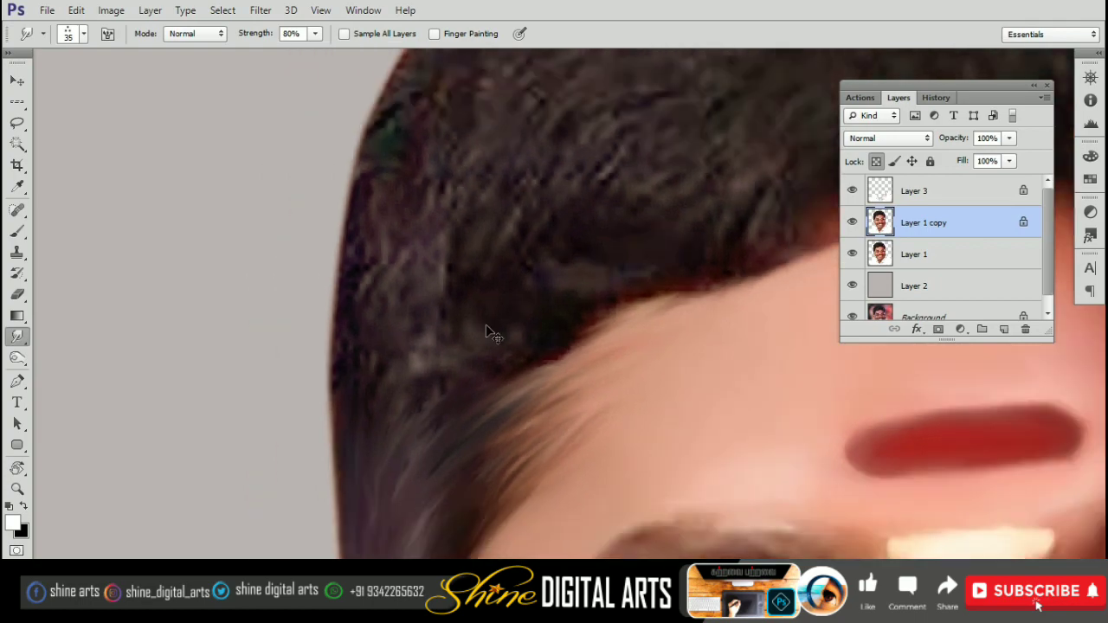
{"action": "scroll", "coordinate": [463, 298], "scroll_direction": "down", "scroll_amount": 1}
{"action": "scroll", "coordinate": [462, 299], "scroll_direction": "up", "scroll_amount": 2}
{"action": "scroll", "coordinate": [444, 356], "scroll_direction": "up", "scroll_amount": 1}
{"action": "scroll", "coordinate": [445, 356], "scroll_direction": "up", "scroll_amount": 2}
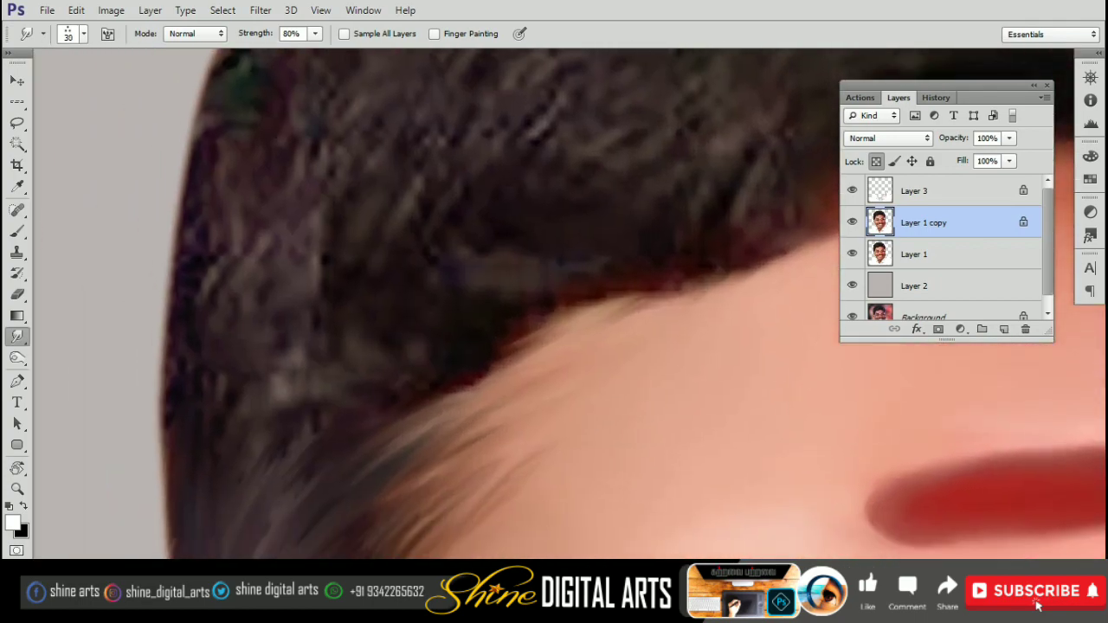
{"action": "key", "text": "["}
{"action": "mouse_move", "coordinate": [474, 363]}
{"action": "left_mouse_down"}
{"action": "mouse_move", "coordinate": [589, 317]}
{"action": "mouse_move", "coordinate": [403, 389]}
{"action": "mouse_move", "coordinate": [507, 338]}
{"action": "left_mouse_up"}
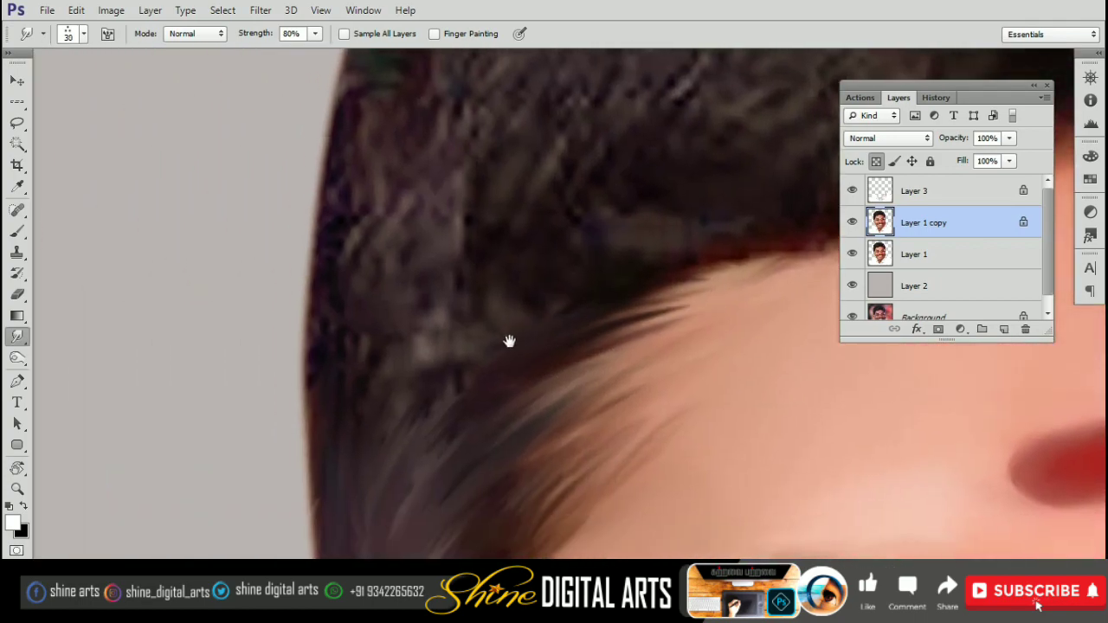
{"action": "key", "text": "]"}
{"action": "mouse_move", "coordinate": [404, 420]}
{"action": "left_mouse_down"}
{"action": "mouse_move", "coordinate": [410, 307]}
{"action": "mouse_move", "coordinate": [321, 383]}
{"action": "mouse_move", "coordinate": [458, 367]}
{"action": "left_mouse_up"}
- Smudge the hair at the left hairline into strands
{"action": "scroll", "coordinate": [459, 346], "scroll_direction": "up", "scroll_amount": 1}
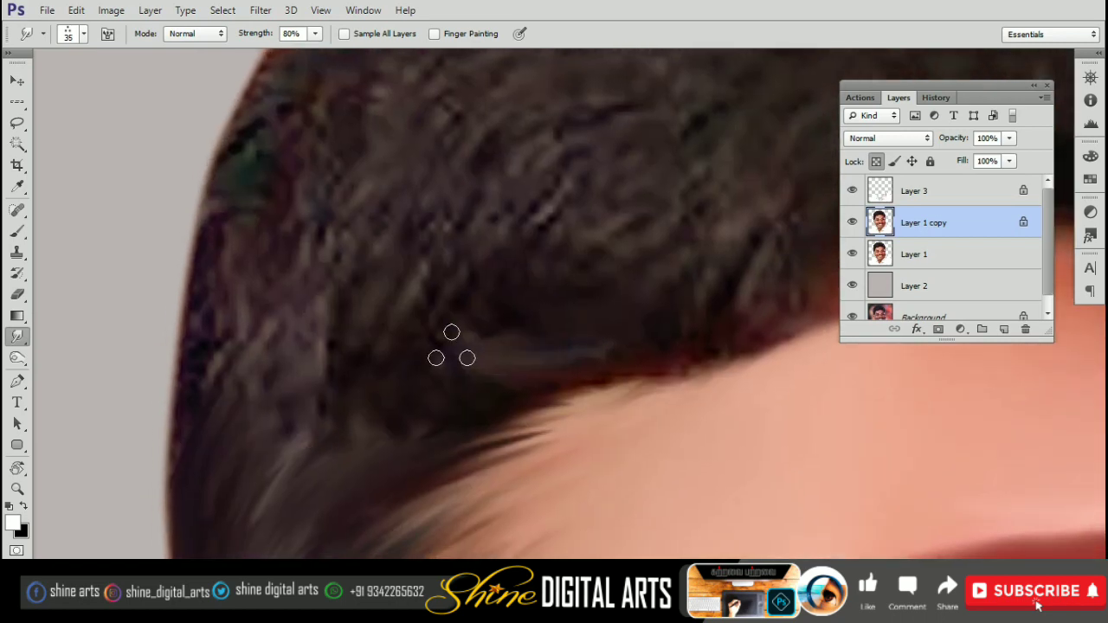
{"action": "left_click_drag", "start_coordinate": [564, 375], "coordinate": [359, 421]}
{"action": "scroll", "coordinate": [405, 405], "scroll_direction": "down", "scroll_amount": 1}
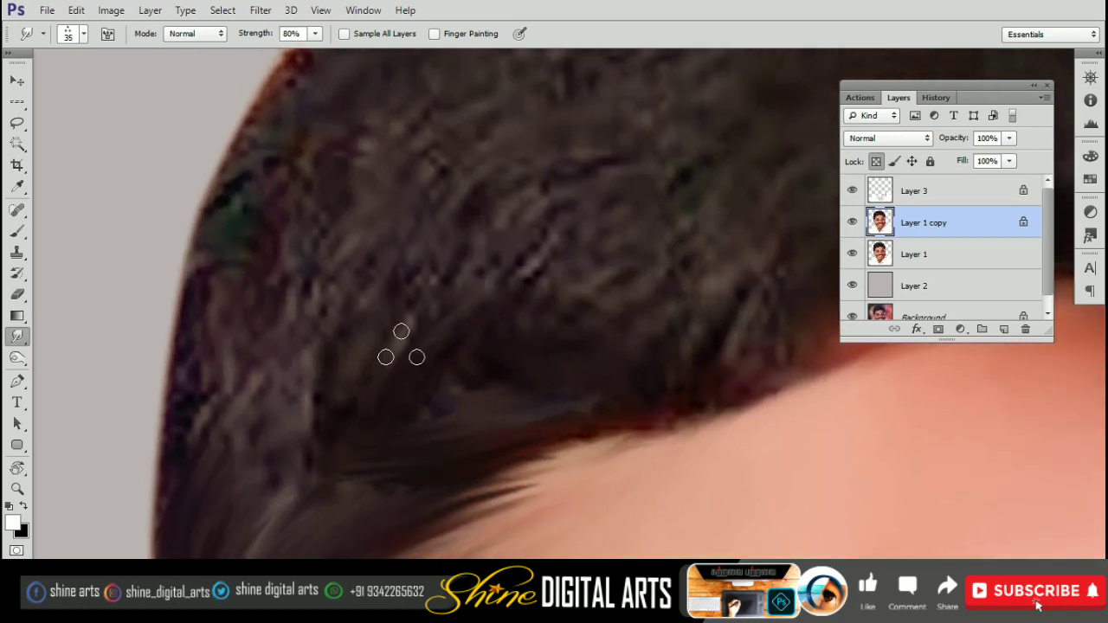
{"action": "scroll", "coordinate": [401, 346], "scroll_direction": "down", "scroll_amount": 1}
{"action": "left_click_drag", "start_coordinate": [351, 394], "coordinate": [359, 318]}
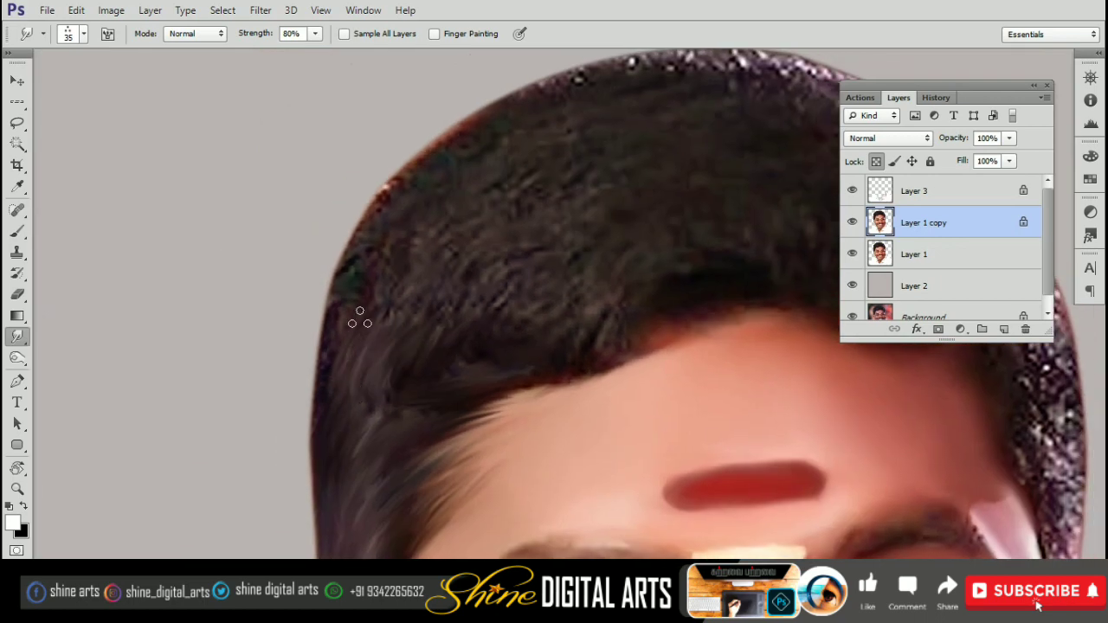
{"action": "scroll", "coordinate": [370, 321], "scroll_direction": "down", "scroll_amount": 2}
{"action": "scroll", "coordinate": [370, 321], "scroll_direction": "up", "scroll_amount": 2}
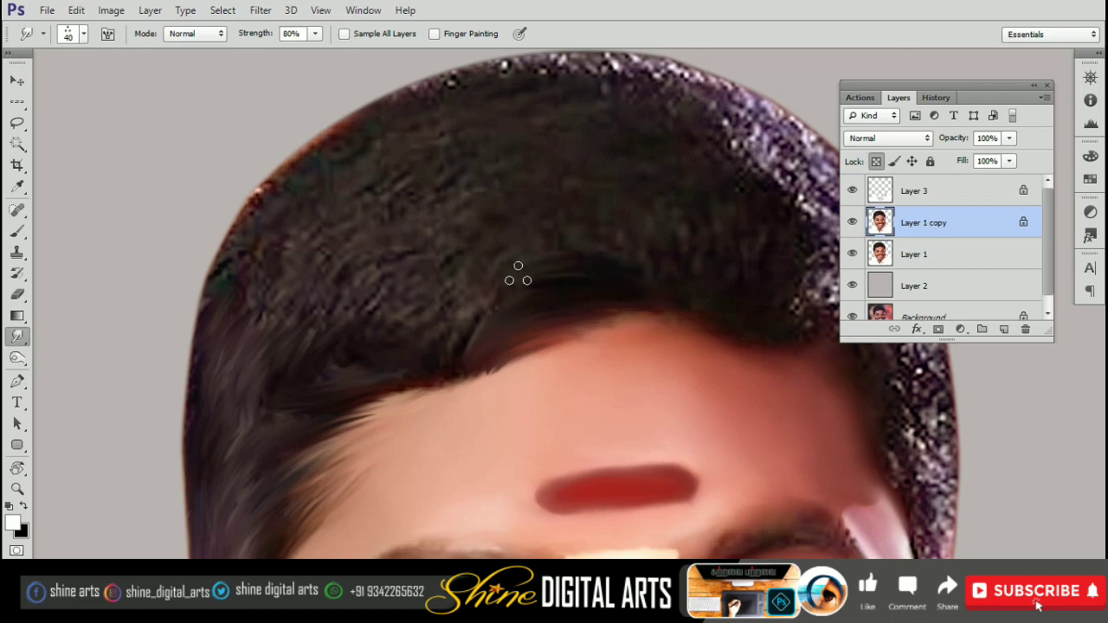
{"action": "mouse_move", "coordinate": [529, 282]}
{"action": "left_mouse_down"}
{"action": "mouse_move", "coordinate": [460, 327]}
{"action": "mouse_move", "coordinate": [475, 363]}
{"action": "left_mouse_up"}
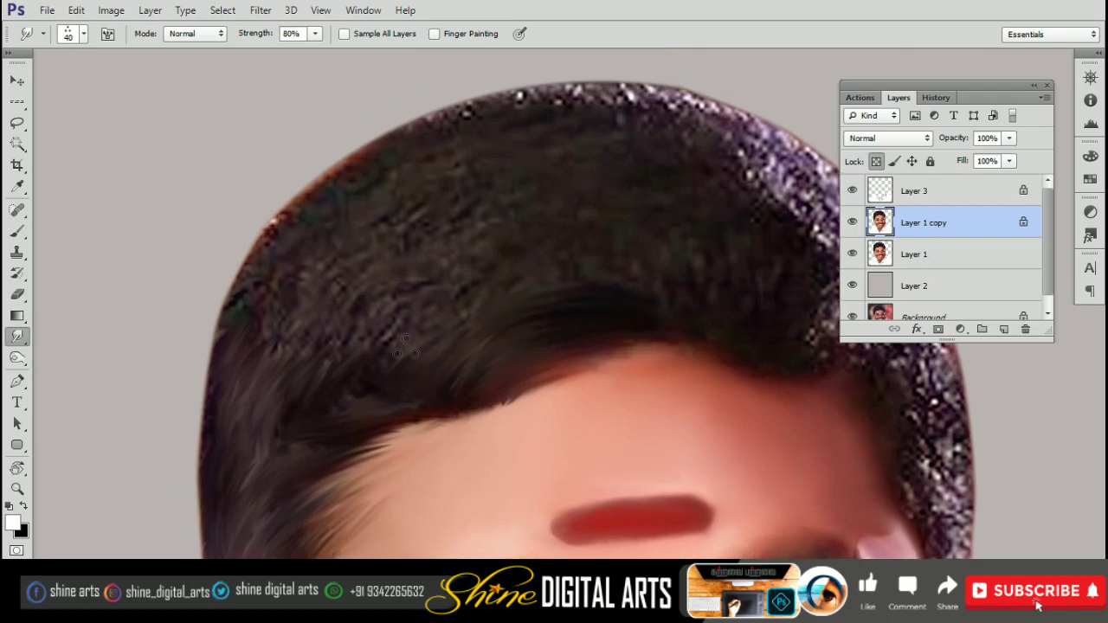
- Smooth the speckled hair edge at the upper left and along the top of the hair
{"action": "left_click_drag", "start_coordinate": [531, 286], "coordinate": [624, 290]}
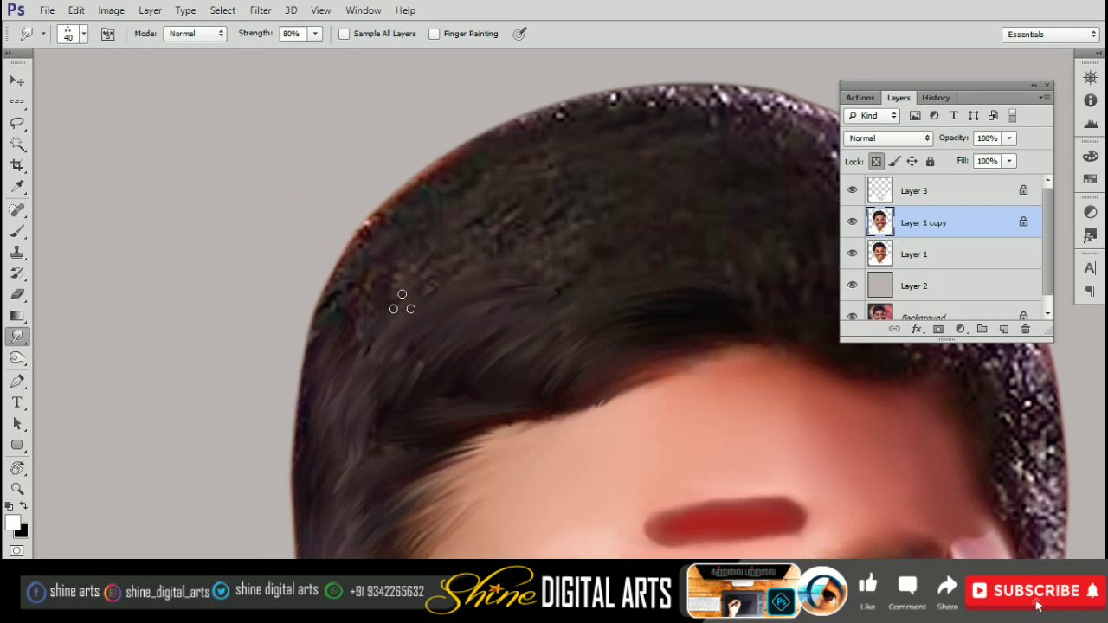
{"action": "left_click_drag", "start_coordinate": [395, 198], "coordinate": [312, 327]}
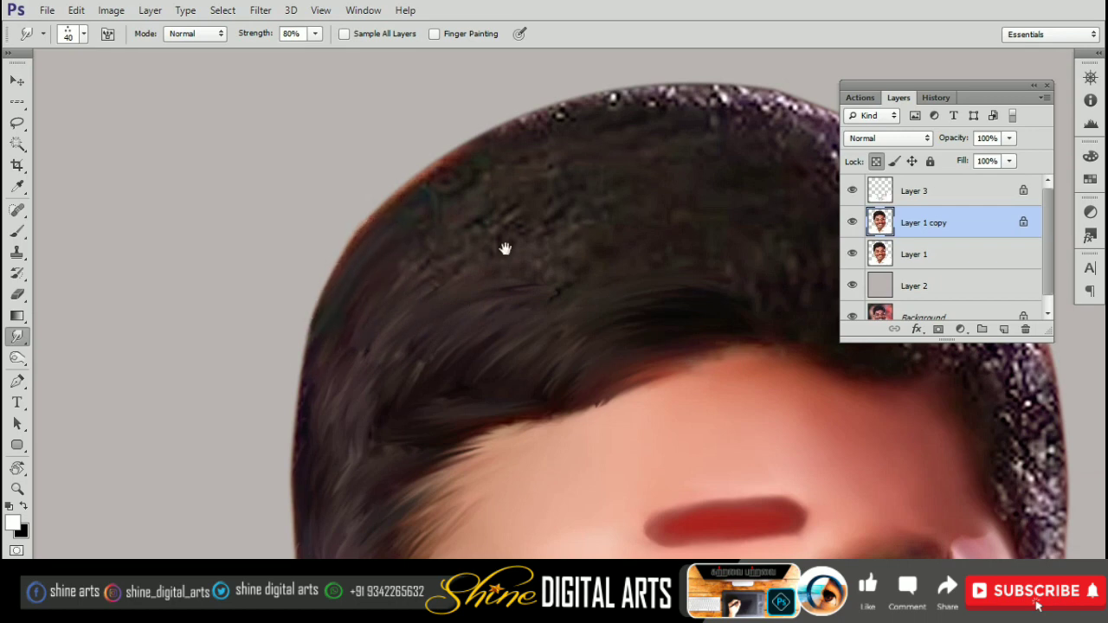
{"action": "left_click_drag", "start_coordinate": [505, 249], "coordinate": [478, 253]}
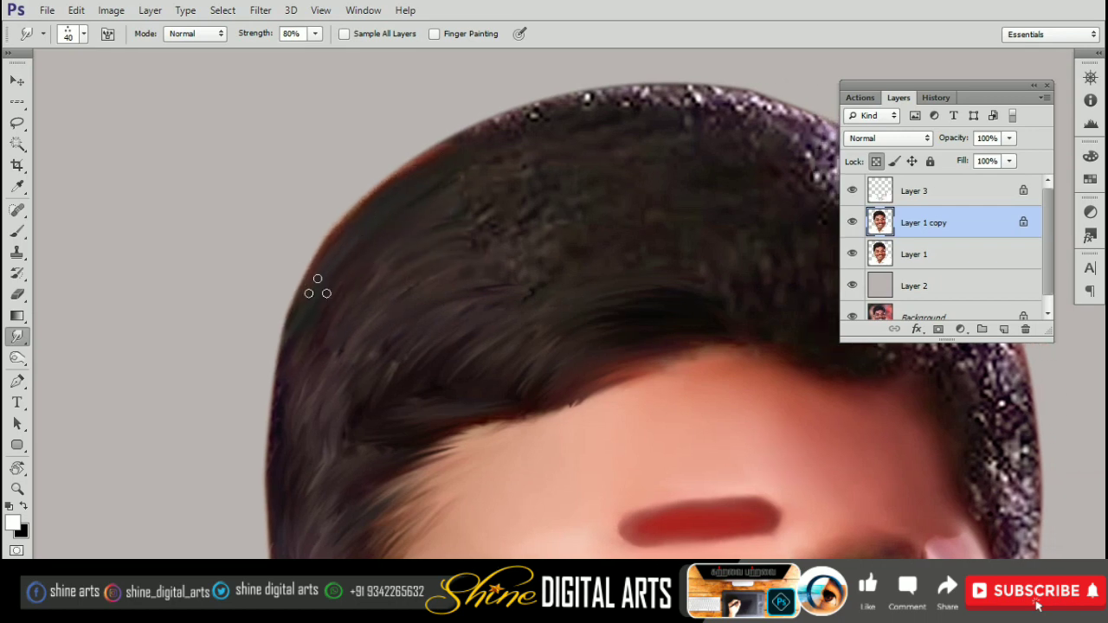
{"action": "left_click_drag", "start_coordinate": [421, 357], "coordinate": [356, 385]}
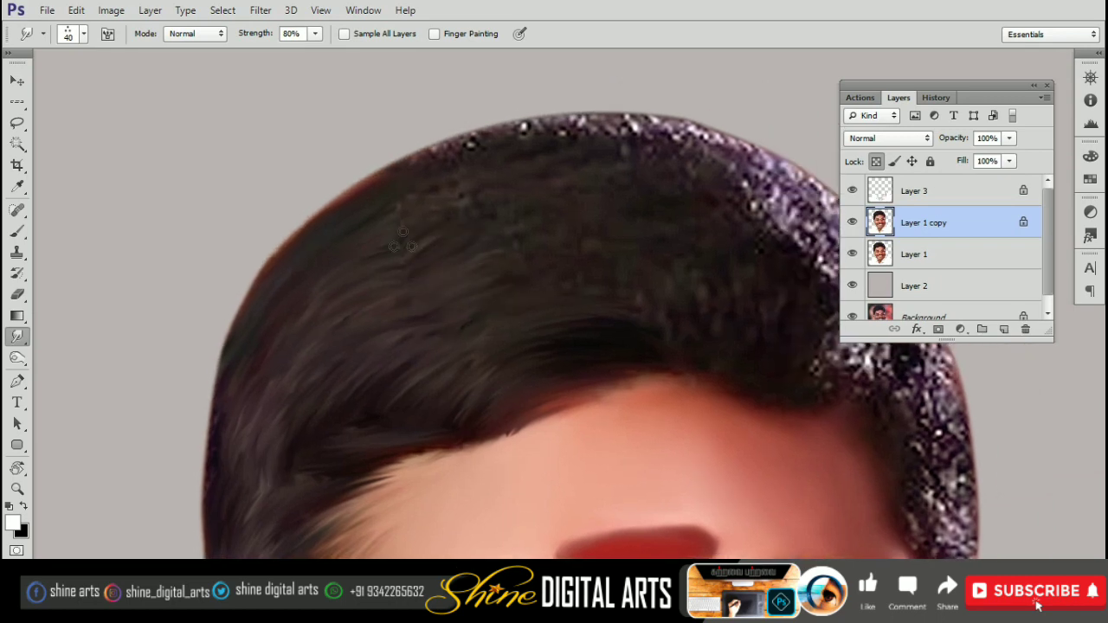
{"action": "left_click_drag", "start_coordinate": [474, 147], "coordinate": [392, 168]}
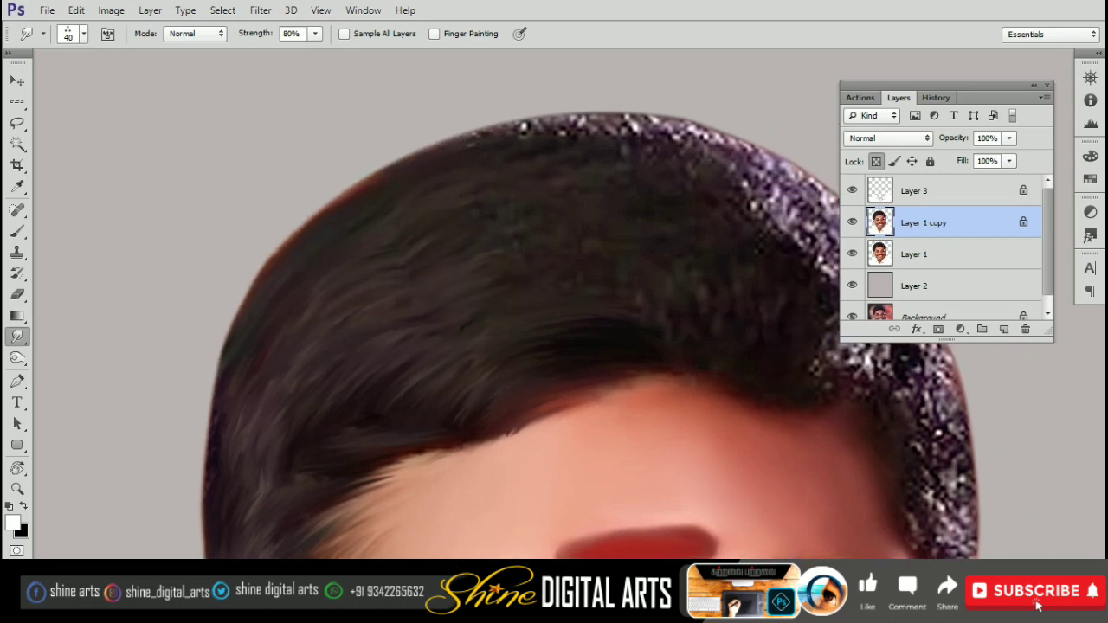
{"action": "left_click_drag", "start_coordinate": [592, 313], "coordinate": [535, 288]}
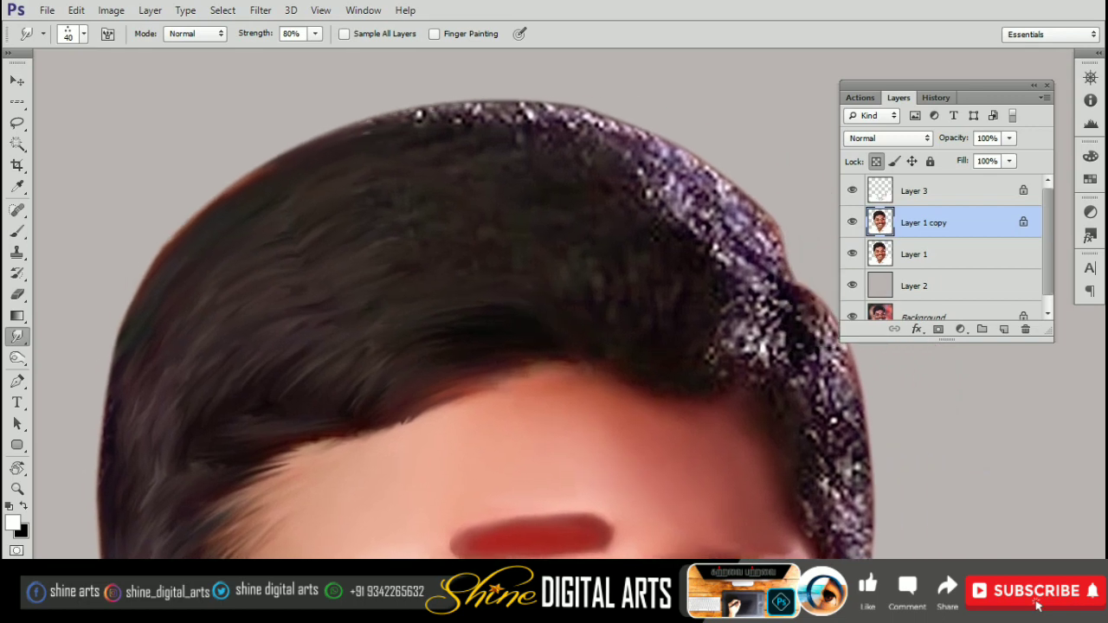
{"action": "left_click_drag", "start_coordinate": [603, 268], "coordinate": [680, 307]}
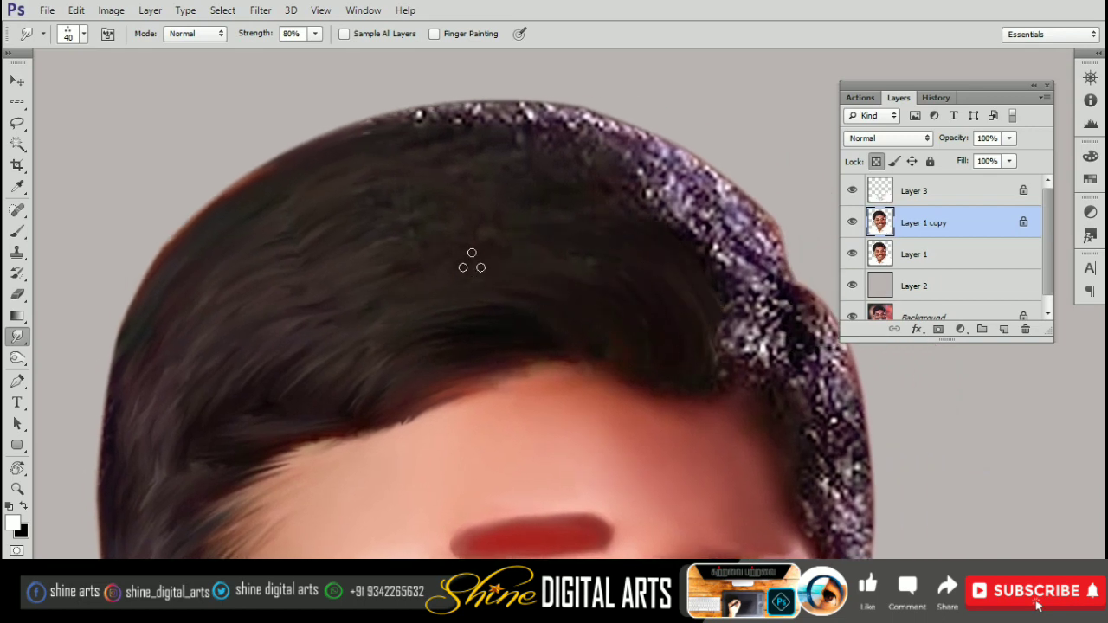
- Blend the purple specks at the crown and top edge into dark strands
{"action": "mouse_move", "coordinate": [621, 229]}
{"action": "left_mouse_down"}
{"action": "mouse_move", "coordinate": [577, 309]}
{"action": "mouse_move", "coordinate": [643, 292]}
{"action": "left_mouse_up"}
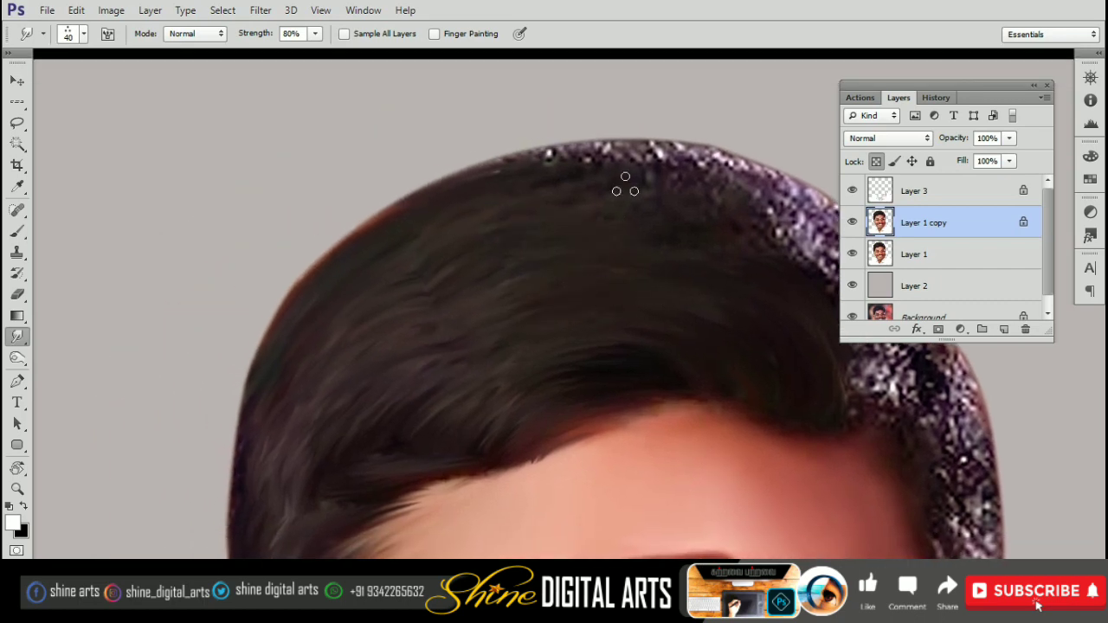
{"action": "left_click_drag", "start_coordinate": [625, 184], "coordinate": [518, 161]}
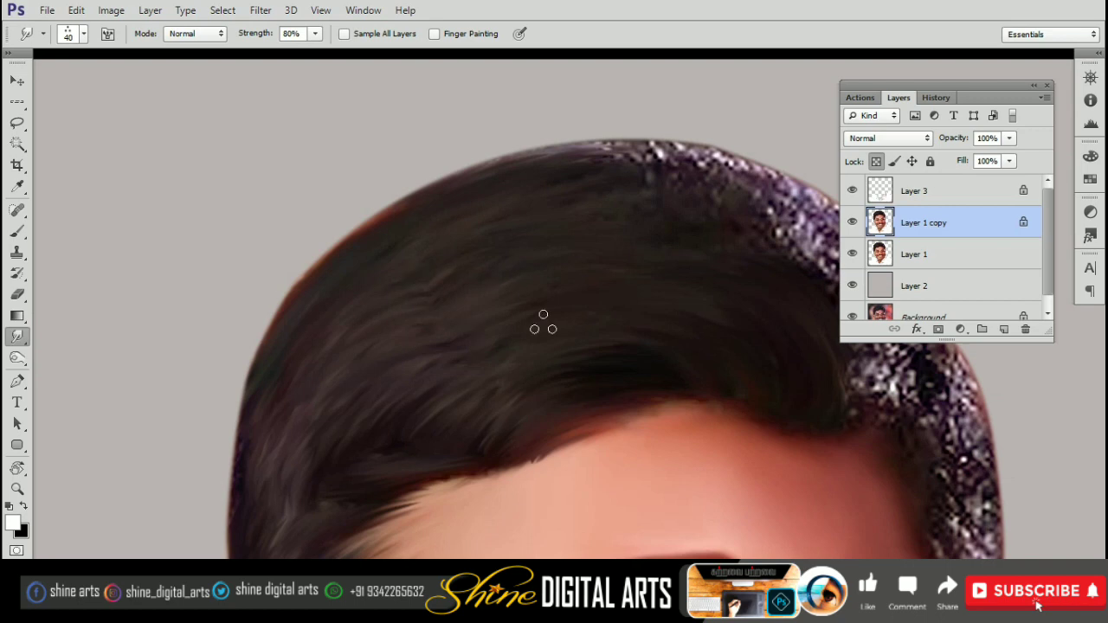
{"action": "left_click_drag", "start_coordinate": [428, 288], "coordinate": [315, 336]}
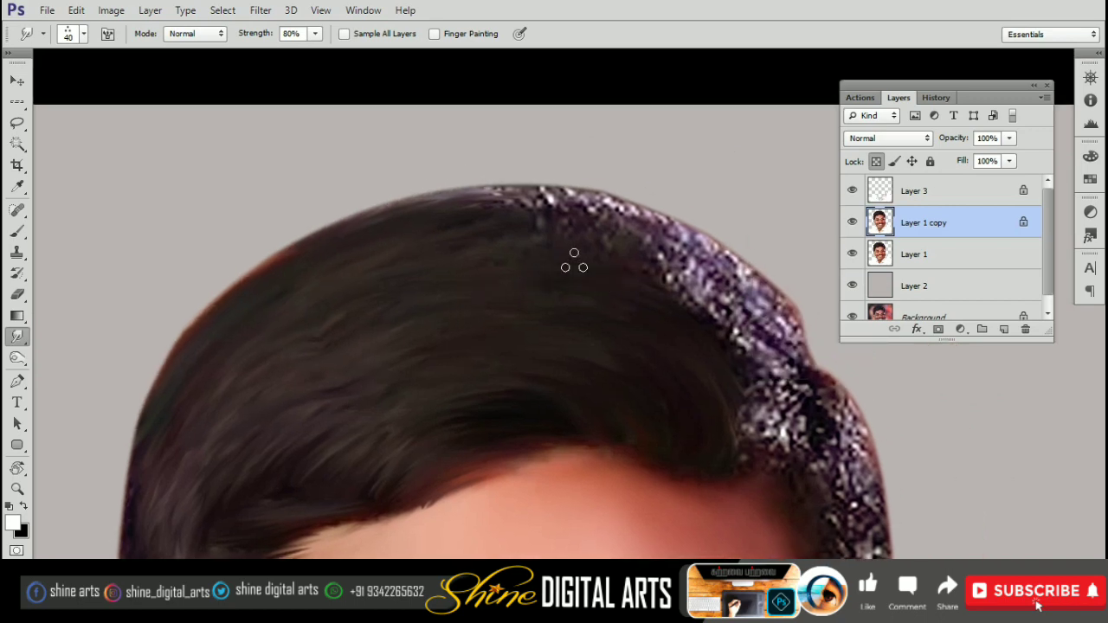
{"action": "left_click_drag", "start_coordinate": [573, 262], "coordinate": [424, 216]}
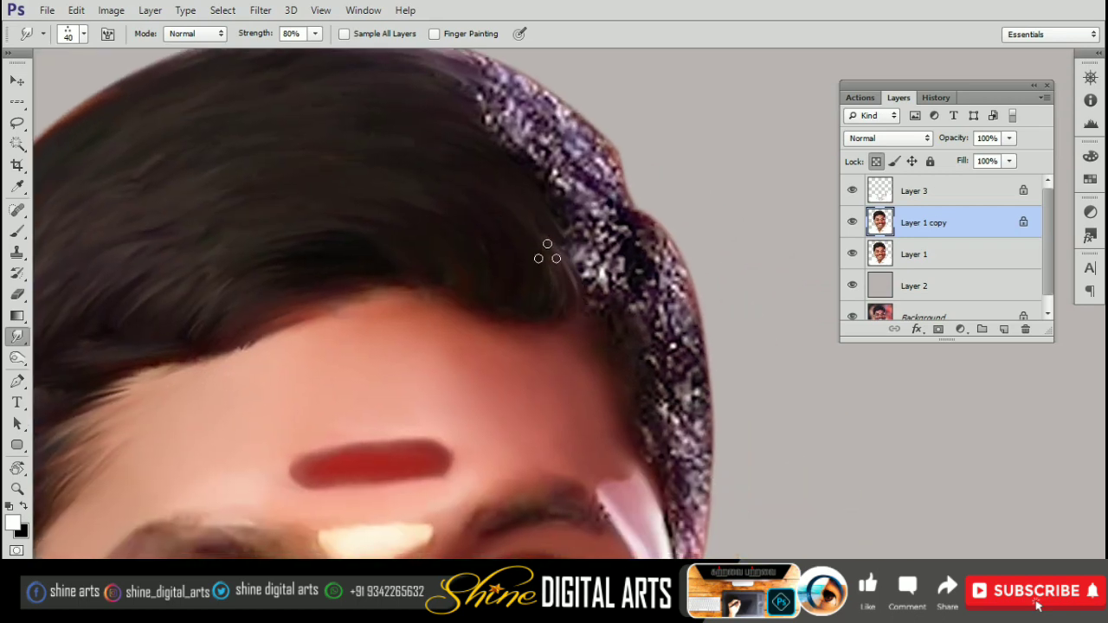
{"action": "mouse_move", "coordinate": [547, 252]}
{"action": "left_mouse_down"}
{"action": "mouse_move", "coordinate": [564, 230]}
{"action": "mouse_move", "coordinate": [603, 306]}
{"action": "mouse_move", "coordinate": [624, 243]}
{"action": "mouse_move", "coordinate": [617, 158]}
{"action": "left_mouse_up"}
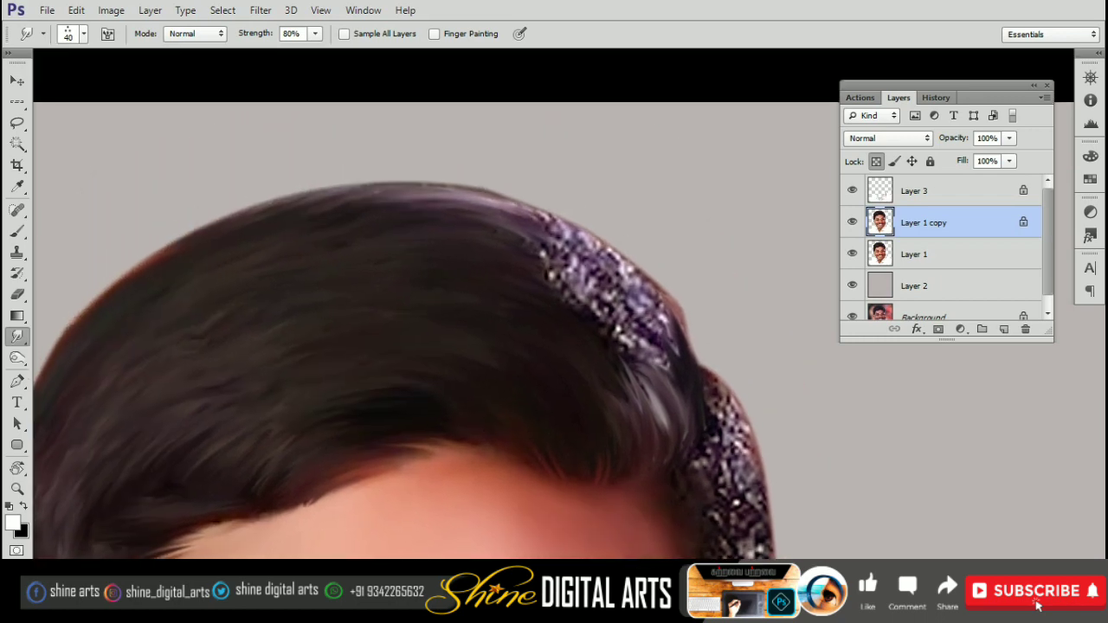
{"action": "mouse_move", "coordinate": [664, 372]}
{"action": "left_mouse_down"}
{"action": "mouse_move", "coordinate": [662, 333]}
{"action": "mouse_move", "coordinate": [692, 396]}
{"action": "mouse_move", "coordinate": [658, 303]}
{"action": "mouse_move", "coordinate": [621, 325]}
{"action": "mouse_move", "coordinate": [636, 334]}
{"action": "mouse_move", "coordinate": [598, 277]}
{"action": "mouse_move", "coordinate": [673, 332]}
{"action": "mouse_move", "coordinate": [574, 242]}
{"action": "mouse_move", "coordinate": [537, 259]}
{"action": "mouse_move", "coordinate": [581, 289]}
{"action": "mouse_move", "coordinate": [601, 263]}
{"action": "mouse_move", "coordinate": [497, 217]}
{"action": "mouse_move", "coordinate": [544, 258]}
{"action": "left_mouse_up"}
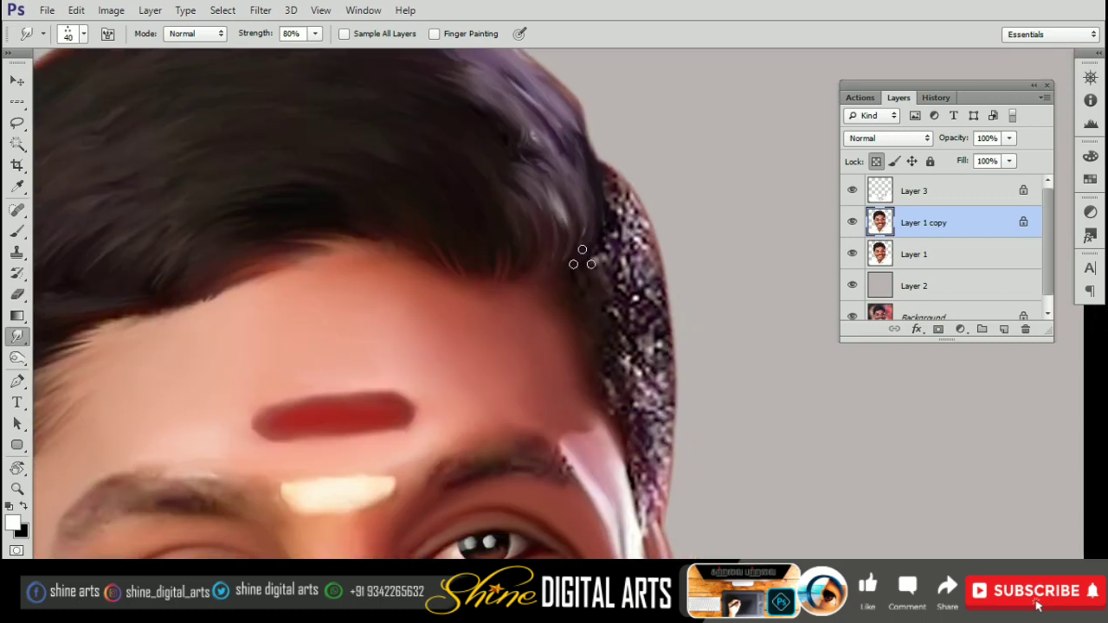
- Smear the pink specks on the right hair edge into darker strands above the brow
{"action": "left_click_drag", "start_coordinate": [585, 340], "coordinate": [618, 341]}
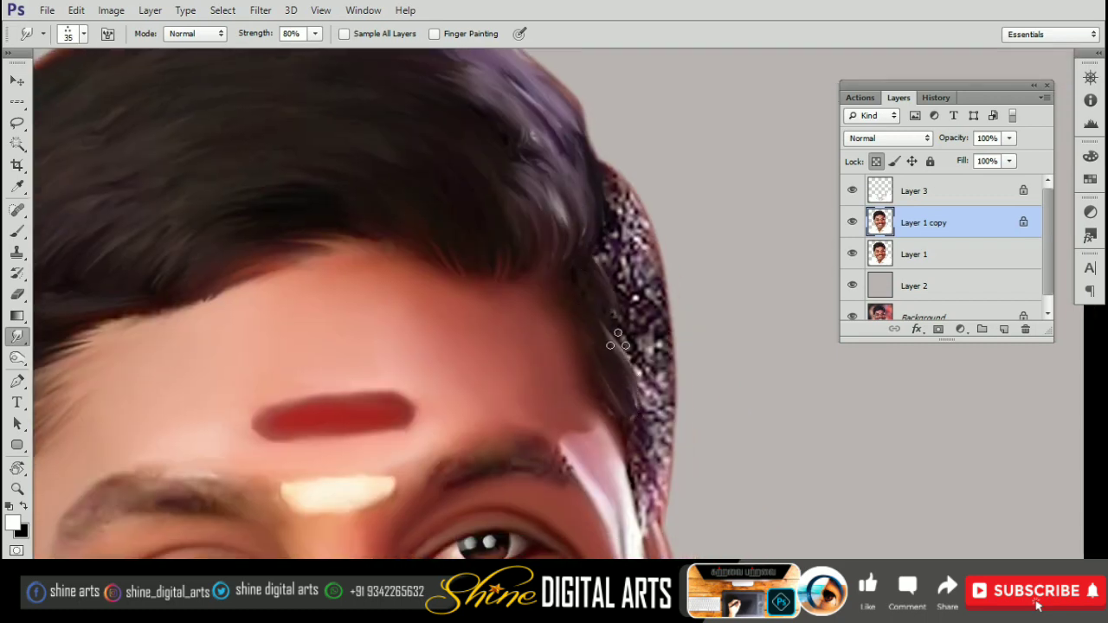
{"action": "mouse_move", "coordinate": [627, 294]}
{"action": "left_mouse_down"}
{"action": "mouse_move", "coordinate": [616, 186]}
{"action": "mouse_move", "coordinate": [639, 257]}
{"action": "left_mouse_up"}
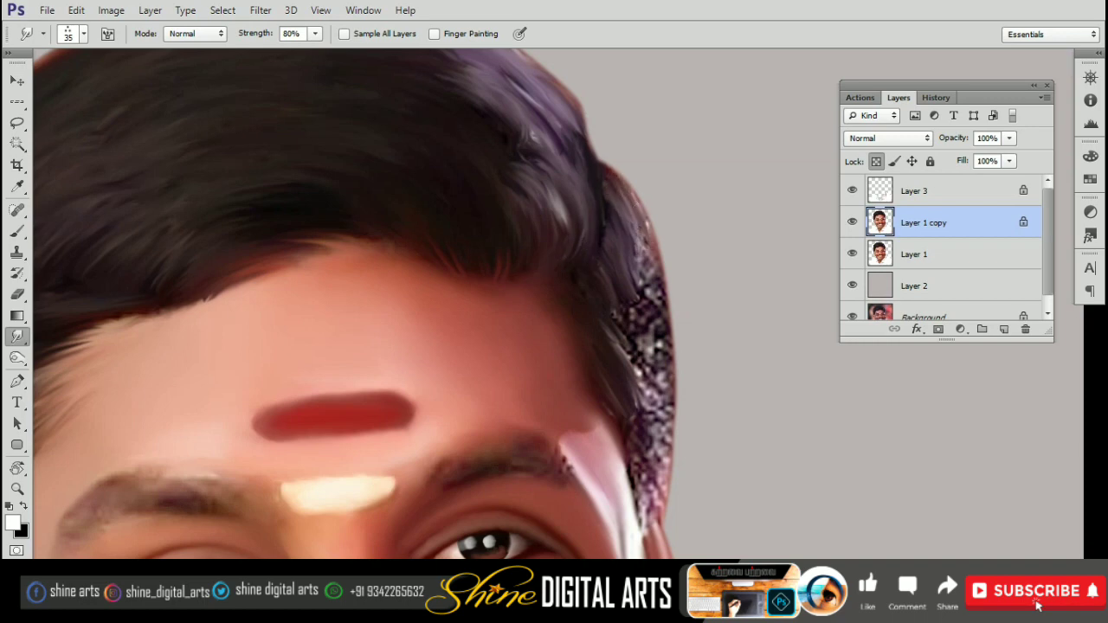
{"action": "left_click_drag", "start_coordinate": [630, 232], "coordinate": [647, 311]}
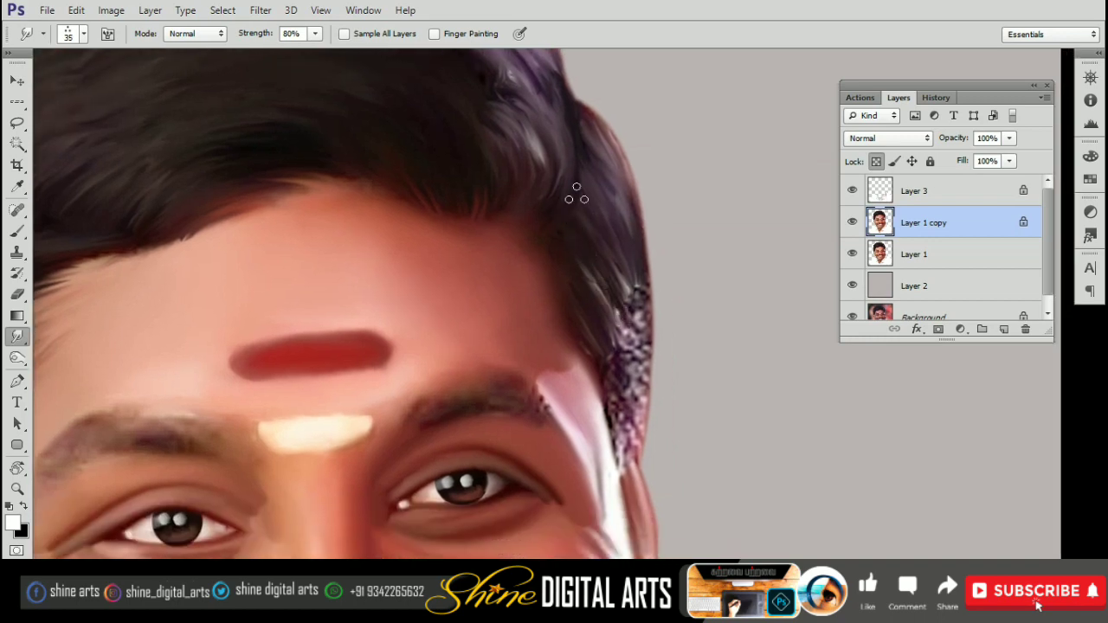
{"action": "mouse_move", "coordinate": [611, 415]}
{"action": "left_mouse_down"}
{"action": "mouse_move", "coordinate": [622, 450]}
{"action": "mouse_move", "coordinate": [632, 294]}
{"action": "mouse_move", "coordinate": [598, 243]}
{"action": "left_mouse_up"}
{"action": "key", "text": "bracketright"}
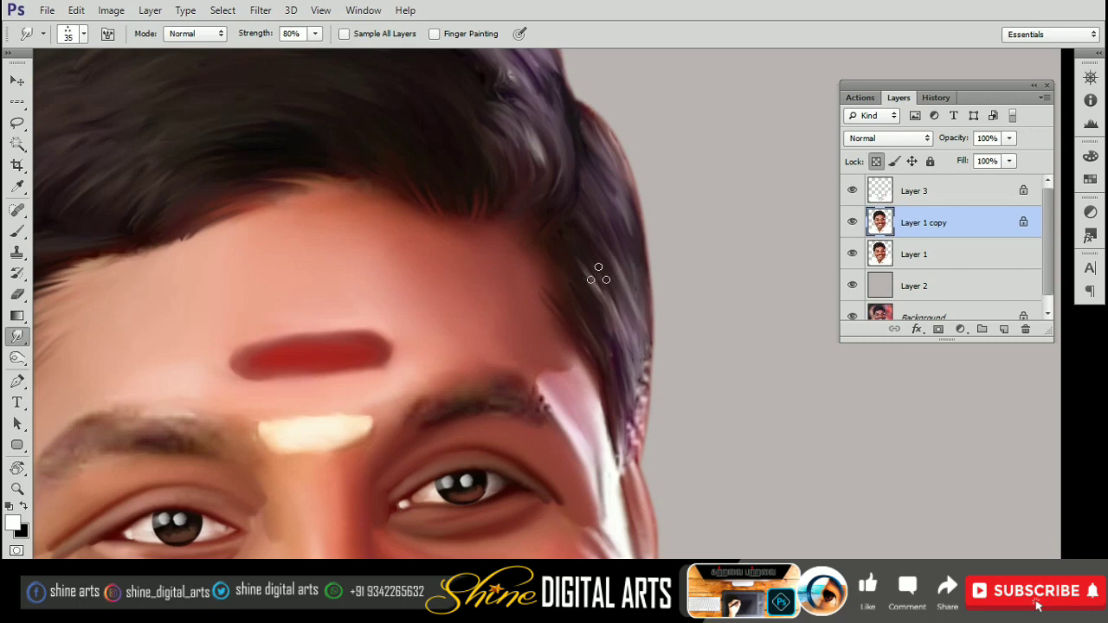
{"action": "key", "text": "bracketleft"}
{"action": "left_click_drag", "start_coordinate": [634, 373], "coordinate": [635, 443]}
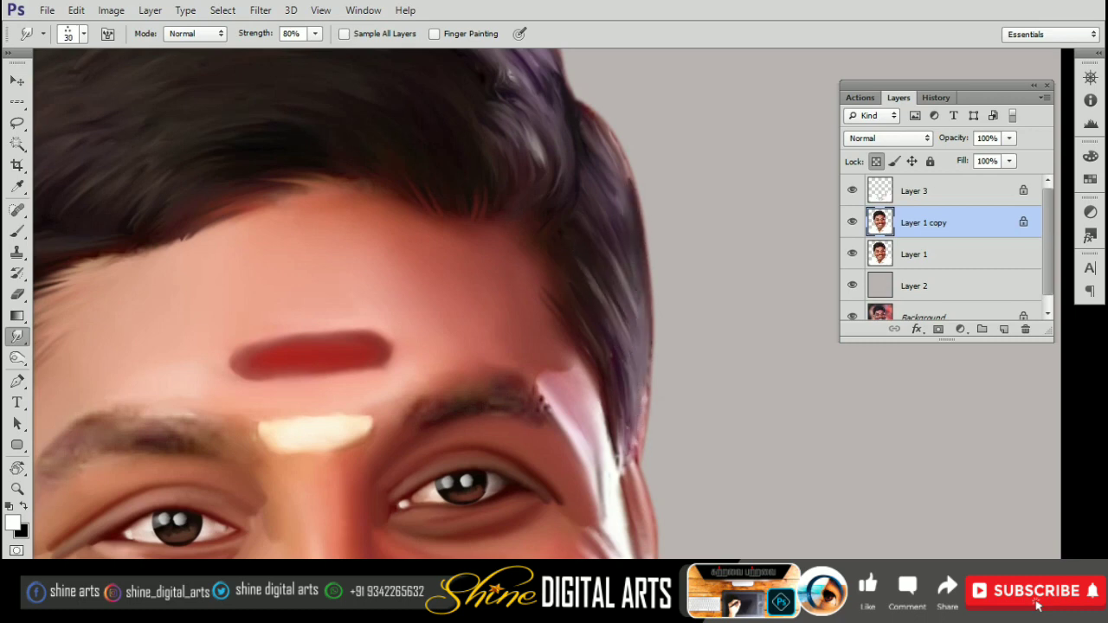
{"action": "left_click_drag", "start_coordinate": [620, 400], "coordinate": [621, 498]}
- Zoom out to the whole face and set the smudge brush to 20 px
{"action": "key", "text": "bracketright"}
{"action": "key", "text": "ctrl+minus"}
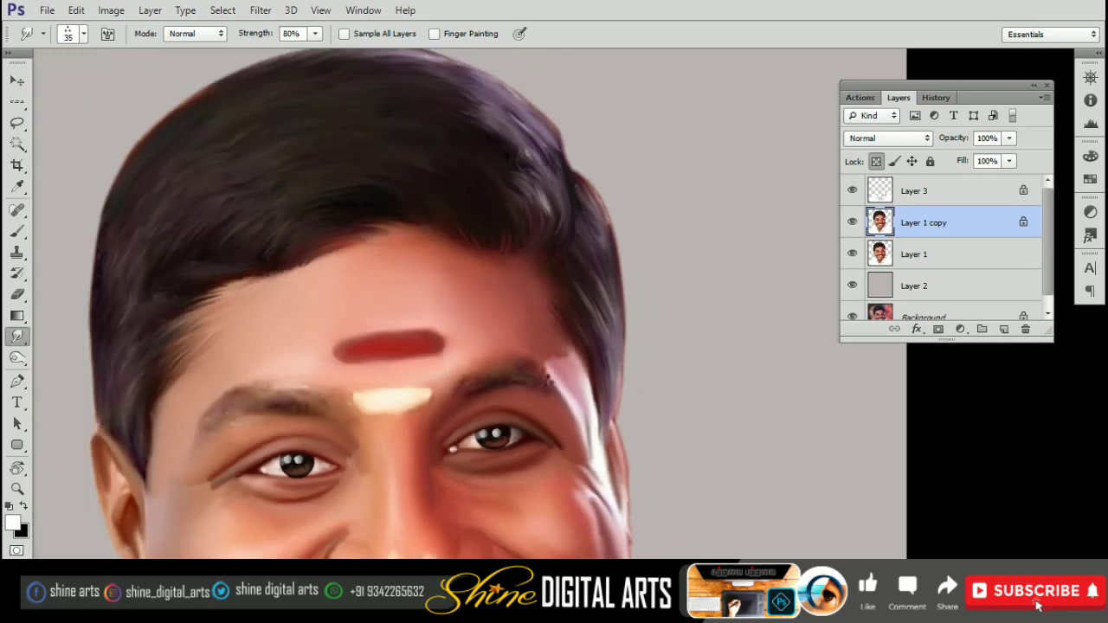
{"action": "key", "text": "ctrl+minus"}
{"action": "key", "text": "ctrl+minus"}
{"action": "scroll", "coordinate": [625, 372], "scroll_direction": "up", "scroll_amount": 3}
{"action": "scroll", "coordinate": [542, 308], "scroll_direction": "up", "scroll_amount": 2}
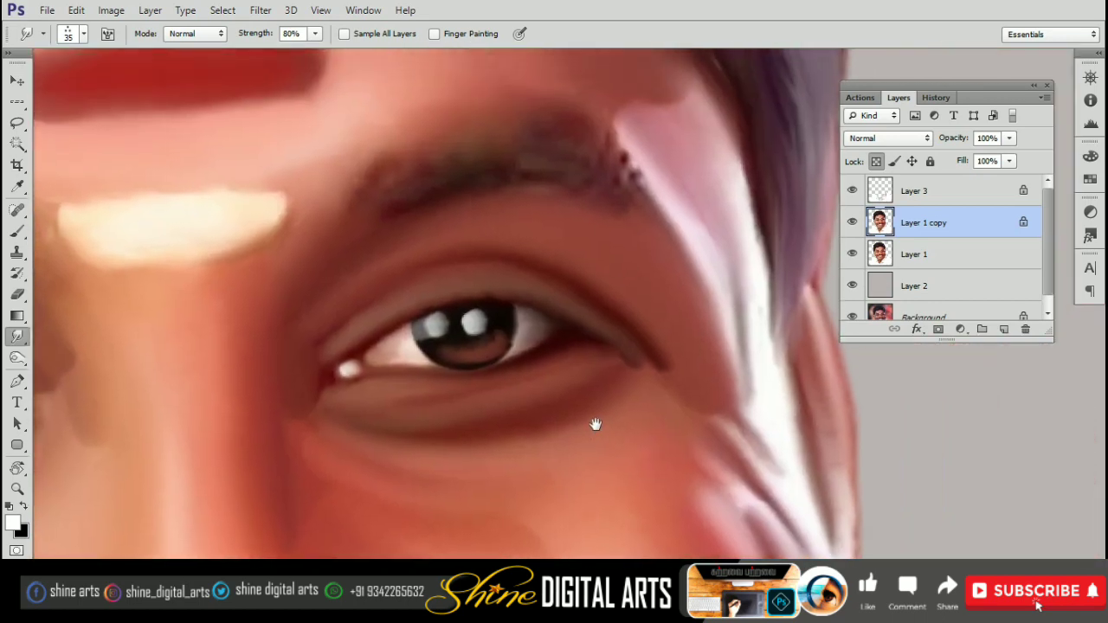
{"action": "key", "text": "bracketleft"}
{"action": "key", "text": "bracketleft"}
{"action": "scroll", "coordinate": [400, 257], "scroll_direction": "up", "scroll_amount": 2}
{"action": "key", "text": "bracketright"}
{"action": "key", "text": "bracketright"}
{"action": "key", "text": "bracketright"}
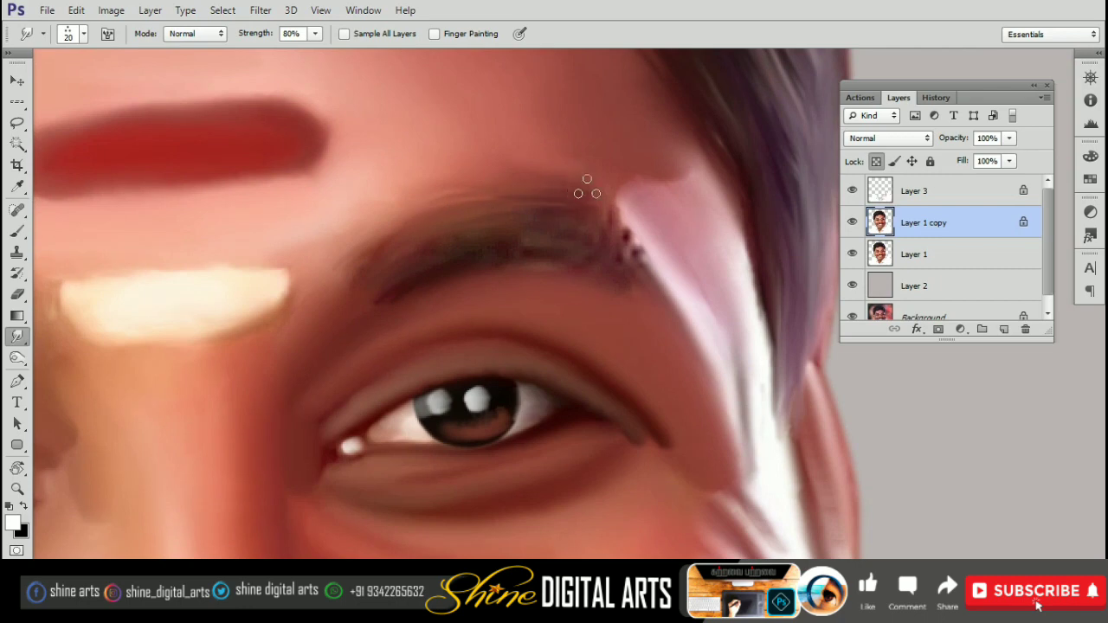
- Soften both eyebrows, blending the dark specks and outer tail
{"action": "mouse_move", "coordinate": [645, 260]}
{"action": "left_mouse_down"}
{"action": "mouse_move", "coordinate": [631, 222]}
{"action": "mouse_move", "coordinate": [598, 208]}
{"action": "left_mouse_up"}
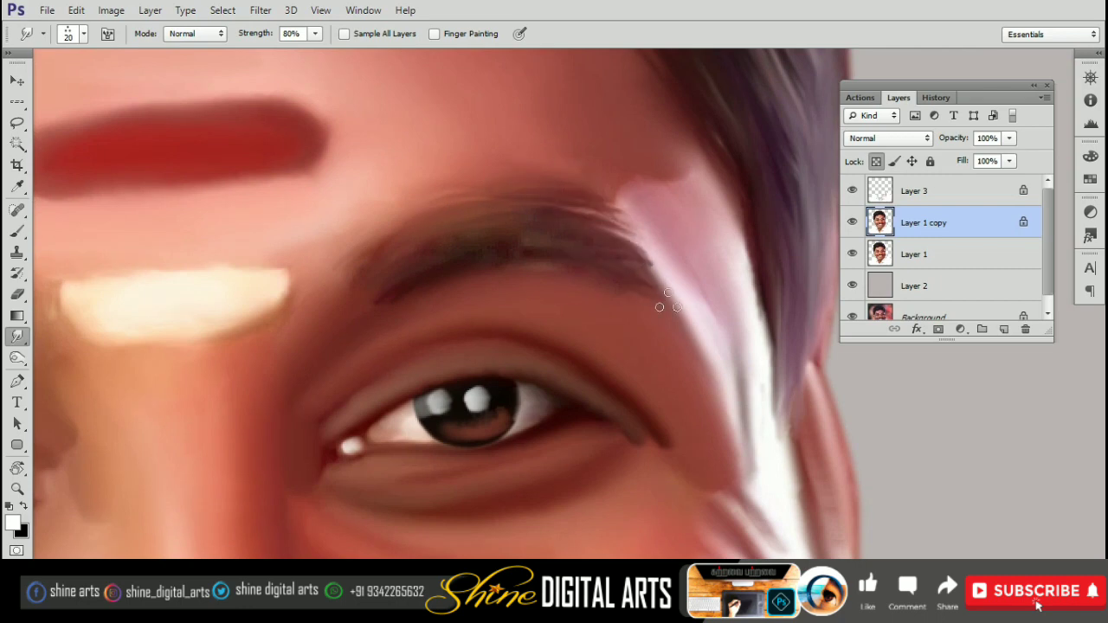
{"action": "left_click_drag", "start_coordinate": [668, 302], "coordinate": [547, 208]}
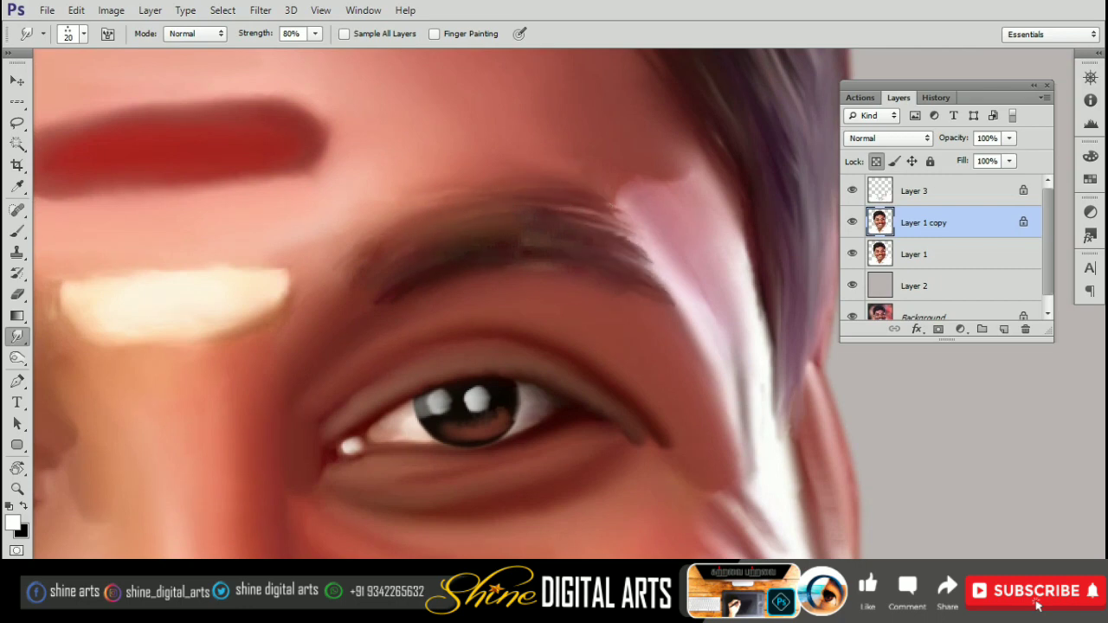
{"action": "scroll", "coordinate": [554, 303], "scroll_direction": "left", "scroll_amount": 10}
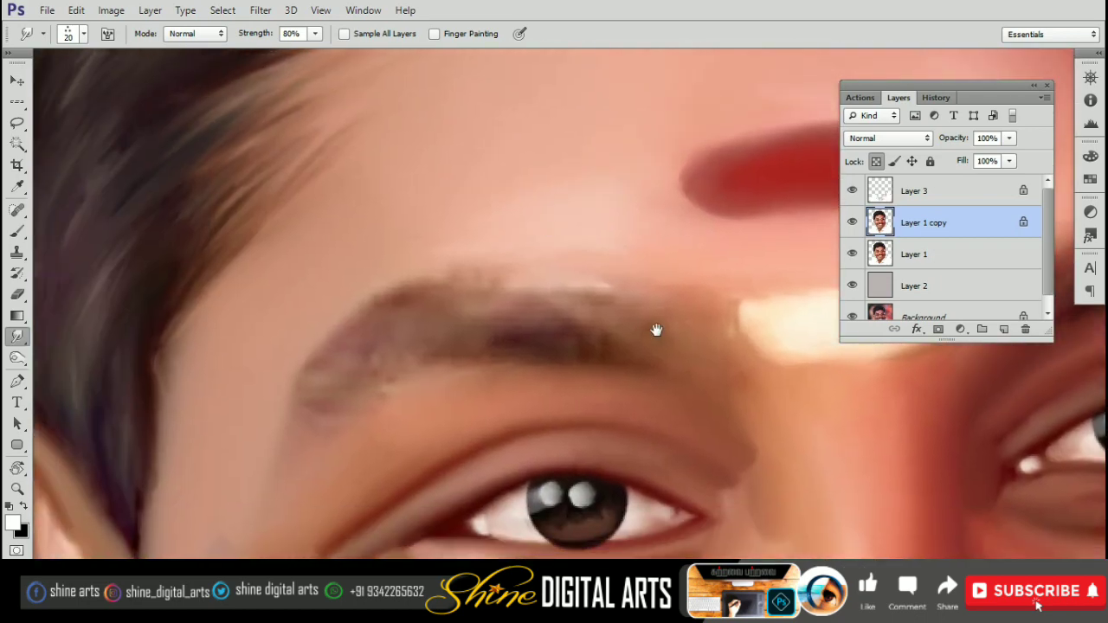
{"action": "left_click_drag", "start_coordinate": [472, 242], "coordinate": [556, 251]}
{"action": "mouse_move", "coordinate": [650, 339]}
{"action": "left_mouse_down"}
{"action": "mouse_move", "coordinate": [471, 247]}
{"action": "mouse_move", "coordinate": [597, 245]}
{"action": "left_mouse_up"}
{"action": "scroll", "coordinate": [539, 257], "scroll_direction": "left", "scroll_amount": 3}
{"action": "mouse_move", "coordinate": [427, 237]}
{"action": "left_mouse_down"}
{"action": "mouse_move", "coordinate": [467, 242]}
{"action": "mouse_move", "coordinate": [433, 226]}
{"action": "mouse_move", "coordinate": [390, 252]}
{"action": "left_mouse_up"}
- Pan down and zoom in on the mouth, moustache and teeth
{"action": "scroll", "coordinate": [394, 320], "scroll_direction": "down", "scroll_amount": 1}
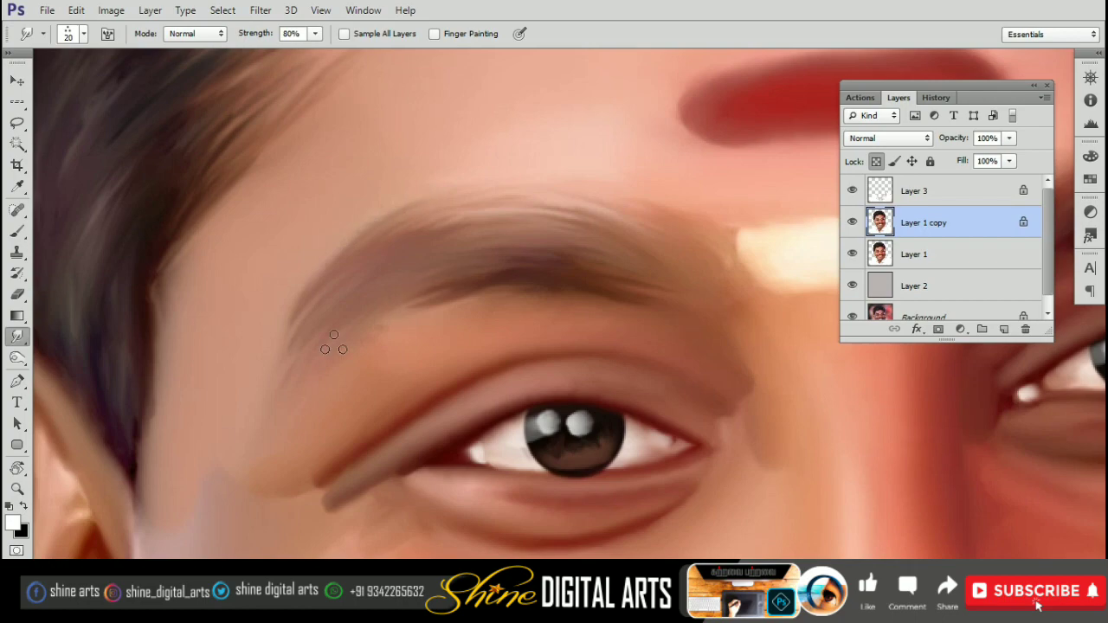
{"action": "scroll", "coordinate": [509, 250], "scroll_direction": "right", "scroll_amount": 8}
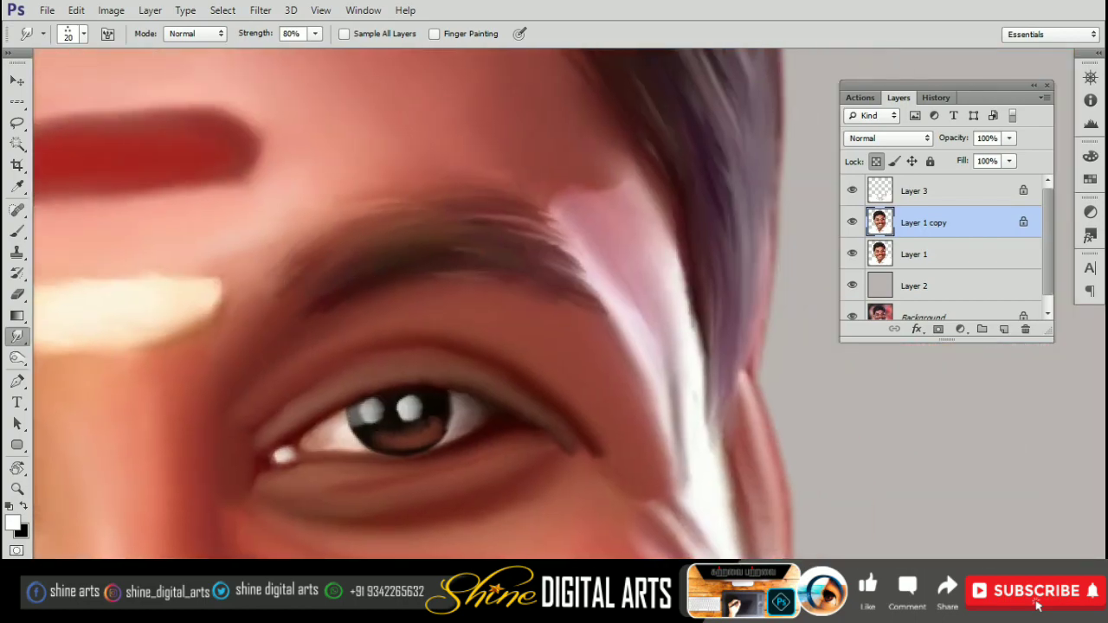
{"action": "key", "text": "bracketleft"}
{"action": "left_click_drag", "start_coordinate": [539, 248], "coordinate": [436, 323]}
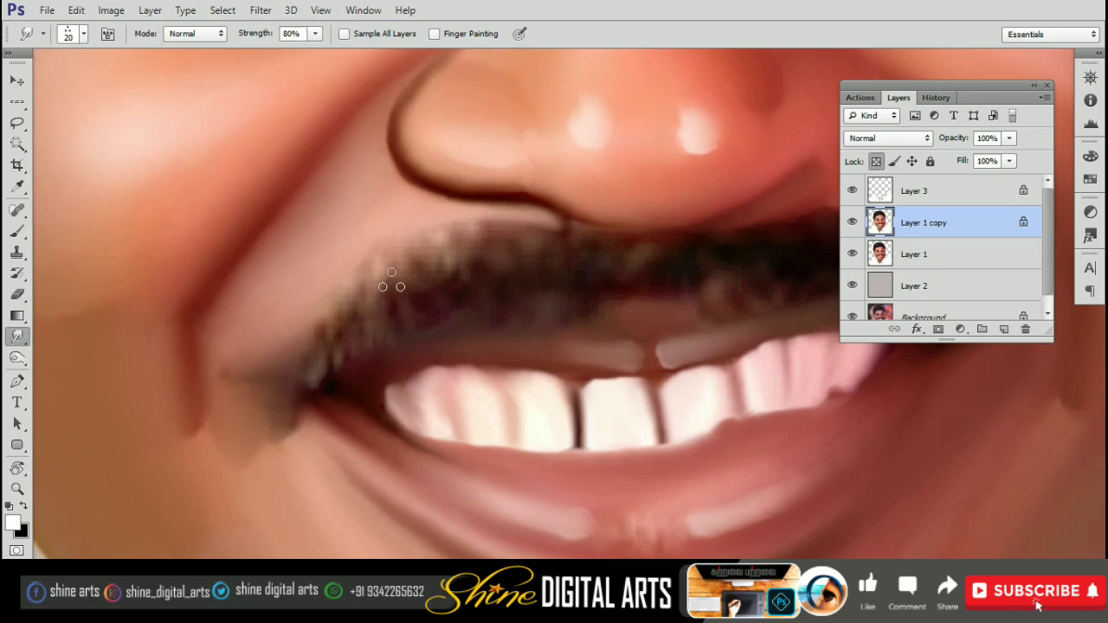
- Add the Calligraphic Brushes set to the brush preset list
{"action": "key", "text": "F5"}
{"action": "left_click_drag", "start_coordinate": [617, 169], "coordinate": [619, 228]}
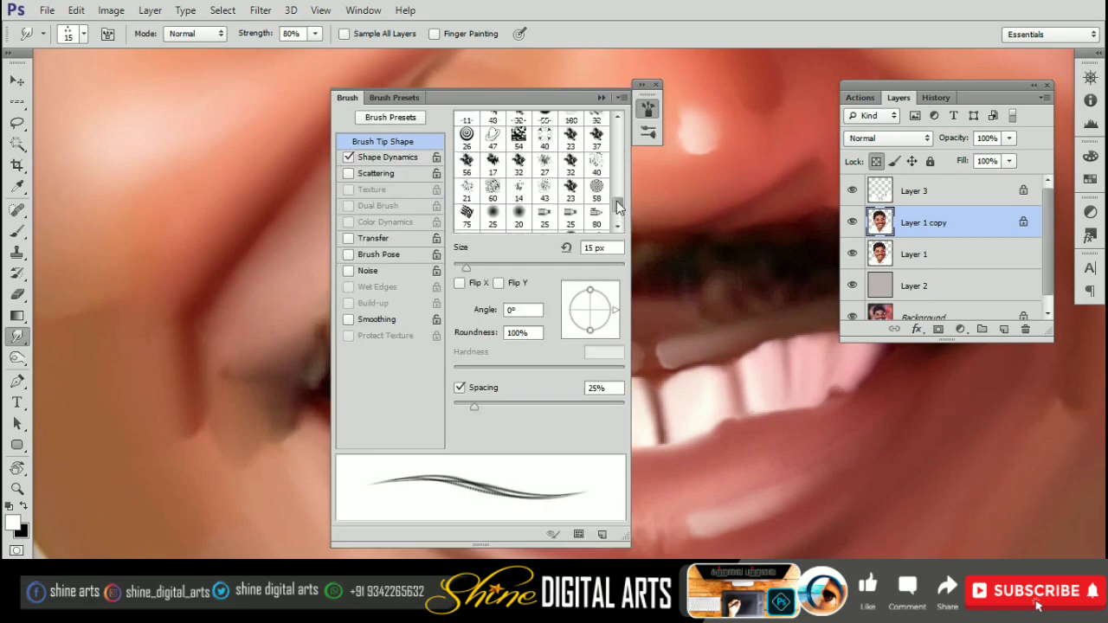
{"action": "left_click_drag", "start_coordinate": [618, 187], "coordinate": [618, 227]}
{"action": "left_click", "coordinate": [647, 108]}
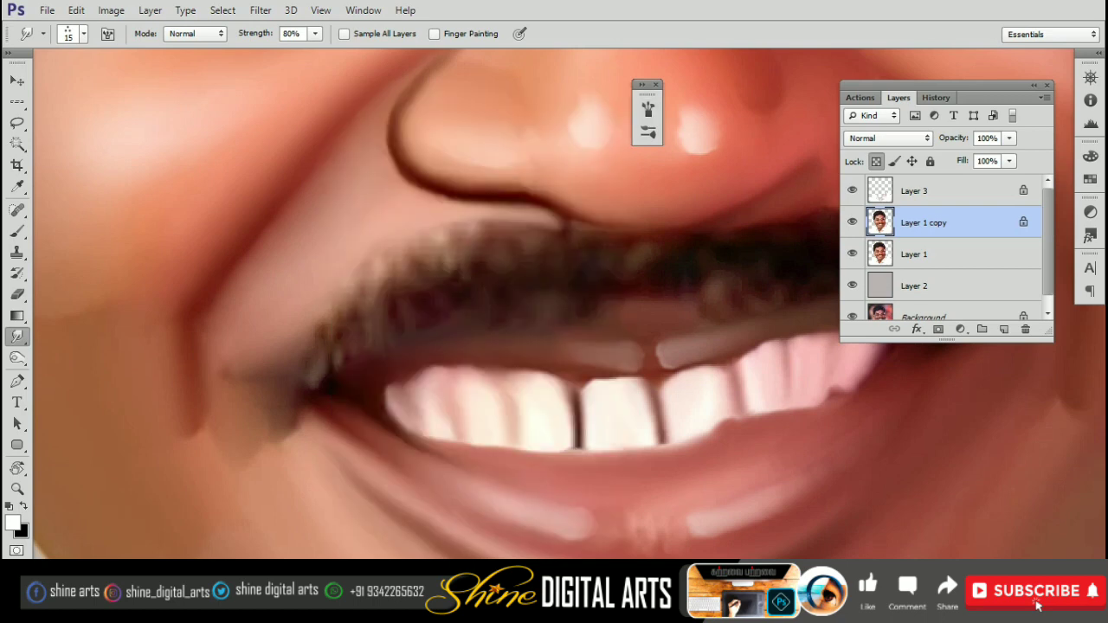
{"action": "right_click", "coordinate": [587, 166]}
{"action": "left_click", "coordinate": [783, 180]}
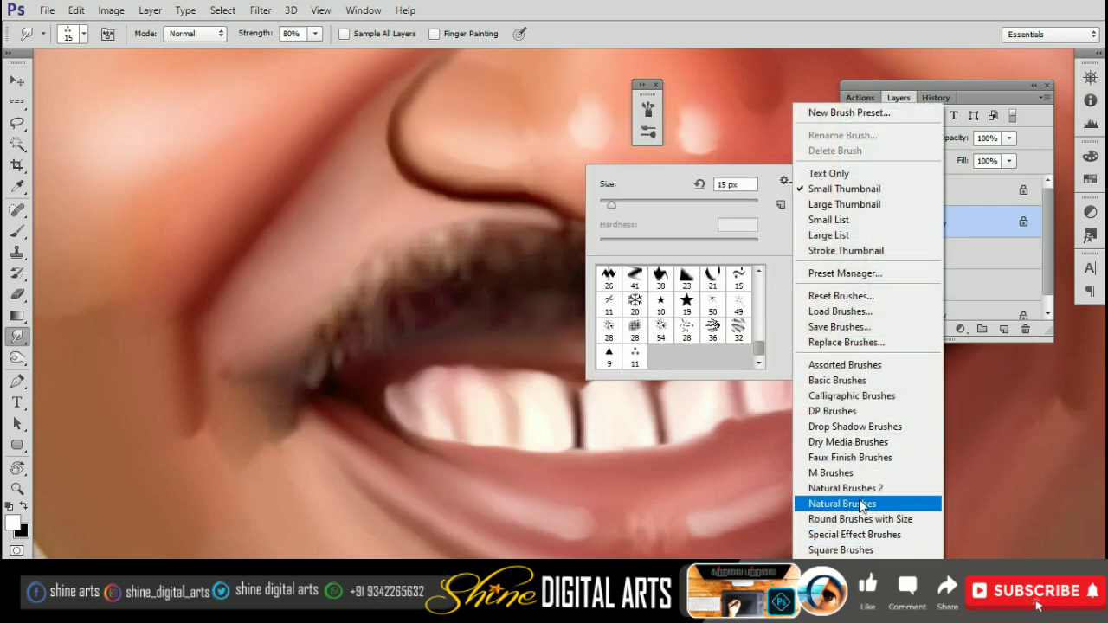
{"action": "left_click", "coordinate": [844, 395]}
{"action": "left_click", "coordinate": [626, 229]}
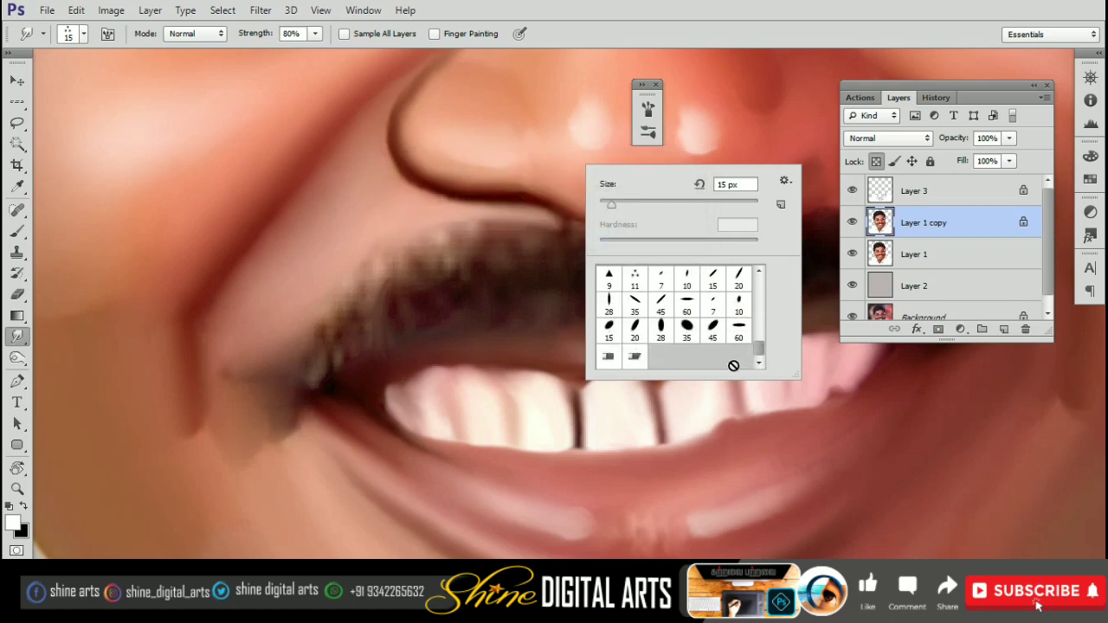
- Choose the 45 px angled flat tip, enable Shape Dynamics, and shrink it to 10 px
{"action": "left_click", "coordinate": [711, 331]}
{"action": "key", "text": "Return"}
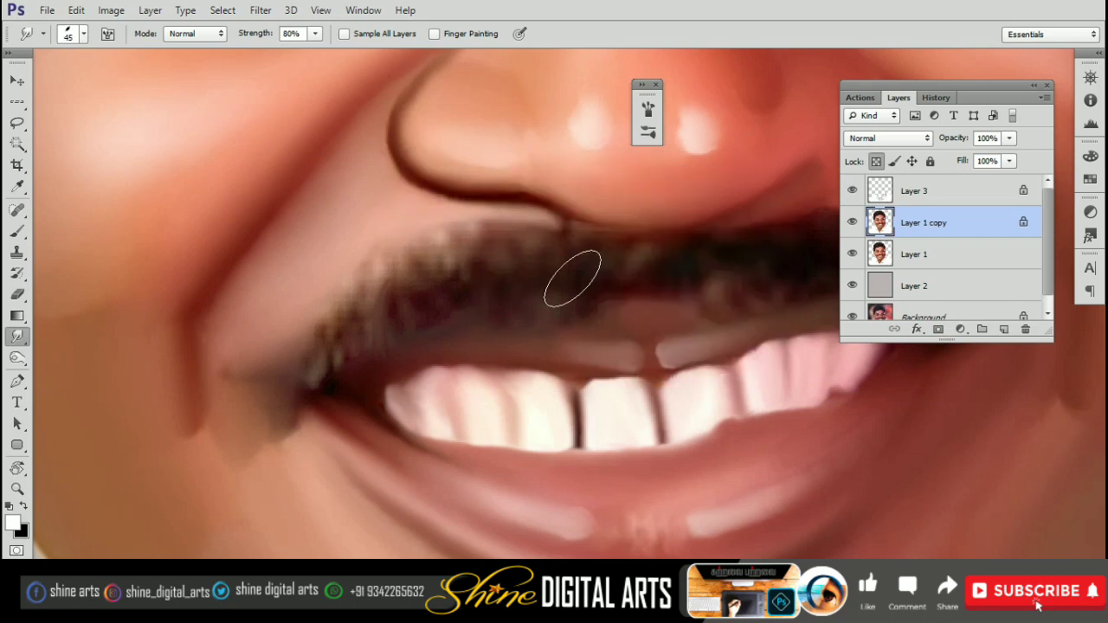
{"action": "key", "text": "F5"}
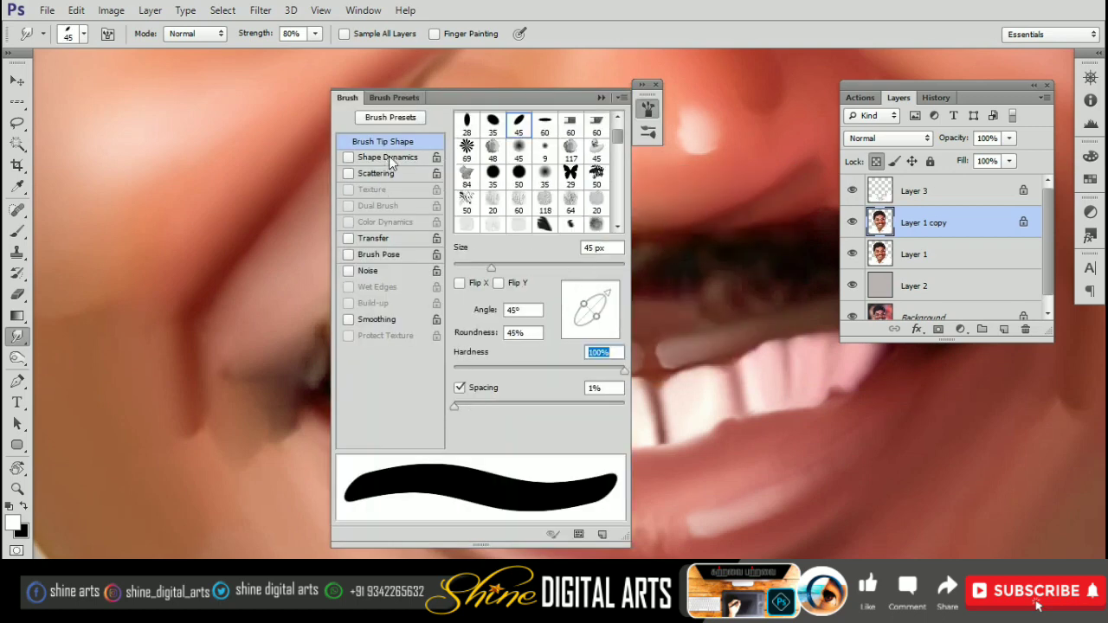
{"action": "left_click", "coordinate": [389, 158]}
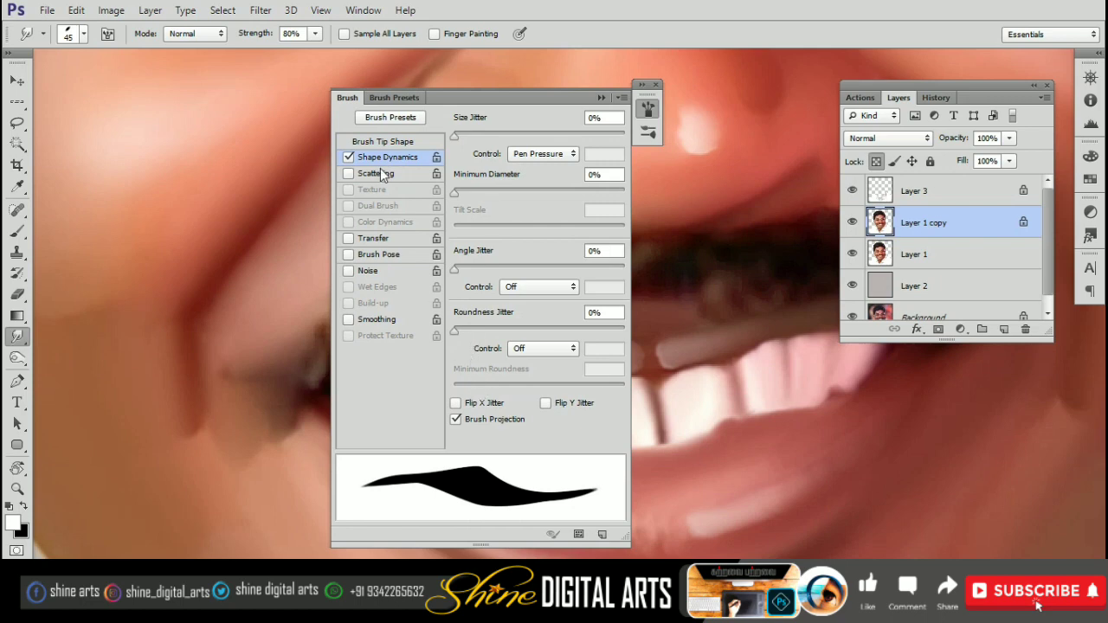
{"action": "left_click", "coordinate": [391, 142]}
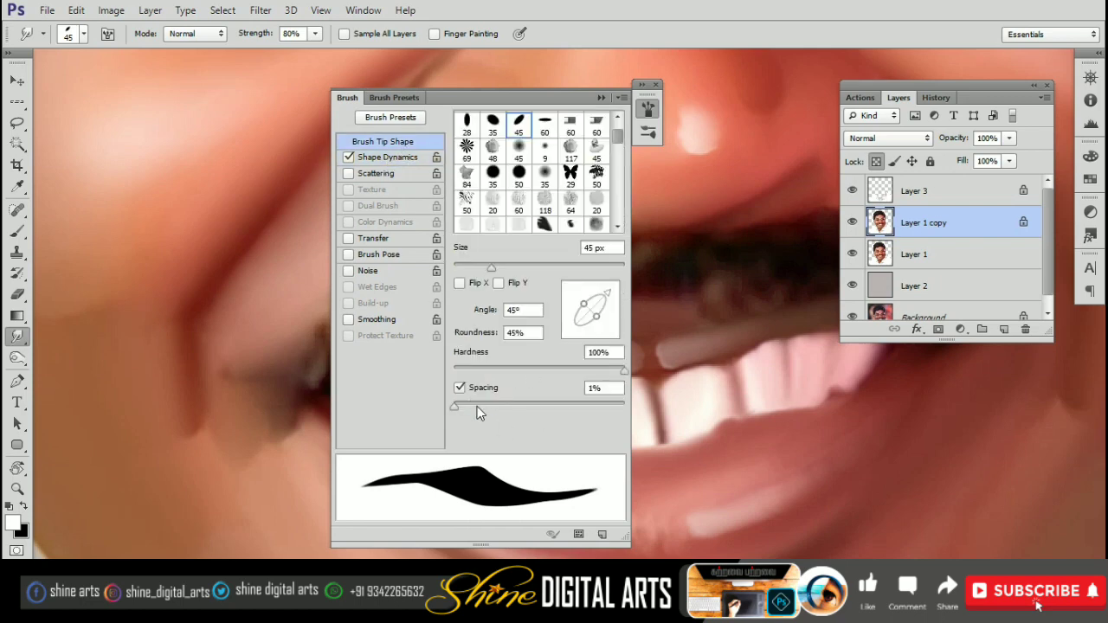
{"action": "left_click", "coordinate": [381, 239]}
{"action": "left_click", "coordinate": [656, 85]}
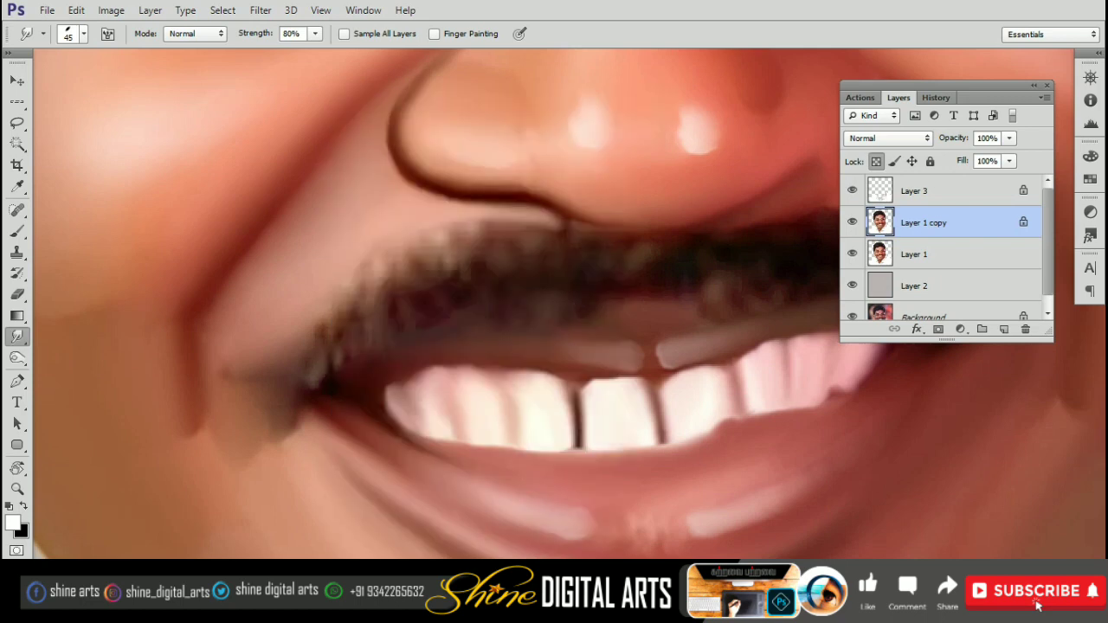
{"action": "key", "text": "bracketleft"}
{"action": "key", "text": "bracketleft"}
{"action": "key", "text": "bracketleft"}
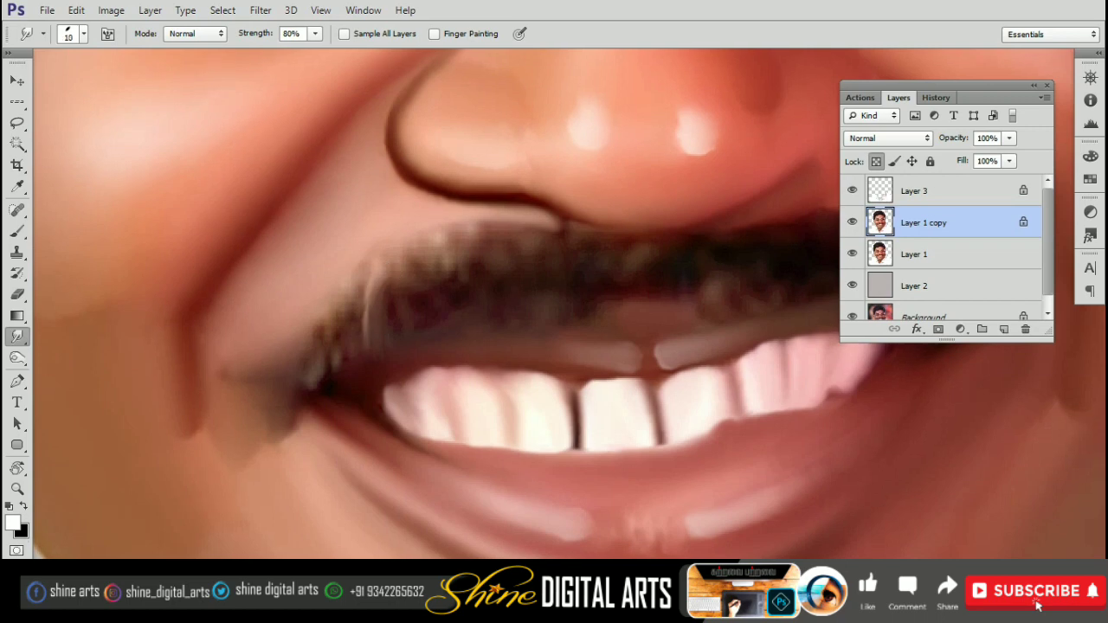
- Smudge a downward hair streak into the moustache
{"action": "scroll", "coordinate": [403, 347], "scroll_direction": "up", "scroll_amount": 2}
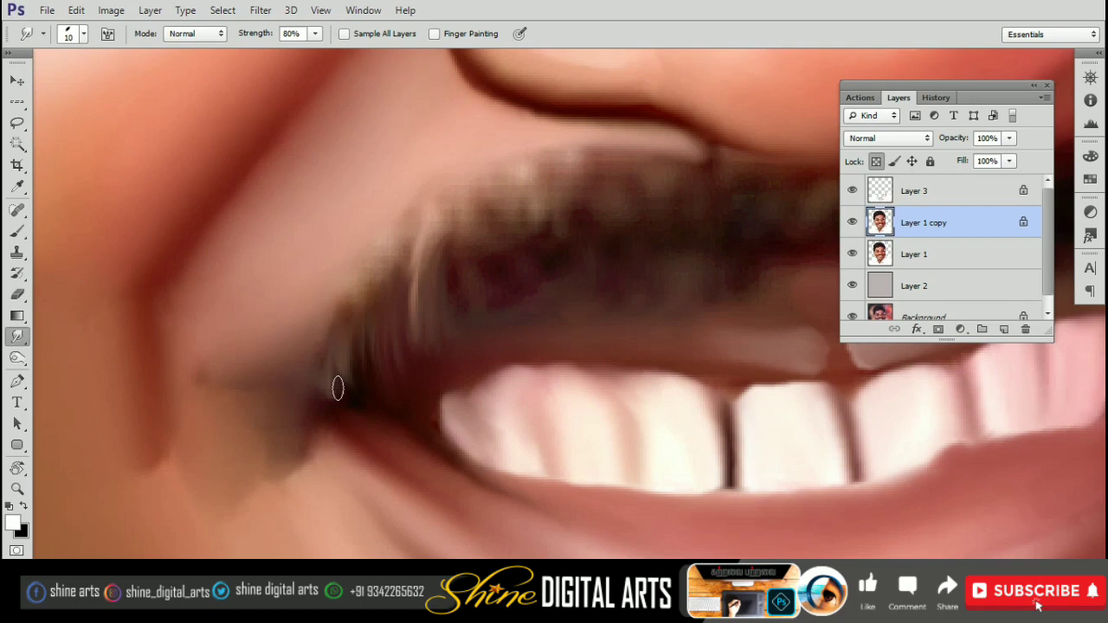
{"action": "scroll", "coordinate": [404, 318], "scroll_direction": "up", "scroll_amount": 2}
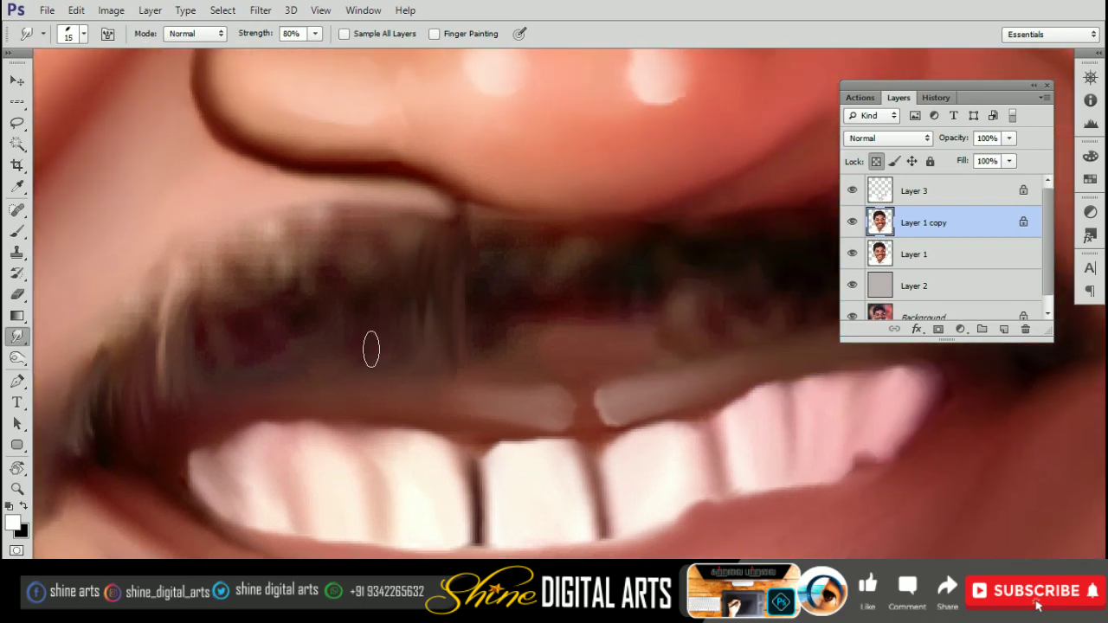
{"action": "scroll", "coordinate": [383, 283], "scroll_direction": "left", "scroll_amount": 1}
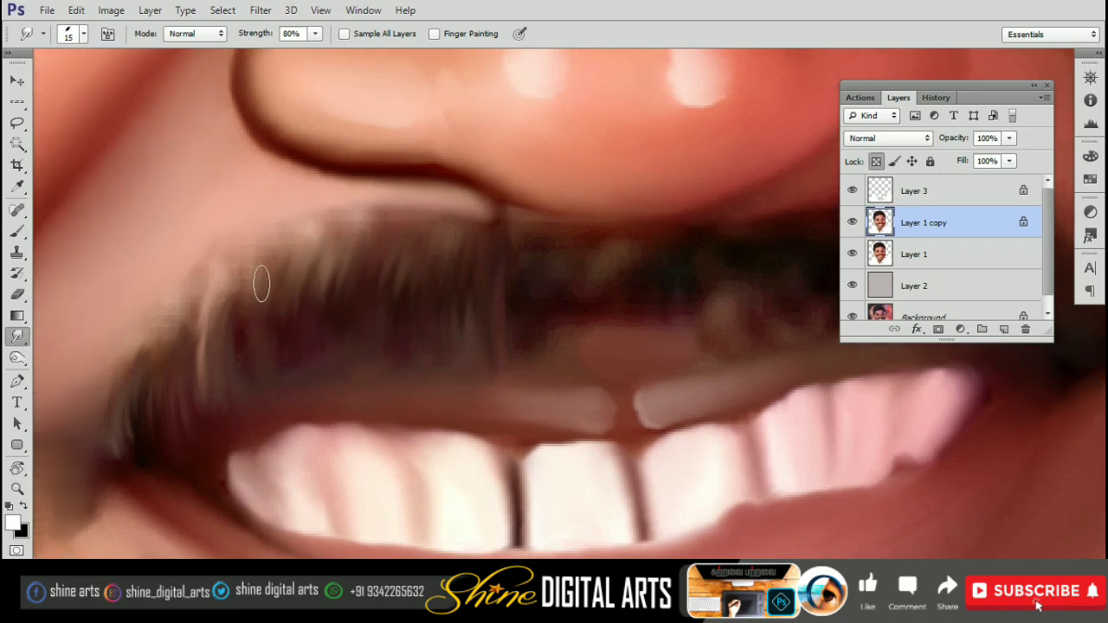
{"action": "scroll", "coordinate": [228, 343], "scroll_direction": "right", "scroll_amount": 5}
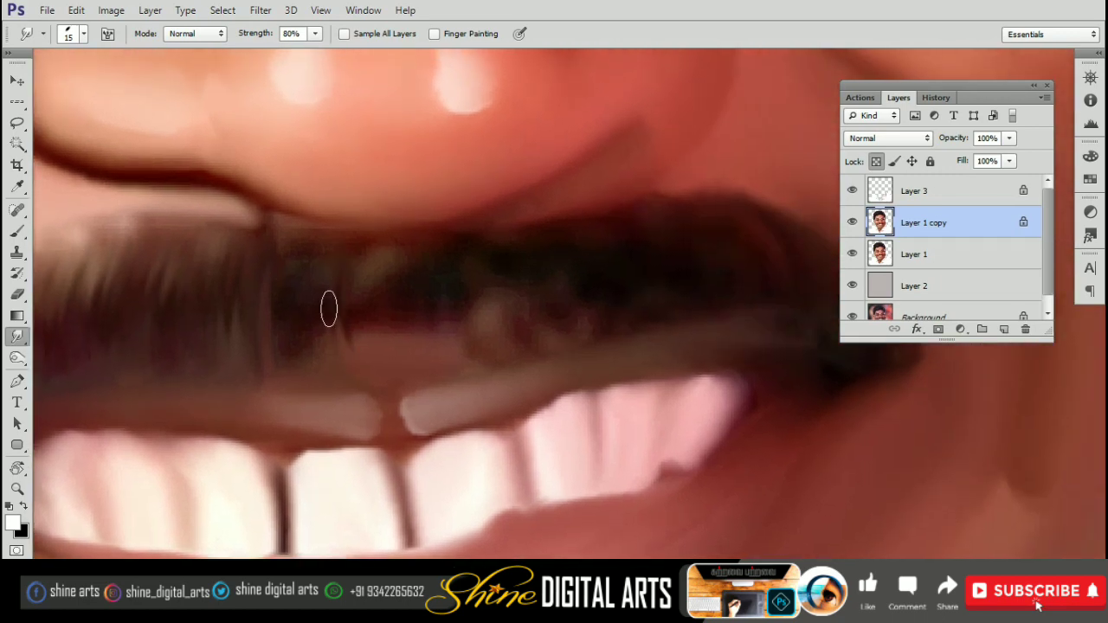
{"action": "left_click_drag", "start_coordinate": [426, 299], "coordinate": [428, 345]}
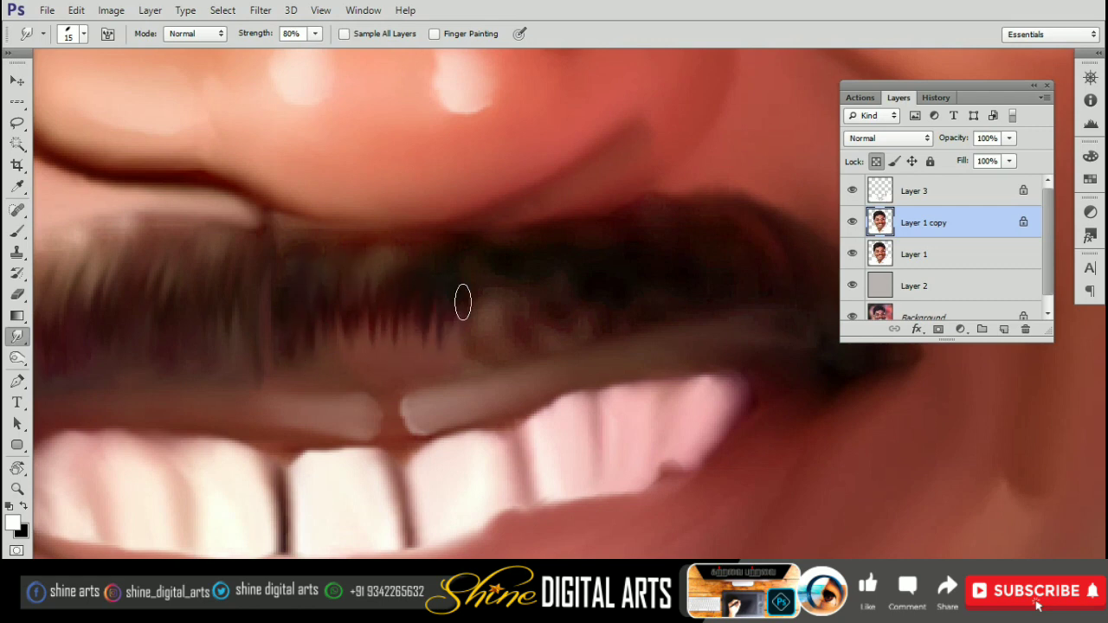
{"action": "scroll", "coordinate": [562, 277], "scroll_direction": "right", "scroll_amount": 2}
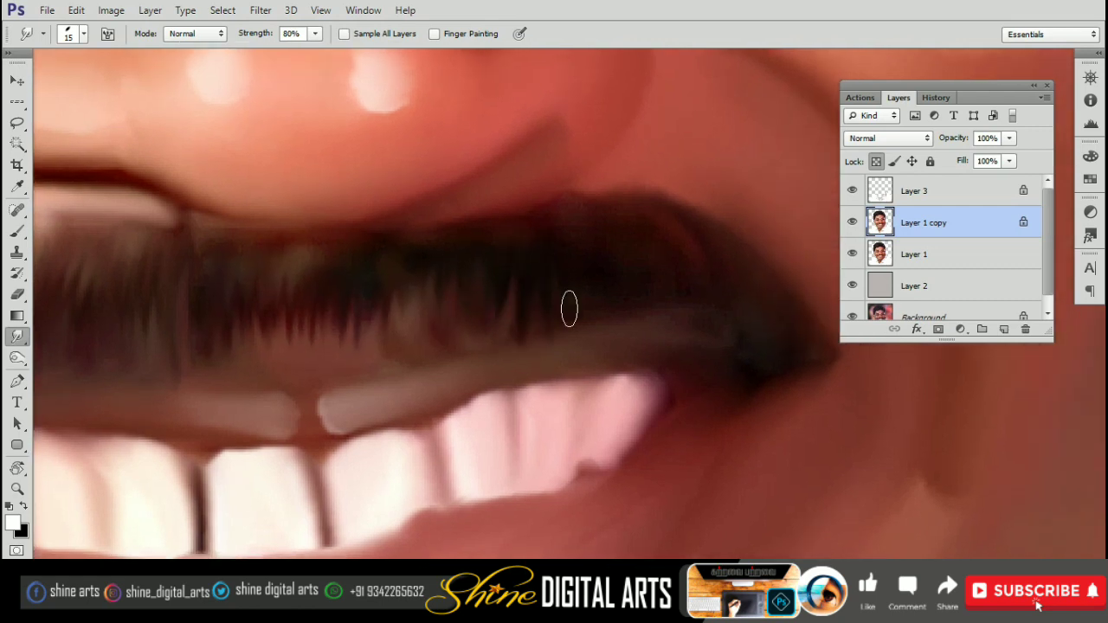
{"action": "scroll", "coordinate": [551, 262], "scroll_direction": "right", "scroll_amount": 1}
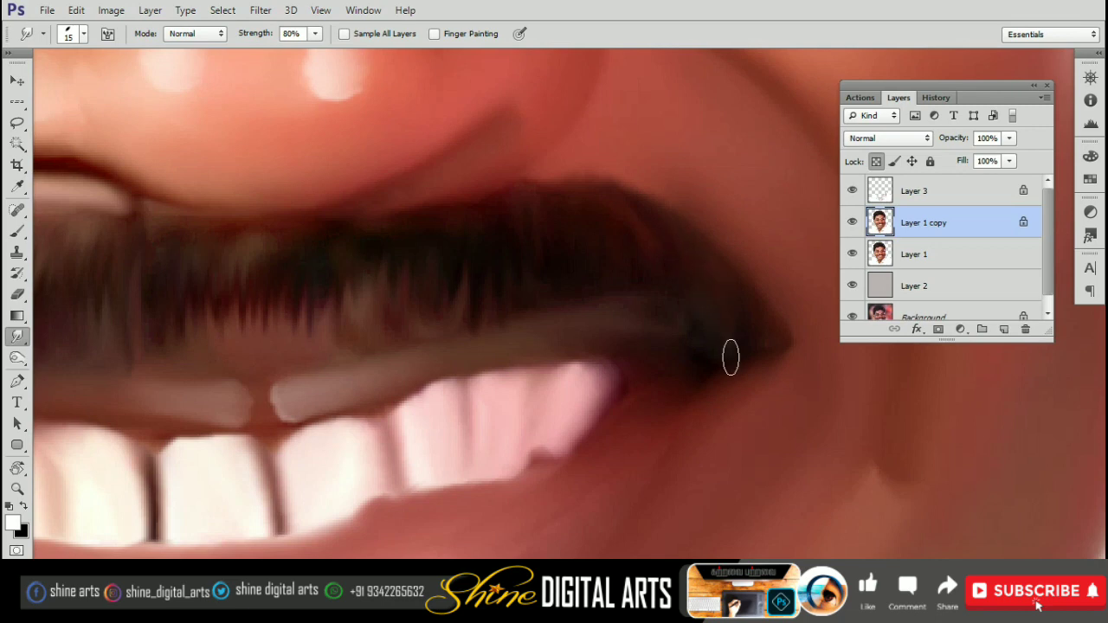
- Switch the smudge brush to the 11 px sampled tip with Transfer and Shape Dynamics enabled
{"action": "key", "text": "F5"}
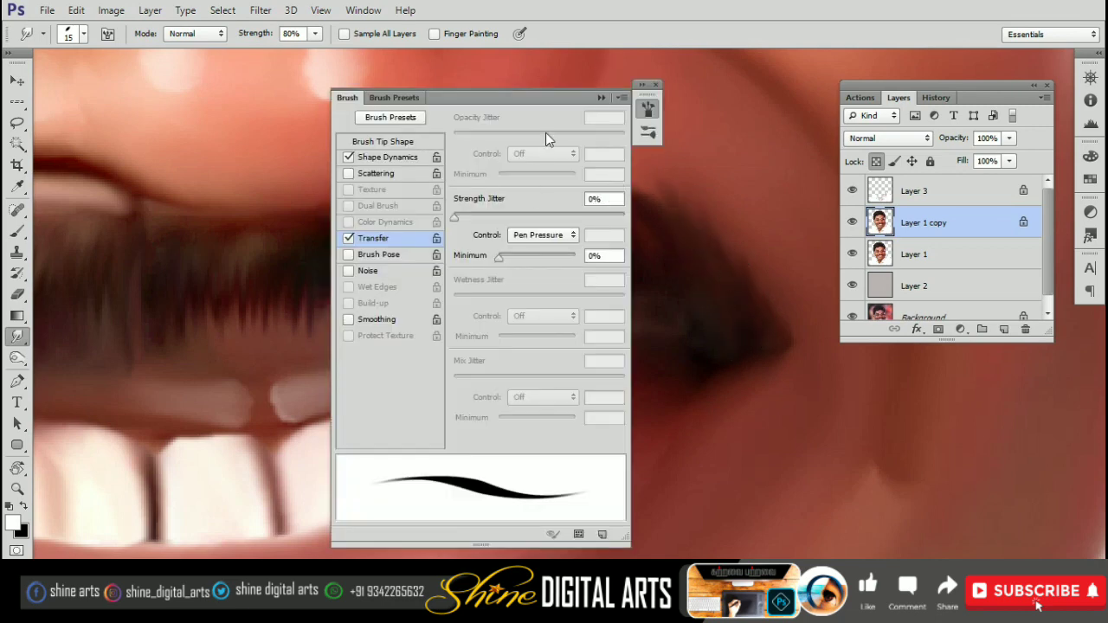
{"action": "left_click", "coordinate": [655, 86]}
{"action": "right_click", "coordinate": [598, 211]}
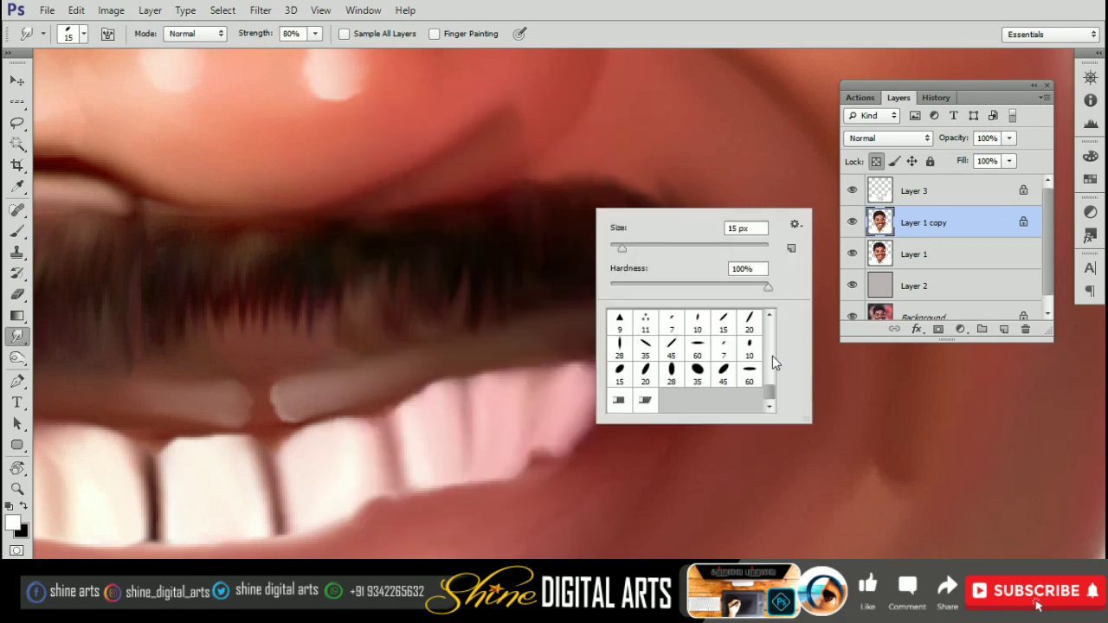
{"action": "left_click_drag", "start_coordinate": [772, 356], "coordinate": [769, 404]}
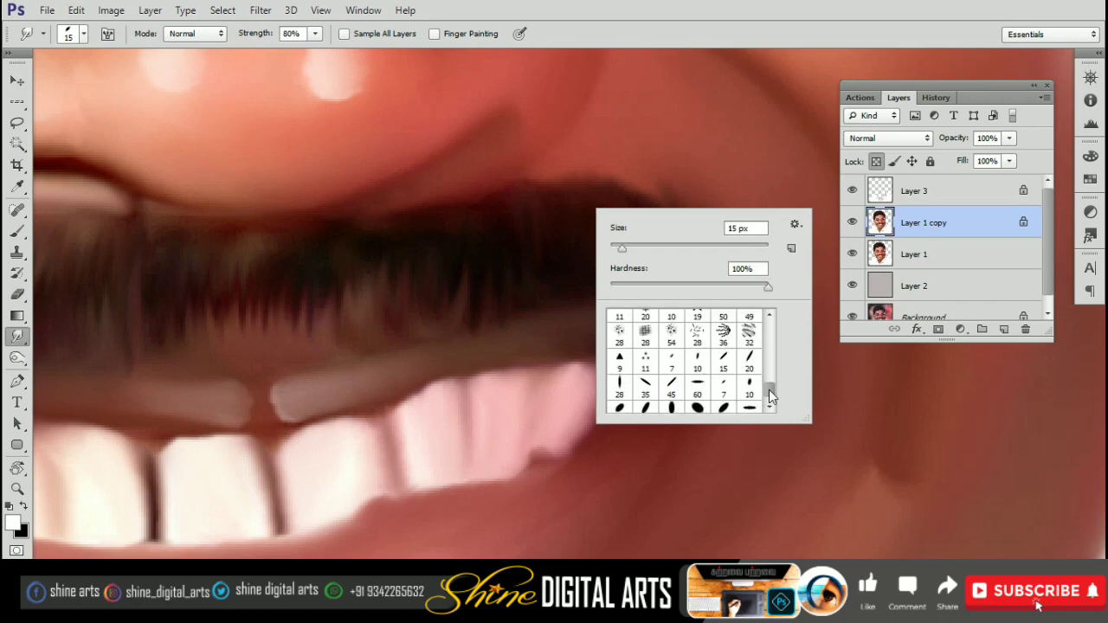
{"action": "left_click", "coordinate": [646, 346]}
{"action": "left_click", "coordinate": [794, 224]}
{"action": "left_click", "coordinate": [658, 172]}
{"action": "key", "text": "F5"}
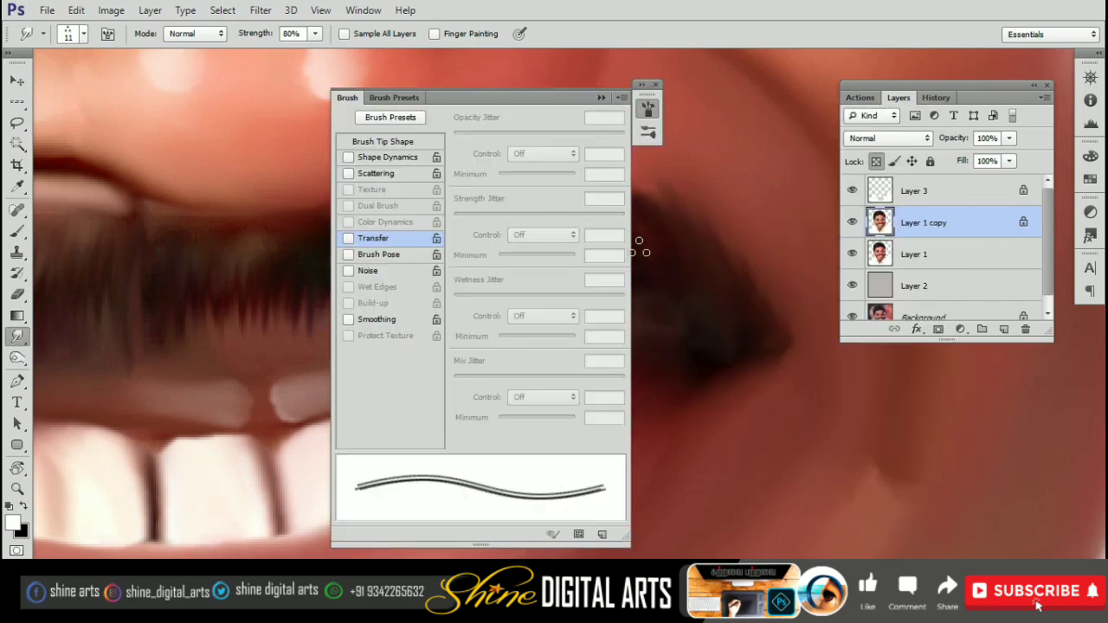
{"action": "left_click", "coordinate": [347, 237]}
{"action": "left_click", "coordinate": [347, 157]}
{"action": "left_click", "coordinate": [647, 109]}
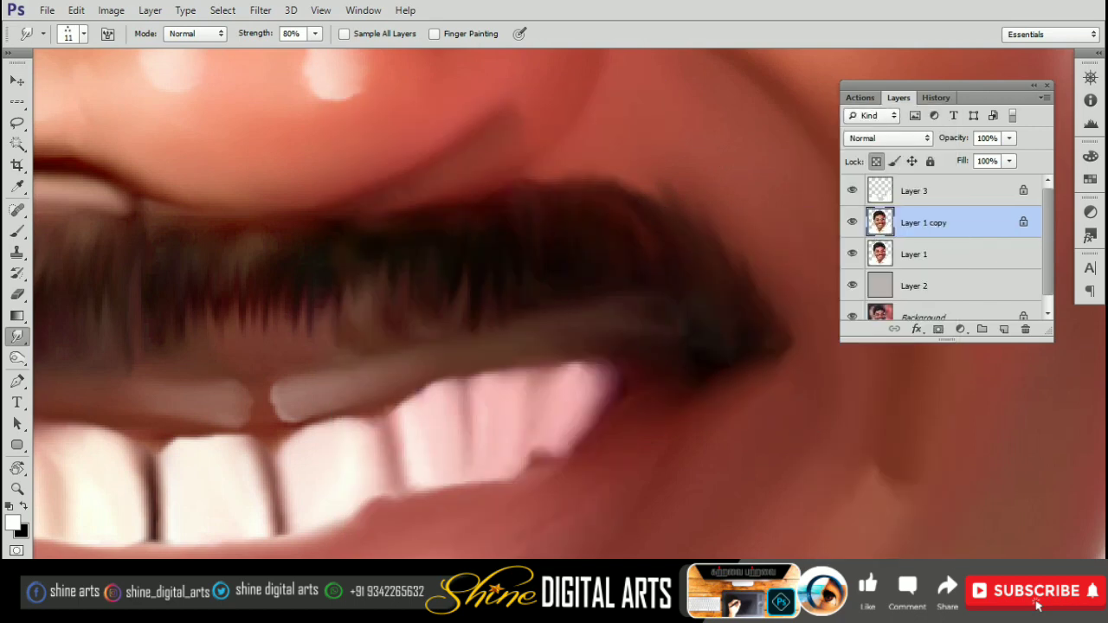
- Frame the view on the mouth and nose and enlarge the brush to 20 px
{"action": "left_click_drag", "start_coordinate": [591, 221], "coordinate": [593, 229]}
{"action": "key", "text": "bracketright"}
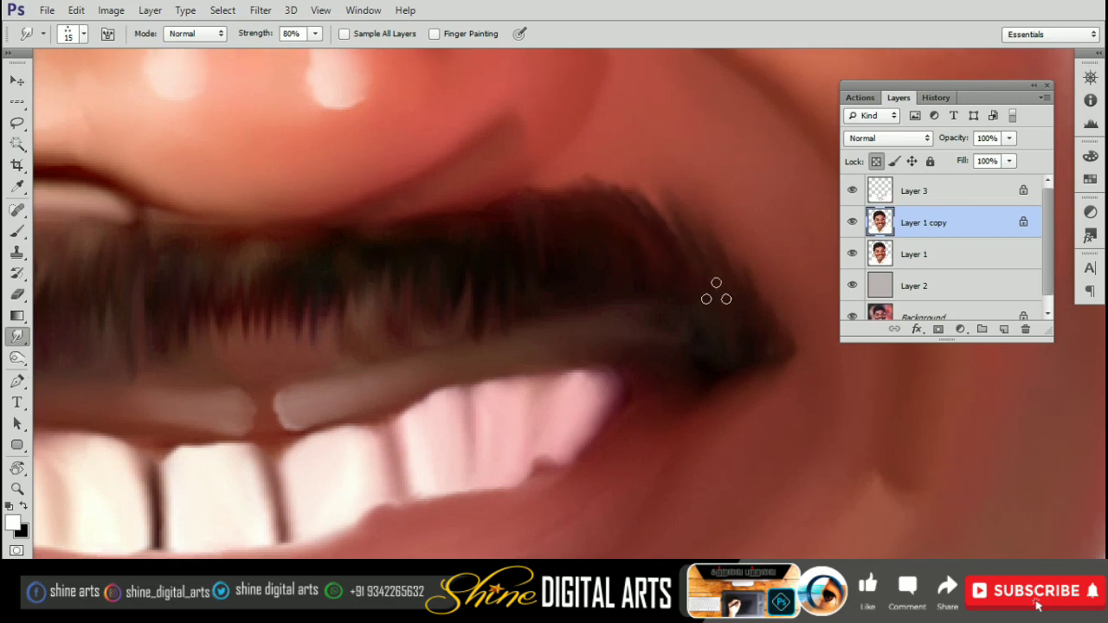
{"action": "mouse_move", "coordinate": [558, 177]}
{"action": "left_mouse_down"}
{"action": "mouse_move", "coordinate": [632, 237]}
{"action": "mouse_move", "coordinate": [589, 269]}
{"action": "mouse_move", "coordinate": [602, 276]}
{"action": "left_mouse_up"}
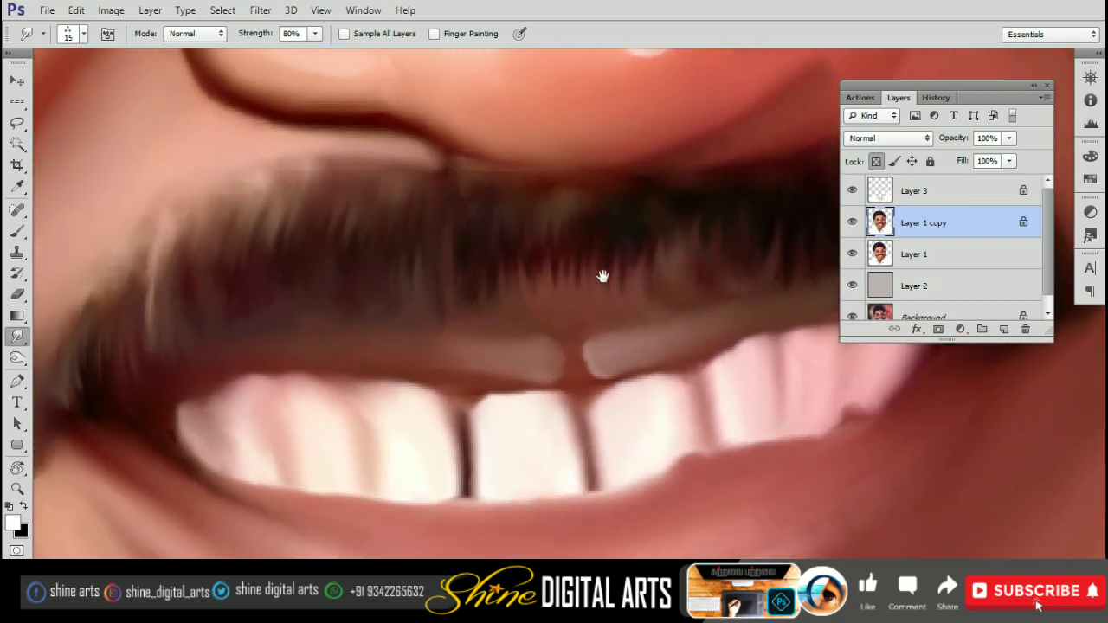
{"action": "left_click_drag", "start_coordinate": [385, 212], "coordinate": [494, 279]}
{"action": "key", "text": "bracketright"}
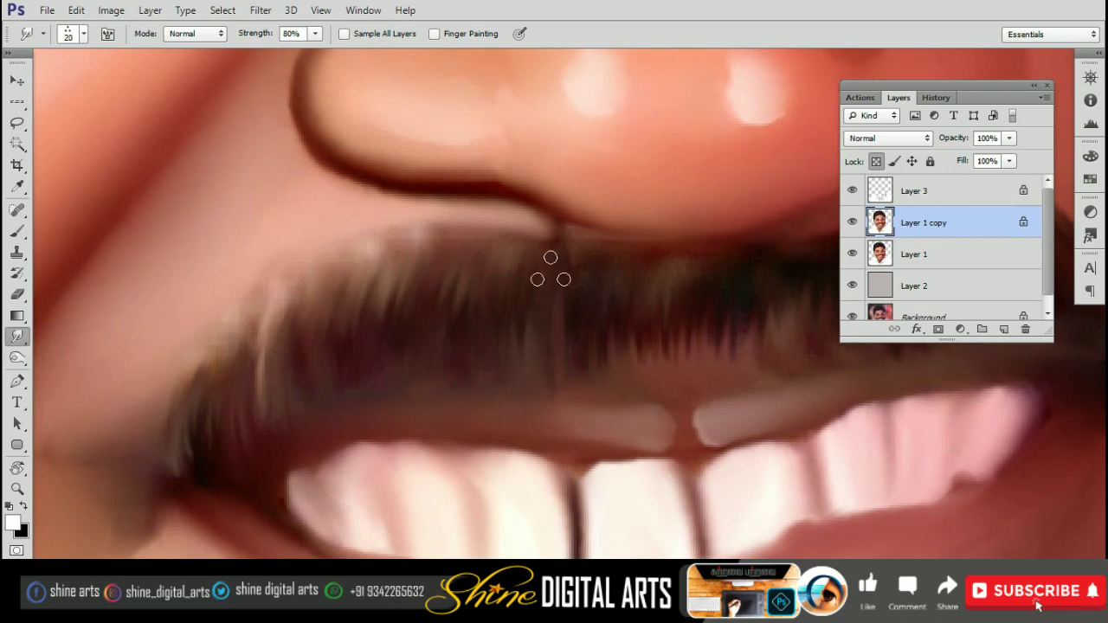
{"action": "left_click_drag", "start_coordinate": [468, 333], "coordinate": [488, 349]}
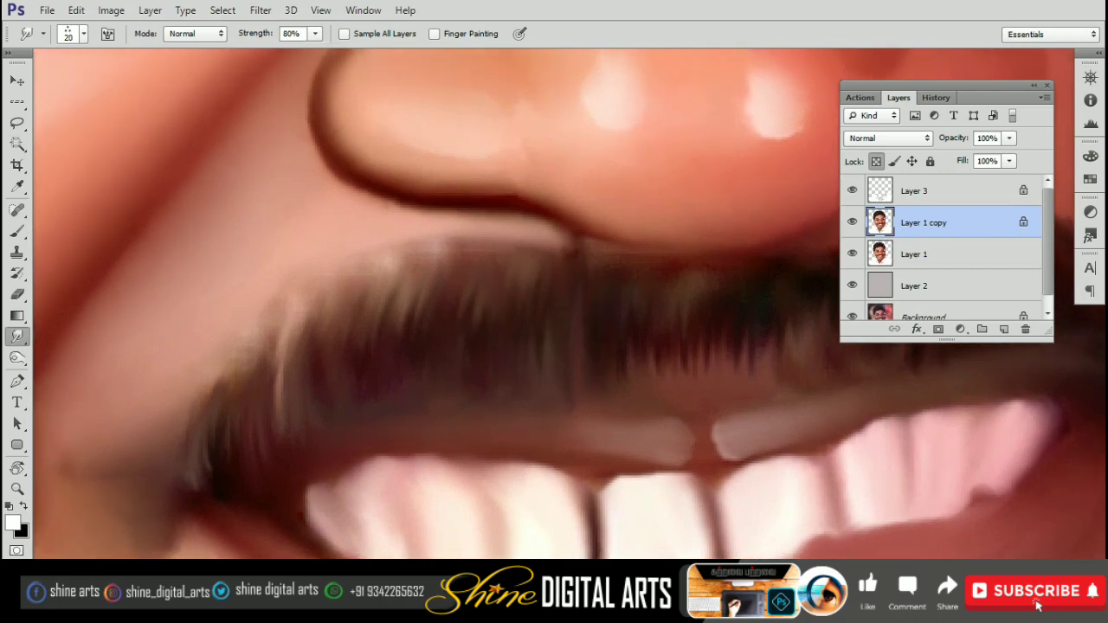
- Pull fine hair streaks upward along the moustache's left end, then view the whole face
{"action": "left_click_drag", "start_coordinate": [399, 344], "coordinate": [388, 242]}
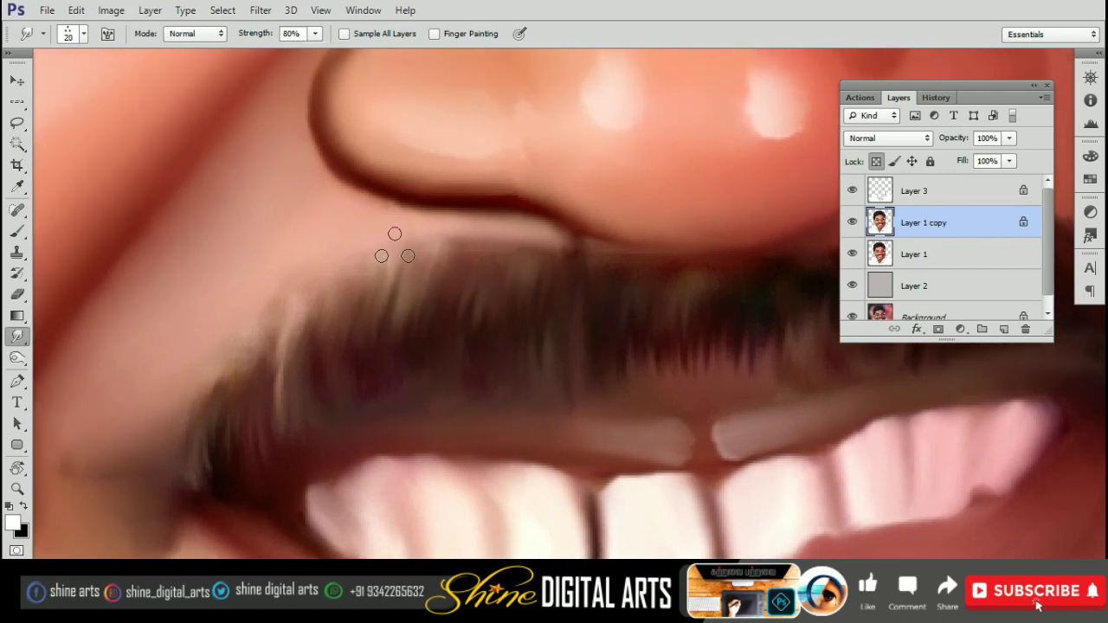
{"action": "left_click_drag", "start_coordinate": [368, 322], "coordinate": [362, 260]}
{"action": "left_click_drag", "start_coordinate": [318, 375], "coordinate": [295, 282]}
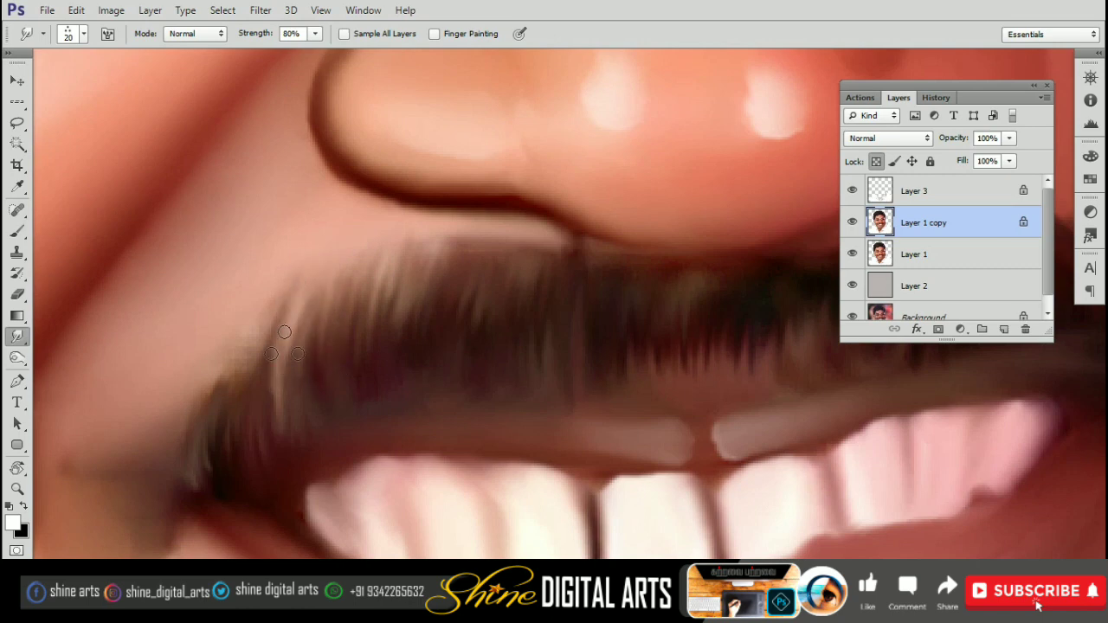
{"action": "mouse_move", "coordinate": [246, 389]}
{"action": "left_mouse_down"}
{"action": "mouse_move", "coordinate": [264, 316]}
{"action": "mouse_move", "coordinate": [208, 468]}
{"action": "left_mouse_up"}
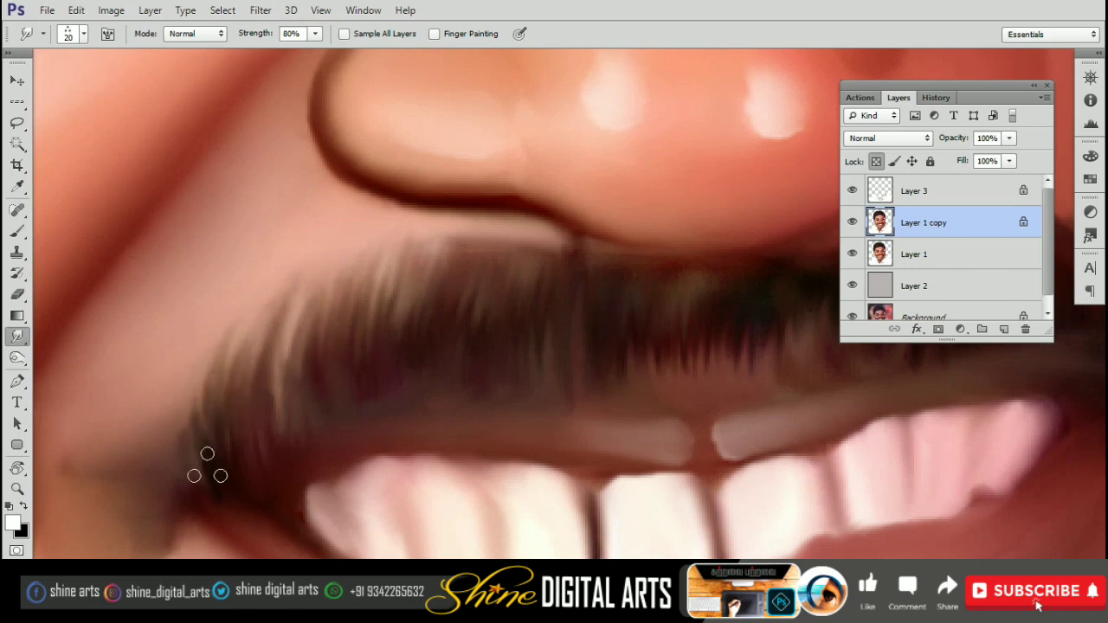
{"action": "scroll", "coordinate": [314, 317], "scroll_direction": "right", "scroll_amount": 2}
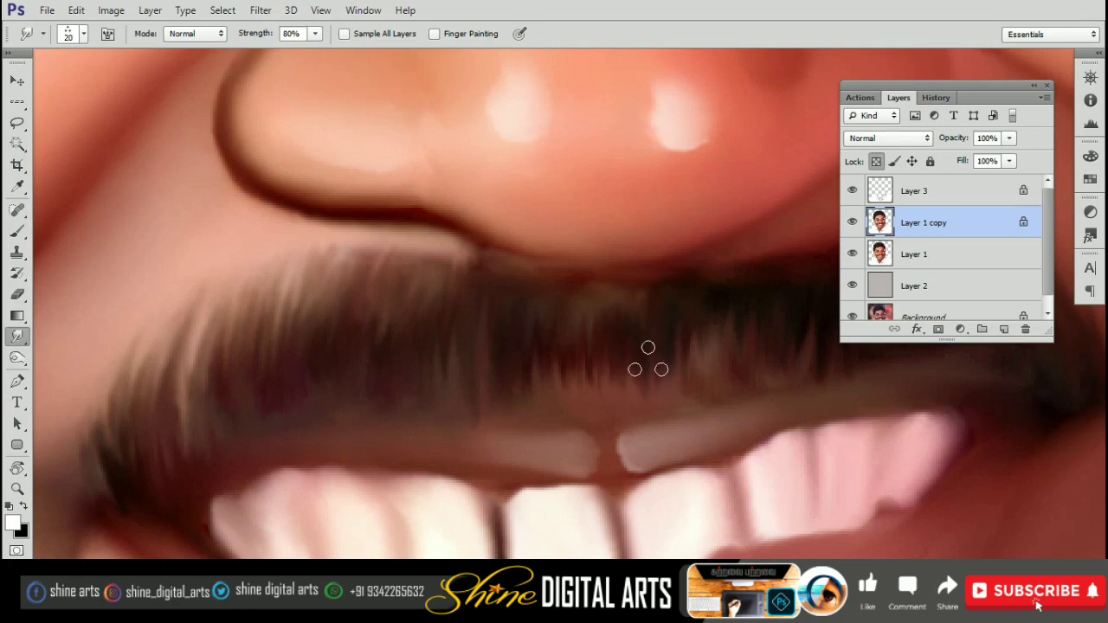
{"action": "scroll", "coordinate": [723, 337], "scroll_direction": "down", "scroll_amount": 5}
{"action": "scroll", "coordinate": [724, 337], "scroll_direction": "down", "scroll_amount": 1}
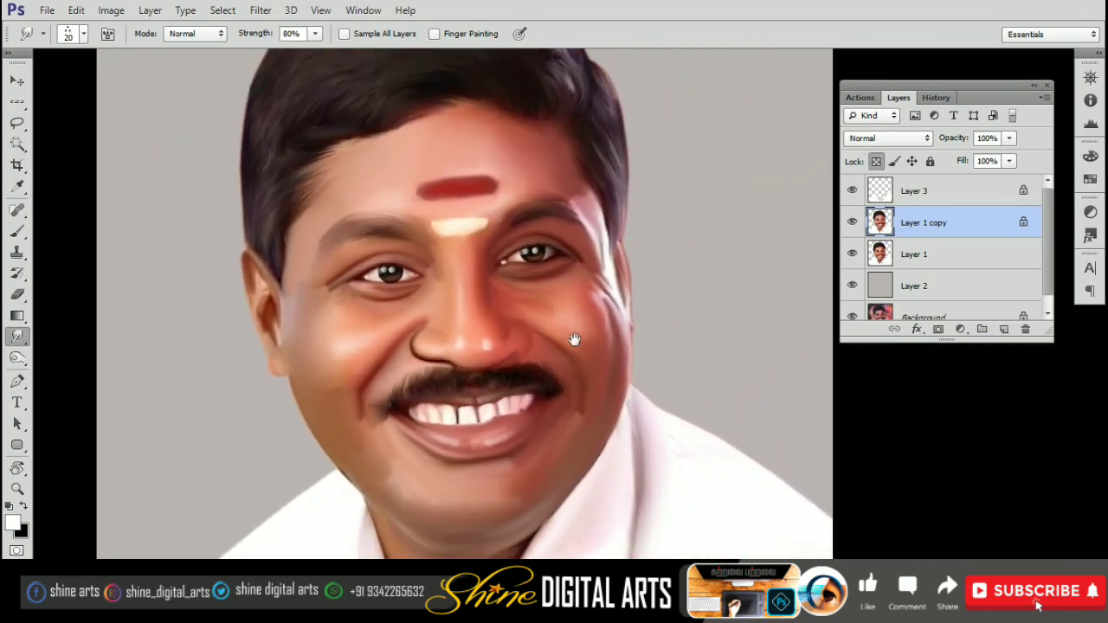
{"action": "left_click_drag", "start_coordinate": [751, 334], "coordinate": [837, 394]}
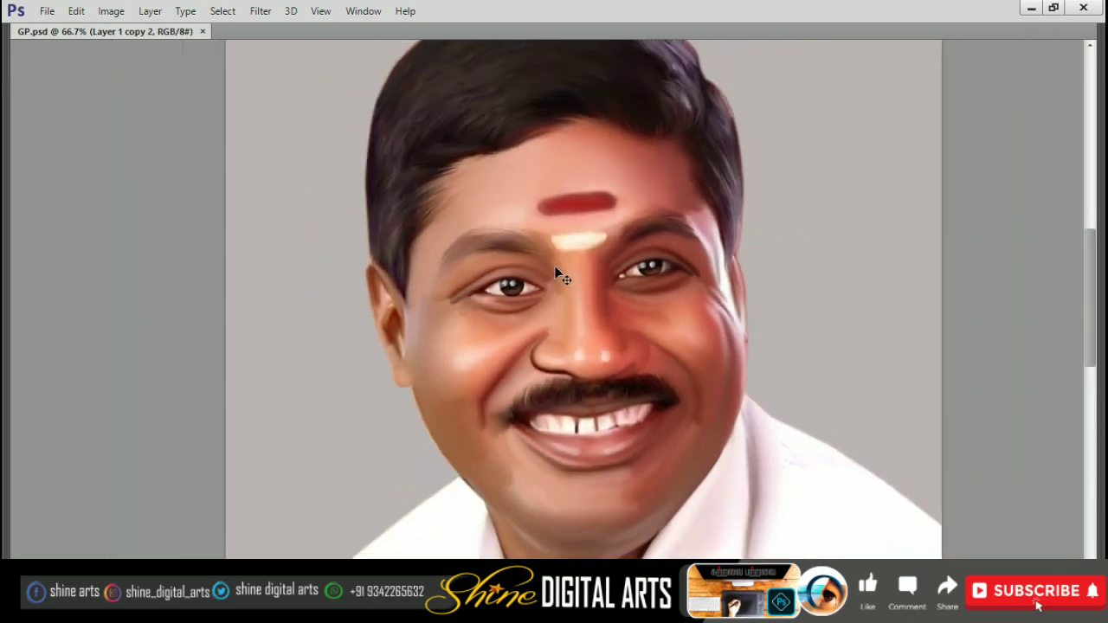
- Restore the panels and choose a large soft round brush preset
{"action": "key", "text": "Tab"}
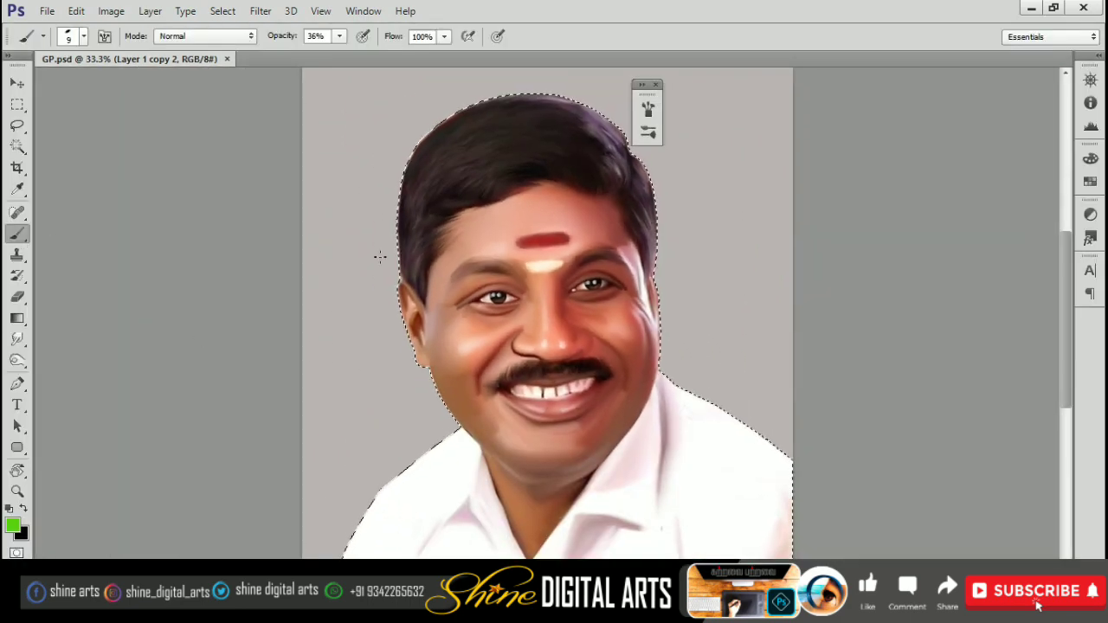
{"action": "key", "text": "F5"}
{"action": "left_click", "coordinate": [656, 90]}
{"action": "right_click", "coordinate": [655, 153]}
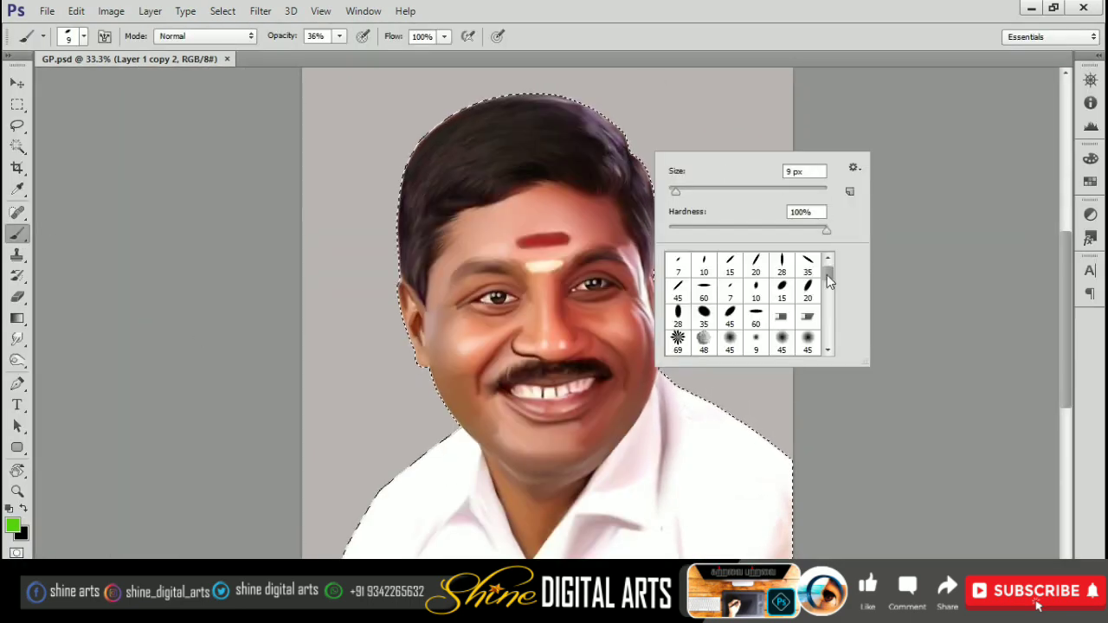
{"action": "mouse_move", "coordinate": [828, 259]}
{"action": "left_mouse_down"}
{"action": "mouse_move", "coordinate": [830, 320]}
{"action": "mouse_move", "coordinate": [828, 297]}
{"action": "left_mouse_up"}
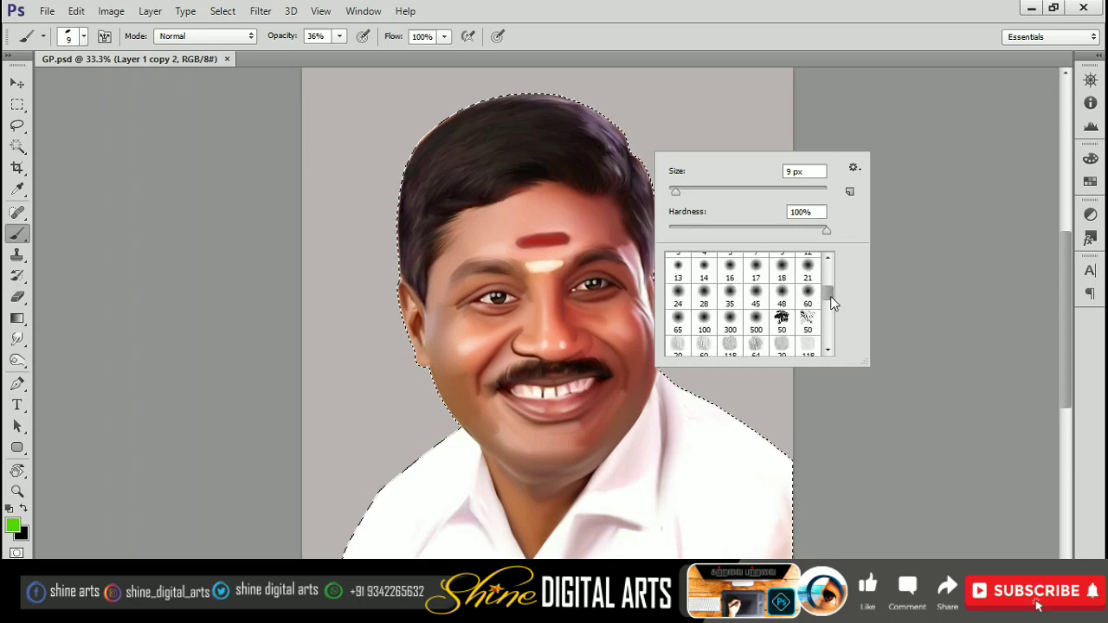
{"action": "left_click", "coordinate": [725, 322]}
{"action": "key", "text": "Return"}
- Set the foreground to dark green, brush mode to Color and opacity to 64%
{"action": "left_click", "coordinate": [12, 524]}
{"action": "left_click", "coordinate": [900, 192]}
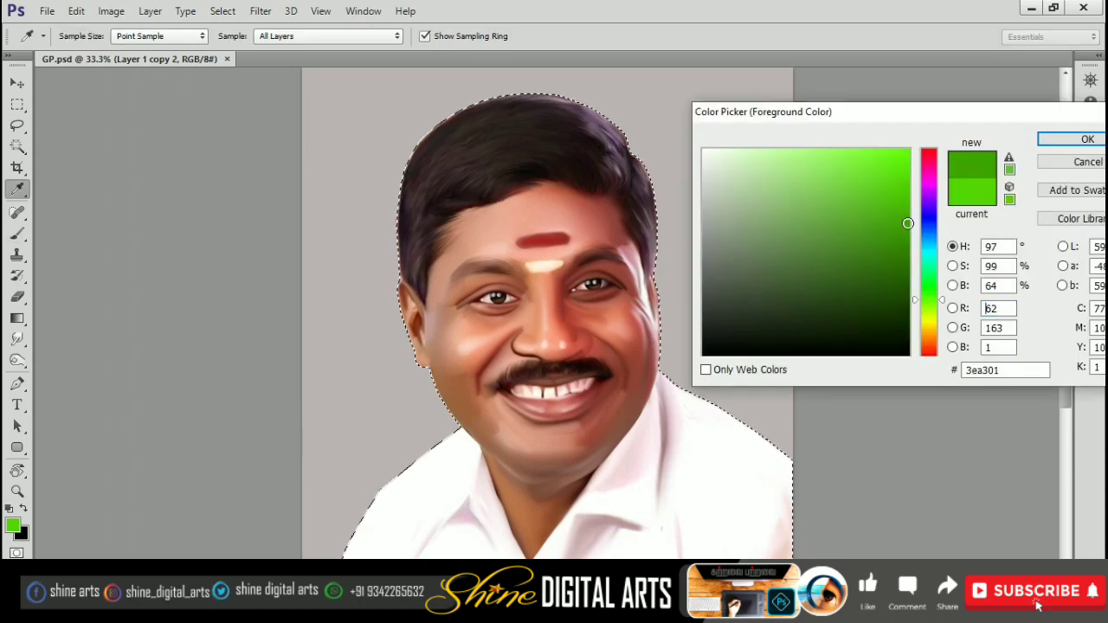
{"action": "key", "text": "Return"}
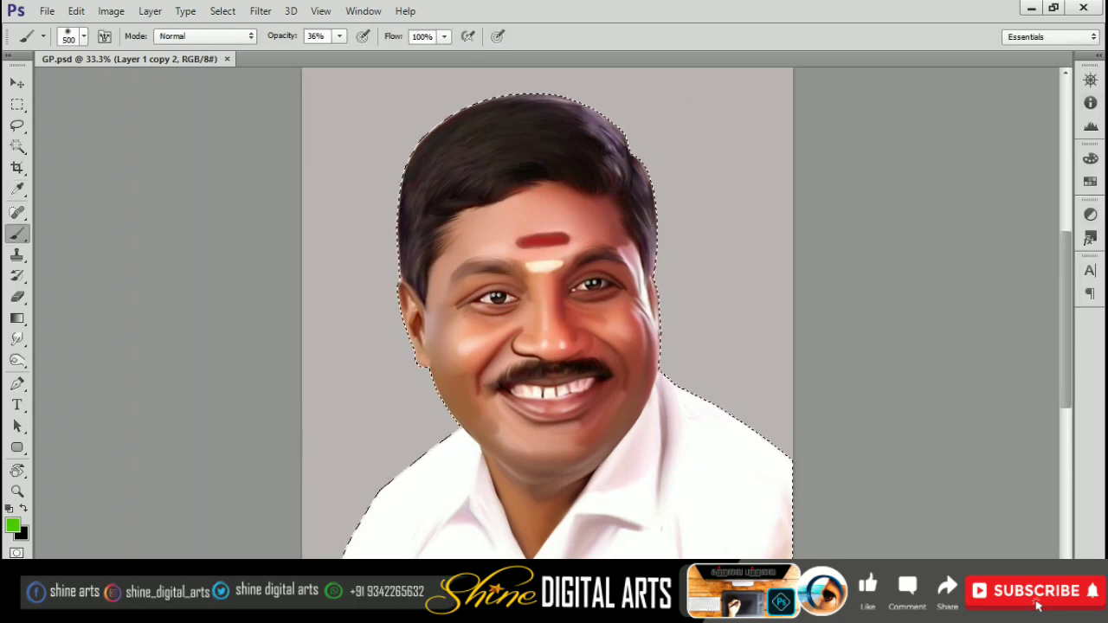
{"action": "left_click", "coordinate": [205, 35]}
{"action": "left_click", "coordinate": [164, 468]}
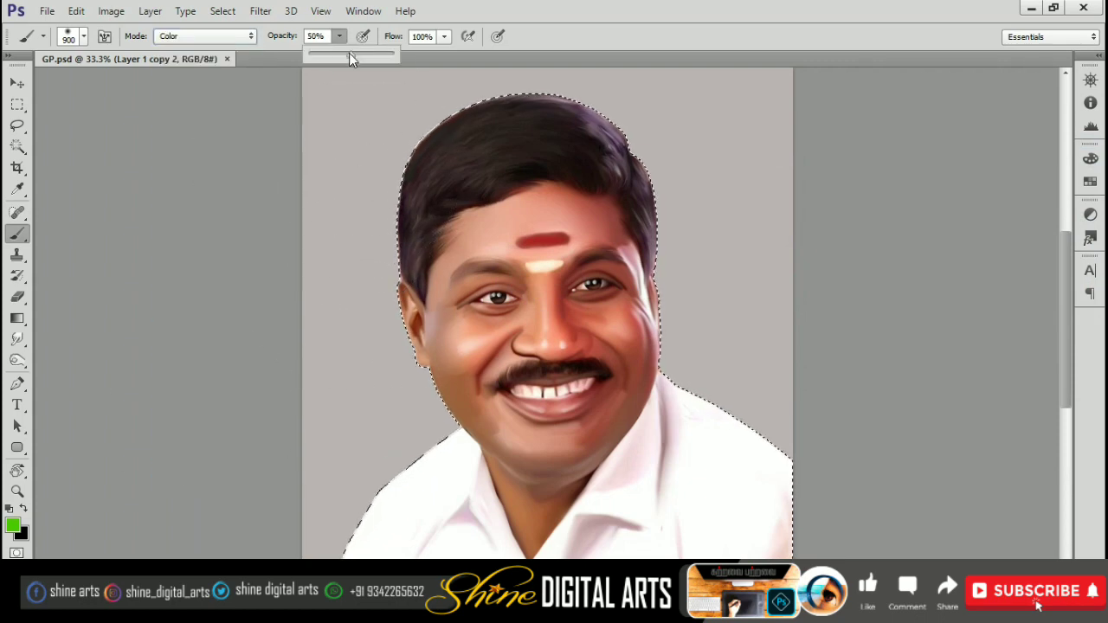
{"action": "left_click_drag", "start_coordinate": [340, 35], "coordinate": [349, 52]}
- On a new Layer 4, paint green over the lower-left shirt, left face edge and hair
{"action": "key", "text": "ctrl+shift+n"}
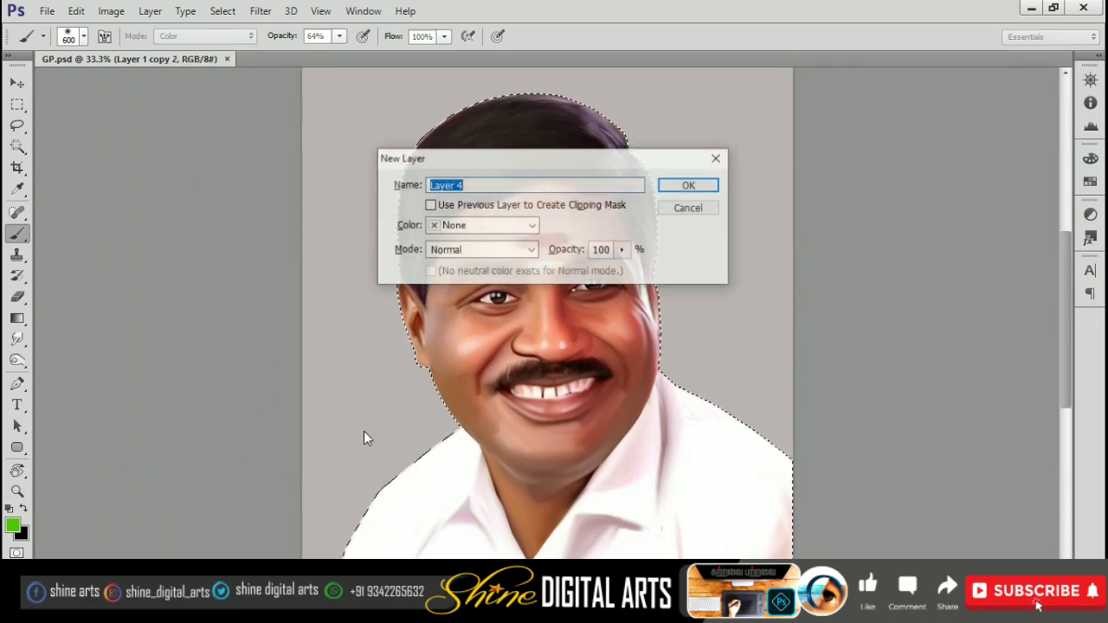
{"action": "key", "text": "Return"}
{"action": "key", "text": "ctrl+minus"}
{"action": "key", "text": "]"}
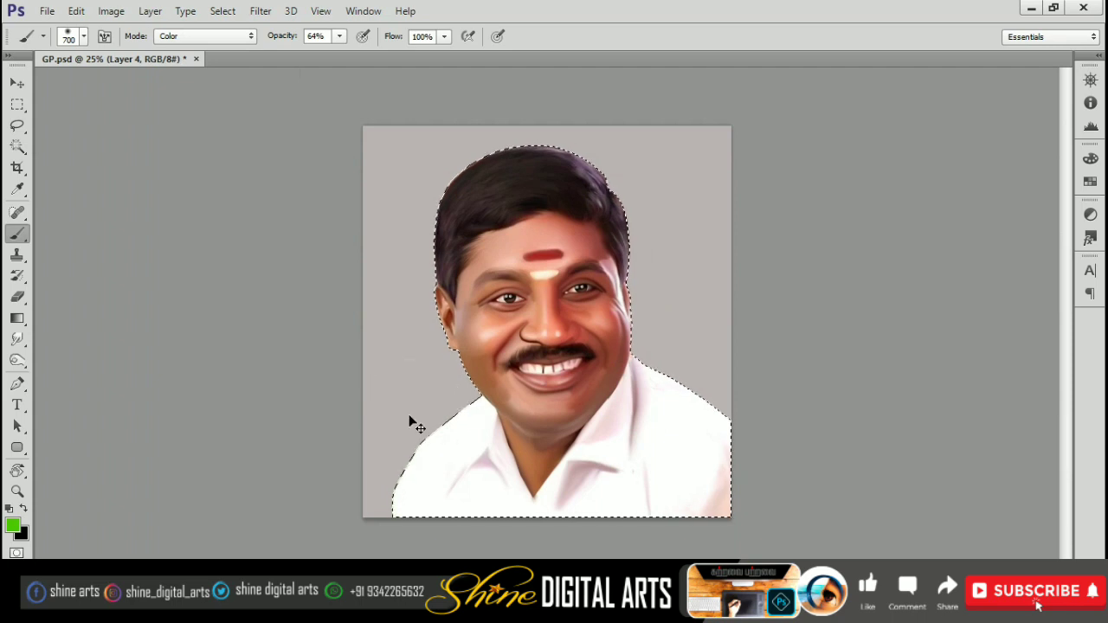
{"action": "left_click_drag", "start_coordinate": [420, 471], "coordinate": [407, 416]}
{"action": "key", "text": "]"}
{"action": "key", "text": "]"}
{"action": "left_click_drag", "start_coordinate": [390, 351], "coordinate": [499, 98]}
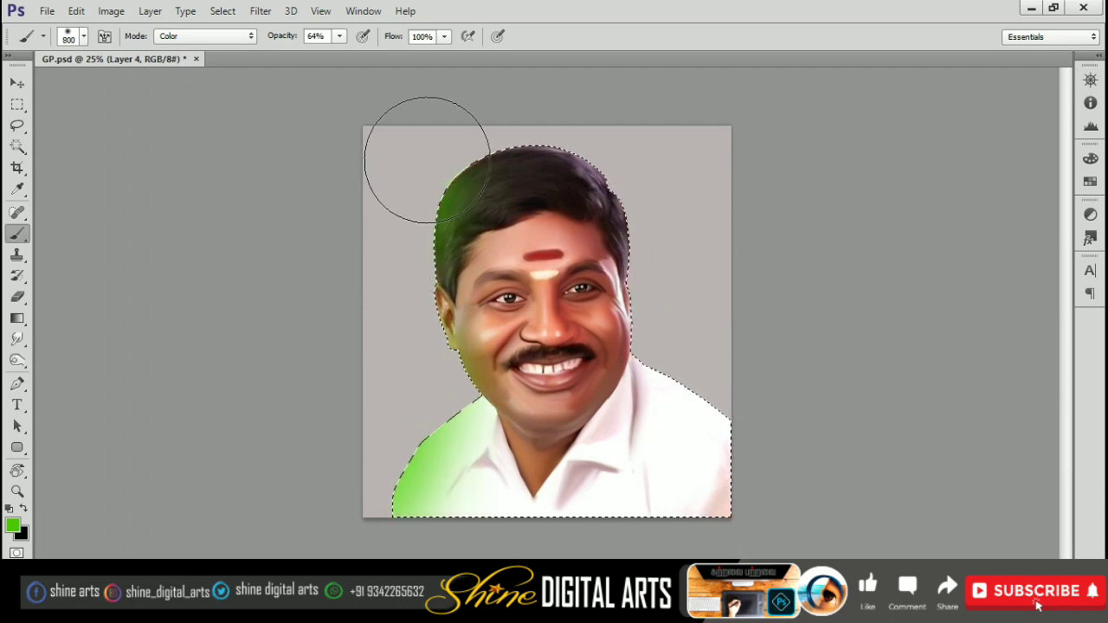
- Paint magenta over the right shirt, face edge and hair
{"action": "left_click", "coordinate": [12, 524]}
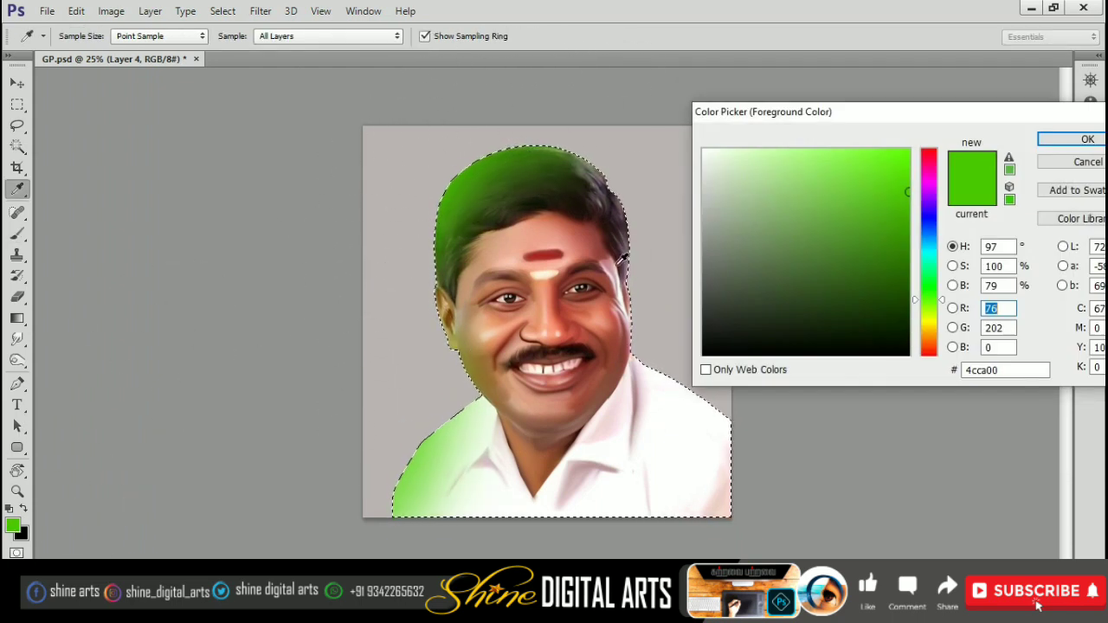
{"action": "left_click", "coordinate": [928, 179]}
{"action": "key", "text": "Return"}
{"action": "left_click_drag", "start_coordinate": [816, 334], "coordinate": [329, 212]}
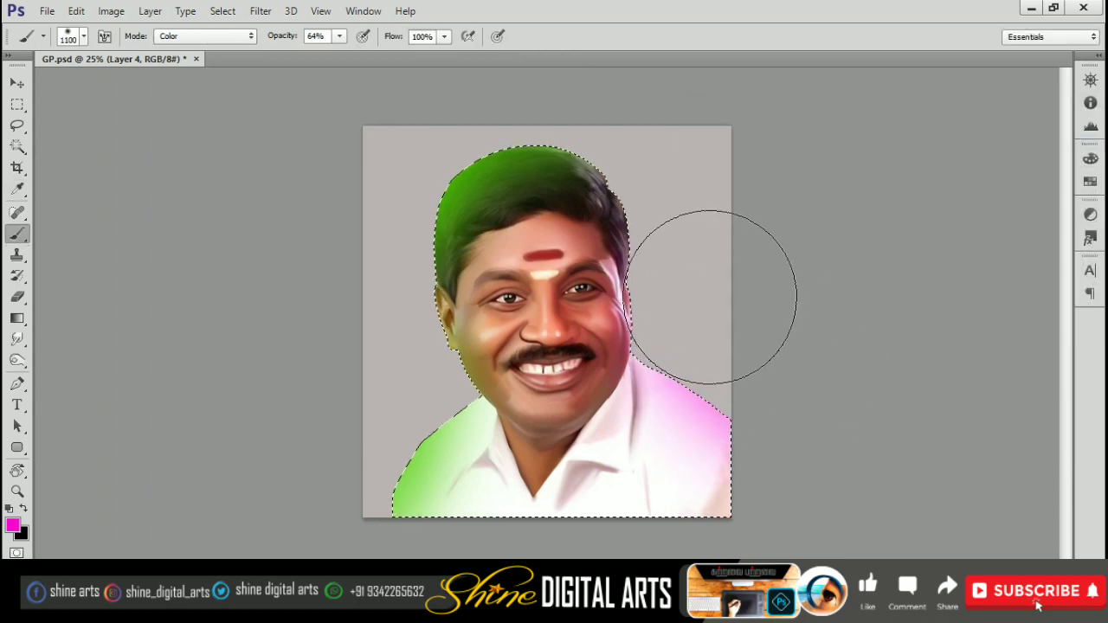
- Paint blue-violet over the top of the hair with a smaller brush
{"action": "key", "text": "ctrl+plus"}
{"action": "key", "text": "ctrl+plus"}
{"action": "scroll", "coordinate": [346, 259], "scroll_direction": "up", "scroll_amount": 3}
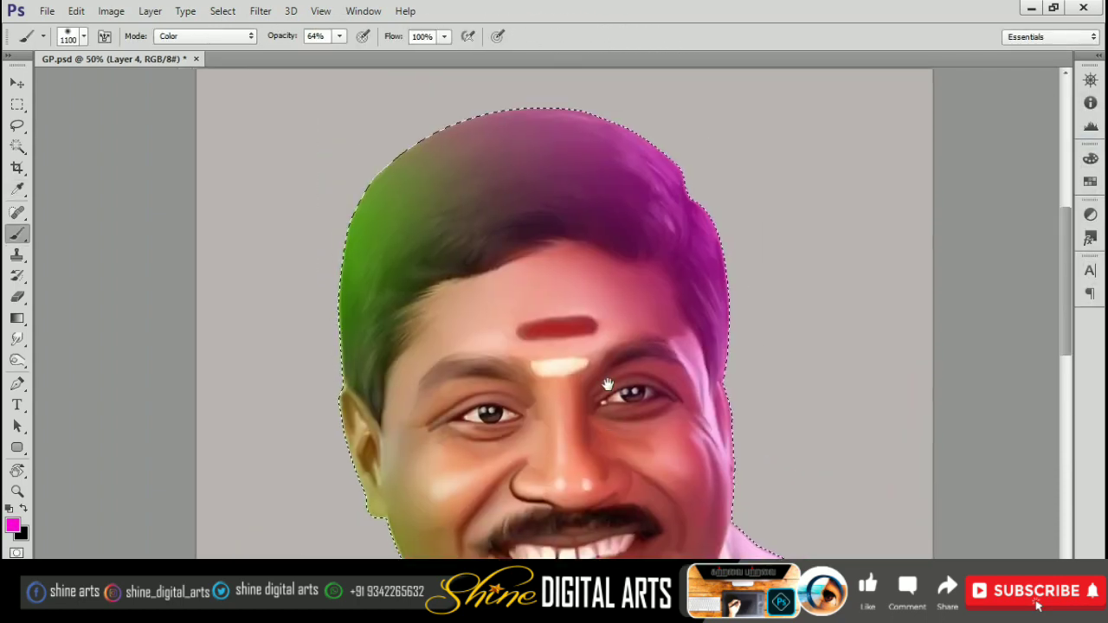
{"action": "key", "text": "i"}
{"action": "left_click", "coordinate": [12, 525]}
{"action": "left_click", "coordinate": [933, 224]}
{"action": "left_click", "coordinate": [1087, 138]}
{"action": "key", "text": "ctrl+minus"}
{"action": "key", "text": "b"}
{"action": "key", "text": "ctrl+z"}
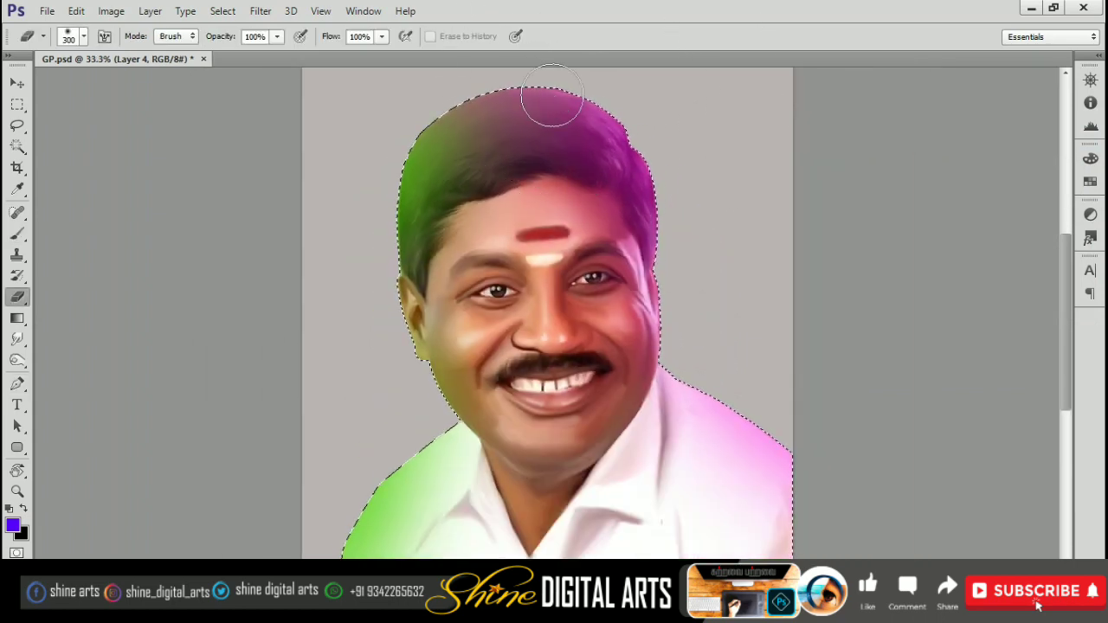
{"action": "key", "text": "bracketleft"}
{"action": "key", "text": "bracketleft"}
{"action": "key", "text": "bracketleft"}
{"action": "left_click", "coordinate": [547, 97]}
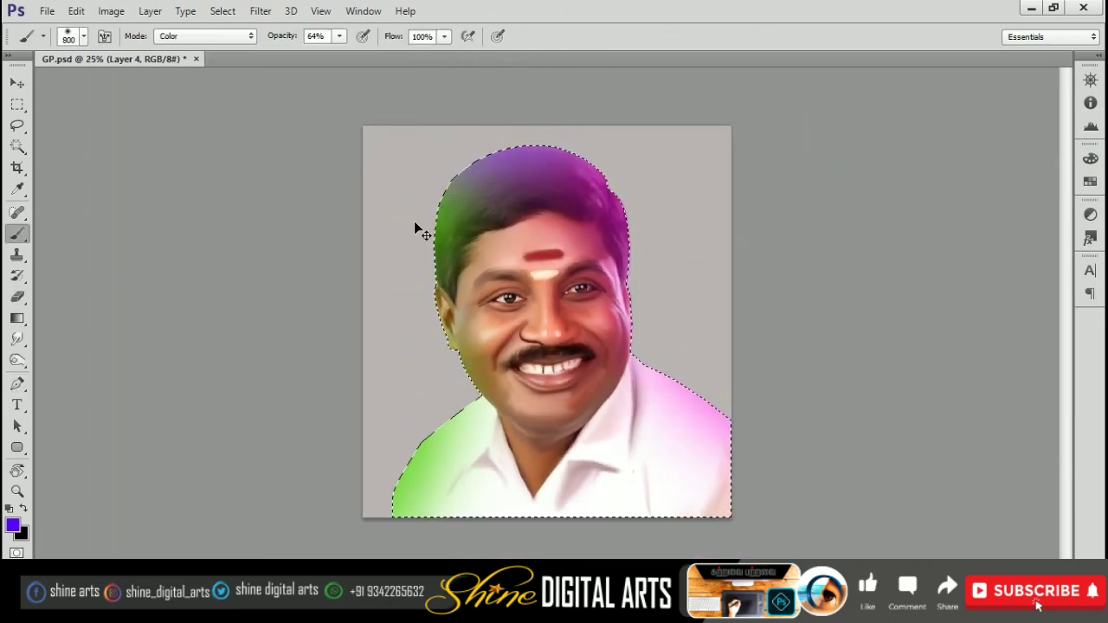
{"action": "scroll", "coordinate": [522, 139], "scroll_direction": "up", "scroll_amount": 1}
- Undo the wash layer nudge and select the background around the head with the Magic Wand
{"action": "key", "text": "v"}
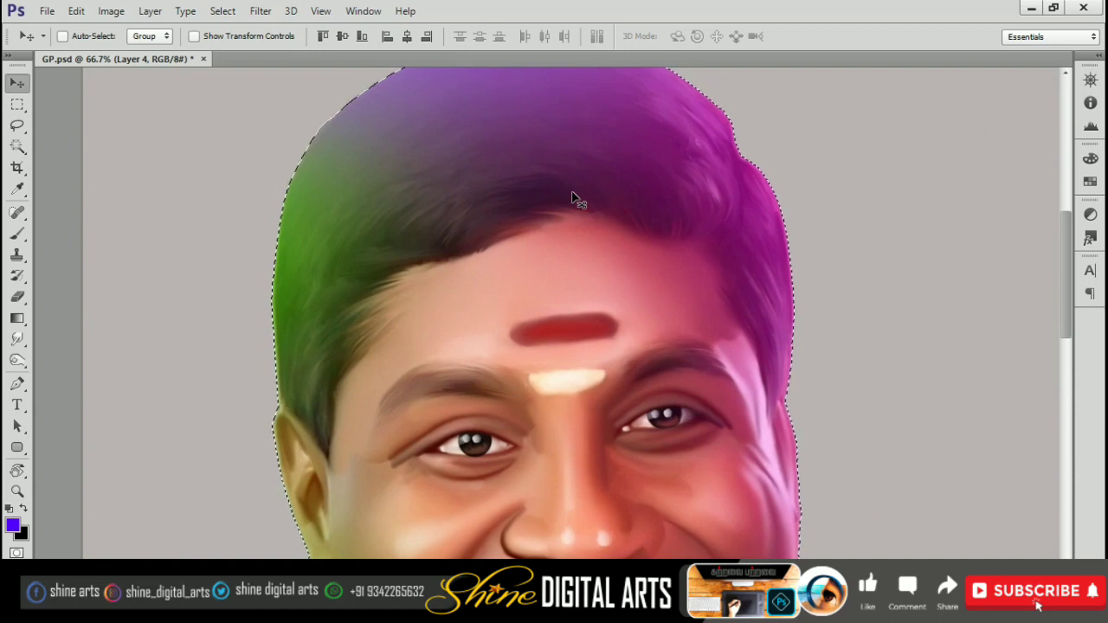
{"action": "key", "text": "ctrl+d"}
{"action": "left_click_drag", "start_coordinate": [494, 190], "coordinate": [504, 189]}
{"action": "key", "text": "ctrl+z"}
{"action": "key", "text": "w"}
{"action": "left_click", "coordinate": [242, 192]}
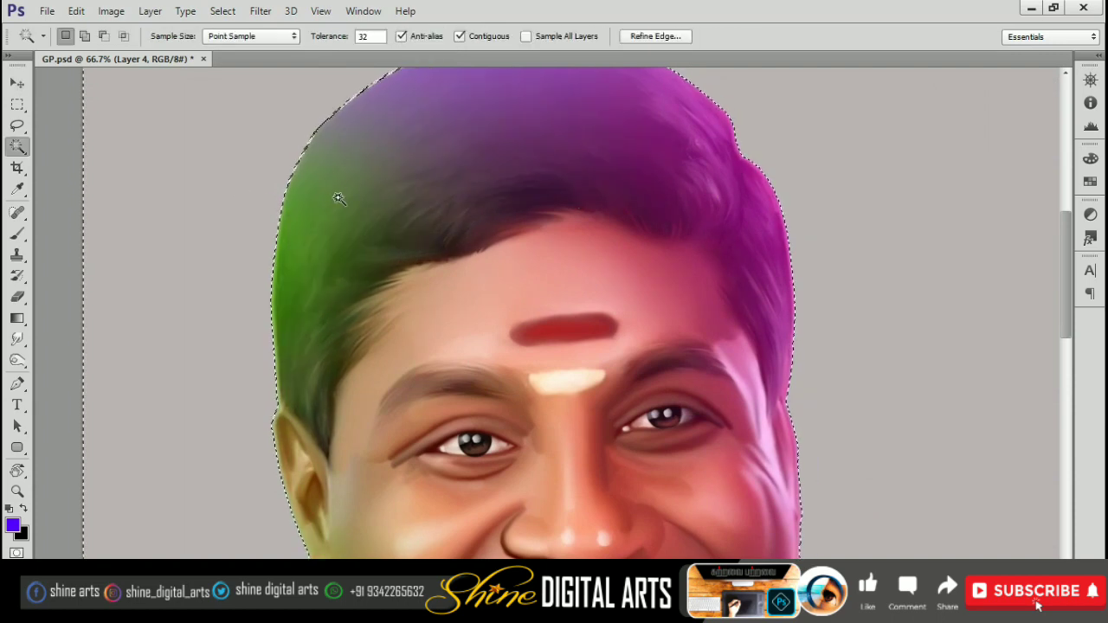
- Feather the selection by 10 px, delete it from the wash layer, and deselect
{"action": "key", "text": "m"}
{"action": "right_click", "coordinate": [338, 204]}
{"action": "left_click", "coordinate": [381, 245]}
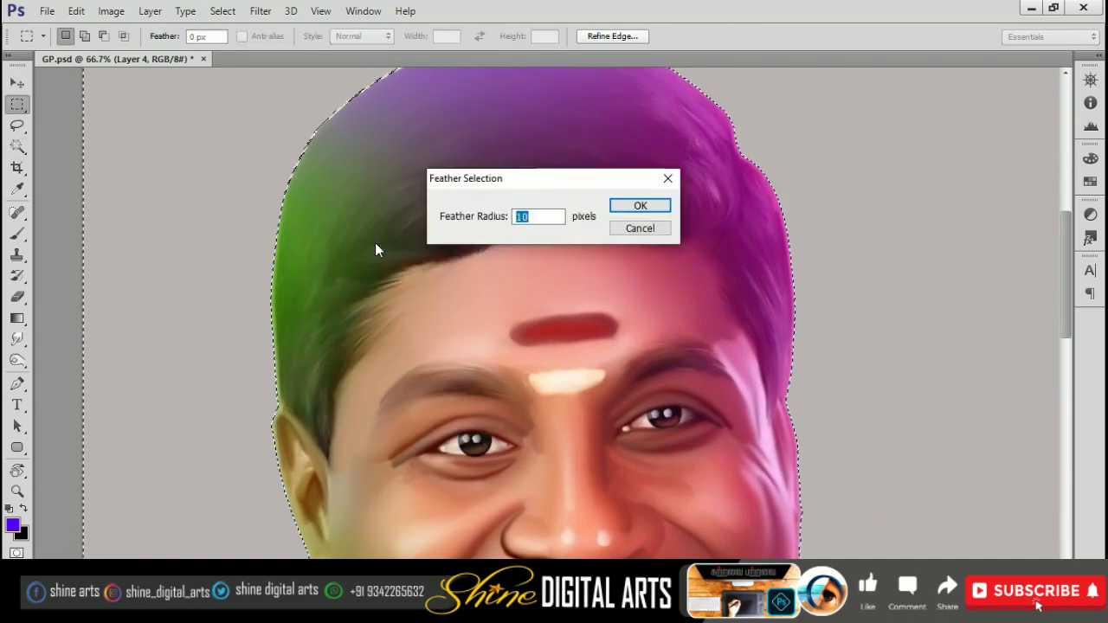
{"action": "key", "text": "Return"}
{"action": "key", "text": "Delete"}
{"action": "key", "text": "ctrl+d"}
- Show the Layers panel at 50% zoom and set the wash layer to Overlay
{"action": "key", "text": "v"}
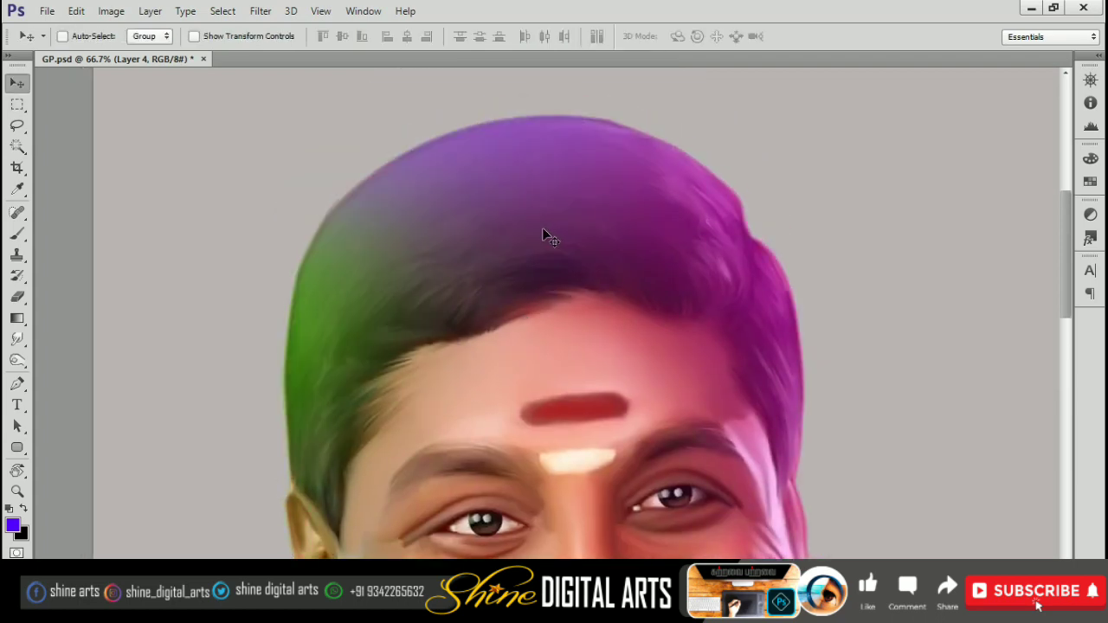
{"action": "scroll", "coordinate": [542, 227], "scroll_direction": "down", "scroll_amount": 2}
{"action": "key", "text": "Tab"}
{"action": "key", "text": "F7"}
{"action": "key", "text": "ctrl+minus"}
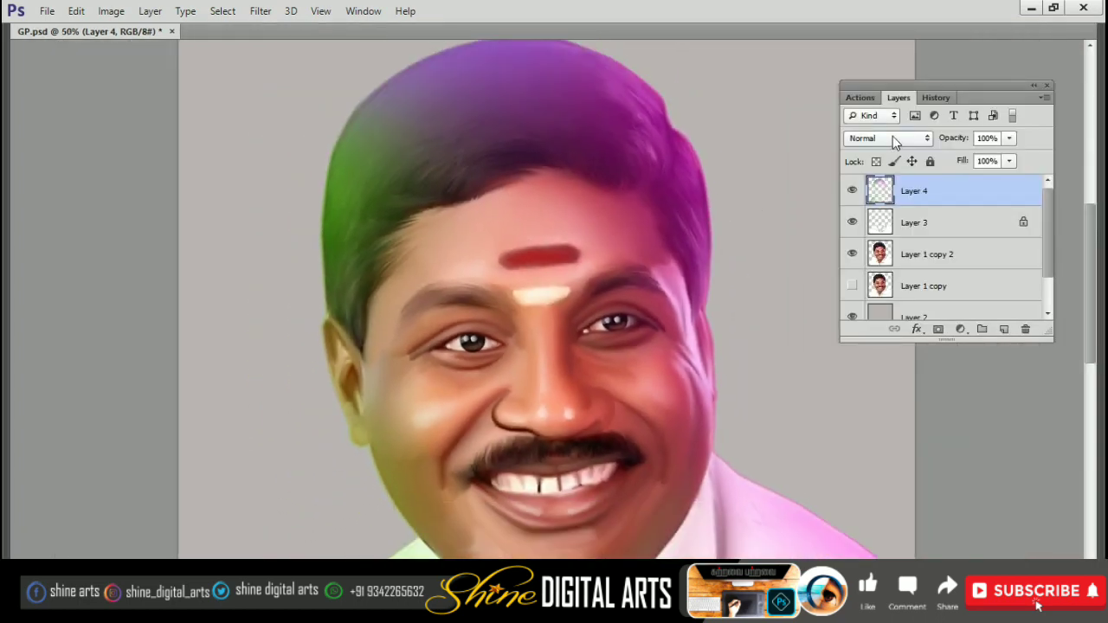
{"action": "left_click", "coordinate": [887, 138]}
{"action": "key", "text": "Return"}
- Duplicate Layer 4, set Layer 4 to Soft Light, and lower Layer 4 copy to 38% opacity
{"action": "key", "text": "ctrl+j"}
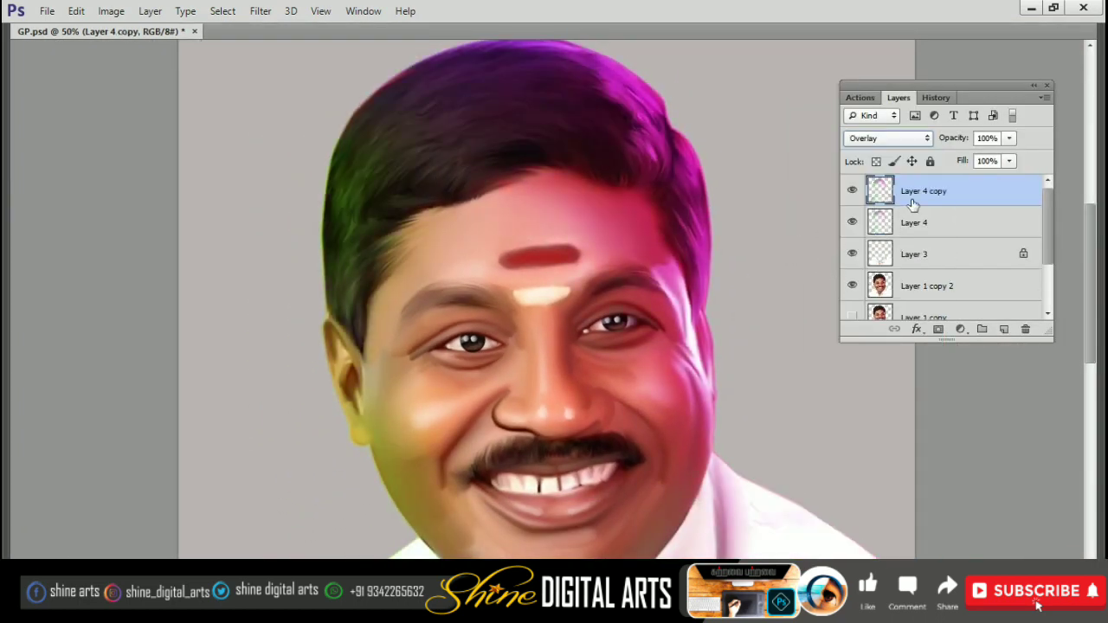
{"action": "left_click", "coordinate": [887, 137]}
{"action": "left_click", "coordinate": [868, 364]}
{"action": "left_click", "coordinate": [909, 226]}
{"action": "left_click", "coordinate": [883, 138]}
{"action": "left_click", "coordinate": [870, 361]}
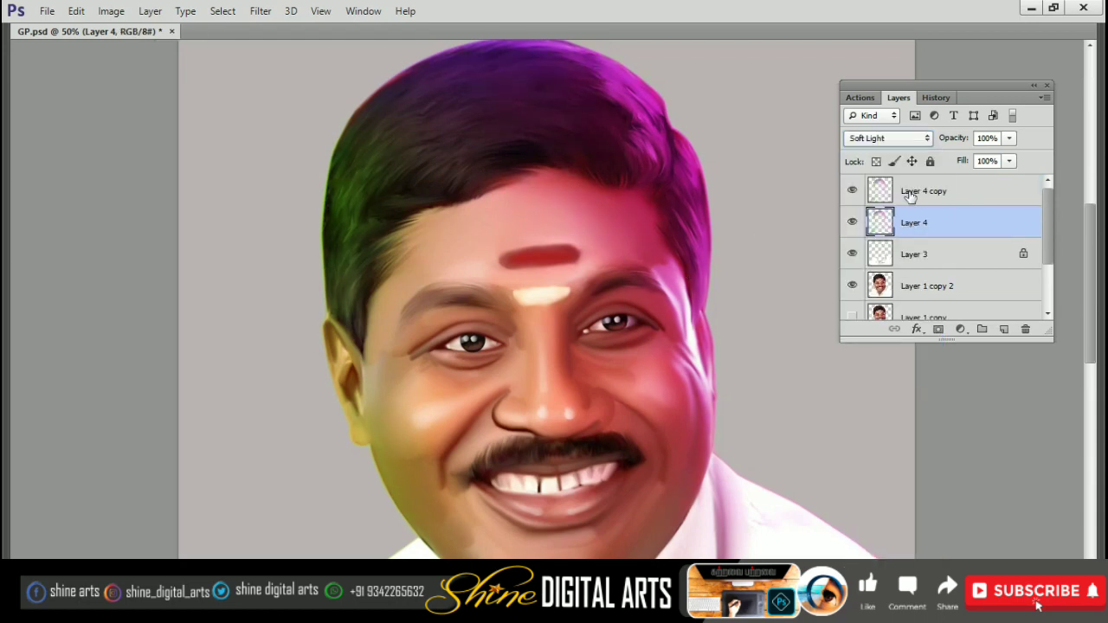
{"action": "left_click", "coordinate": [909, 194]}
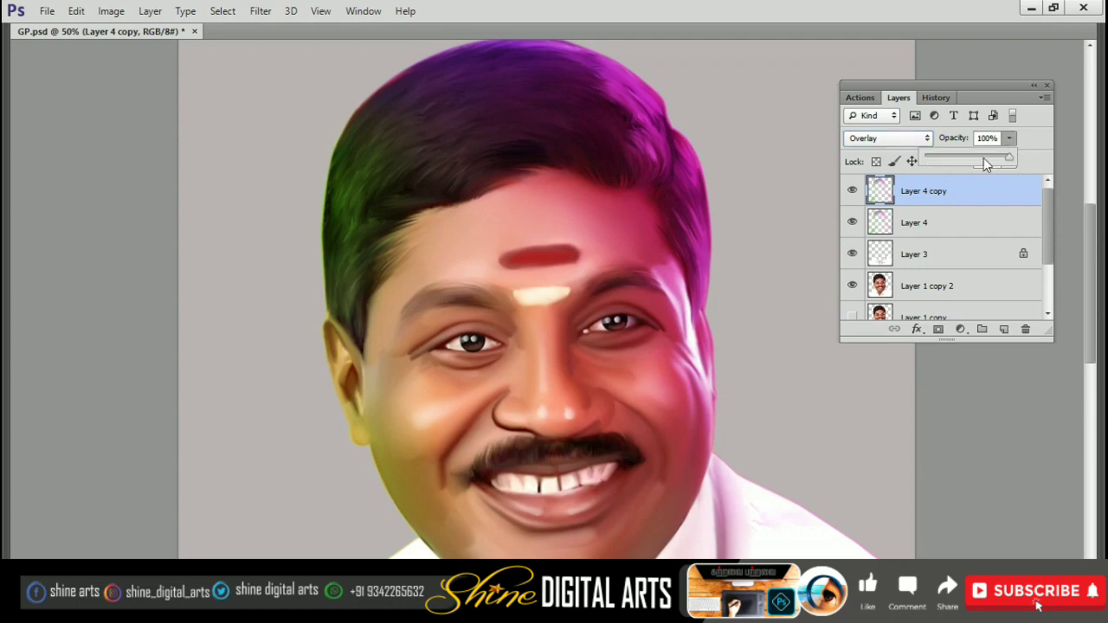
{"action": "left_click_drag", "start_coordinate": [955, 157], "coordinate": [958, 157]}
{"action": "key", "text": "Tab"}
{"action": "scroll", "coordinate": [578, 193], "scroll_direction": "down", "scroll_amount": 2}
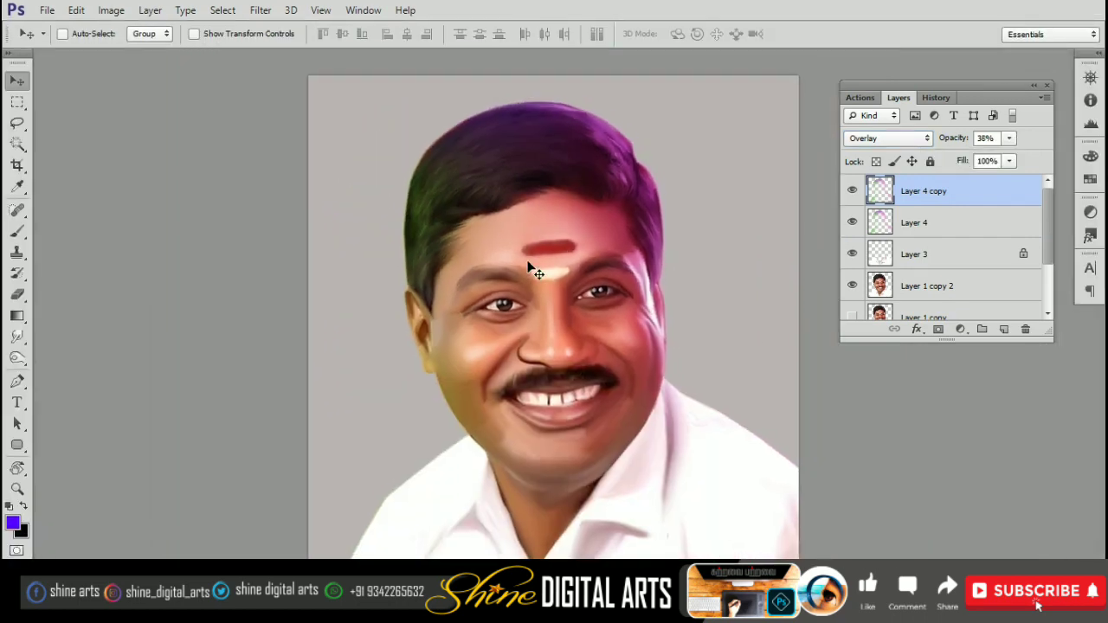
{"action": "scroll", "coordinate": [530, 268], "scroll_direction": "up", "scroll_amount": 2}
{"action": "key", "text": "e"}
{"action": "key", "text": "bracketleft"}
{"action": "key", "text": "bracketleft"}
{"action": "key", "text": "bracketleft"}
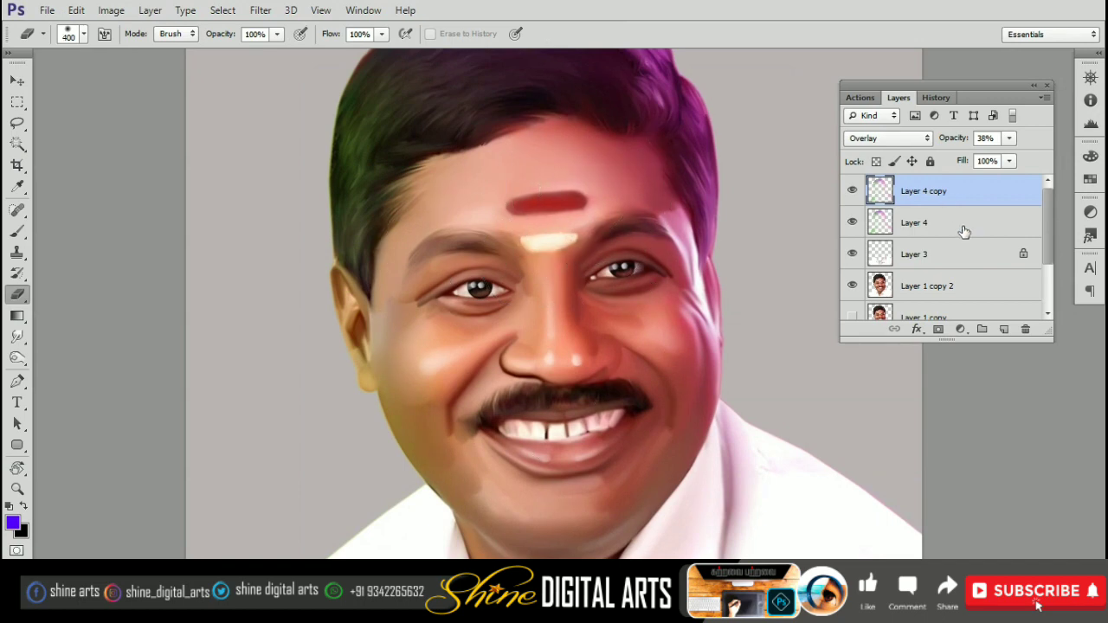
{"action": "key", "text": "alt+bracketleft"}
{"action": "key", "text": "alt+bracketleft"}
{"action": "key", "text": "bracketright"}
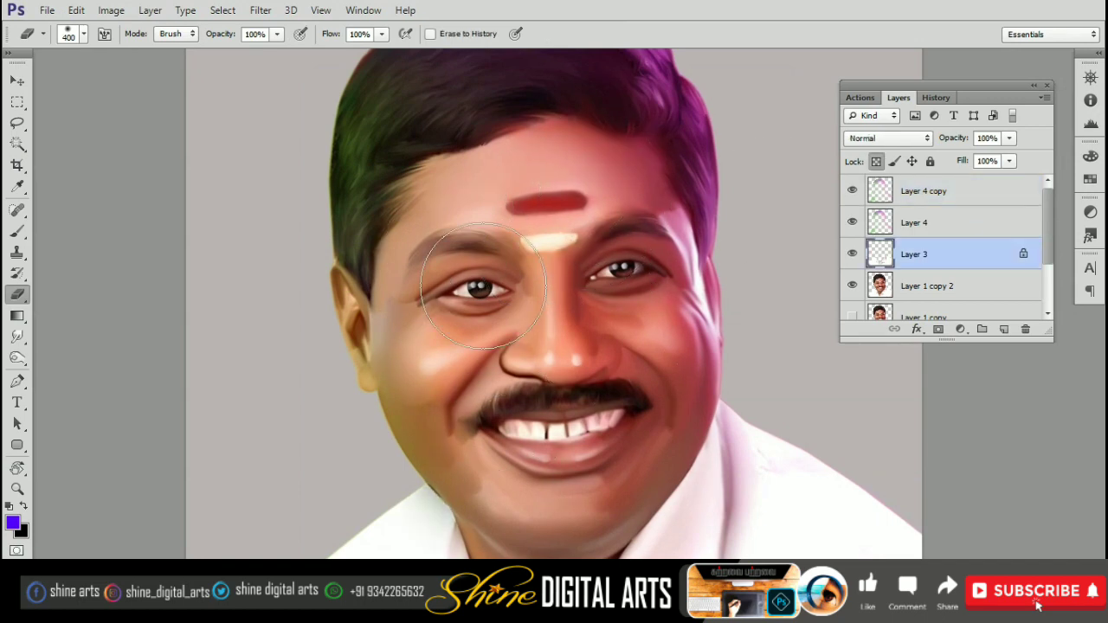
{"action": "key", "text": "alt+bracketright"}
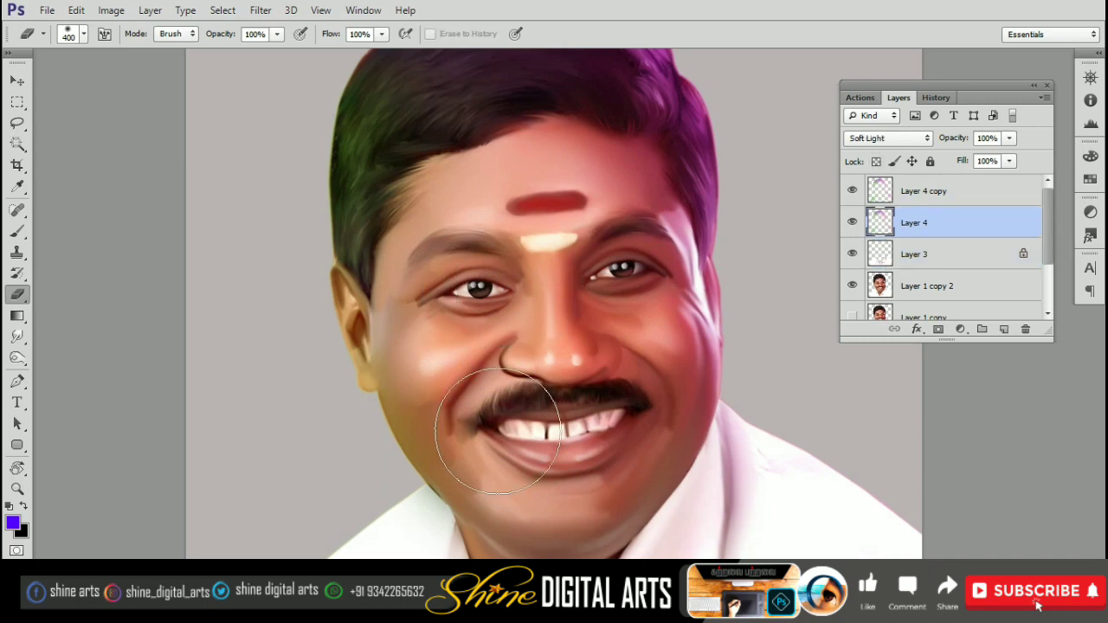
{"action": "key", "text": "v"}
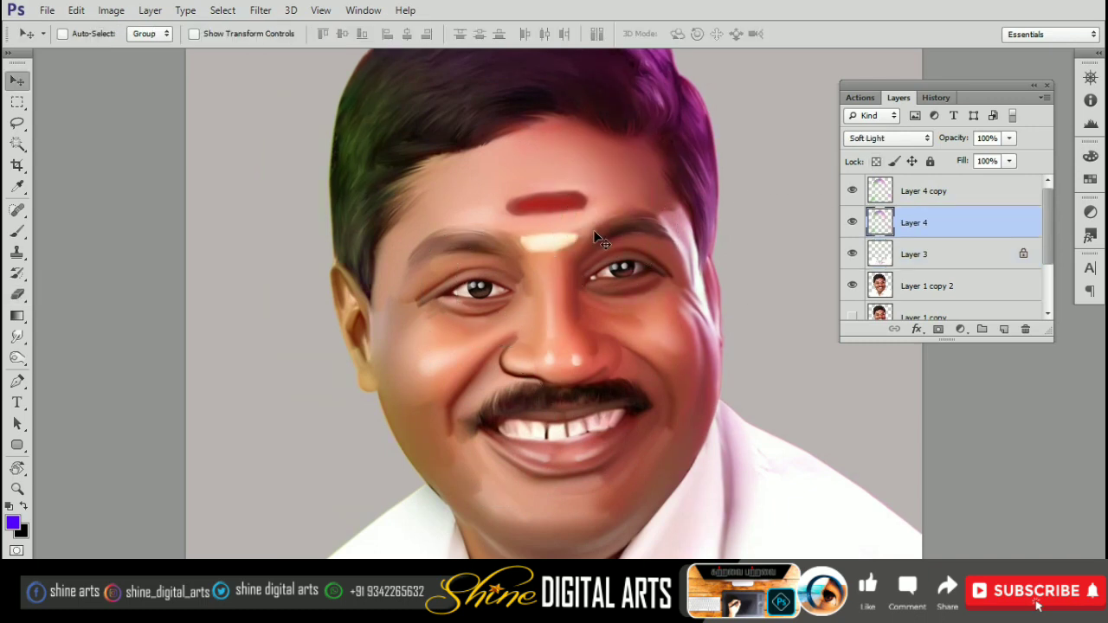
{"action": "key", "text": "alt+bracketright"}
{"action": "key", "text": "e"}
{"action": "scroll", "coordinate": [606, 251], "scroll_direction": "up", "scroll_amount": 3}
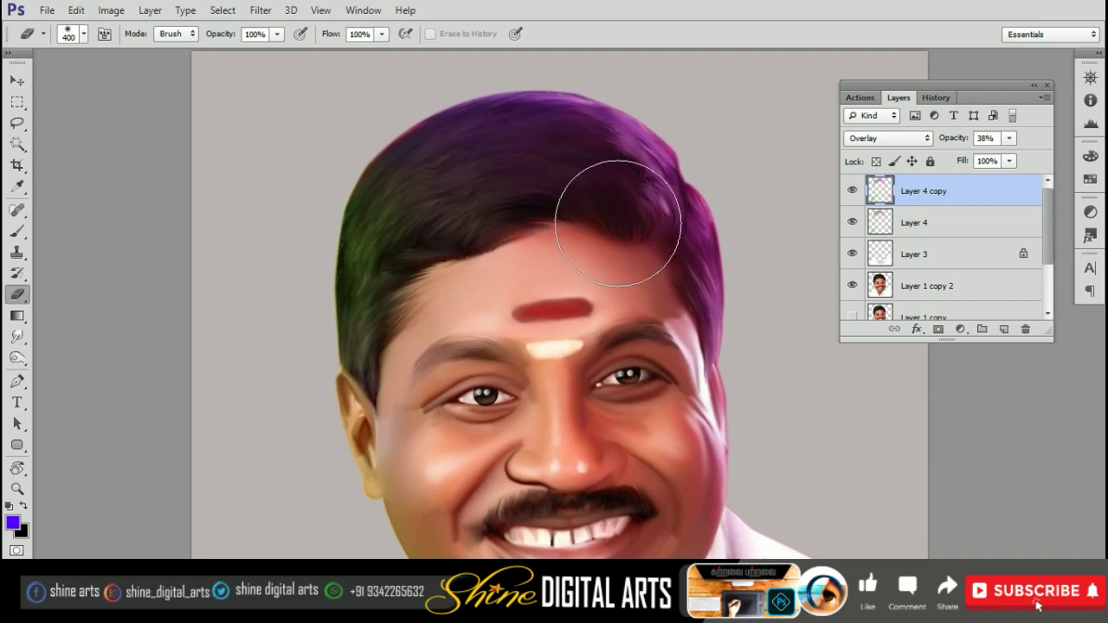
{"action": "scroll", "coordinate": [394, 294], "scroll_direction": "down", "scroll_amount": 1}
{"action": "key", "text": "z"}
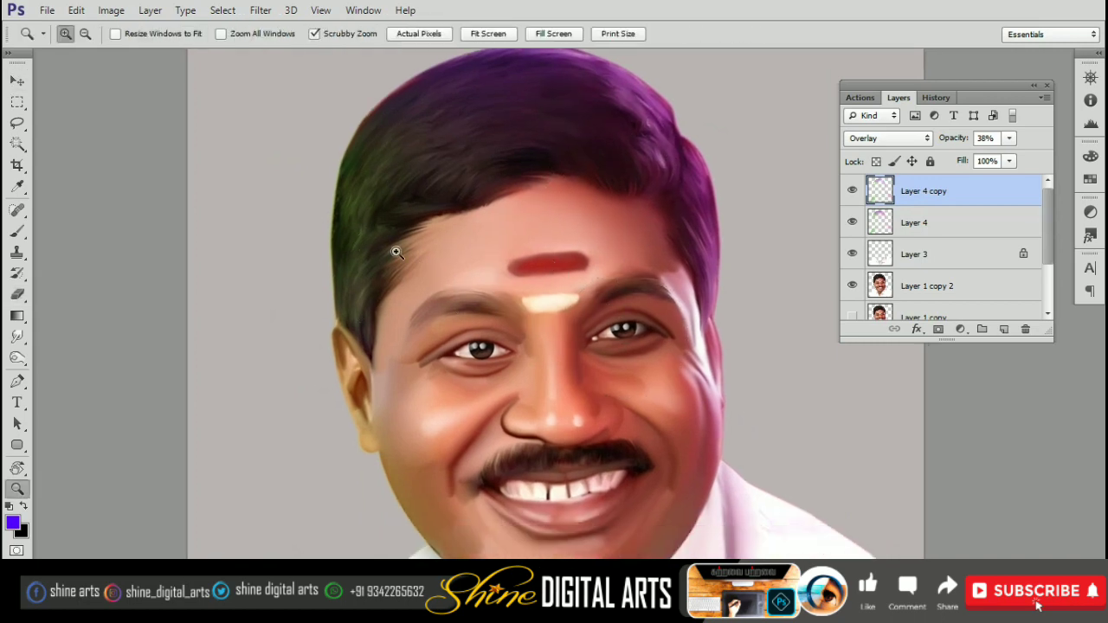
{"action": "left_click", "coordinate": [396, 251]}
{"action": "key", "text": "v"}
{"action": "key", "text": "alt+bracketleft"}
{"action": "key", "text": "alt+bracketleft"}
{"action": "key", "text": "alt+bracketleft"}
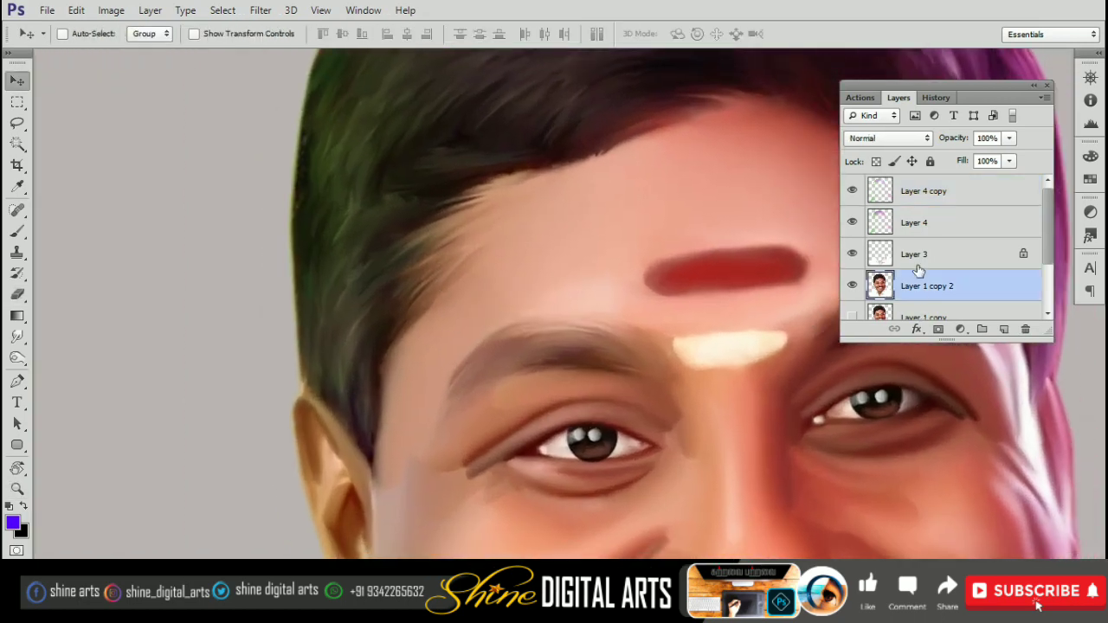
- Add Layer 5 and load the Mixer Brush with a deep green colour
{"action": "key", "text": "ctrl+shift+n"}
{"action": "key", "text": "Return"}
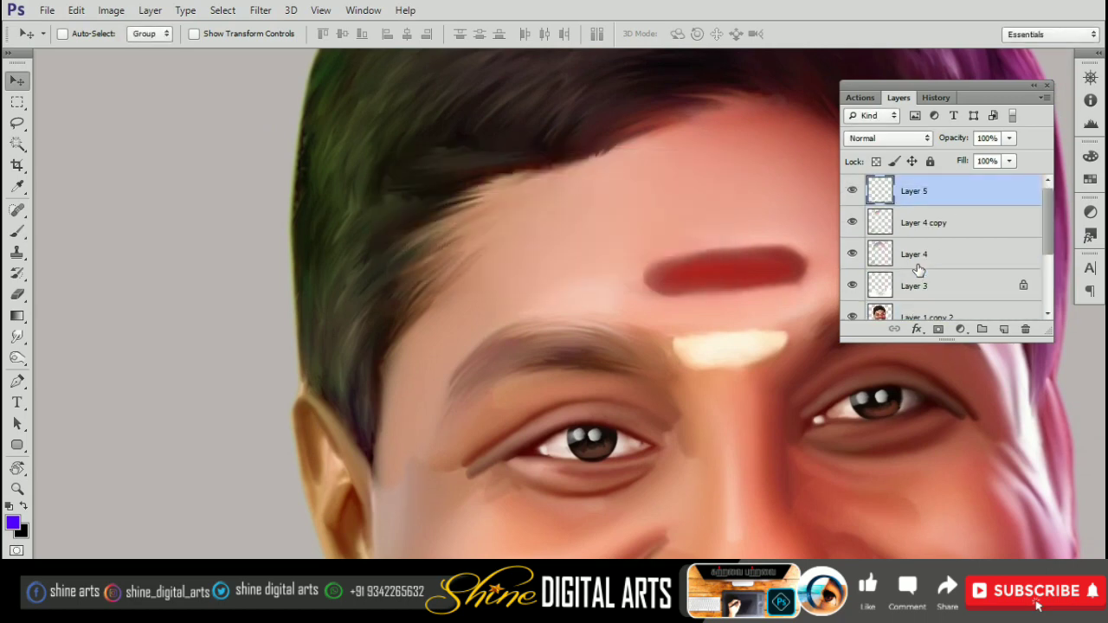
{"action": "key", "text": "b"}
{"action": "right_click", "coordinate": [25, 229]}
{"action": "left_click", "coordinate": [60, 276]}
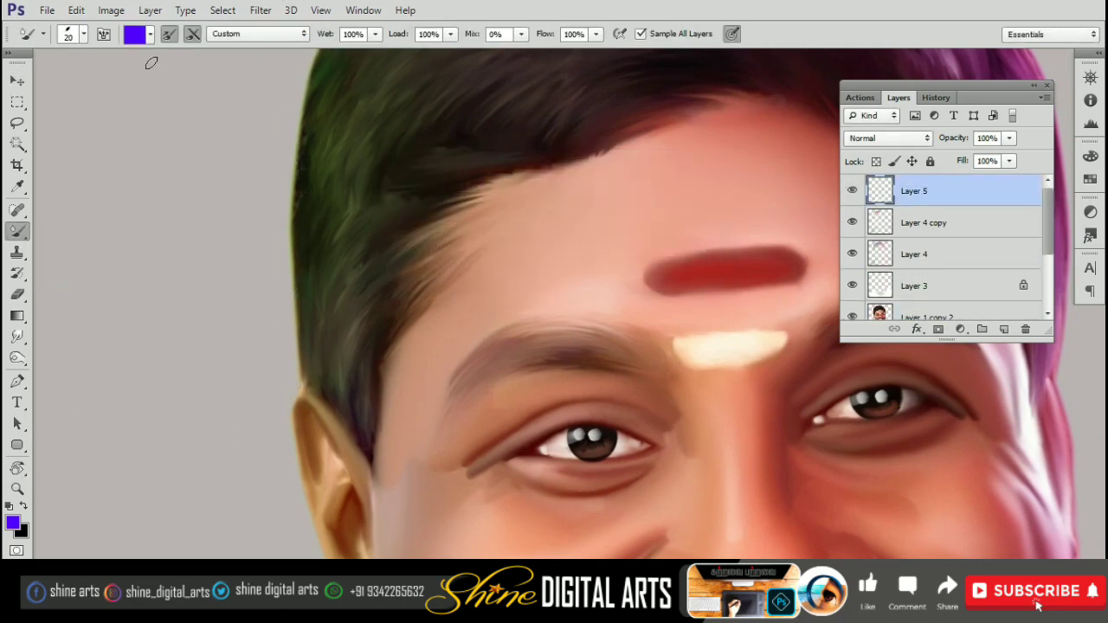
{"action": "left_click", "coordinate": [137, 34]}
{"action": "left_click", "coordinate": [928, 312]}
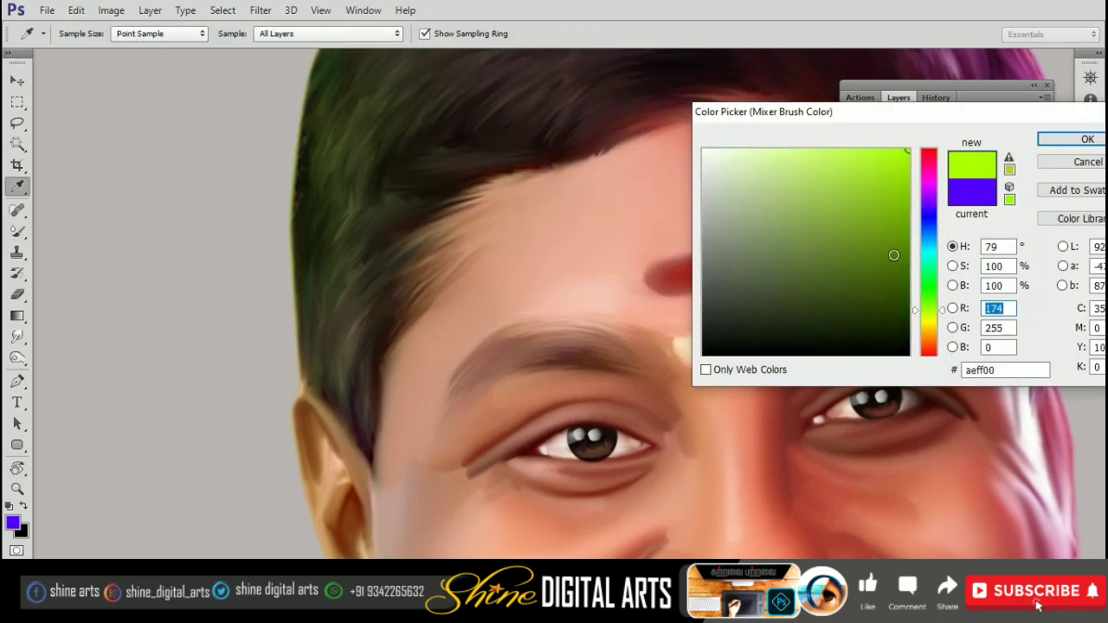
{"action": "left_click_drag", "start_coordinate": [894, 255], "coordinate": [903, 218]}
{"action": "left_click", "coordinate": [1087, 138]}
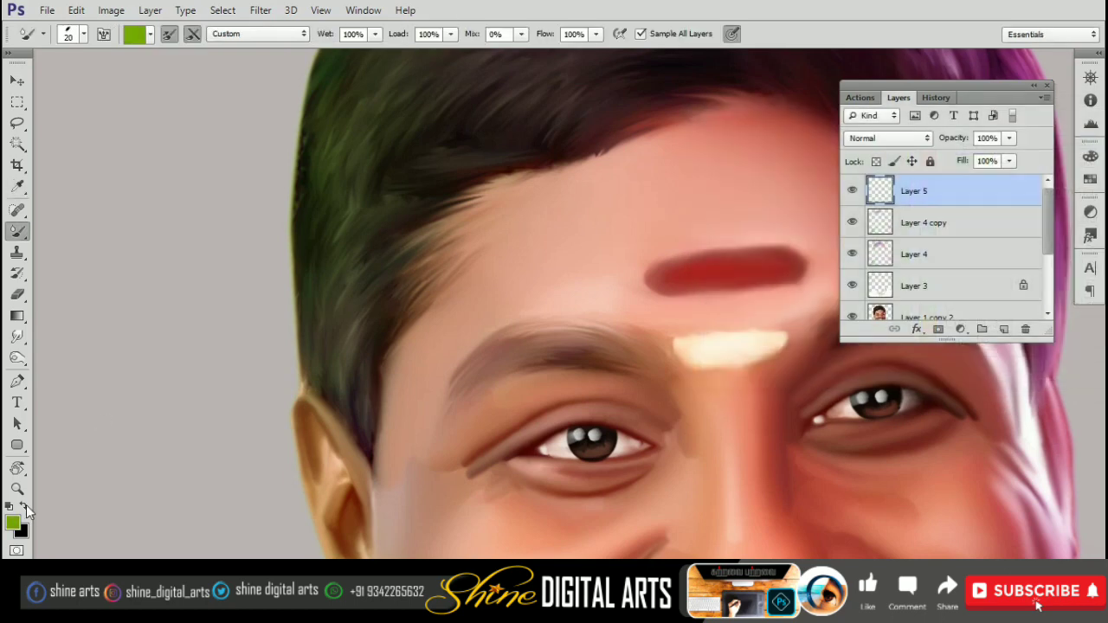
- Set the background colour to yellow-green
{"action": "left_click", "coordinate": [23, 534]}
{"action": "left_click", "coordinate": [923, 279]}
{"action": "left_click", "coordinate": [906, 151]}
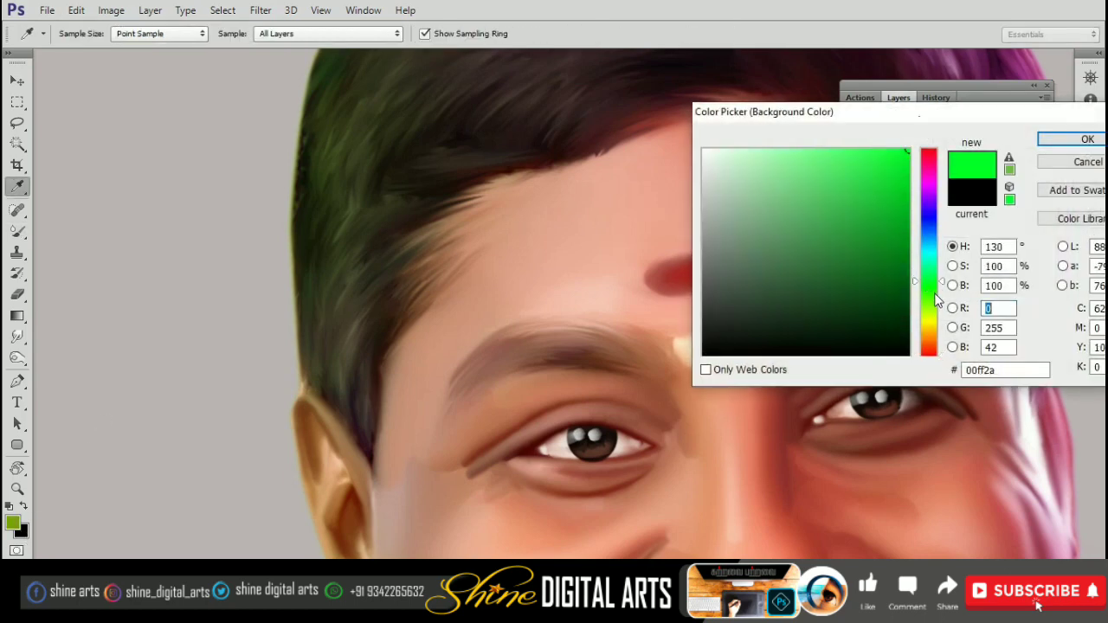
{"action": "left_click_drag", "start_coordinate": [930, 298], "coordinate": [930, 318]}
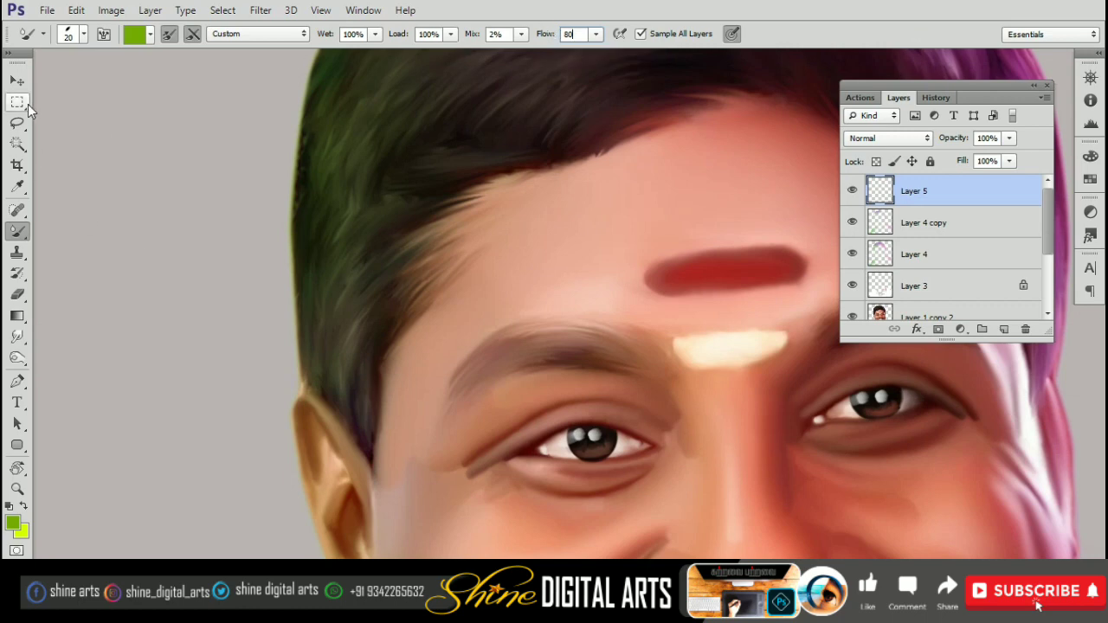
- Zoom in on the left hairline, shrink the brush slightly and set the Mixer Brush mix to 0%
{"action": "scroll", "coordinate": [522, 309], "scroll_direction": "up", "scroll_amount": 2}
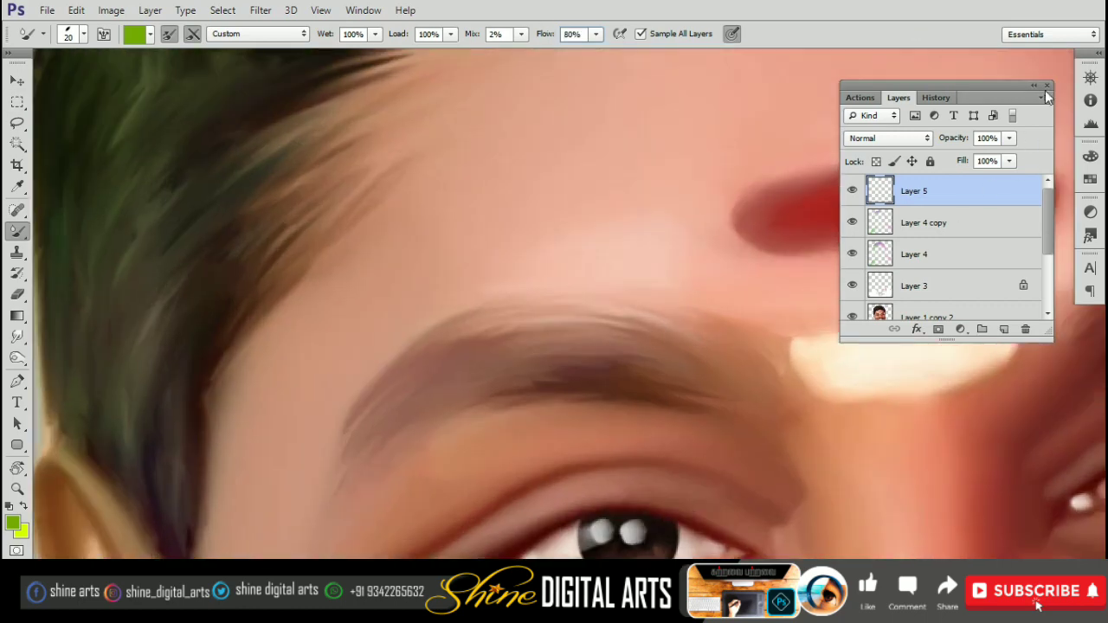
{"action": "key", "text": "F7"}
{"action": "scroll", "coordinate": [502, 307], "scroll_direction": "up", "scroll_amount": 1}
{"action": "scroll", "coordinate": [366, 371], "scroll_direction": "up", "scroll_amount": 1}
{"action": "key", "text": "bracketleft"}
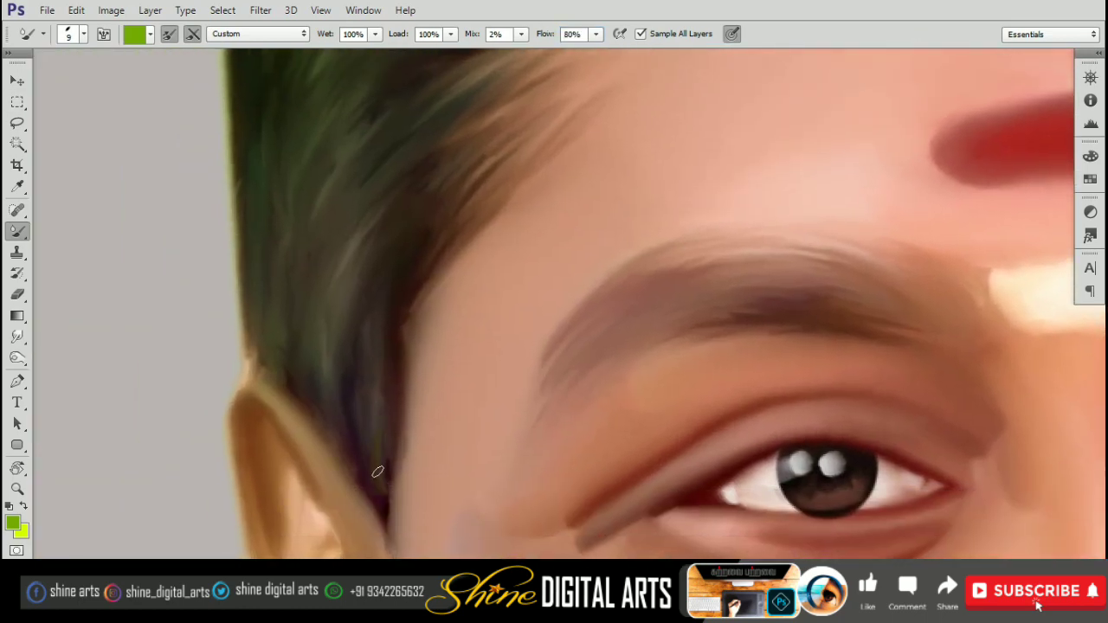
{"action": "key", "text": "bracketleft"}
{"action": "mouse_move", "coordinate": [378, 472]}
{"action": "left_mouse_down"}
{"action": "mouse_move", "coordinate": [405, 442]}
{"action": "mouse_move", "coordinate": [445, 314]}
{"action": "left_mouse_up"}
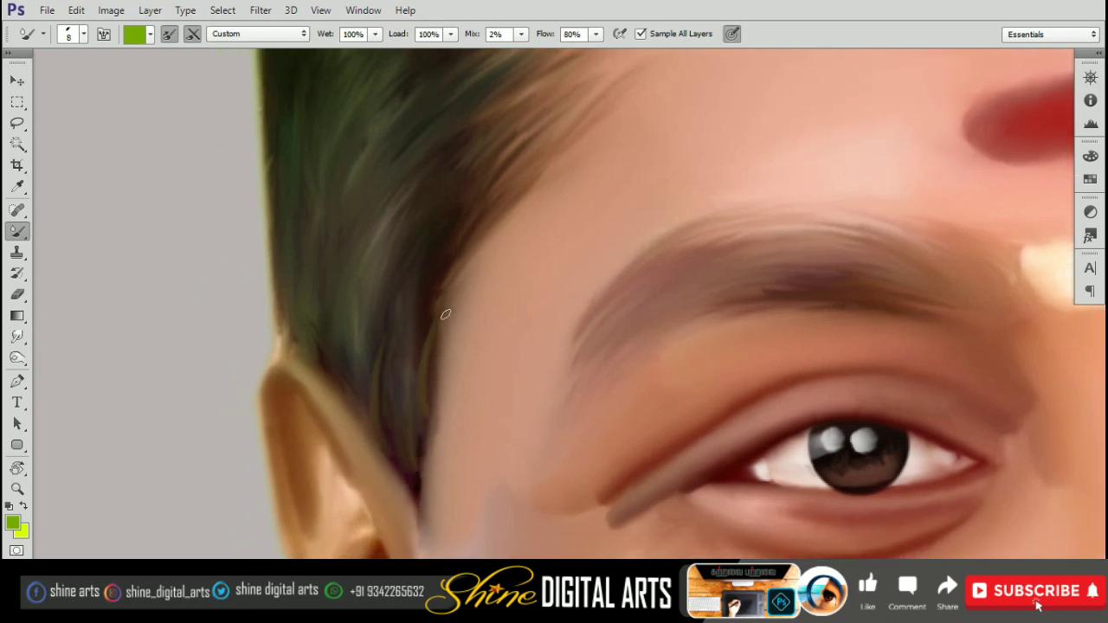
{"action": "scroll", "coordinate": [426, 389], "scroll_direction": "up", "scroll_amount": 1}
{"action": "key", "text": "bracketright"}
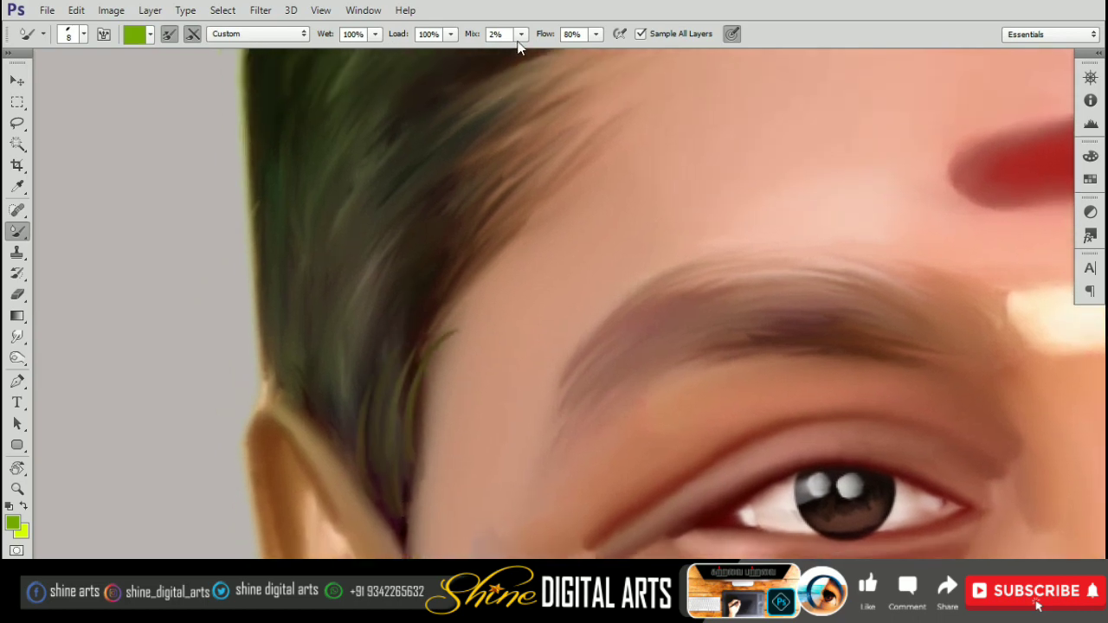
{"action": "left_click", "coordinate": [521, 34]}
{"action": "left_click_drag", "start_coordinate": [521, 52], "coordinate": [514, 52]}
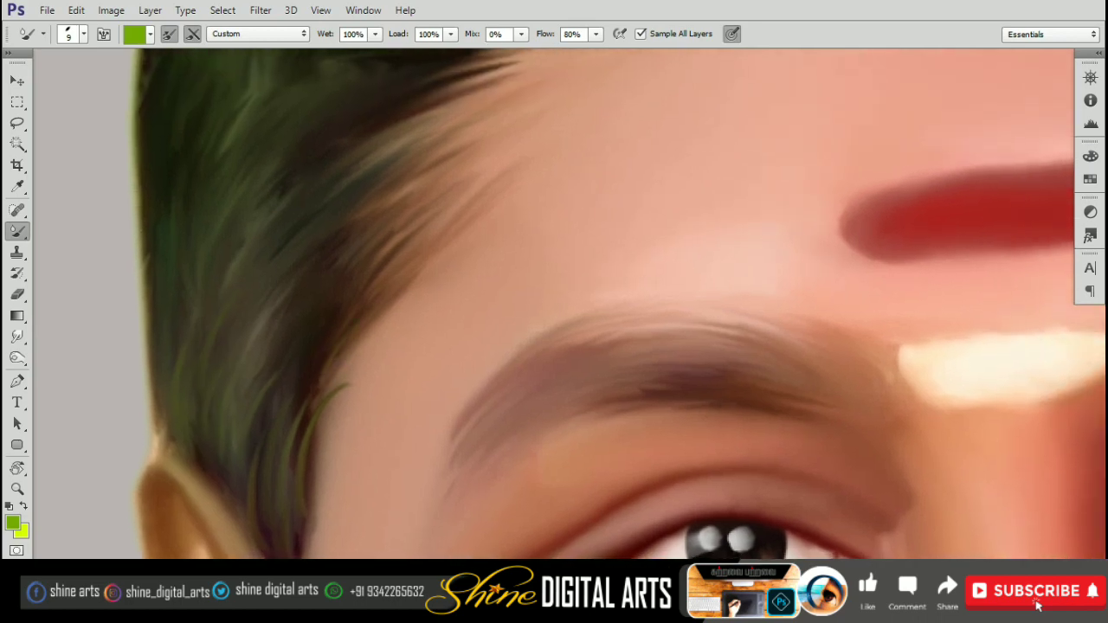
- Paint light green strands near the temple and up the left hairline
{"action": "left_click_drag", "start_coordinate": [342, 264], "coordinate": [312, 355]}
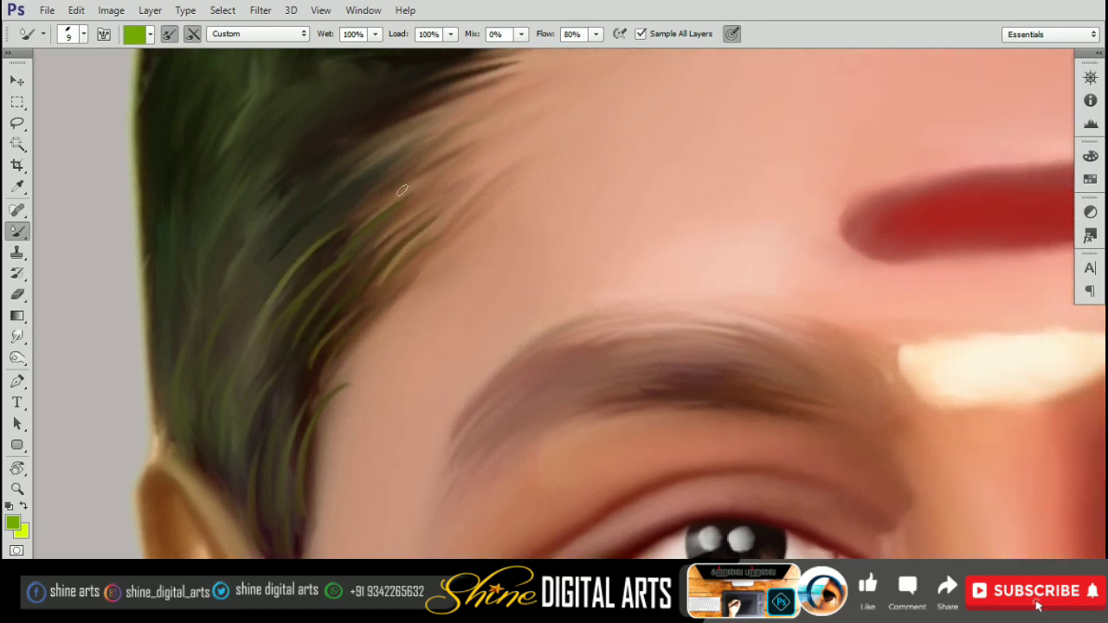
{"action": "scroll", "coordinate": [402, 189], "scroll_direction": "up", "scroll_amount": 2}
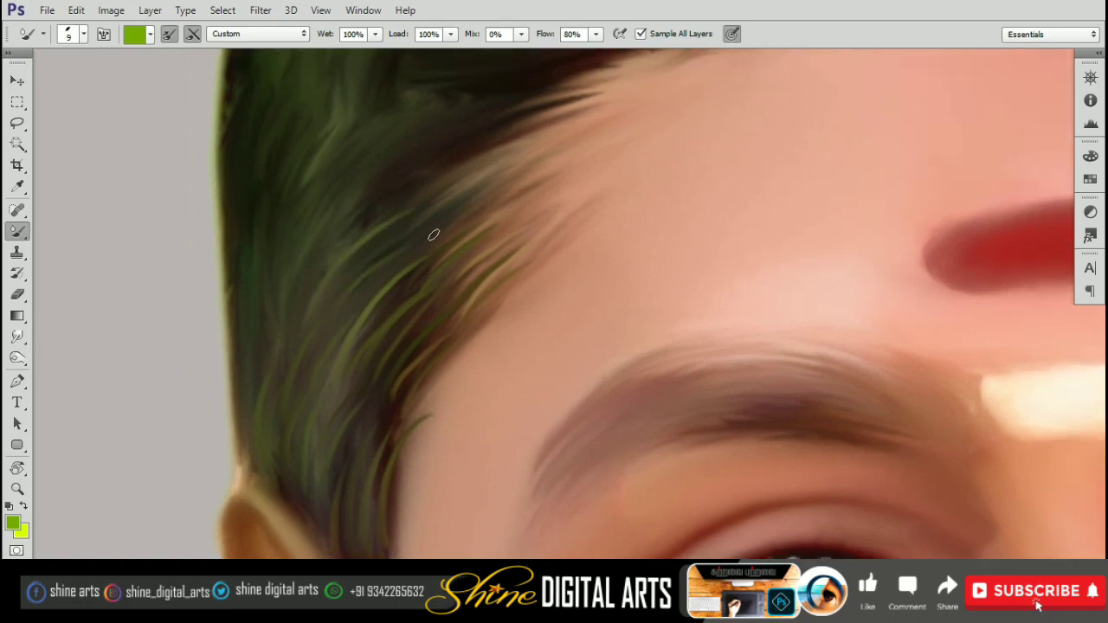
{"action": "scroll", "coordinate": [470, 219], "scroll_direction": "up", "scroll_amount": 2}
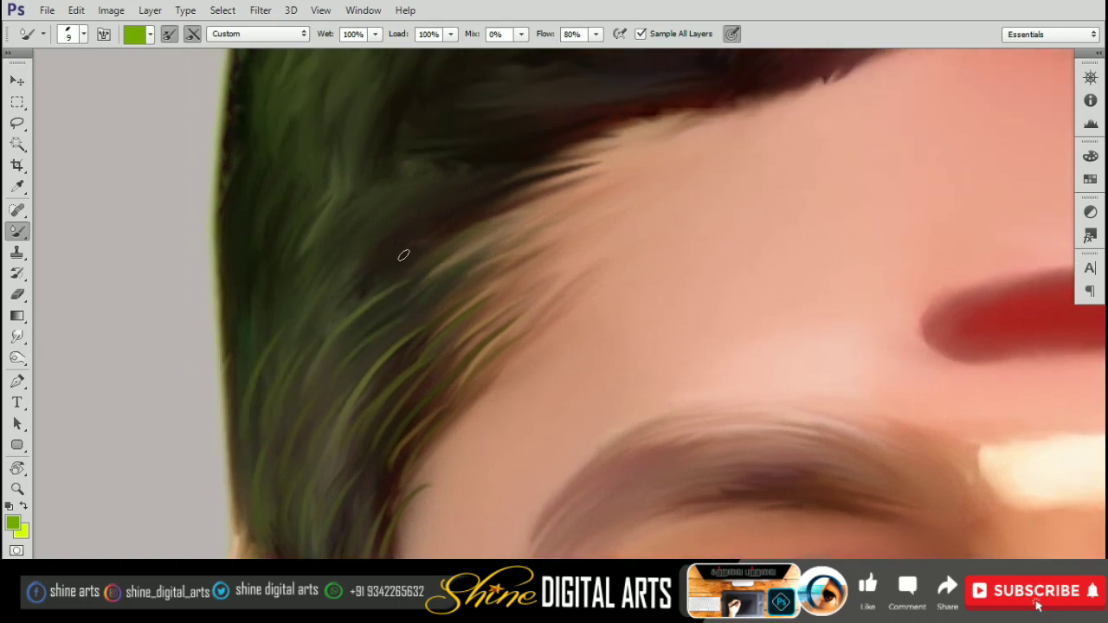
{"action": "scroll", "coordinate": [444, 302], "scroll_direction": "up", "scroll_amount": 2}
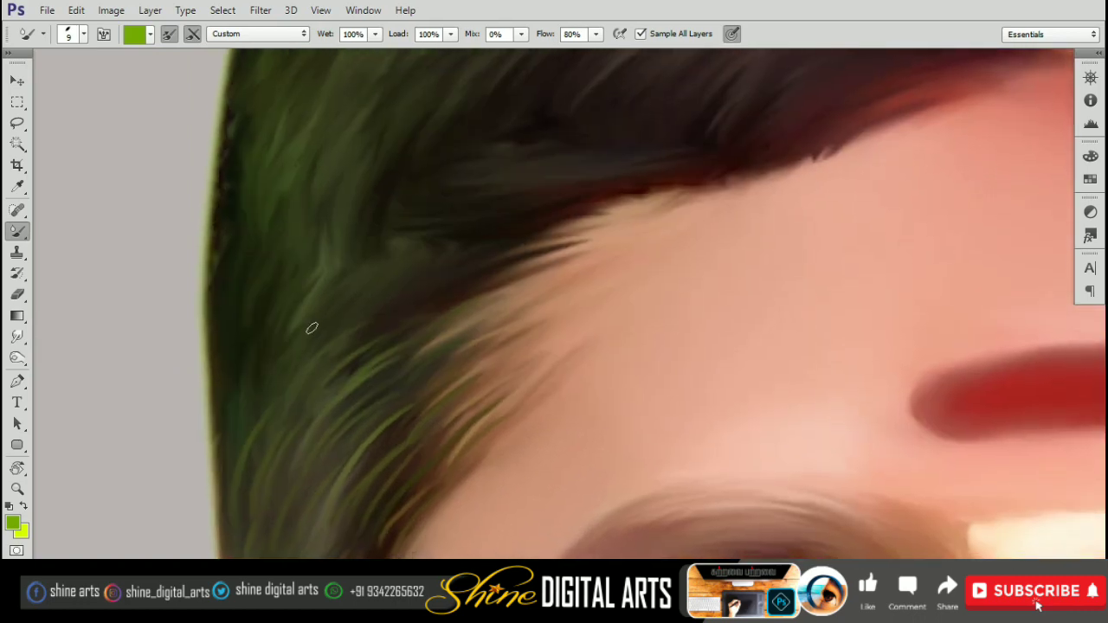
{"action": "scroll", "coordinate": [311, 326], "scroll_direction": "up", "scroll_amount": 3}
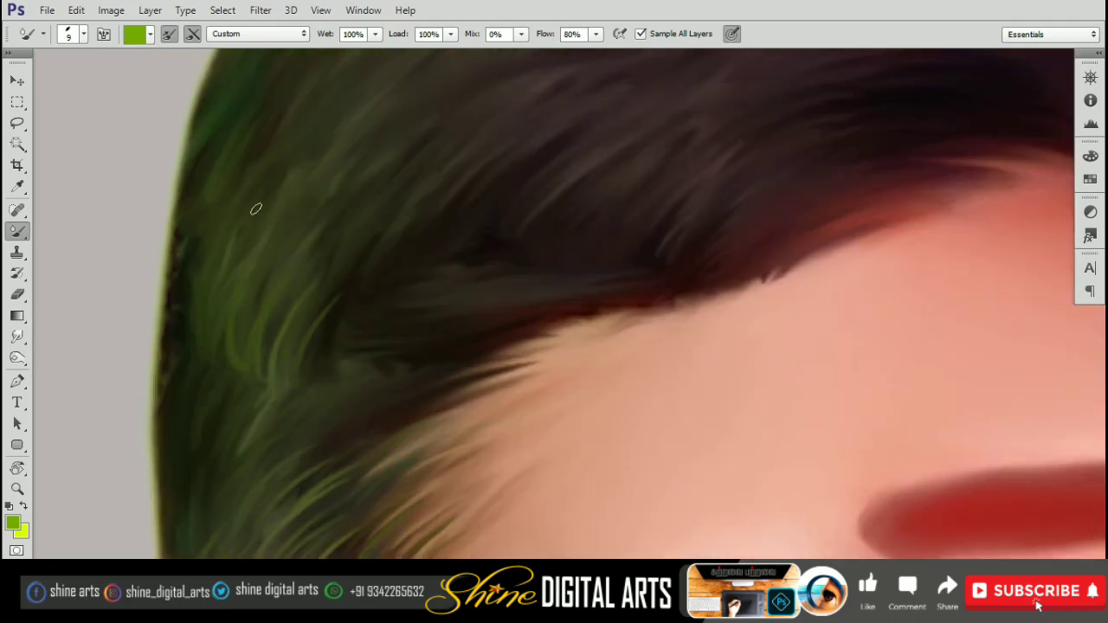
{"action": "left_click_drag", "start_coordinate": [182, 364], "coordinate": [197, 279]}
{"action": "left_click_drag", "start_coordinate": [212, 351], "coordinate": [245, 233]}
{"action": "scroll", "coordinate": [296, 346], "scroll_direction": "down", "scroll_amount": 3}
{"action": "scroll", "coordinate": [296, 346], "scroll_direction": "left", "scroll_amount": 2}
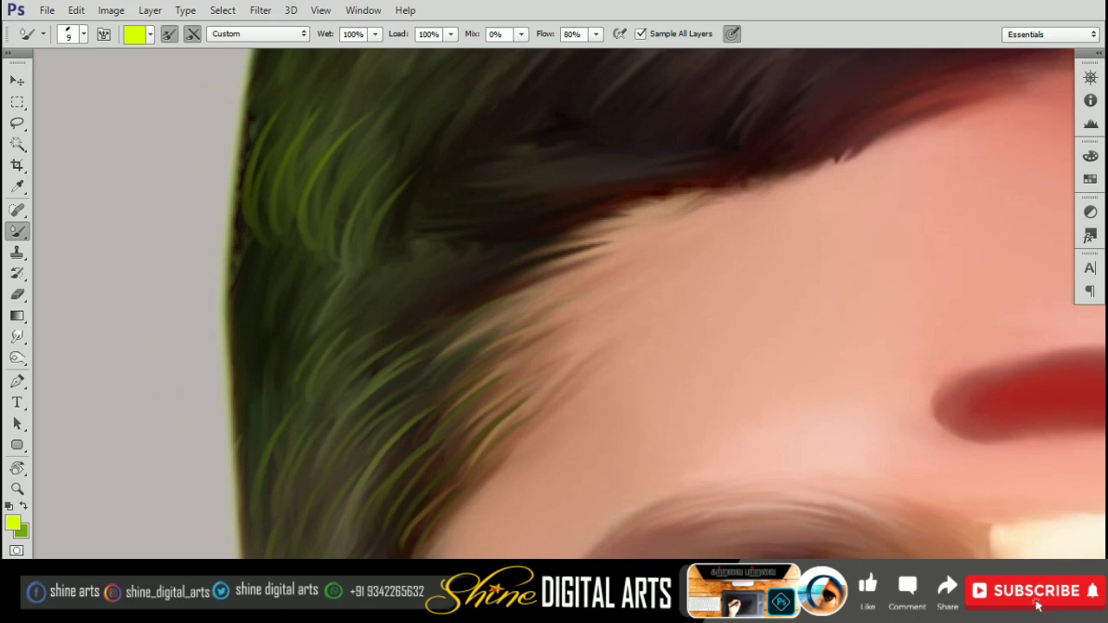
{"action": "left_click_drag", "start_coordinate": [256, 360], "coordinate": [296, 280]}
{"action": "left_click_drag", "start_coordinate": [267, 400], "coordinate": [275, 367]}
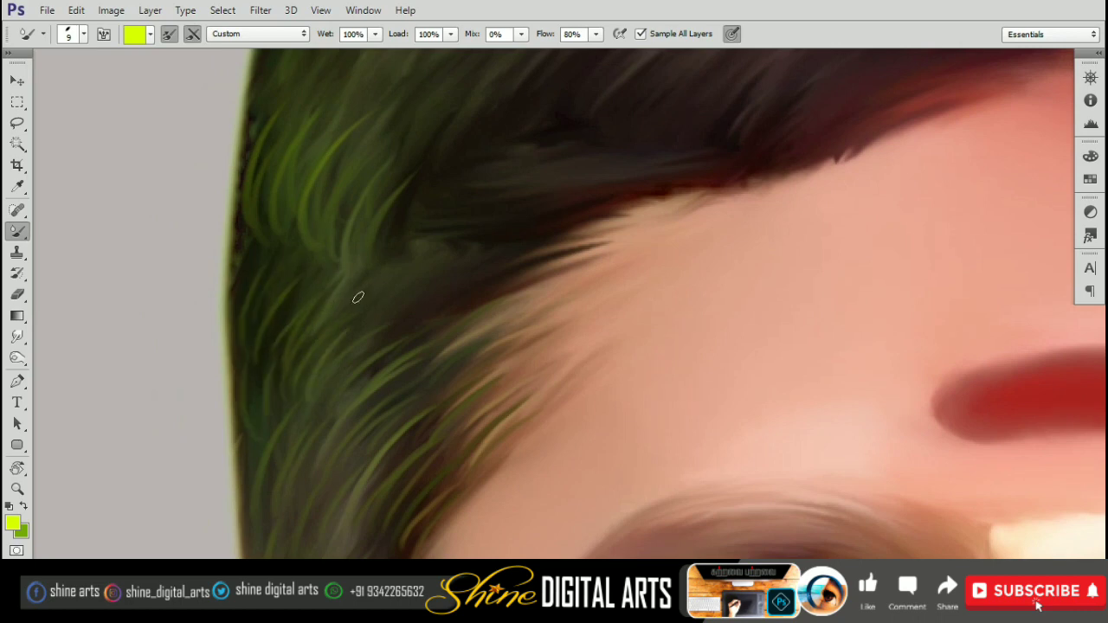
- Add a cluster of light-green strands along the hairline, blending some darker into the hair
{"action": "scroll", "coordinate": [357, 297], "scroll_direction": "down", "scroll_amount": 1}
{"action": "scroll", "coordinate": [357, 297], "scroll_direction": "right", "scroll_amount": 3}
{"action": "left_click_drag", "start_coordinate": [360, 282], "coordinate": [485, 223]}
{"action": "left_click_drag", "start_coordinate": [308, 258], "coordinate": [422, 189]}
{"action": "left_click_drag", "start_coordinate": [299, 232], "coordinate": [376, 165]}
{"action": "left_click_drag", "start_coordinate": [337, 253], "coordinate": [437, 191]}
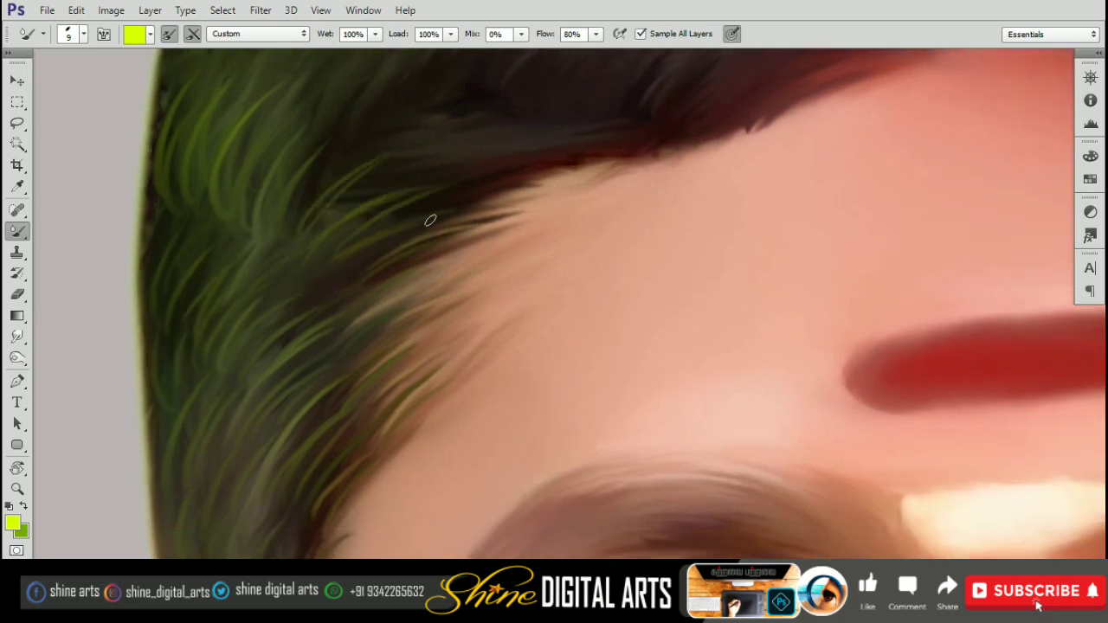
{"action": "left_click_drag", "start_coordinate": [303, 232], "coordinate": [386, 158]}
{"action": "left_click_drag", "start_coordinate": [332, 259], "coordinate": [424, 189]}
{"action": "left_click_drag", "start_coordinate": [316, 234], "coordinate": [386, 201]}
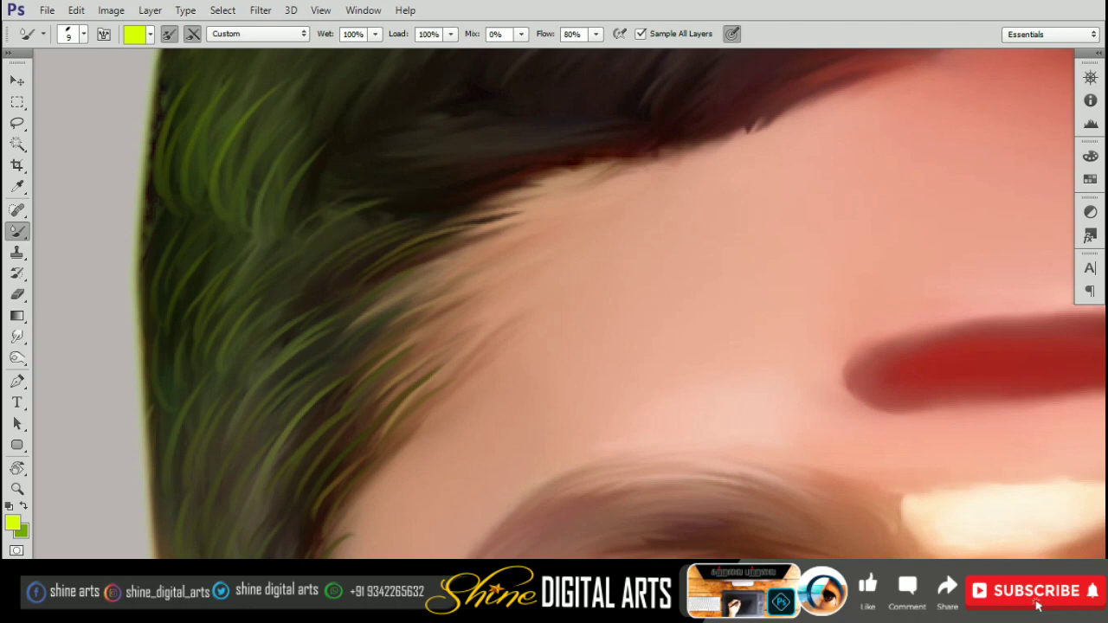
- Paint a few more light strands lower in the hair and sweeping left across the hairline
{"action": "scroll", "coordinate": [412, 405], "scroll_direction": "down", "scroll_amount": 3}
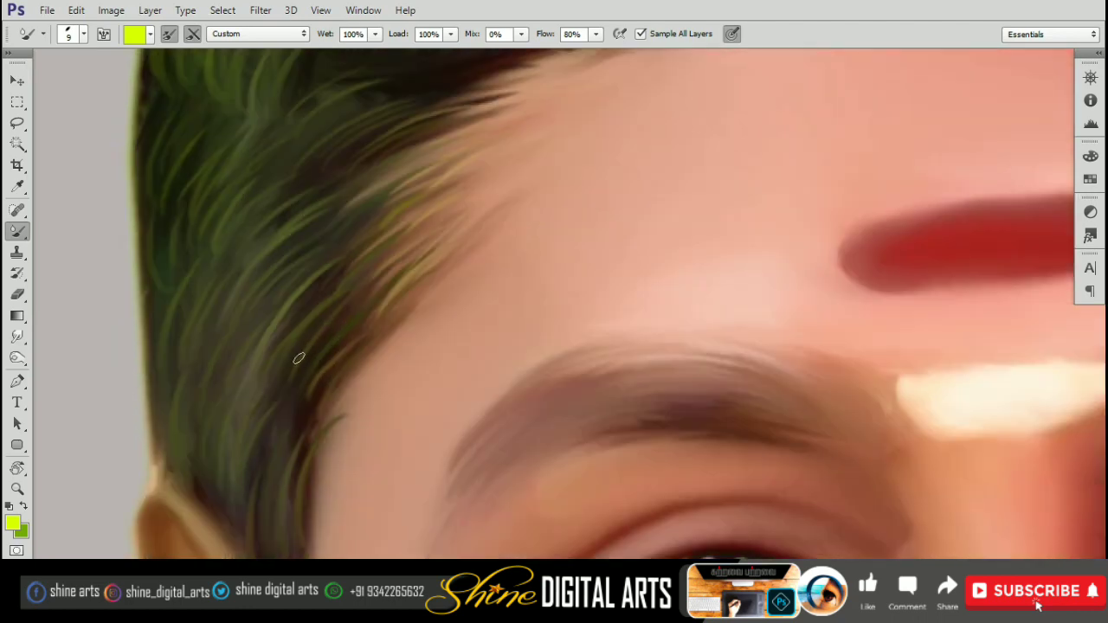
{"action": "left_click_drag", "start_coordinate": [272, 338], "coordinate": [341, 264]}
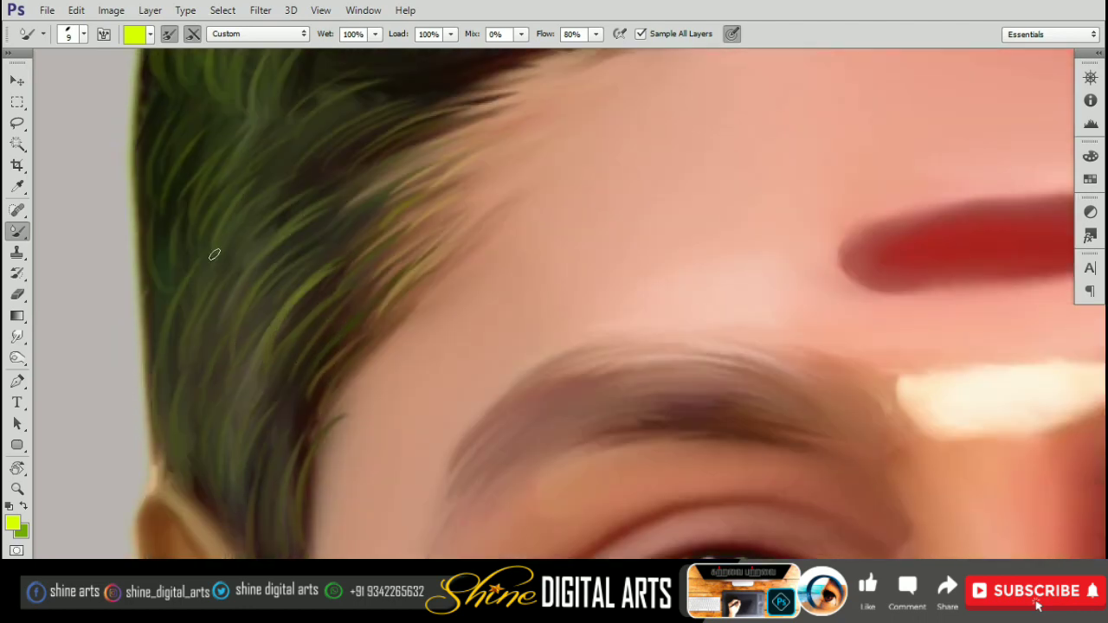
{"action": "scroll", "coordinate": [213, 254], "scroll_direction": "up", "scroll_amount": 5}
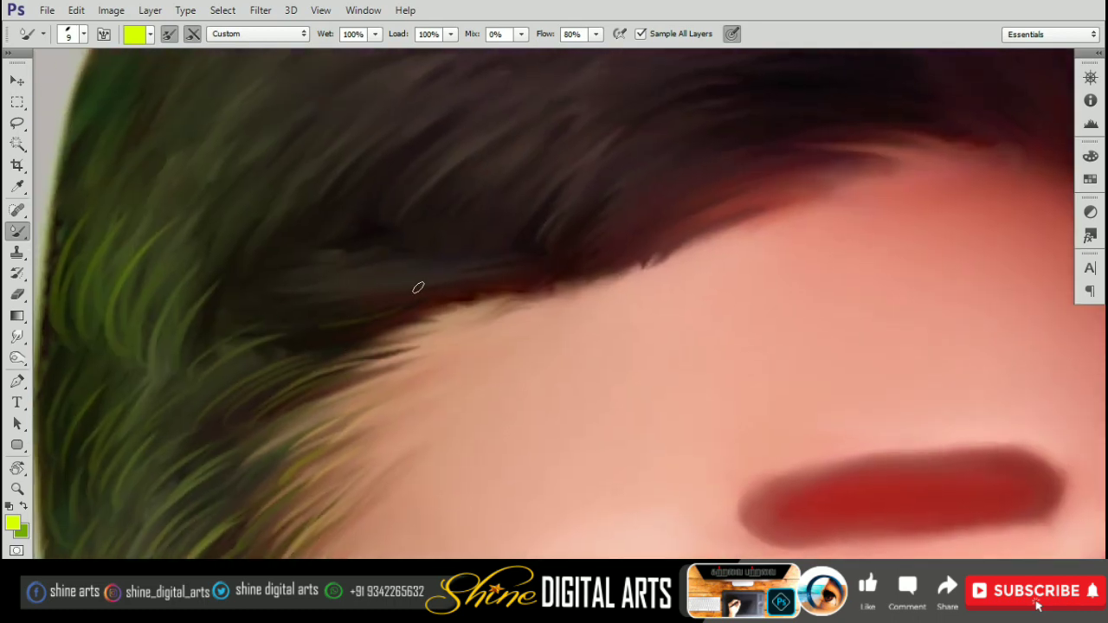
{"action": "left_click_drag", "start_coordinate": [419, 312], "coordinate": [258, 329]}
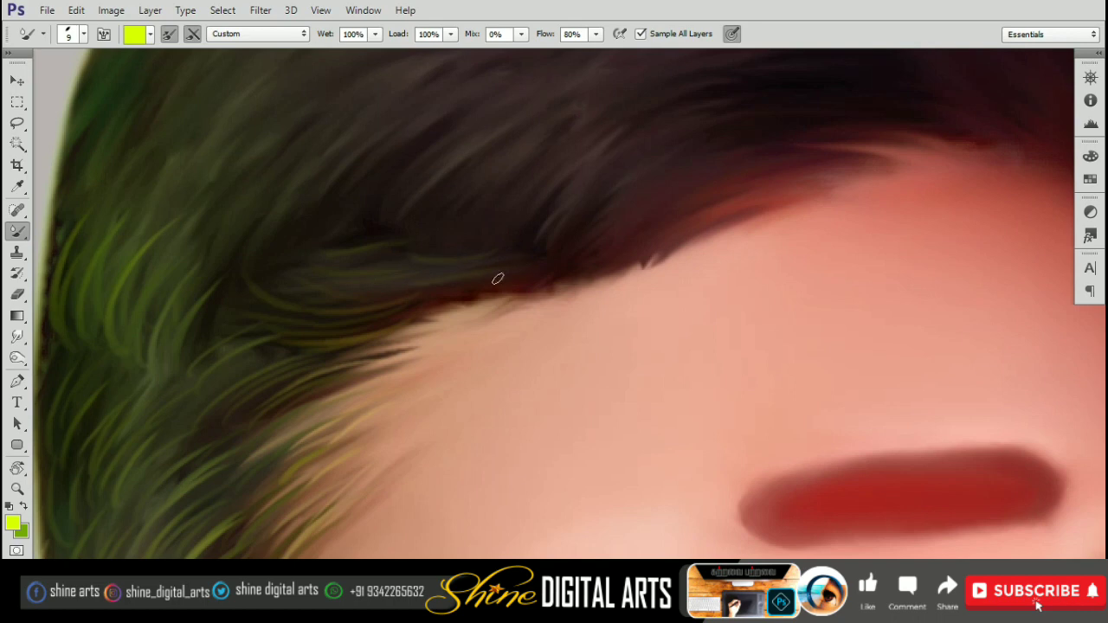
{"action": "scroll", "coordinate": [424, 238], "scroll_direction": "up", "scroll_amount": 3}
{"action": "scroll", "coordinate": [421, 371], "scroll_direction": "up", "scroll_amount": 2}
{"action": "mouse_move", "coordinate": [446, 277]}
{"action": "left_mouse_down"}
{"action": "mouse_move", "coordinate": [383, 324]}
{"action": "mouse_move", "coordinate": [346, 378]}
{"action": "left_mouse_up"}
- Give the brush tip a 45° angle and 45% roundness in Brush Tip Shape
{"action": "key", "text": "F5"}
{"action": "left_click", "coordinate": [433, 143]}
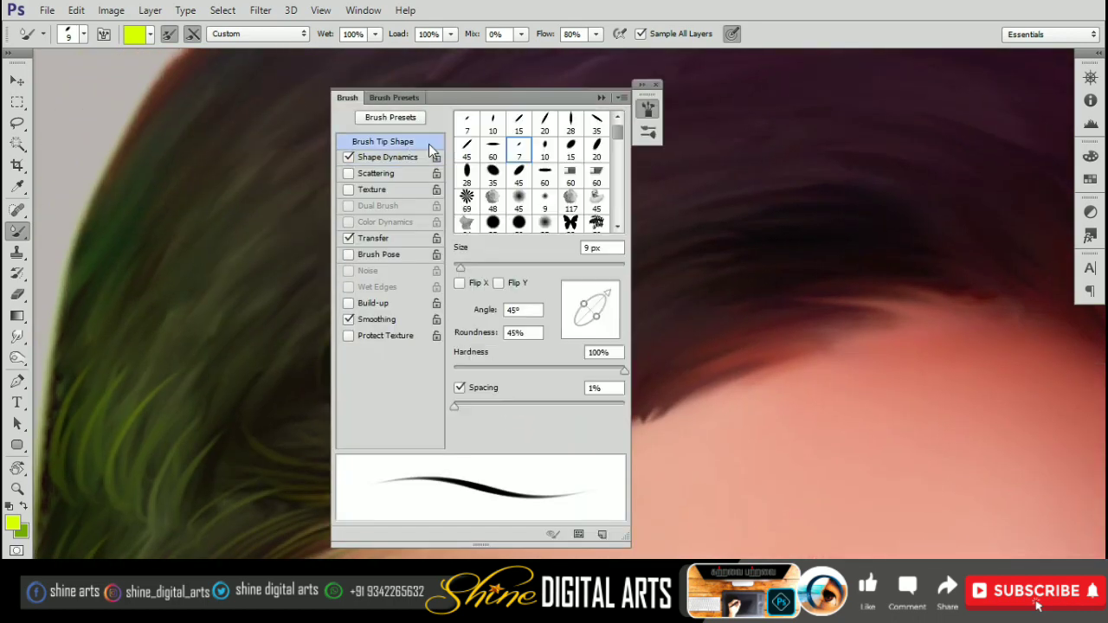
{"action": "left_click_drag", "start_coordinate": [580, 299], "coordinate": [572, 292]}
{"action": "left_click", "coordinate": [655, 86]}
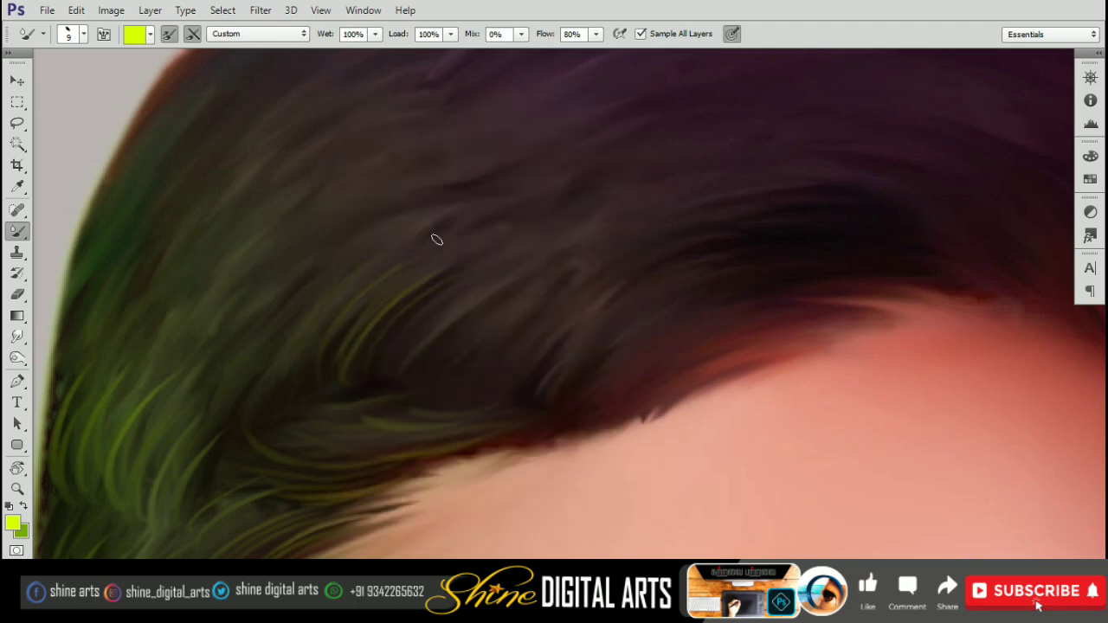
- Paint four light green strands curving through the upper hair, then hide the panels
{"action": "mouse_move", "coordinate": [437, 239]}
{"action": "left_mouse_down"}
{"action": "mouse_move", "coordinate": [523, 213]}
{"action": "mouse_move", "coordinate": [322, 381]}
{"action": "left_mouse_up"}
{"action": "mouse_move", "coordinate": [356, 233]}
{"action": "left_mouse_down"}
{"action": "mouse_move", "coordinate": [309, 207]}
{"action": "mouse_move", "coordinate": [356, 285]}
{"action": "left_mouse_up"}
{"action": "mouse_move", "coordinate": [257, 423]}
{"action": "left_mouse_down"}
{"action": "mouse_move", "coordinate": [354, 222]}
{"action": "mouse_move", "coordinate": [246, 273]}
{"action": "mouse_move", "coordinate": [277, 315]}
{"action": "mouse_move", "coordinate": [217, 327]}
{"action": "mouse_move", "coordinate": [252, 229]}
{"action": "mouse_move", "coordinate": [452, 74]}
{"action": "left_mouse_up"}
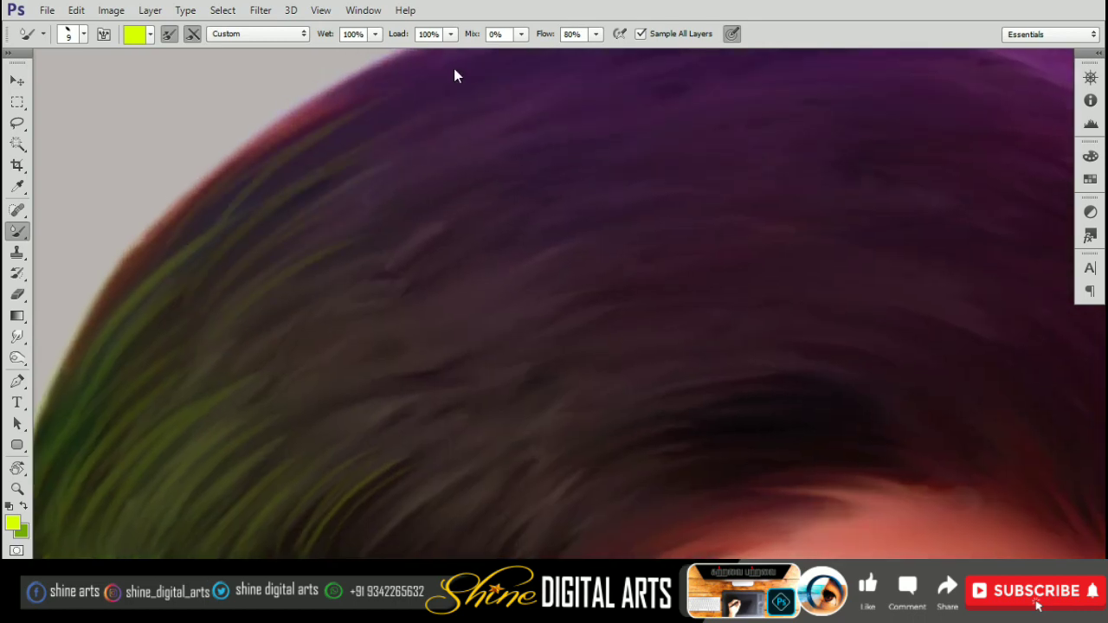
{"action": "mouse_move", "coordinate": [361, 302]}
{"action": "left_mouse_down"}
{"action": "mouse_move", "coordinate": [274, 341]}
{"action": "mouse_move", "coordinate": [419, 259]}
{"action": "left_mouse_up"}
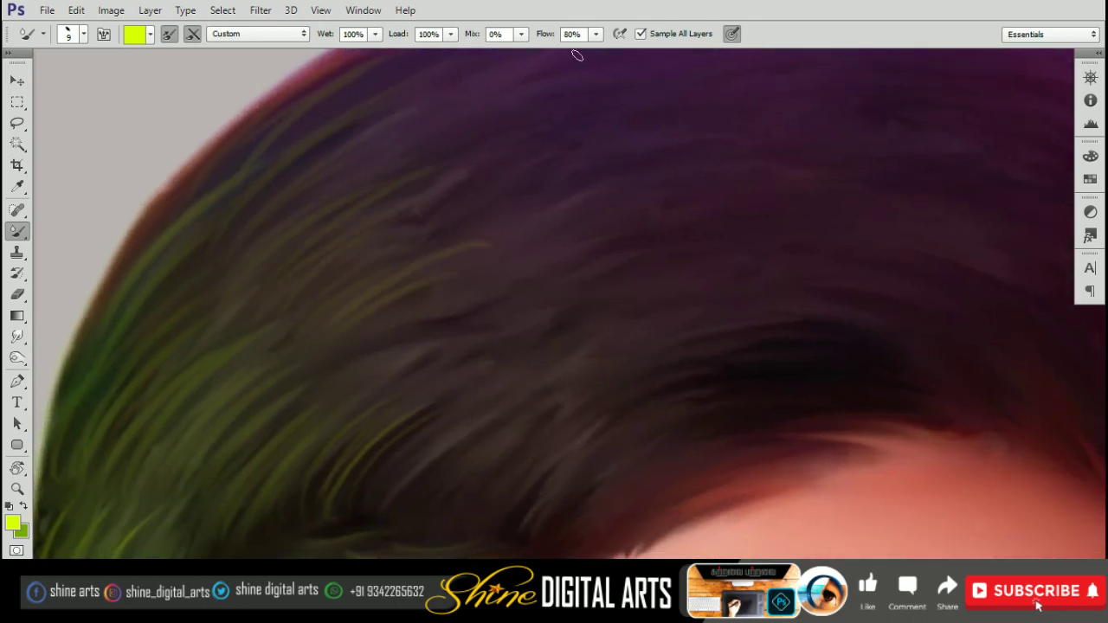
{"action": "key", "text": "Tab"}
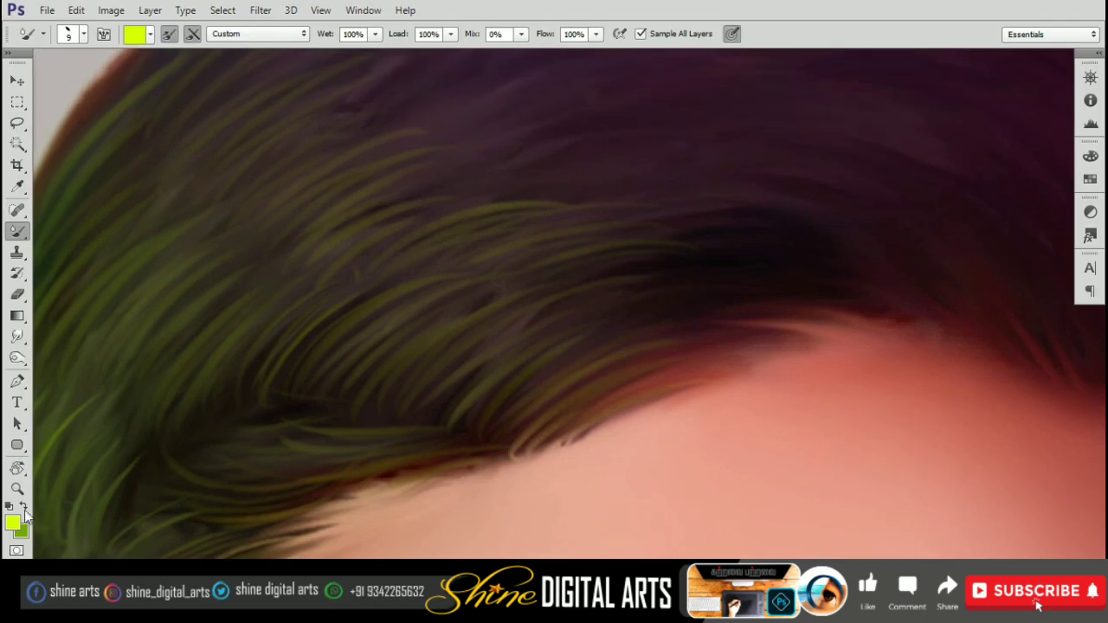
- Set the foreground colour to warm yellow ffd800
{"action": "left_click", "coordinate": [12, 522]}
{"action": "left_click", "coordinate": [930, 324]}
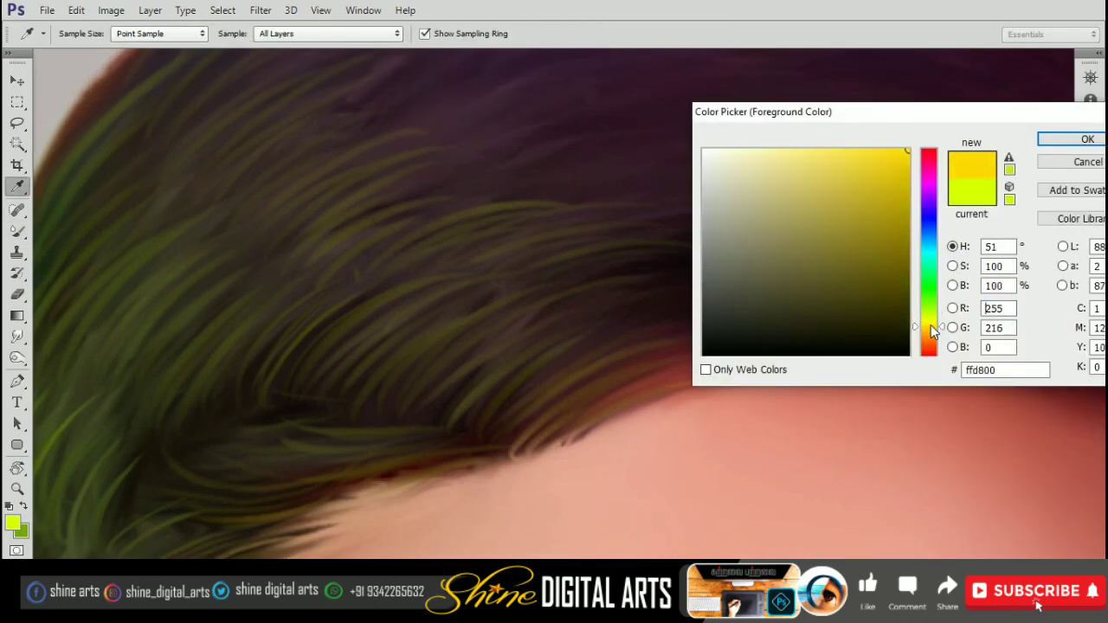
{"action": "key", "text": "Return"}
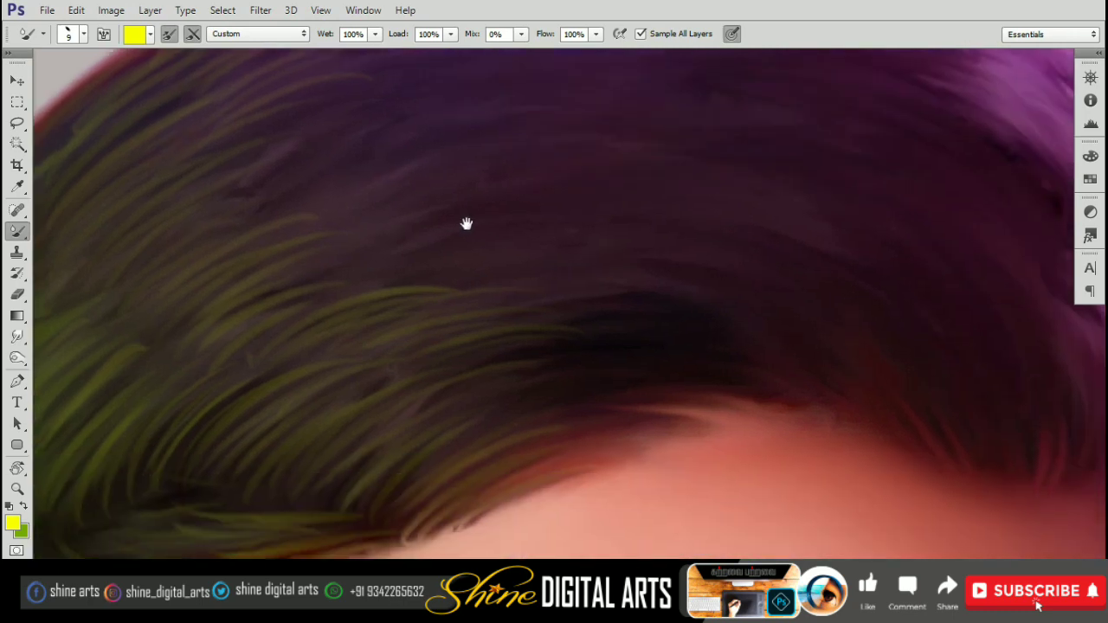
- Paint yellow strands sweeping across the front fringe along the forehead hairline
{"action": "left_click_drag", "start_coordinate": [466, 223], "coordinate": [466, 83]}
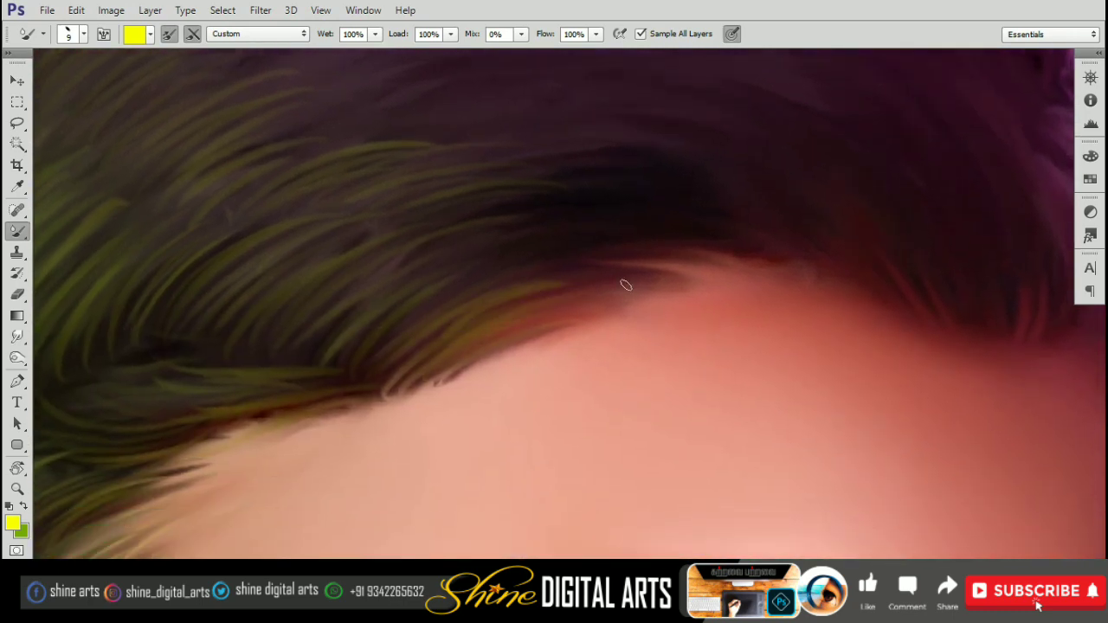
{"action": "left_click_drag", "start_coordinate": [468, 295], "coordinate": [621, 264]}
{"action": "left_click_drag", "start_coordinate": [474, 255], "coordinate": [715, 226]}
{"action": "left_click_drag", "start_coordinate": [519, 221], "coordinate": [735, 208]}
{"action": "left_click_drag", "start_coordinate": [528, 243], "coordinate": [692, 227]}
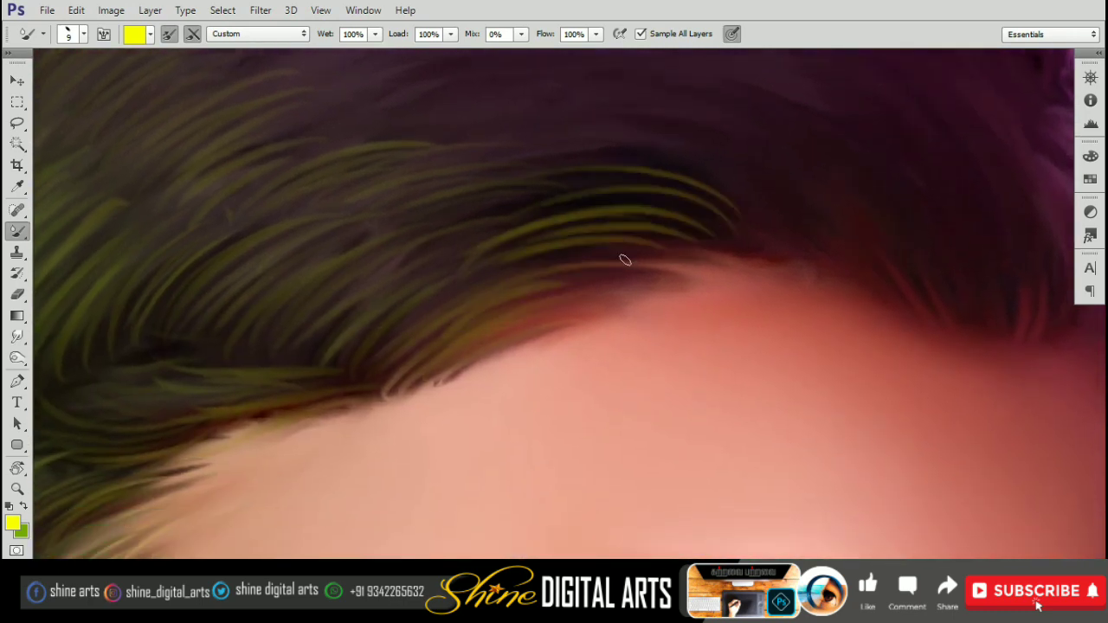
{"action": "left_click_drag", "start_coordinate": [536, 286], "coordinate": [649, 259]}
{"action": "left_click_drag", "start_coordinate": [515, 320], "coordinate": [625, 304]}
{"action": "left_click_drag", "start_coordinate": [558, 292], "coordinate": [679, 275]}
{"action": "left_click_drag", "start_coordinate": [567, 260], "coordinate": [724, 262]}
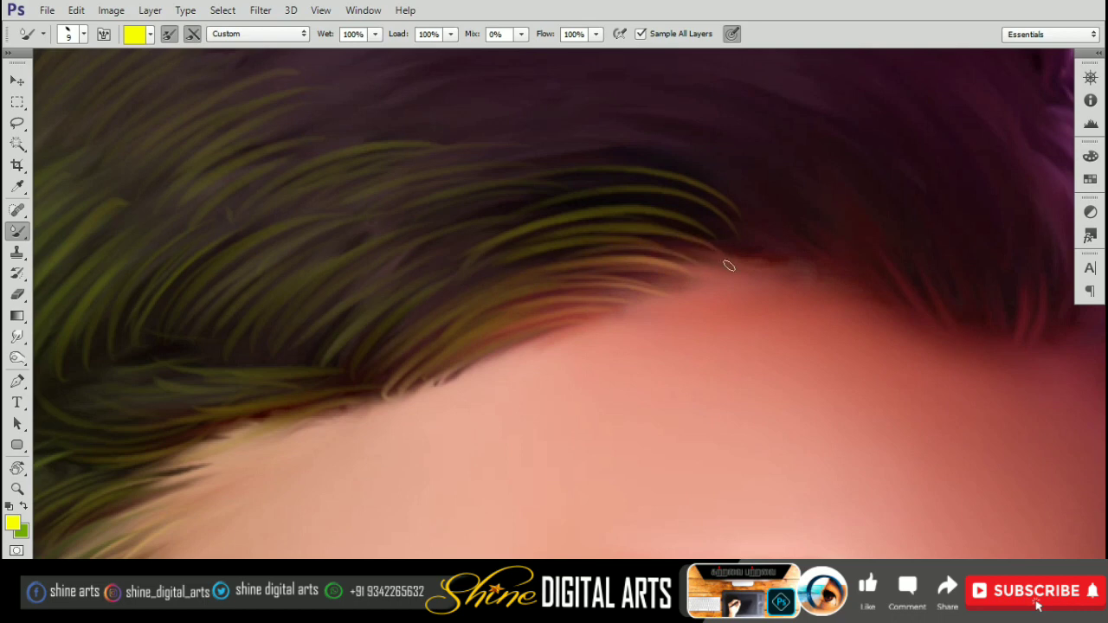
{"action": "left_click_drag", "start_coordinate": [614, 212], "coordinate": [731, 251]}
- Add faint yellow strands near the hair top and one long curving strand, then zoom out
{"action": "scroll", "coordinate": [735, 273], "scroll_direction": "up", "scroll_amount": 3}
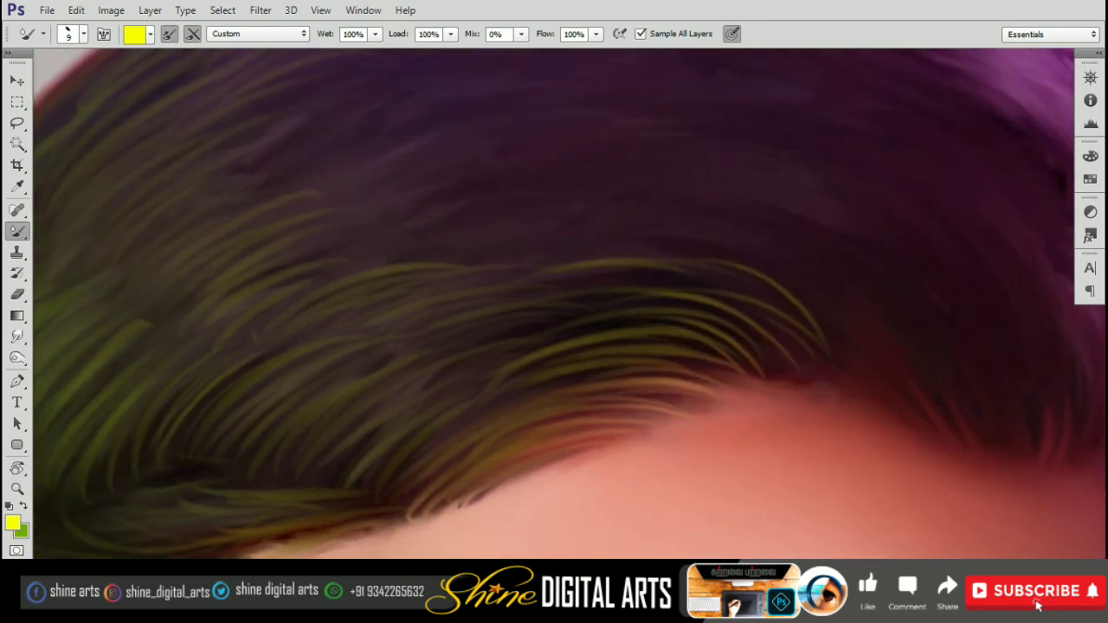
{"action": "left_click_drag", "start_coordinate": [683, 212], "coordinate": [554, 229]}
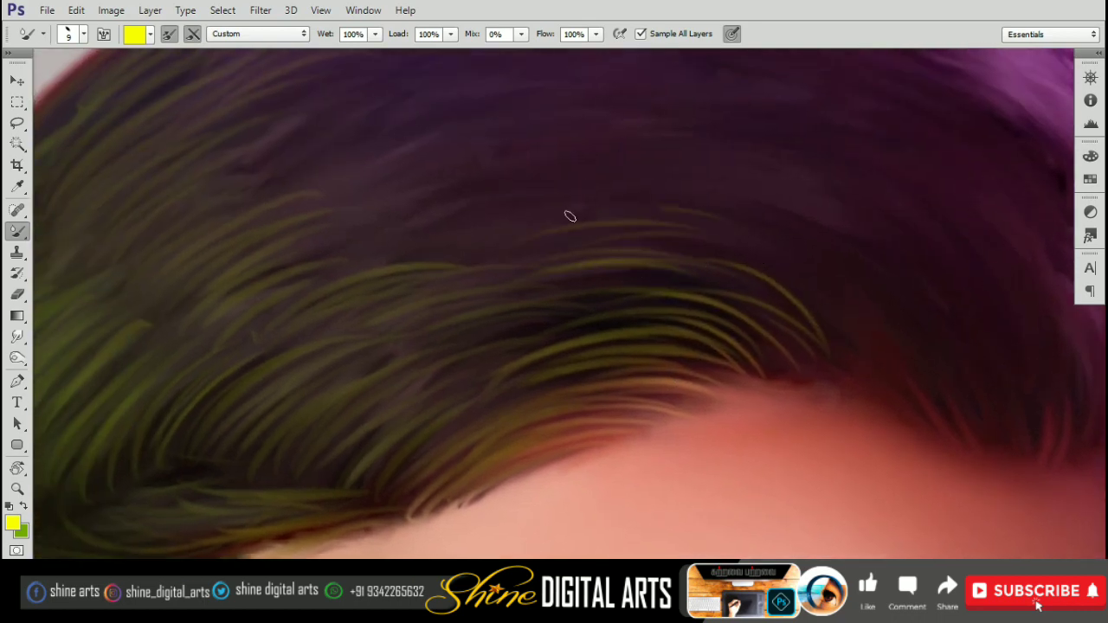
{"action": "left_click_drag", "start_coordinate": [588, 195], "coordinate": [726, 186]}
{"action": "left_click_drag", "start_coordinate": [698, 238], "coordinate": [554, 251]}
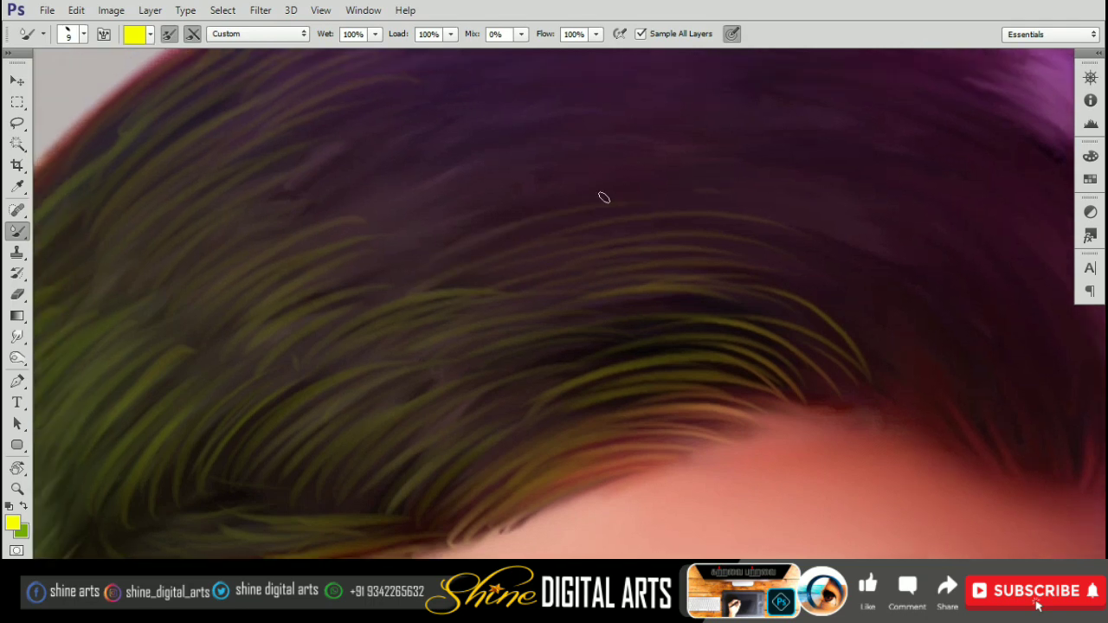
{"action": "left_click_drag", "start_coordinate": [604, 198], "coordinate": [450, 229]}
{"action": "mouse_move", "coordinate": [693, 251]}
{"action": "left_mouse_down"}
{"action": "mouse_move", "coordinate": [407, 285]}
{"action": "mouse_move", "coordinate": [684, 217]}
{"action": "left_mouse_up"}
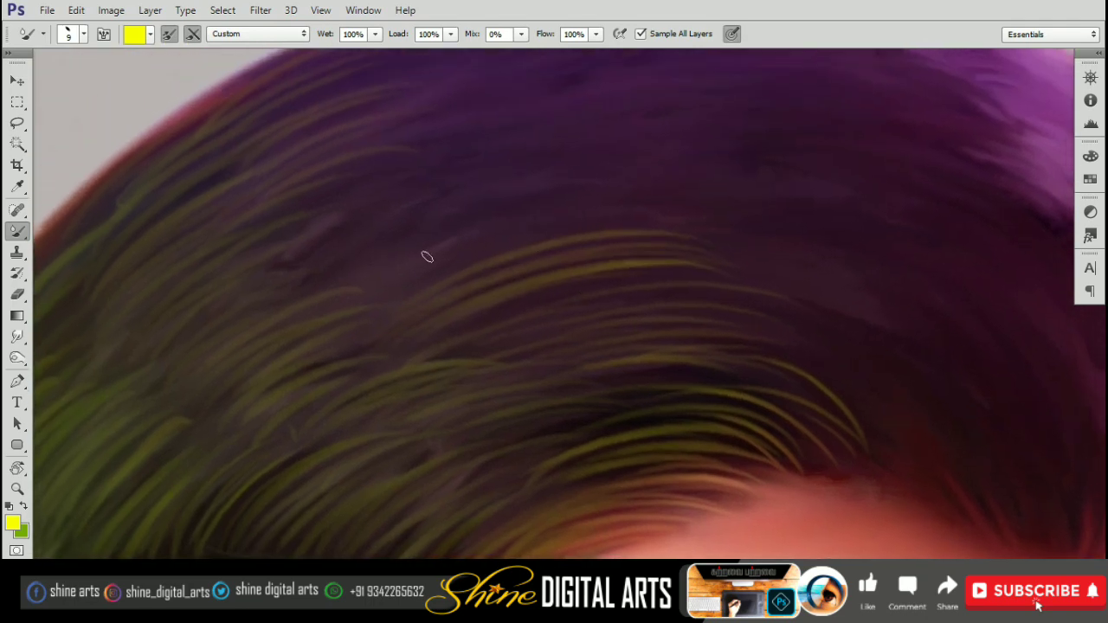
{"action": "left_click_drag", "start_coordinate": [327, 261], "coordinate": [554, 186]}
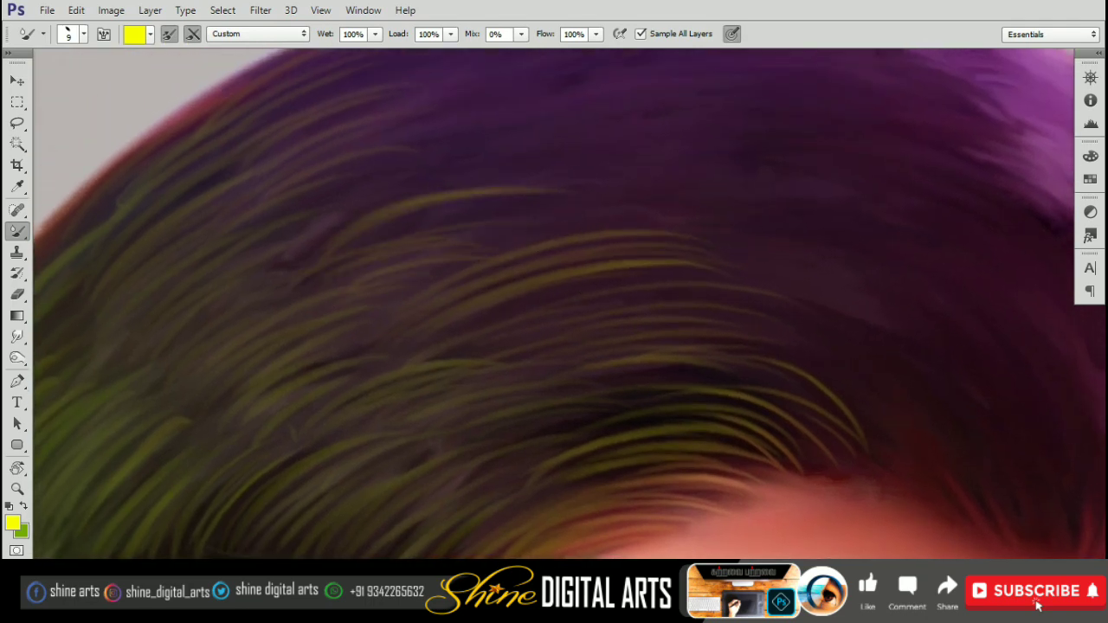
{"action": "key", "text": "ctrl+minus"}
{"action": "key", "text": "ctrl+minus"}
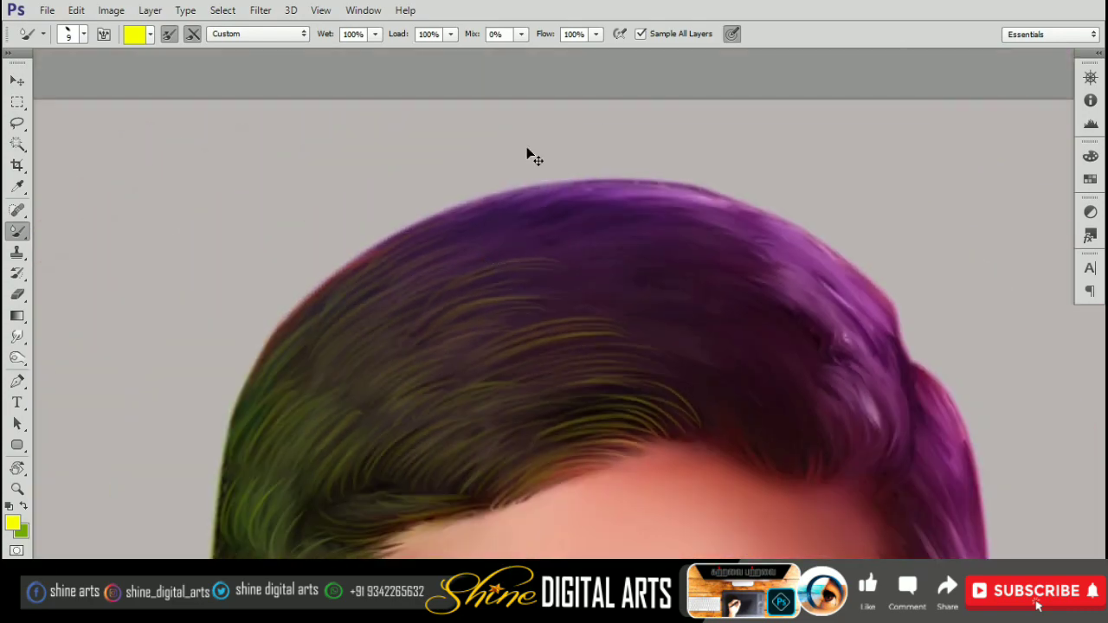
{"action": "key", "text": "ctrl+minus"}
- Zoom into the upper hair and set the foreground colour to purple ba00ff
{"action": "left_click", "coordinate": [518, 289], "text": "ctrl"}
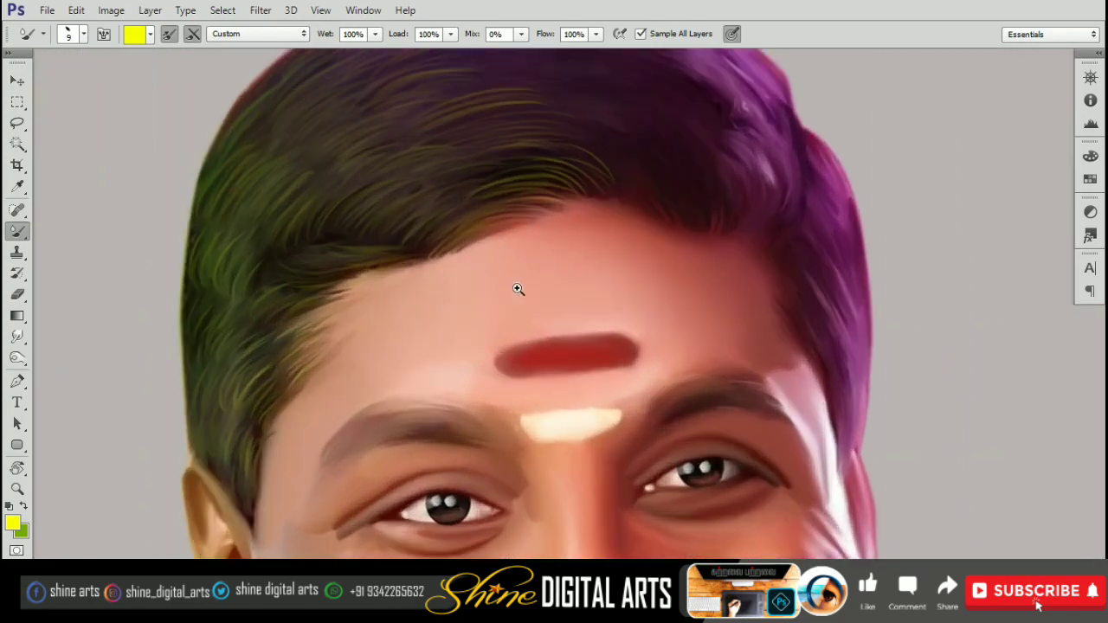
{"action": "left_click", "coordinate": [528, 284], "text": "ctrl"}
{"action": "left_click", "coordinate": [442, 247], "text": "ctrl"}
{"action": "left_click", "coordinate": [423, 217], "text": "ctrl"}
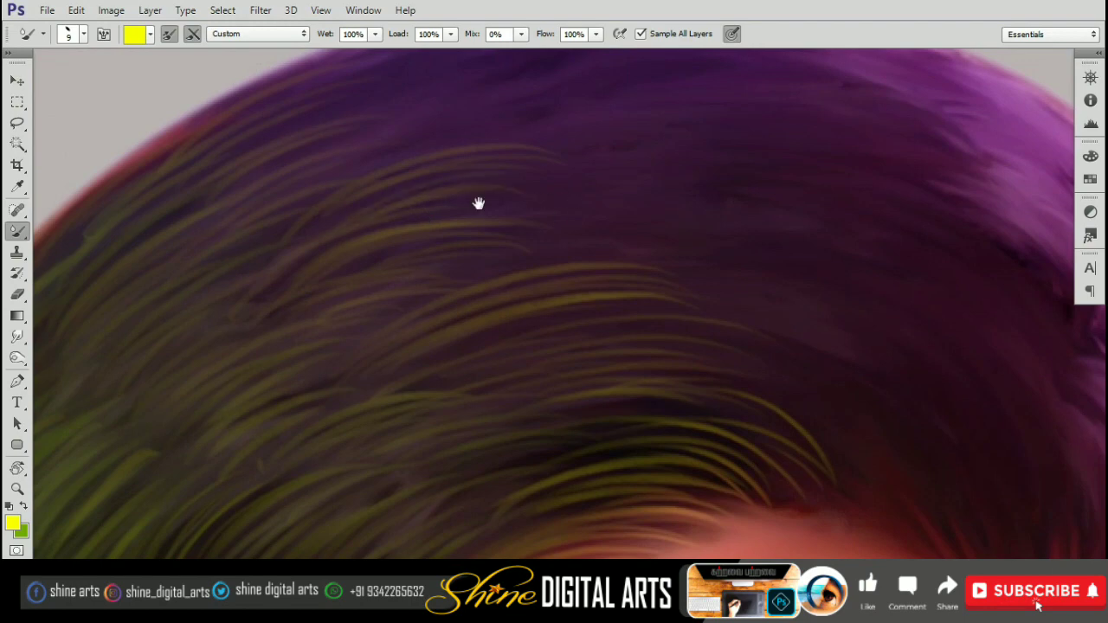
{"action": "left_click_drag", "start_coordinate": [479, 203], "coordinate": [467, 175]}
{"action": "left_click", "coordinate": [13, 522]}
{"action": "left_click", "coordinate": [931, 194]}
{"action": "left_click", "coordinate": [1070, 138]}
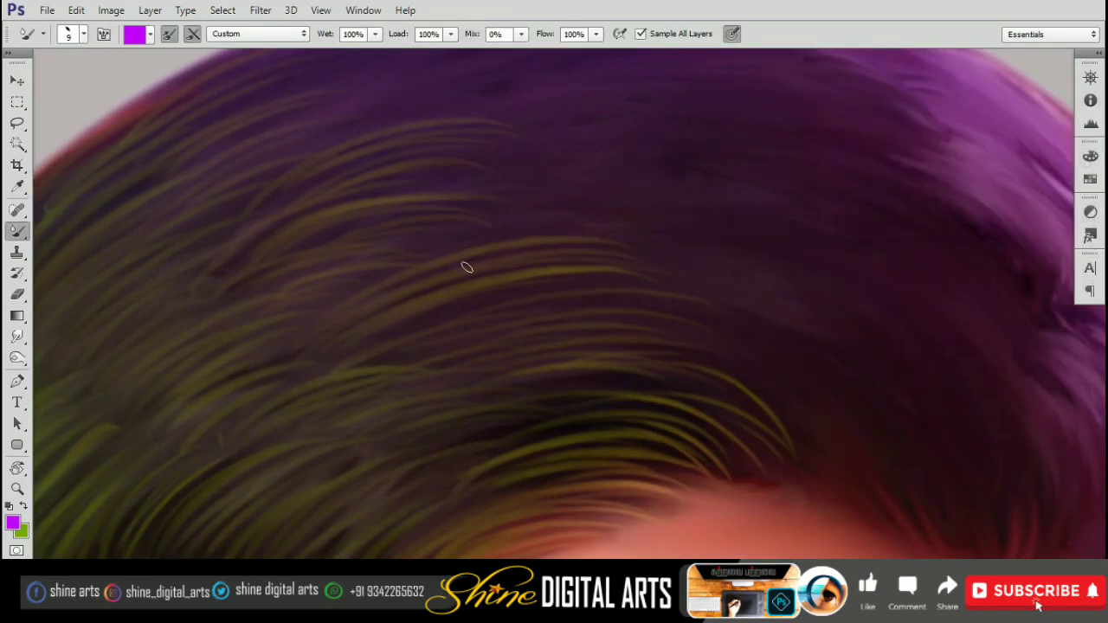
- Streak bright magenta strands through the dark purple hair on top and at the crown
{"action": "scroll", "coordinate": [416, 273], "scroll_direction": "up", "scroll_amount": 3}
{"action": "left_click_drag", "start_coordinate": [568, 204], "coordinate": [407, 186]}
{"action": "left_click_drag", "start_coordinate": [482, 138], "coordinate": [355, 174]}
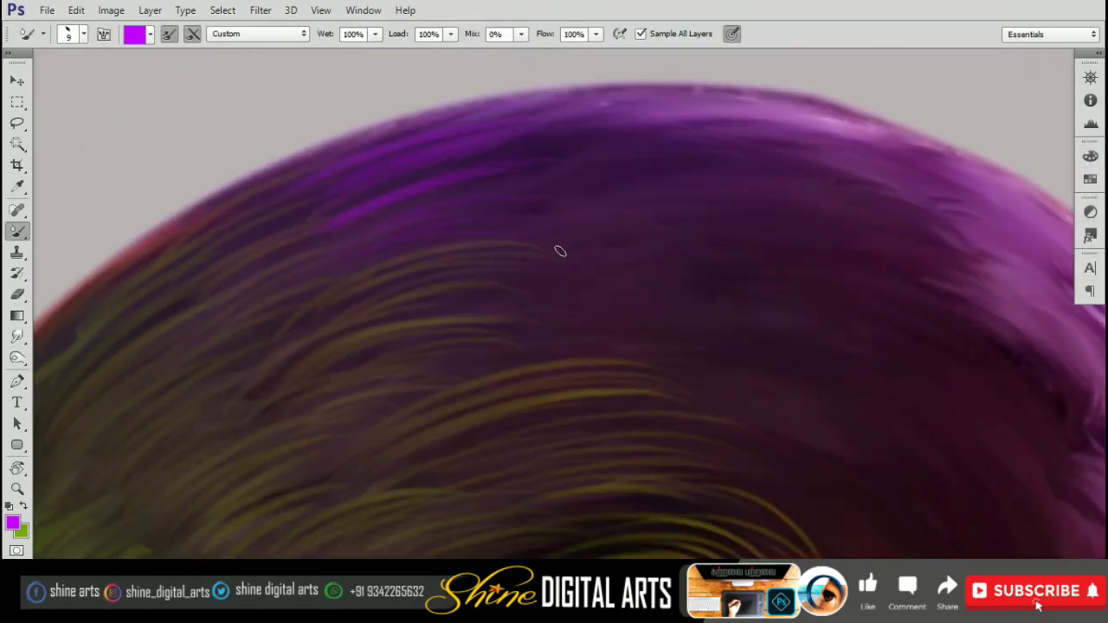
{"action": "mouse_move", "coordinate": [559, 250]}
{"action": "left_mouse_down"}
{"action": "mouse_move", "coordinate": [523, 204]}
{"action": "mouse_move", "coordinate": [416, 259]}
{"action": "left_mouse_up"}
{"action": "scroll", "coordinate": [615, 117], "scroll_direction": "up", "scroll_amount": 2}
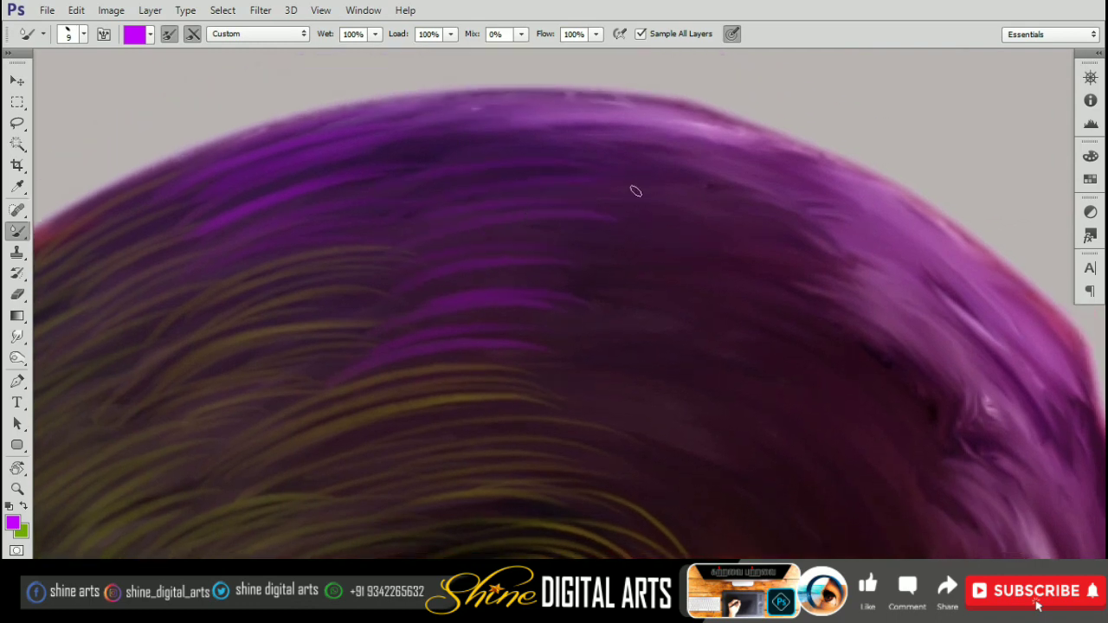
{"action": "scroll", "coordinate": [565, 120], "scroll_direction": "down", "scroll_amount": 2}
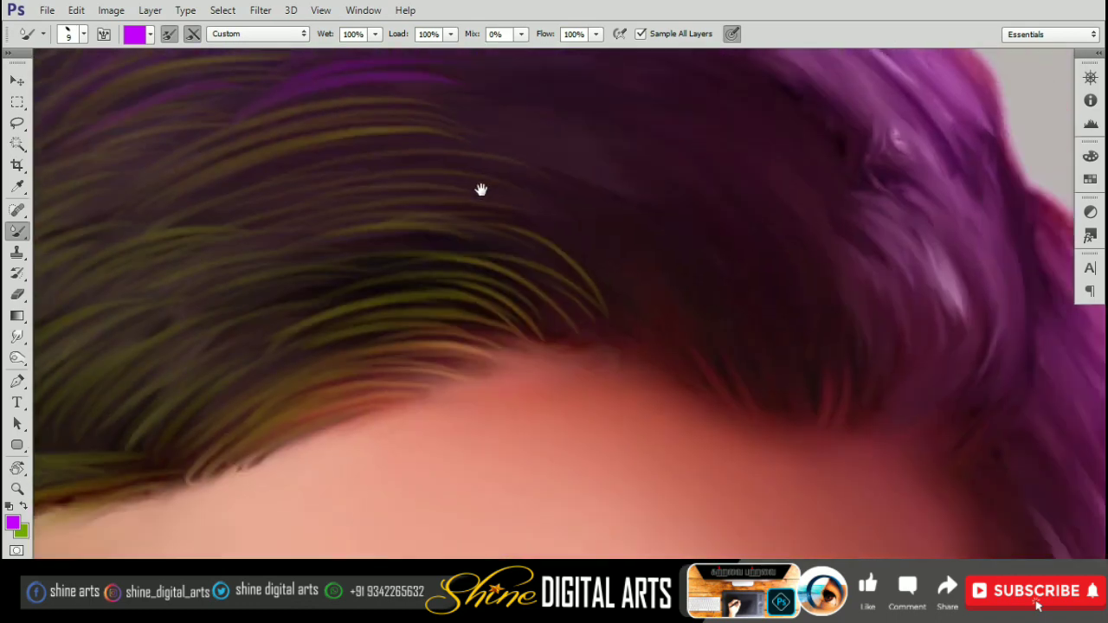
{"action": "mouse_move", "coordinate": [589, 264]}
{"action": "left_mouse_down"}
{"action": "mouse_move", "coordinate": [477, 201]}
{"action": "mouse_move", "coordinate": [544, 315]}
{"action": "left_mouse_up"}
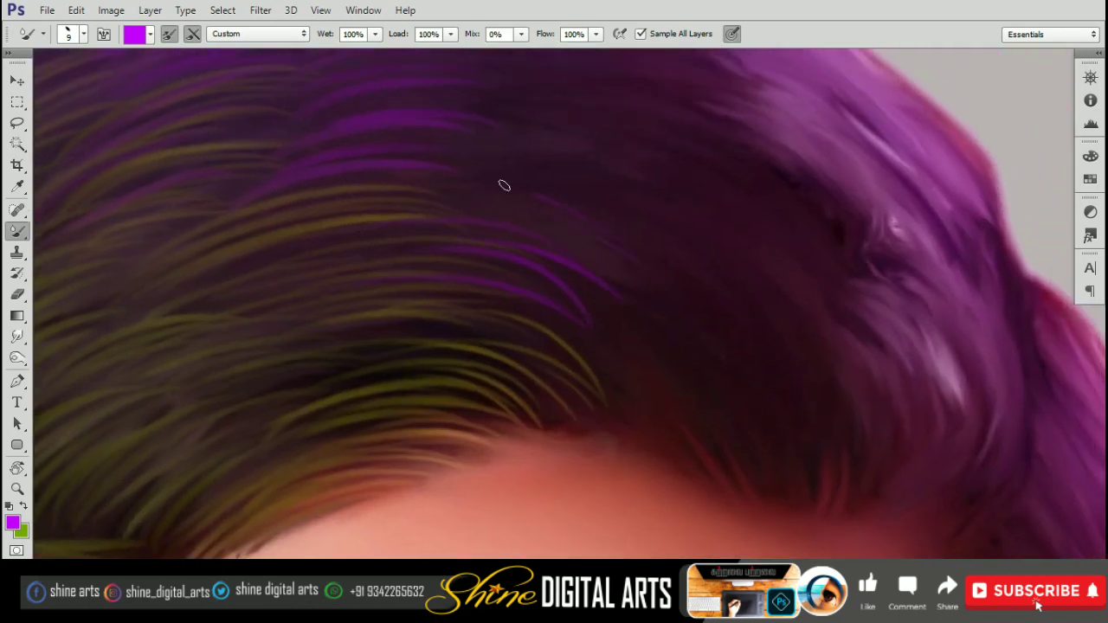
{"action": "left_click_drag", "start_coordinate": [645, 260], "coordinate": [454, 203]}
{"action": "left_click_drag", "start_coordinate": [635, 158], "coordinate": [650, 228]}
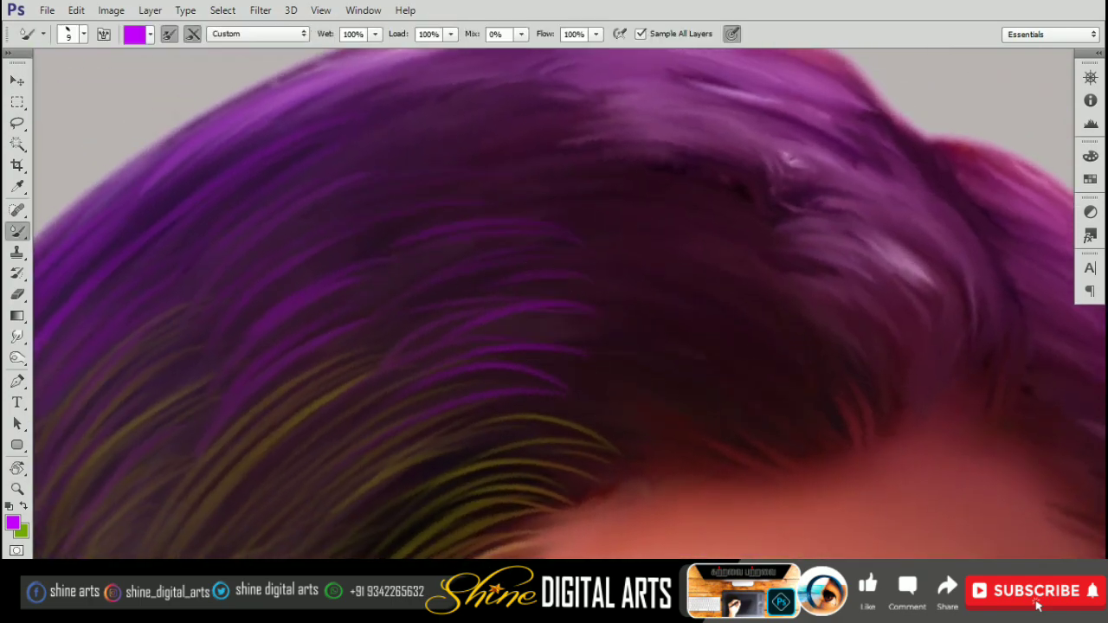
- Set the foreground painting colour to blue in the Color Picker
{"action": "scroll", "coordinate": [533, 211], "scroll_direction": "up", "scroll_amount": 2}
{"action": "scroll", "coordinate": [364, 159], "scroll_direction": "left", "scroll_amount": 3}
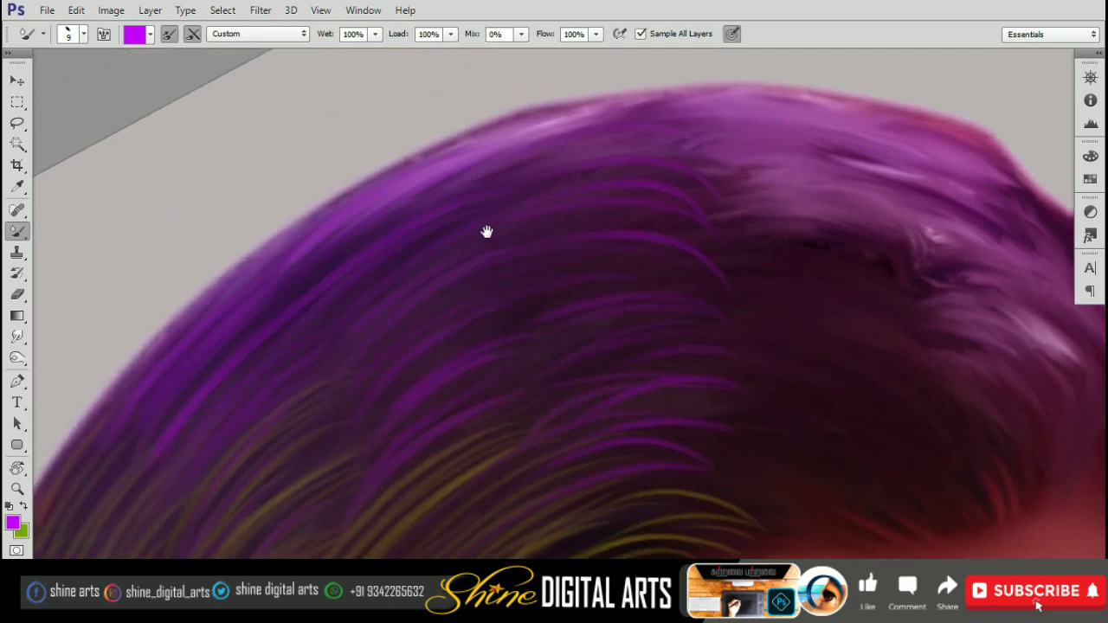
{"action": "scroll", "coordinate": [437, 289], "scroll_direction": "down", "scroll_amount": 3}
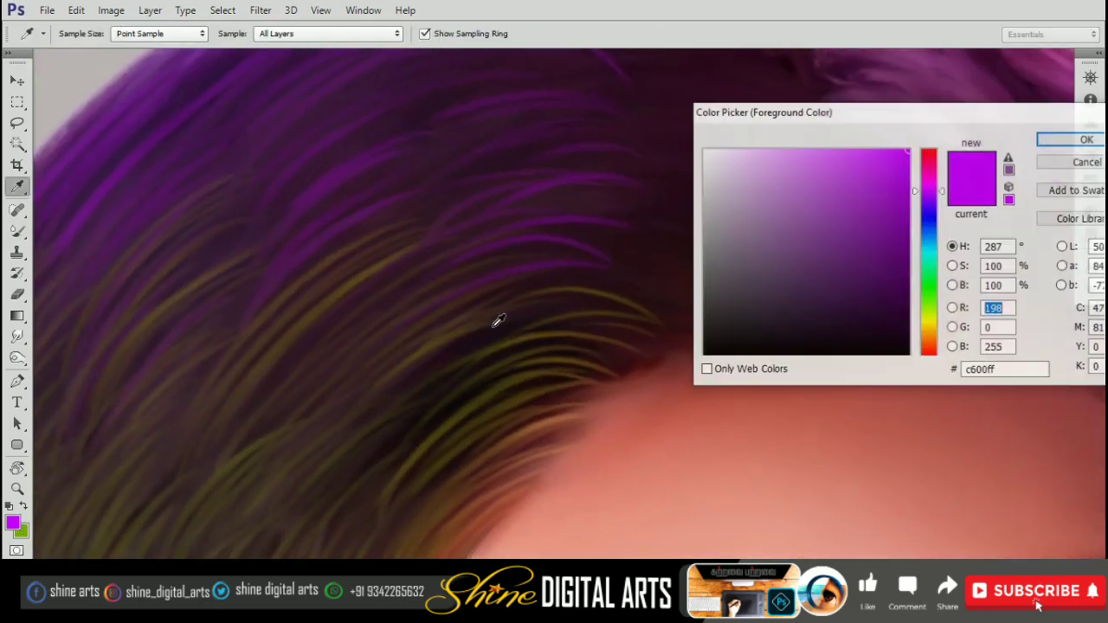
{"action": "left_click", "coordinate": [930, 230]}
{"action": "key", "text": "Return"}
- Scroll around the canvas to inspect the purple hair on top of the head
{"action": "scroll", "coordinate": [383, 323], "scroll_direction": "left", "scroll_amount": 2}
{"action": "scroll", "coordinate": [351, 257], "scroll_direction": "up", "scroll_amount": 1}
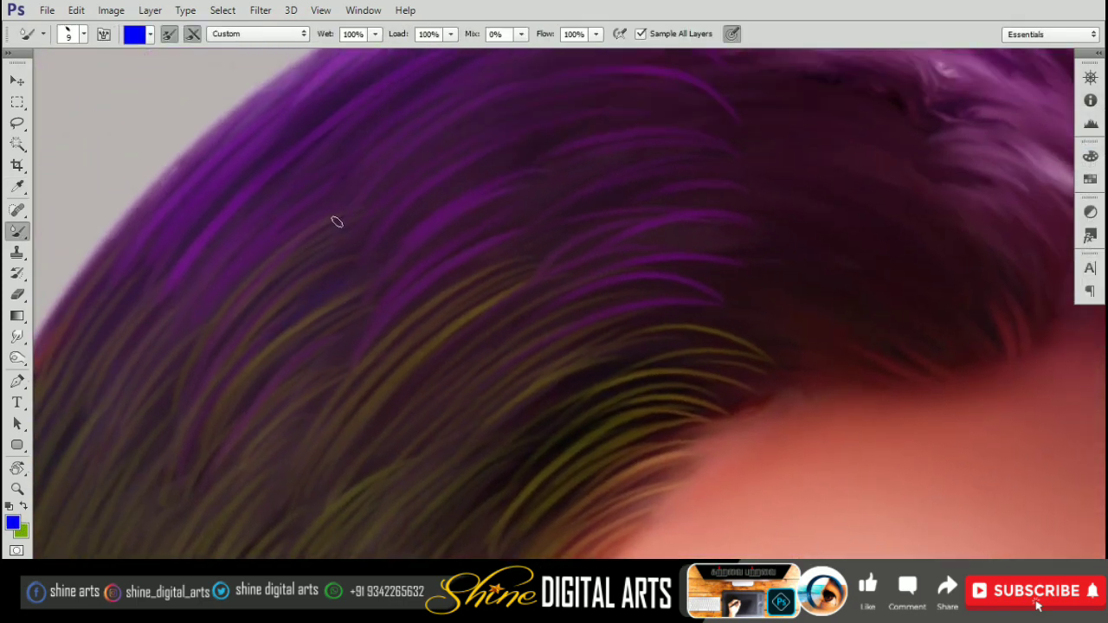
{"action": "scroll", "coordinate": [262, 264], "scroll_direction": "up", "scroll_amount": 2}
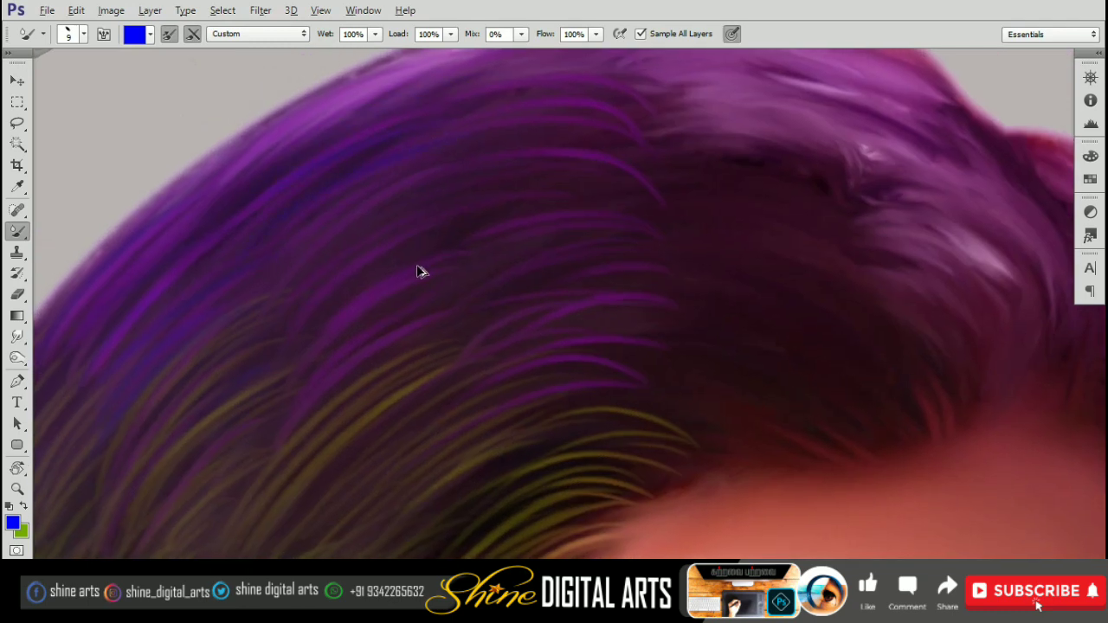
{"action": "scroll", "coordinate": [650, 216], "scroll_direction": "up", "scroll_amount": 1}
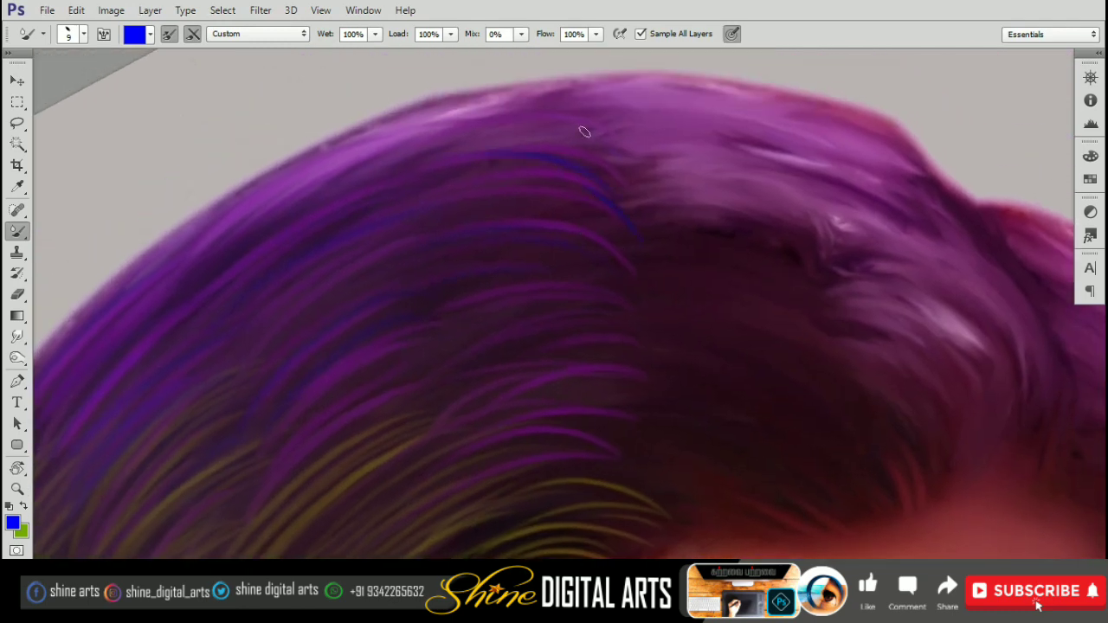
{"action": "scroll", "coordinate": [519, 147], "scroll_direction": "down", "scroll_amount": 1}
{"action": "scroll", "coordinate": [467, 199], "scroll_direction": "down", "scroll_amount": 1}
{"action": "scroll", "coordinate": [438, 250], "scroll_direction": "up", "scroll_amount": 1}
{"action": "scroll", "coordinate": [329, 234], "scroll_direction": "up", "scroll_amount": 1}
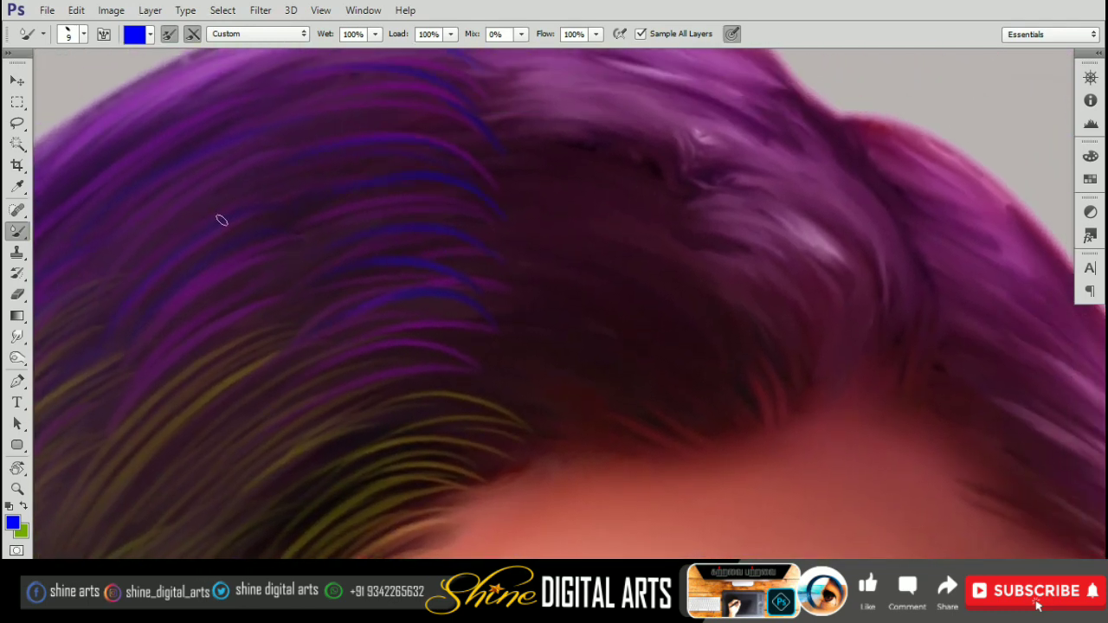
- Pan up to the upper hair and pick a yellow hue in the Color Picker
{"action": "left_click_drag", "start_coordinate": [221, 220], "coordinate": [373, 369]}
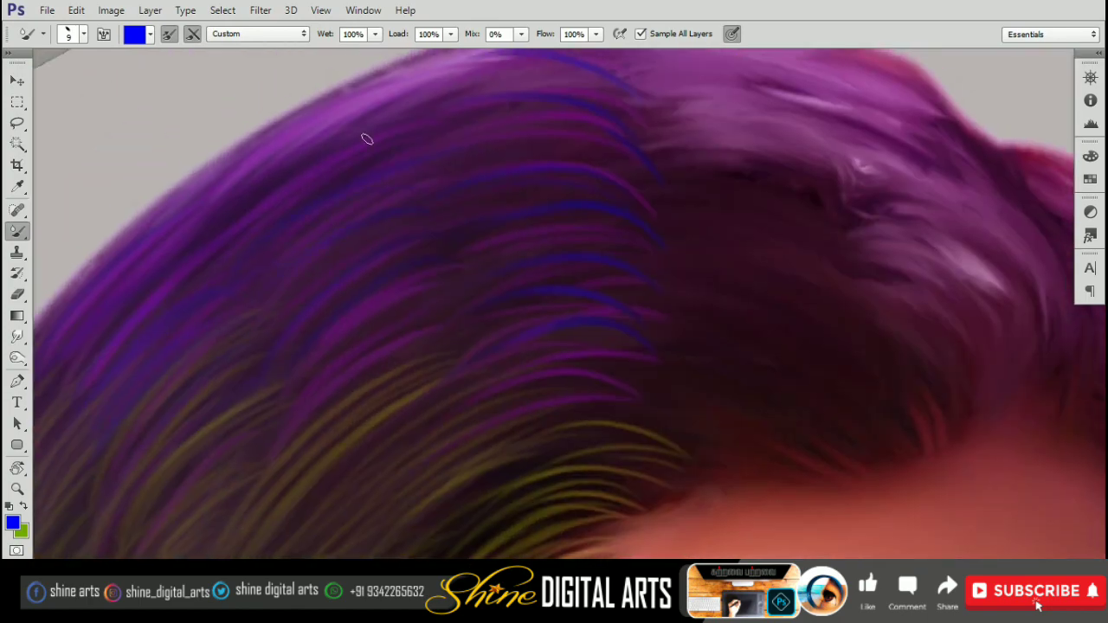
{"action": "scroll", "coordinate": [367, 138], "scroll_direction": "up", "scroll_amount": 1}
{"action": "scroll", "coordinate": [223, 254], "scroll_direction": "up", "scroll_amount": 1}
{"action": "scroll", "coordinate": [292, 185], "scroll_direction": "left", "scroll_amount": 2}
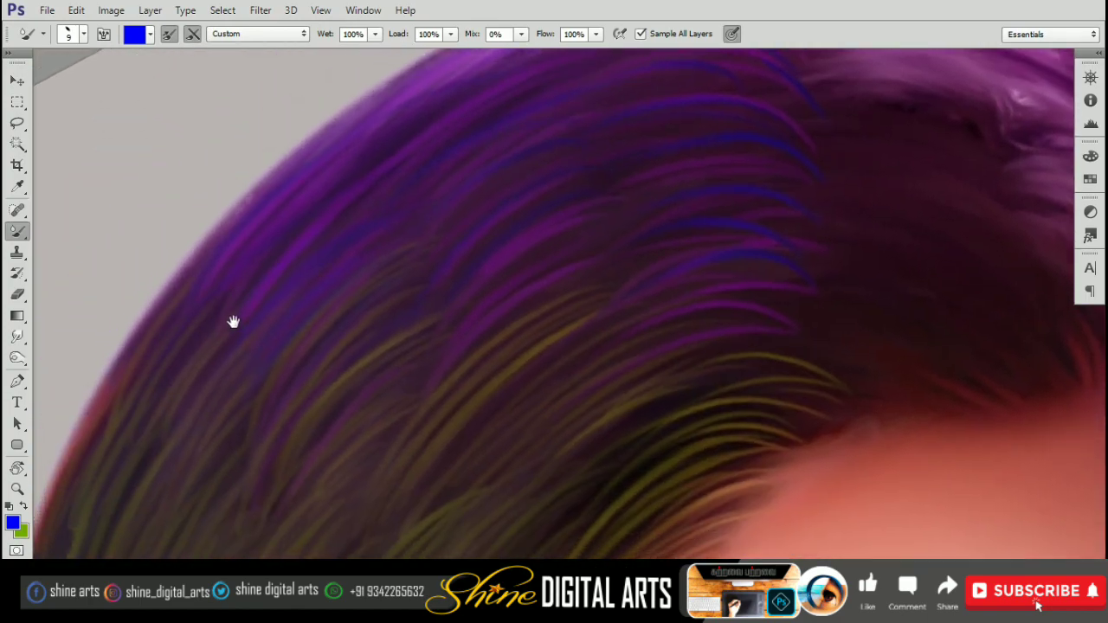
{"action": "left_click", "coordinate": [12, 522]}
{"action": "left_click", "coordinate": [934, 325]}
- Confirm yellow and paint yellow strands into the purple hair
{"action": "left_click", "coordinate": [1071, 138]}
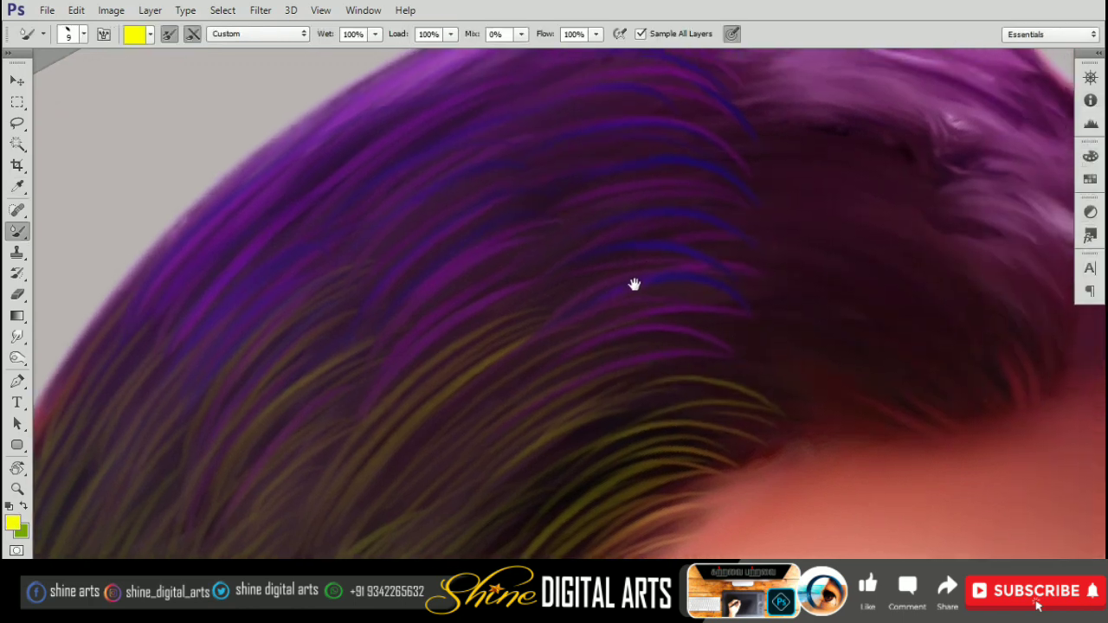
{"action": "left_click_drag", "start_coordinate": [725, 304], "coordinate": [511, 329]}
{"action": "left_click_drag", "start_coordinate": [739, 226], "coordinate": [581, 247]}
{"action": "scroll", "coordinate": [598, 321], "scroll_direction": "up", "scroll_amount": 1}
{"action": "left_click_drag", "start_coordinate": [716, 212], "coordinate": [542, 256]}
{"action": "scroll", "coordinate": [522, 289], "scroll_direction": "up", "scroll_amount": 1}
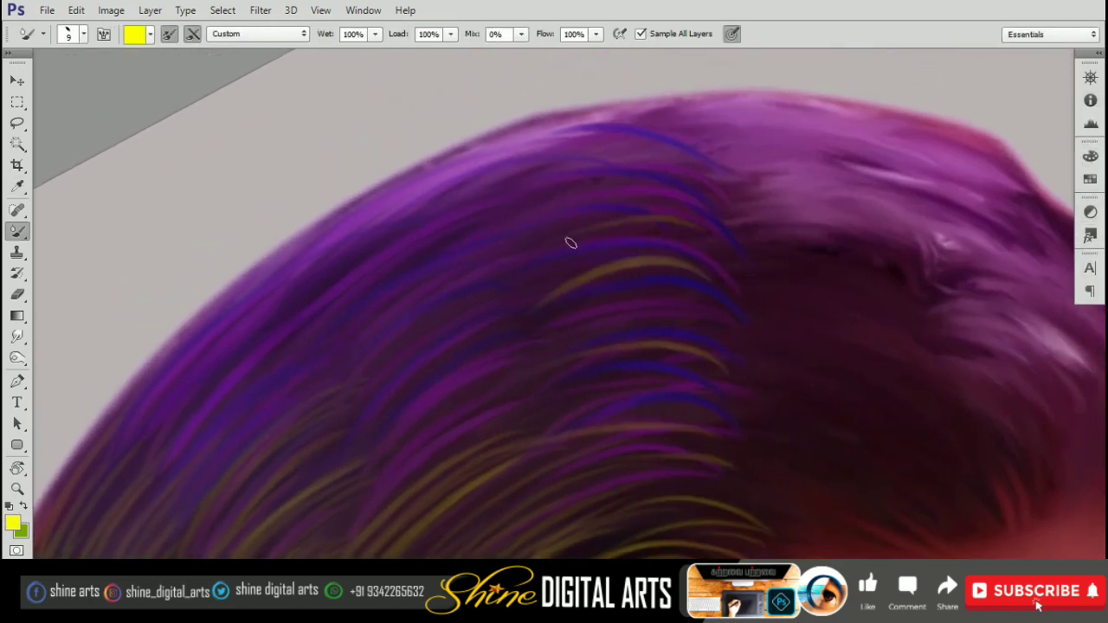
- Paint more yellow strands through the upper hair
{"action": "left_click_drag", "start_coordinate": [669, 144], "coordinate": [531, 161]}
{"action": "left_click_drag", "start_coordinate": [509, 243], "coordinate": [386, 286]}
{"action": "left_click_drag", "start_coordinate": [426, 211], "coordinate": [388, 228]}
{"action": "scroll", "coordinate": [331, 257], "scroll_direction": "down", "scroll_amount": 1}
{"action": "left_click_drag", "start_coordinate": [500, 357], "coordinate": [381, 402]}
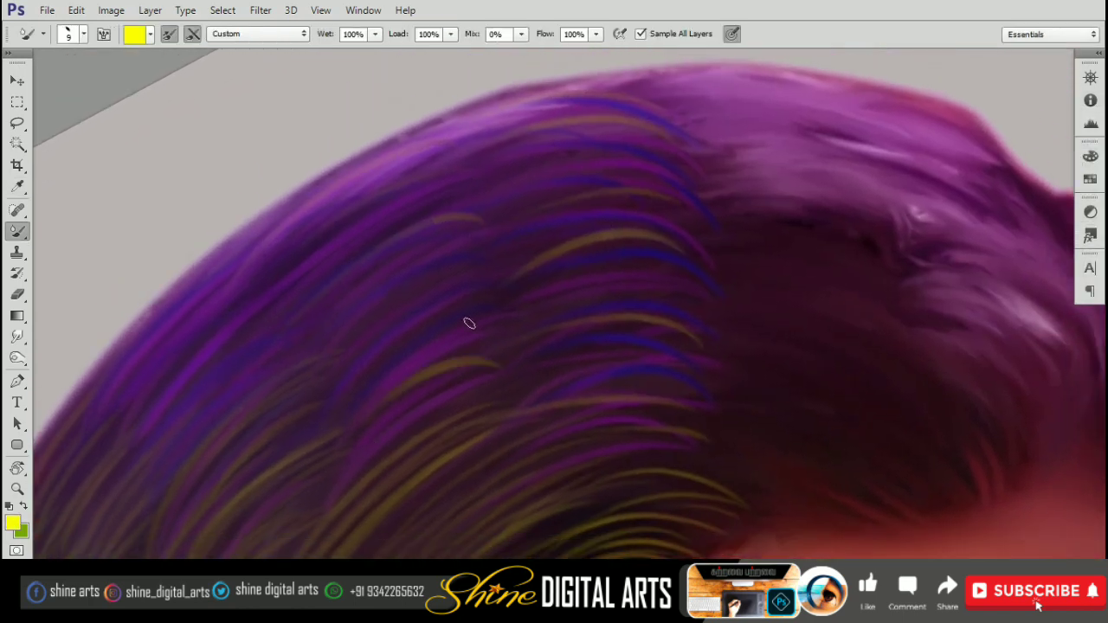
{"action": "left_click_drag", "start_coordinate": [468, 323], "coordinate": [338, 381]}
{"action": "scroll", "coordinate": [475, 257], "scroll_direction": "down", "scroll_amount": 1}
{"action": "scroll", "coordinate": [441, 208], "scroll_direction": "right", "scroll_amount": 3}
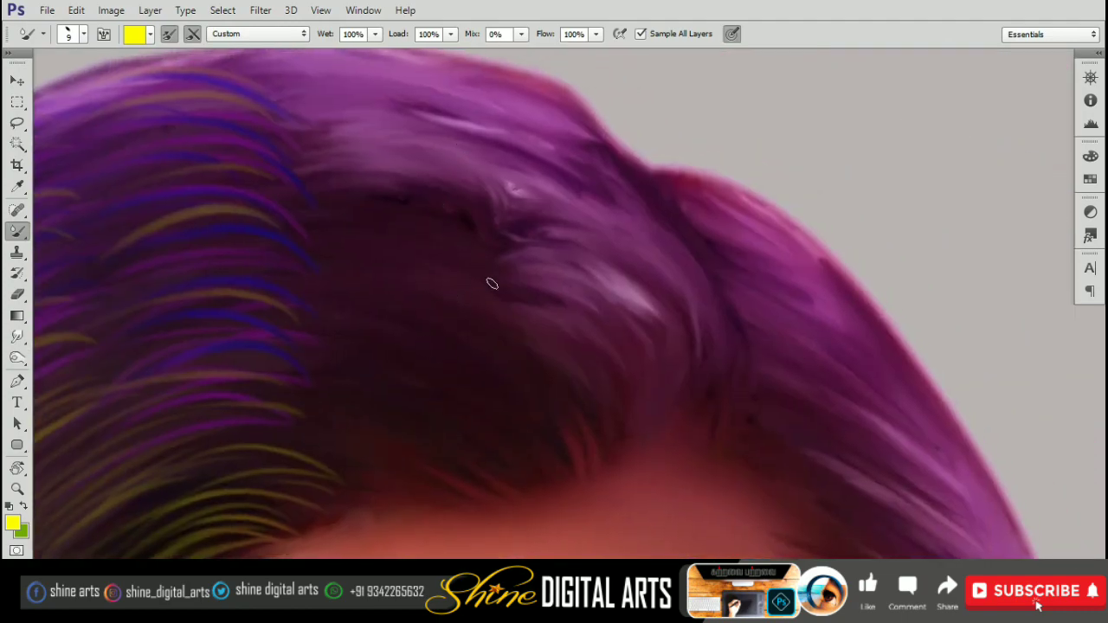
- Rotate the canvas view slightly with the Rotate View tool (R)
{"action": "key", "text": "r"}
{"action": "left_click_drag", "start_coordinate": [492, 284], "coordinate": [618, 279]}
{"action": "scroll", "coordinate": [581, 302], "scroll_direction": "down", "scroll_amount": 2}
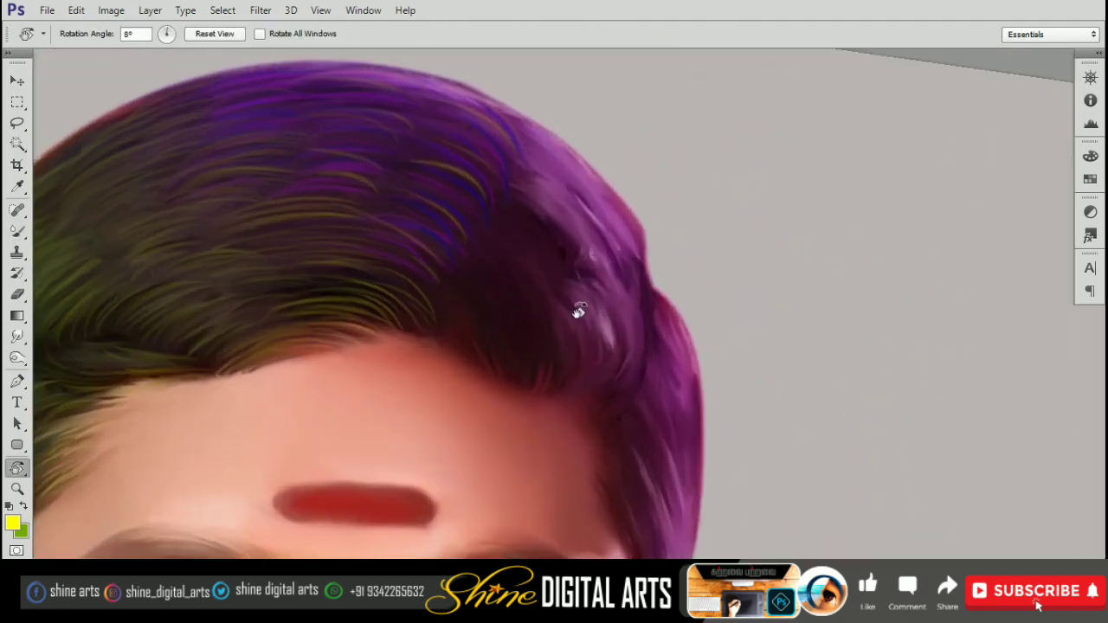
{"action": "scroll", "coordinate": [579, 312], "scroll_direction": "up", "scroll_amount": 3}
- Back on the brush, paint yellow strands across the dark hair
{"action": "key", "text": "b"}
{"action": "left_click_drag", "start_coordinate": [502, 458], "coordinate": [442, 351]}
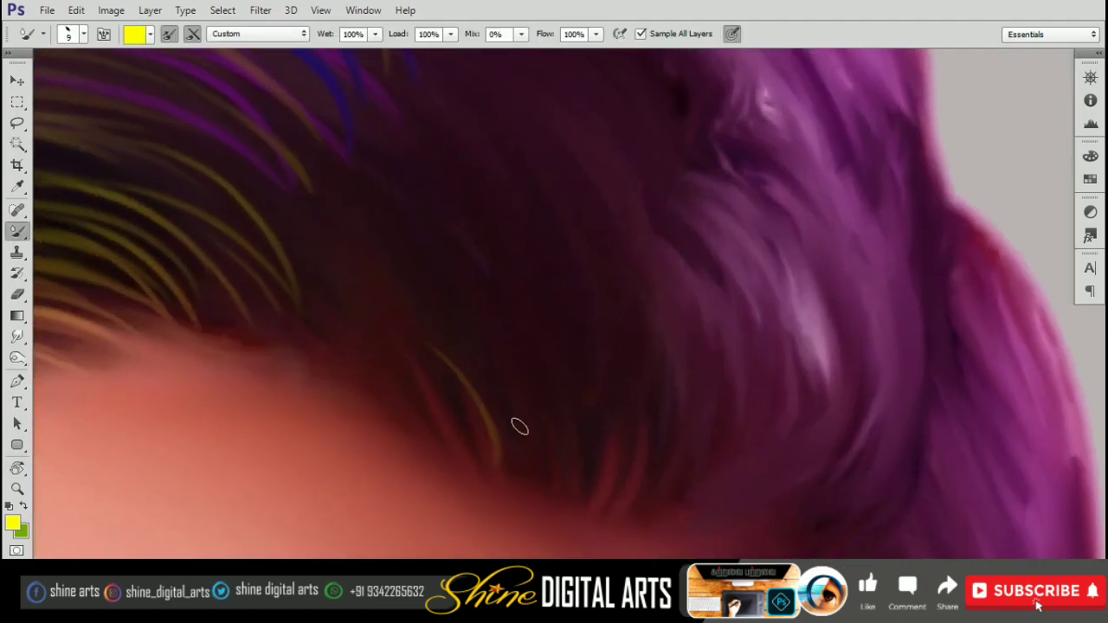
{"action": "left_click_drag", "start_coordinate": [528, 437], "coordinate": [428, 298]}
{"action": "left_click_drag", "start_coordinate": [575, 420], "coordinate": [519, 294]}
{"action": "left_click_drag", "start_coordinate": [645, 367], "coordinate": [576, 220]}
{"action": "left_click_drag", "start_coordinate": [610, 381], "coordinate": [568, 240]}
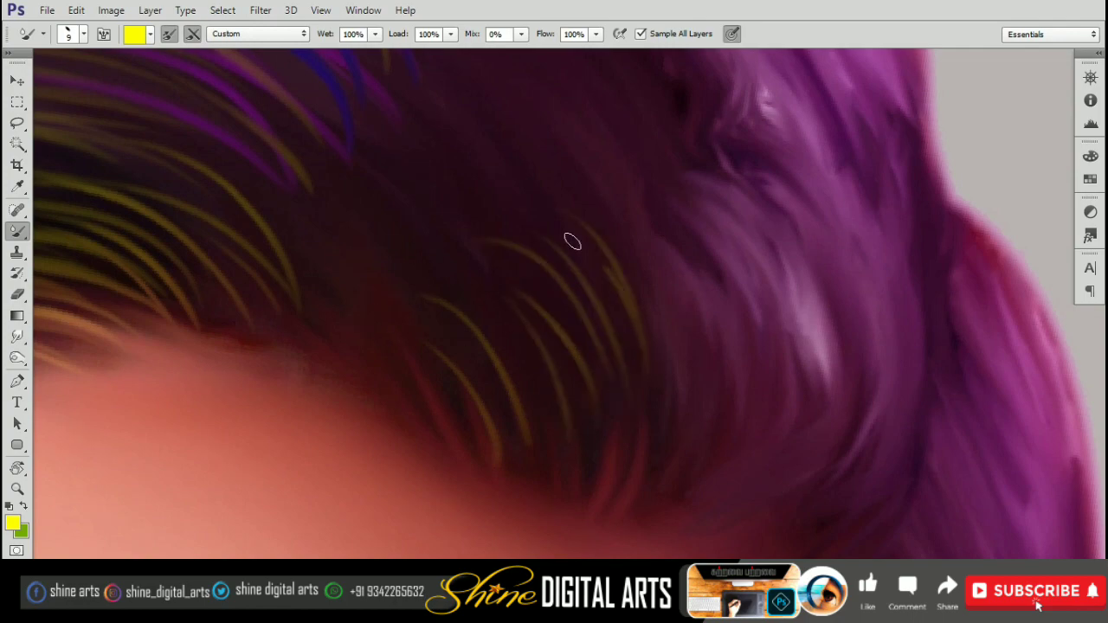
{"action": "mouse_move", "coordinate": [675, 355]}
{"action": "left_mouse_down"}
{"action": "mouse_move", "coordinate": [631, 202]}
{"action": "mouse_move", "coordinate": [618, 306]}
{"action": "mouse_move", "coordinate": [633, 310]}
{"action": "mouse_move", "coordinate": [579, 225]}
{"action": "left_mouse_up"}
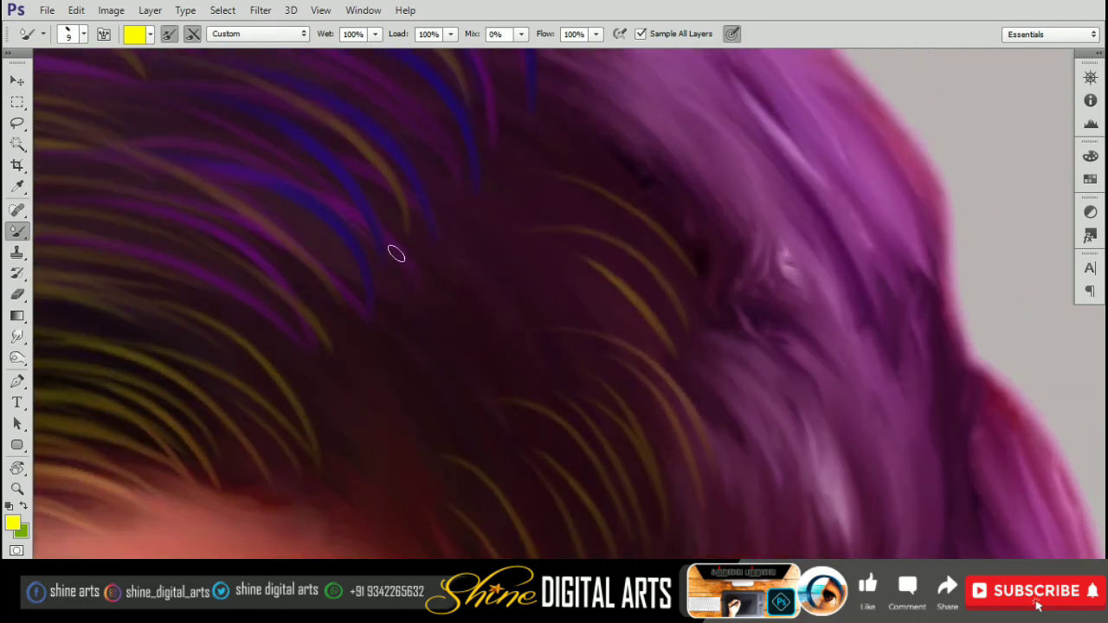
- Add yellow strands curving along the front hairline above the forehead
{"action": "left_click_drag", "start_coordinate": [666, 303], "coordinate": [606, 243]}
{"action": "left_click_drag", "start_coordinate": [666, 216], "coordinate": [519, 130]}
{"action": "left_click_drag", "start_coordinate": [450, 338], "coordinate": [539, 142]}
{"action": "mouse_move", "coordinate": [658, 364]}
{"action": "left_mouse_down"}
{"action": "mouse_move", "coordinate": [597, 309]}
{"action": "mouse_move", "coordinate": [597, 290]}
{"action": "left_mouse_up"}
{"action": "left_click_drag", "start_coordinate": [597, 355], "coordinate": [493, 281]}
{"action": "scroll", "coordinate": [524, 271], "scroll_direction": "up", "scroll_amount": 2}
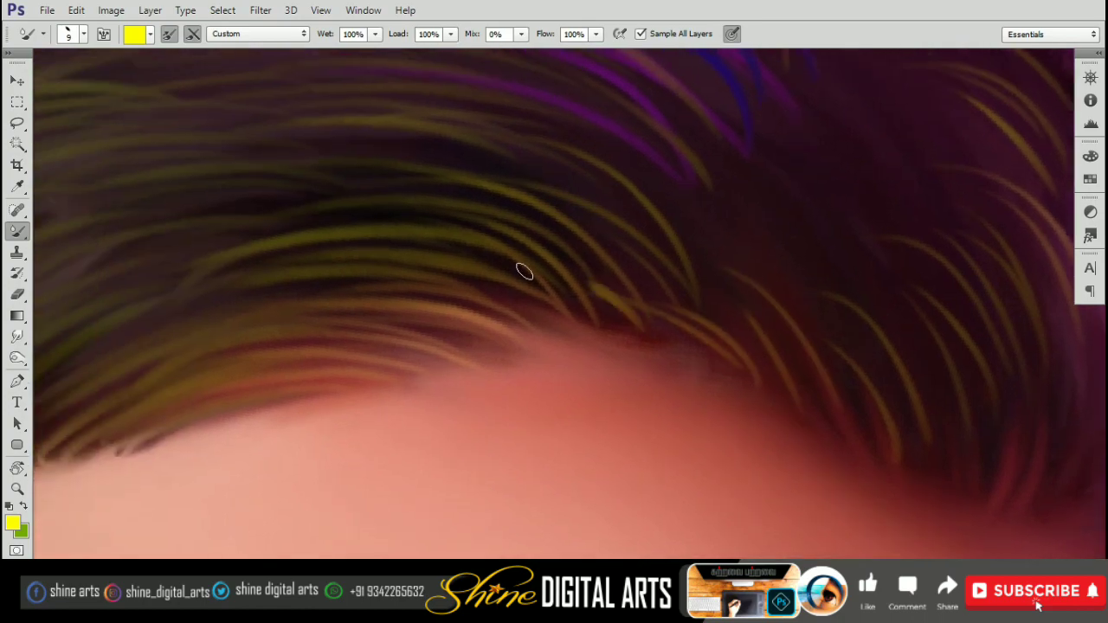
{"action": "left_click", "coordinate": [12, 523]}
- Set the painting colour to magenta and paint the first magenta hair strands
{"action": "left_click", "coordinate": [926, 186]}
{"action": "left_click", "coordinate": [1064, 139]}
{"action": "left_click_drag", "start_coordinate": [705, 359], "coordinate": [655, 277]}
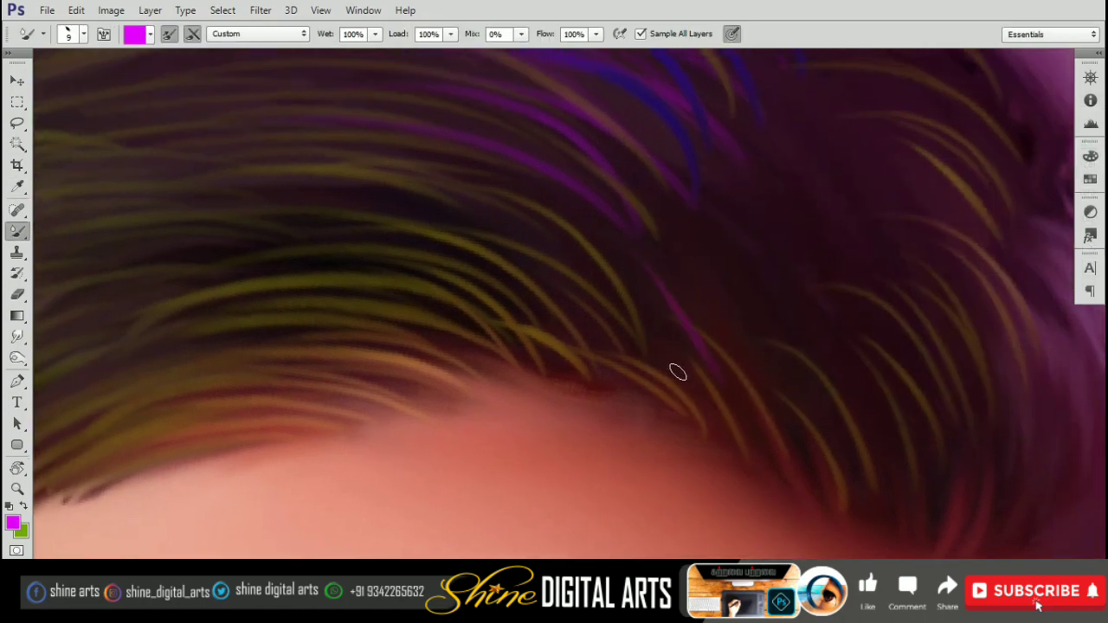
{"action": "scroll", "coordinate": [657, 363], "scroll_direction": "down", "scroll_amount": 1}
{"action": "mouse_move", "coordinate": [678, 373]}
{"action": "left_mouse_down"}
{"action": "mouse_move", "coordinate": [647, 329]}
{"action": "mouse_move", "coordinate": [664, 336]}
{"action": "left_mouse_up"}
{"action": "left_click_drag", "start_coordinate": [740, 342], "coordinate": [610, 223]}
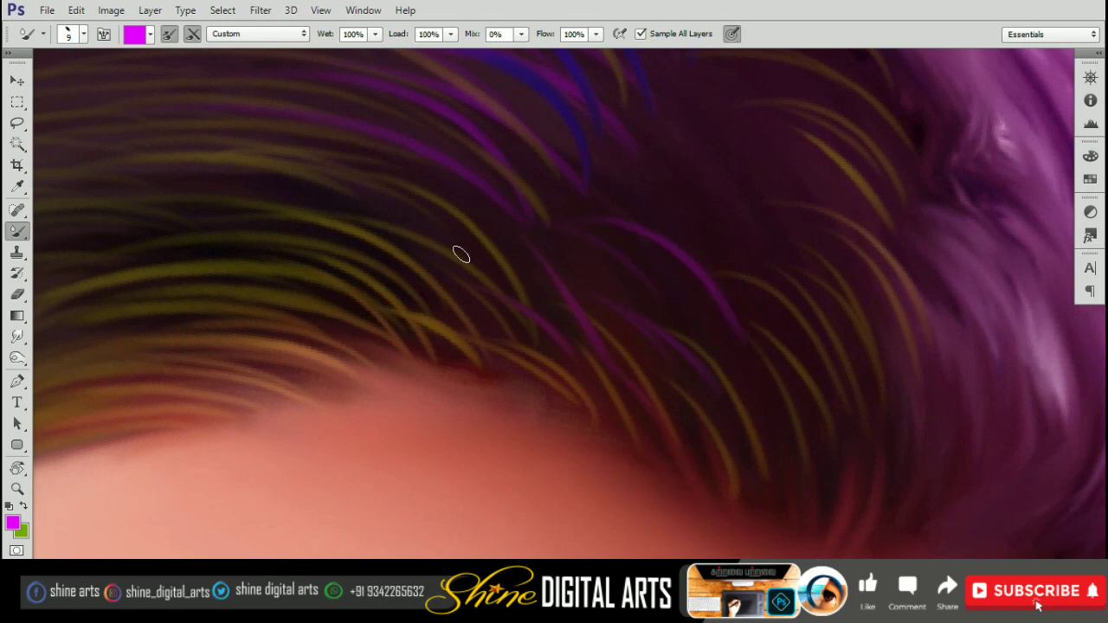
- Paint magenta strands across the dark hair
{"action": "scroll", "coordinate": [614, 373], "scroll_direction": "up", "scroll_amount": 2}
{"action": "left_click_drag", "start_coordinate": [708, 341], "coordinate": [628, 281]}
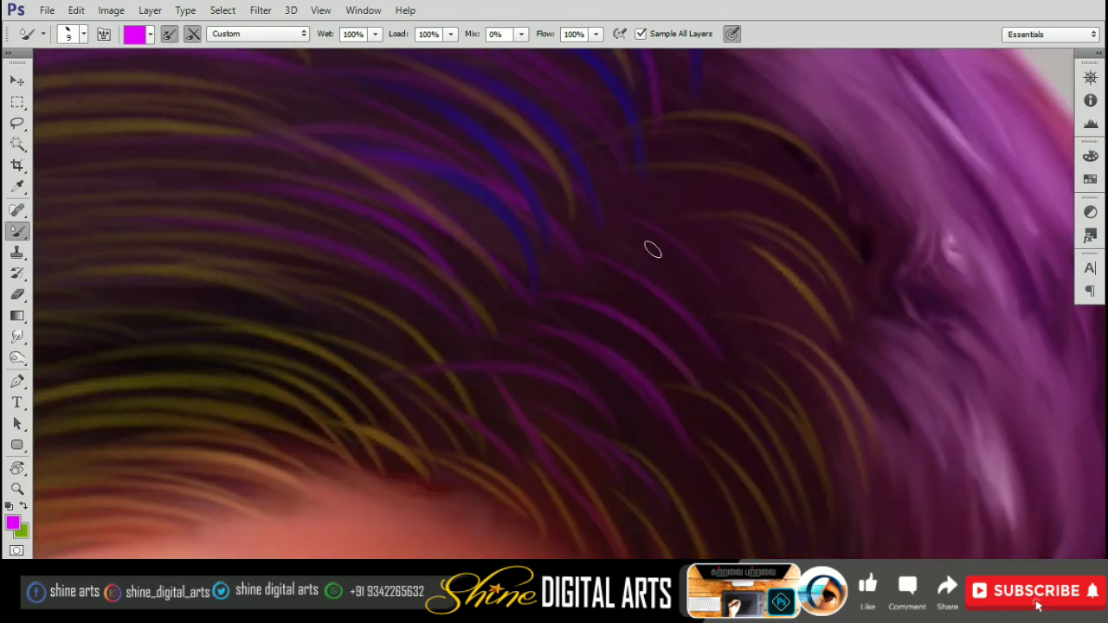
{"action": "left_click_drag", "start_coordinate": [778, 270], "coordinate": [624, 184]}
{"action": "left_click_drag", "start_coordinate": [760, 305], "coordinate": [635, 216]}
{"action": "left_click_drag", "start_coordinate": [588, 187], "coordinate": [667, 263]}
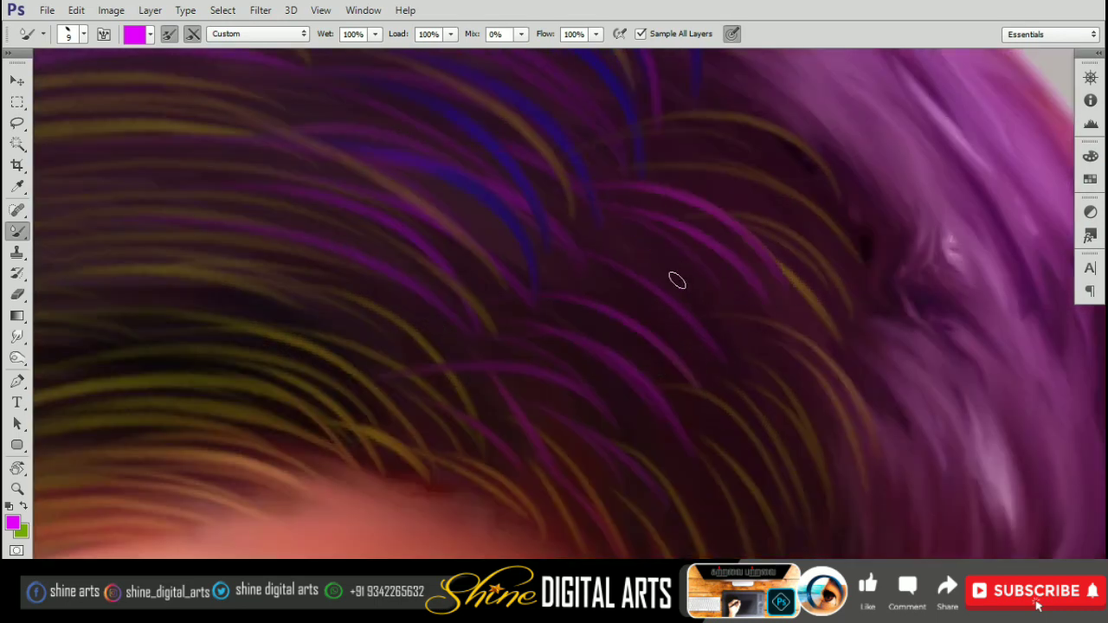
{"action": "scroll", "coordinate": [669, 285], "scroll_direction": "up", "scroll_amount": 3}
{"action": "left_click_drag", "start_coordinate": [597, 336], "coordinate": [353, 288]}
- Paint magenta strands along the hairline
{"action": "scroll", "coordinate": [519, 303], "scroll_direction": "down", "scroll_amount": 3}
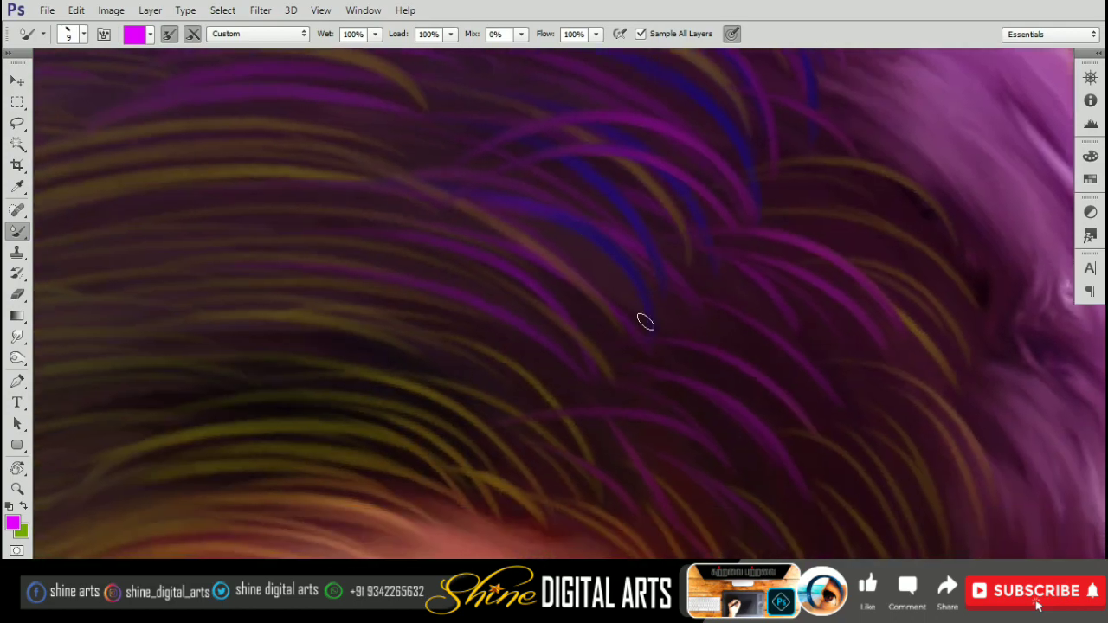
{"action": "scroll", "coordinate": [576, 312], "scroll_direction": "down", "scroll_amount": 3}
{"action": "scroll", "coordinate": [581, 422], "scroll_direction": "down", "scroll_amount": 2}
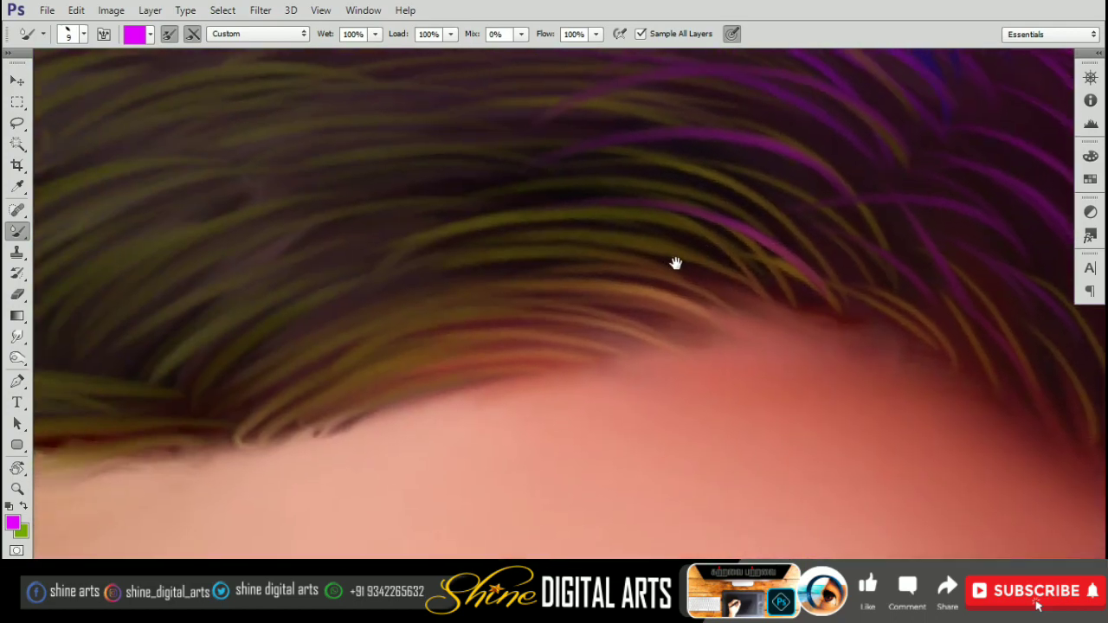
{"action": "left_click_drag", "start_coordinate": [753, 260], "coordinate": [531, 188]}
{"action": "scroll", "coordinate": [531, 188], "scroll_direction": "up", "scroll_amount": 2}
{"action": "left_click_drag", "start_coordinate": [474, 300], "coordinate": [669, 300]}
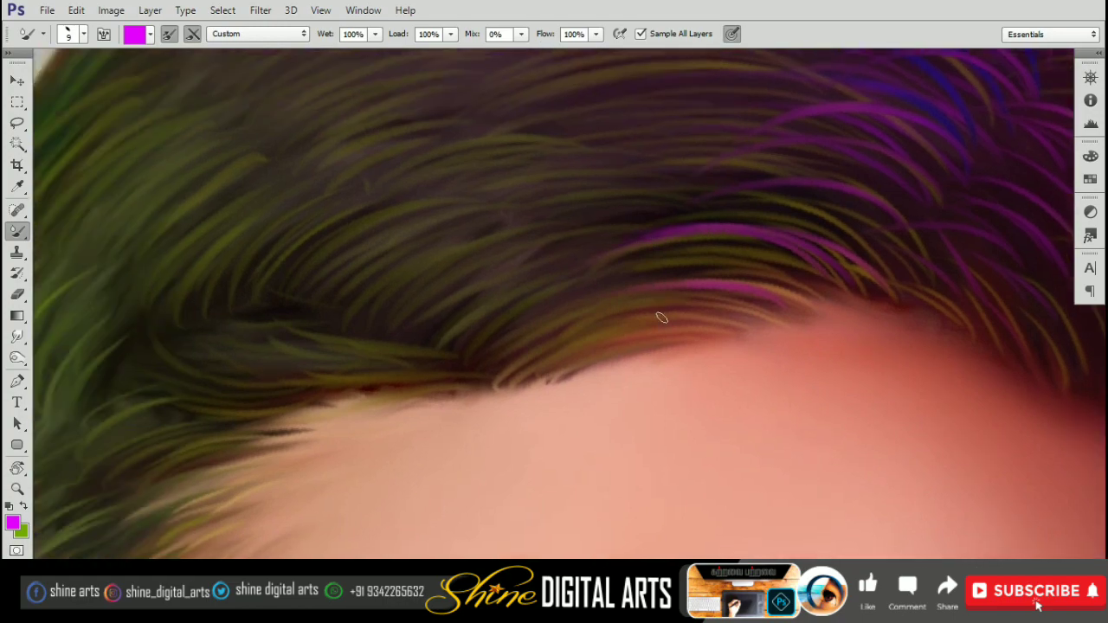
- Add a curving magenta strand and more strands near the hairline
{"action": "scroll", "coordinate": [536, 198], "scroll_direction": "up", "scroll_amount": 3}
{"action": "scroll", "coordinate": [632, 346], "scroll_direction": "up", "scroll_amount": 1}
{"action": "left_click_drag", "start_coordinate": [633, 346], "coordinate": [543, 244]}
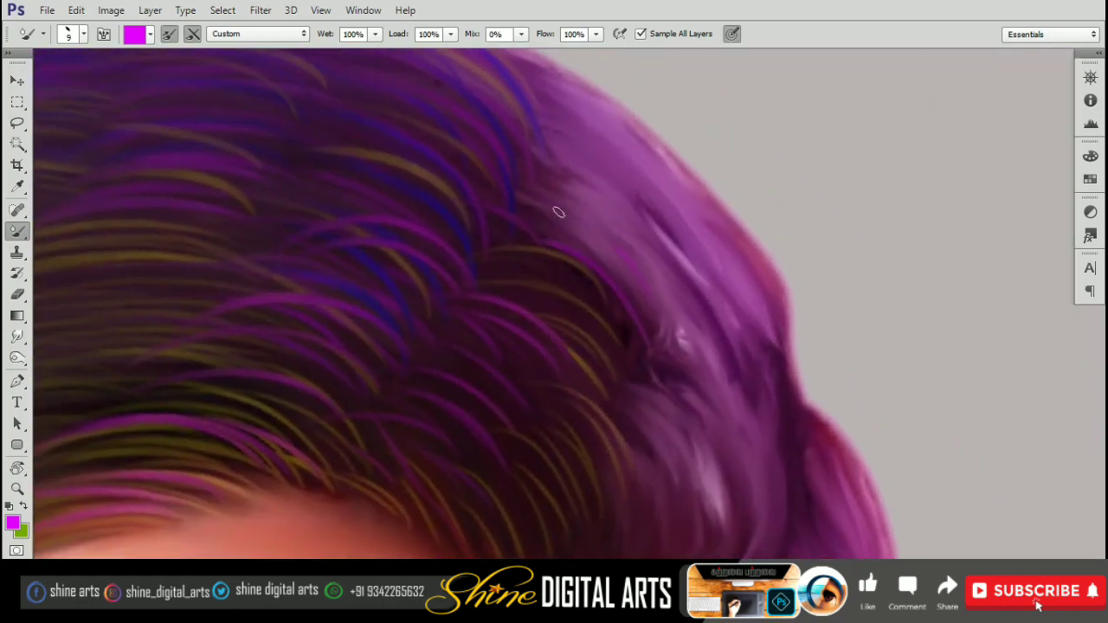
{"action": "left_click_drag", "start_coordinate": [638, 274], "coordinate": [529, 199]}
{"action": "left_click_drag", "start_coordinate": [658, 227], "coordinate": [506, 173]}
- Paint light and bright magenta strands up the hair's right side and edge
{"action": "scroll", "coordinate": [611, 237], "scroll_direction": "up", "scroll_amount": 3}
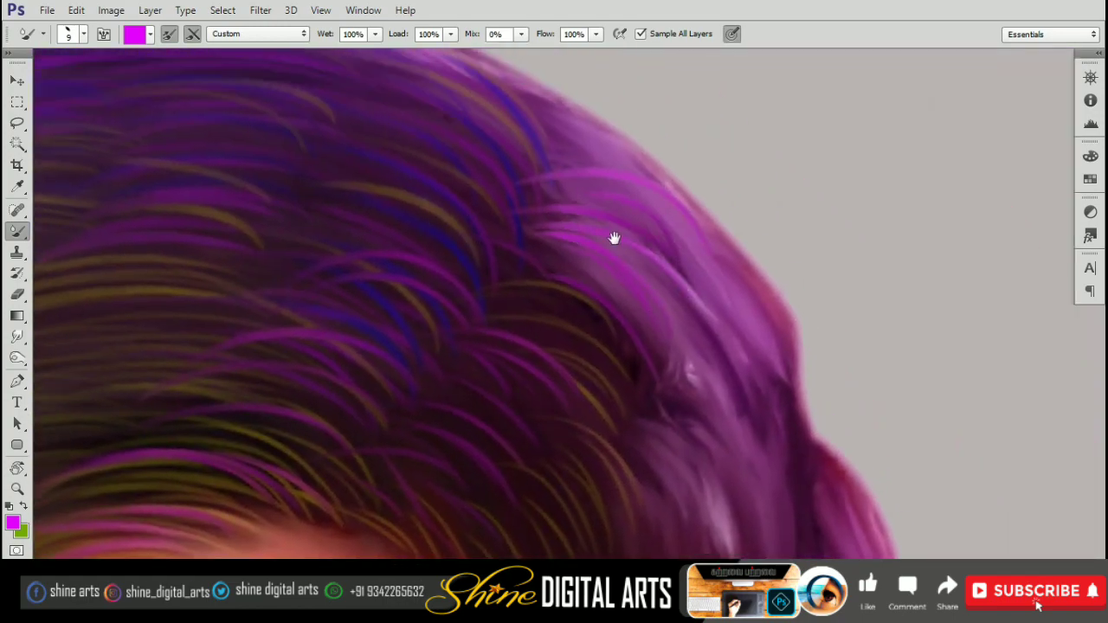
{"action": "scroll", "coordinate": [529, 179], "scroll_direction": "down", "scroll_amount": 3}
{"action": "scroll", "coordinate": [588, 217], "scroll_direction": "down", "scroll_amount": 1}
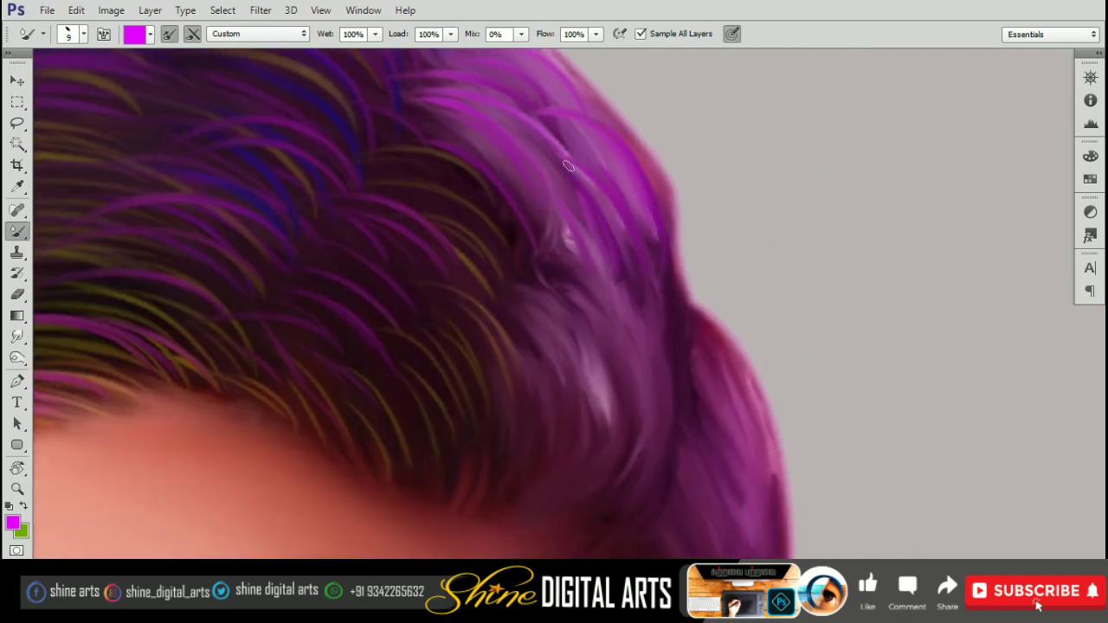
{"action": "scroll", "coordinate": [532, 225], "scroll_direction": "down", "scroll_amount": 5}
{"action": "left_click_drag", "start_coordinate": [504, 336], "coordinate": [483, 256]}
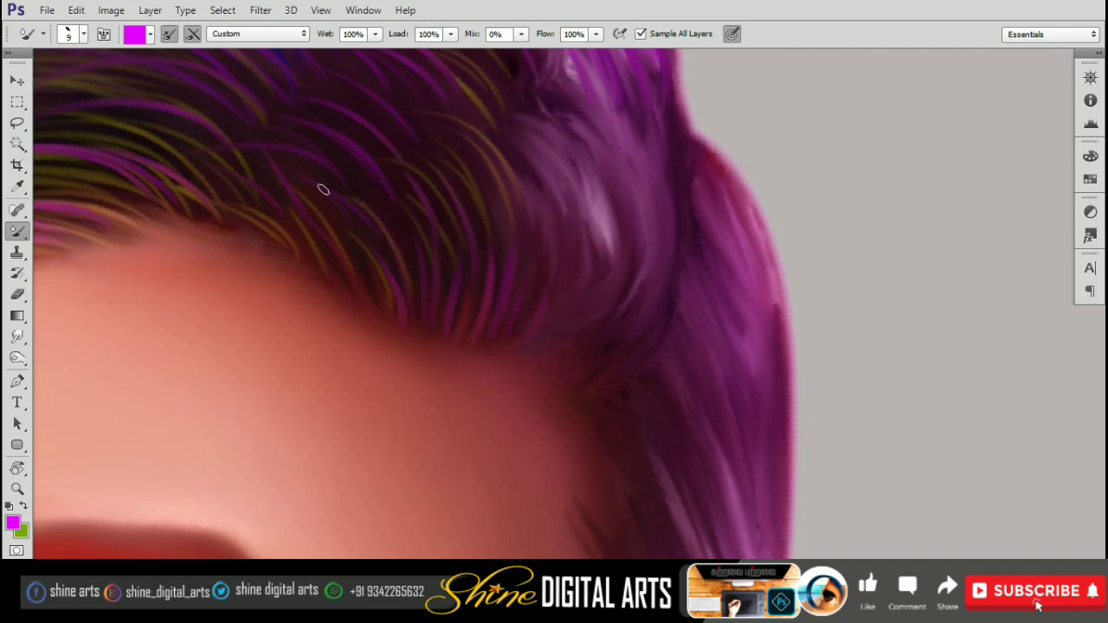
{"action": "left_click_drag", "start_coordinate": [493, 246], "coordinate": [441, 142]}
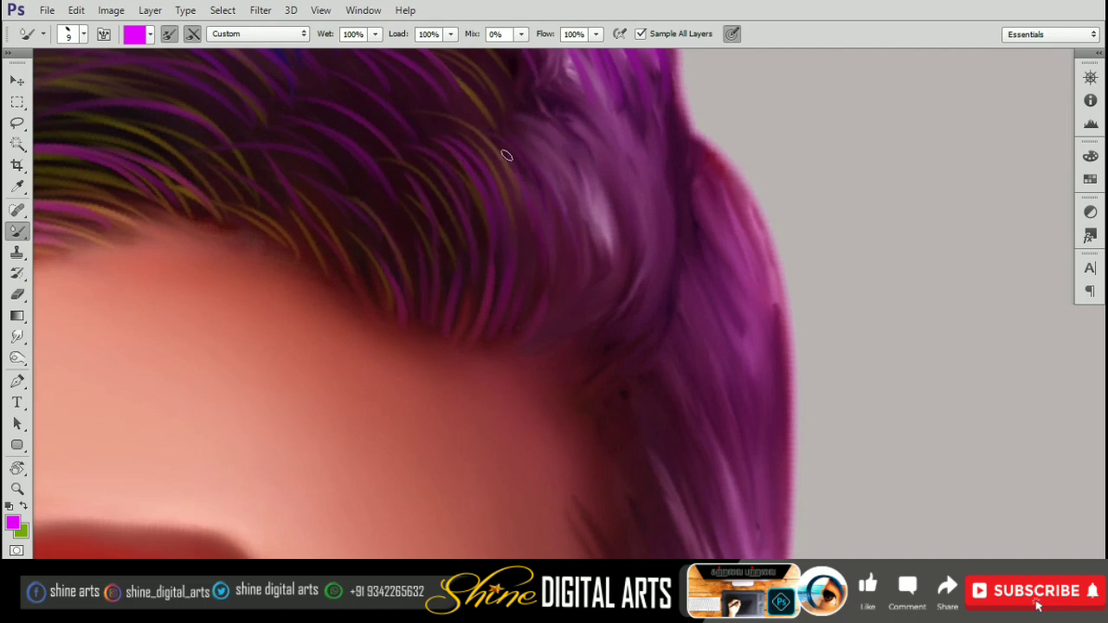
{"action": "left_click_drag", "start_coordinate": [603, 282], "coordinate": [619, 204]}
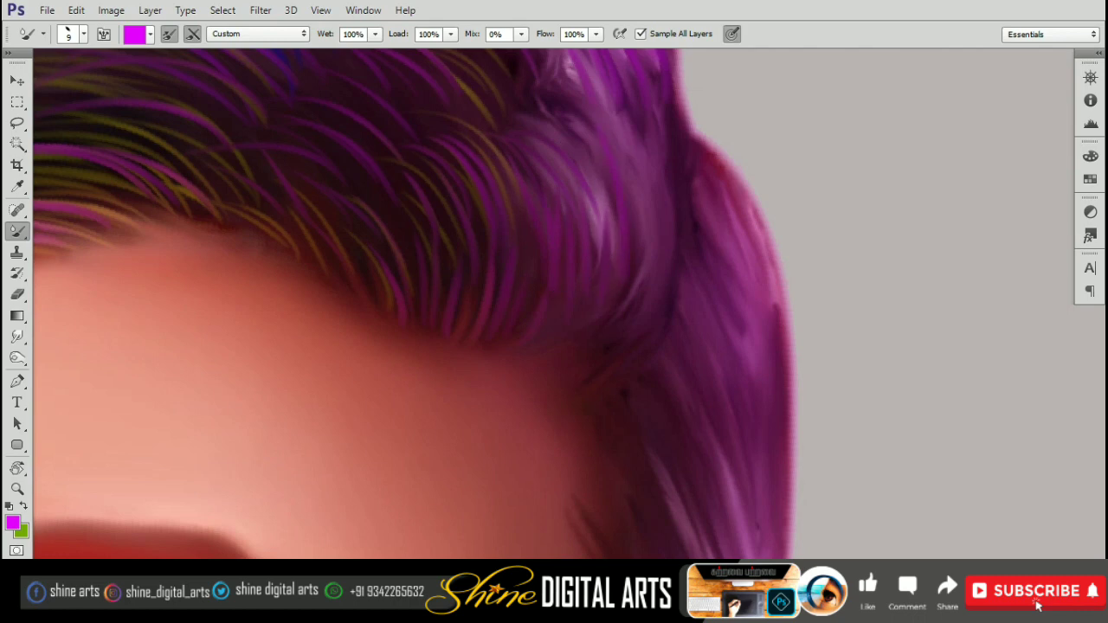
{"action": "left_click_drag", "start_coordinate": [666, 251], "coordinate": [676, 149]}
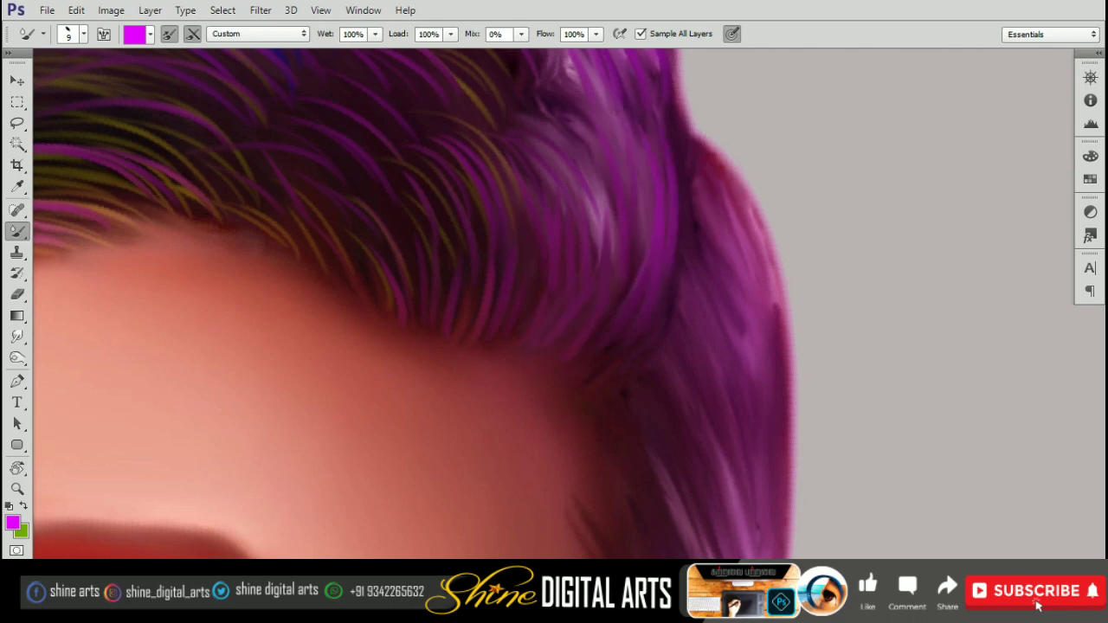
- Pan across the hair and paint light and darker purple strands down its right side
{"action": "left_click_drag", "start_coordinate": [564, 166], "coordinate": [618, 216]}
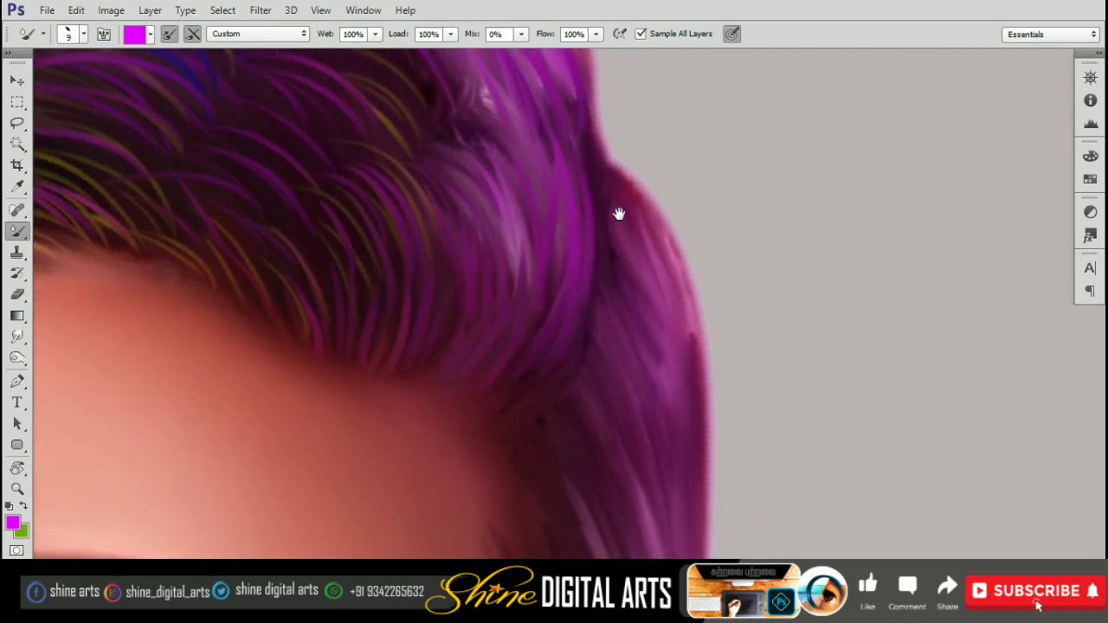
{"action": "mouse_move", "coordinate": [599, 177]}
{"action": "left_mouse_down"}
{"action": "mouse_move", "coordinate": [585, 234]}
{"action": "mouse_move", "coordinate": [513, 210]}
{"action": "mouse_move", "coordinate": [484, 322]}
{"action": "left_mouse_up"}
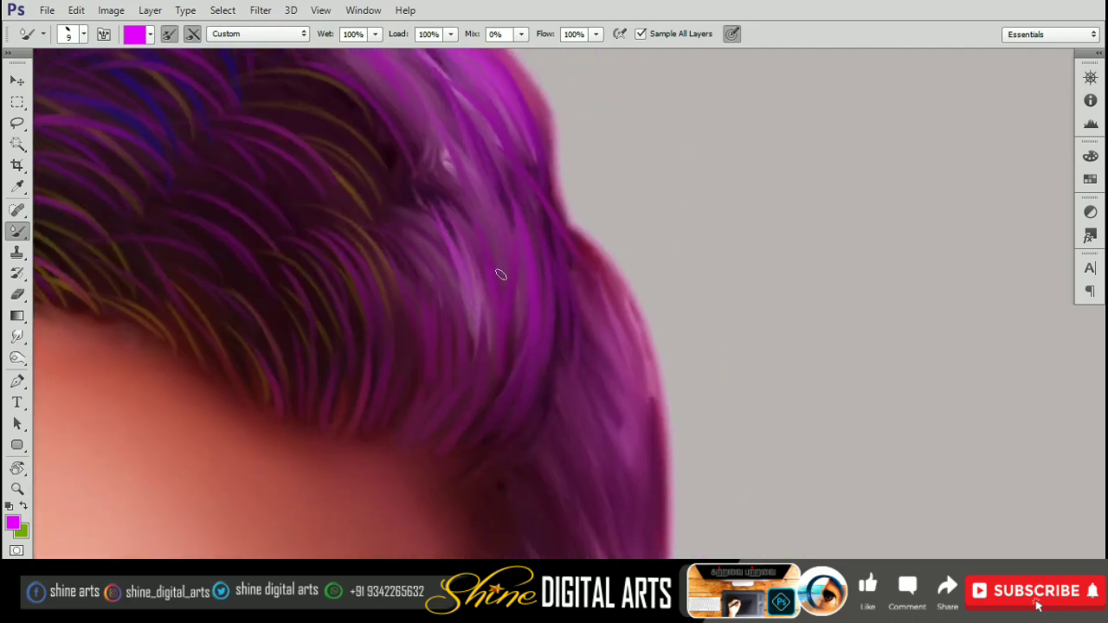
{"action": "scroll", "coordinate": [398, 202], "scroll_direction": "down", "scroll_amount": 3}
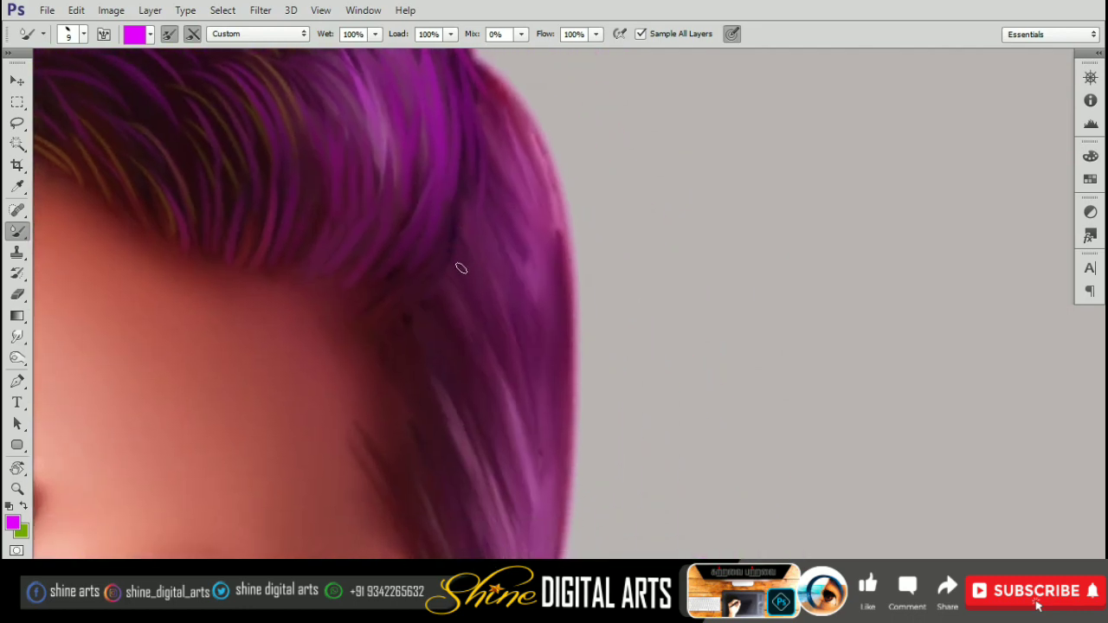
{"action": "scroll", "coordinate": [412, 394], "scroll_direction": "down", "scroll_amount": 2}
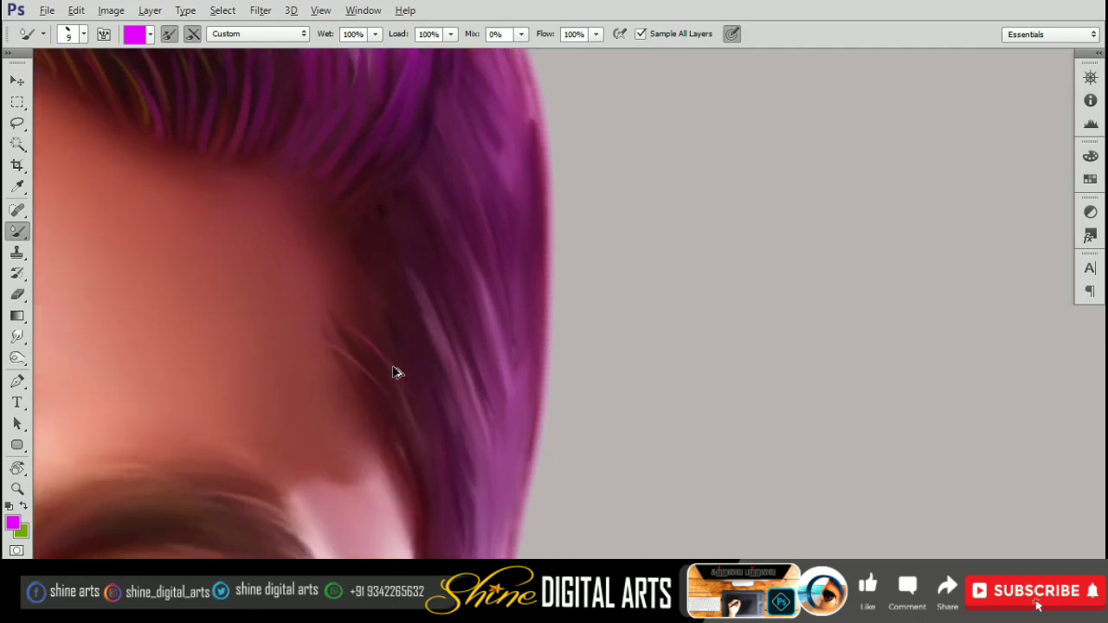
{"action": "left_click_drag", "start_coordinate": [432, 424], "coordinate": [360, 199]}
{"action": "scroll", "coordinate": [330, 285], "scroll_direction": "down", "scroll_amount": 2}
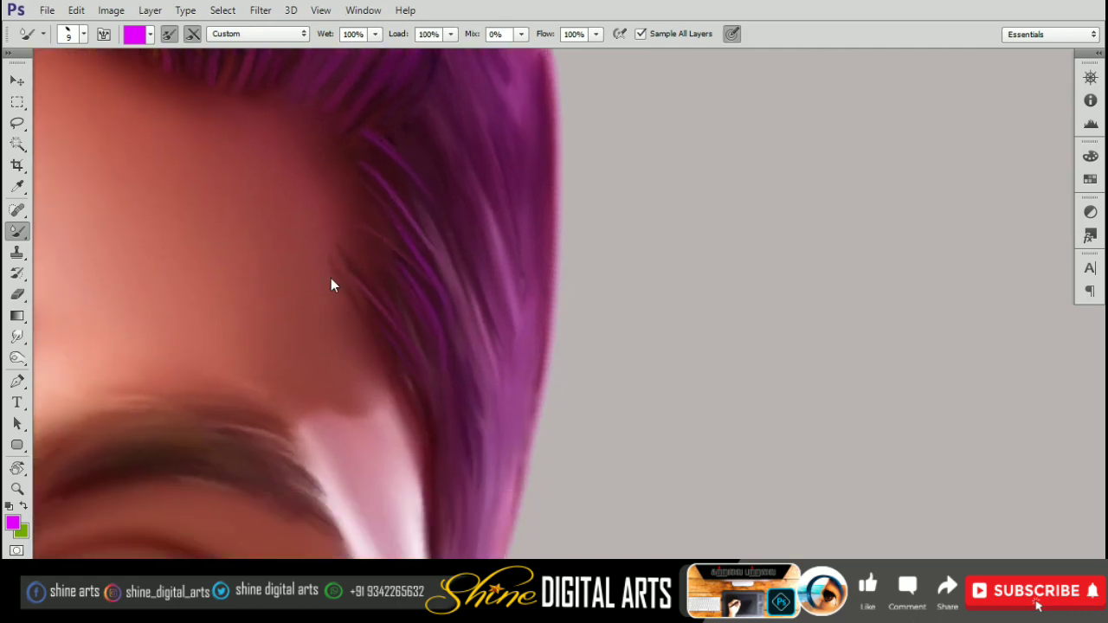
{"action": "scroll", "coordinate": [408, 300], "scroll_direction": "down", "scroll_amount": 2}
{"action": "left_click_drag", "start_coordinate": [437, 486], "coordinate": [443, 325]}
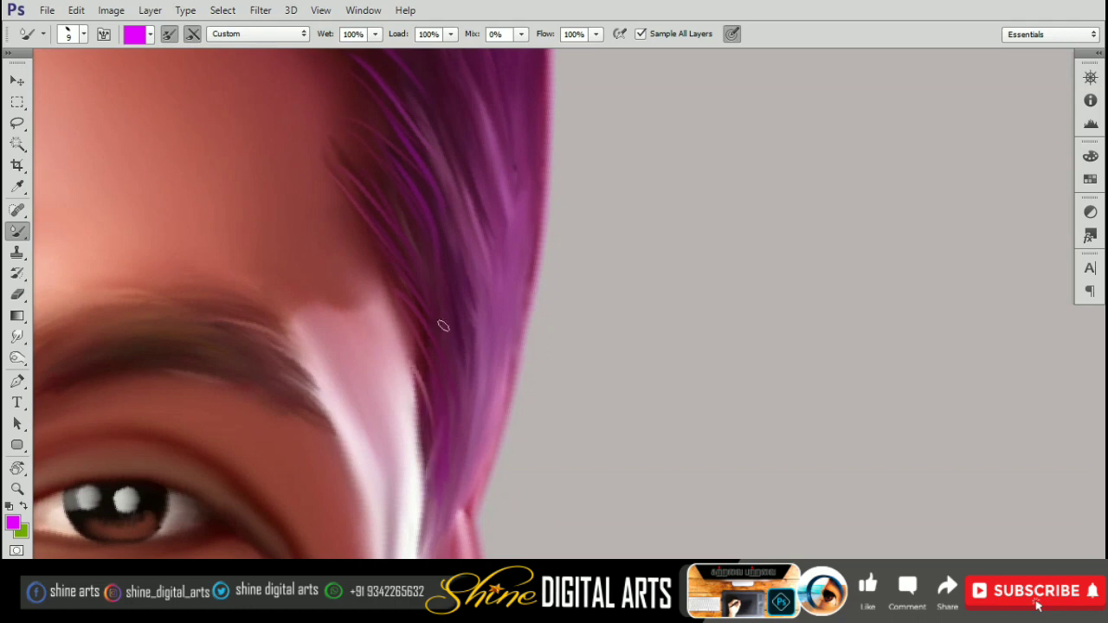
{"action": "left_click_drag", "start_coordinate": [472, 445], "coordinate": [491, 308]}
- Switch to blue and paint blue-purple strands on the hair's right side
{"action": "left_click", "coordinate": [13, 523]}
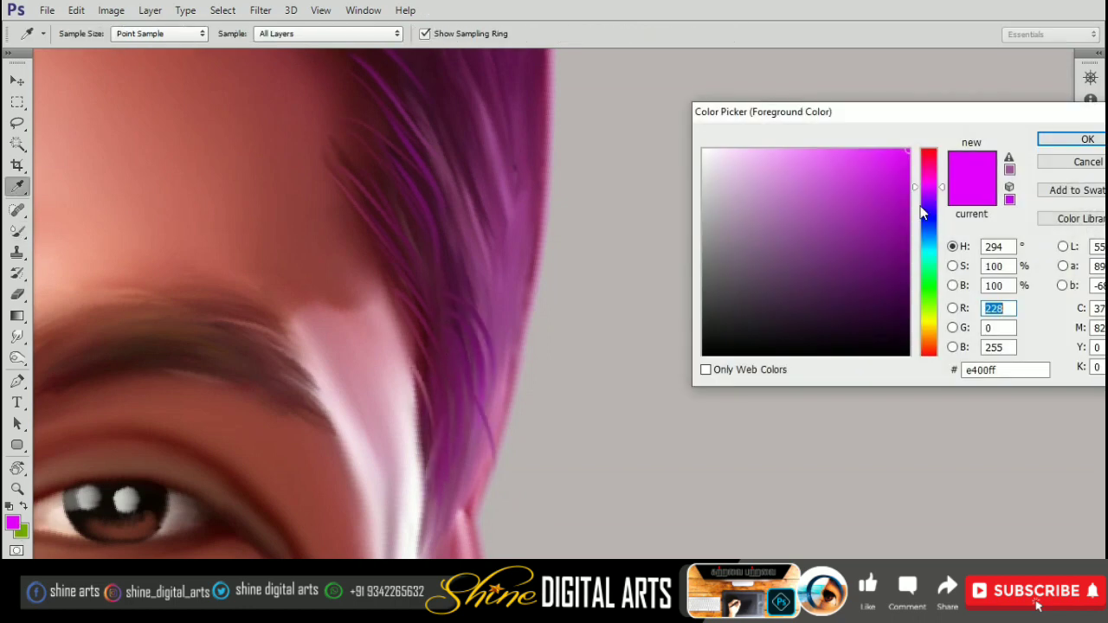
{"action": "left_click", "coordinate": [926, 220]}
{"action": "left_click", "coordinate": [1068, 141]}
{"action": "mouse_move", "coordinate": [452, 270]}
{"action": "left_mouse_down"}
{"action": "mouse_move", "coordinate": [500, 344]}
{"action": "mouse_move", "coordinate": [469, 454]}
{"action": "left_mouse_up"}
{"action": "left_click_drag", "start_coordinate": [441, 160], "coordinate": [424, 307]}
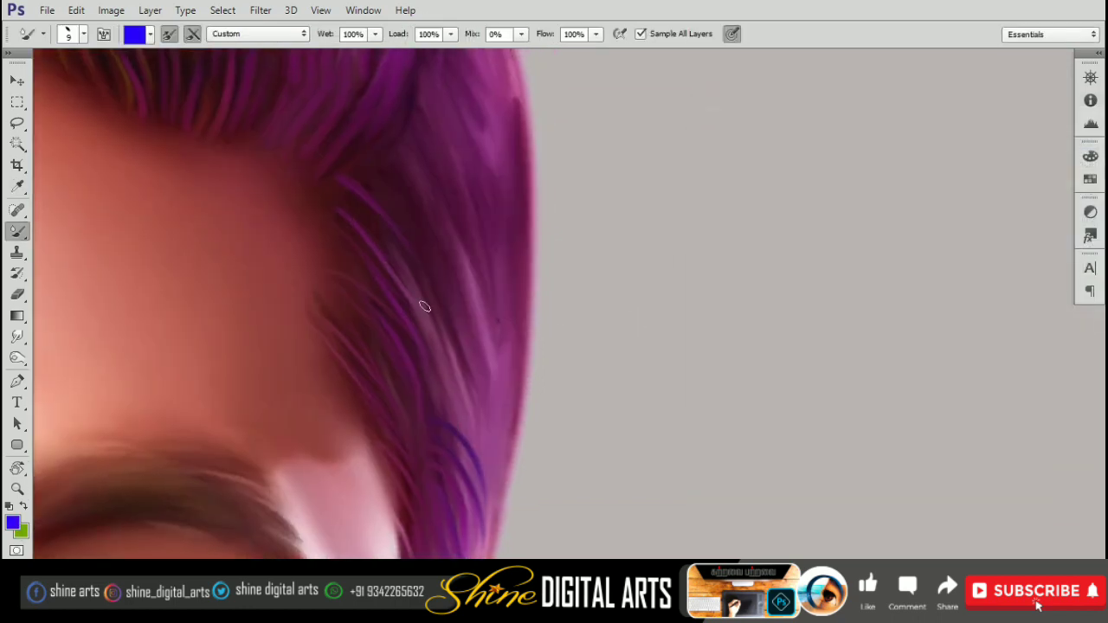
{"action": "mouse_move", "coordinate": [454, 543]}
{"action": "left_mouse_down"}
{"action": "mouse_move", "coordinate": [471, 459]}
{"action": "mouse_move", "coordinate": [451, 346]}
{"action": "left_mouse_up"}
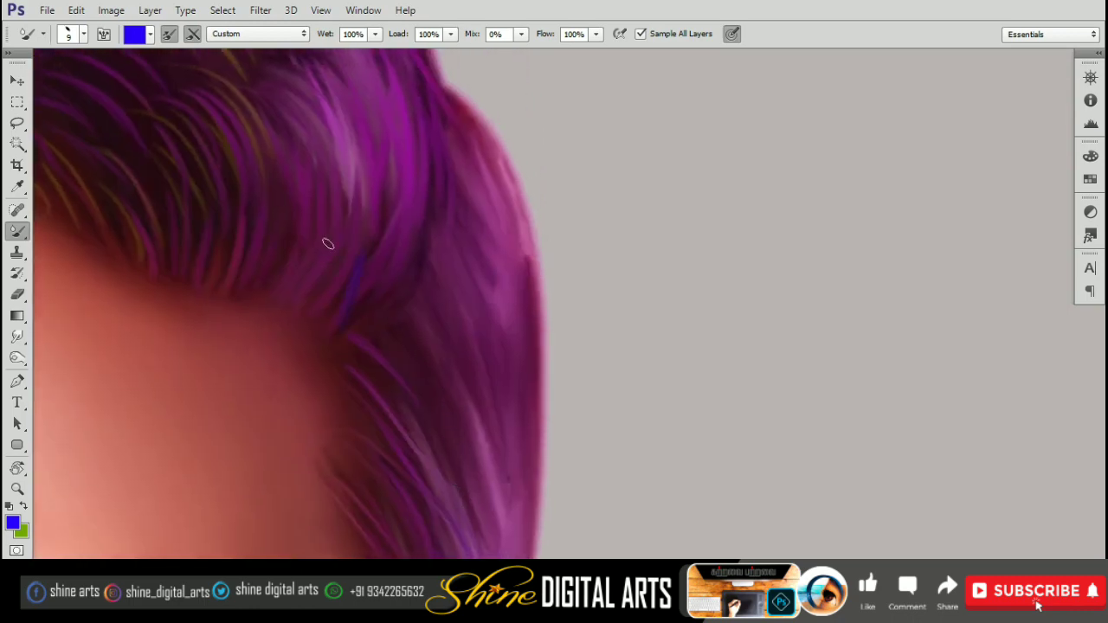
- Pan the view over the upper hair to the right edge and forehead
{"action": "scroll", "coordinate": [328, 244], "scroll_direction": "up", "scroll_amount": 2}
{"action": "scroll", "coordinate": [324, 307], "scroll_direction": "up", "scroll_amount": 2}
{"action": "left_click_drag", "start_coordinate": [347, 161], "coordinate": [397, 304]}
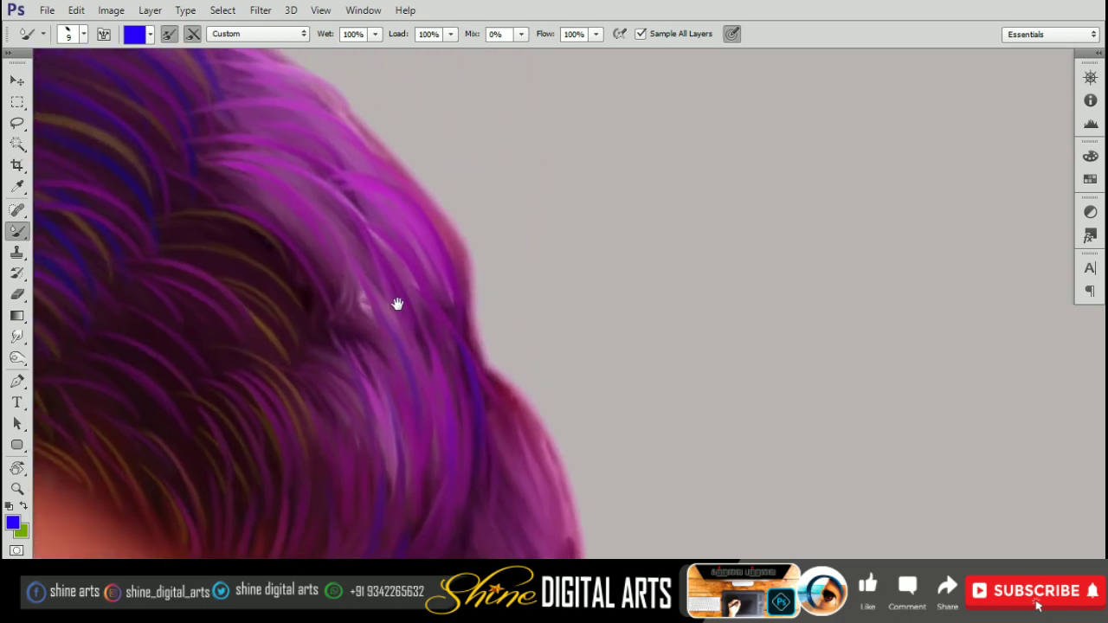
{"action": "mouse_move", "coordinate": [228, 166]}
{"action": "left_mouse_down"}
{"action": "mouse_move", "coordinate": [334, 257]}
{"action": "mouse_move", "coordinate": [455, 250]}
{"action": "left_mouse_up"}
{"action": "left_click_drag", "start_coordinate": [536, 353], "coordinate": [407, 228]}
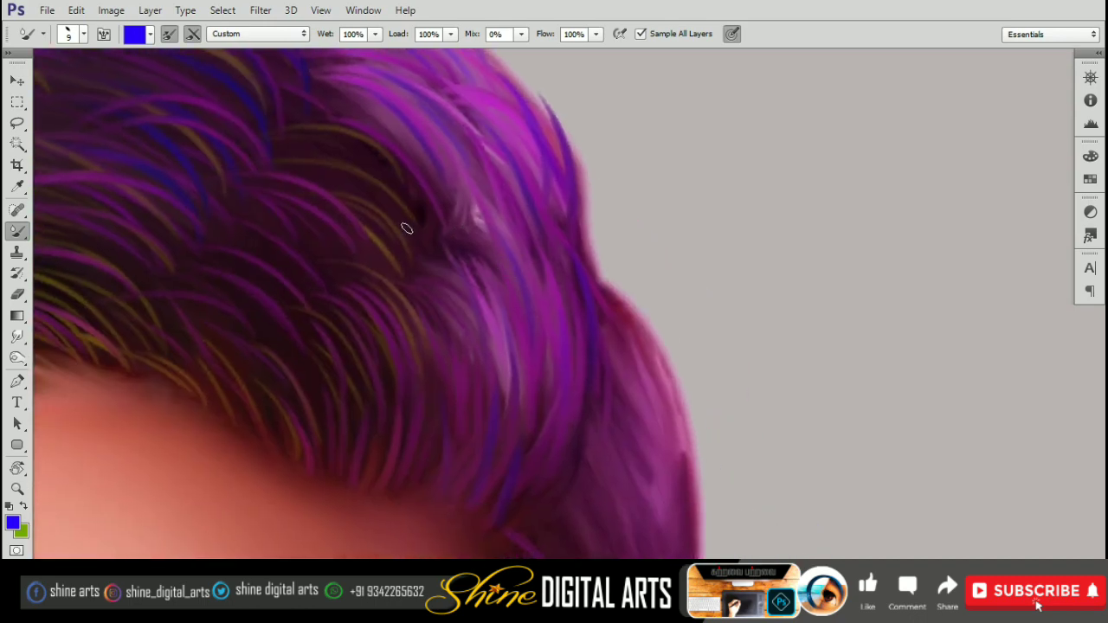
{"action": "left_click_drag", "start_coordinate": [491, 251], "coordinate": [317, 70]}
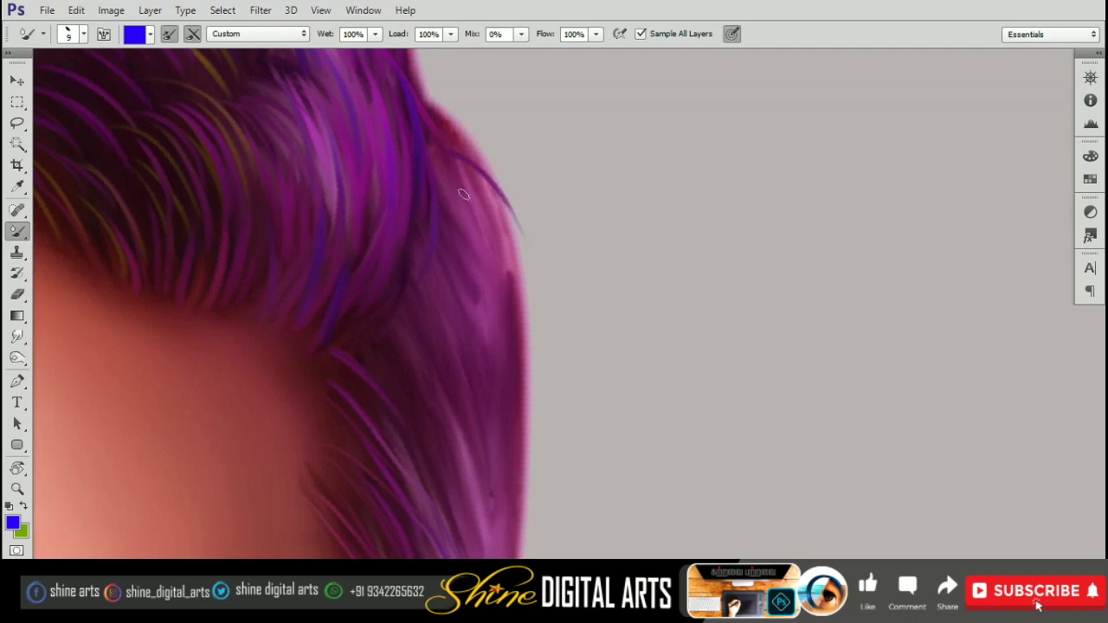
- Blend the blue strands into the surrounding hair along its edge
{"action": "left_click_drag", "start_coordinate": [462, 194], "coordinate": [480, 316]}
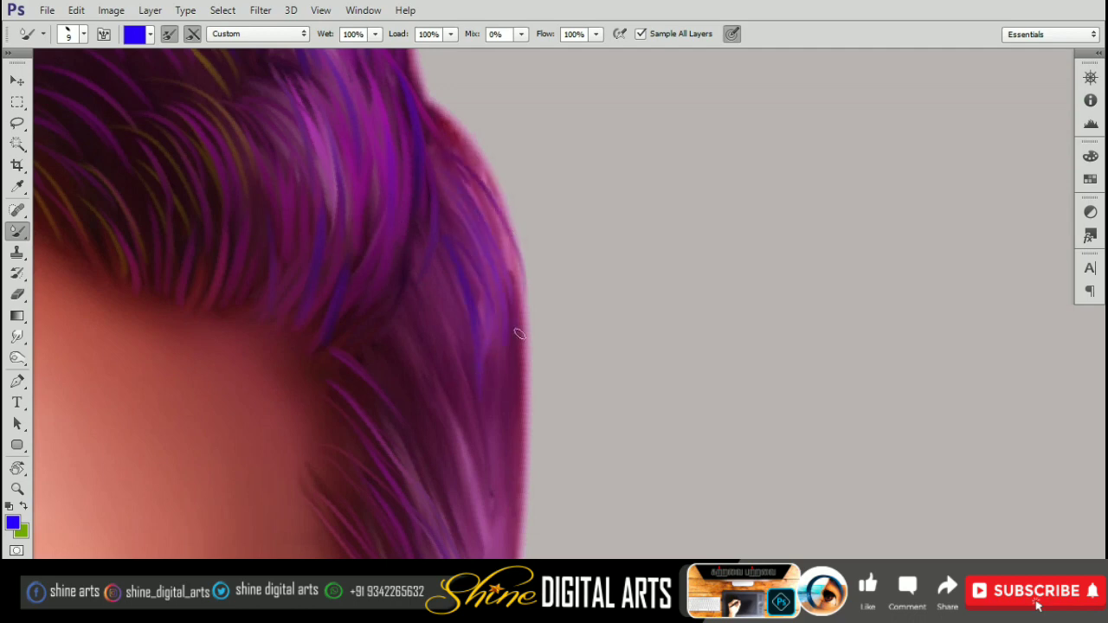
{"action": "scroll", "coordinate": [373, 384], "scroll_direction": "down", "scroll_amount": 3}
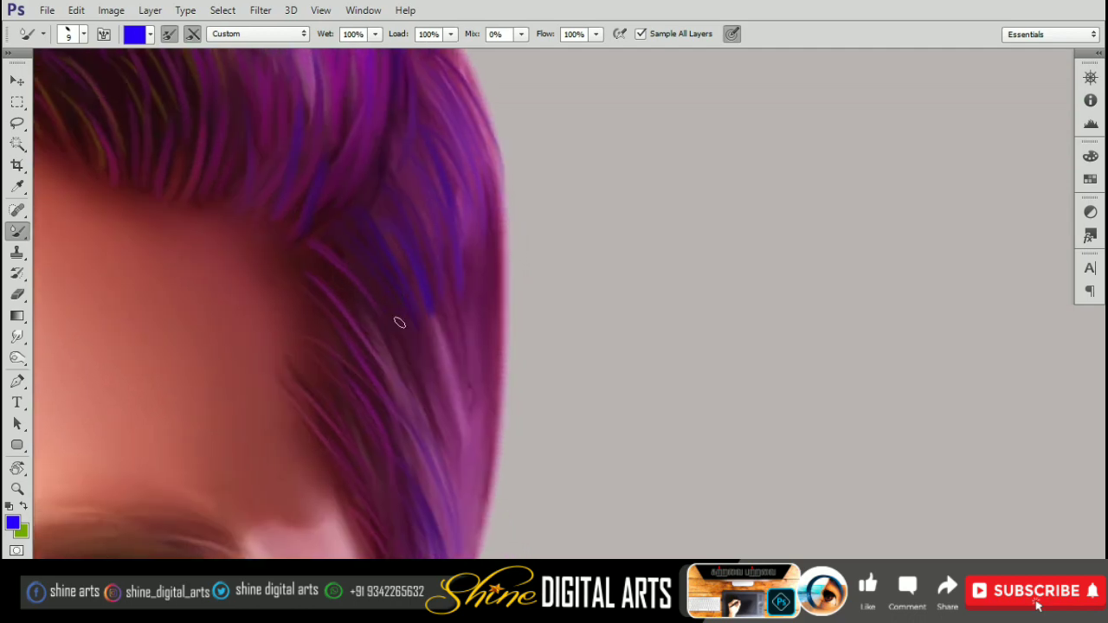
{"action": "left_click_drag", "start_coordinate": [489, 394], "coordinate": [502, 229]}
- Change the painting colour to magenta, then to yellow
{"action": "left_click", "coordinate": [13, 523]}
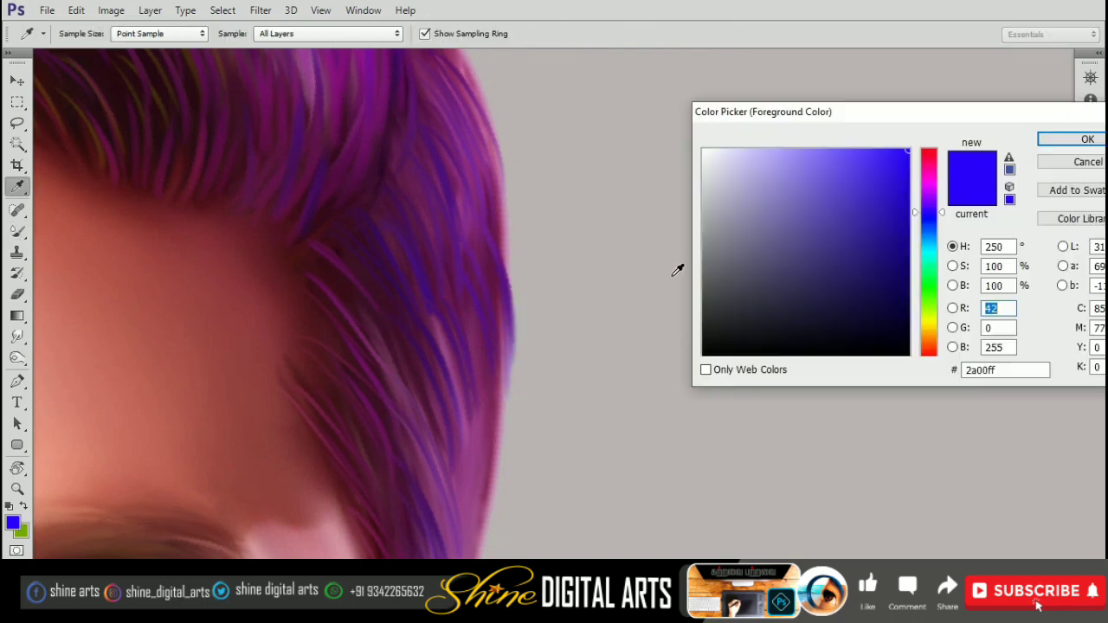
{"action": "left_click", "coordinate": [929, 179]}
{"action": "left_click", "coordinate": [1060, 140]}
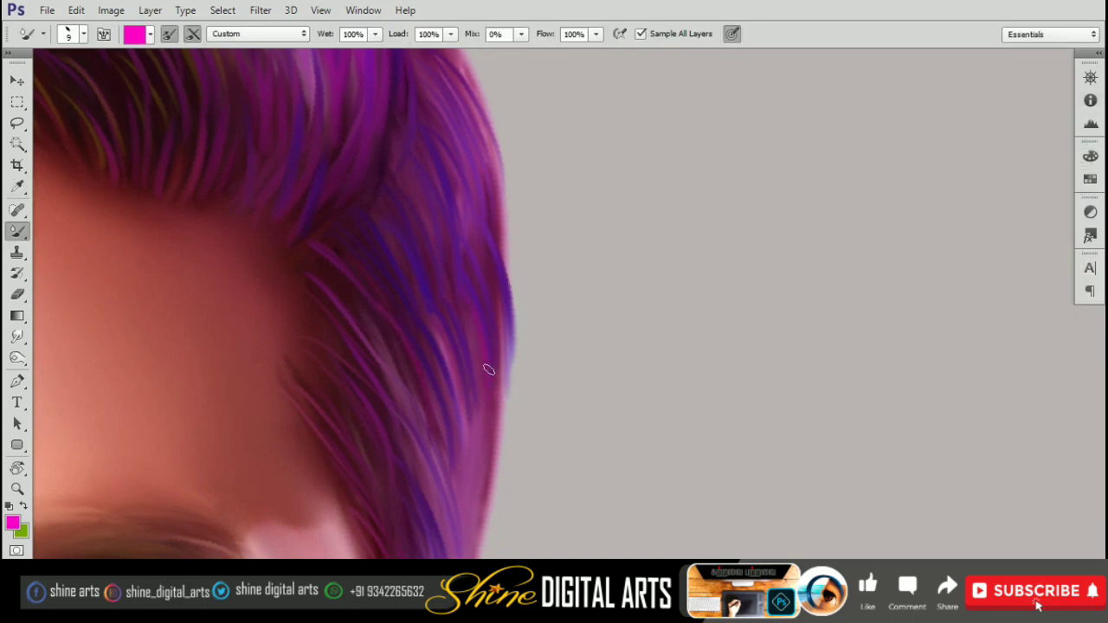
{"action": "scroll", "coordinate": [452, 456], "scroll_direction": "down", "scroll_amount": 3}
{"action": "left_click", "coordinate": [13, 523]}
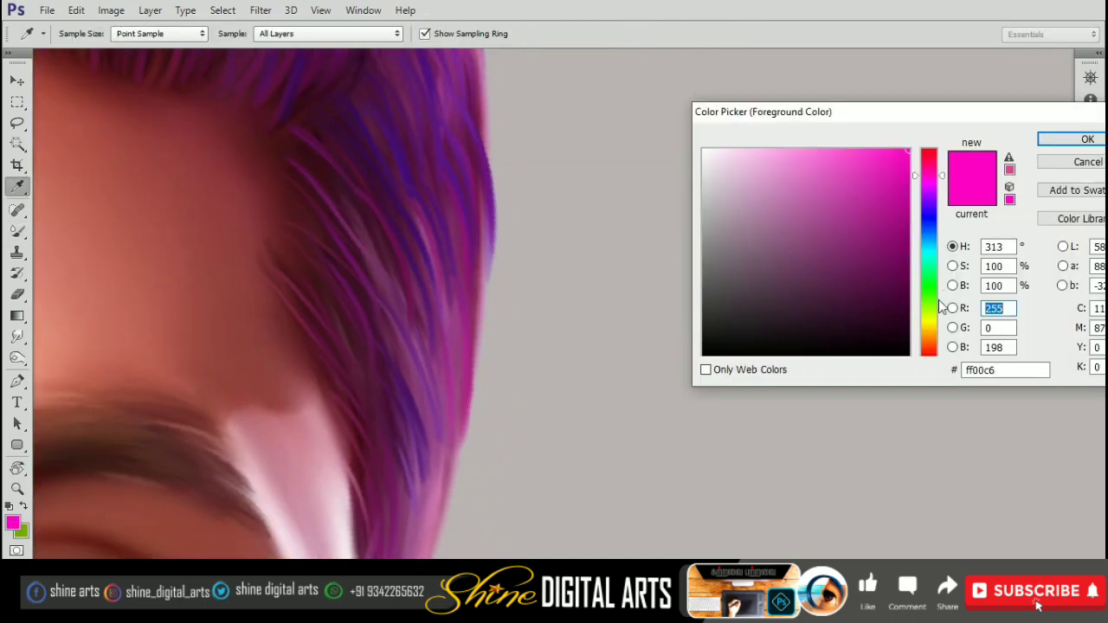
{"action": "left_click", "coordinate": [939, 327]}
{"action": "left_click", "coordinate": [1066, 139]}
- Paint faint yellow highlight strokes along the right and upper edges of the hair
{"action": "scroll", "coordinate": [313, 307], "scroll_direction": "up", "scroll_amount": 1}
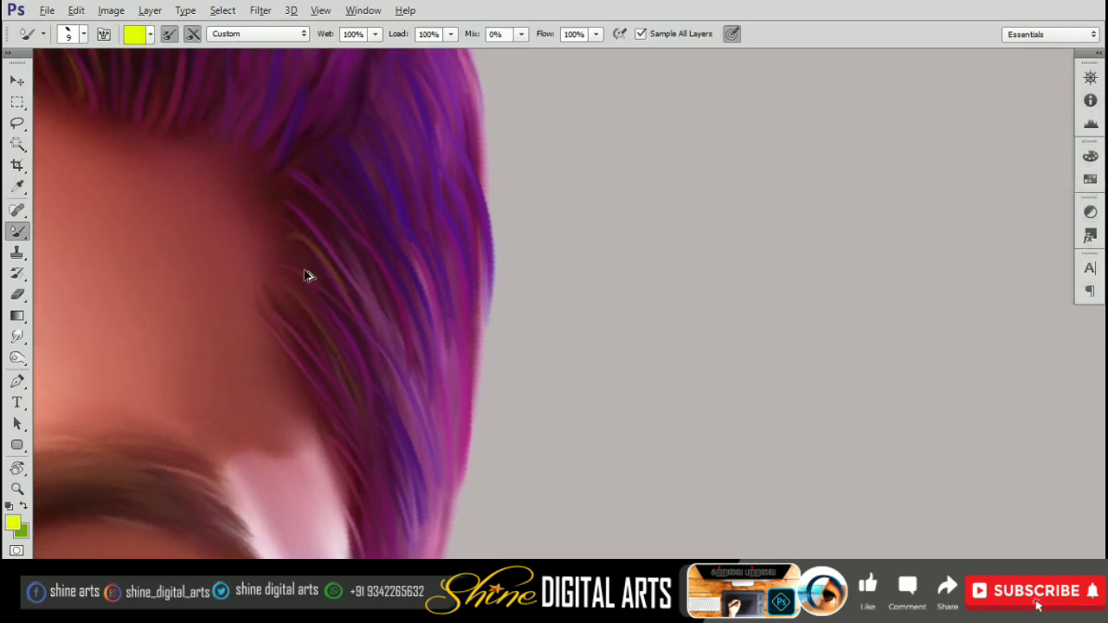
{"action": "scroll", "coordinate": [325, 284], "scroll_direction": "up", "scroll_amount": 1}
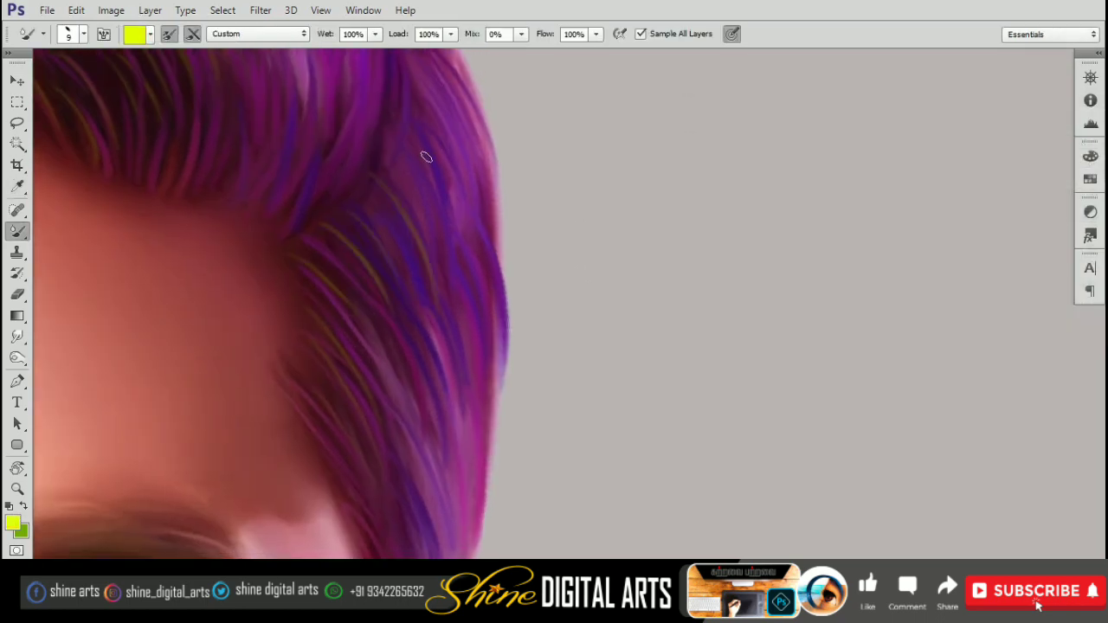
{"action": "scroll", "coordinate": [480, 292], "scroll_direction": "down", "scroll_amount": 3}
{"action": "mouse_move", "coordinate": [425, 153]}
{"action": "left_mouse_down"}
{"action": "mouse_move", "coordinate": [446, 372]}
{"action": "mouse_move", "coordinate": [439, 93]}
{"action": "left_mouse_up"}
{"action": "scroll", "coordinate": [416, 286], "scroll_direction": "down", "scroll_amount": 1}
{"action": "scroll", "coordinate": [391, 370], "scroll_direction": "up", "scroll_amount": 3}
{"action": "scroll", "coordinate": [439, 93], "scroll_direction": "up", "scroll_amount": 2}
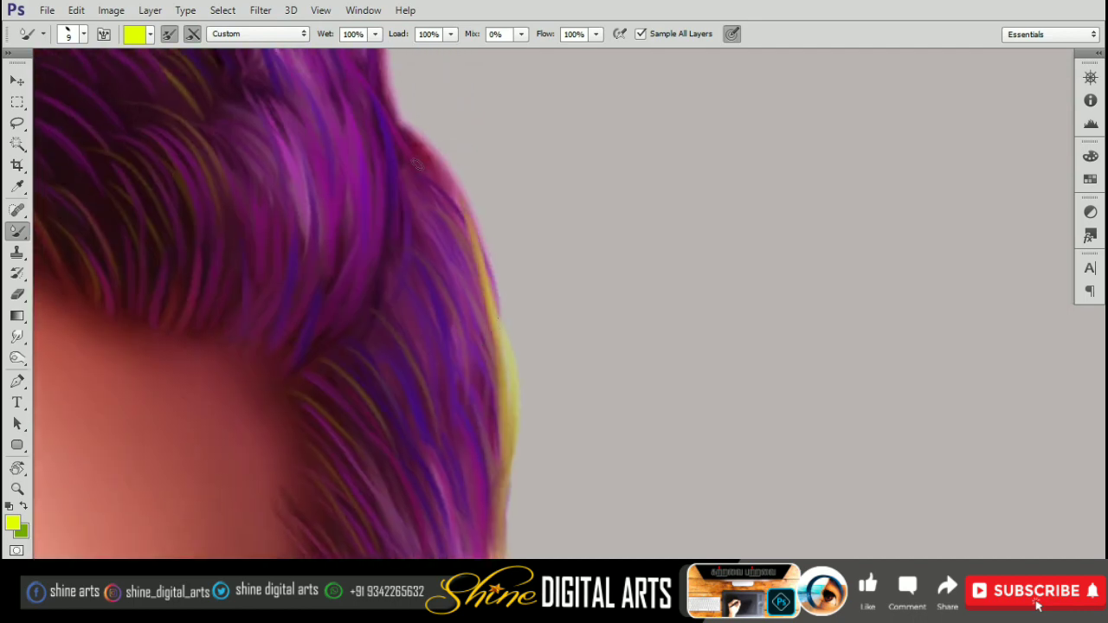
{"action": "left_click_drag", "start_coordinate": [394, 143], "coordinate": [472, 278]}
{"action": "left_click_drag", "start_coordinate": [507, 136], "coordinate": [600, 284]}
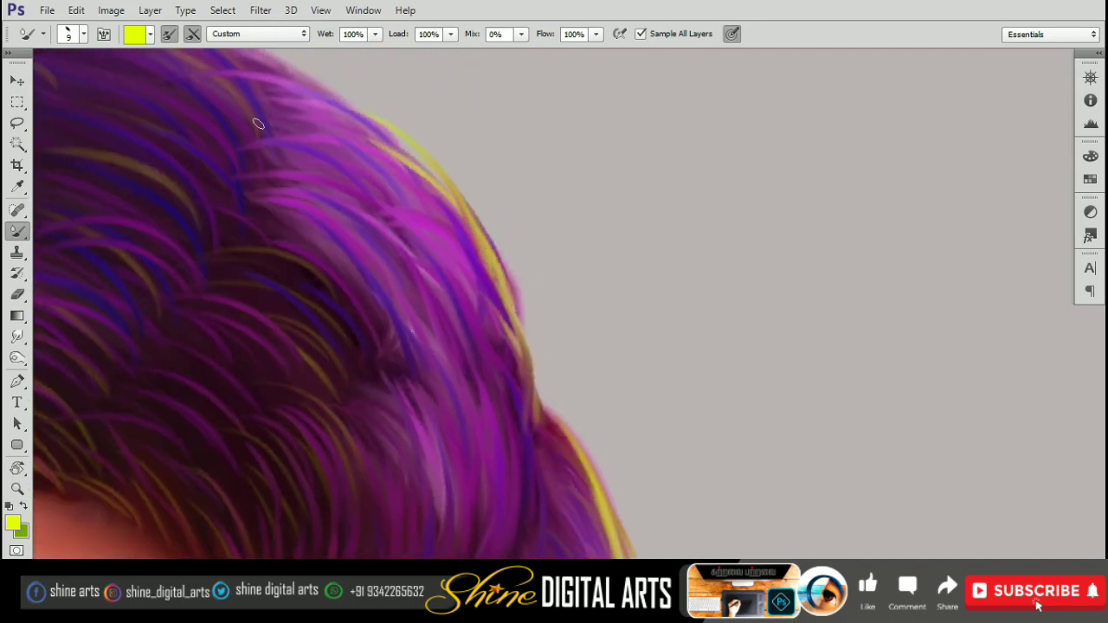
{"action": "mouse_move", "coordinate": [483, 171]}
{"action": "left_mouse_down"}
{"action": "mouse_move", "coordinate": [504, 176]}
{"action": "mouse_move", "coordinate": [508, 134]}
{"action": "mouse_move", "coordinate": [655, 98]}
{"action": "left_mouse_up"}
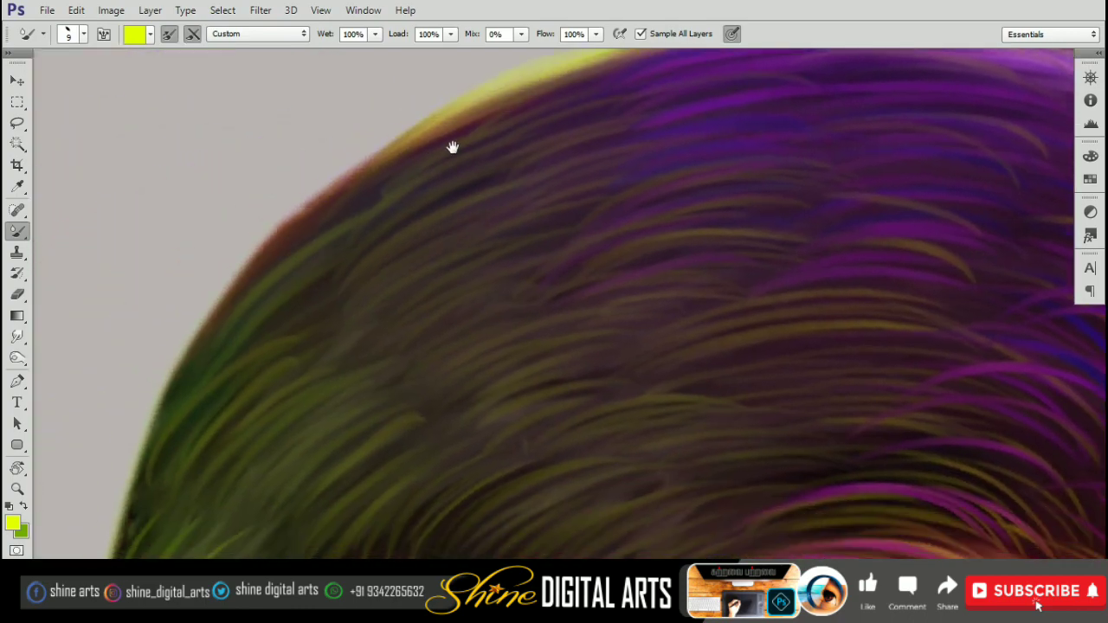
- Pan to the left hairline and blend yellow-green strands into the pink hair
{"action": "mouse_move", "coordinate": [415, 117]}
{"action": "left_mouse_down"}
{"action": "mouse_move", "coordinate": [235, 374]}
{"action": "mouse_move", "coordinate": [224, 262]}
{"action": "left_mouse_up"}
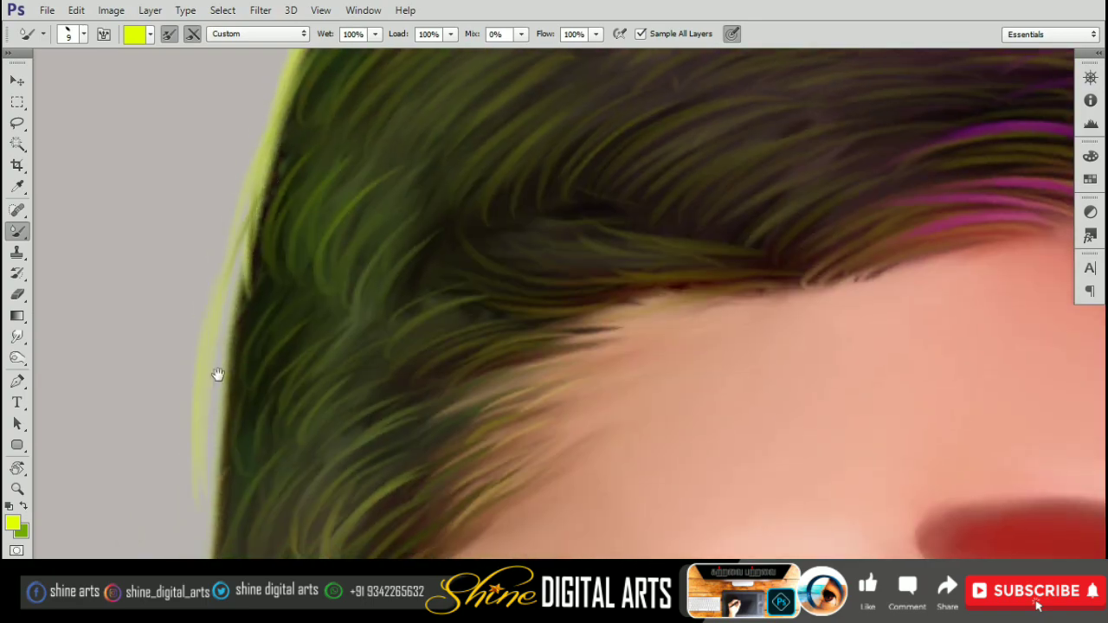
{"action": "left_click_drag", "start_coordinate": [217, 374], "coordinate": [240, 256]}
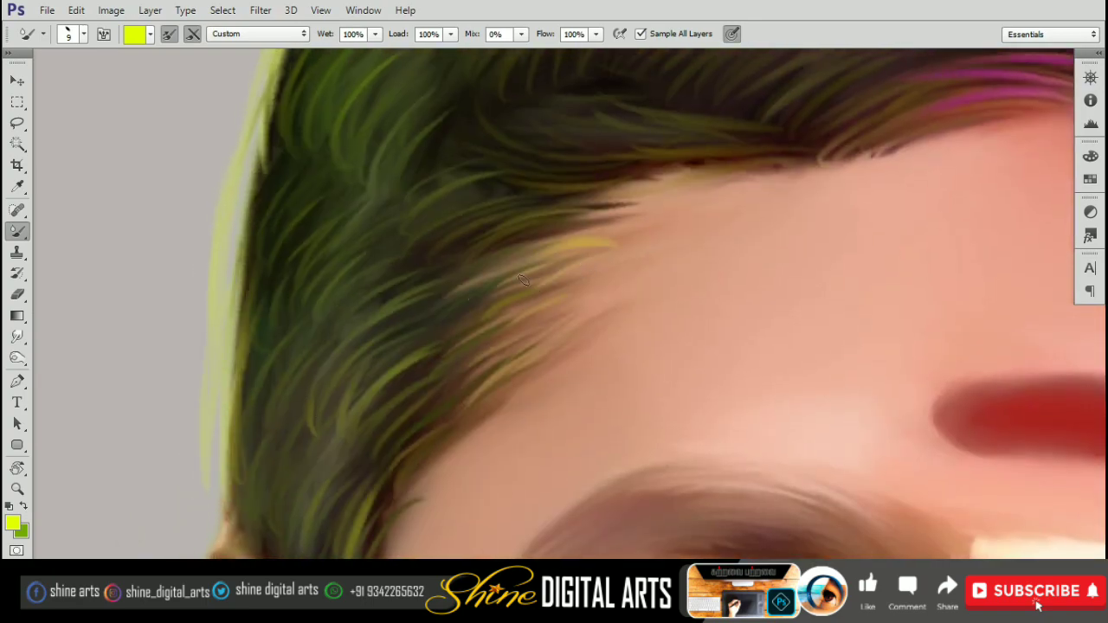
{"action": "mouse_move", "coordinate": [692, 104]}
{"action": "left_mouse_down"}
{"action": "mouse_move", "coordinate": [563, 309]}
{"action": "mouse_move", "coordinate": [424, 300]}
{"action": "left_mouse_up"}
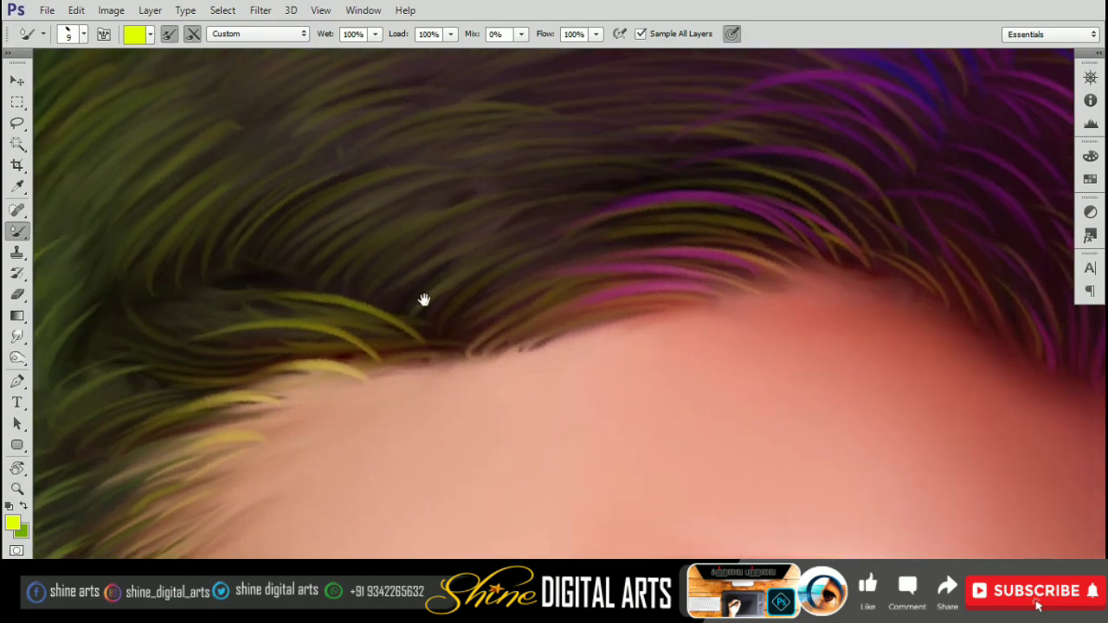
{"action": "left_click_drag", "start_coordinate": [467, 338], "coordinate": [520, 221]}
{"action": "left_click_drag", "start_coordinate": [485, 333], "coordinate": [734, 250]}
{"action": "left_click_drag", "start_coordinate": [519, 255], "coordinate": [779, 203]}
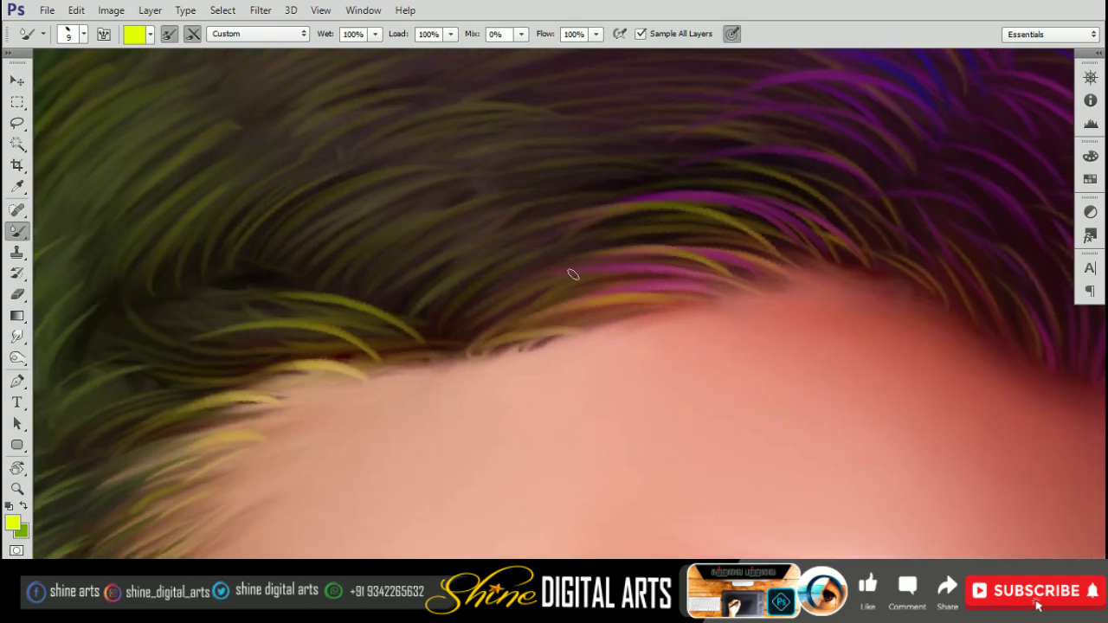
- Pan across the upper hair and left side, then zoom out to the whole head
{"action": "left_click_drag", "start_coordinate": [572, 274], "coordinate": [631, 339]}
{"action": "left_click_drag", "start_coordinate": [378, 354], "coordinate": [626, 306]}
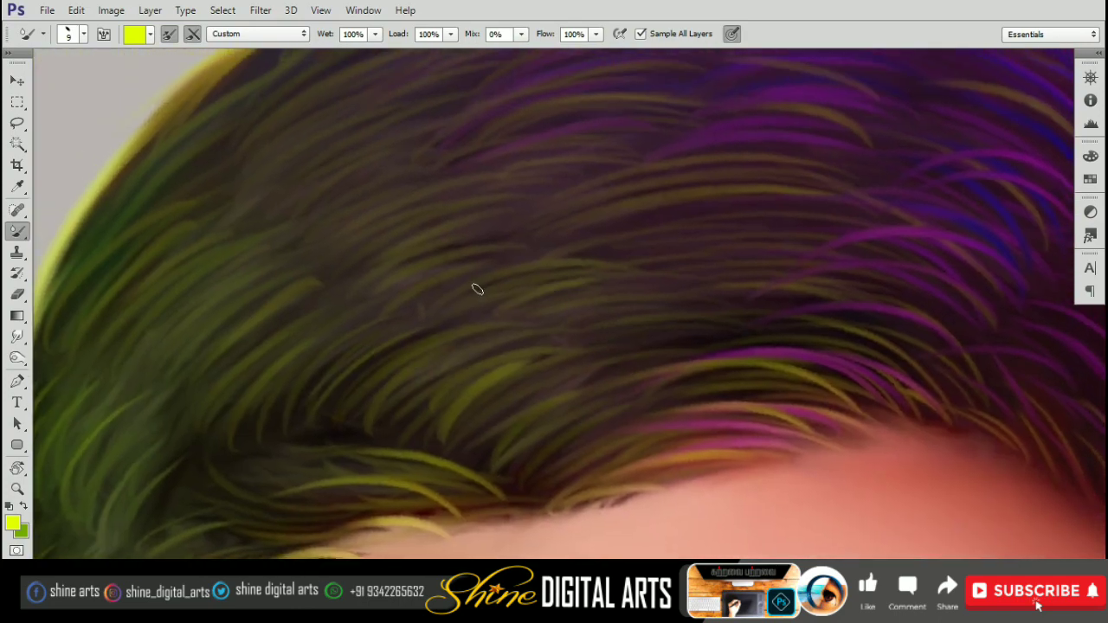
{"action": "left_click_drag", "start_coordinate": [531, 286], "coordinate": [564, 292]}
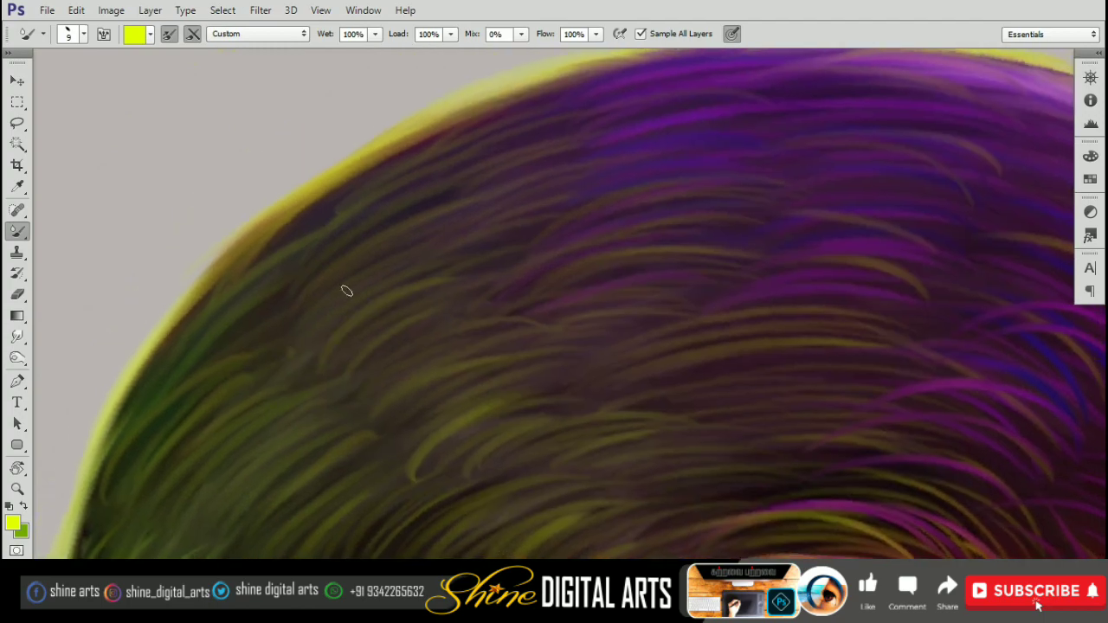
{"action": "left_click_drag", "start_coordinate": [549, 203], "coordinate": [457, 321]}
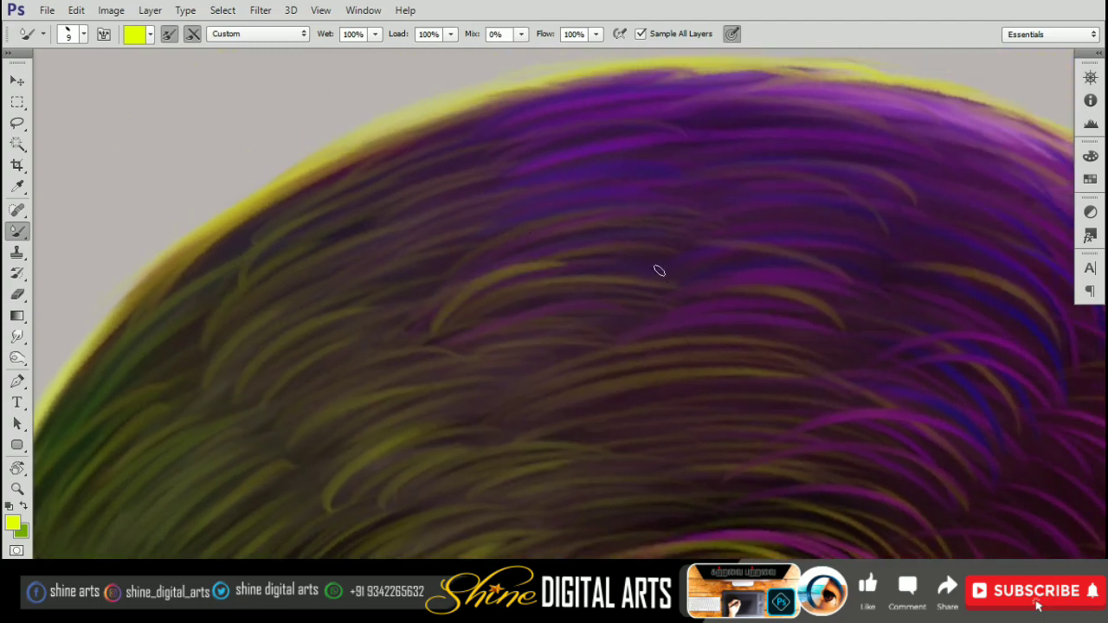
{"action": "scroll", "coordinate": [441, 155], "scroll_direction": "down", "scroll_amount": 3}
{"action": "scroll", "coordinate": [638, 239], "scroll_direction": "down", "scroll_amount": 3}
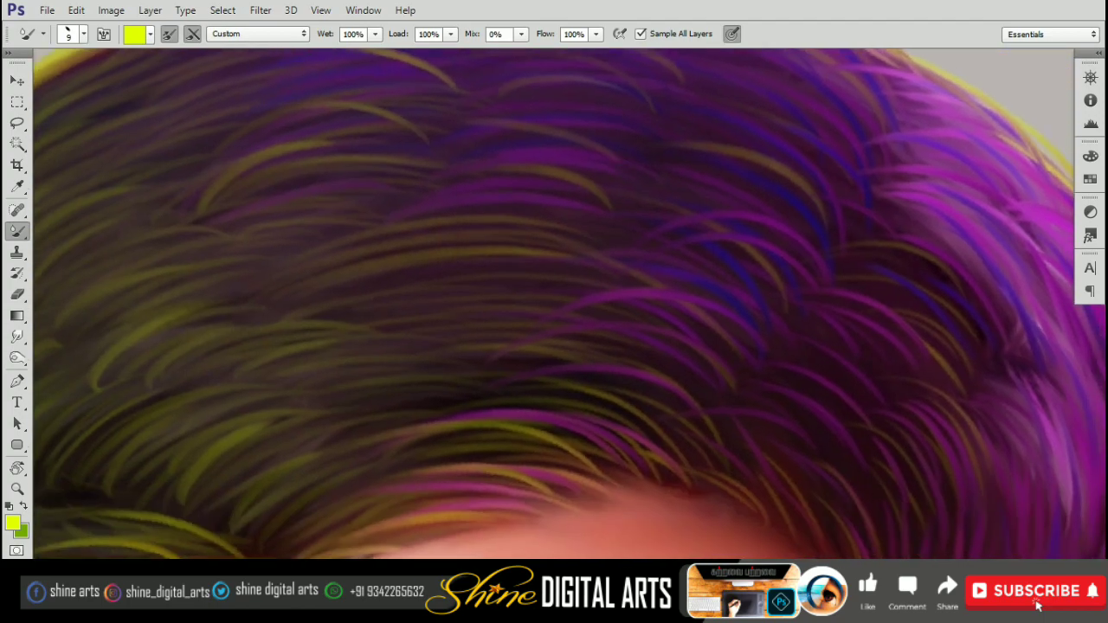
{"action": "scroll", "coordinate": [583, 238], "scroll_direction": "up", "scroll_amount": 2}
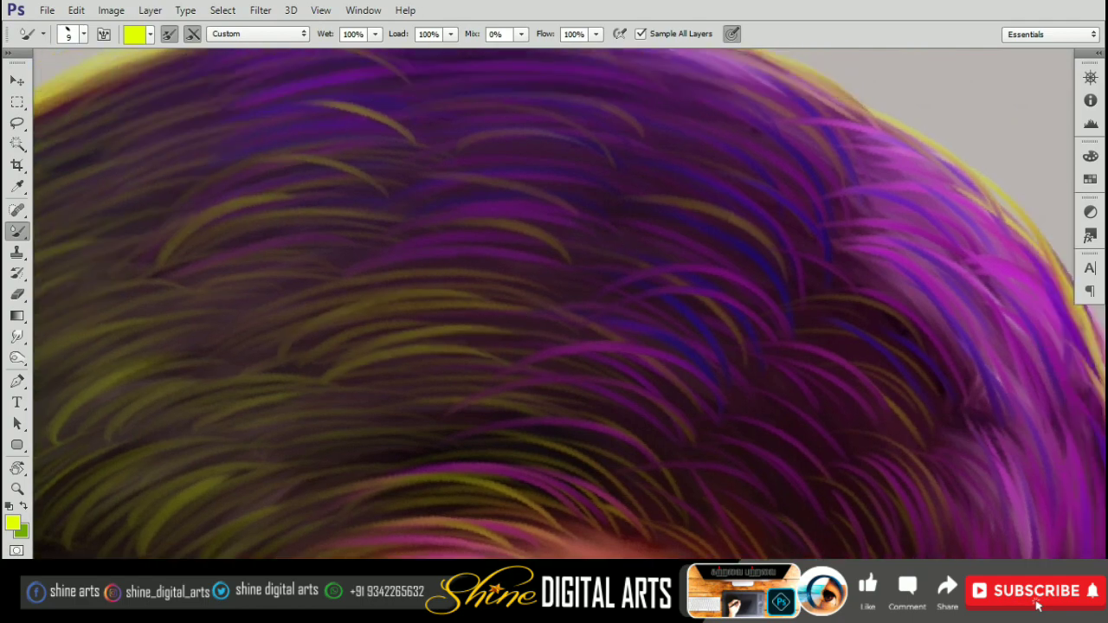
{"action": "scroll", "coordinate": [702, 230], "scroll_direction": "up", "scroll_amount": 2}
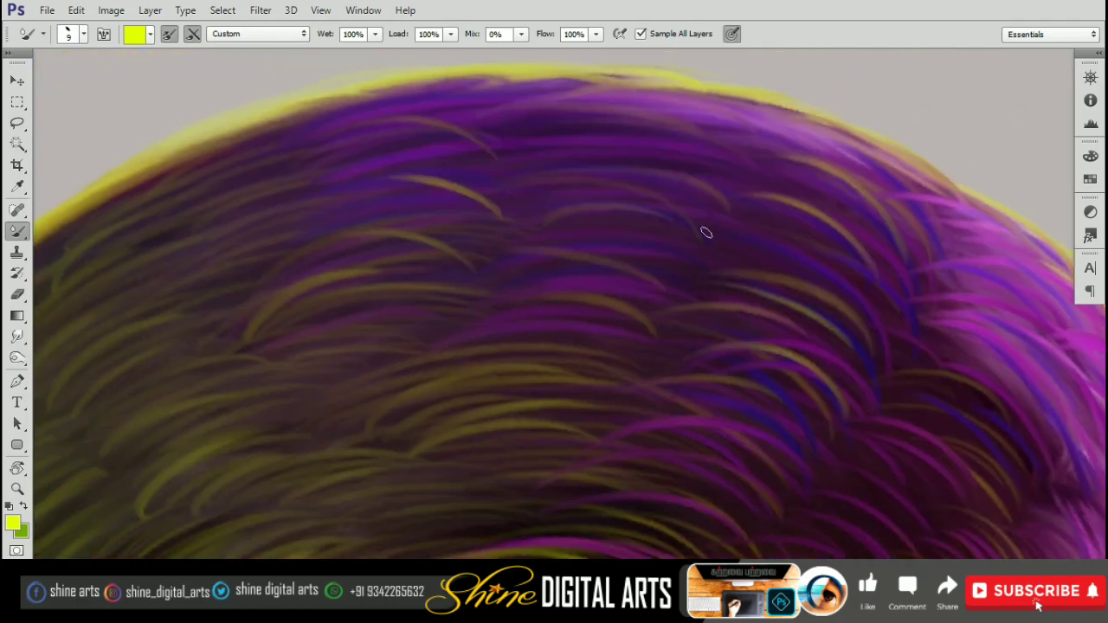
{"action": "left_click_drag", "start_coordinate": [248, 227], "coordinate": [496, 230]}
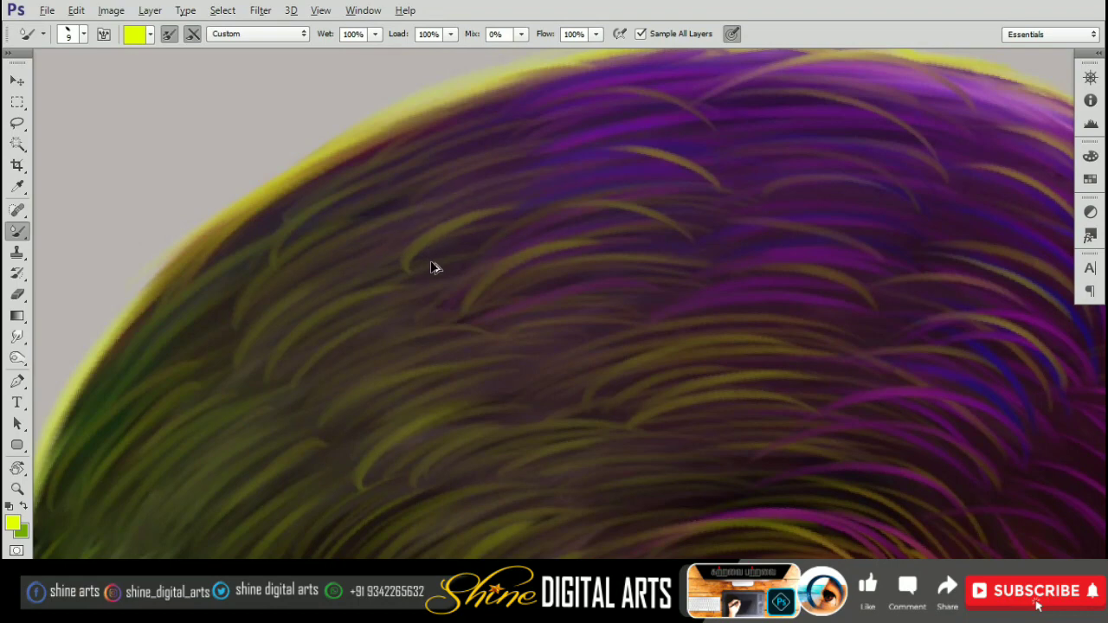
{"action": "left_click_drag", "start_coordinate": [304, 233], "coordinate": [347, 197]}
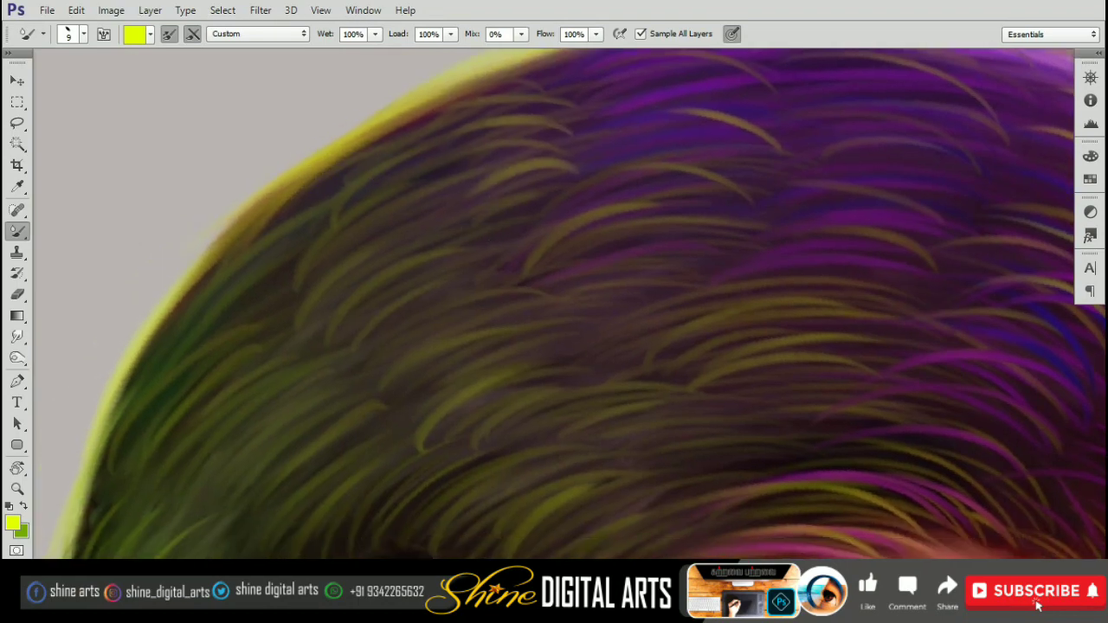
{"action": "key", "text": "ctrl+minus"}
{"action": "key", "text": "ctrl+minus"}
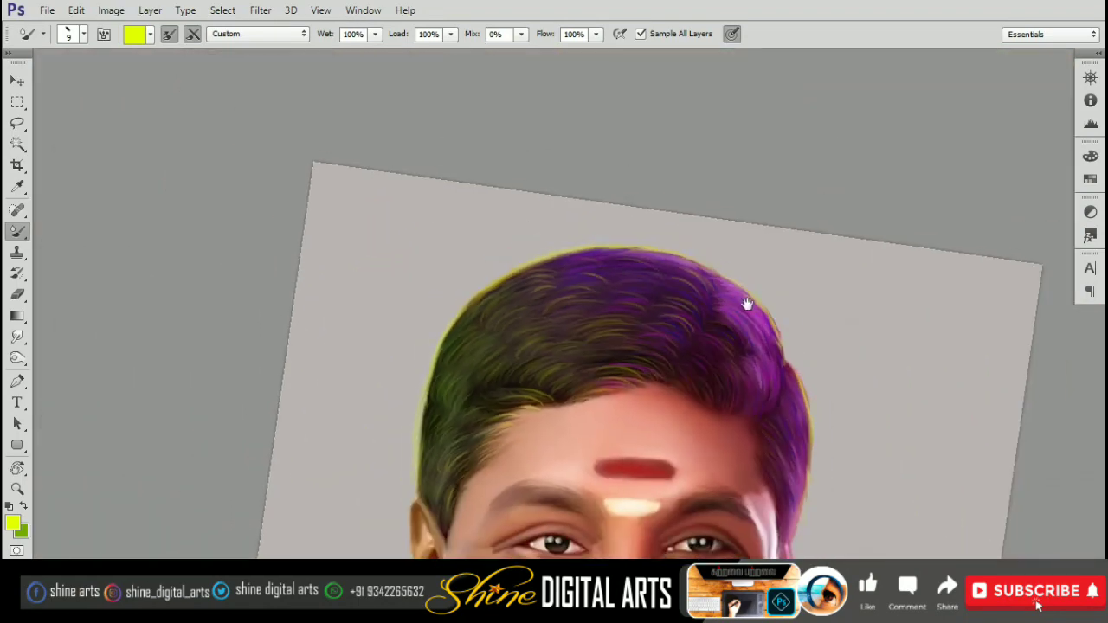
- Apply Selective Color with Reds Yellow at -100 to the hair
{"action": "left_click_drag", "start_coordinate": [747, 303], "coordinate": [659, 143]}
{"action": "key", "text": "v"}
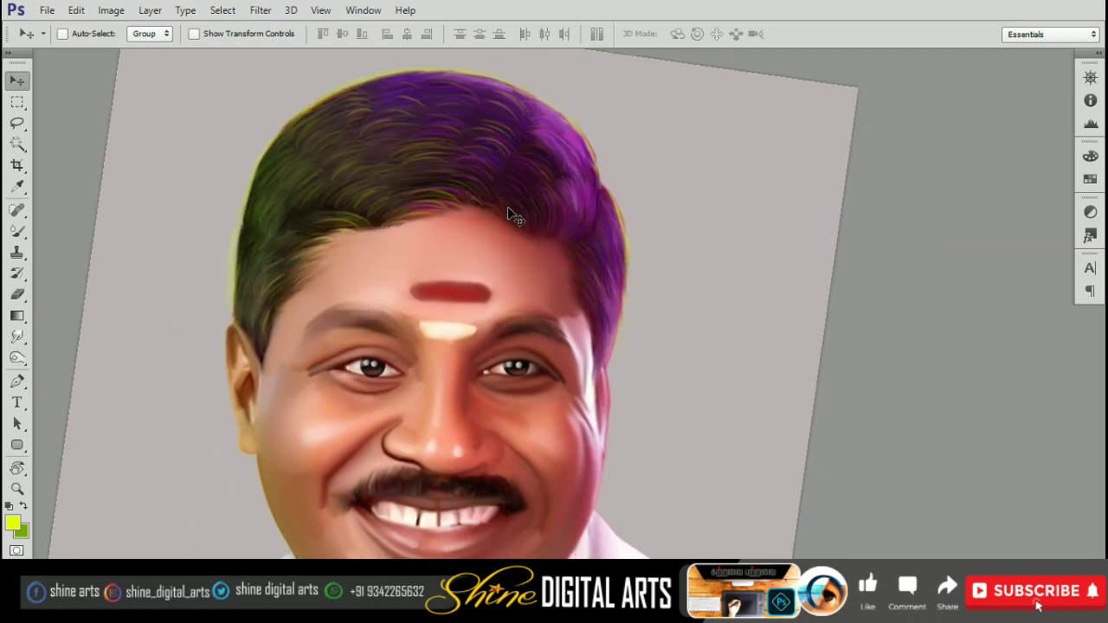
{"action": "mouse_move", "coordinate": [411, 183]}
{"action": "left_mouse_down"}
{"action": "mouse_move", "coordinate": [554, 193]}
{"action": "mouse_move", "coordinate": [530, 268]}
{"action": "left_mouse_up"}
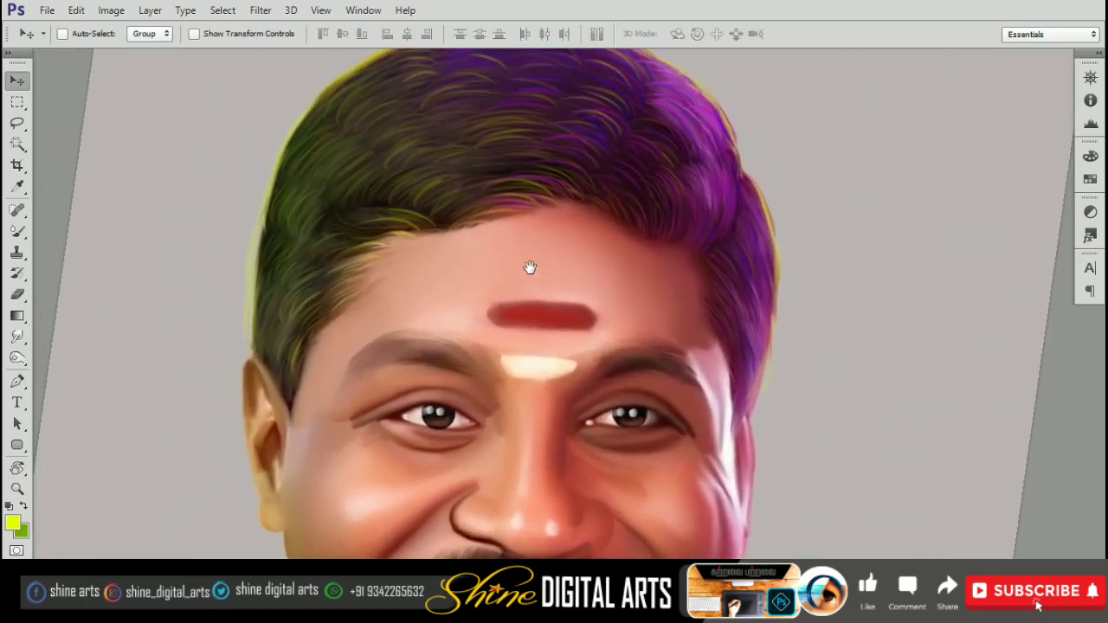
{"action": "scroll", "coordinate": [529, 267], "scroll_direction": "up", "scroll_amount": 2}
{"action": "left_click", "coordinate": [222, 10]}
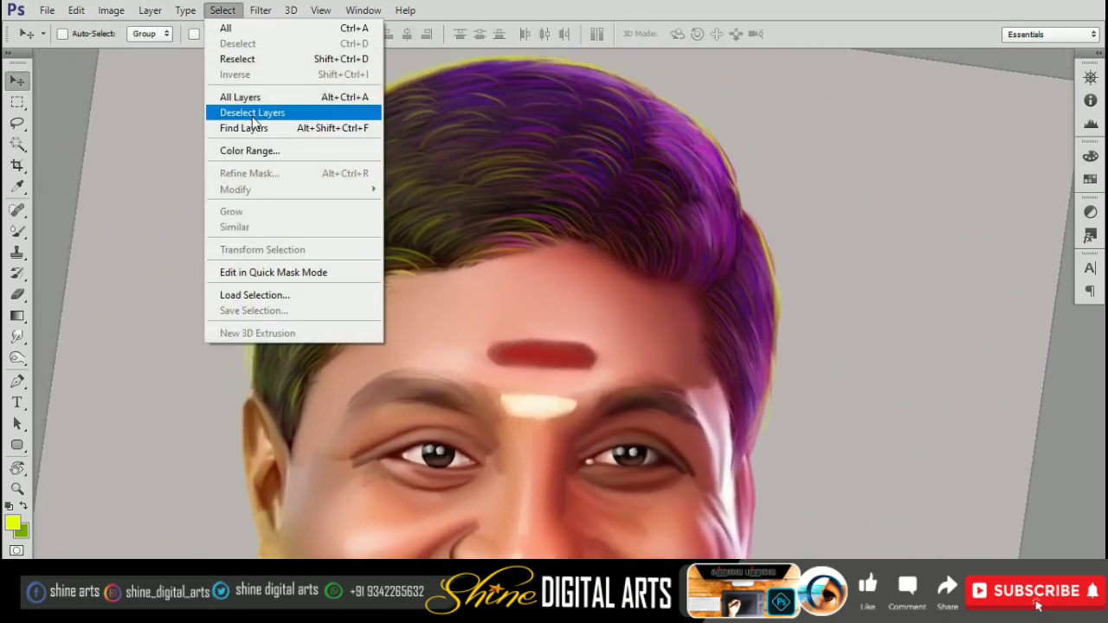
{"action": "left_click", "coordinate": [125, 26]}
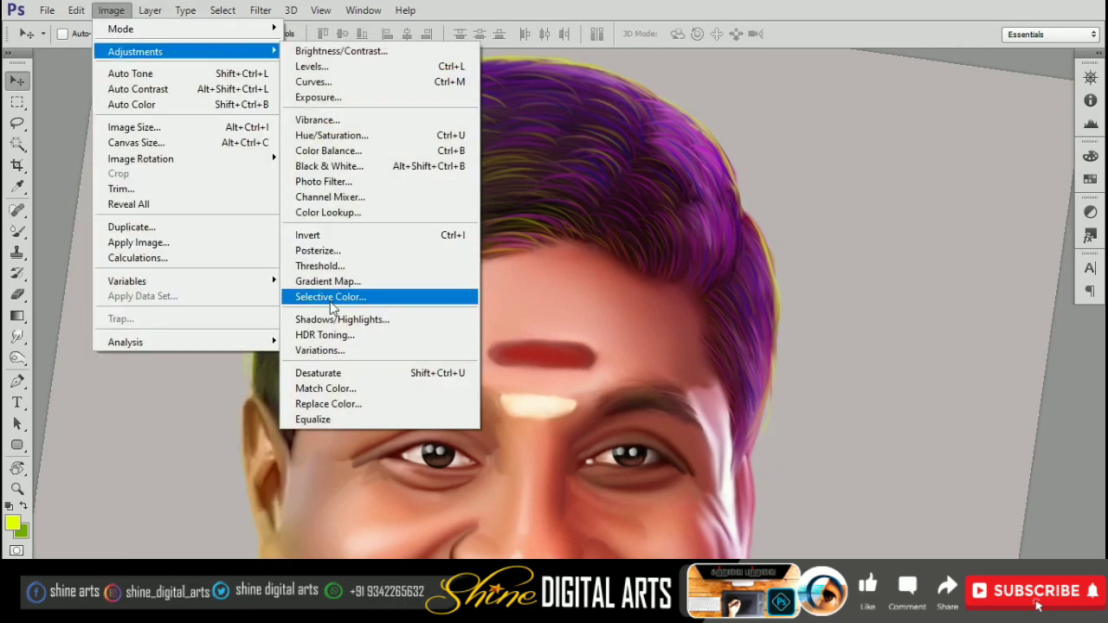
{"action": "left_click", "coordinate": [346, 294]}
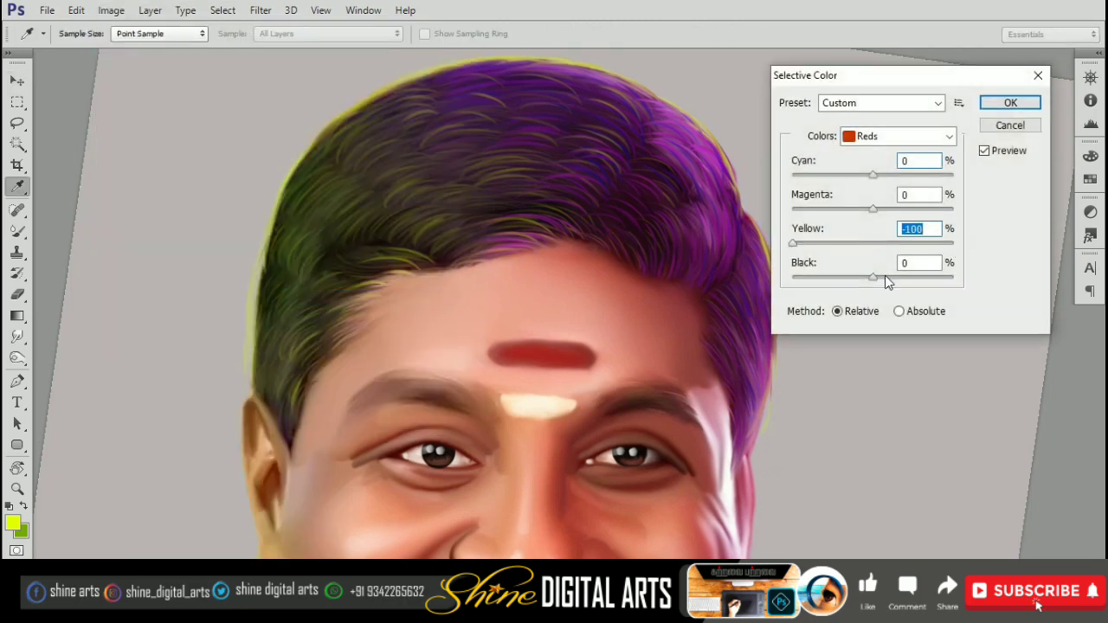
{"action": "key", "text": "Tab"}
{"action": "left_click", "coordinate": [1010, 103]}
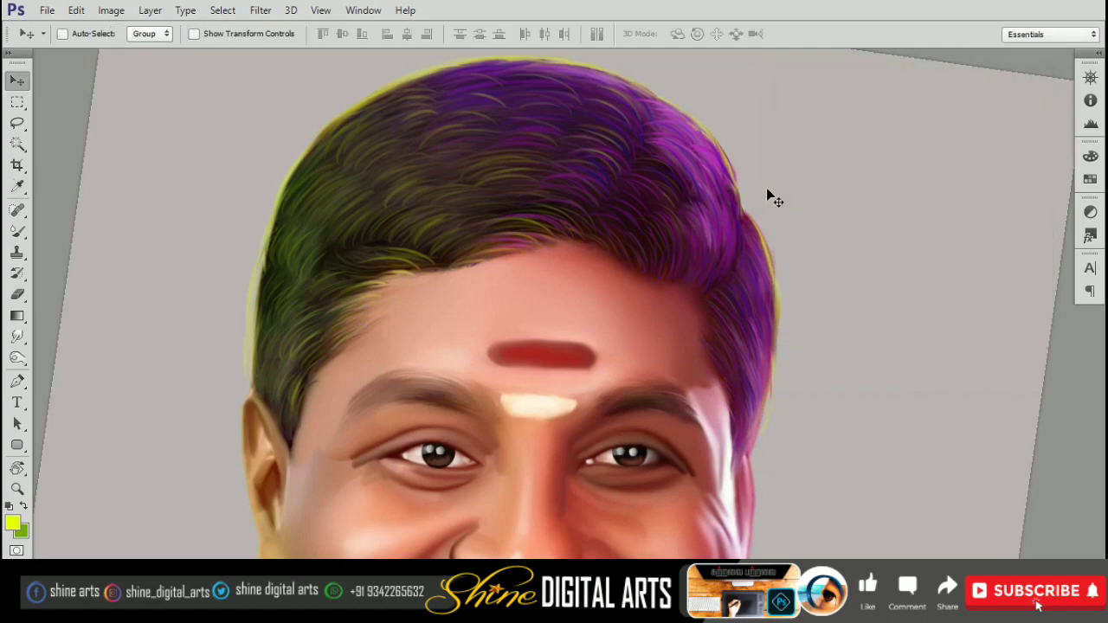
- Lower the hair's Hue/Saturation saturation to -15
{"action": "key", "text": "ctrl+u"}
{"action": "left_click", "coordinate": [854, 217]}
{"action": "type", "text": "-15"}
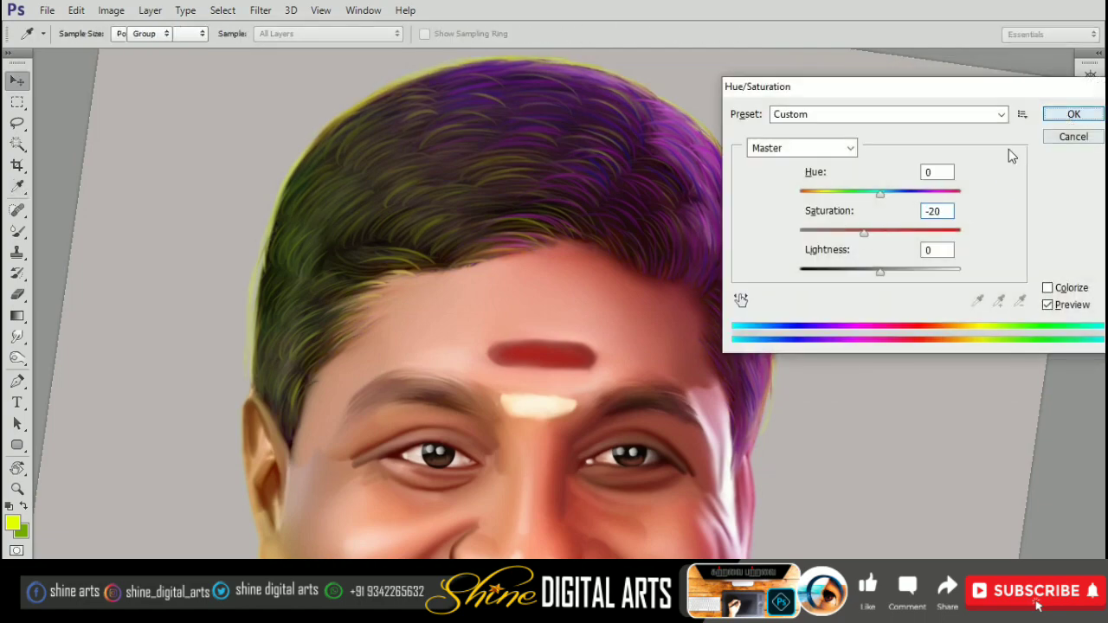
{"action": "key", "text": "Return"}
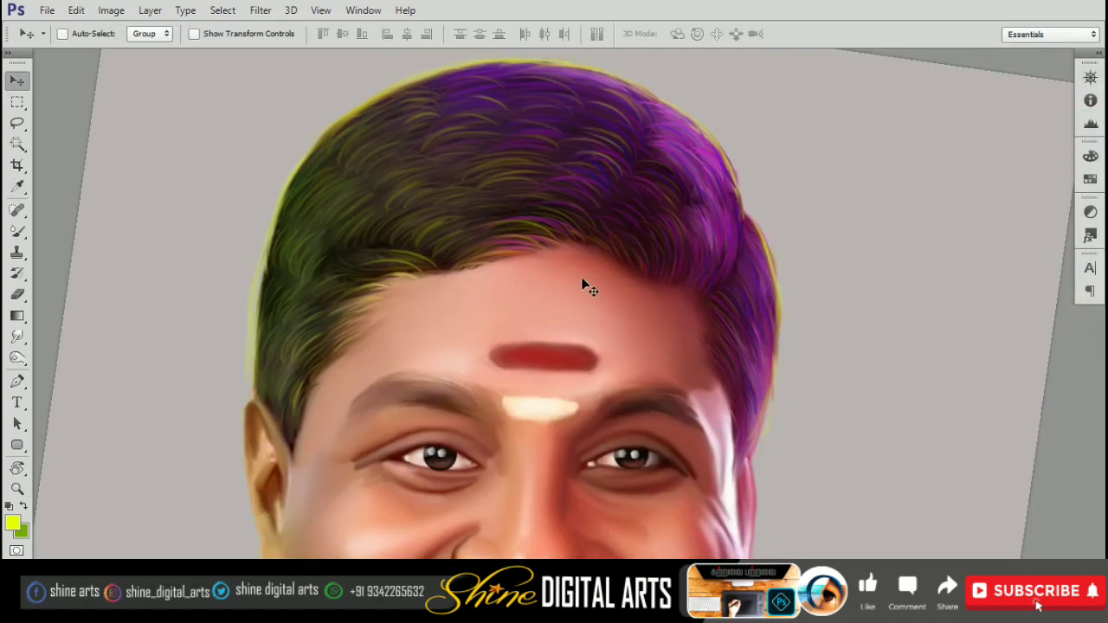
{"action": "key", "text": "o"}
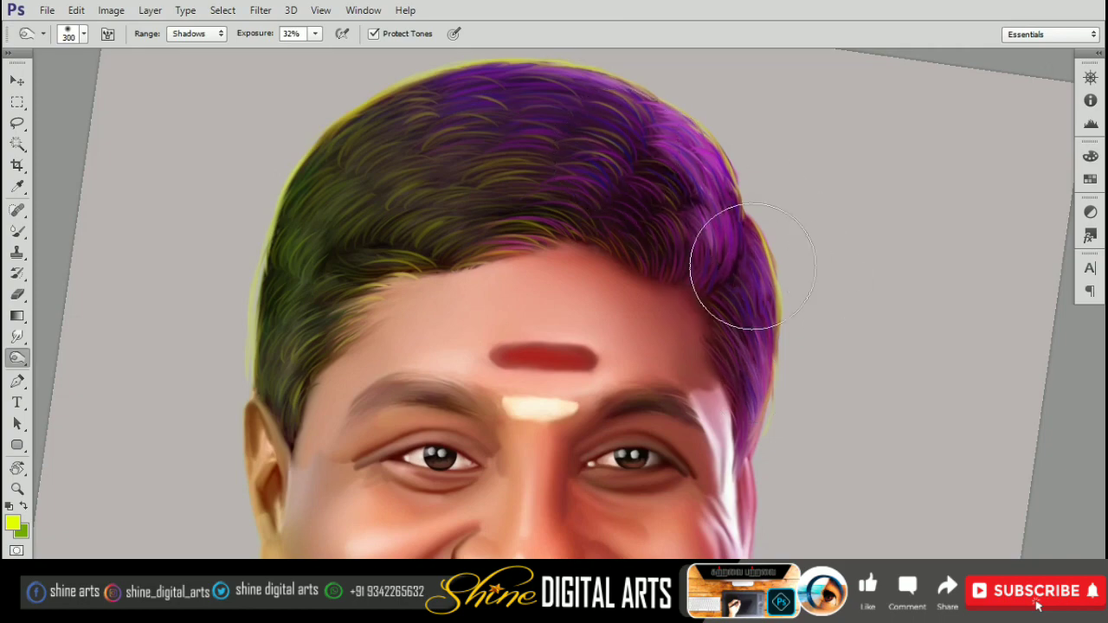
- Zoom in on the top of the hair and check which layer lies beneath it
{"action": "key", "text": "z"}
{"action": "left_click", "coordinate": [780, 275]}
{"action": "left_click", "coordinate": [780, 278], "text": "alt"}
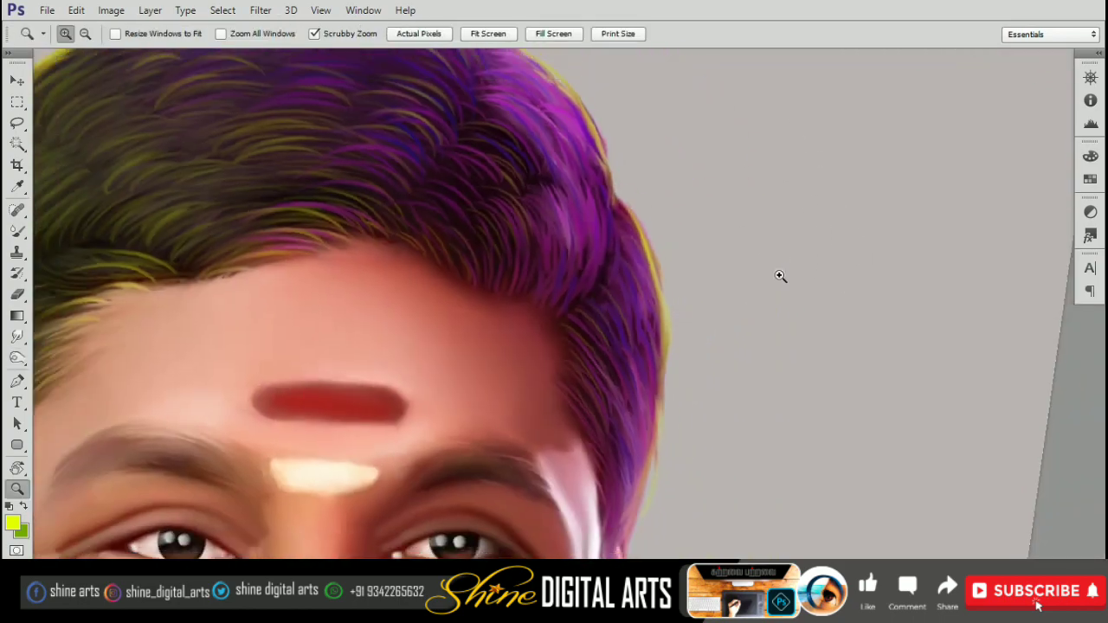
{"action": "left_click_drag", "start_coordinate": [780, 280], "coordinate": [494, 260]}
{"action": "left_click", "coordinate": [704, 312]}
{"action": "key", "text": "v"}
{"action": "right_click", "coordinate": [566, 286]}
{"action": "left_click", "coordinate": [597, 289]}
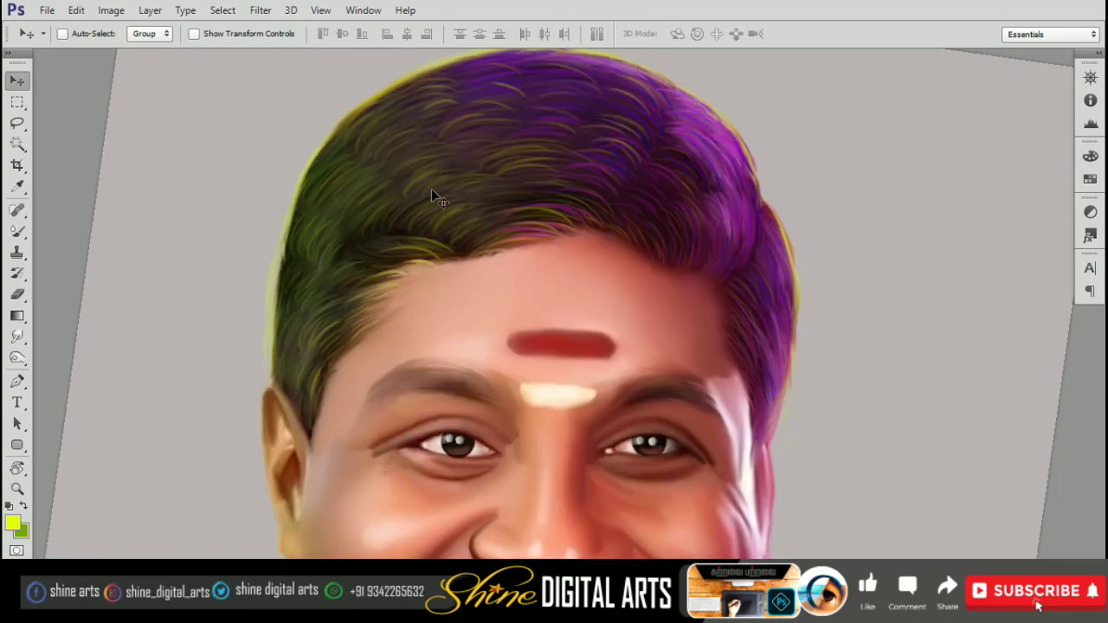
- Darken the hair-edge shadows with the Burn tool at 14% exposure and a smaller brush
{"action": "key", "text": "o"}
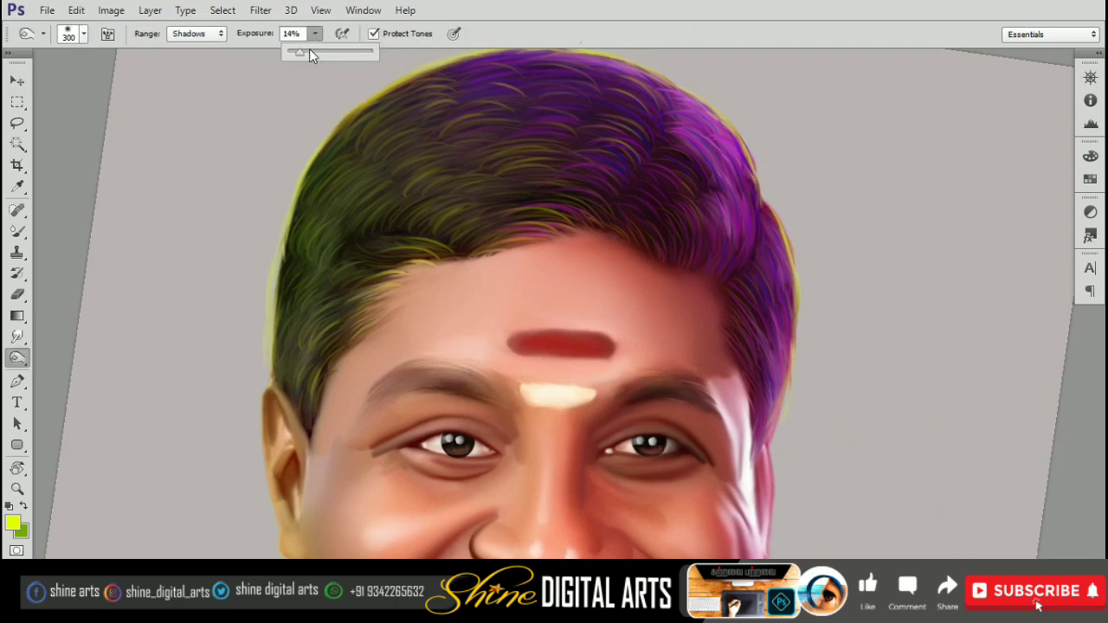
{"action": "left_click_drag", "start_coordinate": [311, 55], "coordinate": [309, 60]}
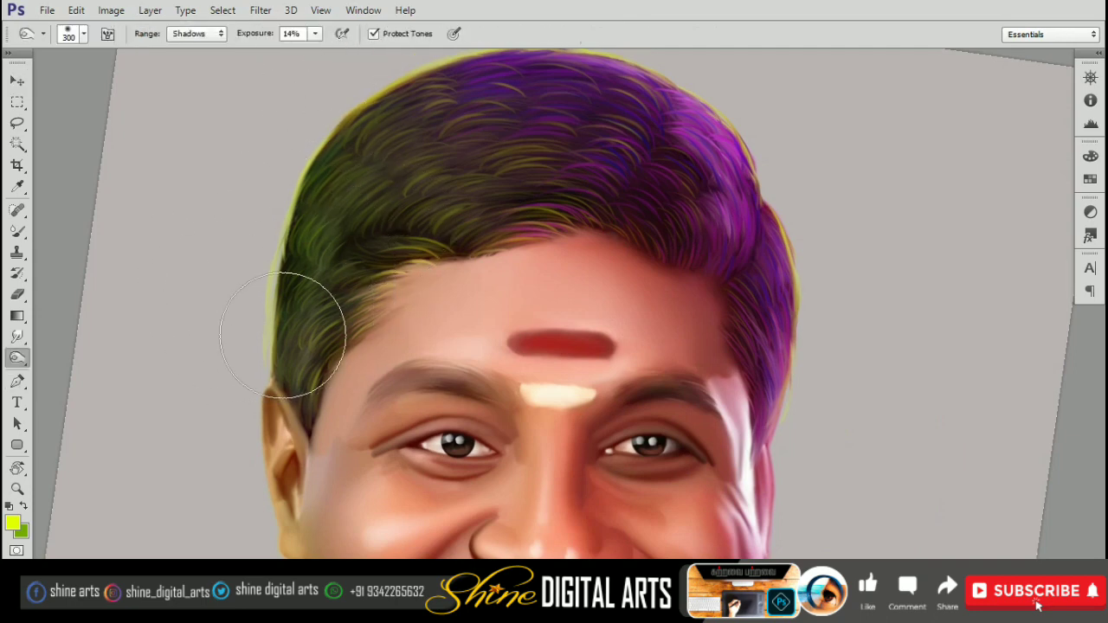
{"action": "key", "text": "bracketleft"}
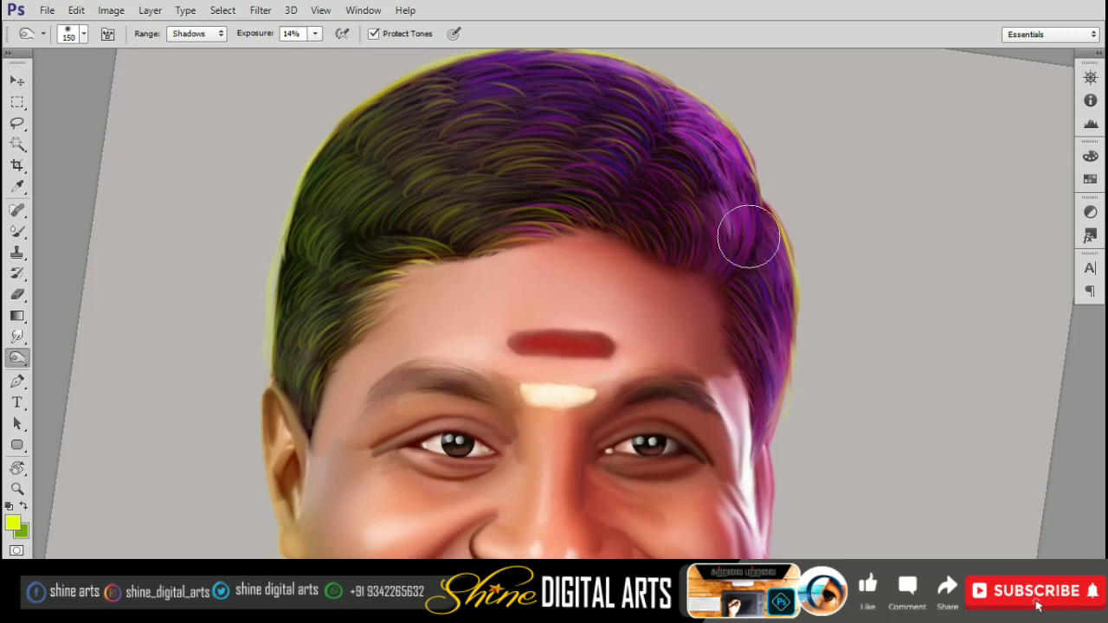
{"action": "scroll", "coordinate": [656, 222], "scroll_direction": "down", "scroll_amount": 2}
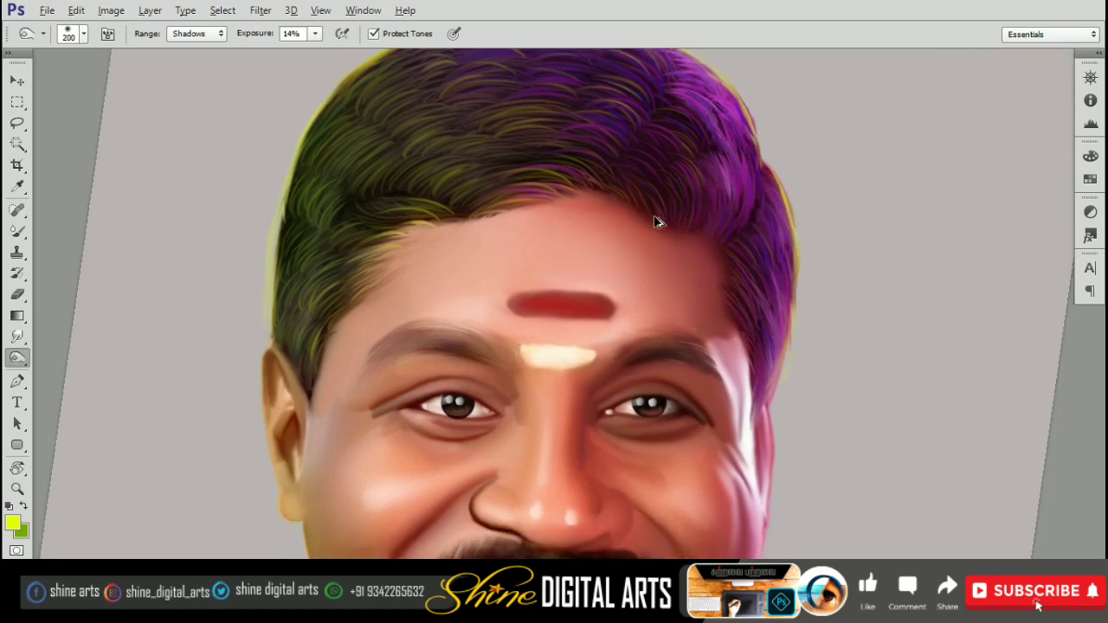
{"action": "scroll", "coordinate": [448, 160], "scroll_direction": "up", "scroll_amount": 2}
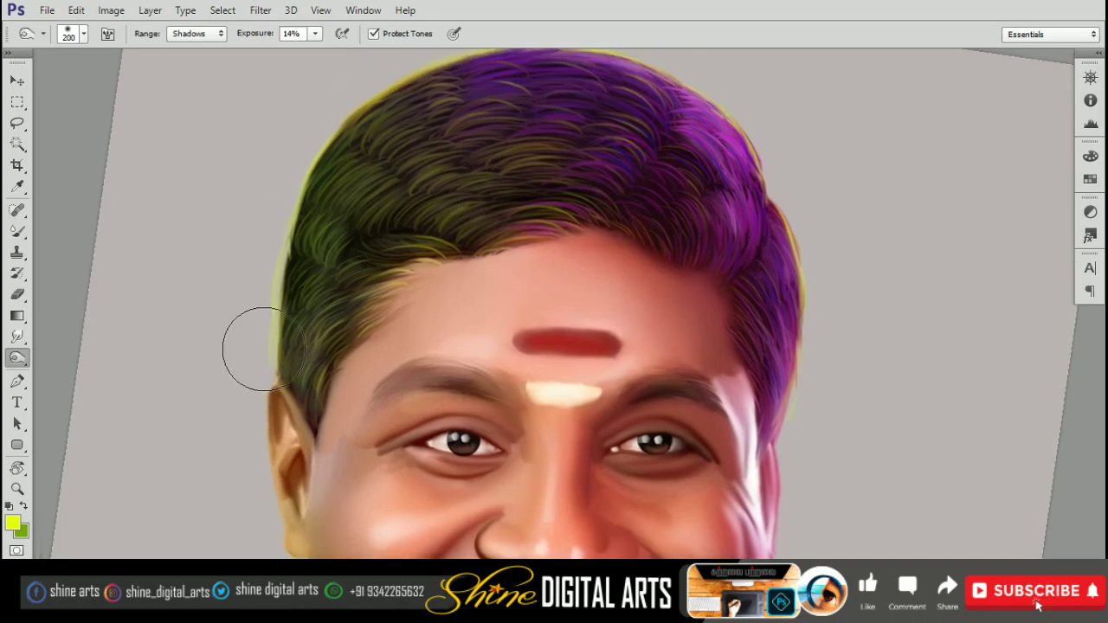
{"action": "key", "text": "v"}
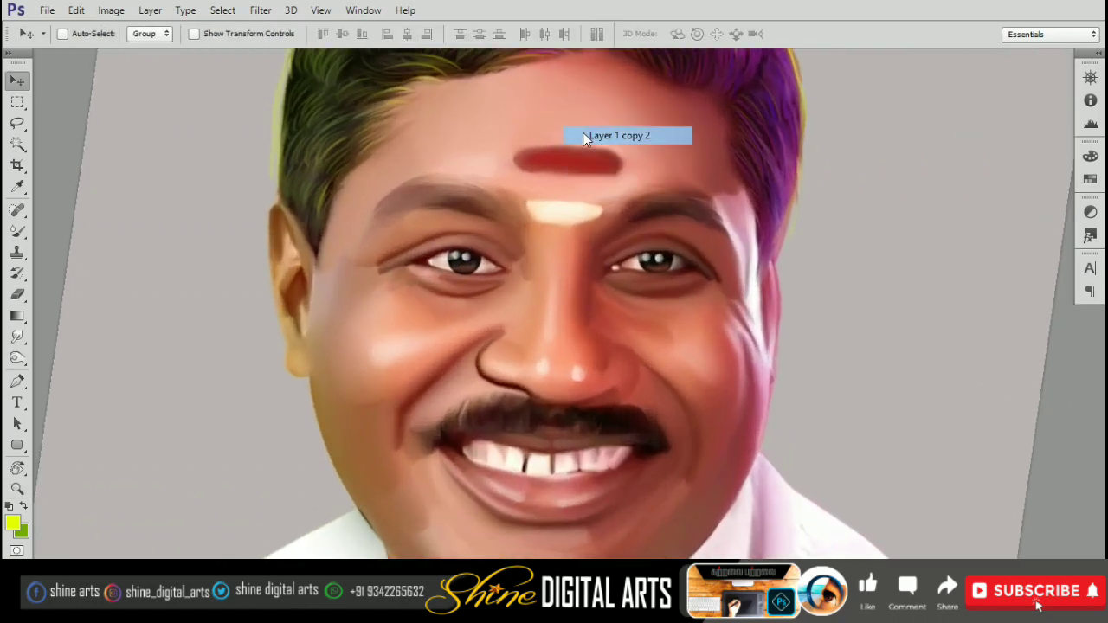
{"action": "left_click", "coordinate": [615, 135]}
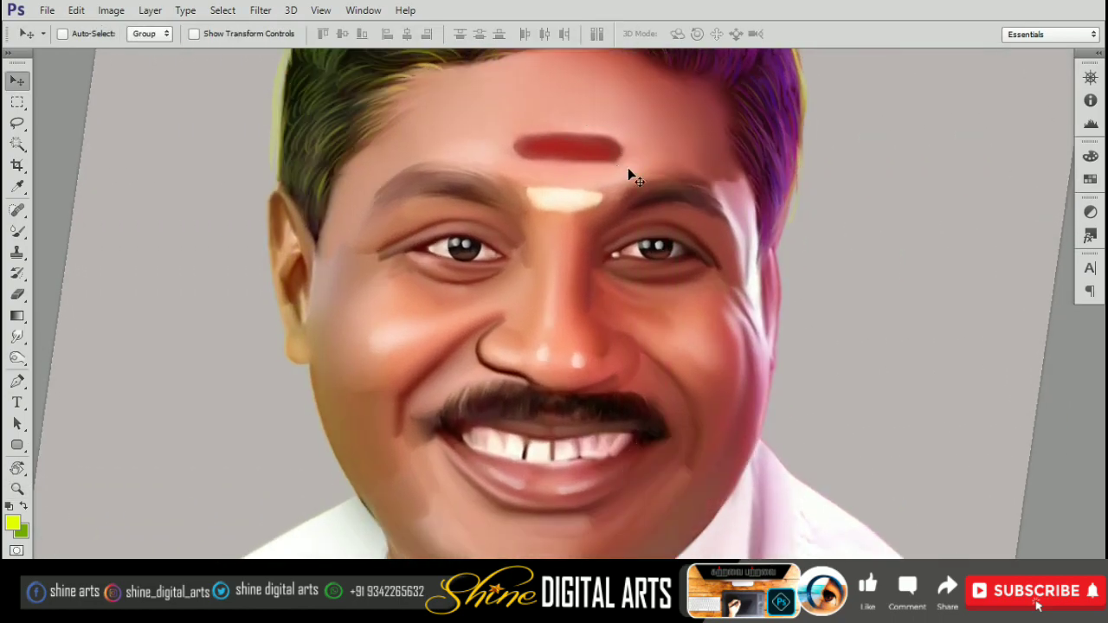
{"action": "key", "text": "ctrl+b"}
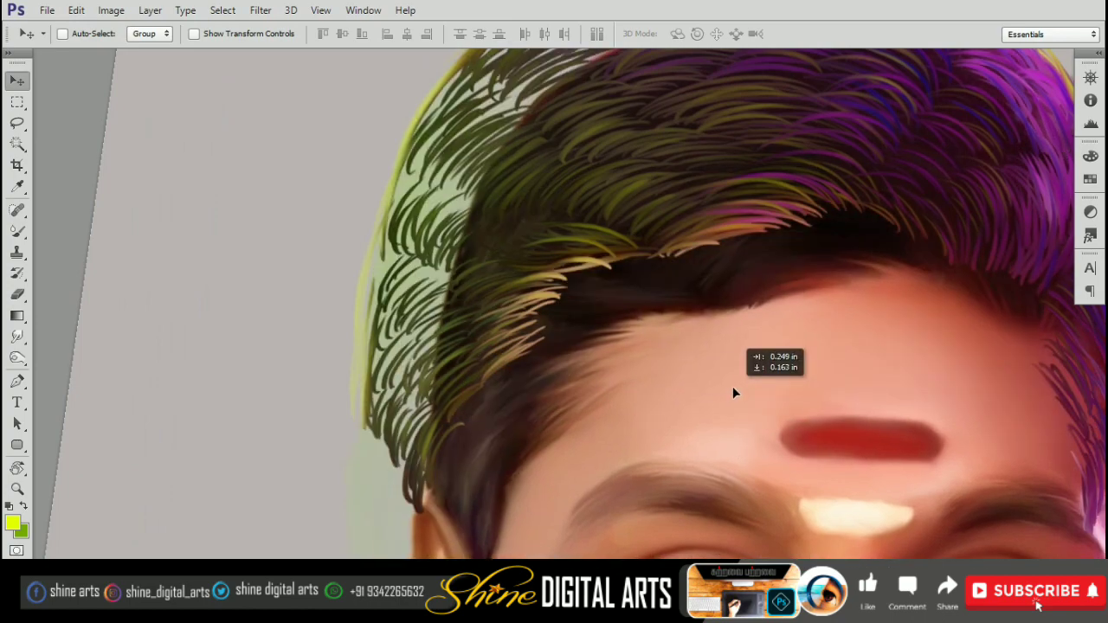
- Set up a 45 px brush with size and opacity controlled by pen pressure
{"action": "key", "text": "b"}
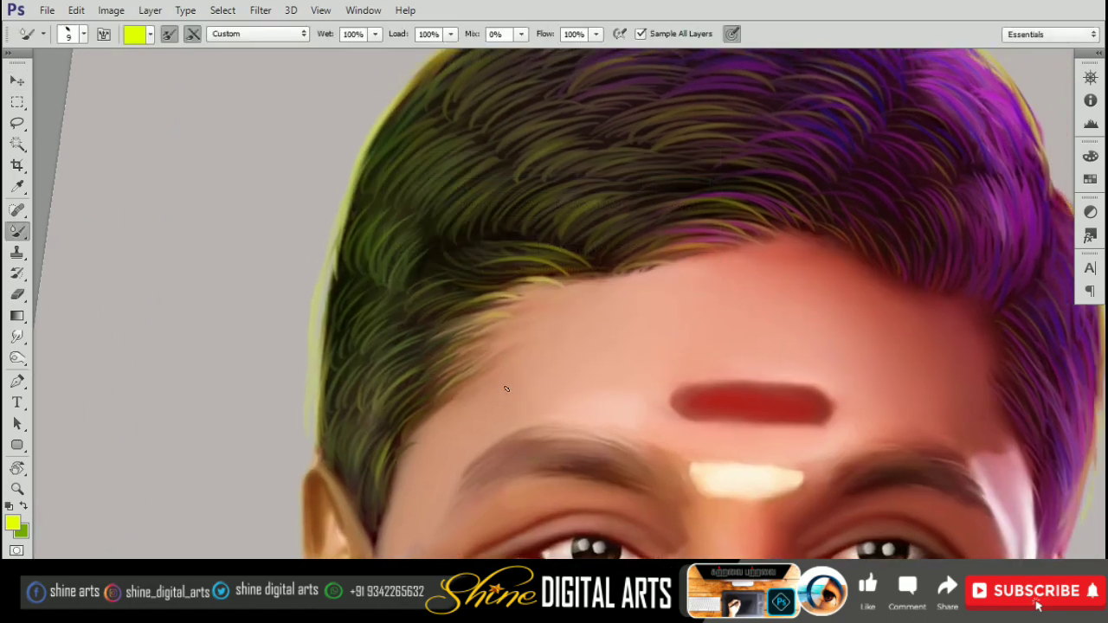
{"action": "scroll", "coordinate": [506, 388], "scroll_direction": "up", "scroll_amount": 2}
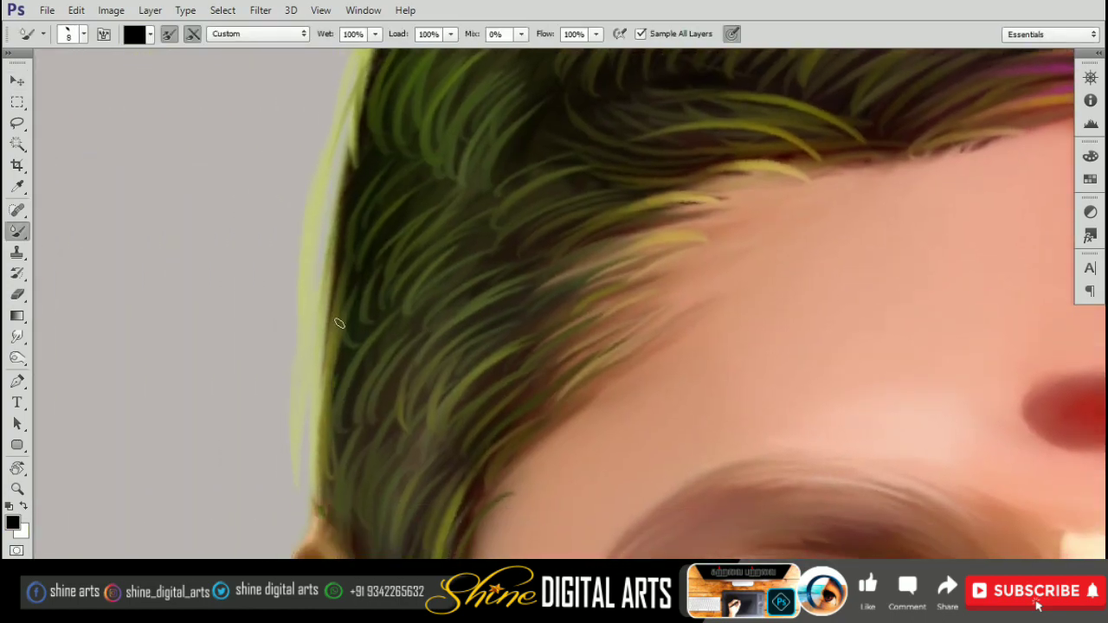
{"action": "left_click_drag", "start_coordinate": [33, 223], "coordinate": [48, 232]}
{"action": "key", "text": "F5"}
{"action": "left_click", "coordinate": [519, 173]}
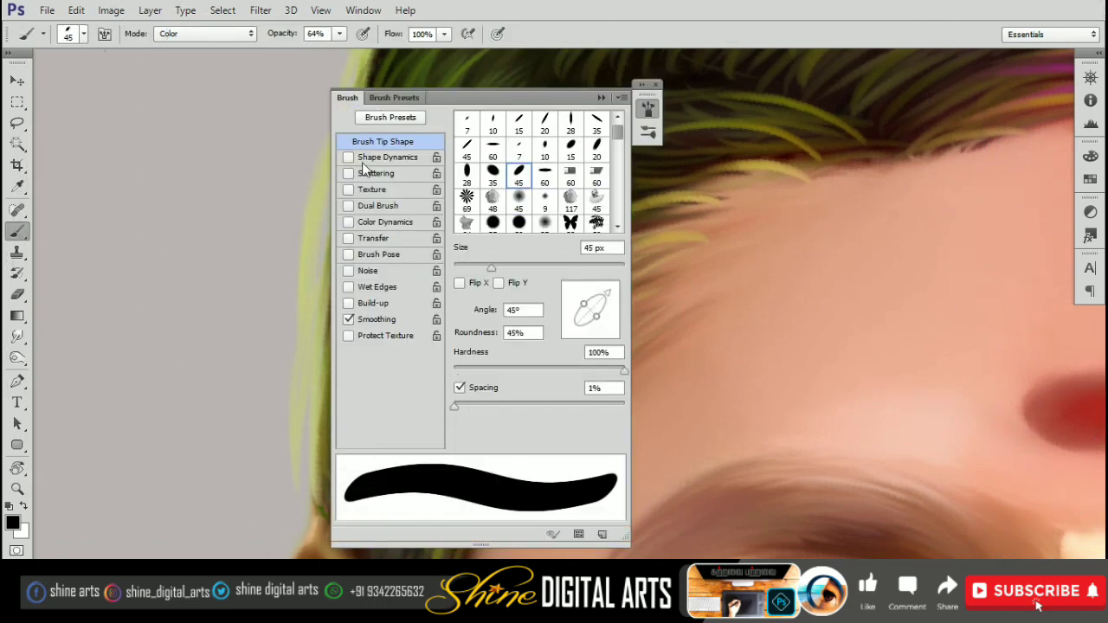
{"action": "left_click", "coordinate": [387, 157]}
{"action": "left_click", "coordinate": [372, 238]}
{"action": "key", "text": "F5"}
{"action": "key", "text": "bracketleft"}
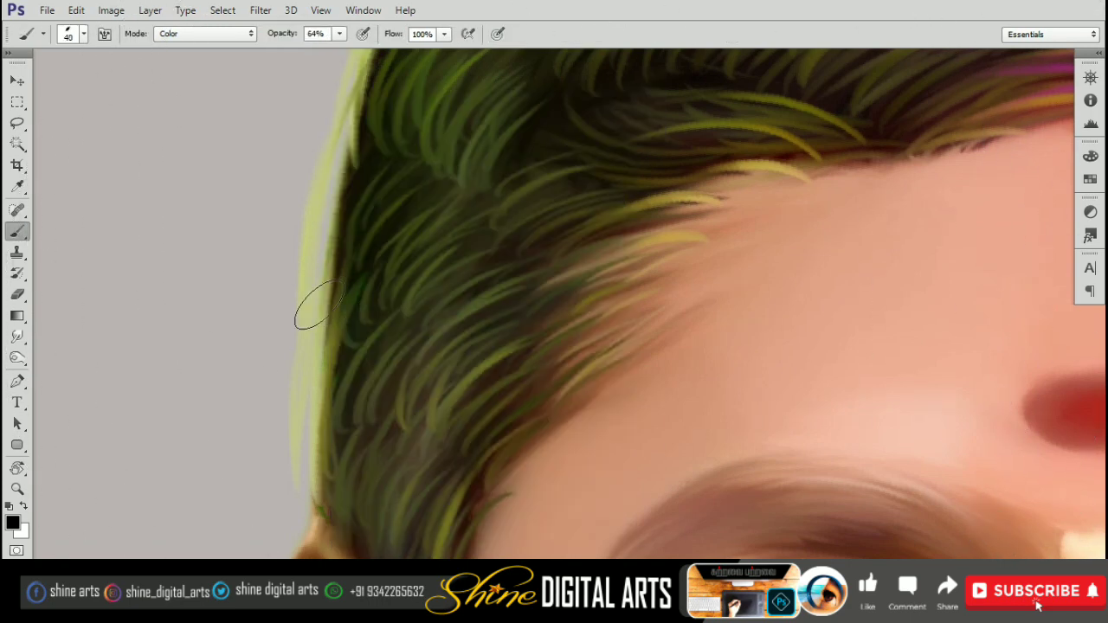
- Paint strands along the hair's left edge, undo the dark hairline strokes, and view the purple side
{"action": "mouse_move", "coordinate": [311, 427]}
{"action": "left_mouse_down"}
{"action": "mouse_move", "coordinate": [338, 423]}
{"action": "mouse_move", "coordinate": [364, 187]}
{"action": "mouse_move", "coordinate": [359, 255]}
{"action": "left_mouse_up"}
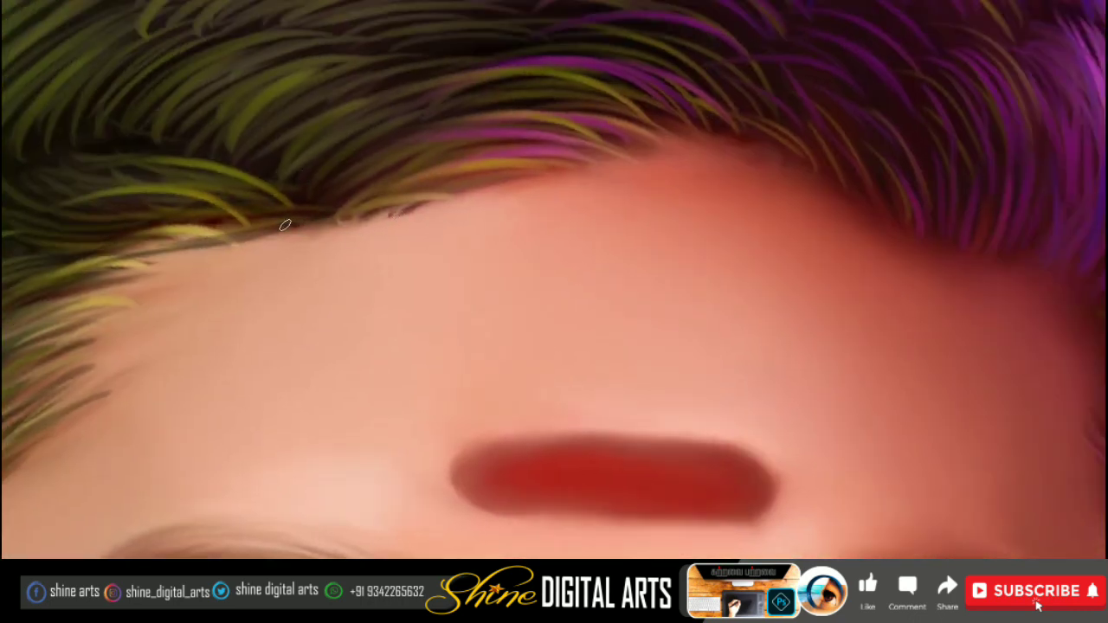
{"action": "left_click_drag", "start_coordinate": [284, 224], "coordinate": [87, 251]}
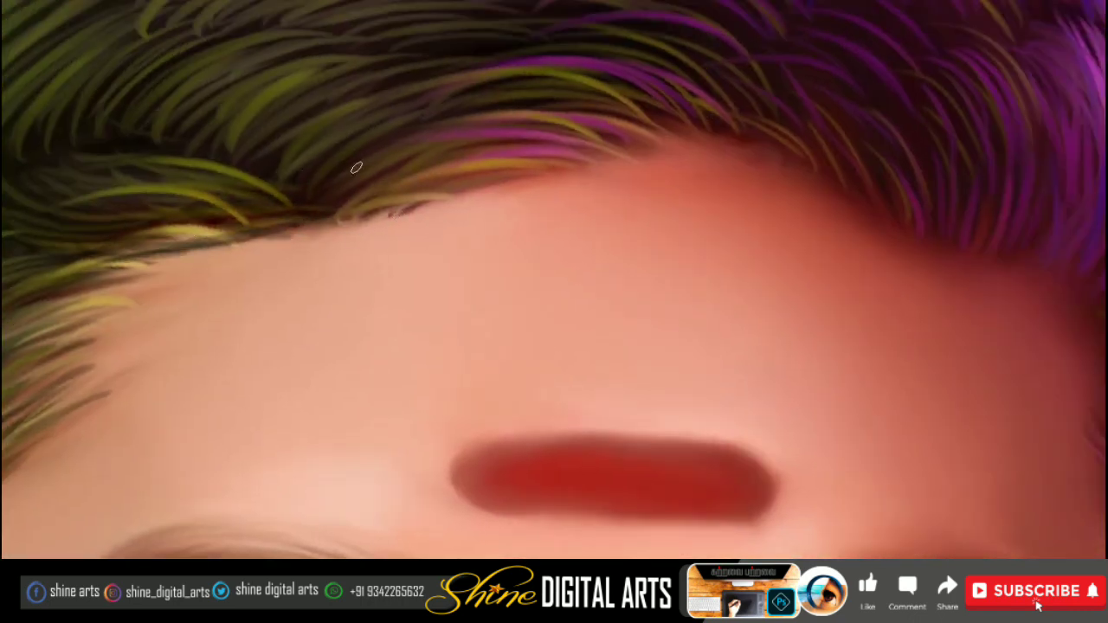
{"action": "key", "text": "ctrl+z"}
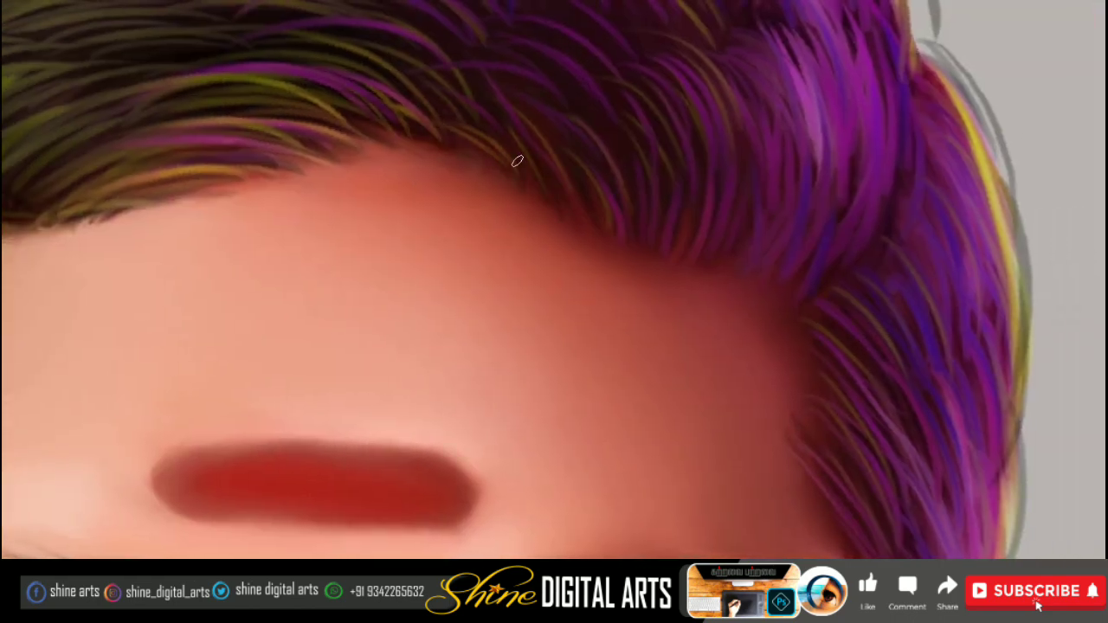
{"action": "left_click_drag", "start_coordinate": [516, 161], "coordinate": [450, 182]}
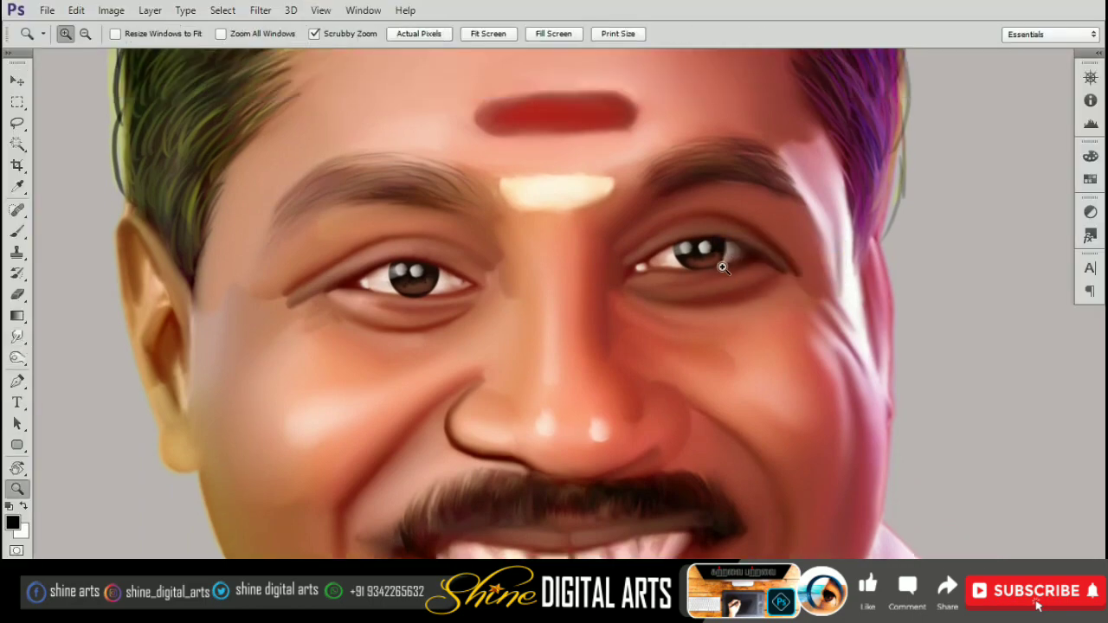
- Zoom into the right eye and set a small Smudge brush at 80% strength
{"action": "left_click", "coordinate": [723, 267]}
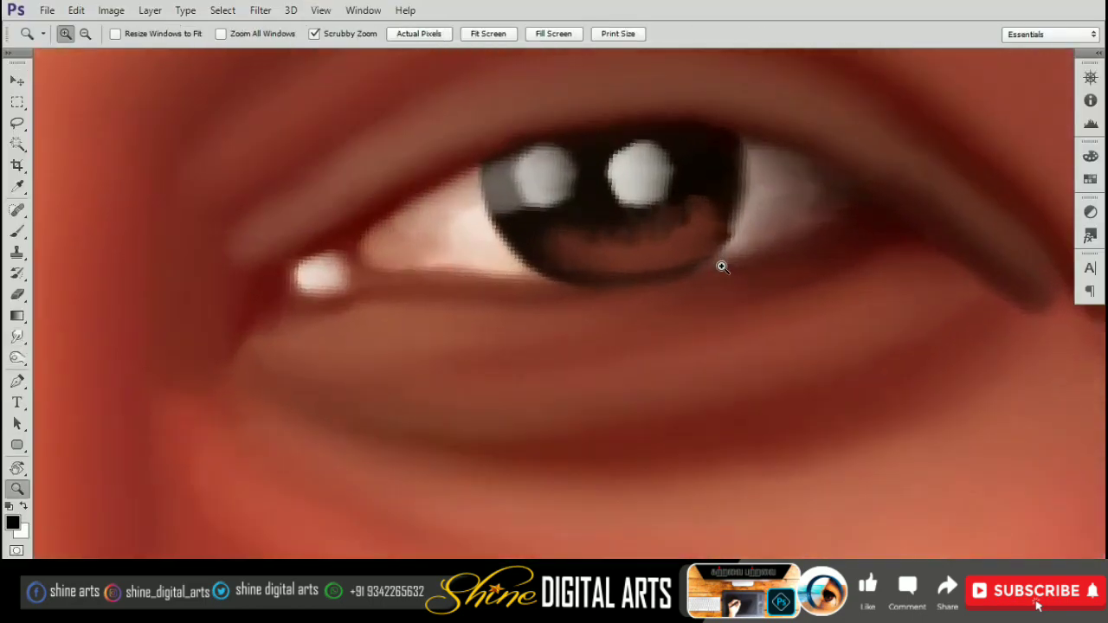
{"action": "left_click", "coordinate": [18, 353]}
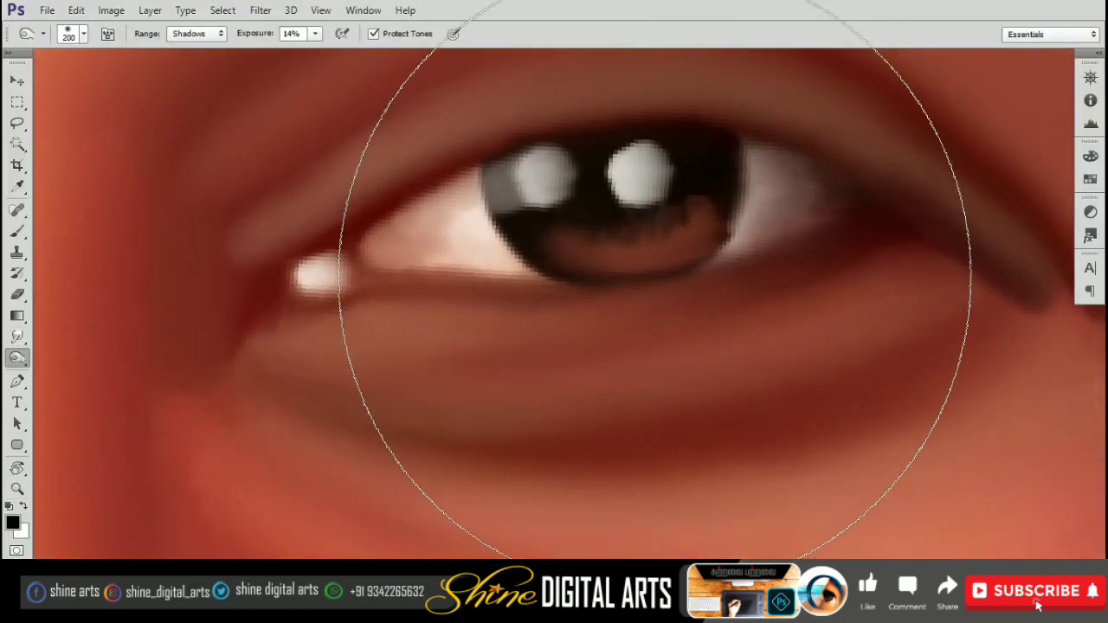
{"action": "key", "text": "e"}
{"action": "key", "text": "bracketleft"}
{"action": "key", "text": "bracketleft"}
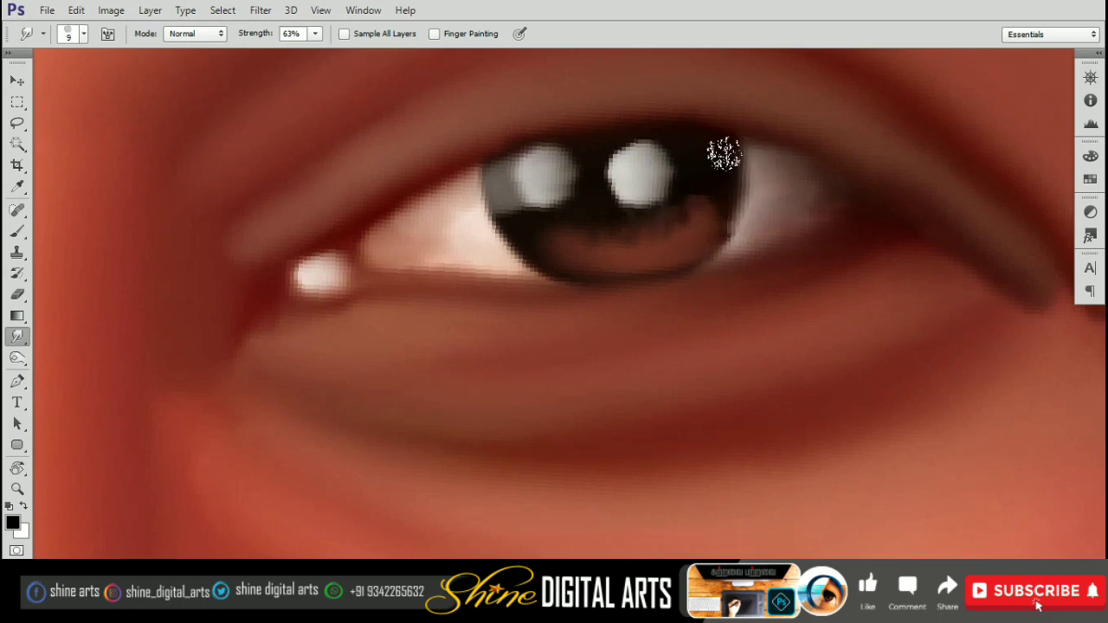
{"action": "key", "text": "bracketleft"}
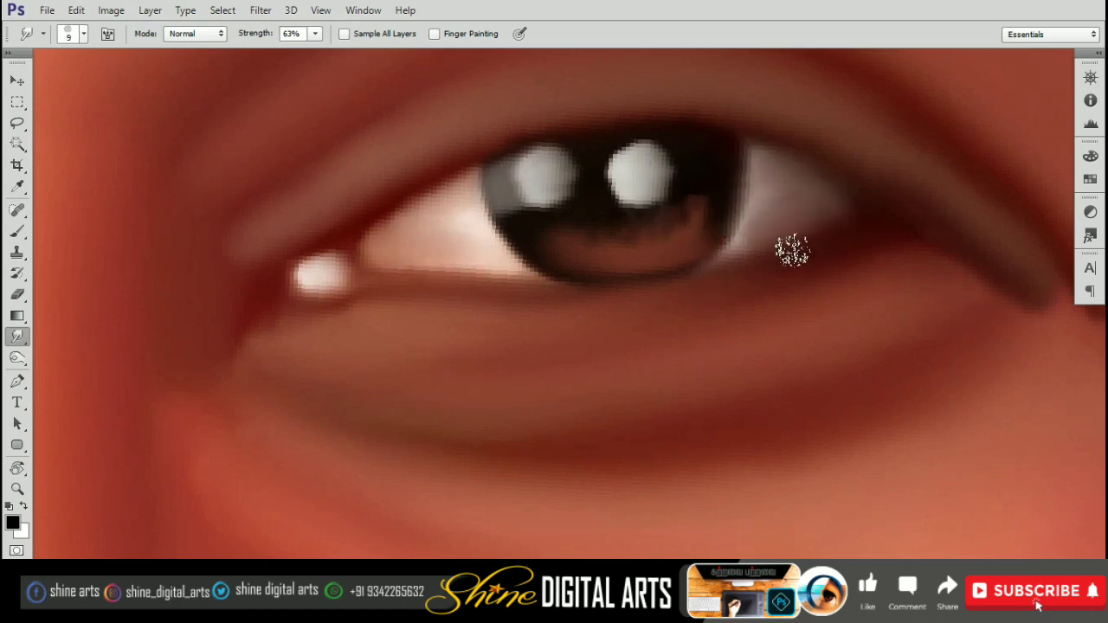
{"action": "key", "text": "8"}
- Smudge the lower eyelid and under-eye skin with brush sizes 15 to 20
{"action": "scroll", "coordinate": [681, 252], "scroll_direction": "left", "scroll_amount": 3}
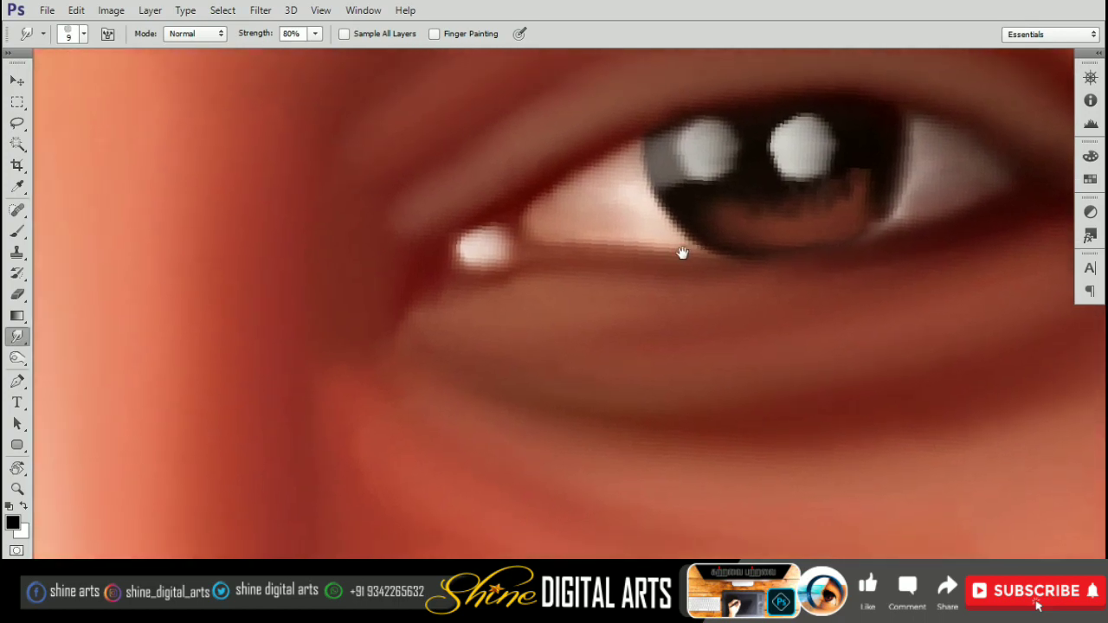
{"action": "key", "text": "bracketright"}
{"action": "scroll", "coordinate": [750, 265], "scroll_direction": "right", "scroll_amount": 2}
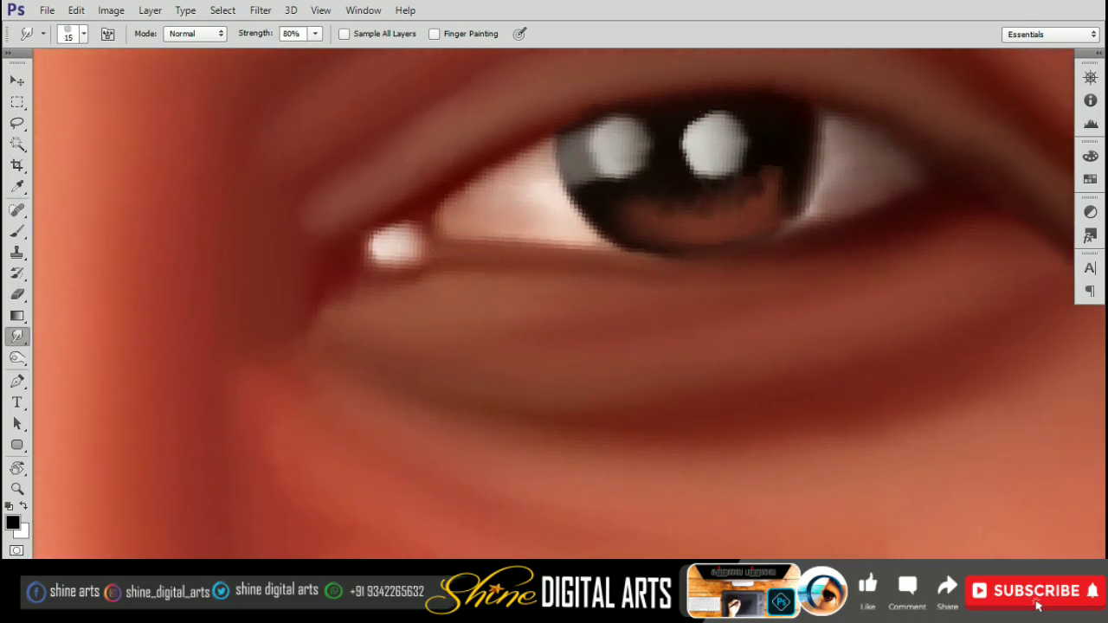
{"action": "scroll", "coordinate": [618, 86], "scroll_direction": "down", "scroll_amount": 2}
{"action": "left_click_drag", "start_coordinate": [693, 116], "coordinate": [641, 205]}
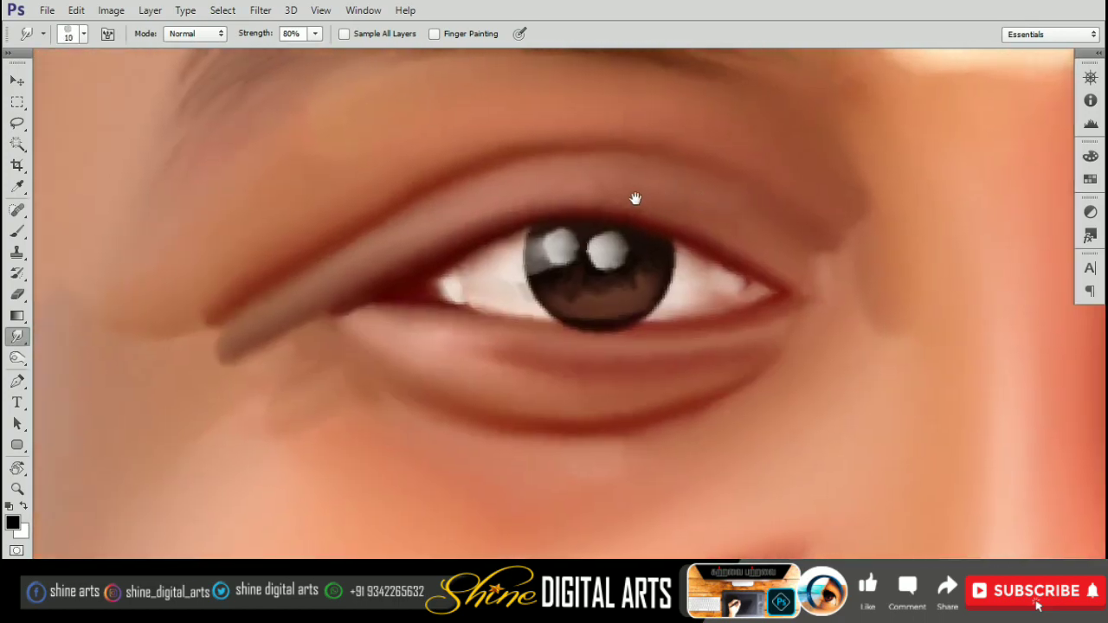
{"action": "key", "text": "bracketright"}
{"action": "left_click_drag", "start_coordinate": [396, 297], "coordinate": [476, 321]}
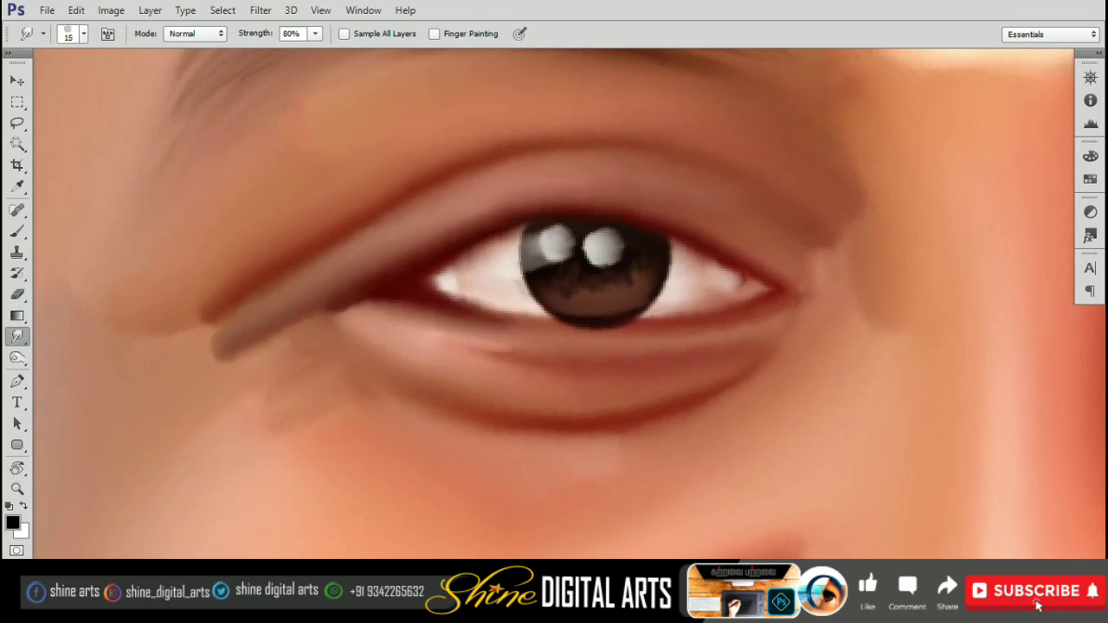
{"action": "key", "text": "bracketright"}
{"action": "scroll", "coordinate": [605, 199], "scroll_direction": "down", "scroll_amount": 1}
{"action": "scroll", "coordinate": [606, 199], "scroll_direction": "right", "scroll_amount": 2}
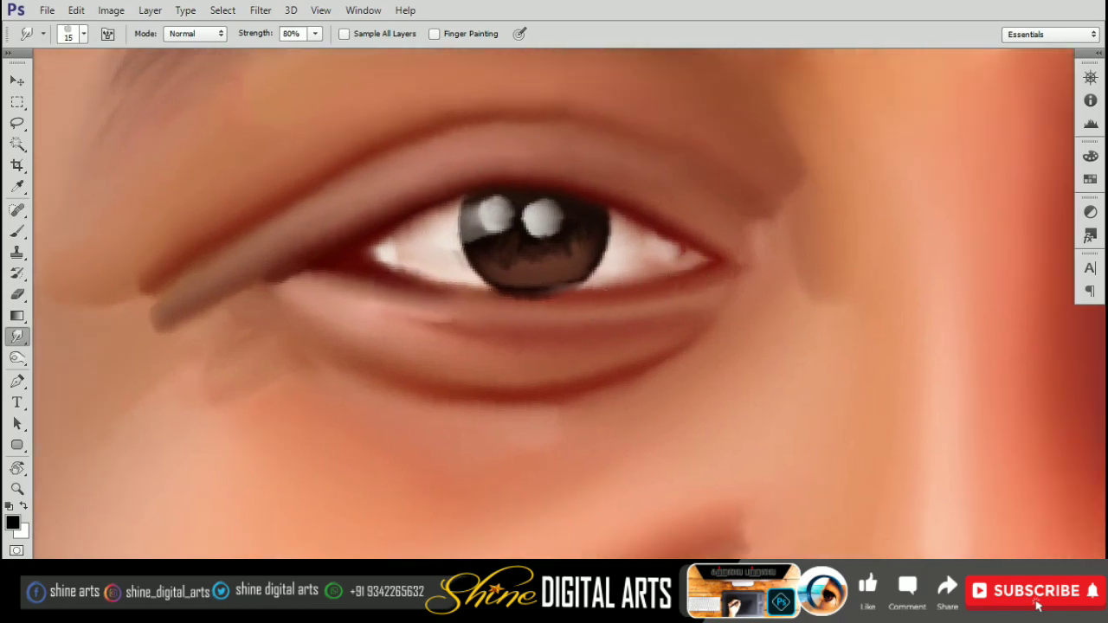
{"action": "scroll", "coordinate": [712, 242], "scroll_direction": "down", "scroll_amount": 3}
{"action": "scroll", "coordinate": [432, 282], "scroll_direction": "up", "scroll_amount": 2}
{"action": "scroll", "coordinate": [432, 282], "scroll_direction": "up", "scroll_amount": 1}
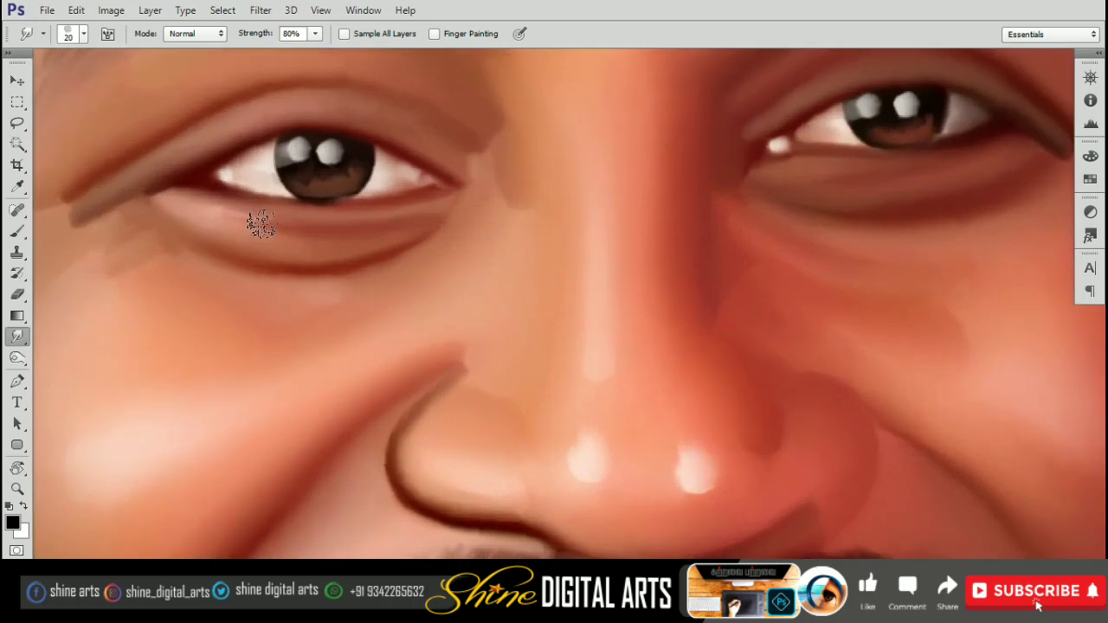
{"action": "left_click_drag", "start_coordinate": [248, 222], "coordinate": [228, 216]}
{"action": "scroll", "coordinate": [719, 482], "scroll_direction": "down", "scroll_amount": 3}
- Select the base portrait copy layer and check the layers under the face and forehead
{"action": "key", "text": "v"}
{"action": "key", "text": "F7"}
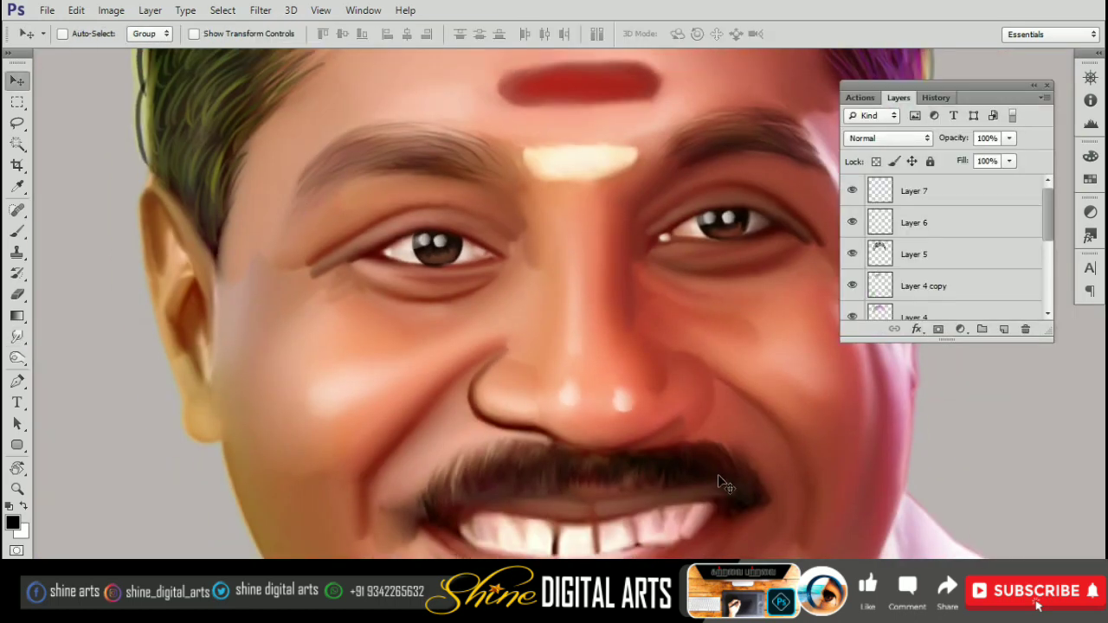
{"action": "left_click", "coordinate": [597, 277], "text": "ctrl"}
{"action": "key", "text": "z"}
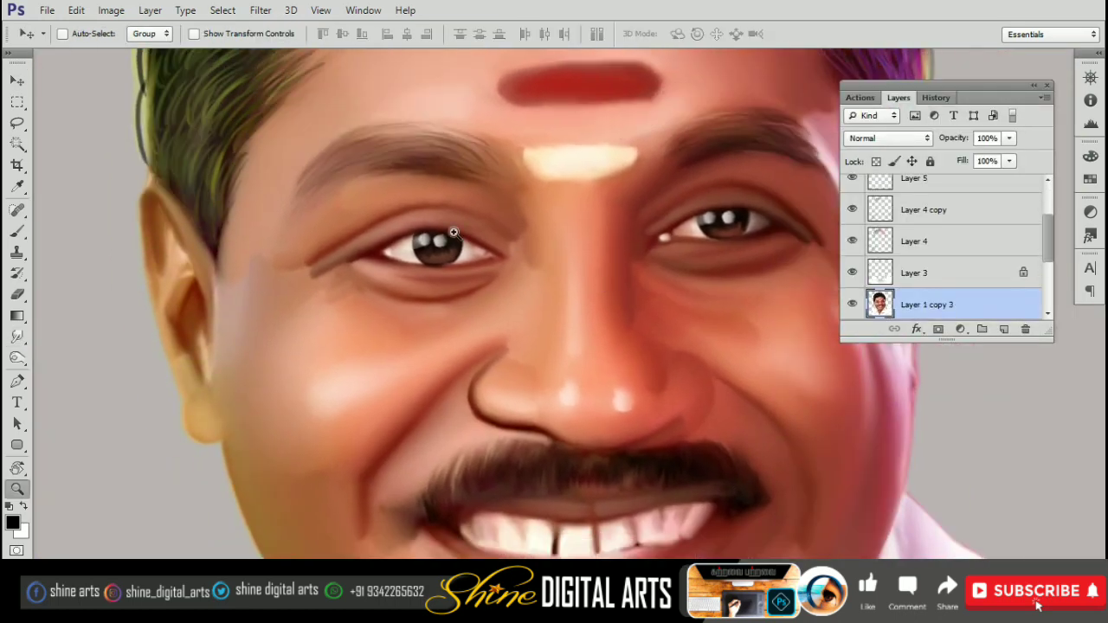
{"action": "left_click", "coordinate": [452, 234]}
{"action": "left_click", "coordinate": [601, 317], "text": "alt"}
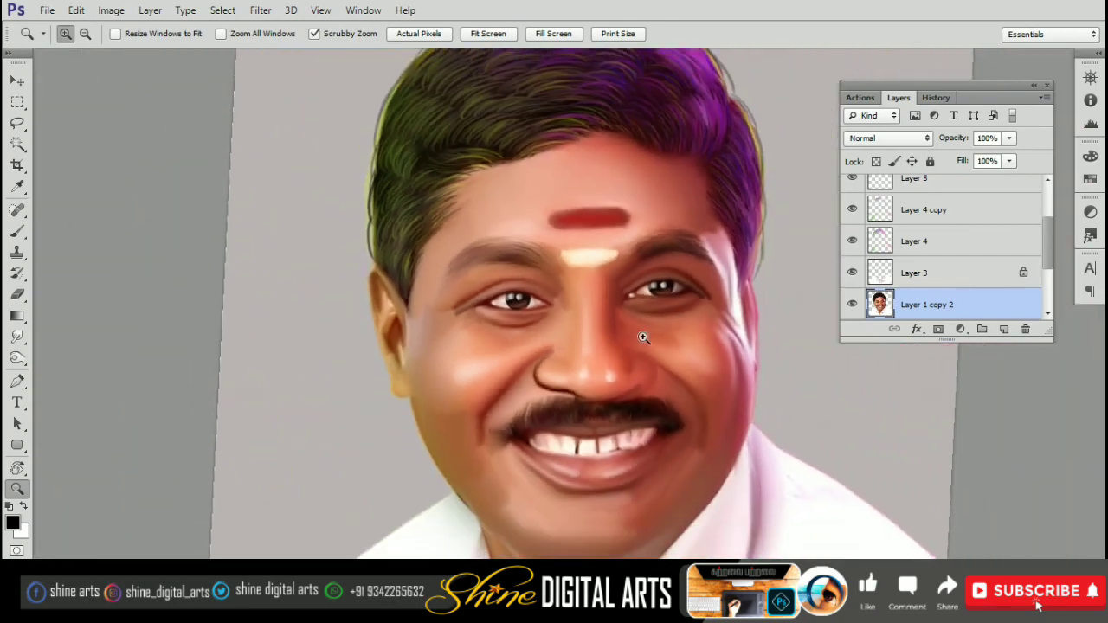
{"action": "key", "text": "v"}
{"action": "left_click_drag", "start_coordinate": [623, 346], "coordinate": [671, 382]}
{"action": "right_click", "coordinate": [606, 359]}
{"action": "key", "text": "Escape"}
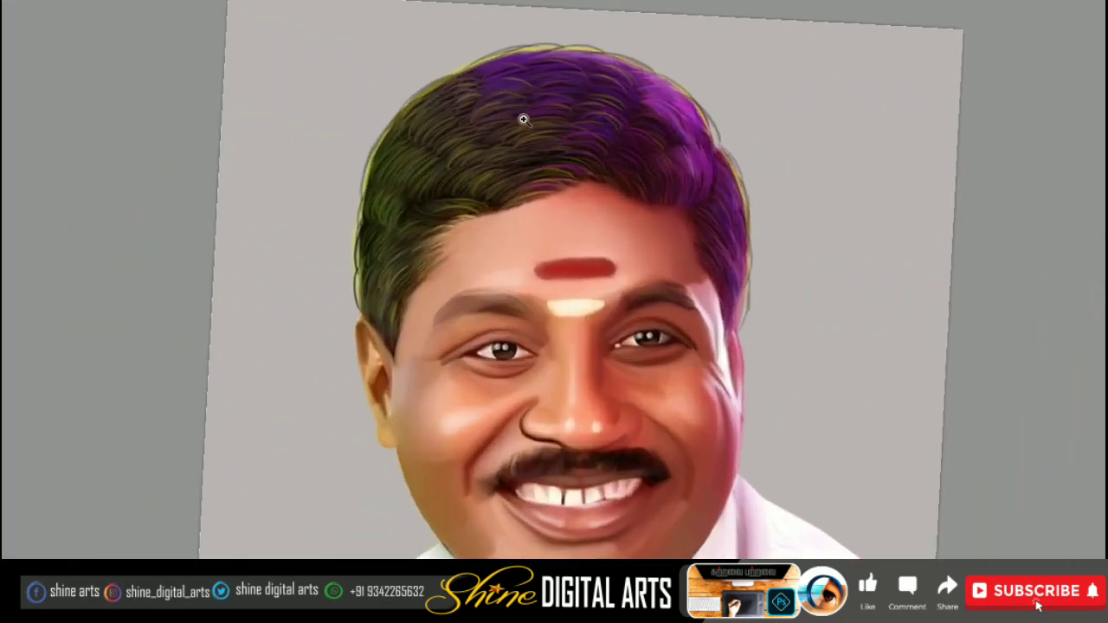
{"action": "right_click", "coordinate": [648, 252]}
{"action": "left_click", "coordinate": [655, 257]}
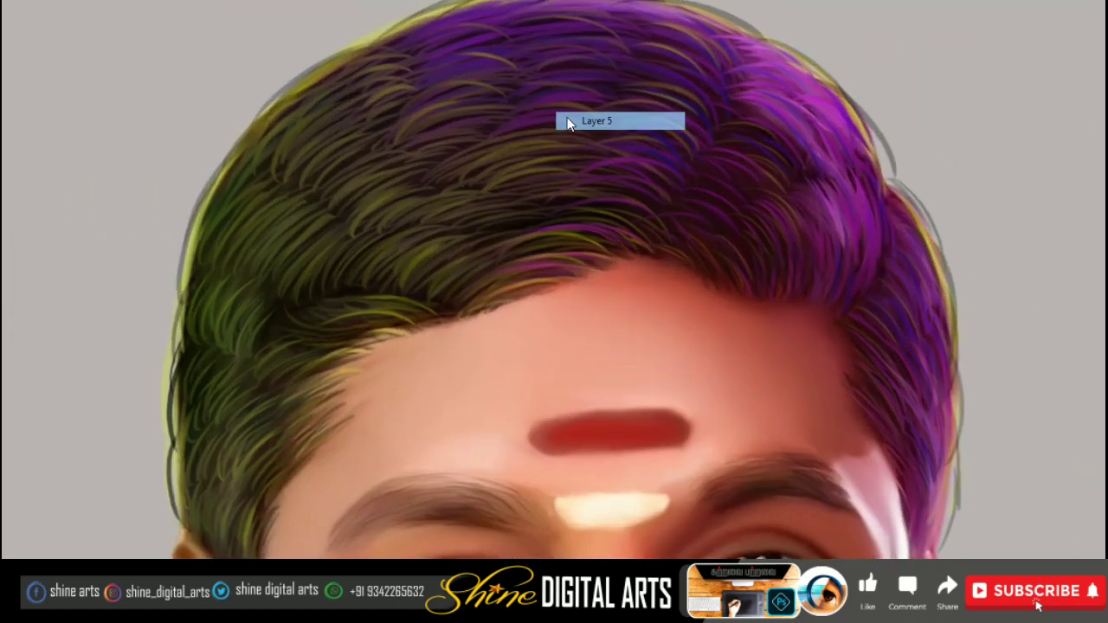
{"action": "left_click", "coordinate": [572, 121]}
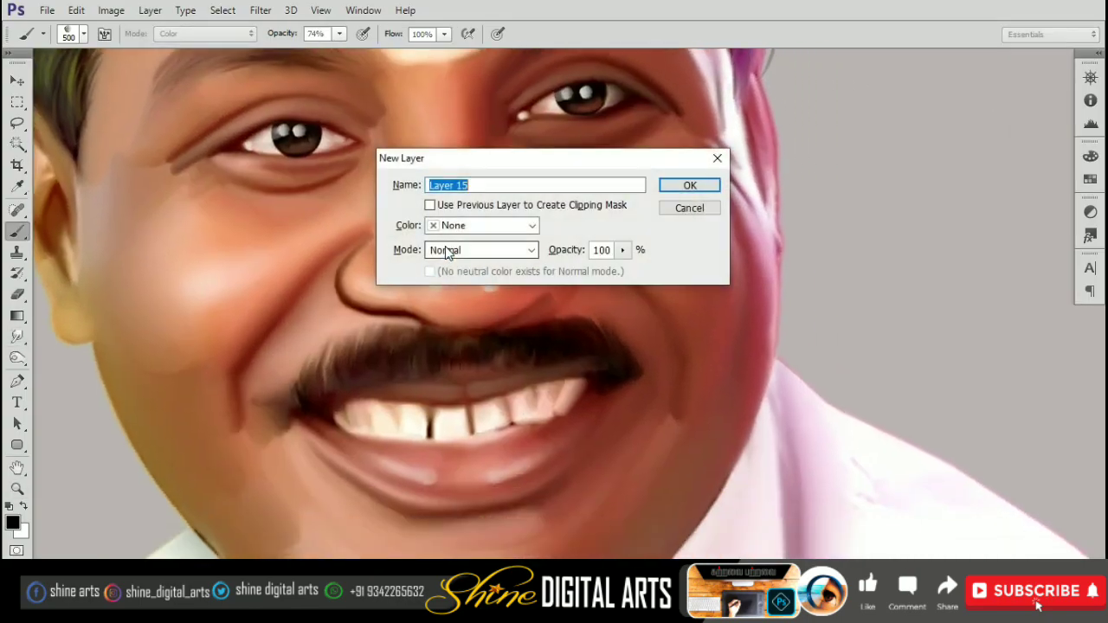
- Choose a hard 45 px brush preset and zoom toward the nose and mustache
{"action": "left_click", "coordinate": [557, 468]}
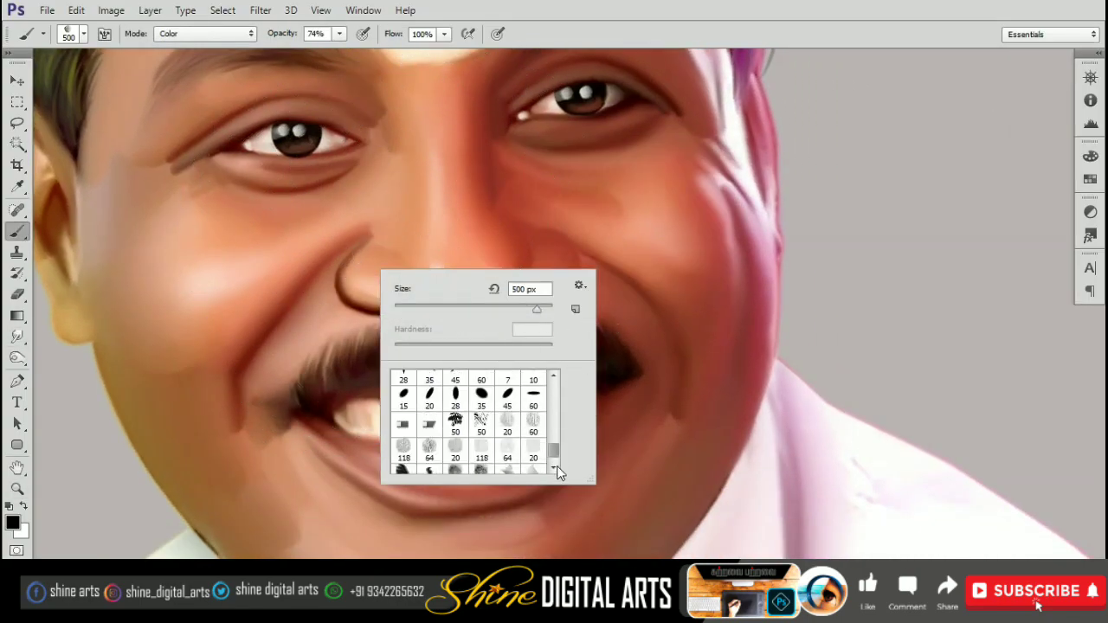
{"action": "left_click", "coordinate": [507, 398]}
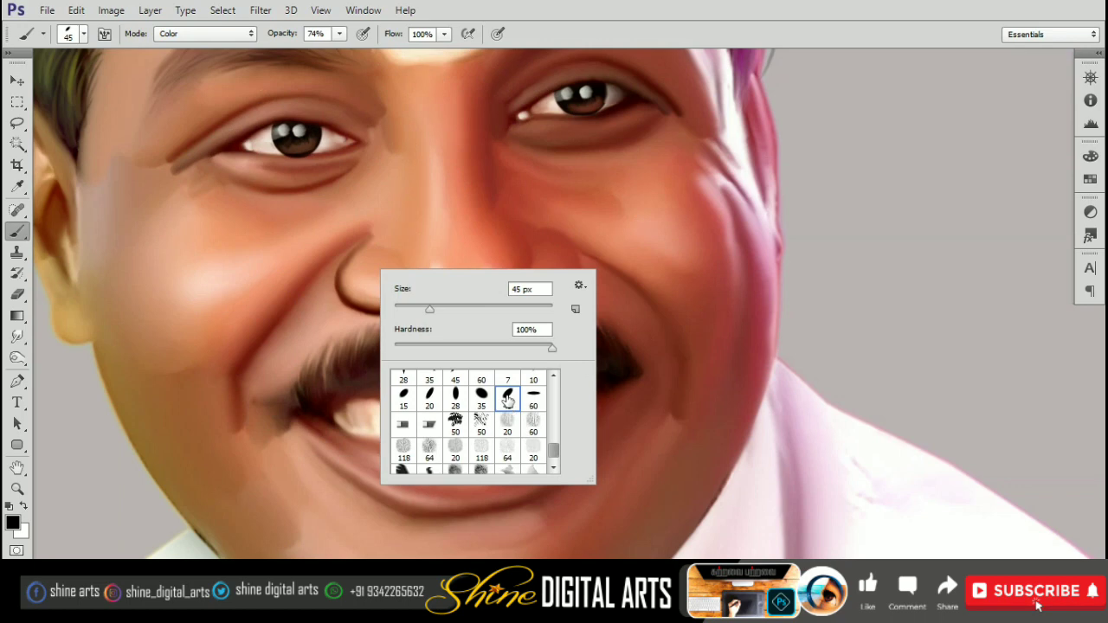
{"action": "left_click", "coordinate": [525, 223]}
{"action": "key", "text": "bracketleft"}
{"action": "scroll", "coordinate": [489, 261], "scroll_direction": "down", "scroll_amount": 2}
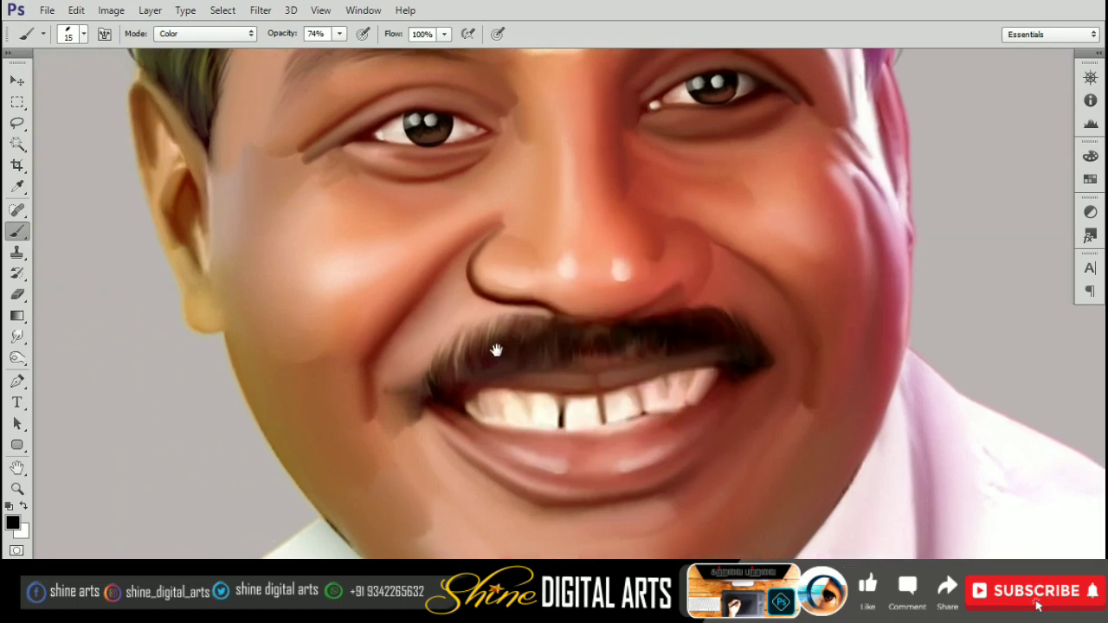
{"action": "scroll", "coordinate": [559, 315], "scroll_direction": "up", "scroll_amount": 5}
- Add a new layer and paint thin dark mustache strands with a 7 px Normal-mode brush
{"action": "key", "text": "ctrl+shift+n"}
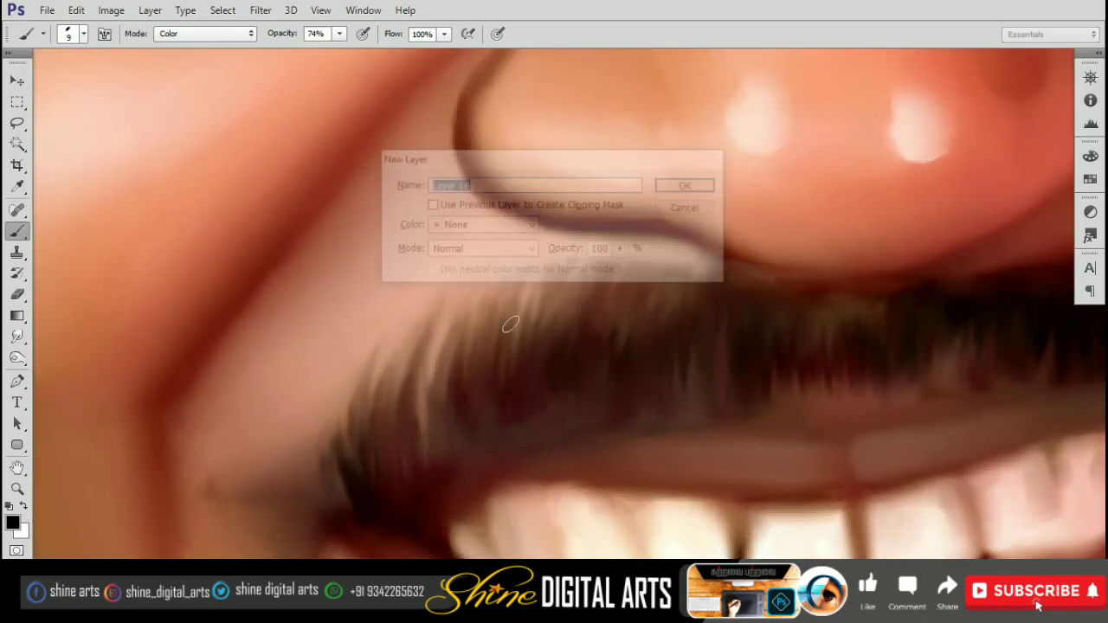
{"action": "key", "text": "Return"}
{"action": "left_click_drag", "start_coordinate": [338, 52], "coordinate": [307, 52]}
{"action": "left_click", "coordinate": [251, 32]}
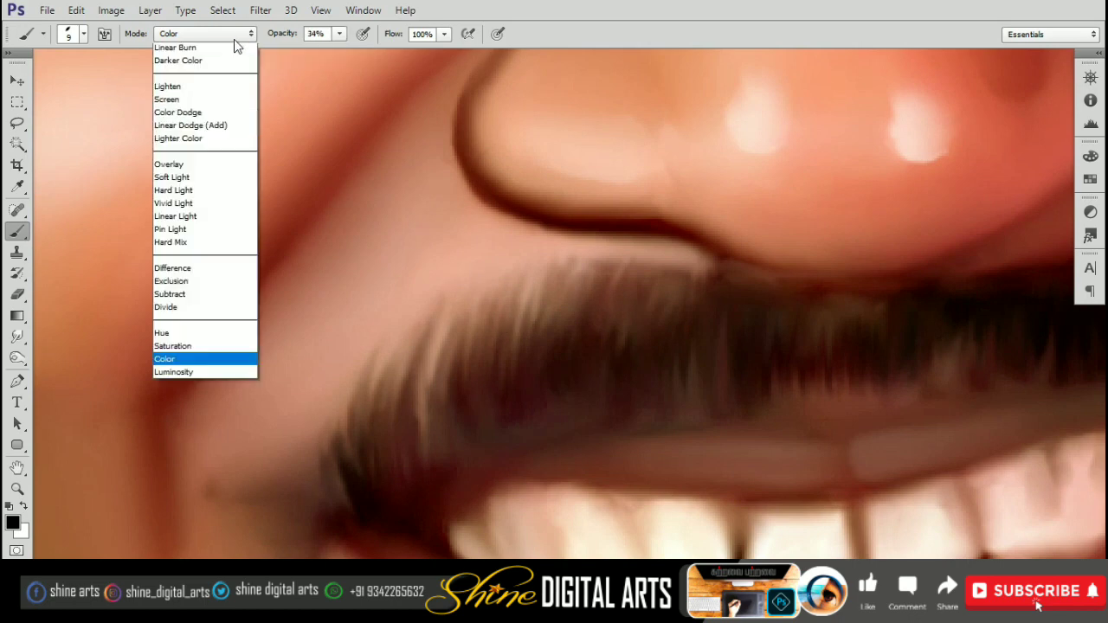
{"action": "left_click", "coordinate": [191, 43]}
{"action": "key", "text": "bracketleft"}
{"action": "left_click_drag", "start_coordinate": [407, 350], "coordinate": [412, 432]}
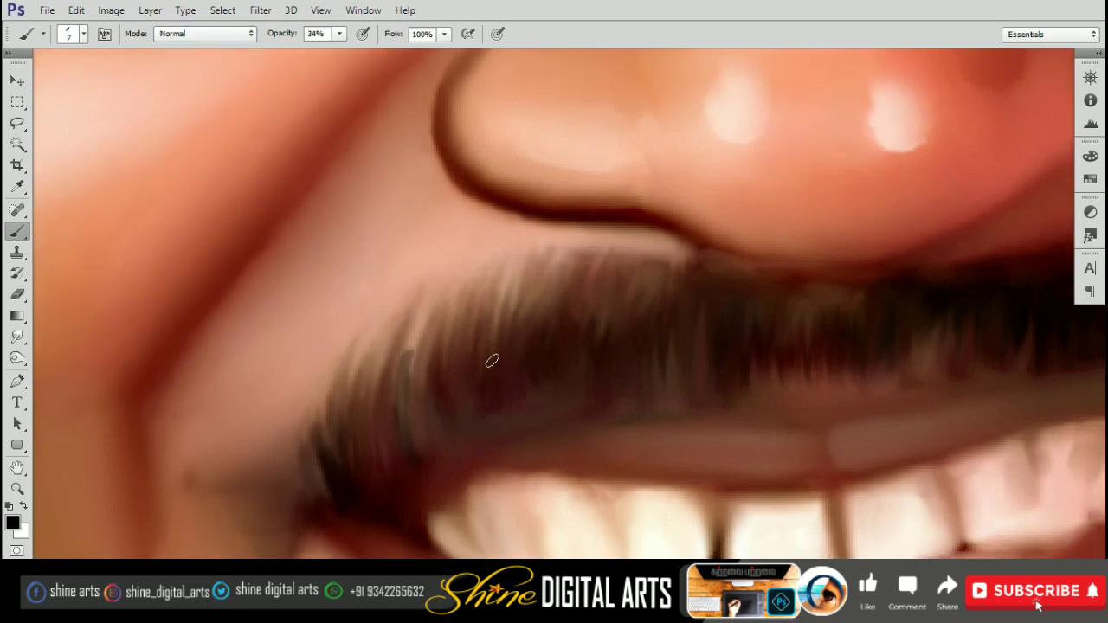
- Enable Transfer in the Brush panel so opacity follows pen pressure
{"action": "key", "text": "F5"}
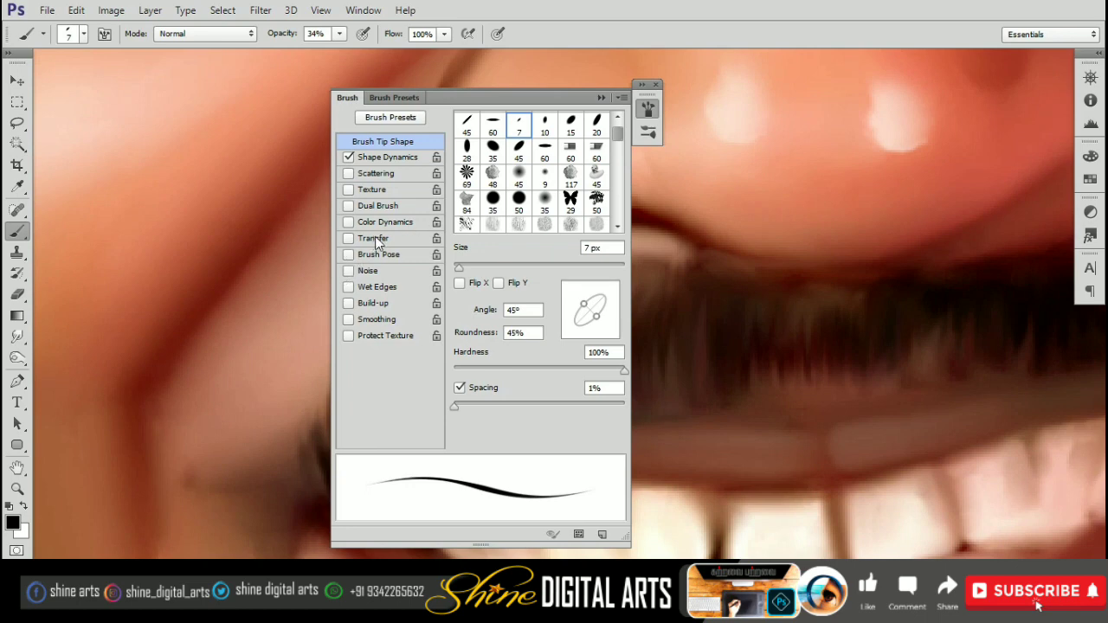
{"action": "left_click", "coordinate": [374, 238]}
{"action": "left_click", "coordinate": [544, 153]}
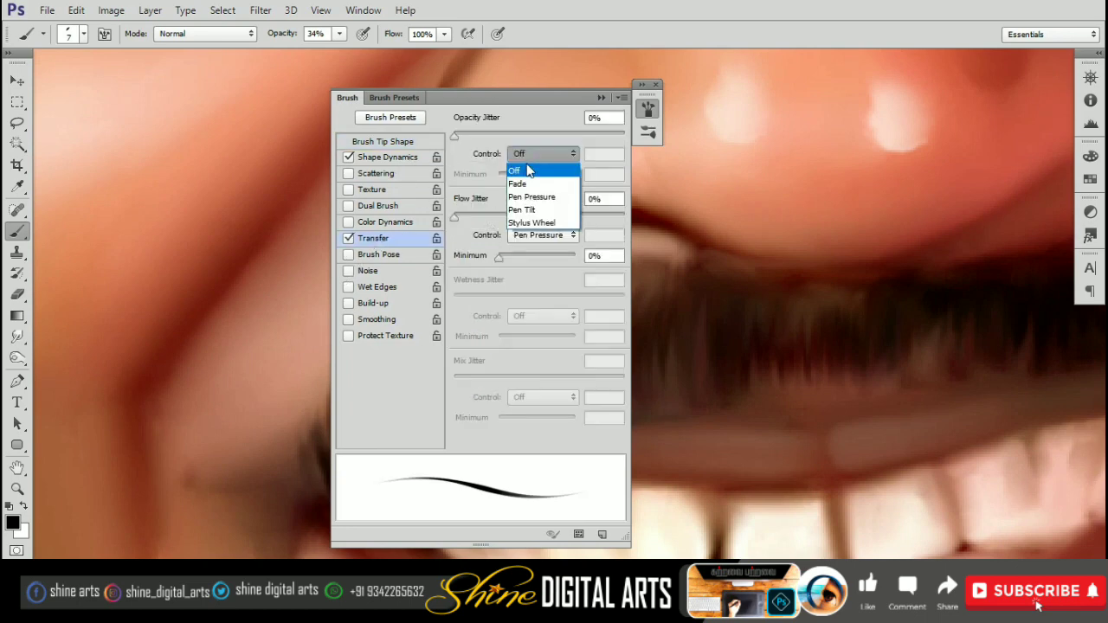
{"action": "left_click", "coordinate": [519, 190]}
{"action": "left_click", "coordinate": [400, 161]}
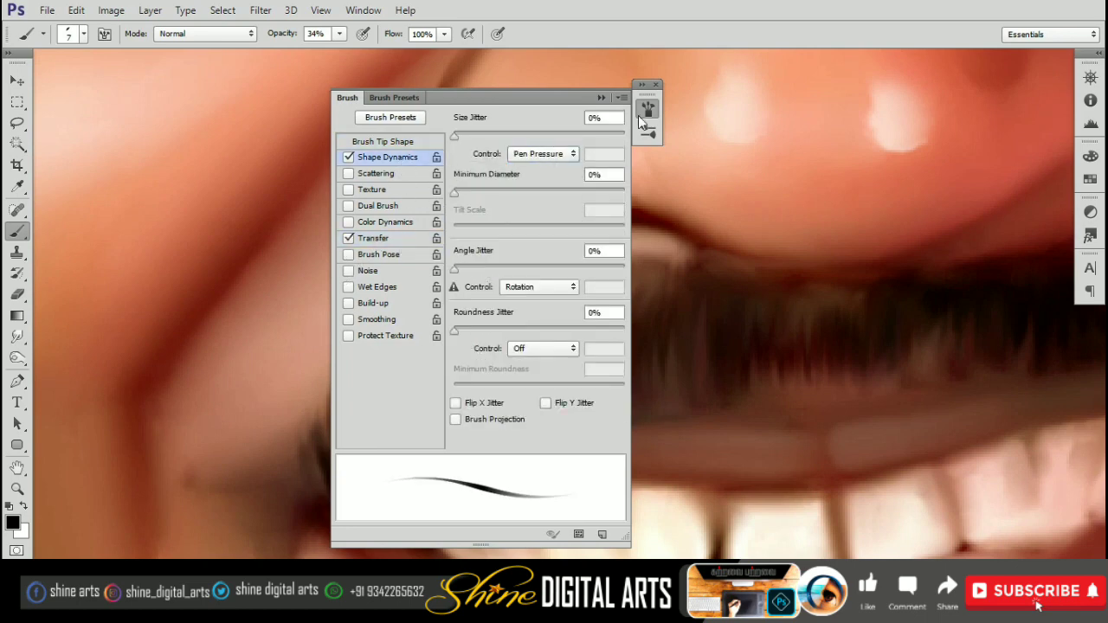
{"action": "left_click", "coordinate": [645, 110]}
{"action": "key", "text": "F7"}
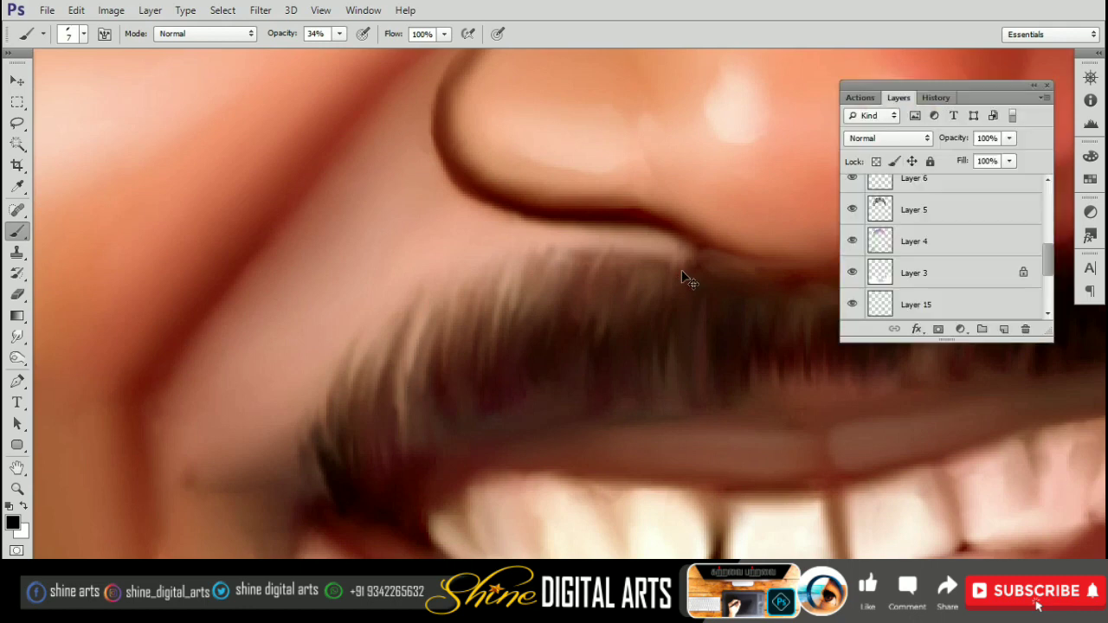
- On a new layer, paint dark hair strands along the mustache's left edge with a smaller brush
{"action": "key", "text": "ctrl+shift+n"}
{"action": "key", "text": "Return"}
{"action": "scroll", "coordinate": [420, 232], "scroll_direction": "down", "scroll_amount": 2}
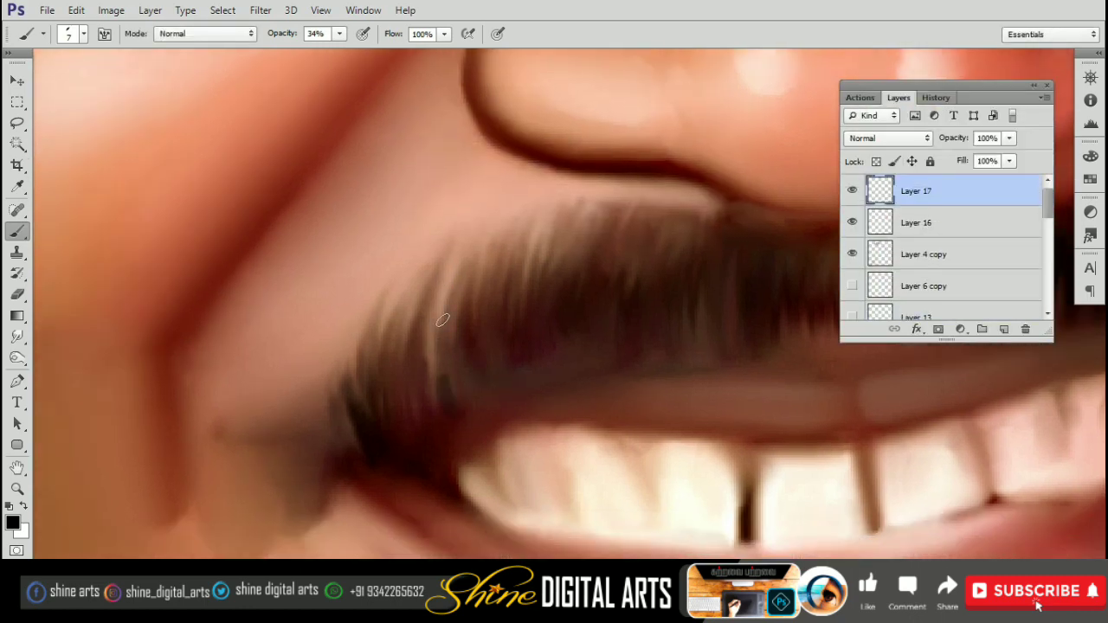
{"action": "key", "text": "bracketleft"}
{"action": "left_click_drag", "start_coordinate": [443, 320], "coordinate": [445, 396]}
{"action": "key", "text": "ctrl+z"}
{"action": "left_click_drag", "start_coordinate": [371, 306], "coordinate": [354, 402]}
{"action": "left_click_drag", "start_coordinate": [472, 251], "coordinate": [420, 348]}
{"action": "left_click_drag", "start_coordinate": [438, 275], "coordinate": [405, 349]}
{"action": "left_click_drag", "start_coordinate": [433, 273], "coordinate": [385, 381]}
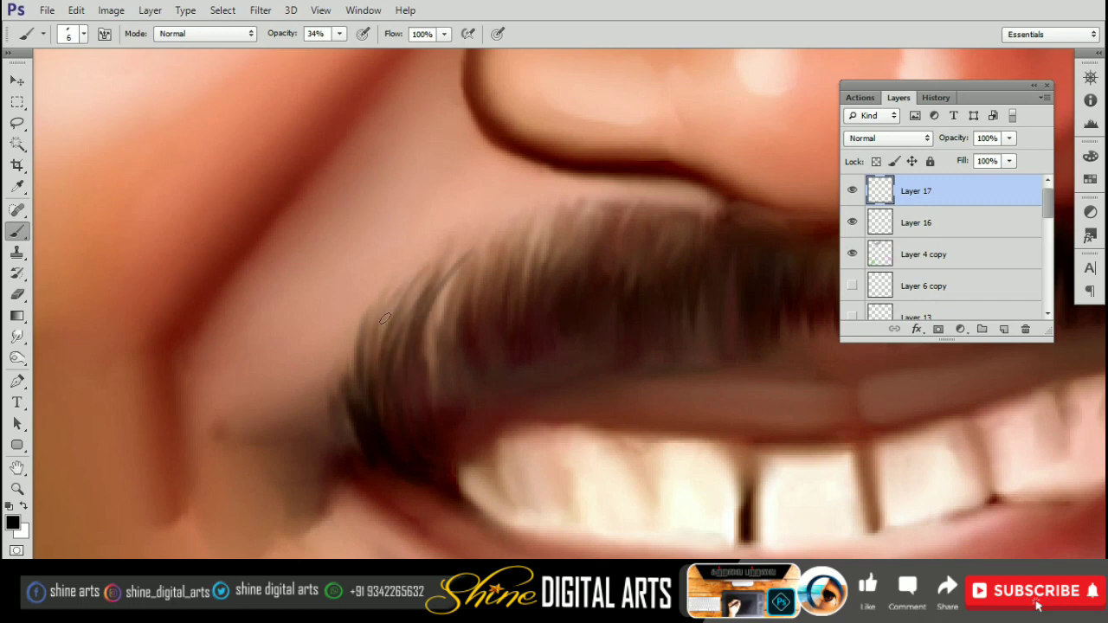
{"action": "mouse_move", "coordinate": [364, 320]}
{"action": "left_mouse_down"}
{"action": "mouse_move", "coordinate": [342, 412]}
{"action": "mouse_move", "coordinate": [327, 414]}
{"action": "left_mouse_up"}
{"action": "left_click_drag", "start_coordinate": [507, 253], "coordinate": [365, 306]}
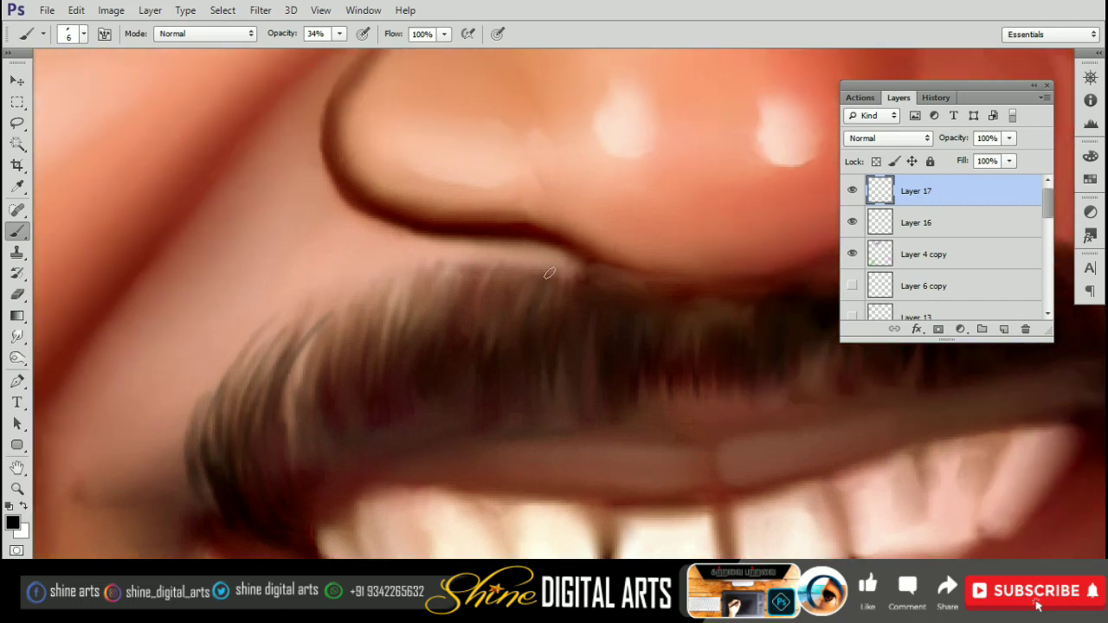
- At 49% brush opacity, paint dark strands along the mustache's upper, upper-left and lower edges
{"action": "key", "text": "4"}
{"action": "key", "text": "9"}
{"action": "mouse_move", "coordinate": [478, 273]}
{"action": "left_mouse_down"}
{"action": "mouse_move", "coordinate": [466, 339]}
{"action": "mouse_move", "coordinate": [434, 344]}
{"action": "left_mouse_up"}
{"action": "left_click_drag", "start_coordinate": [427, 268], "coordinate": [400, 340]}
{"action": "mouse_move", "coordinate": [412, 273]}
{"action": "left_mouse_down"}
{"action": "mouse_move", "coordinate": [381, 352]}
{"action": "mouse_move", "coordinate": [351, 379]}
{"action": "left_mouse_up"}
{"action": "left_click_drag", "start_coordinate": [364, 300], "coordinate": [308, 390]}
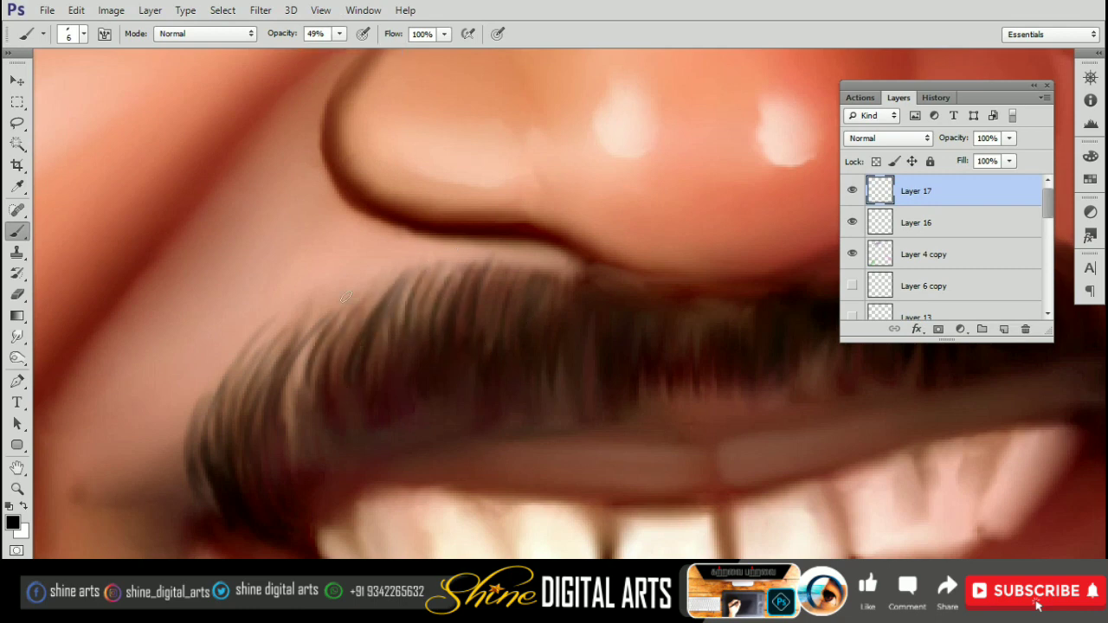
{"action": "left_click_drag", "start_coordinate": [315, 334], "coordinate": [292, 403]}
{"action": "mouse_move", "coordinate": [386, 277]}
{"action": "left_mouse_down"}
{"action": "mouse_move", "coordinate": [336, 381]}
{"action": "mouse_move", "coordinate": [327, 372]}
{"action": "left_mouse_up"}
{"action": "left_click_drag", "start_coordinate": [315, 336], "coordinate": [287, 416]}
{"action": "scroll", "coordinate": [442, 380], "scroll_direction": "down", "scroll_amount": 2}
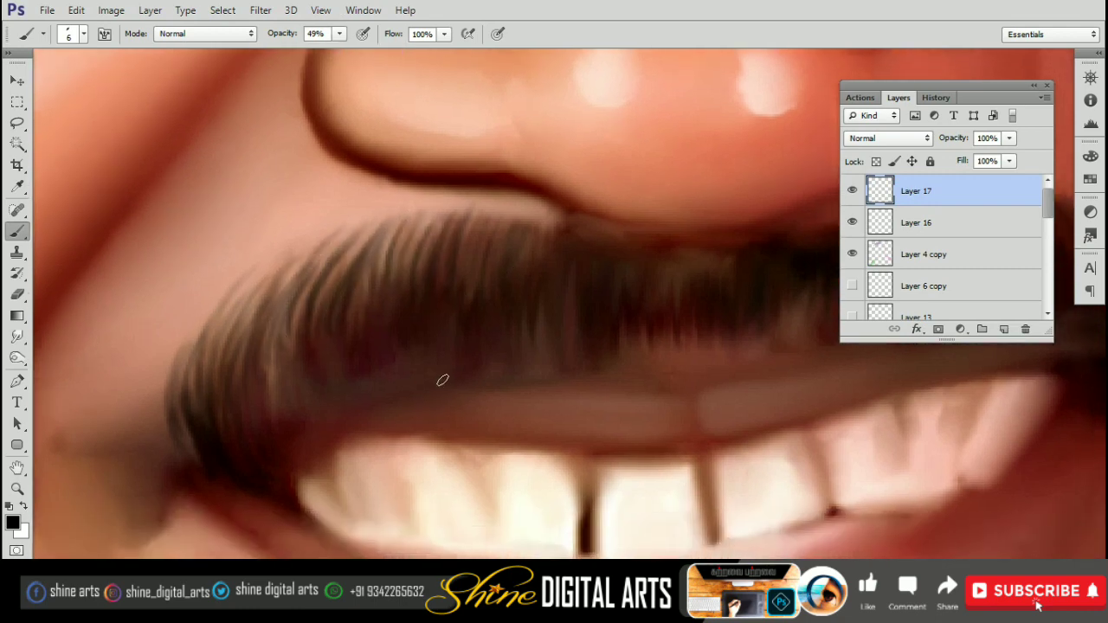
{"action": "left_click_drag", "start_coordinate": [415, 334], "coordinate": [426, 389]}
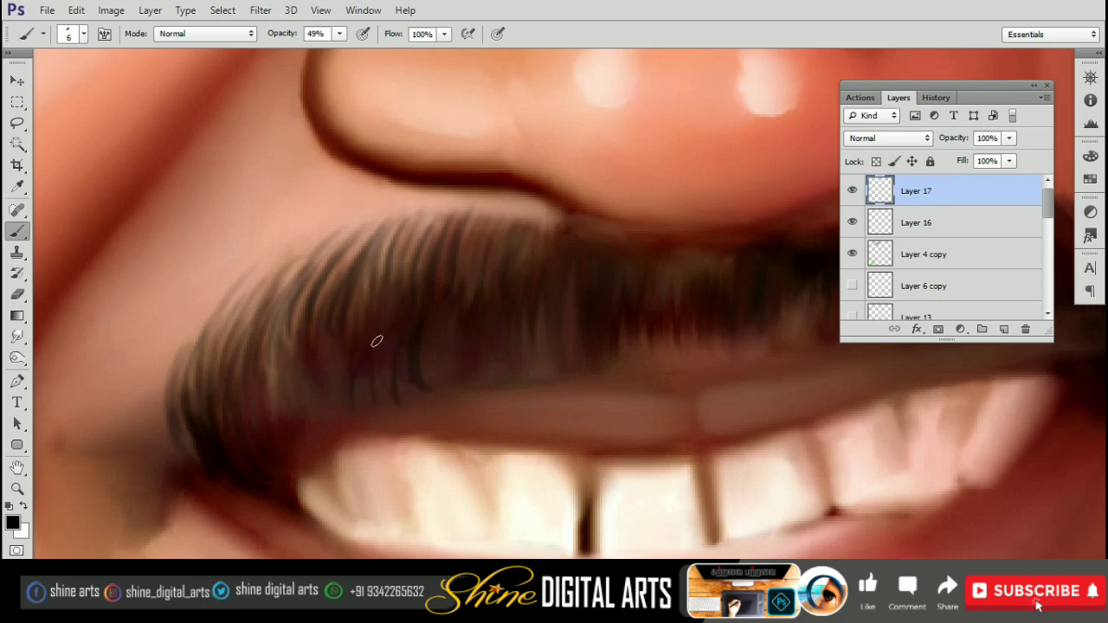
- Adjust the brush tip angle and roundness in Brush settings, then pan to the mustache's right tip
{"action": "key", "text": "F5"}
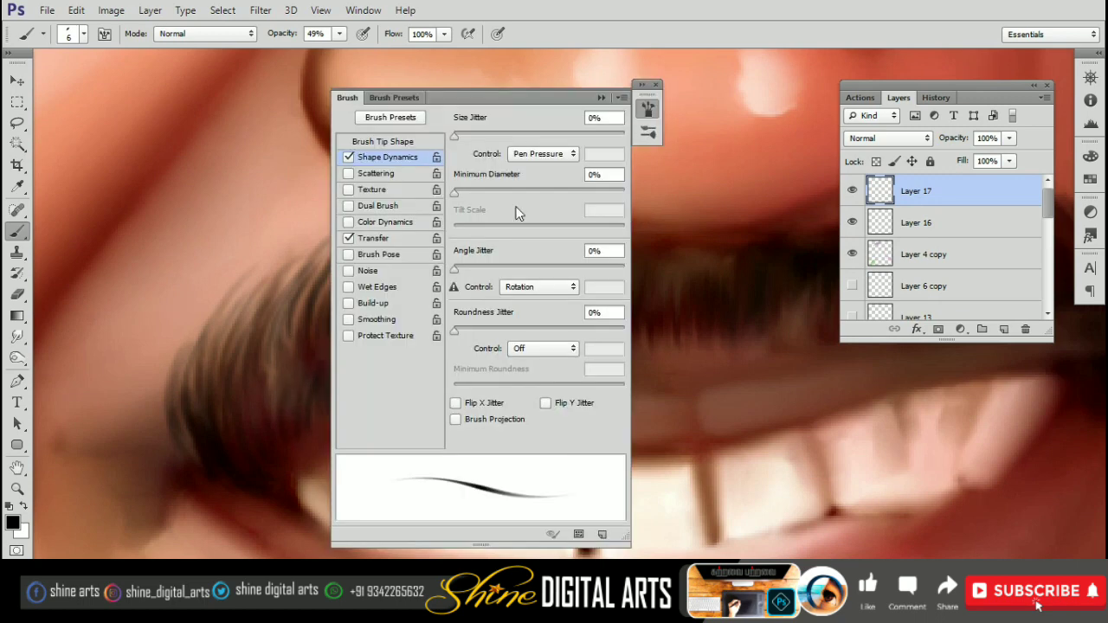
{"action": "left_click", "coordinate": [385, 141]}
{"action": "mouse_move", "coordinate": [593, 288]}
{"action": "left_mouse_down"}
{"action": "mouse_move", "coordinate": [583, 302]}
{"action": "mouse_move", "coordinate": [595, 292]}
{"action": "left_mouse_up"}
{"action": "key", "text": "F5"}
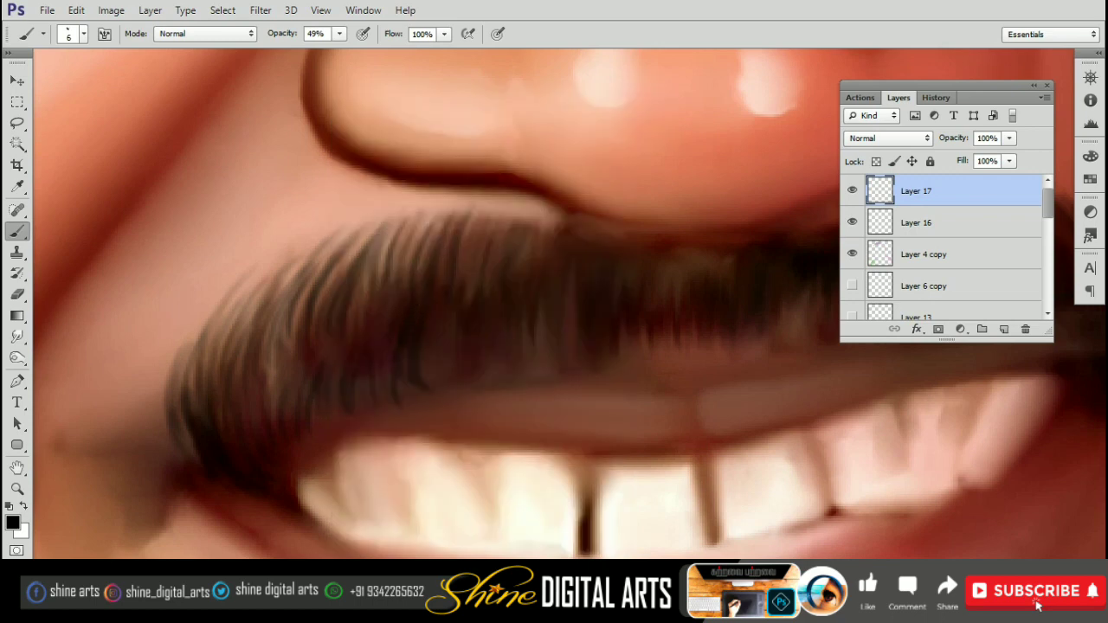
{"action": "left_click_drag", "start_coordinate": [532, 379], "coordinate": [450, 380]}
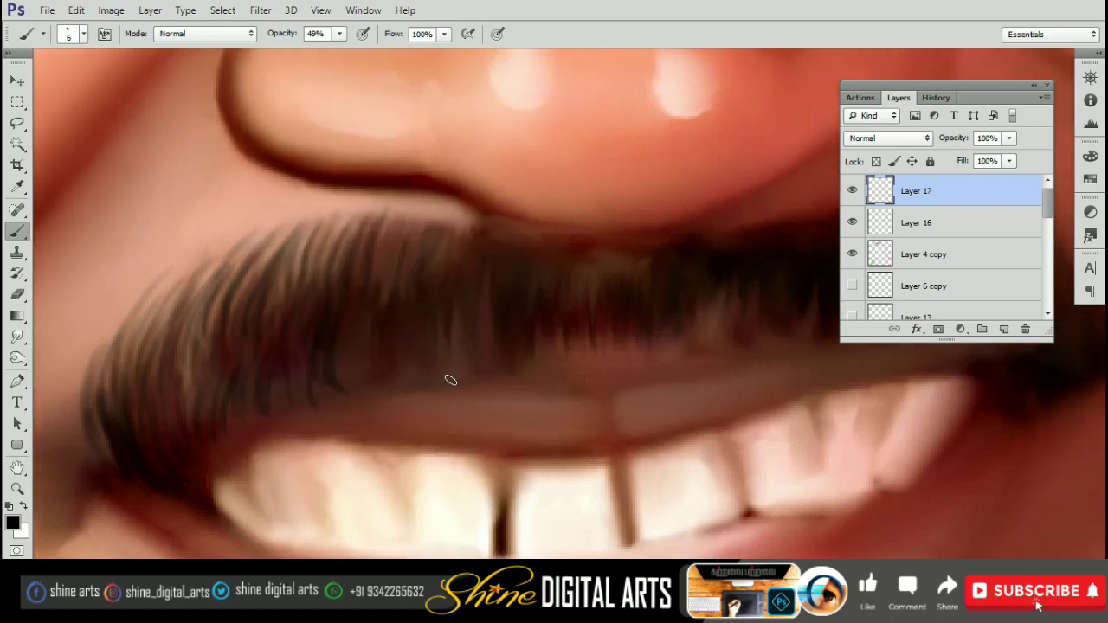
{"action": "left_click_drag", "start_coordinate": [391, 347], "coordinate": [344, 349]}
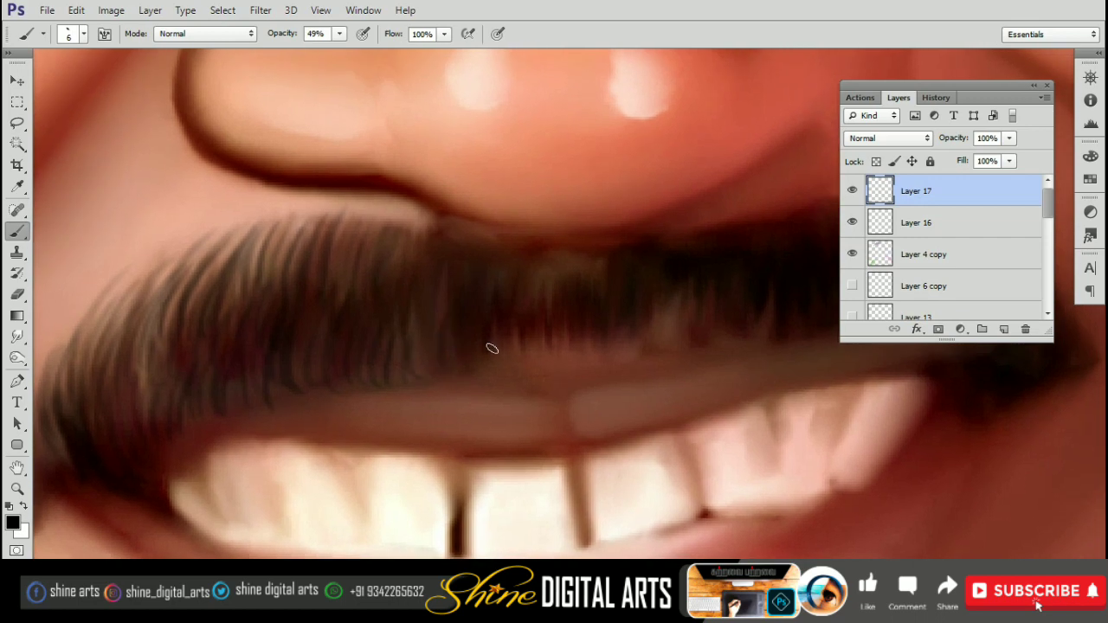
{"action": "left_click_drag", "start_coordinate": [419, 390], "coordinate": [317, 370]}
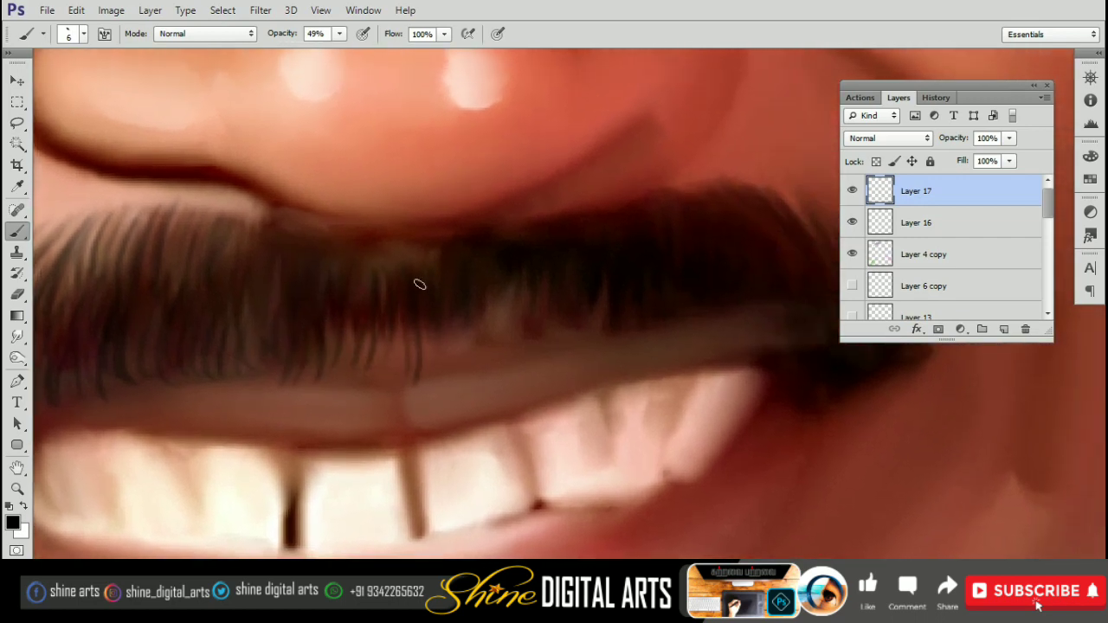
{"action": "left_click_drag", "start_coordinate": [404, 280], "coordinate": [475, 265]}
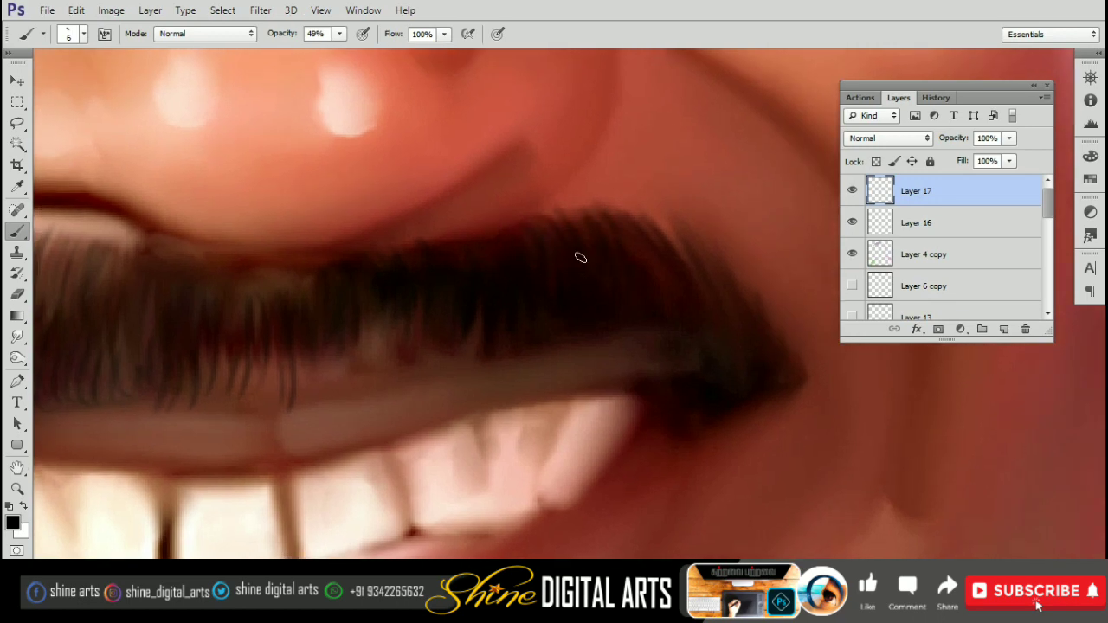
{"action": "left_click_drag", "start_coordinate": [647, 276], "coordinate": [641, 280]}
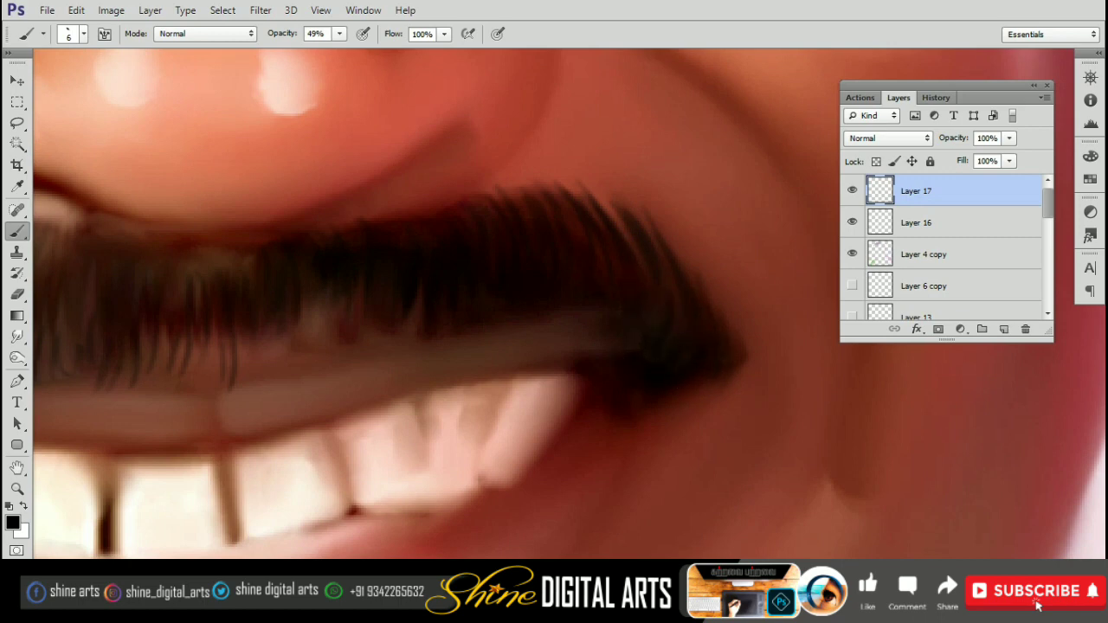
- Paint more dark hair strands across the mustache's left part
{"action": "scroll", "coordinate": [633, 243], "scroll_direction": "left", "scroll_amount": 3}
{"action": "scroll", "coordinate": [644, 270], "scroll_direction": "left", "scroll_amount": 3}
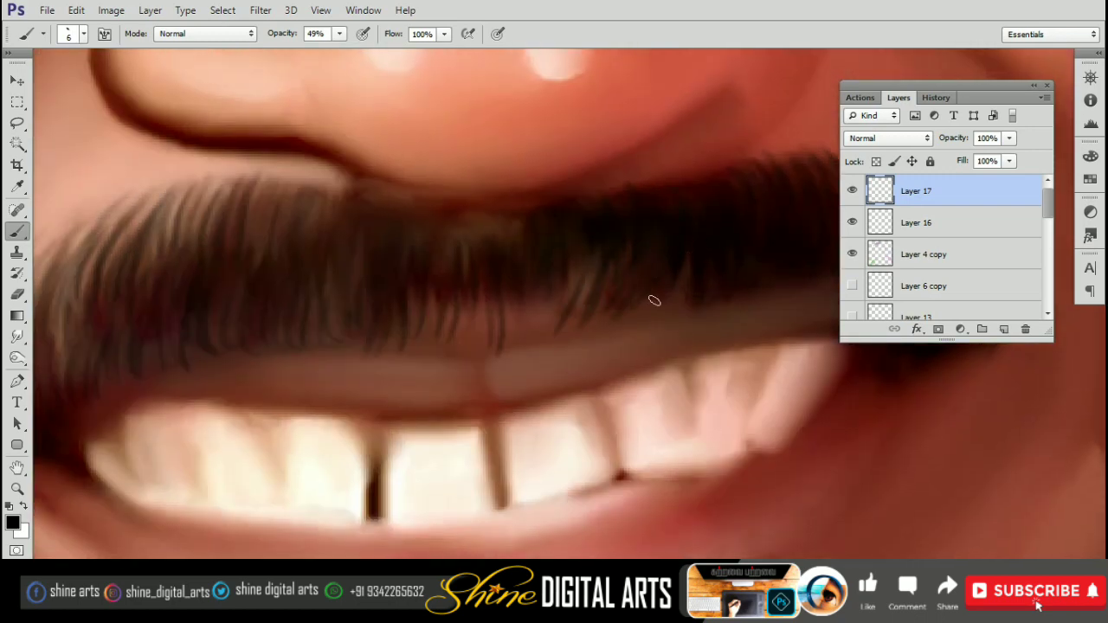
{"action": "scroll", "coordinate": [654, 301], "scroll_direction": "left", "scroll_amount": 2}
{"action": "left_click_drag", "start_coordinate": [505, 219], "coordinate": [713, 279]}
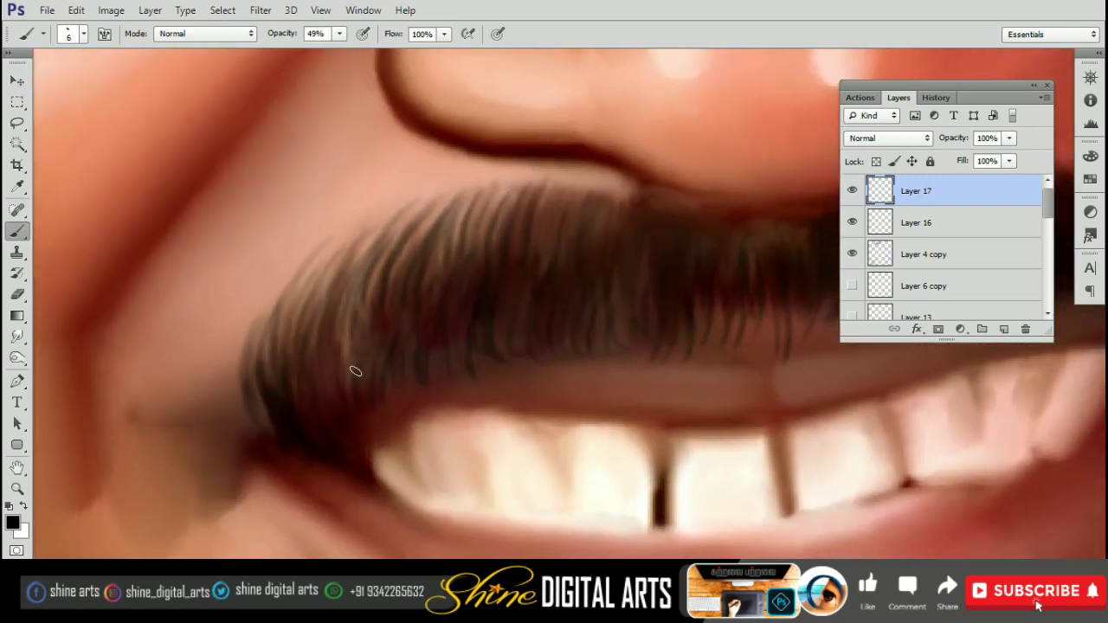
{"action": "left_click_drag", "start_coordinate": [339, 407], "coordinate": [318, 340]}
{"action": "left_click_drag", "start_coordinate": [292, 403], "coordinate": [313, 301]}
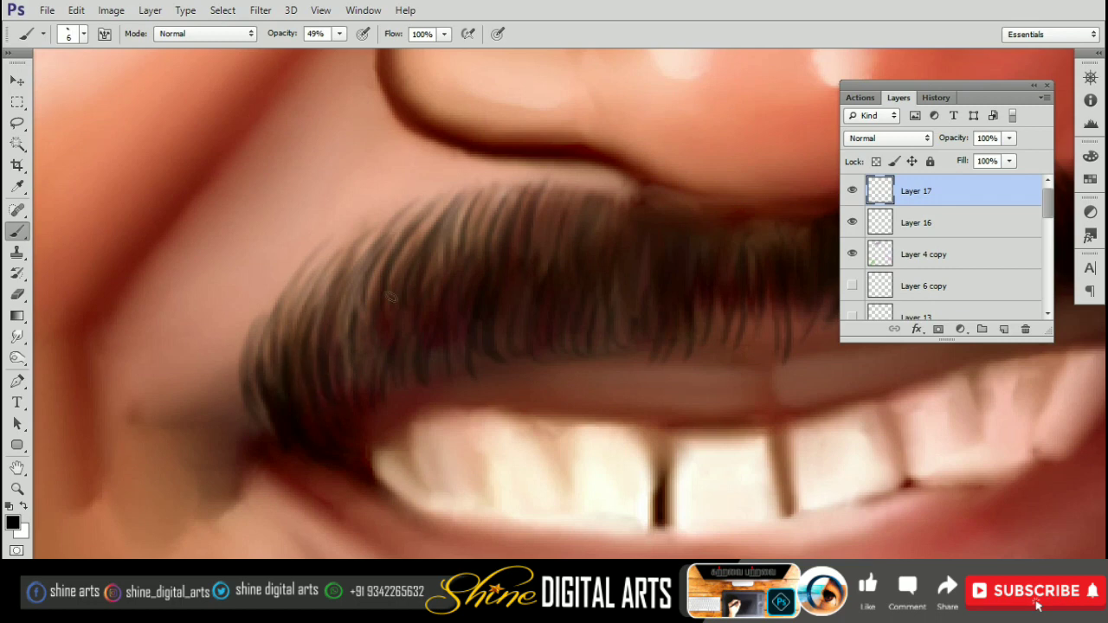
{"action": "mouse_move", "coordinate": [388, 373]}
{"action": "left_mouse_down"}
{"action": "mouse_move", "coordinate": [370, 275]}
{"action": "mouse_move", "coordinate": [341, 251]}
{"action": "left_mouse_up"}
{"action": "mouse_move", "coordinate": [433, 354]}
{"action": "left_mouse_down"}
{"action": "mouse_move", "coordinate": [467, 233]}
{"action": "mouse_move", "coordinate": [421, 265]}
{"action": "left_mouse_up"}
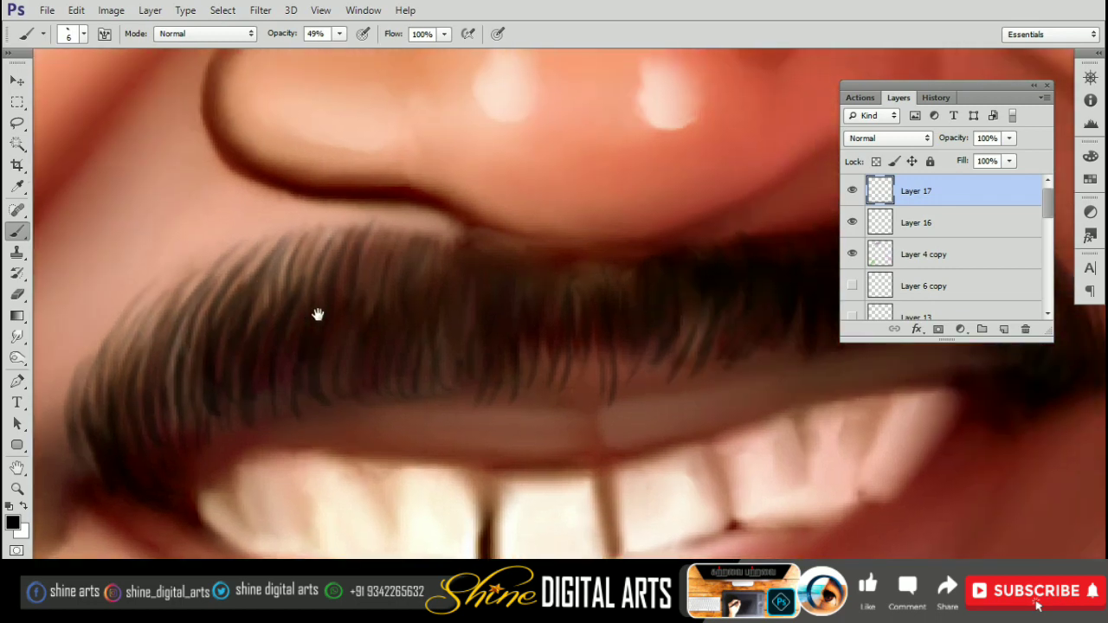
{"action": "left_click_drag", "start_coordinate": [484, 281], "coordinate": [317, 314]}
{"action": "left_click_drag", "start_coordinate": [380, 332], "coordinate": [398, 270]}
- Add a few dark strands below the nose and across the mustache's middle
{"action": "left_click_drag", "start_coordinate": [346, 347], "coordinate": [322, 323]}
{"action": "scroll", "coordinate": [369, 282], "scroll_direction": "right", "scroll_amount": 5}
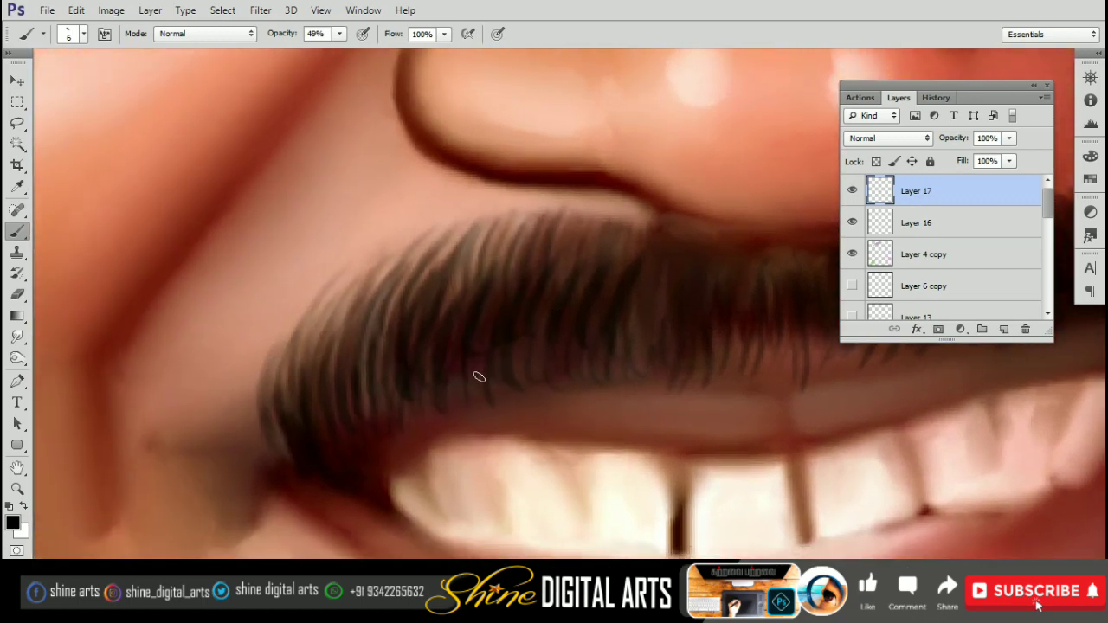
{"action": "left_click_drag", "start_coordinate": [476, 312], "coordinate": [457, 241]}
{"action": "left_click_drag", "start_coordinate": [442, 312], "coordinate": [416, 251]}
{"action": "left_click_drag", "start_coordinate": [329, 370], "coordinate": [381, 294]}
{"action": "left_click_drag", "start_coordinate": [519, 260], "coordinate": [580, 216]}
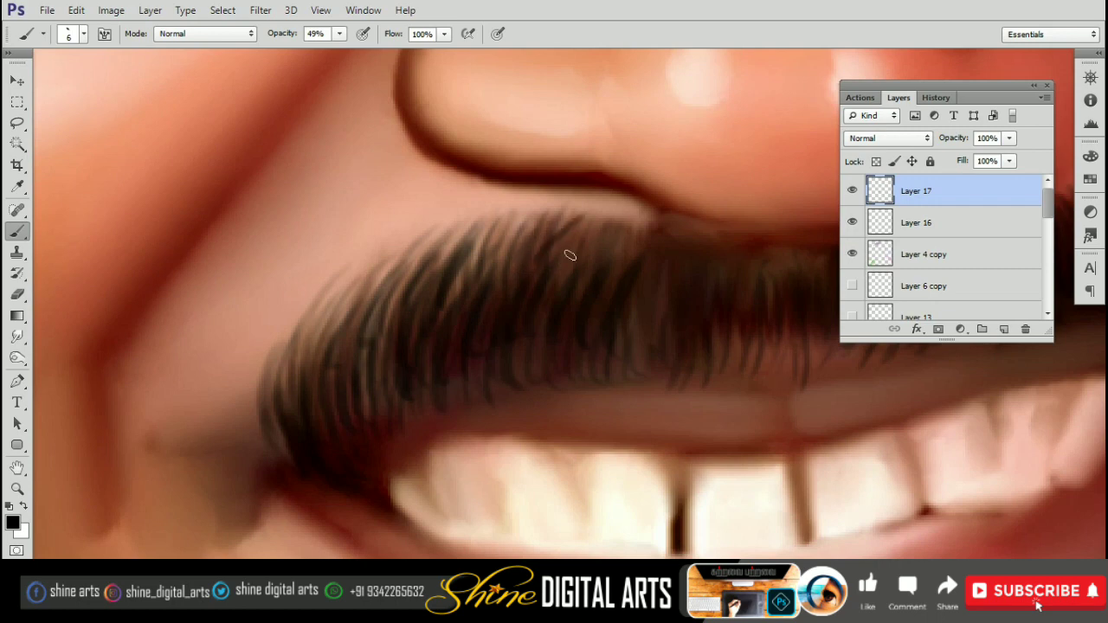
{"action": "left_click_drag", "start_coordinate": [485, 281], "coordinate": [541, 207]}
{"action": "left_click_drag", "start_coordinate": [601, 313], "coordinate": [488, 296]}
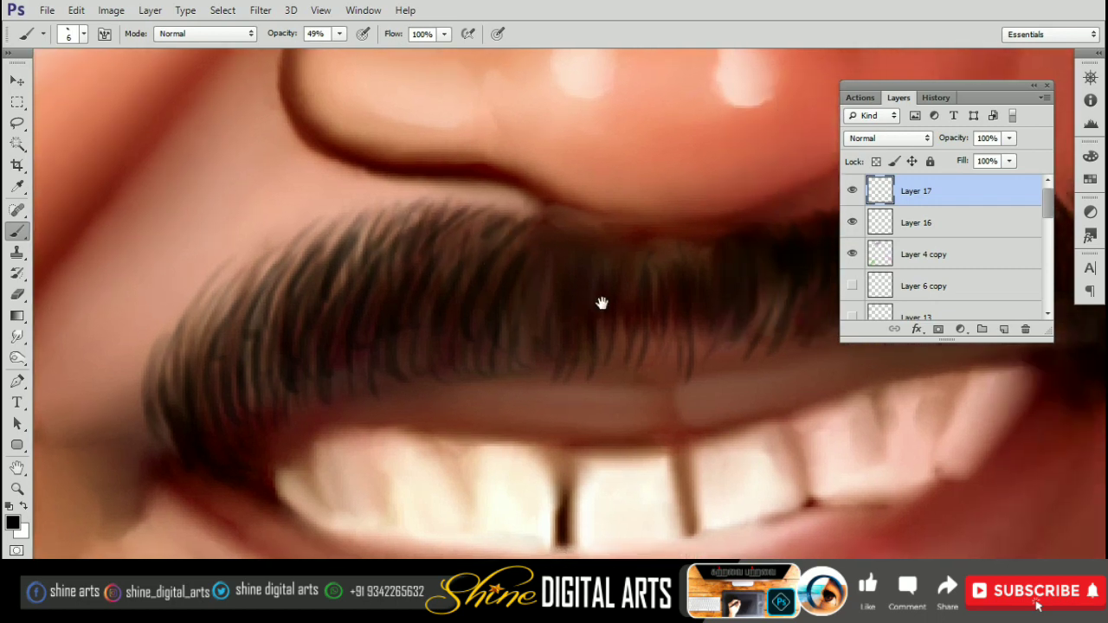
{"action": "left_click_drag", "start_coordinate": [601, 303], "coordinate": [458, 297]}
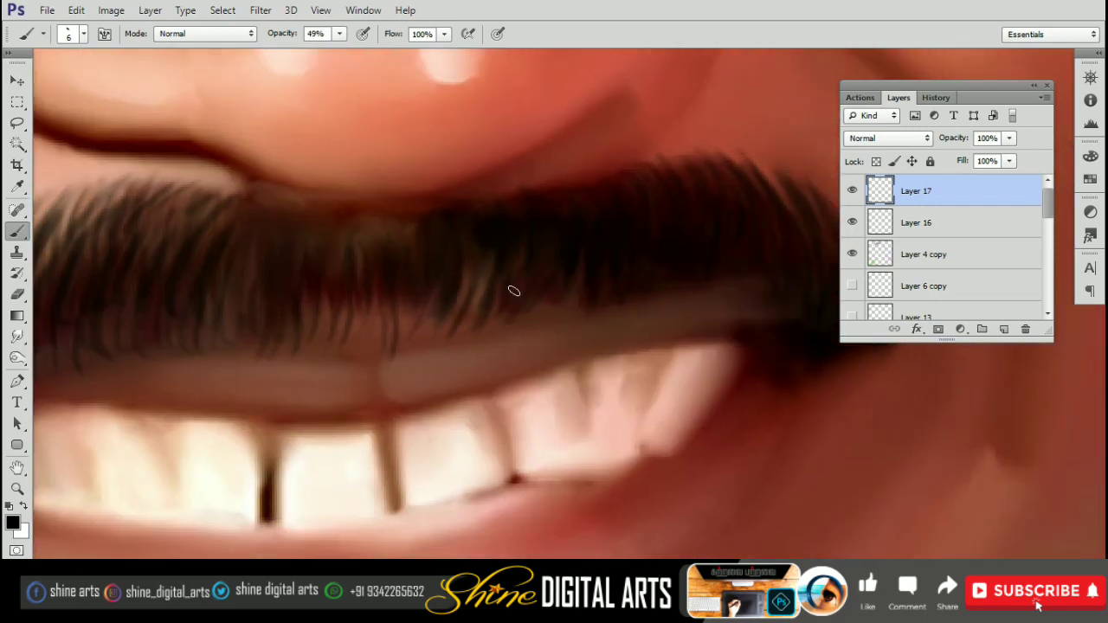
- Create Layer 18 and set a dark green foreground colour with a slightly larger brush
{"action": "key", "text": "ctrl+shift+n"}
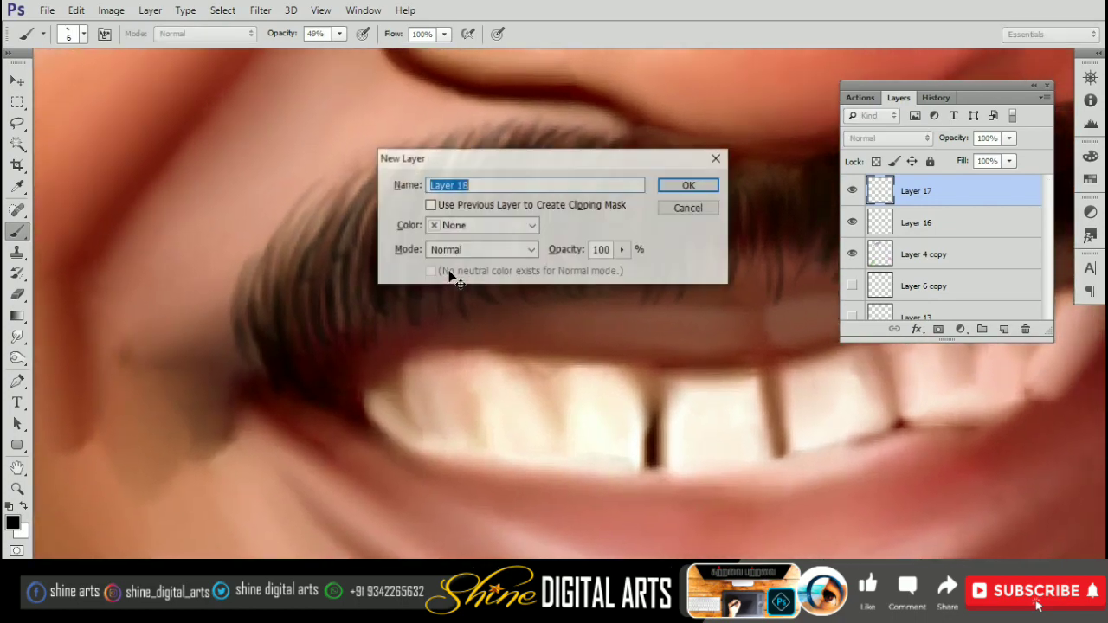
{"action": "key", "text": "Return"}
{"action": "left_click", "coordinate": [13, 522]}
{"action": "left_click", "coordinate": [272, 249]}
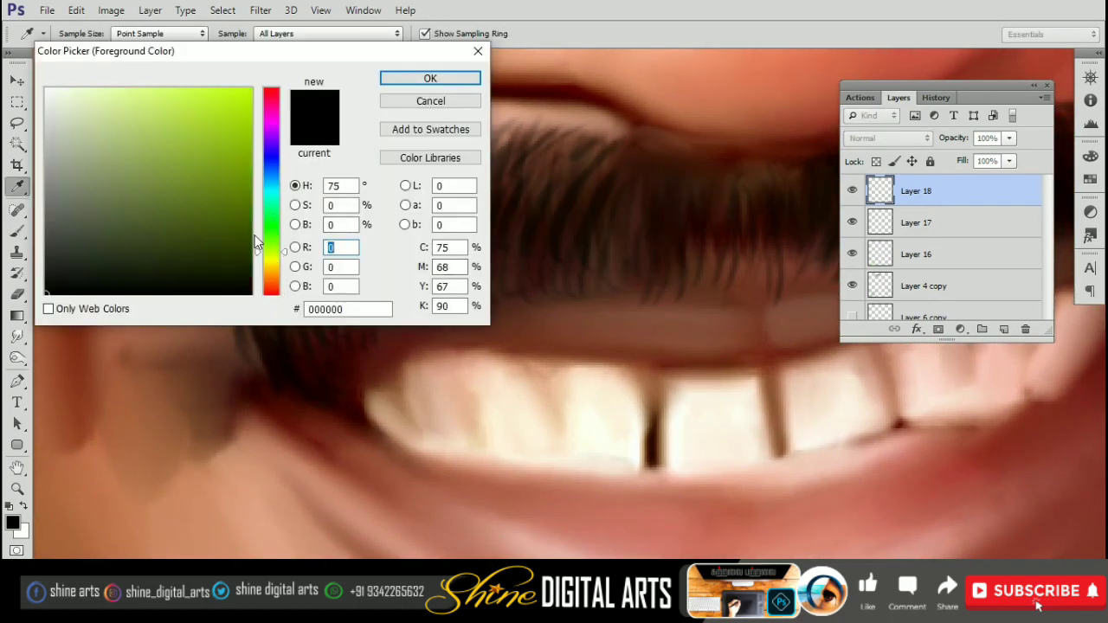
{"action": "left_click", "coordinate": [255, 180]}
{"action": "left_click", "coordinate": [430, 77]}
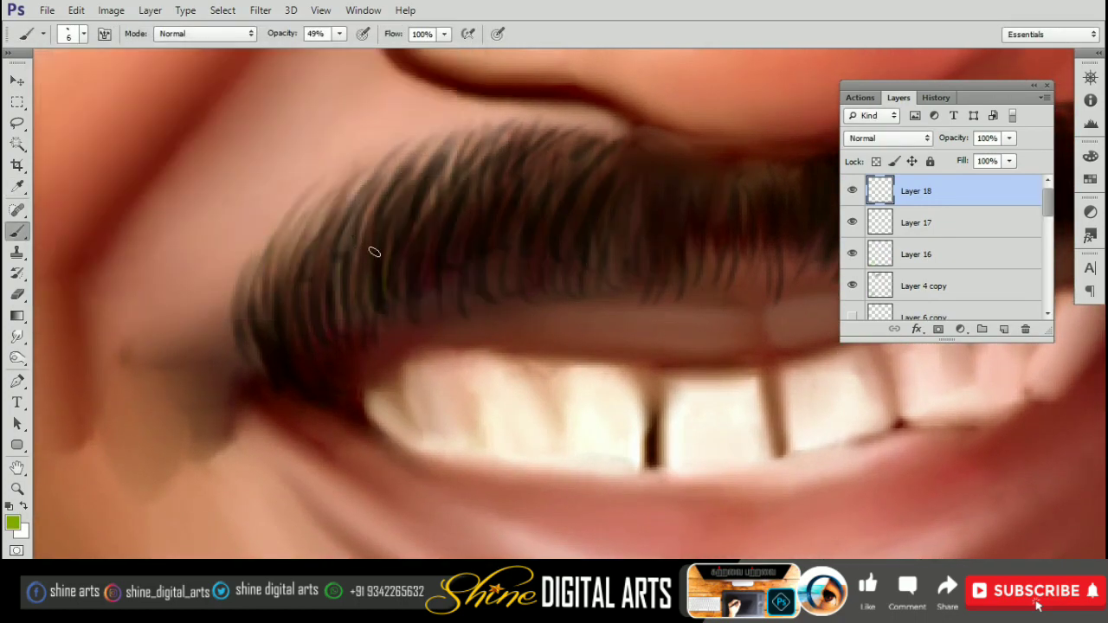
{"action": "key", "text": "bracketright"}
- Paint thin green highlight strands across the mustache's left and middle sections
{"action": "left_click_drag", "start_coordinate": [370, 244], "coordinate": [375, 311]}
{"action": "left_click_drag", "start_coordinate": [339, 270], "coordinate": [317, 351]}
{"action": "mouse_move", "coordinate": [318, 275]}
{"action": "left_mouse_down"}
{"action": "mouse_move", "coordinate": [305, 349]}
{"action": "mouse_move", "coordinate": [265, 375]}
{"action": "left_mouse_up"}
{"action": "left_click_drag", "start_coordinate": [592, 164], "coordinate": [551, 259]}
{"action": "mouse_move", "coordinate": [559, 172]}
{"action": "left_mouse_down"}
{"action": "mouse_move", "coordinate": [531, 265]}
{"action": "mouse_move", "coordinate": [523, 260]}
{"action": "left_mouse_up"}
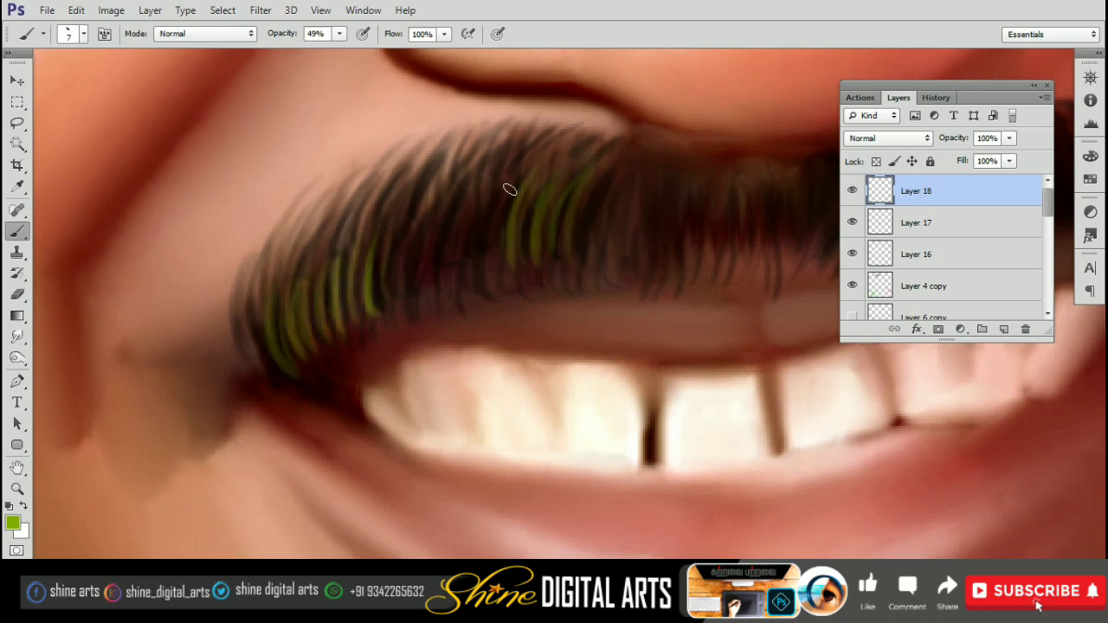
{"action": "left_click_drag", "start_coordinate": [517, 159], "coordinate": [486, 261]}
{"action": "left_click_drag", "start_coordinate": [484, 164], "coordinate": [459, 272]}
{"action": "left_click_drag", "start_coordinate": [467, 180], "coordinate": [444, 294]}
{"action": "left_click_drag", "start_coordinate": [442, 170], "coordinate": [401, 303]}
{"action": "left_click_drag", "start_coordinate": [420, 177], "coordinate": [391, 298]}
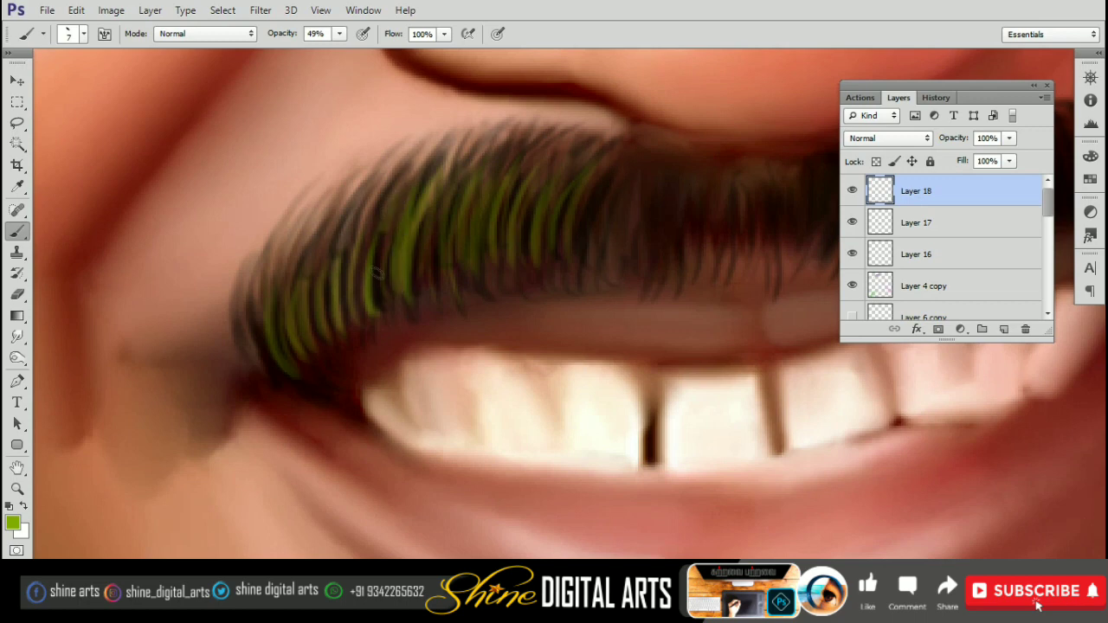
{"action": "left_click_drag", "start_coordinate": [381, 200], "coordinate": [343, 325]}
{"action": "left_click_drag", "start_coordinate": [345, 220], "coordinate": [326, 314]}
{"action": "left_click_drag", "start_coordinate": [338, 236], "coordinate": [312, 346]}
- Add faint green strands to the mustache's middle, undoing one overly bright stroke
{"action": "left_click_drag", "start_coordinate": [310, 278], "coordinate": [268, 346]}
{"action": "left_click_drag", "start_coordinate": [478, 211], "coordinate": [295, 287]}
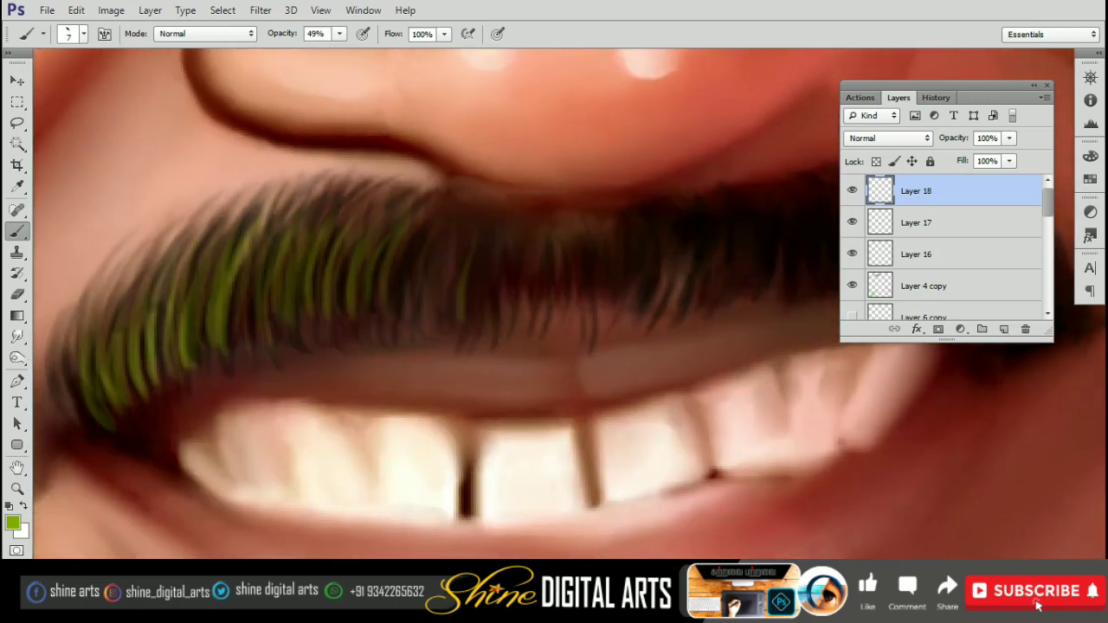
{"action": "left_click_drag", "start_coordinate": [461, 232], "coordinate": [433, 329]}
{"action": "left_click_drag", "start_coordinate": [426, 228], "coordinate": [404, 324]}
{"action": "mouse_move", "coordinate": [506, 249]}
{"action": "left_mouse_down"}
{"action": "mouse_move", "coordinate": [483, 339]}
{"action": "mouse_move", "coordinate": [458, 251]}
{"action": "left_mouse_up"}
{"action": "key", "text": "ctrl+z"}
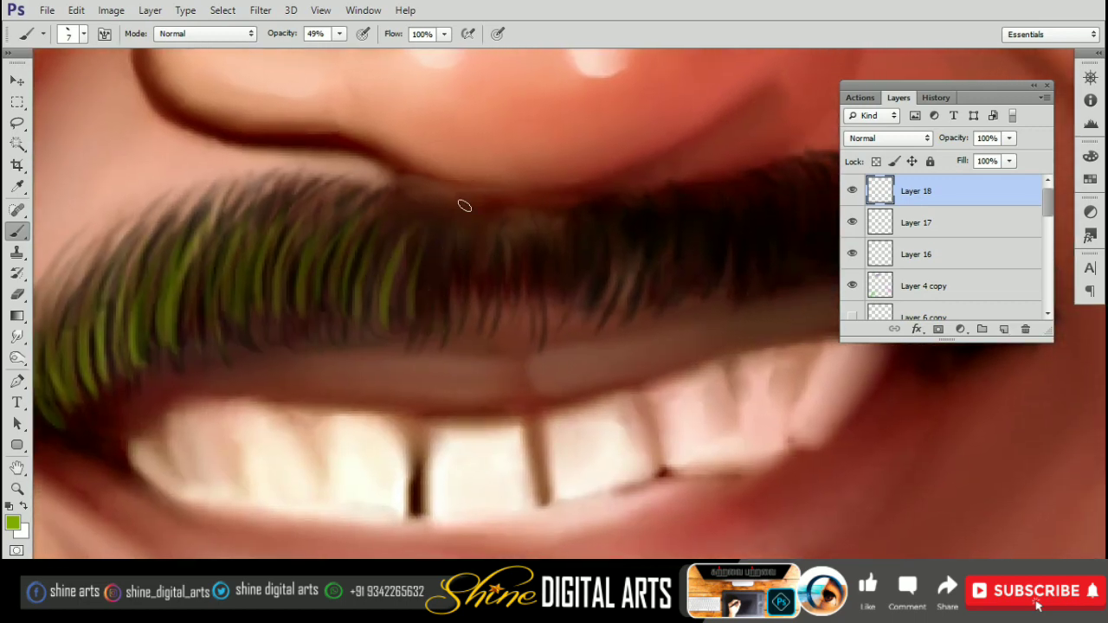
{"action": "left_click_drag", "start_coordinate": [532, 246], "coordinate": [518, 311]}
{"action": "left_click_drag", "start_coordinate": [506, 244], "coordinate": [500, 301]}
{"action": "left_click_drag", "start_coordinate": [537, 259], "coordinate": [477, 265]}
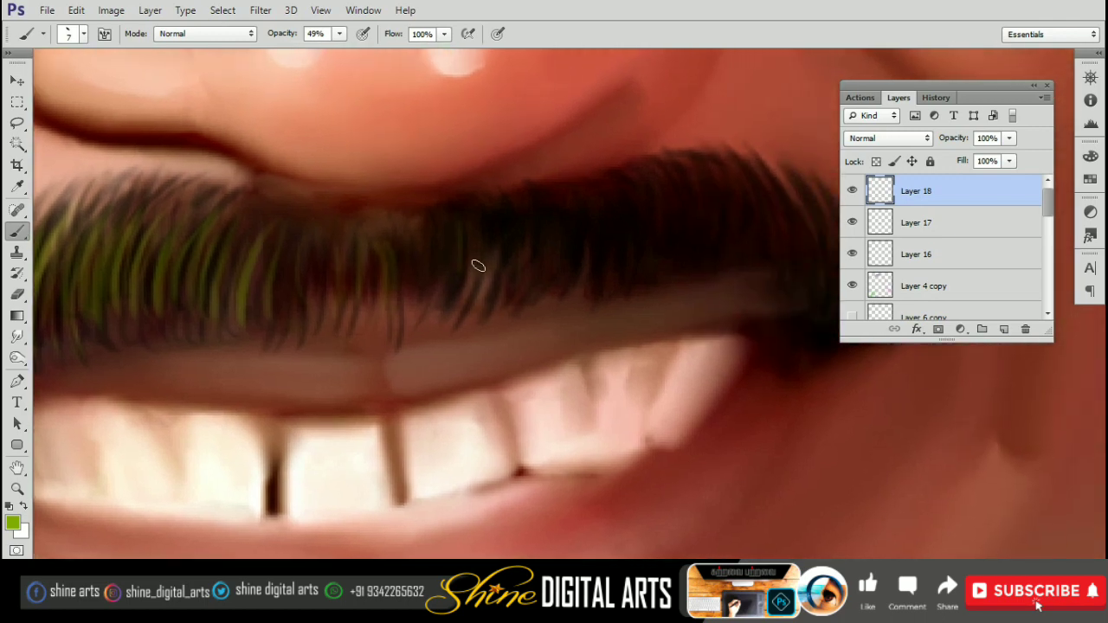
{"action": "mouse_move", "coordinate": [533, 214]}
{"action": "left_mouse_down"}
{"action": "mouse_move", "coordinate": [516, 303]}
{"action": "mouse_move", "coordinate": [545, 289]}
{"action": "left_mouse_up"}
- Paint green hair strands across the mustache's right half and right end
{"action": "mouse_move", "coordinate": [610, 232]}
{"action": "left_mouse_down"}
{"action": "mouse_move", "coordinate": [480, 232]}
{"action": "mouse_move", "coordinate": [481, 291]}
{"action": "left_mouse_up"}
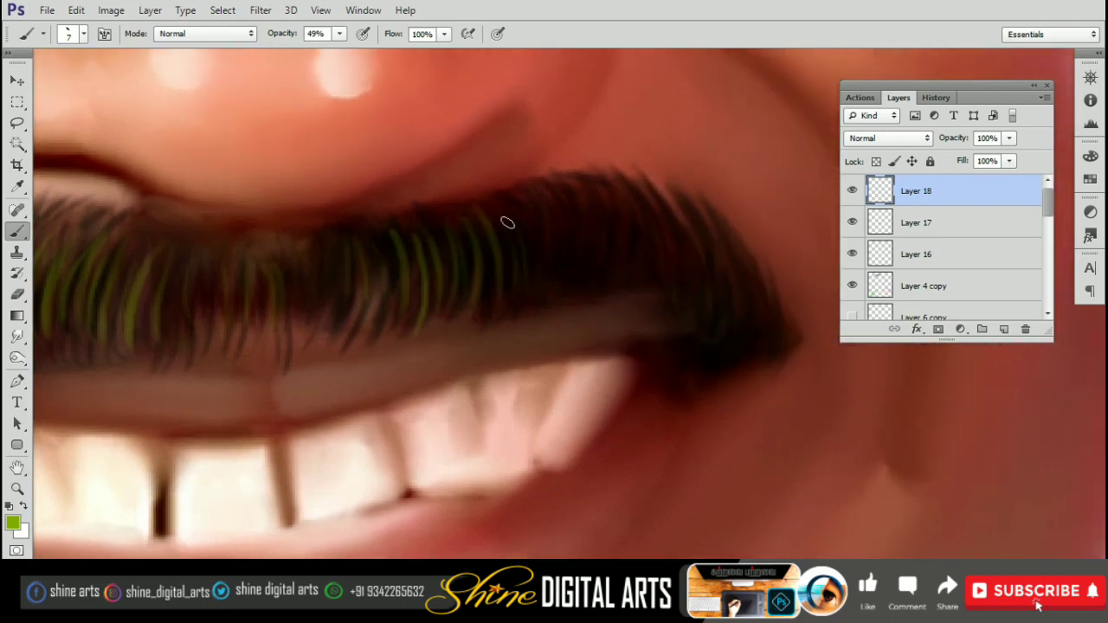
{"action": "left_click_drag", "start_coordinate": [529, 197], "coordinate": [523, 277]}
{"action": "left_click_drag", "start_coordinate": [559, 201], "coordinate": [545, 286]}
{"action": "left_click_drag", "start_coordinate": [571, 182], "coordinate": [559, 277]}
{"action": "left_click_drag", "start_coordinate": [592, 204], "coordinate": [582, 265]}
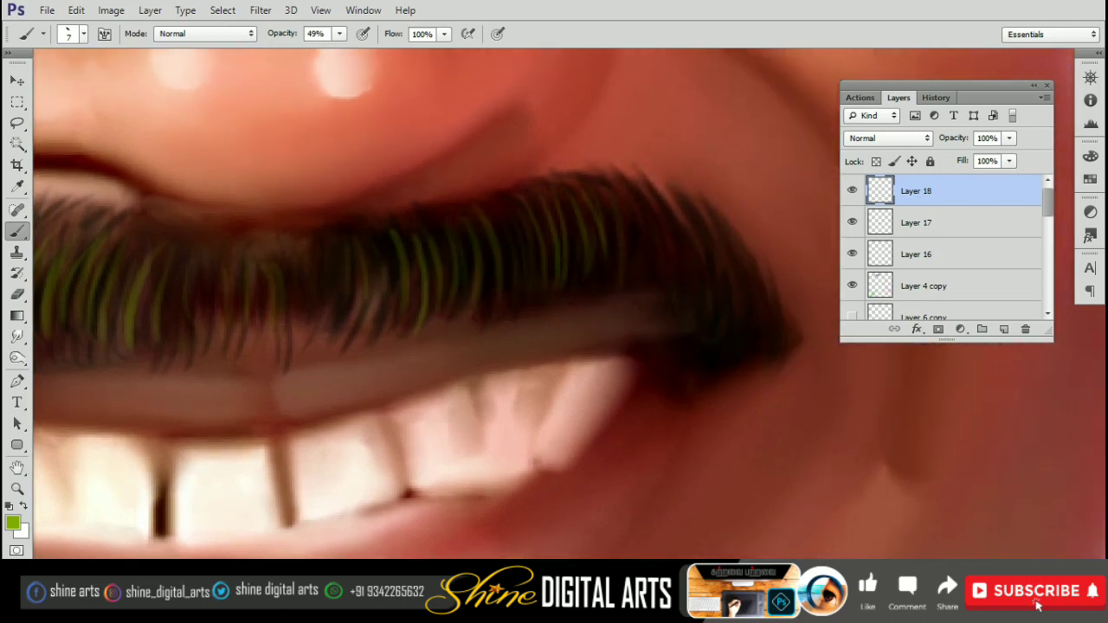
{"action": "left_click_drag", "start_coordinate": [653, 232], "coordinate": [586, 250]}
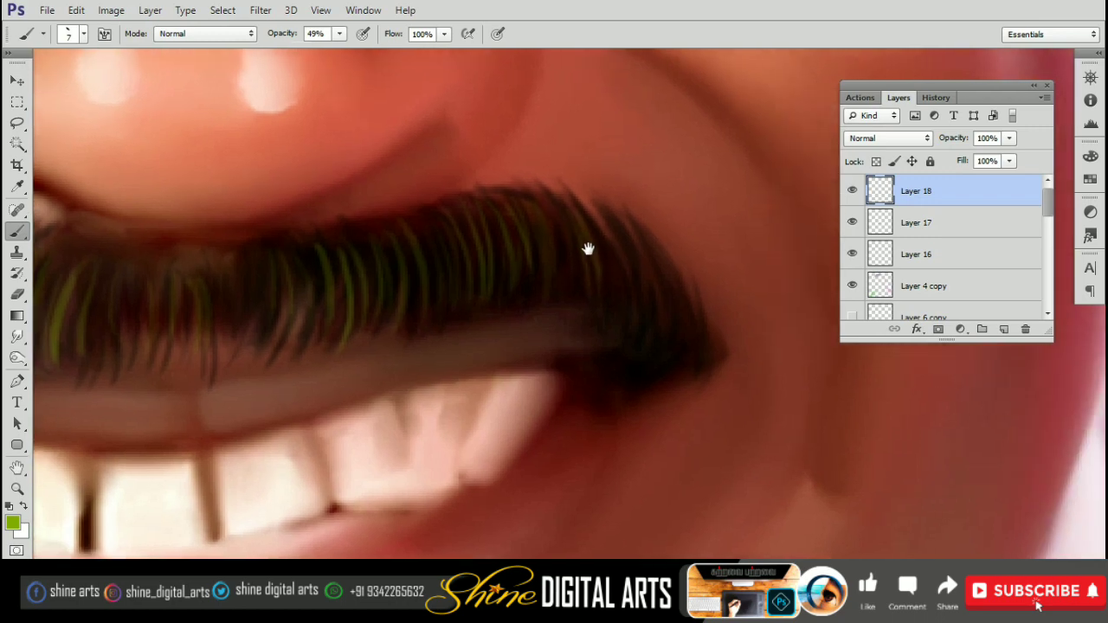
{"action": "mouse_move", "coordinate": [619, 286]}
{"action": "left_mouse_down"}
{"action": "mouse_move", "coordinate": [608, 277]}
{"action": "mouse_move", "coordinate": [644, 357]}
{"action": "left_mouse_up"}
{"action": "left_click_drag", "start_coordinate": [668, 317], "coordinate": [659, 379]}
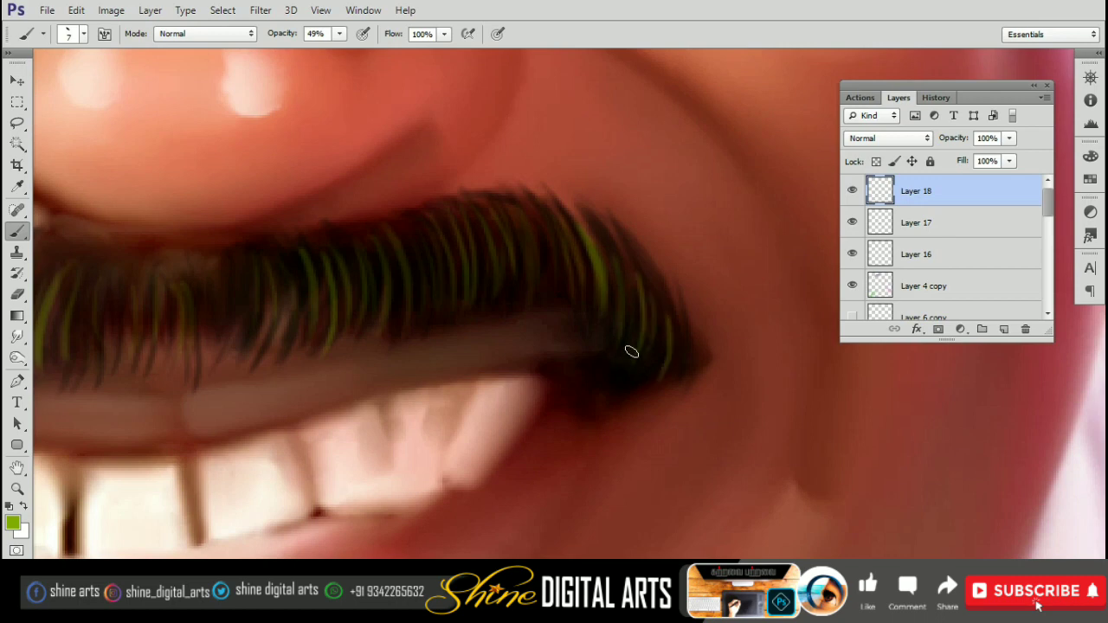
- Pan back toward the nose, then zoom out and back in to check the face
{"action": "mouse_move", "coordinate": [594, 261]}
{"action": "left_mouse_down"}
{"action": "mouse_move", "coordinate": [583, 299]}
{"action": "mouse_move", "coordinate": [622, 255]}
{"action": "left_mouse_up"}
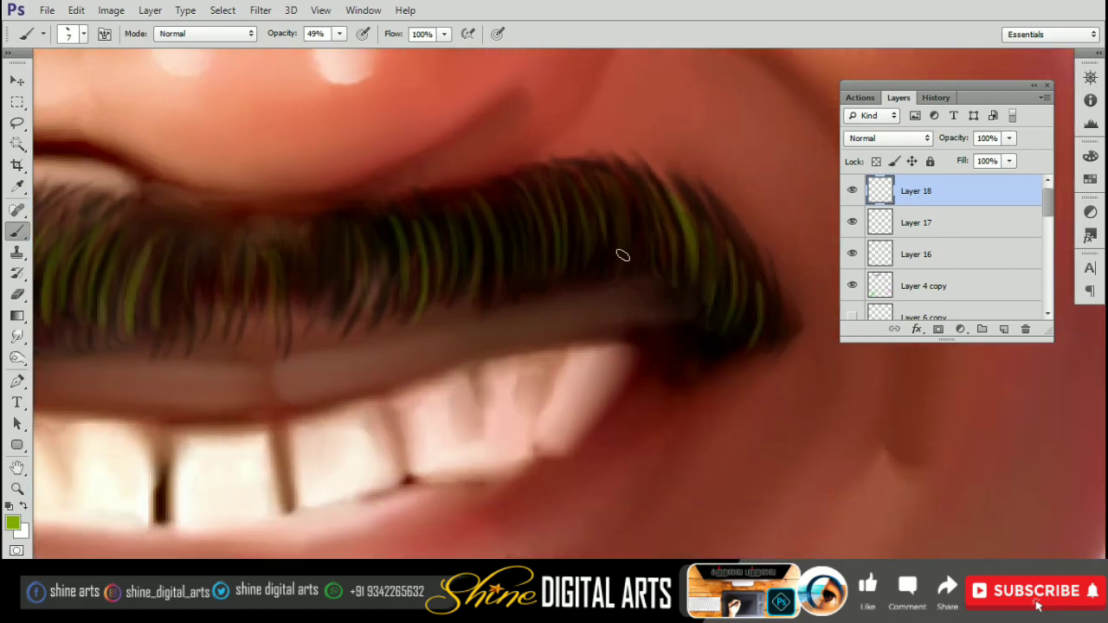
{"action": "left_click_drag", "start_coordinate": [531, 232], "coordinate": [630, 249]}
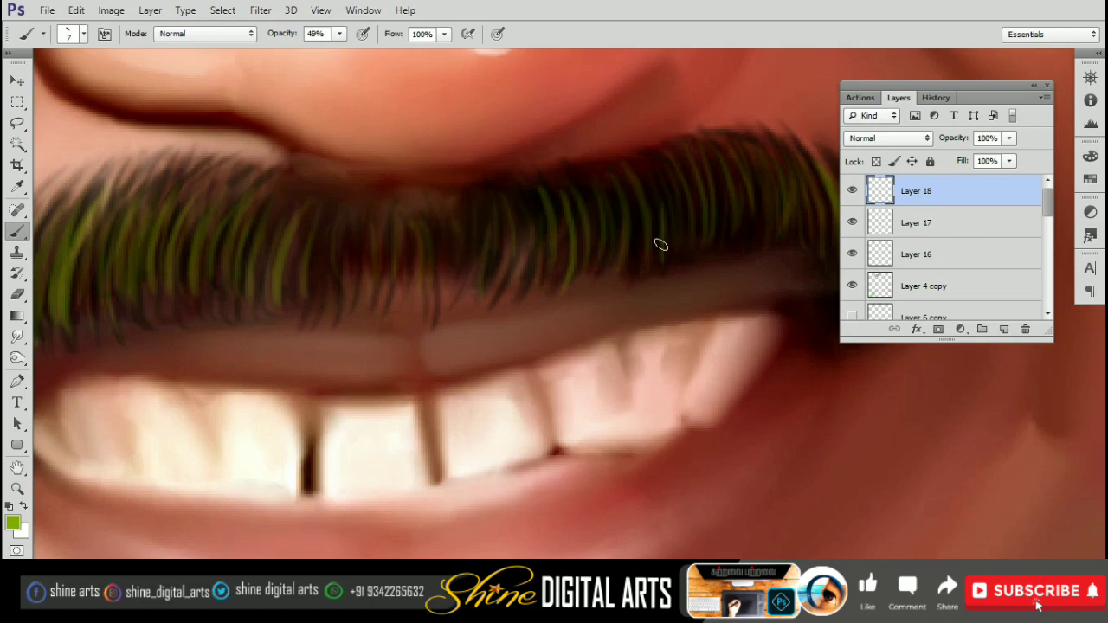
{"action": "mouse_move", "coordinate": [602, 231]}
{"action": "left_mouse_down"}
{"action": "mouse_move", "coordinate": [566, 262]}
{"action": "mouse_move", "coordinate": [583, 374]}
{"action": "left_mouse_up"}
{"action": "key", "text": "ctrl+minus"}
{"action": "key", "text": "z"}
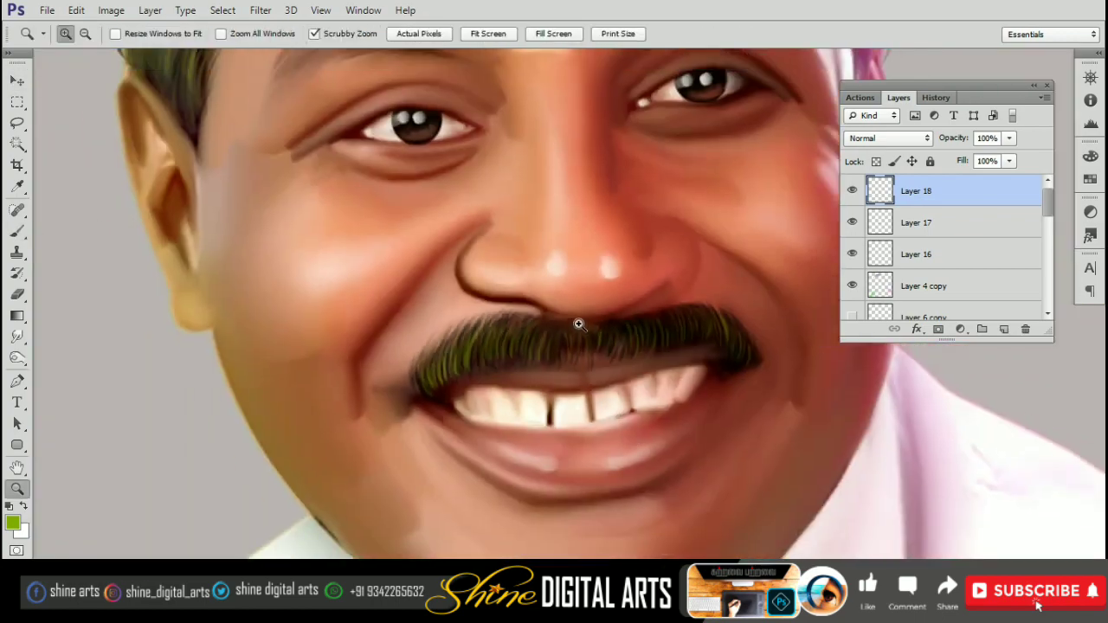
{"action": "left_click", "coordinate": [576, 321]}
- Switch to the Eraser and size it over the green mustache strands
{"action": "key", "text": "v"}
{"action": "right_click", "coordinate": [512, 374]}
{"action": "left_click", "coordinate": [530, 387]}
{"action": "key", "text": "e"}
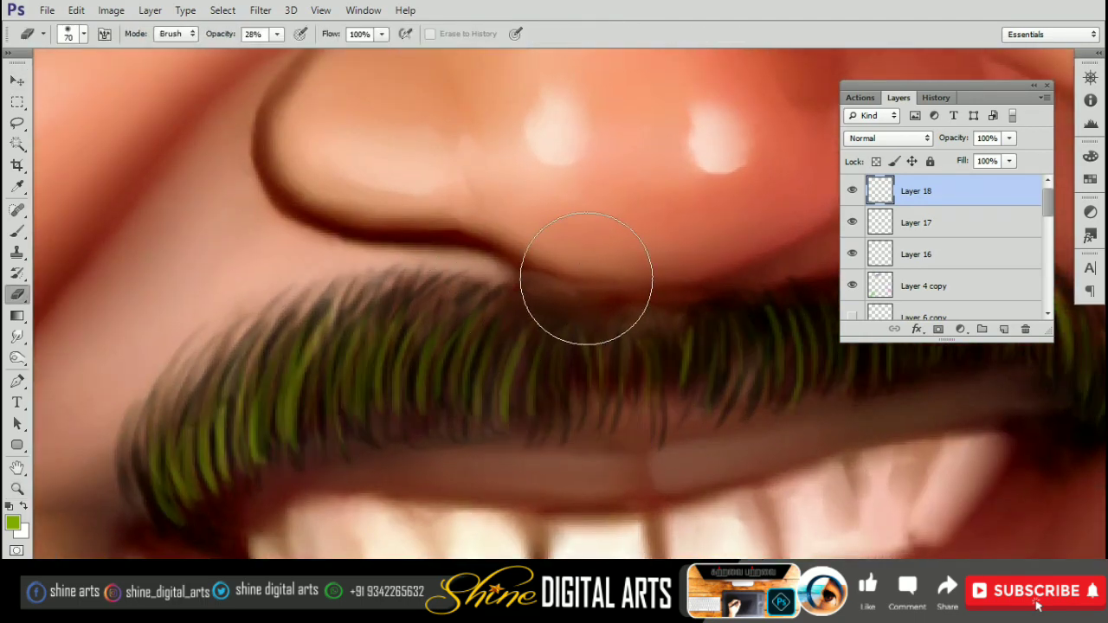
{"action": "key", "text": "bracketright"}
{"action": "key", "text": "bracketright"}
{"action": "key", "text": "bracketright"}
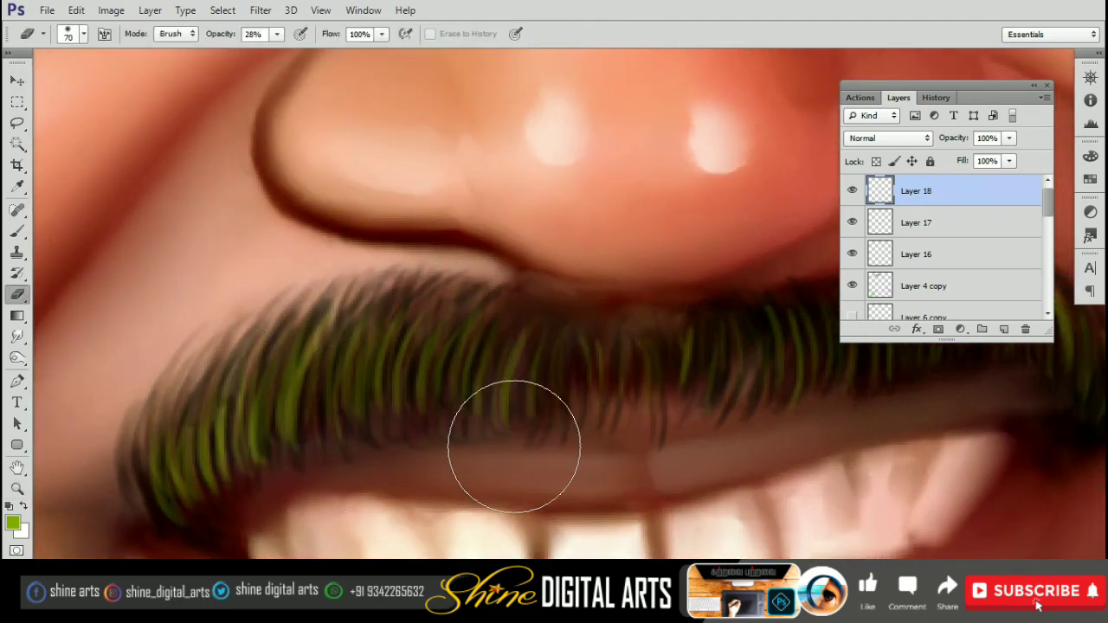
{"action": "left_click_drag", "start_coordinate": [260, 520], "coordinate": [171, 336]}
{"action": "key", "text": "bracketleft"}
{"action": "key", "text": "bracketleft"}
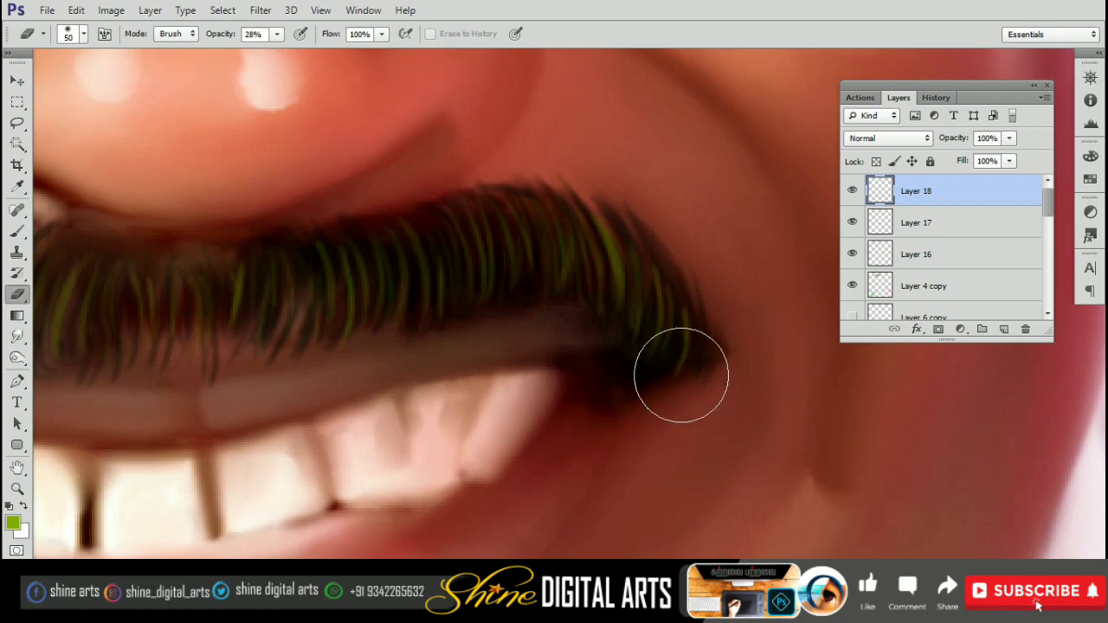
- Zoom out to the whole face and select the base portrait layer, Layer 1 copy
{"action": "key", "text": "ctrl+minus"}
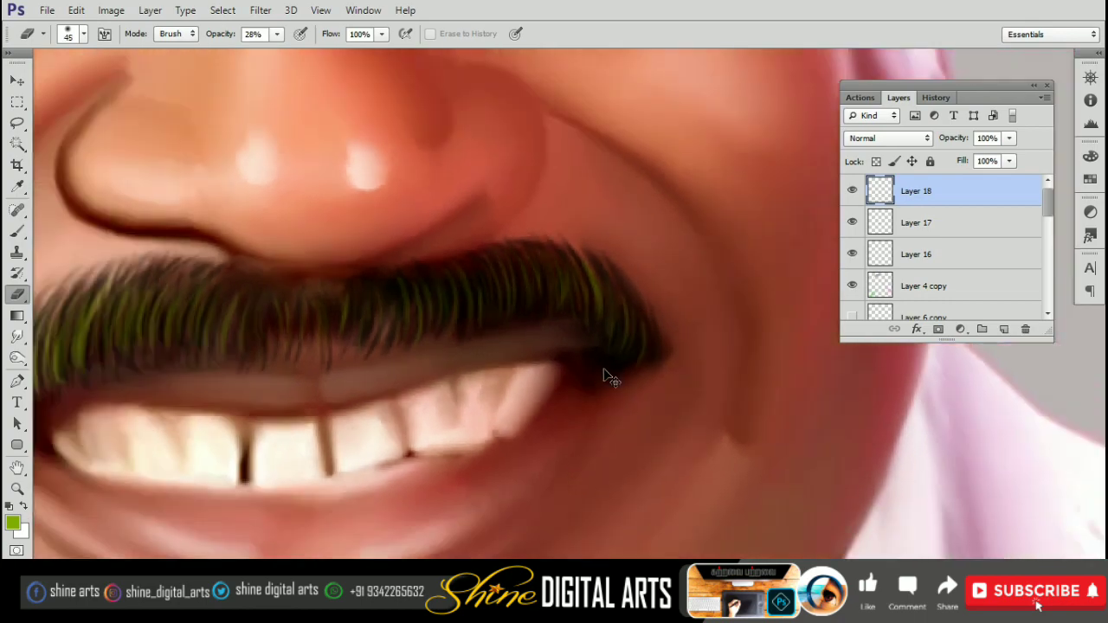
{"action": "key", "text": "ctrl+minus"}
{"action": "key", "text": "v"}
{"action": "scroll", "coordinate": [534, 356], "scroll_direction": "up", "scroll_amount": 2}
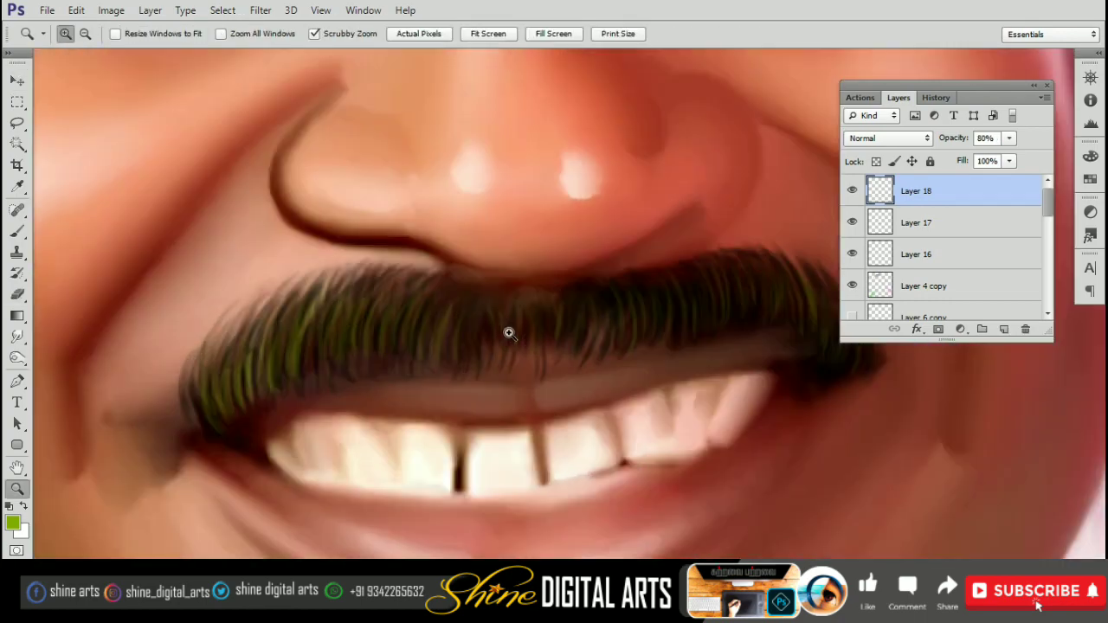
{"action": "scroll", "coordinate": [421, 365], "scroll_direction": "down", "scroll_amount": 2}
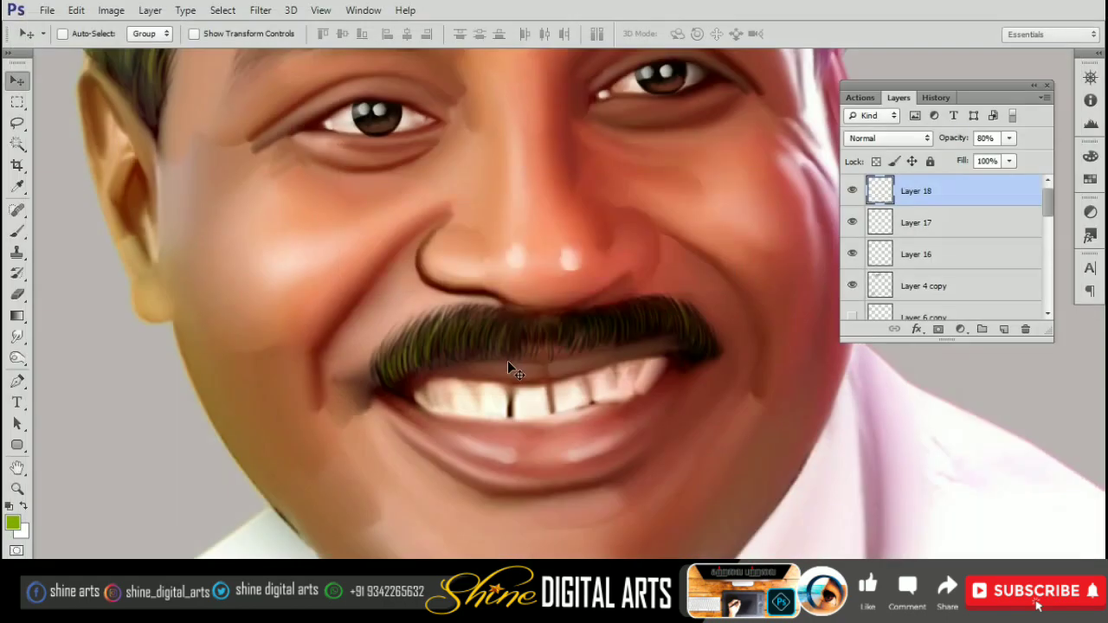
{"action": "left_click_drag", "start_coordinate": [507, 360], "coordinate": [502, 324]}
{"action": "scroll", "coordinate": [502, 325], "scroll_direction": "up", "scroll_amount": 1}
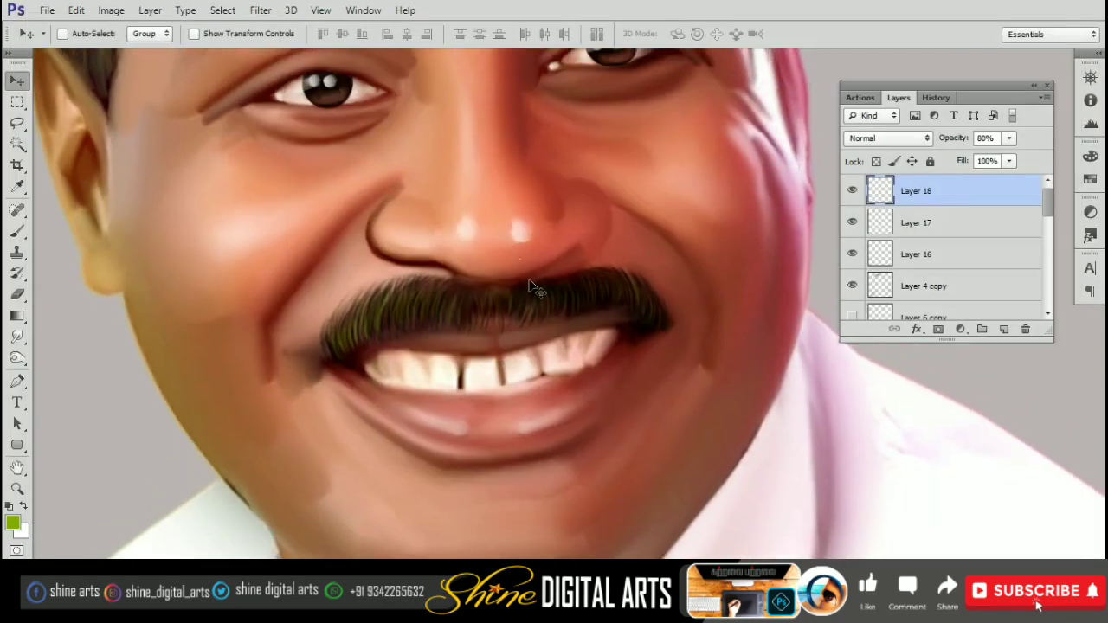
{"action": "right_click", "coordinate": [545, 422]}
{"action": "left_click", "coordinate": [588, 422]}
- Lasso the lips, feather the selection 10 px, and raise their saturation
{"action": "key", "text": "l"}
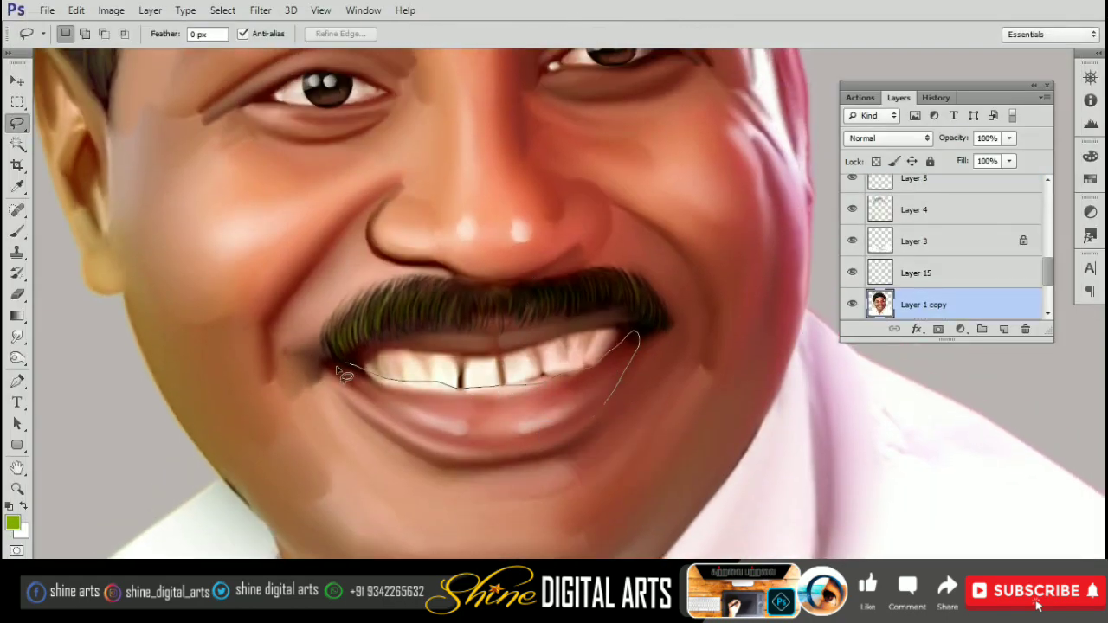
{"action": "mouse_move", "coordinate": [543, 456]}
{"action": "left_mouse_down"}
{"action": "mouse_move", "coordinate": [519, 458]}
{"action": "mouse_move", "coordinate": [593, 379]}
{"action": "left_mouse_up"}
{"action": "key", "text": "m"}
{"action": "right_click", "coordinate": [575, 388]}
{"action": "left_click", "coordinate": [632, 77]}
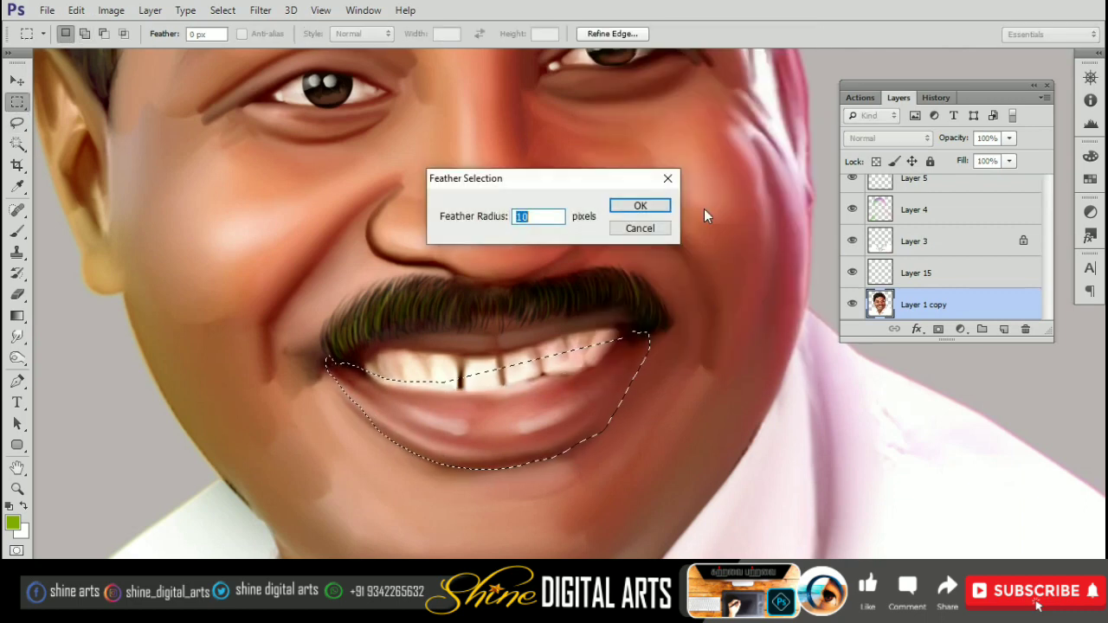
{"action": "key", "text": "Return"}
{"action": "key", "text": "ctrl+u"}
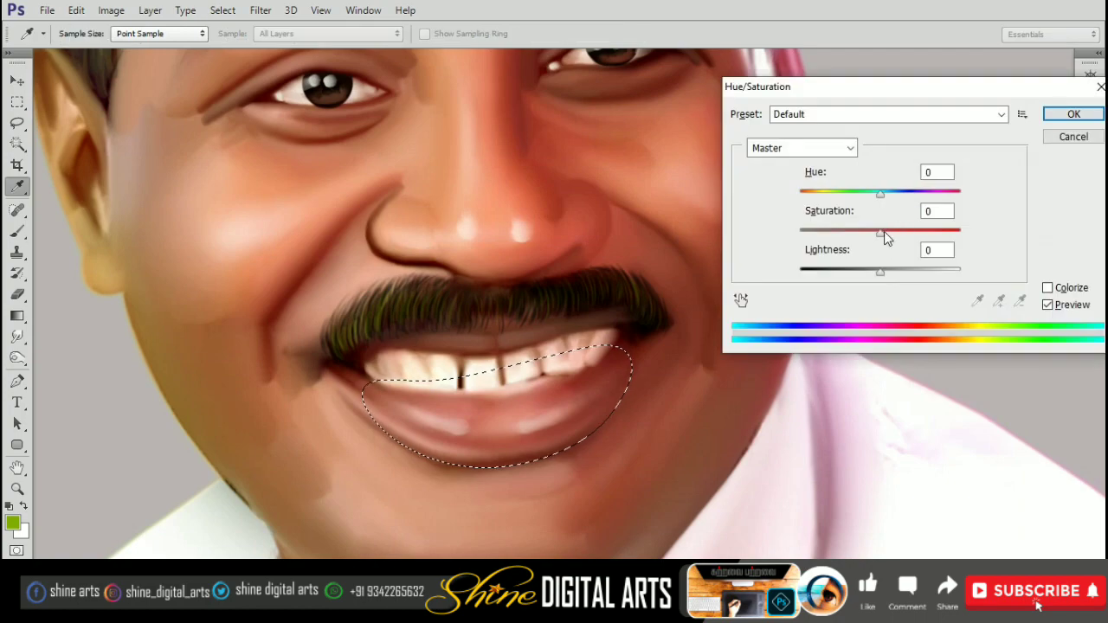
{"action": "left_click_drag", "start_coordinate": [883, 231], "coordinate": [900, 232]}
{"action": "key", "text": "Return"}
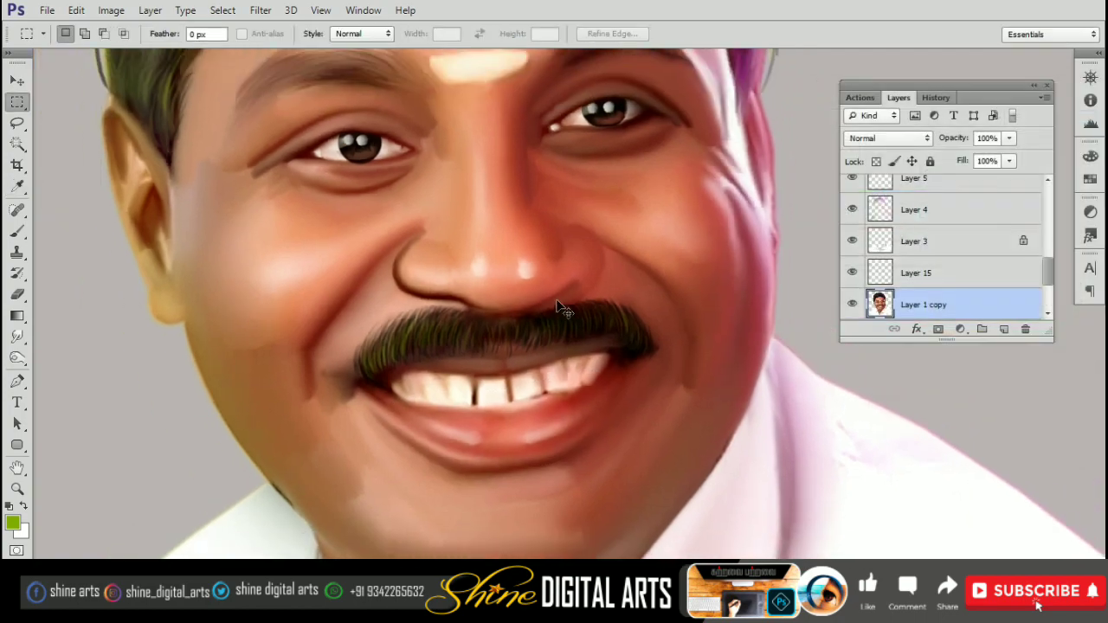
- Reset the Color Balance values to zero and accept it
{"action": "key", "text": "ctrl+0"}
{"action": "key", "text": "ctrl+b"}
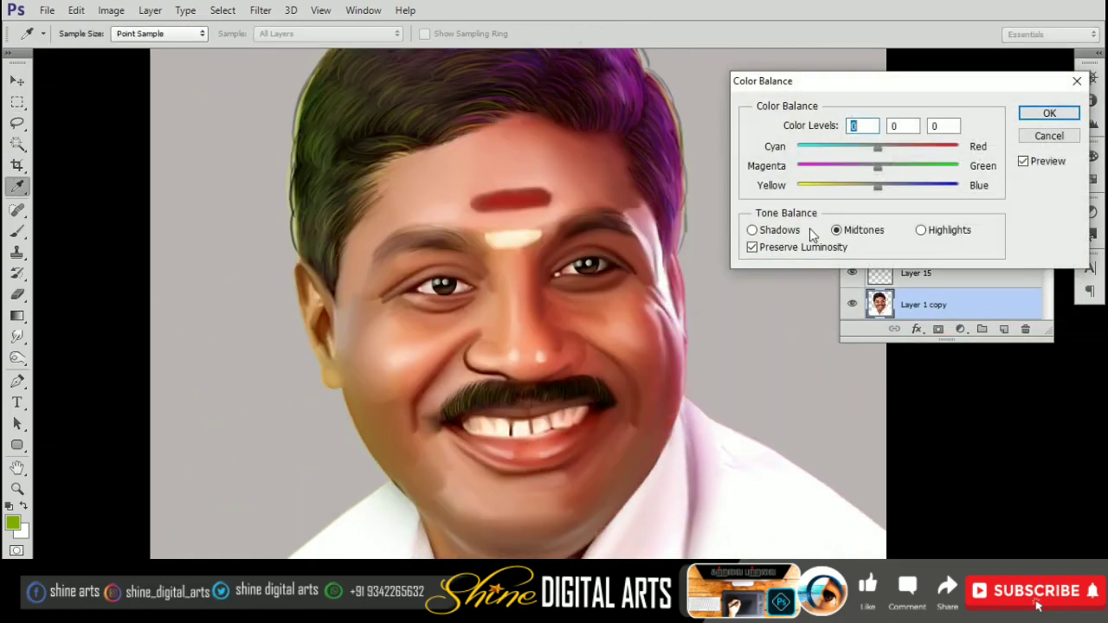
{"action": "left_click", "coordinate": [1048, 136], "text": "alt"}
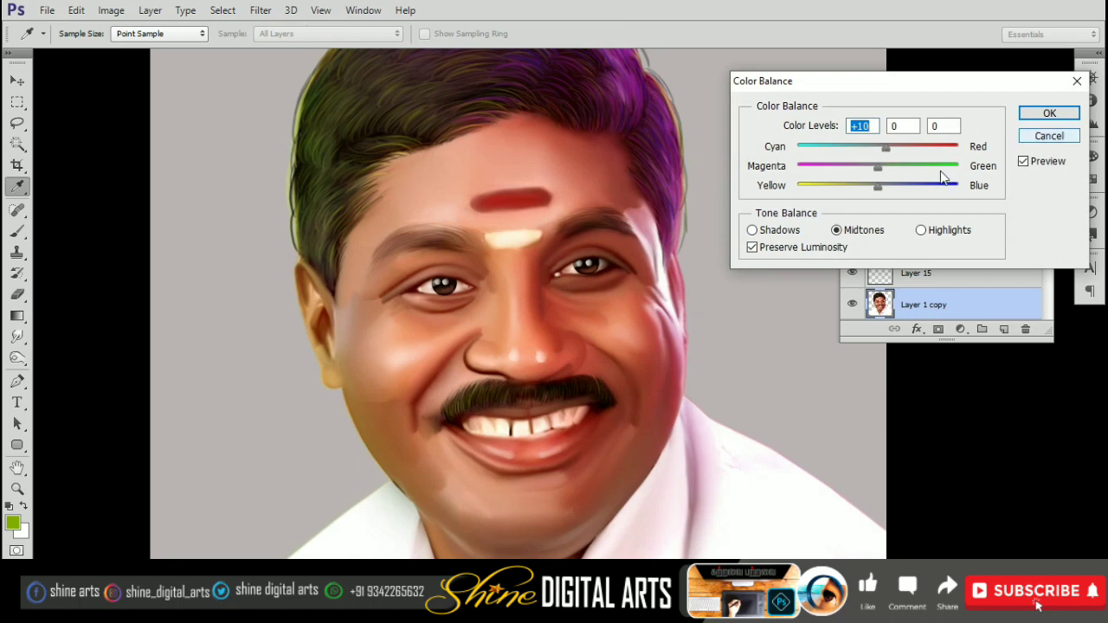
{"action": "left_click", "coordinate": [1049, 113]}
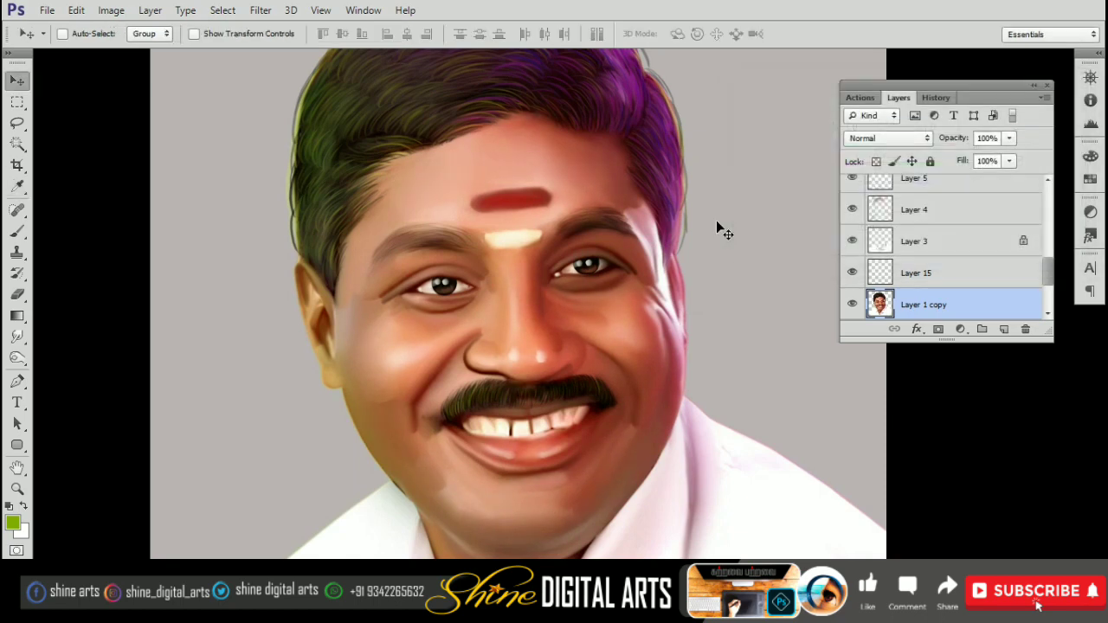
- Set Brightness/Contrast brightness to 10 and view the portrait full screen
{"action": "key", "text": "alt+i"}
{"action": "type", "text": "jb10"}
{"action": "key", "text": "Tab"}
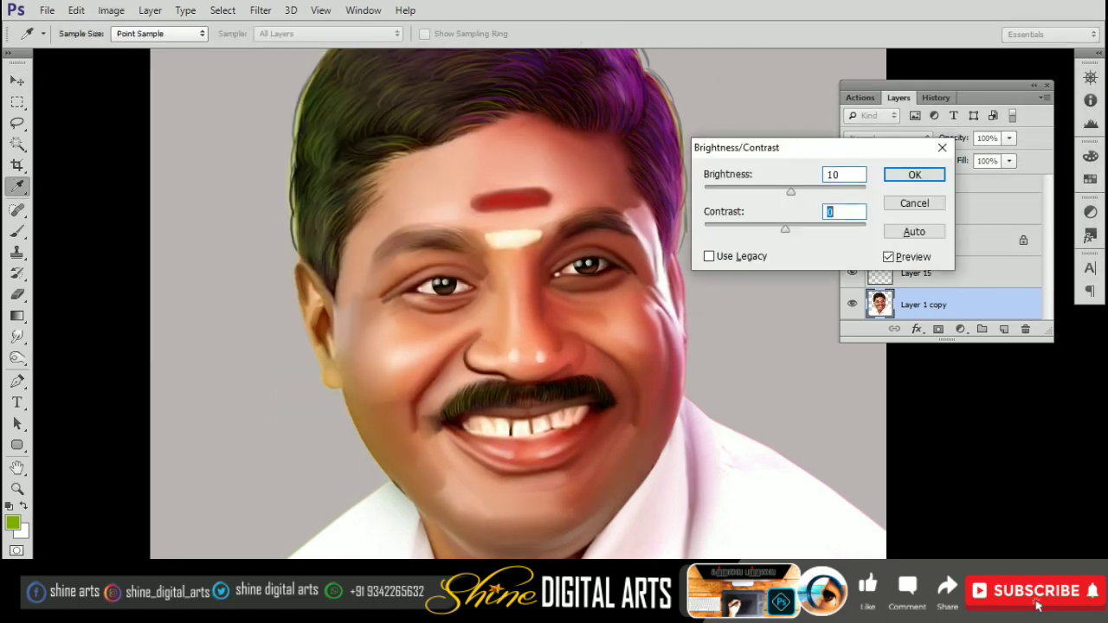
{"action": "key", "text": "Return"}
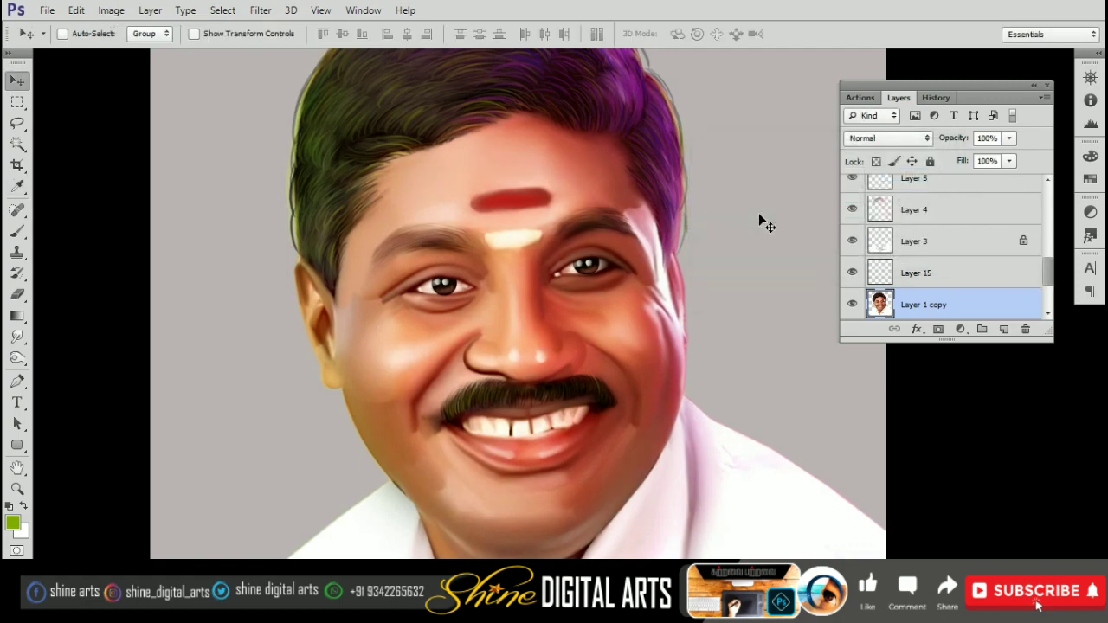
{"action": "key", "text": "f"}
{"action": "key", "text": "f"}
{"action": "key", "text": "ctrl+0"}
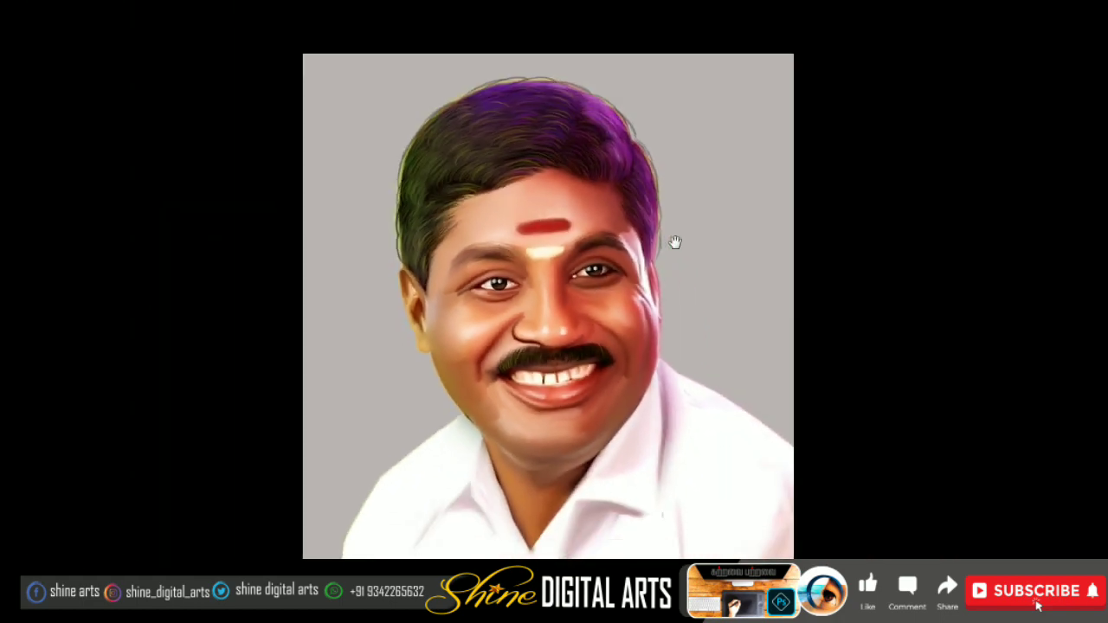
{"action": "key", "text": "ctrl+plus"}
{"action": "key", "text": "ctrl+plus"}
{"action": "left_click", "coordinate": [603, 368]}
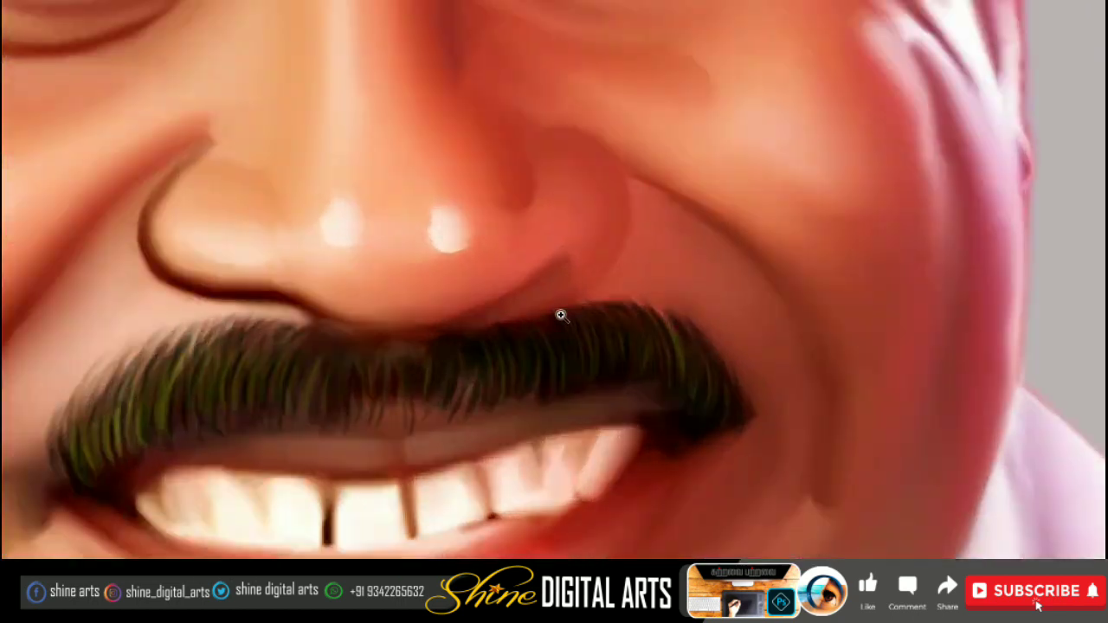
{"action": "key", "text": "ctrl+t"}
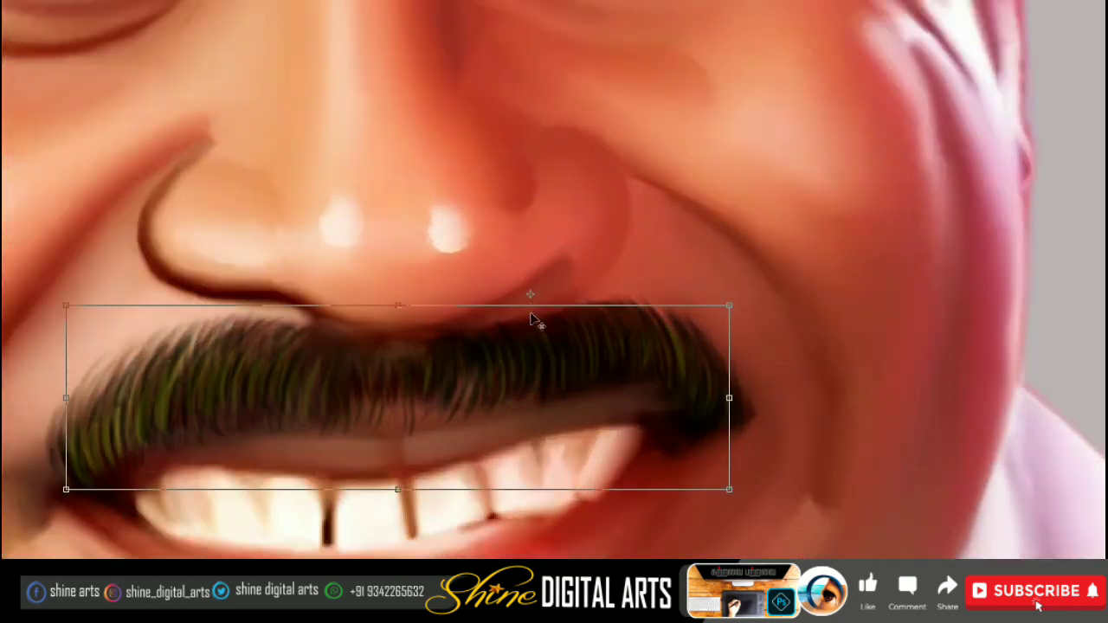
{"action": "left_click_drag", "start_coordinate": [396, 304], "coordinate": [421, 290]}
{"action": "key", "text": "ctrl+z"}
{"action": "key", "text": "Return"}
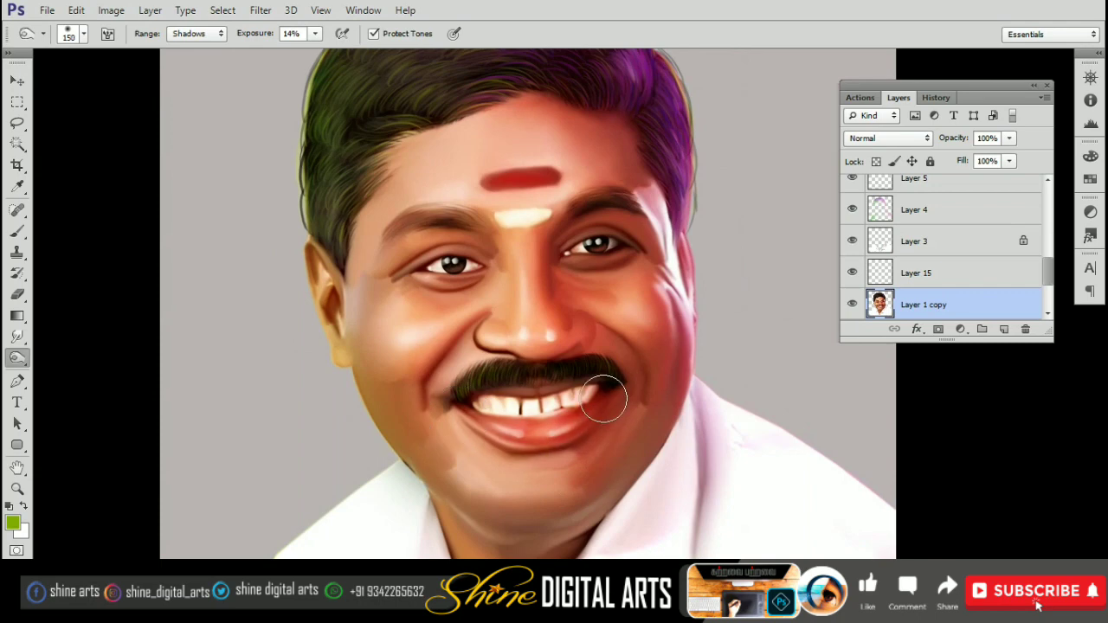
- Deepen the jaw and chin shadows with the Burn tool, then bring up Hue/Saturation
{"action": "left_click_drag", "start_coordinate": [419, 386], "coordinate": [487, 446]}
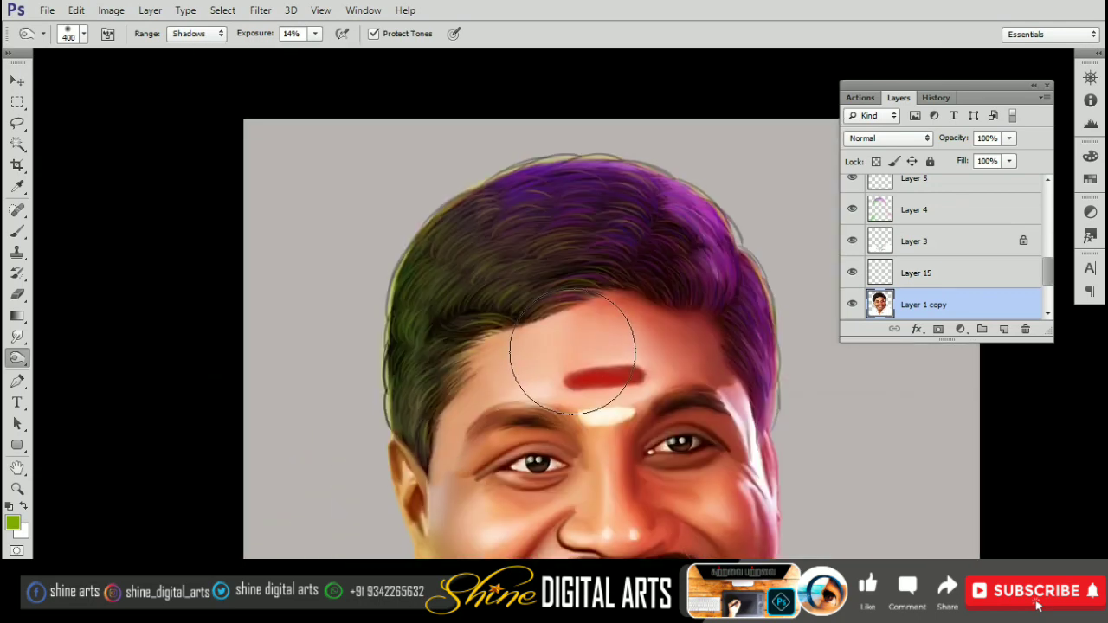
{"action": "left_click_drag", "start_coordinate": [699, 415], "coordinate": [680, 287]}
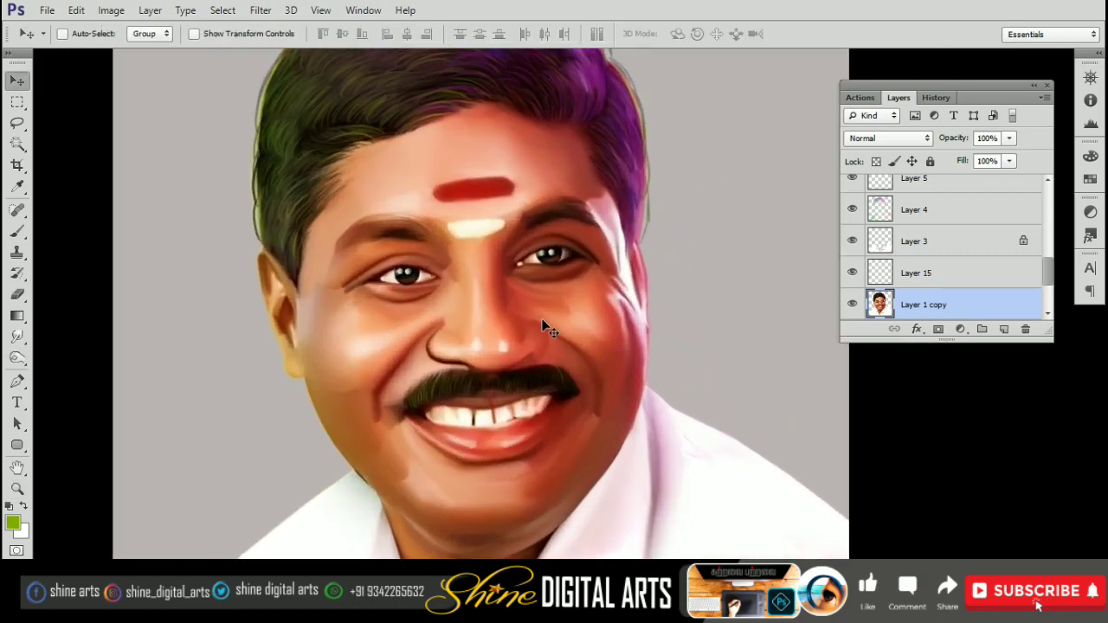
{"action": "key", "text": "ctrl+u"}
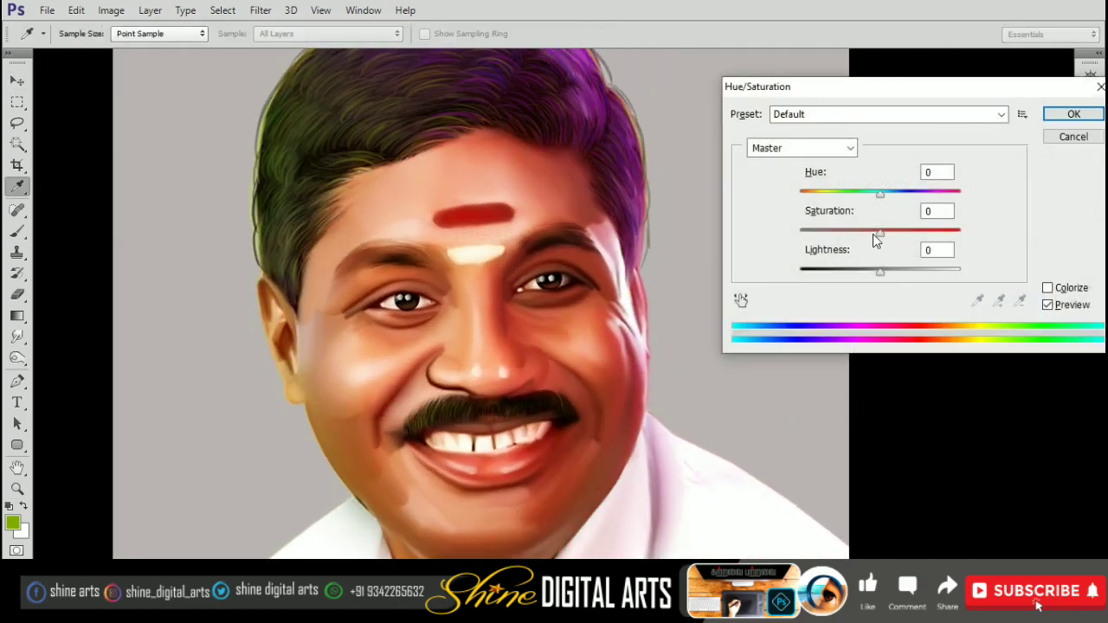